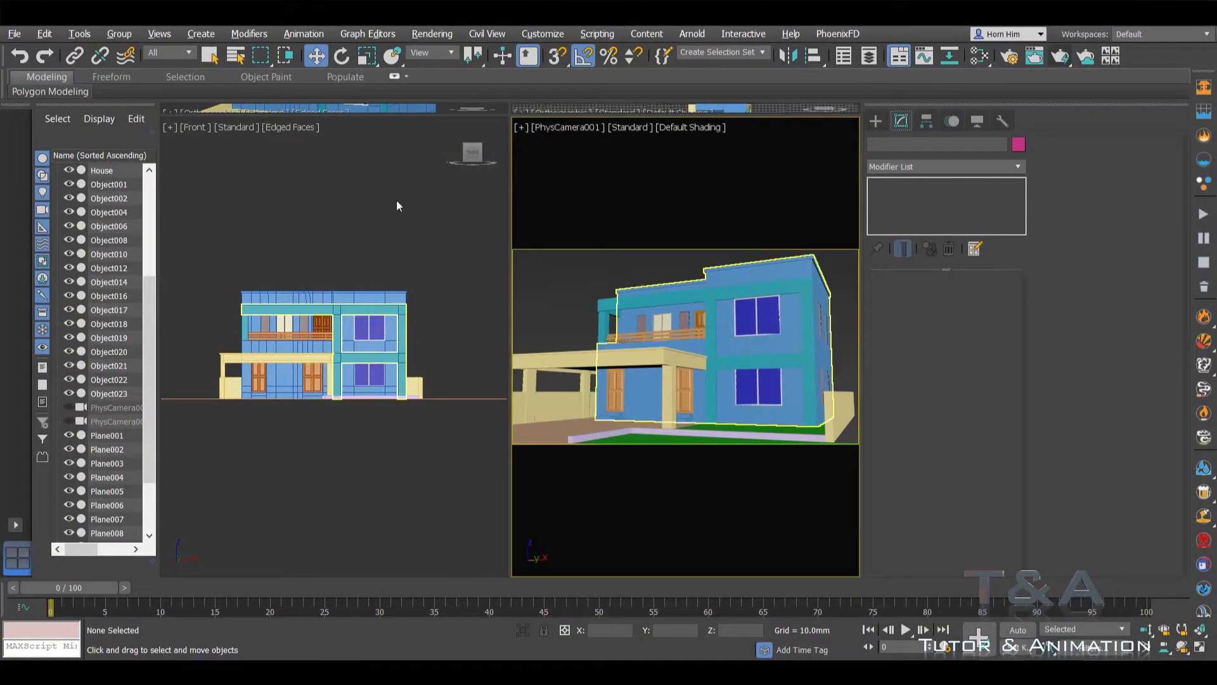
Step: Maximize the camera view of the house and bring up the stone-clad house reference photo
middle_click_drag(374, 244, 370, 270)
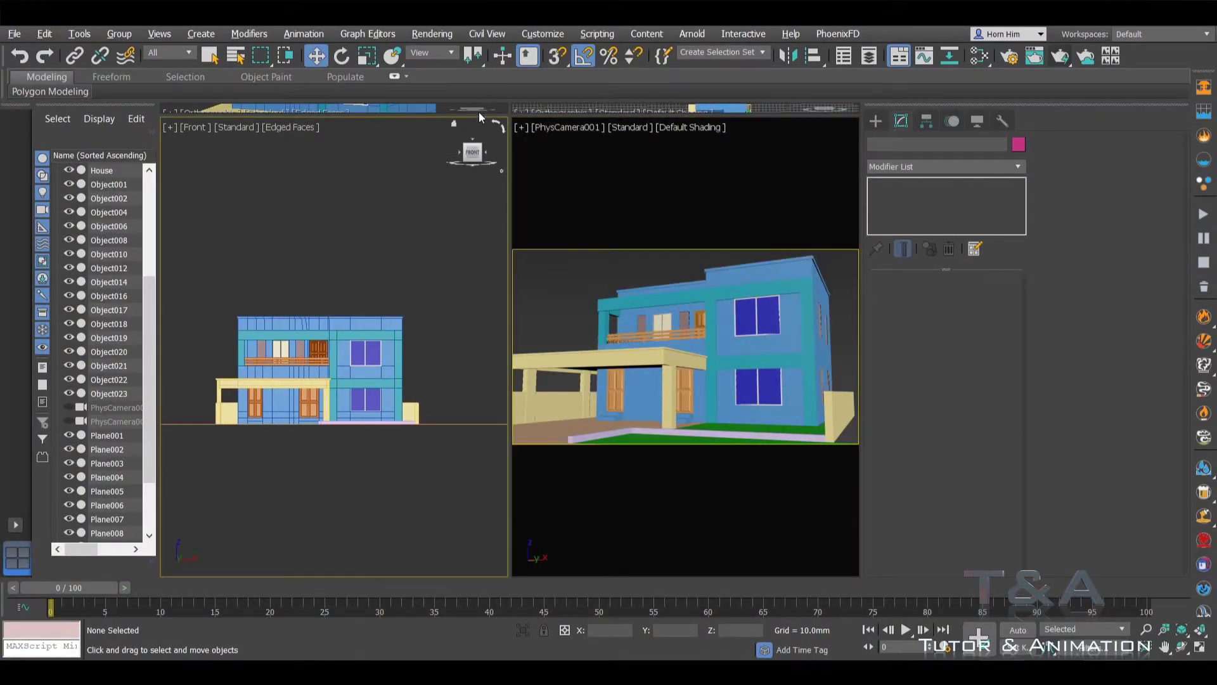
scroll(320, 360, "up", 3)
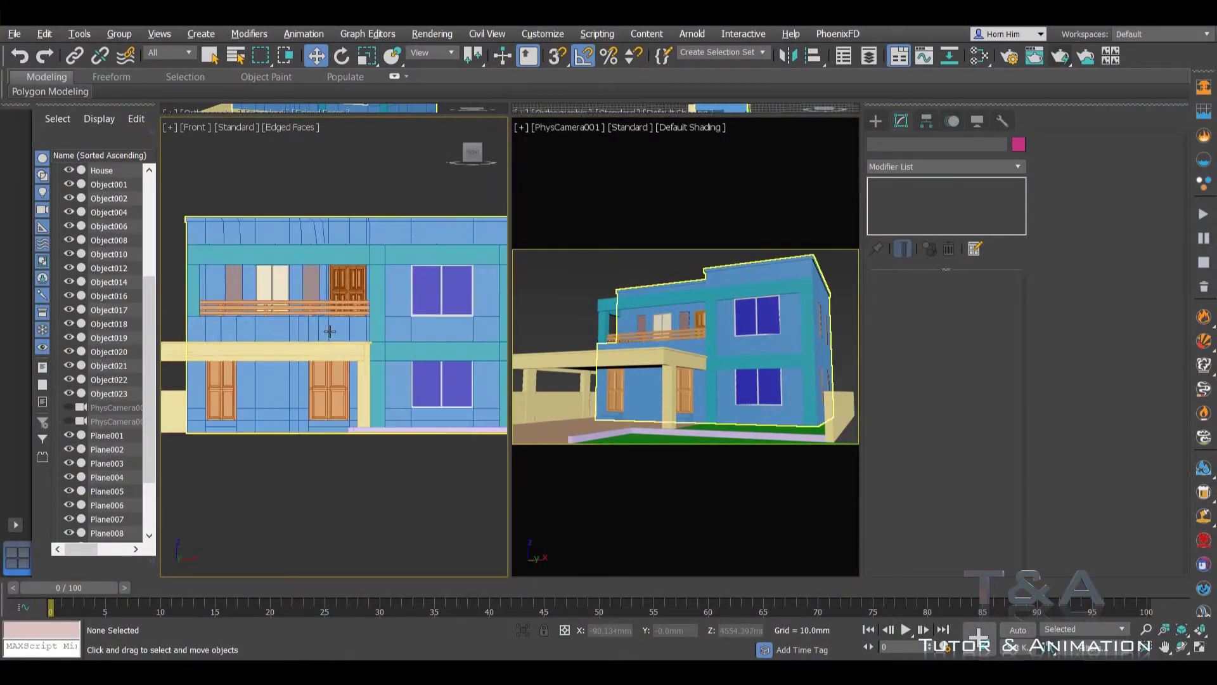
scroll(320, 365, "up", 4)
right_click(820, 351)
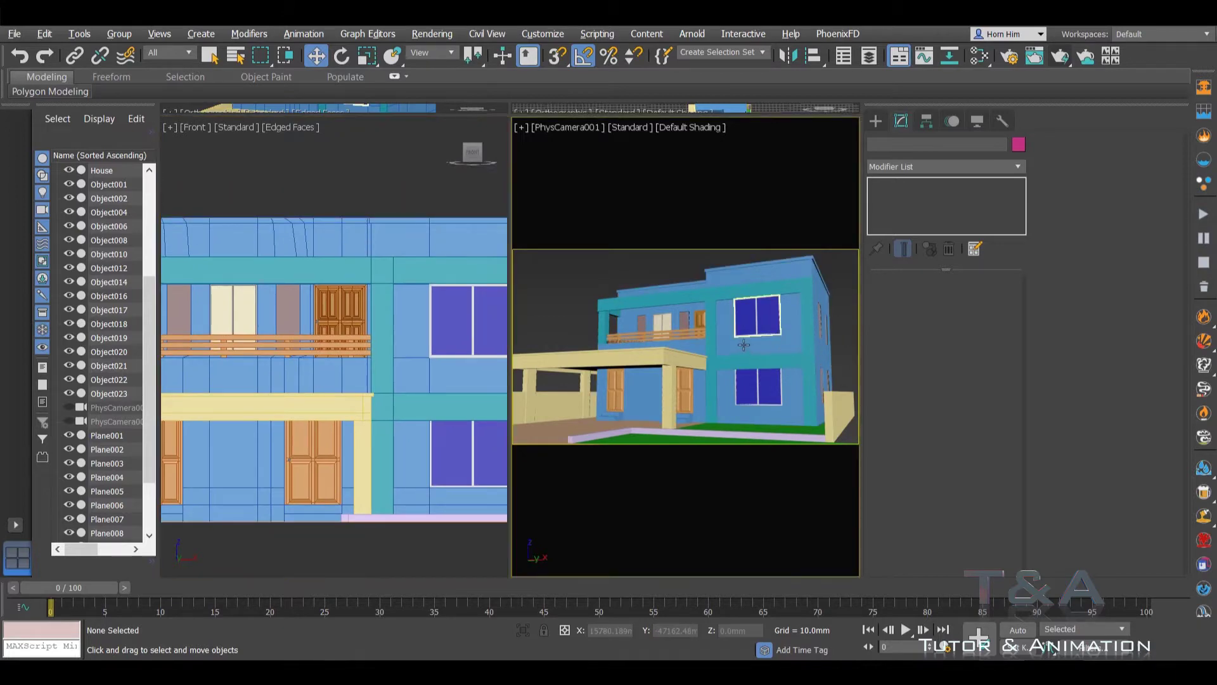
key("alt+w")
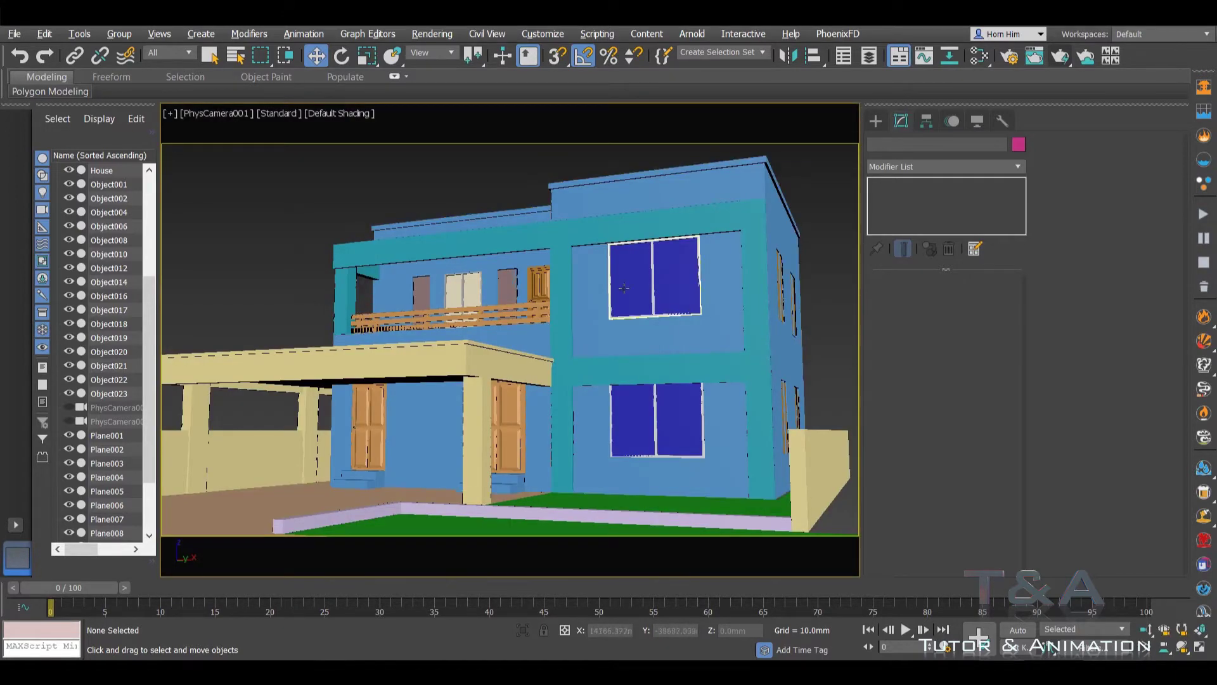
left_click(976, 59)
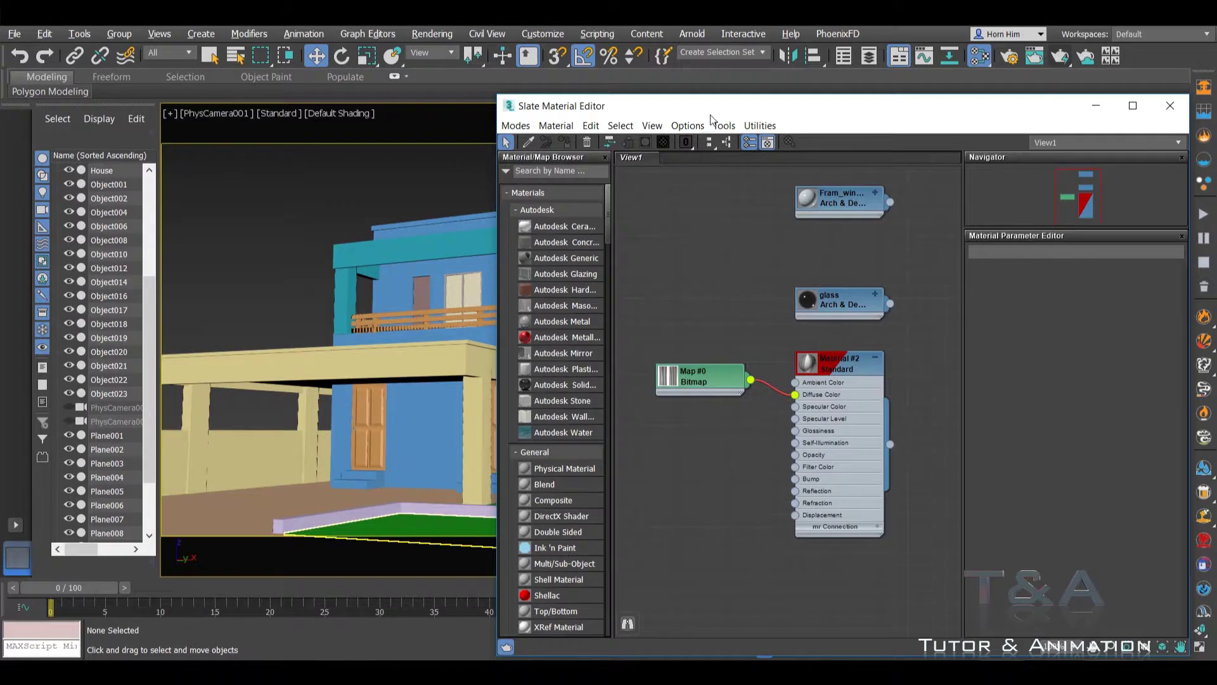
Step: Reopen the Slate Material Editor and position it so the house stays visible
left_click_drag(711, 114, 513, 114)
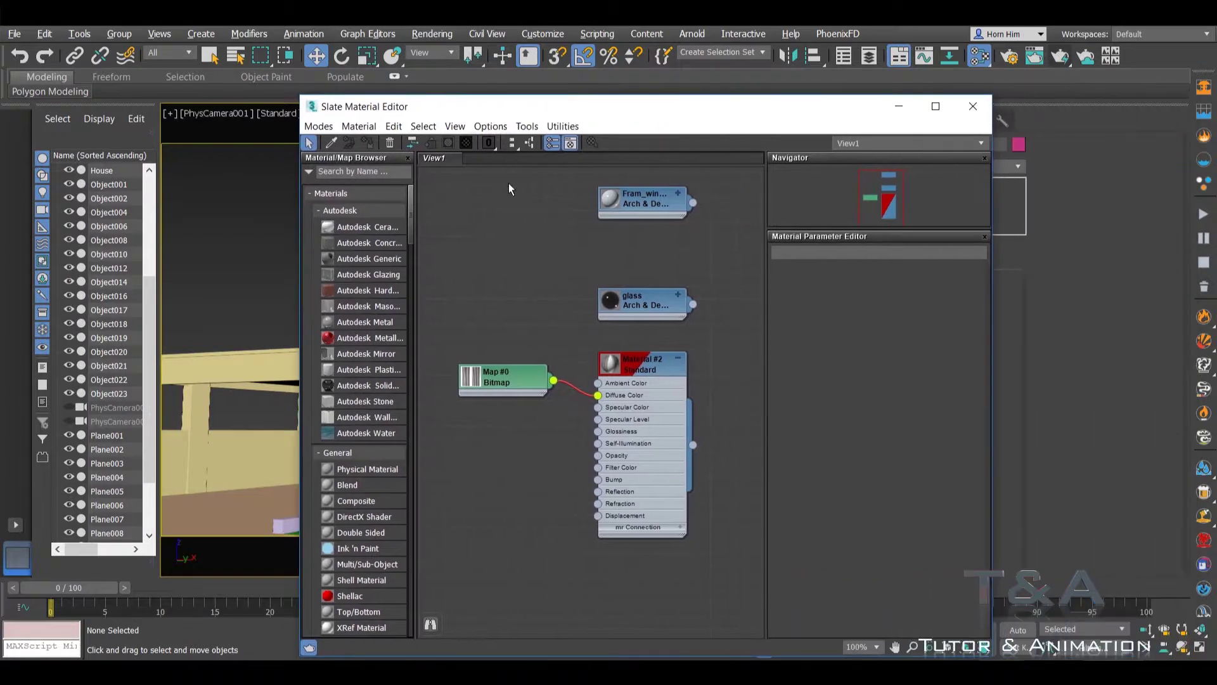
scroll(517, 299, "down", 2)
scroll(518, 299, "down", 2)
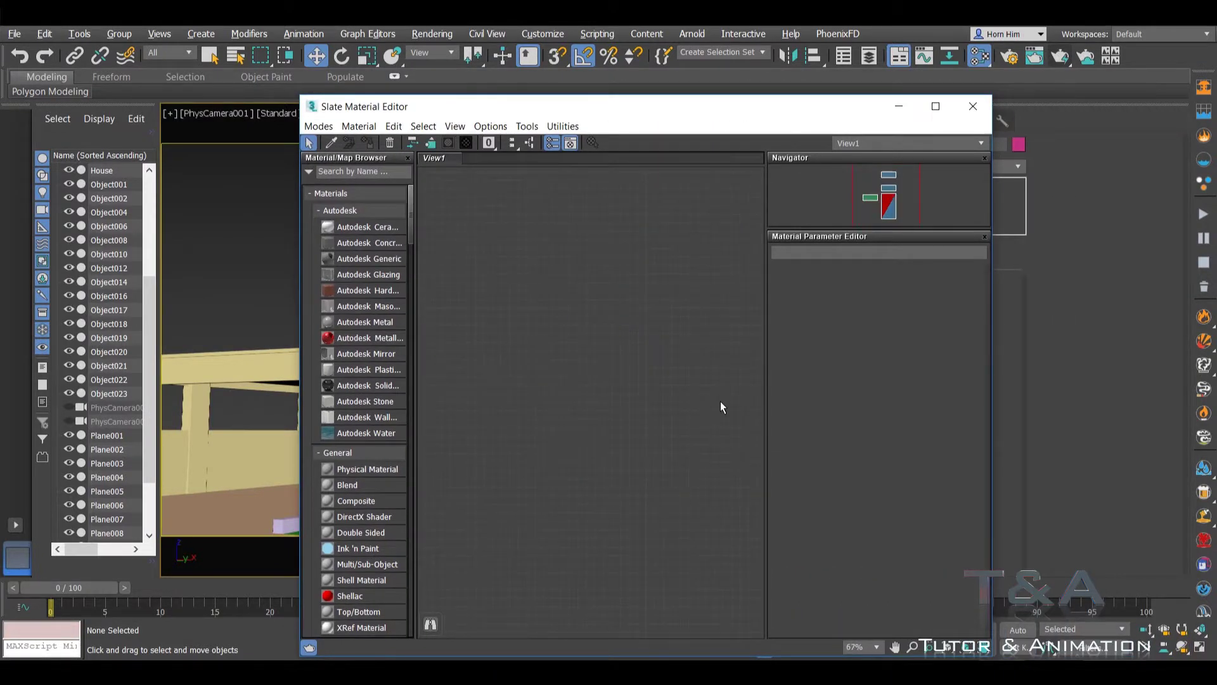
left_click_drag(666, 115, 532, 173)
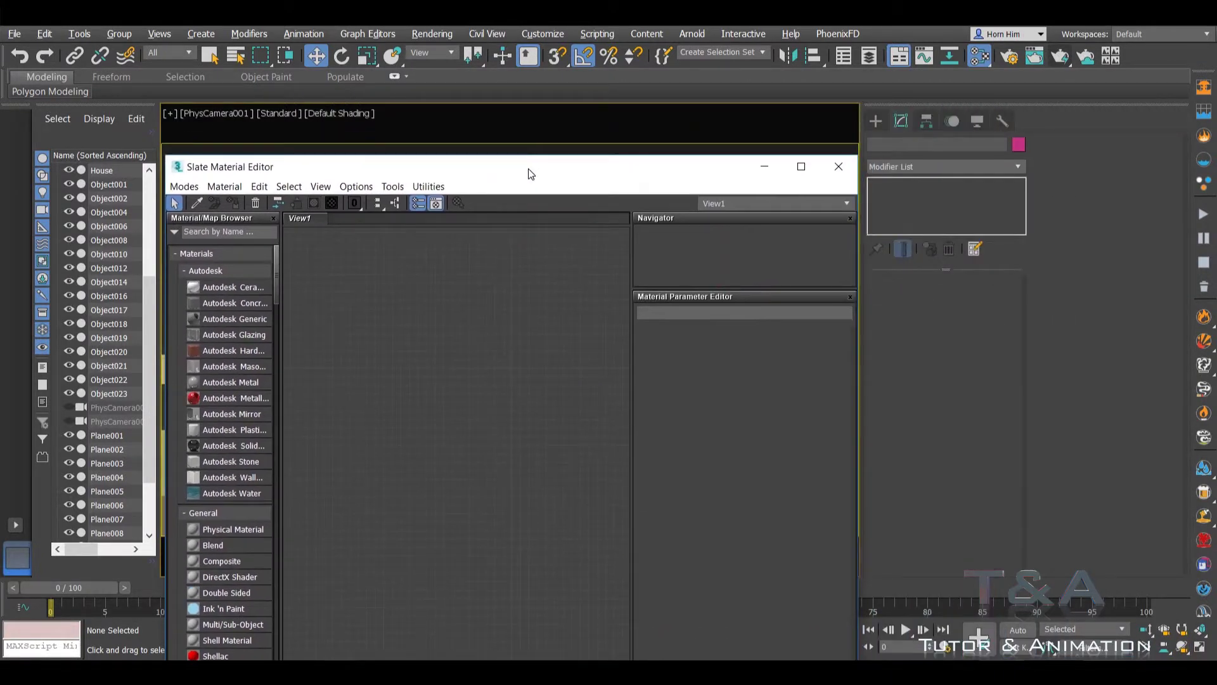
left_click(835, 166)
left_click(980, 58)
left_click_drag(549, 173, 975, 103)
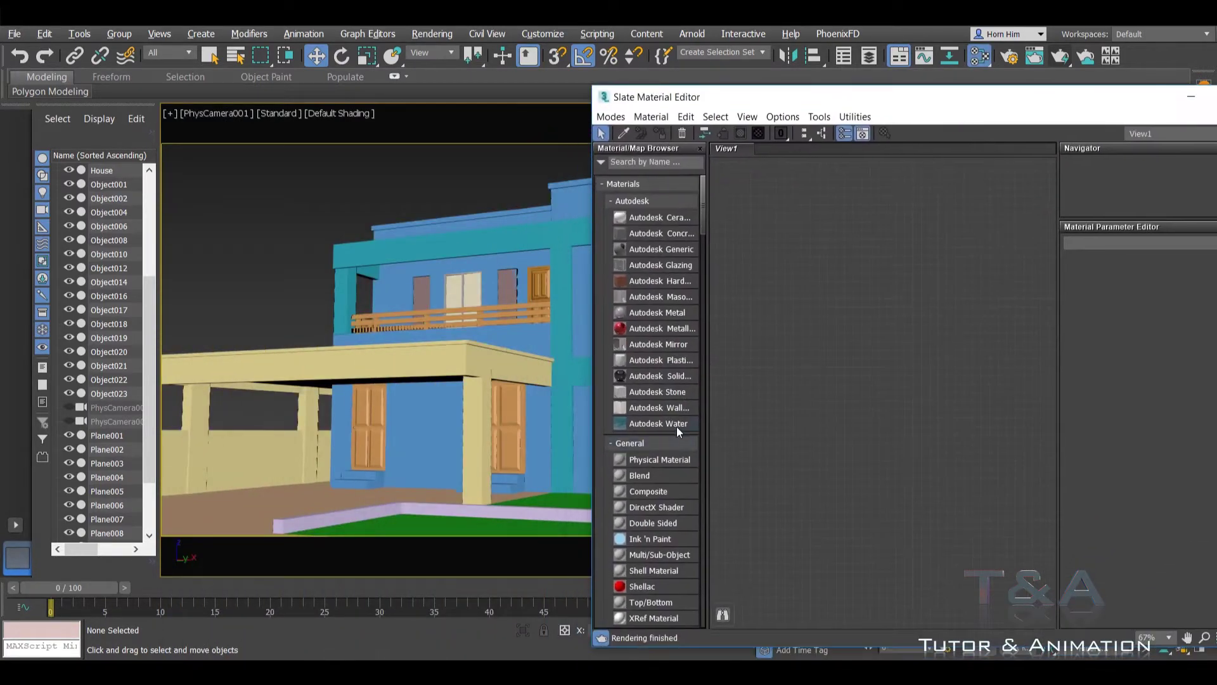
scroll(672, 425, "down", 3)
scroll(672, 425, "down", 1)
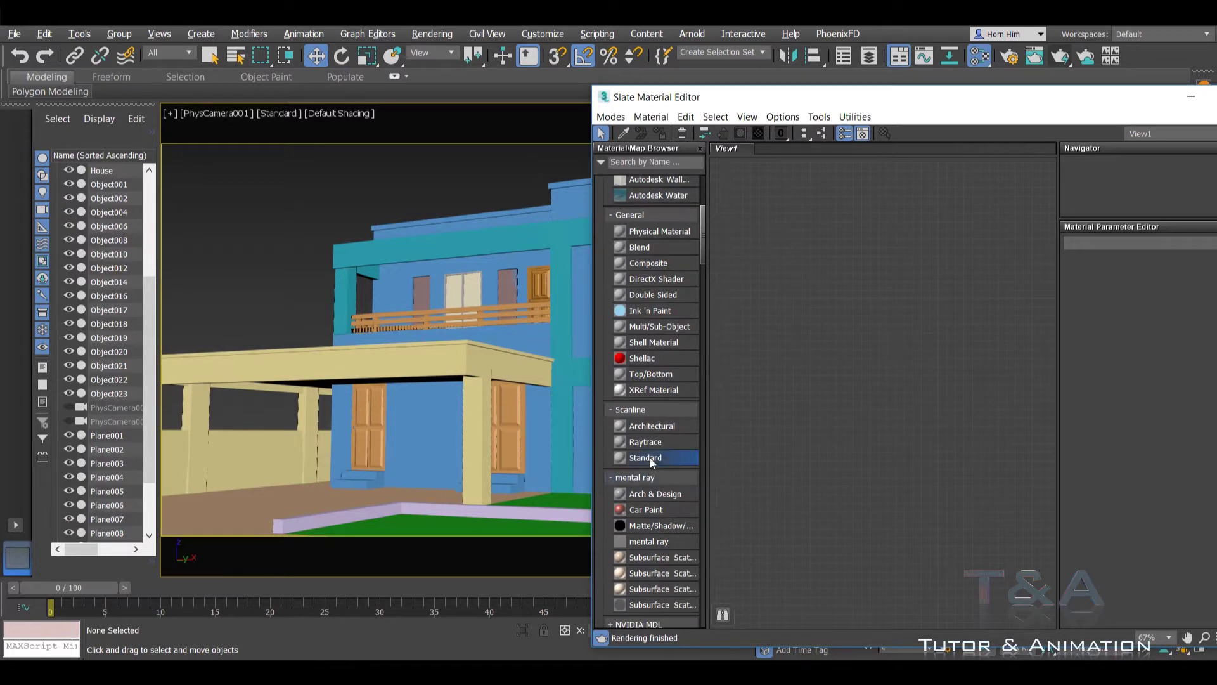
Step: Add a new Standard material, Material #2, to View1 and show its parameters
mouse_move(649, 458)
left_mouse_down()
mouse_move(866, 273)
mouse_move(773, 200)
left_mouse_up()
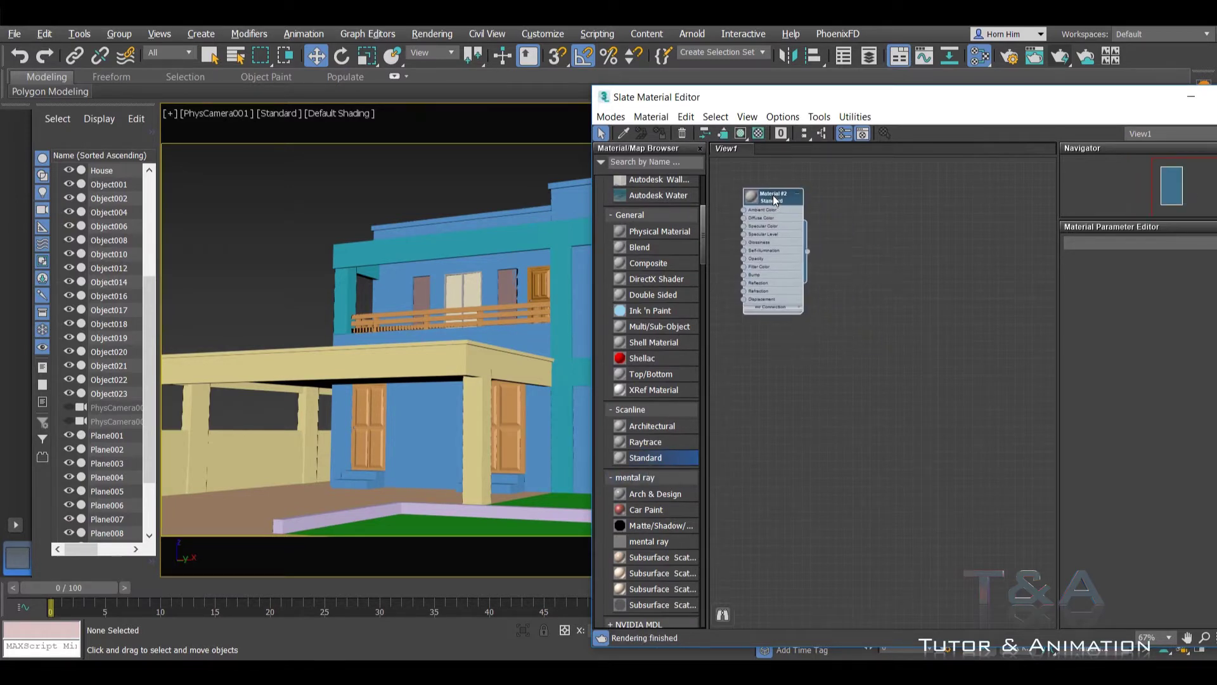
double_click(774, 201)
mouse_move(767, 96)
left_mouse_down()
mouse_move(806, 367)
mouse_move(799, 229)
left_mouse_up()
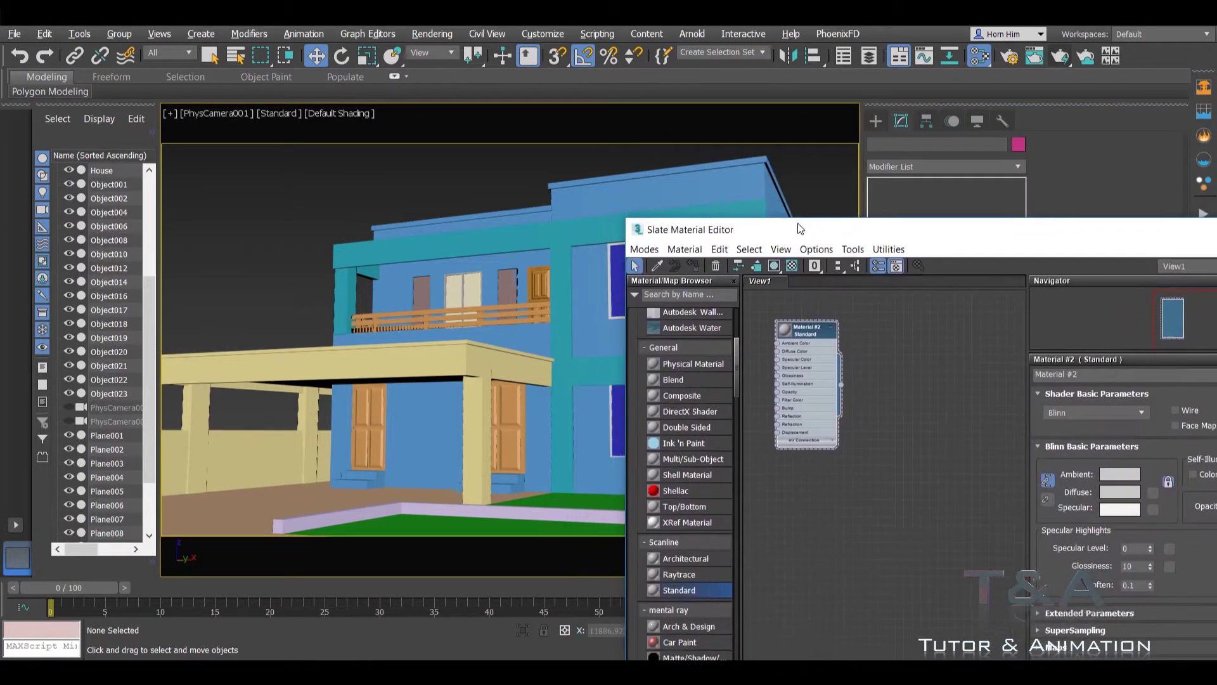
scroll(846, 385, "up", 5)
Step: Wire Material #2 onto the House so its walls turn grey, then minimize the editor
mouse_move(835, 384)
left_mouse_down()
mouse_move(717, 179)
mouse_move(664, 187)
left_mouse_up()
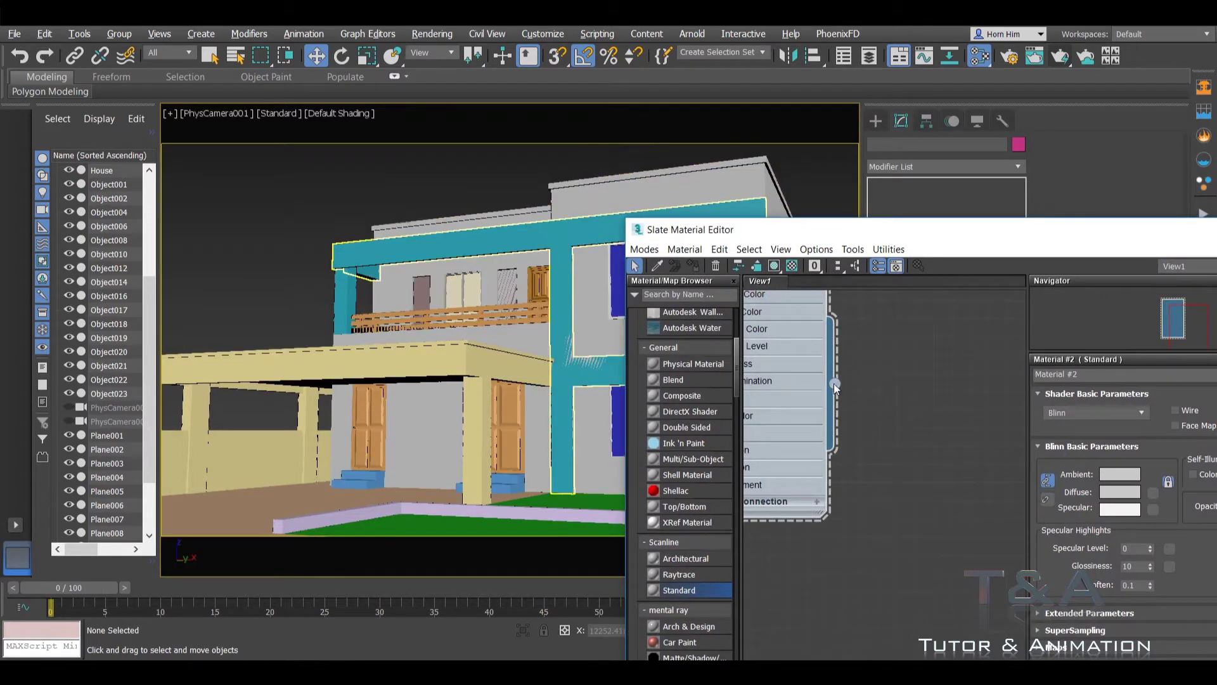
left_click_drag(834, 383, 488, 389)
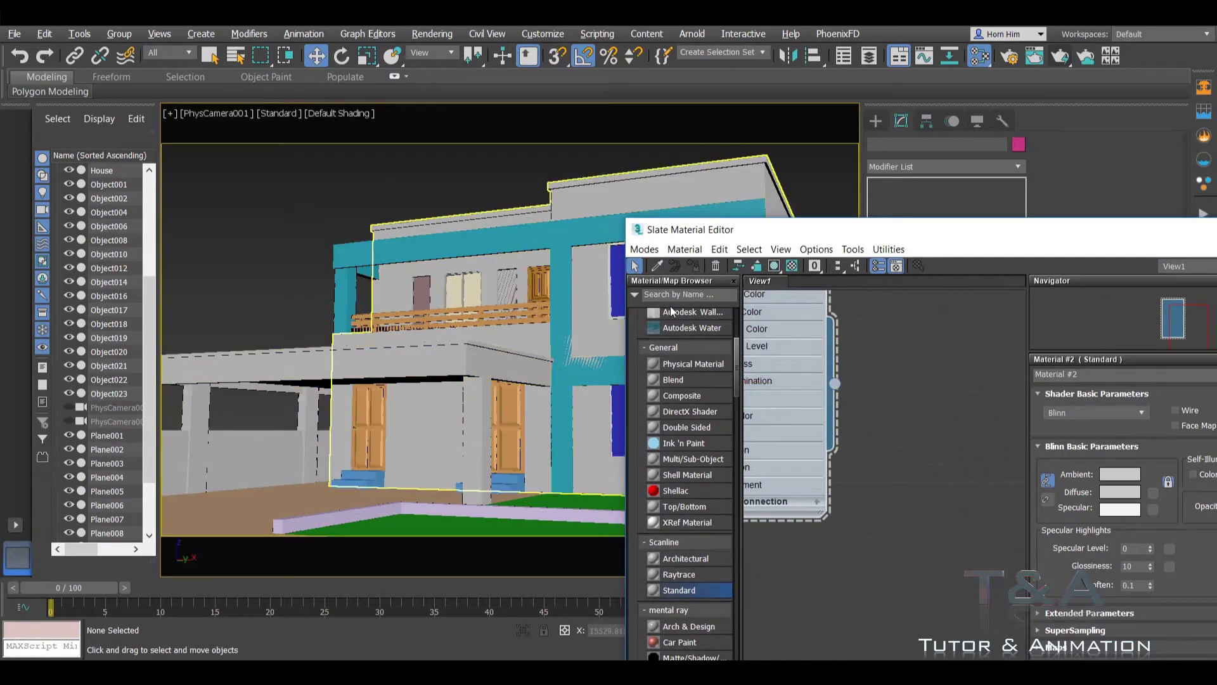
left_click_drag(788, 230, 206, 178)
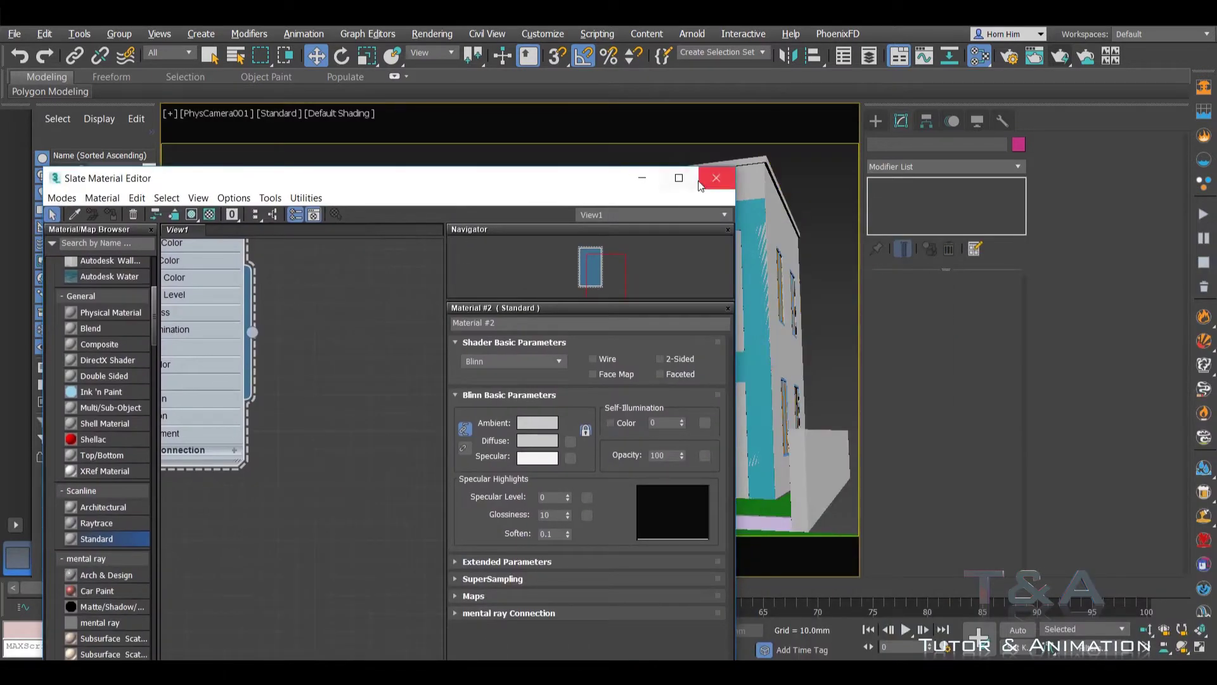
left_click_drag(358, 173, 570, 159)
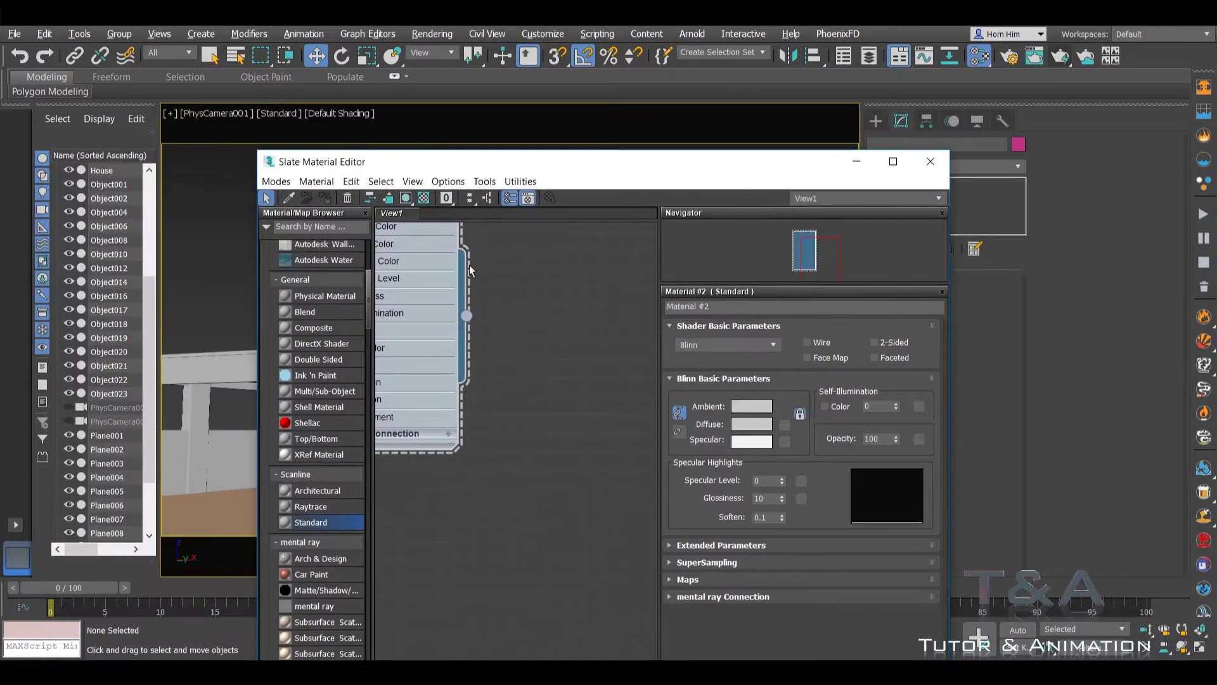
left_click(855, 163)
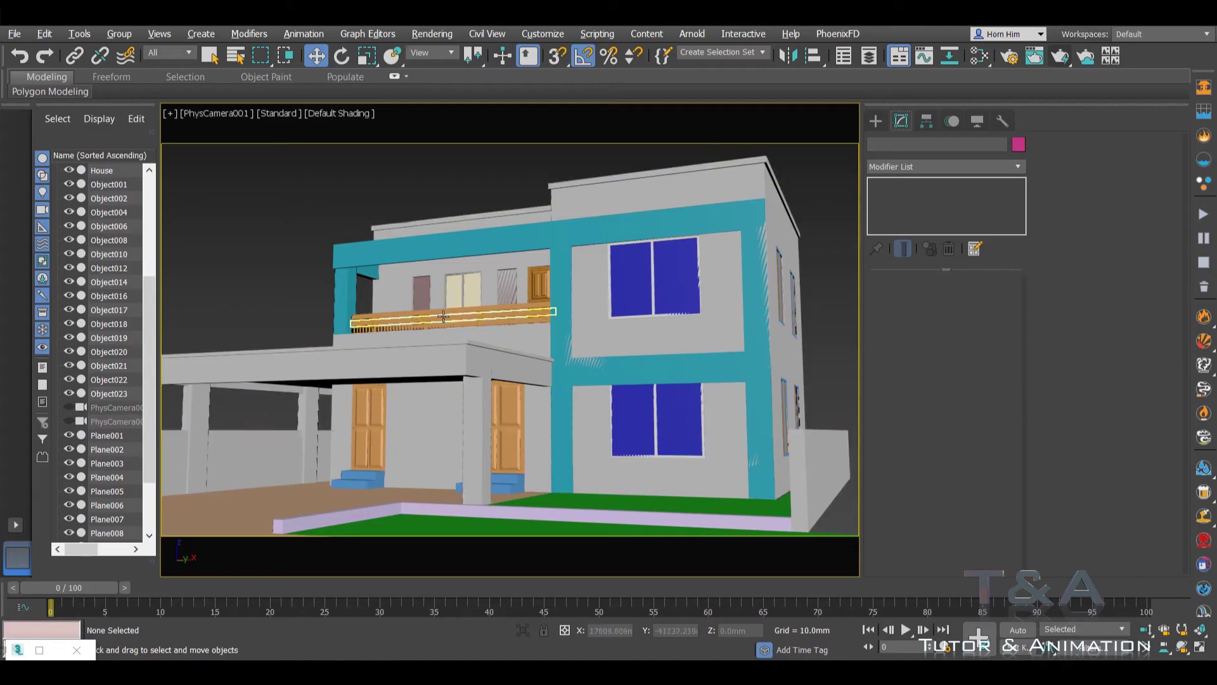
Step: Restore the viewports, orbit to a three-quarter view, and select the House object
key("alt+w")
key("alt+w")
key("z")
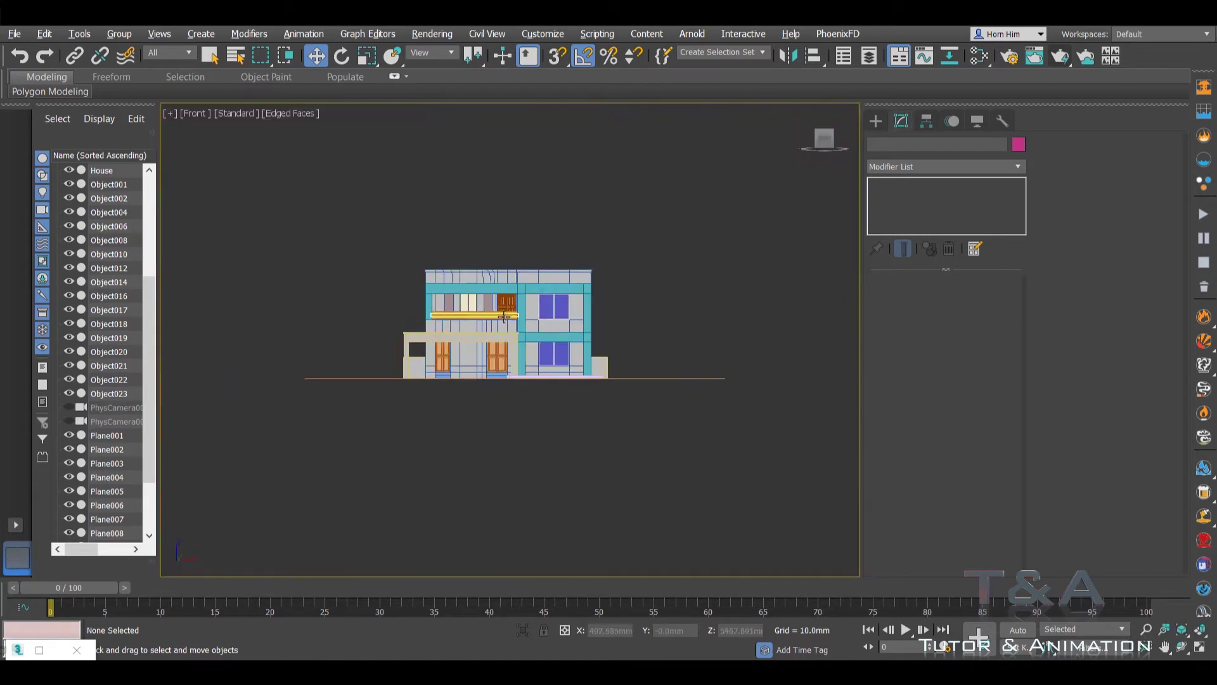
middle_click_drag(417, 292, 499, 294, "alt")
scroll(498, 294, "up", 4)
left_click(498, 295)
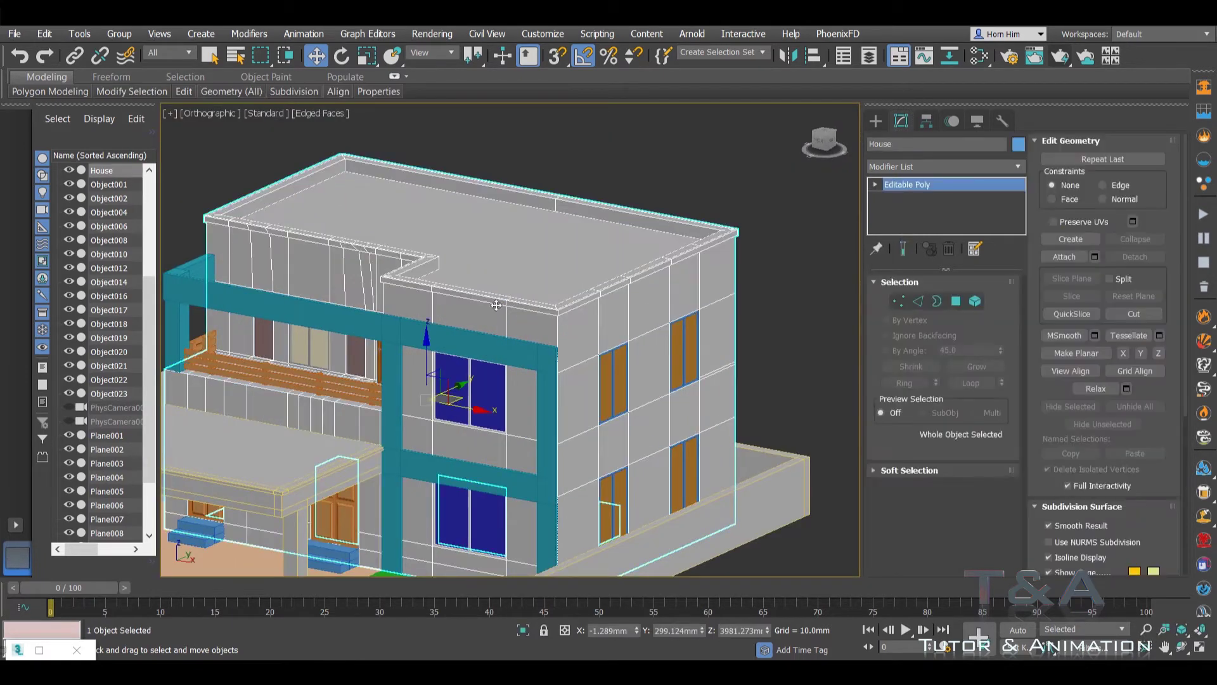
scroll(498, 295, "down", 2)
scroll(498, 295, "down", 1)
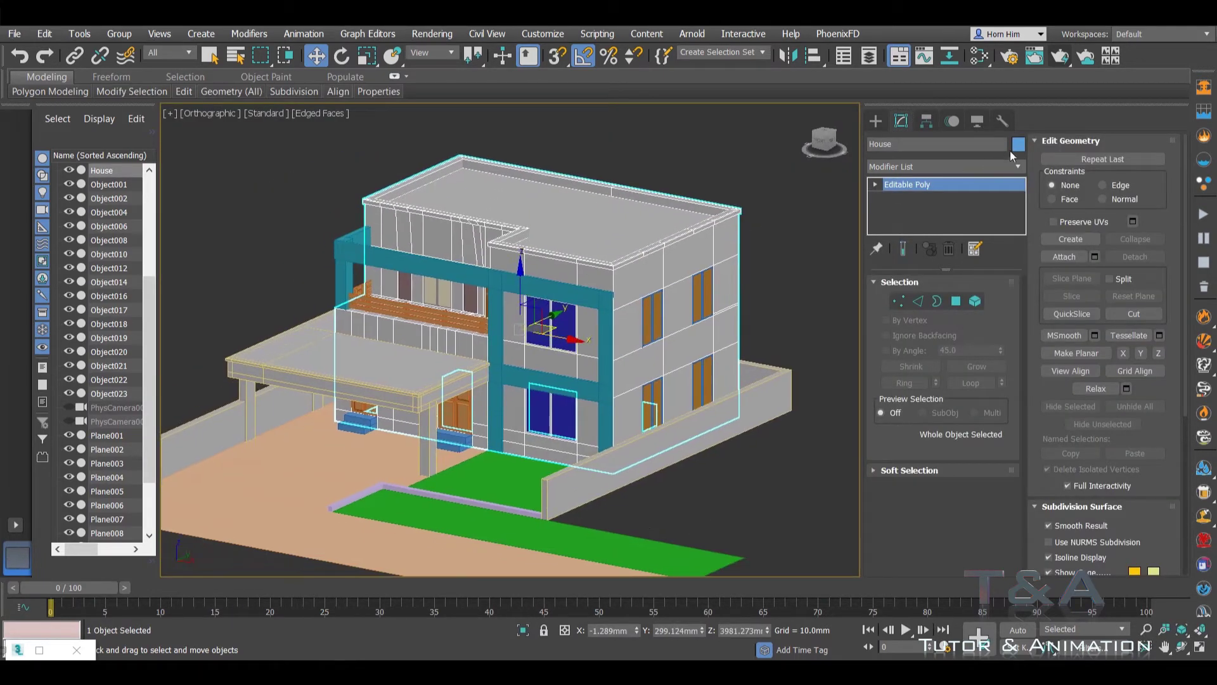
scroll(549, 296, "up", 2)
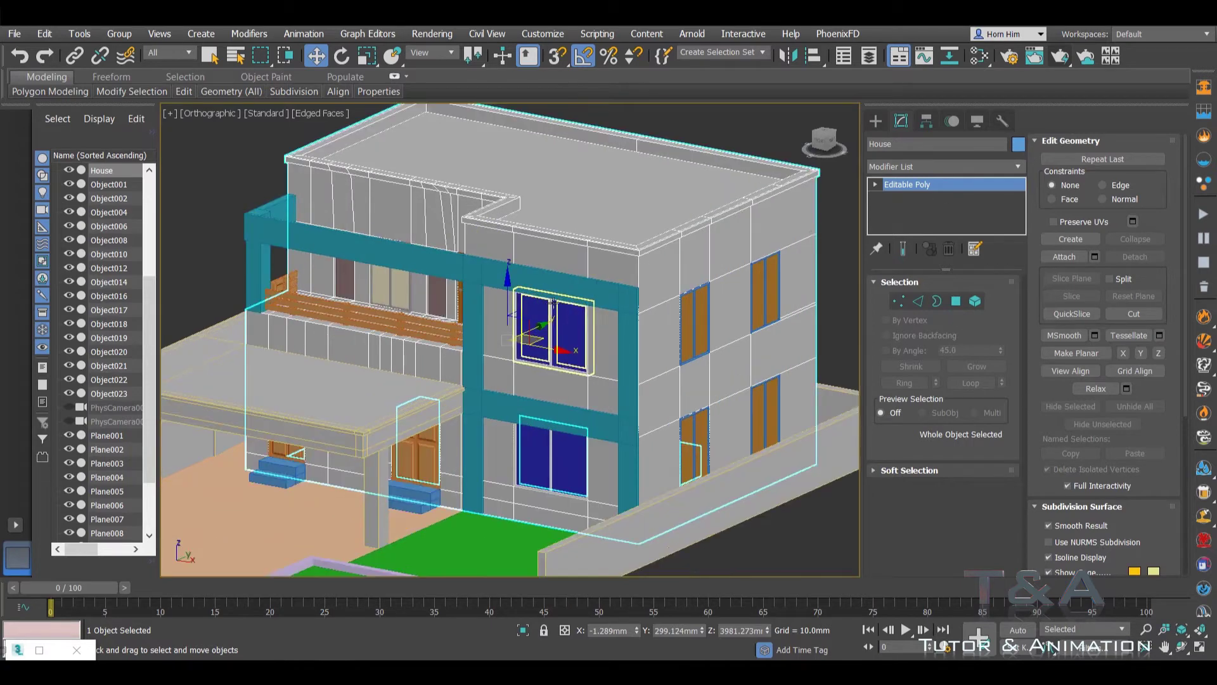
Step: Attach Object001 to the House editable poly
left_click(1064, 256)
left_click(374, 345)
scroll(420, 346, "down", 3)
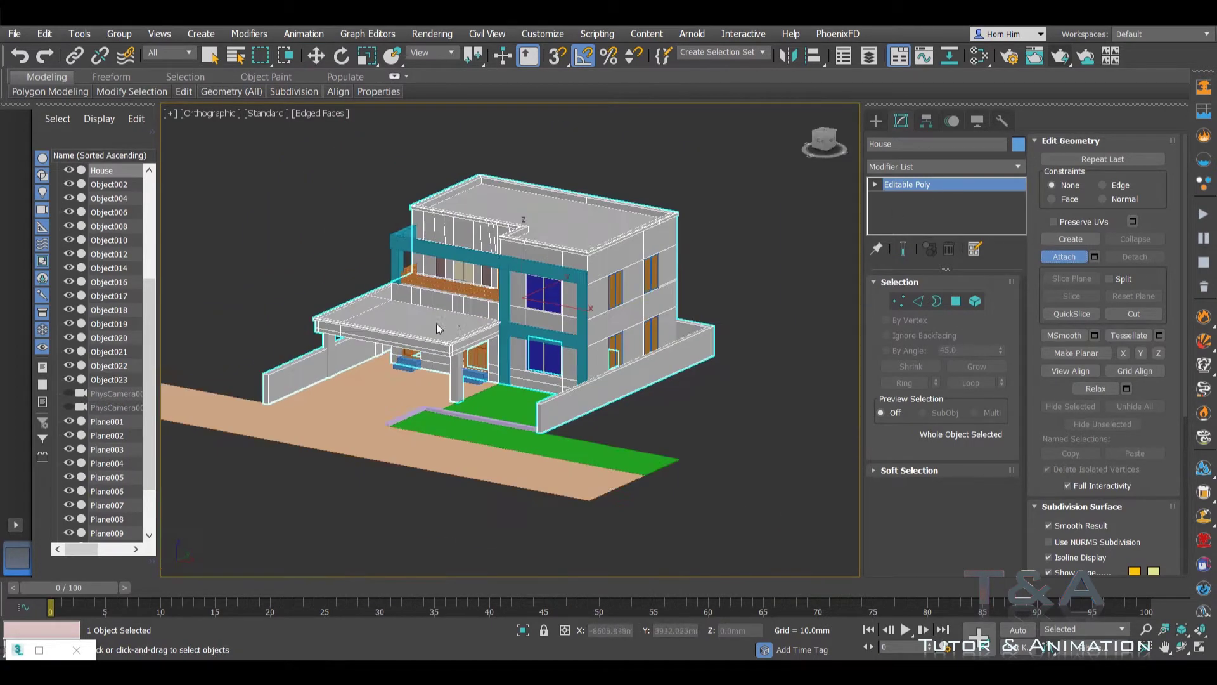
scroll(420, 346, "down", 1)
scroll(420, 345, "up", 3)
Step: Select all 619 House polygons in Polygon mode and scroll to Polygon: Material IDs
left_click(956, 301)
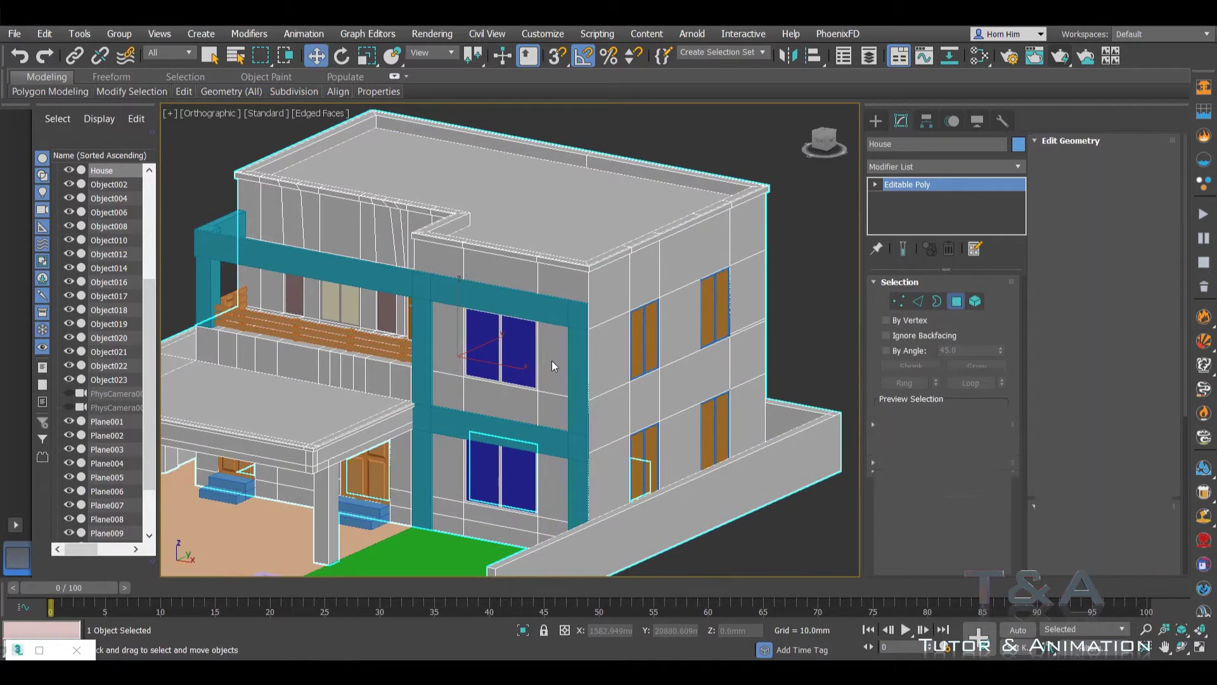
key("ctrl+a")
scroll(550, 360, "down", 5)
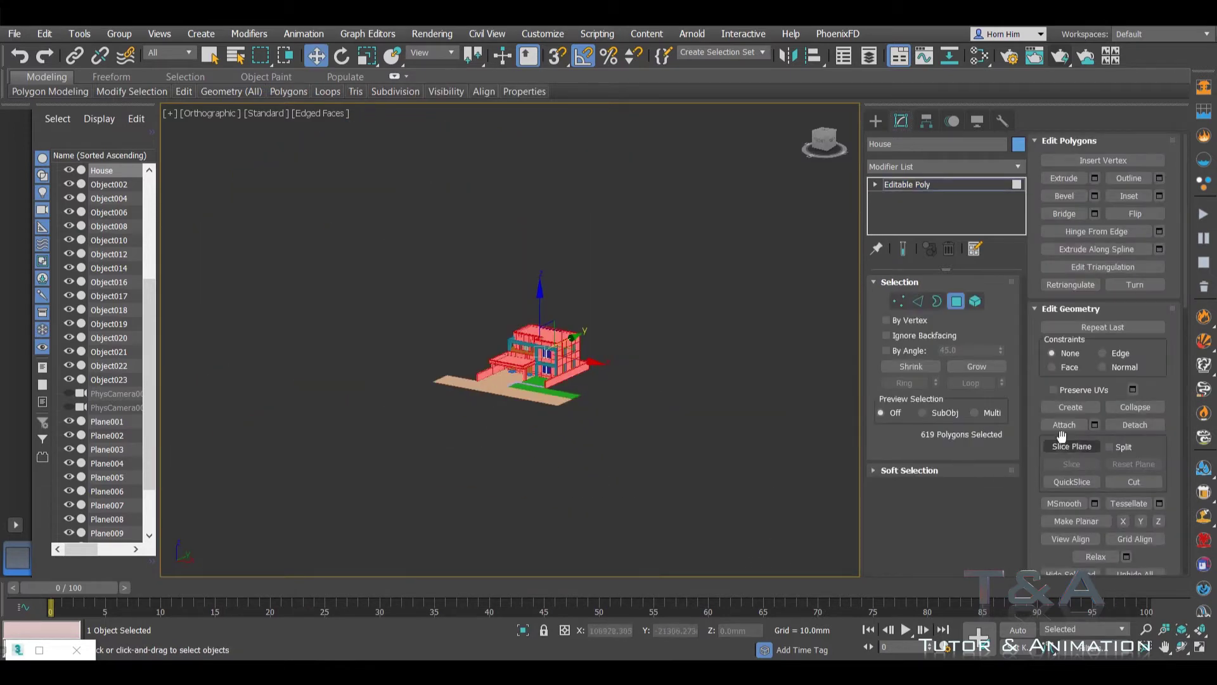
scroll(1093, 440, "down", 2)
scroll(1095, 442, "down", 5)
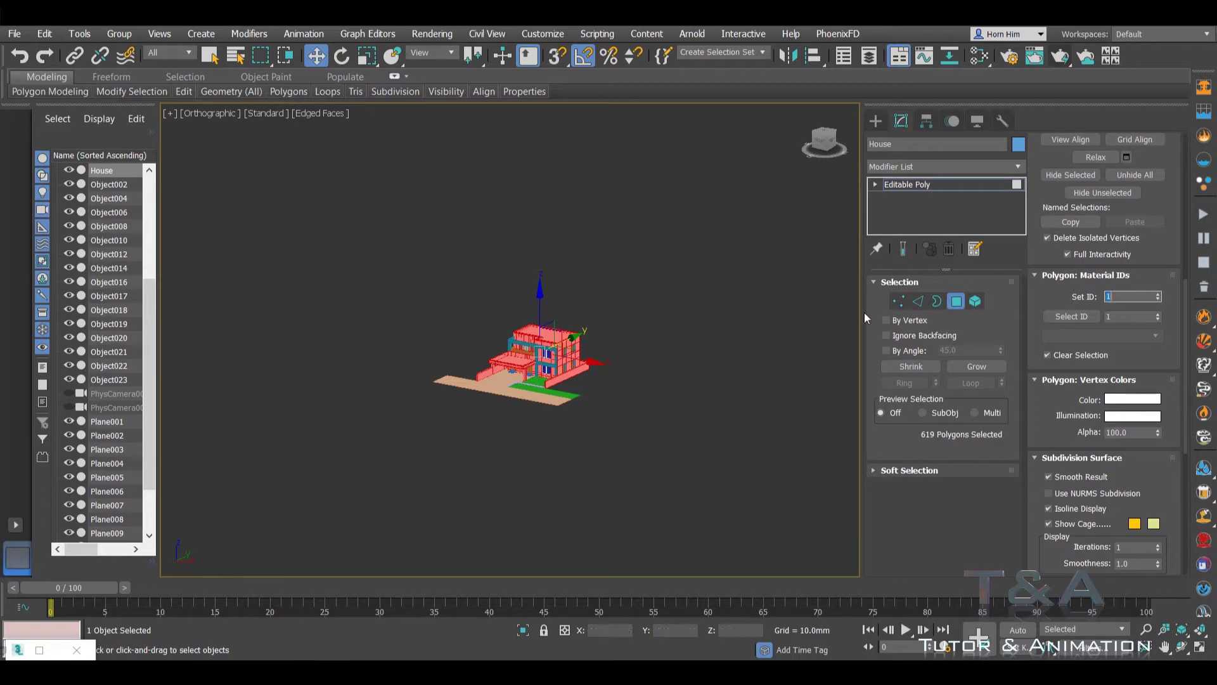
scroll(545, 361, "up", 3)
Step: Select the roof-edge polygon loop plus the roof's corner polygons
scroll(557, 380, "up", 5)
scroll(599, 398, "up", 4)
left_click(600, 399)
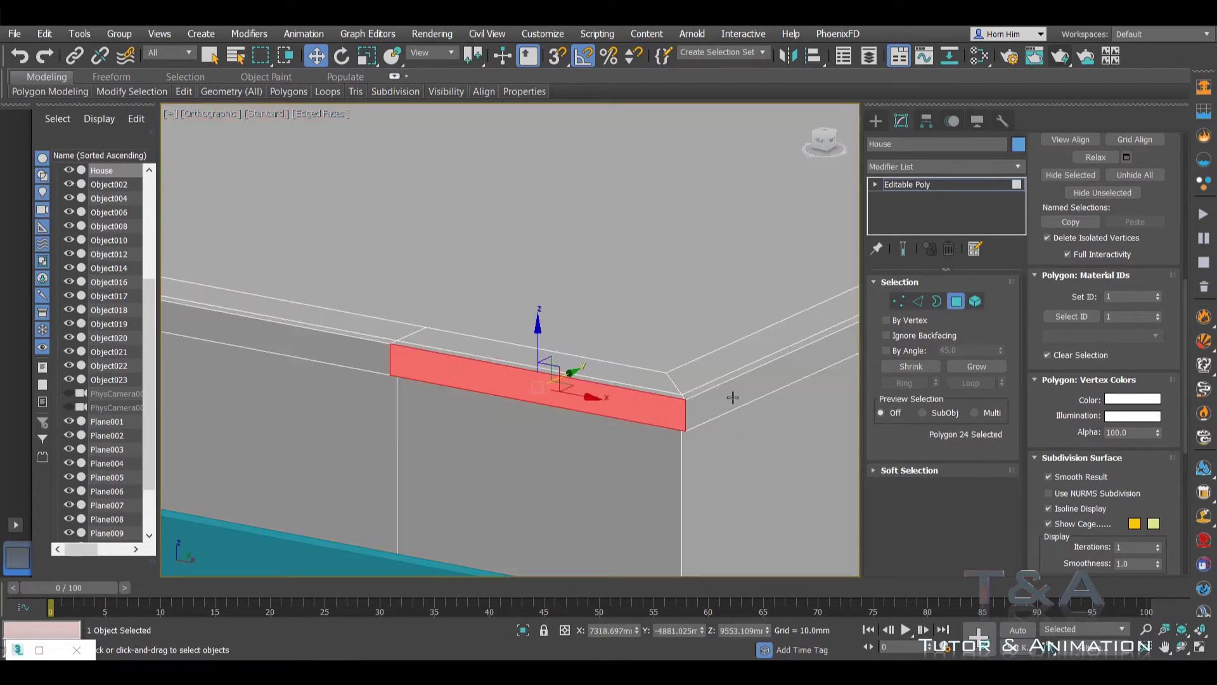
left_click(733, 397, "shift")
scroll(729, 390, "down", 6)
middle_click_drag(729, 390, 645, 326, "alt")
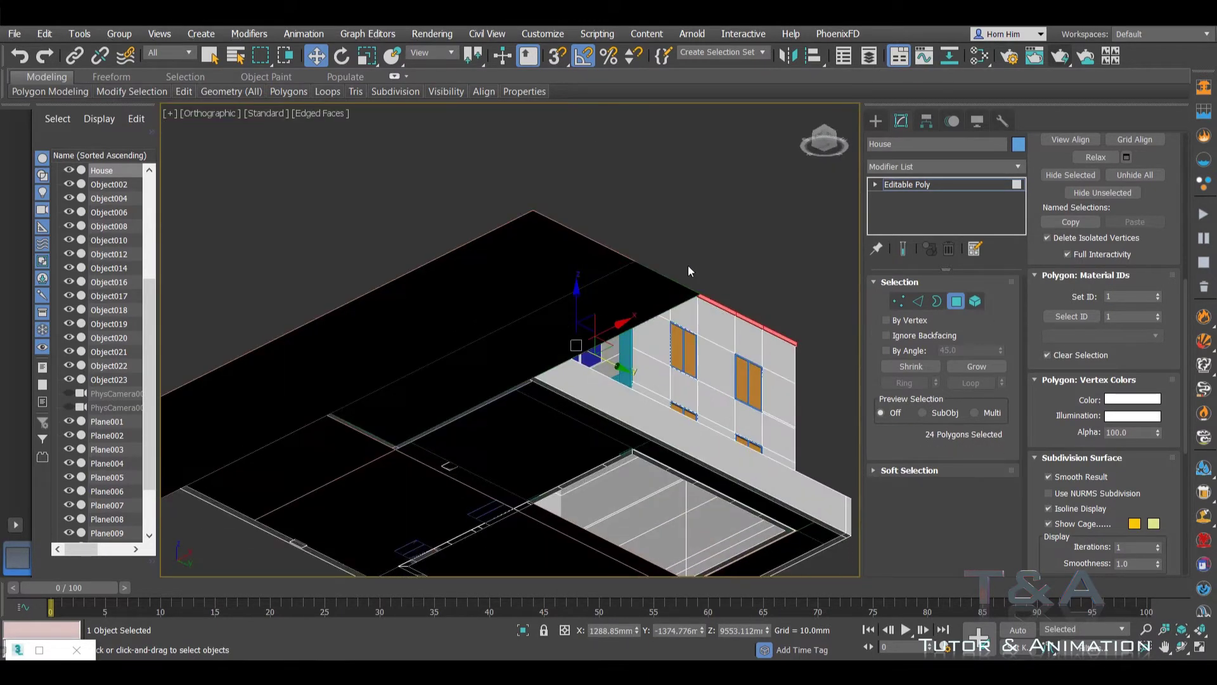
middle_click_drag(689, 271, 506, 321, "alt")
scroll(505, 321, "up", 4)
scroll(360, 137, "up", 3)
middle_click_drag(359, 137, 359, 229)
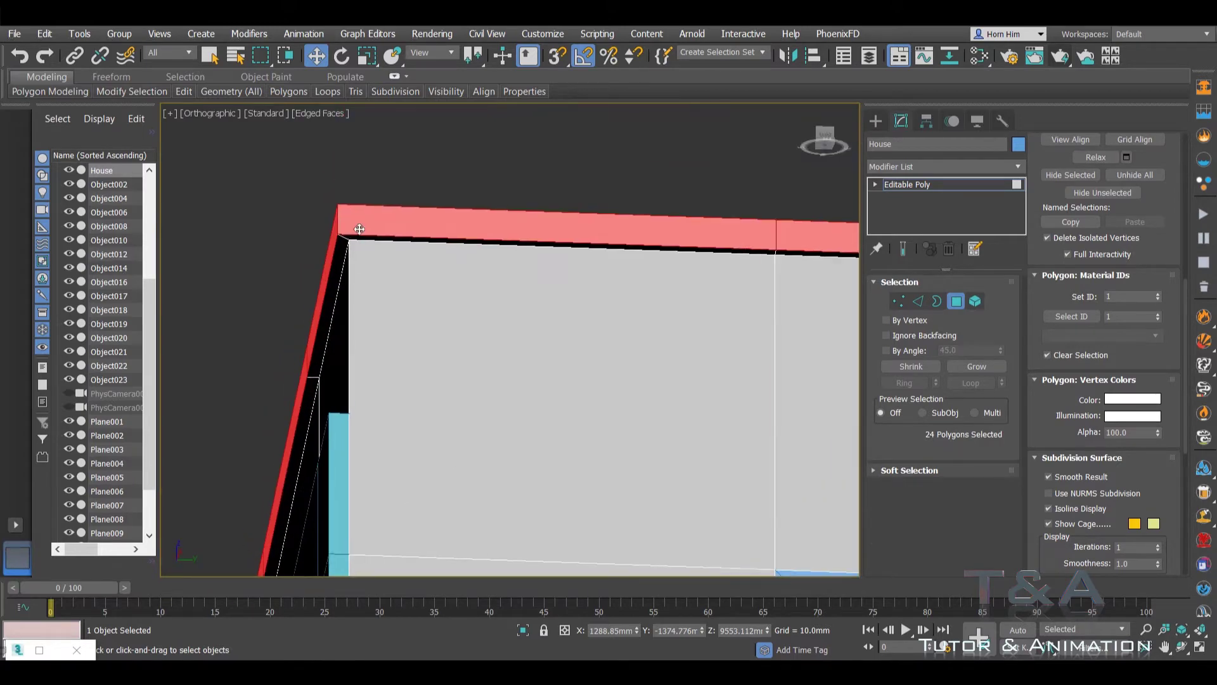
scroll(360, 229, "up", 2)
left_click(355, 248, "ctrl")
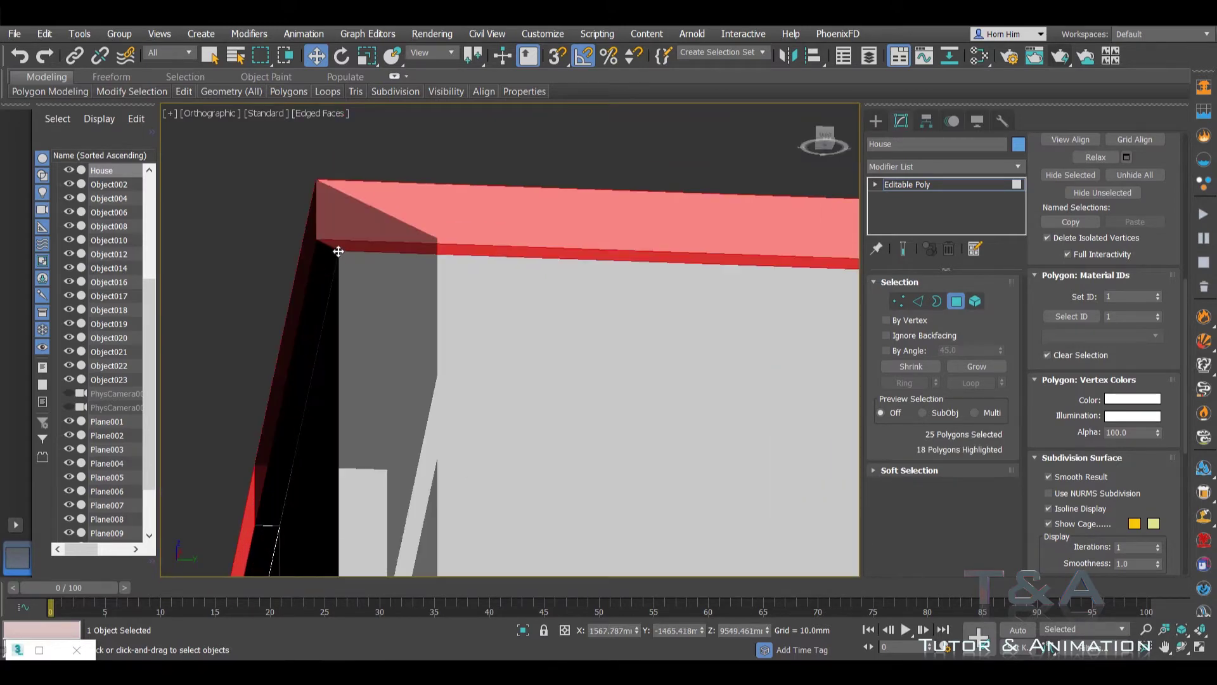
scroll(345, 257, "down", 3)
scroll(355, 222, "down", 2)
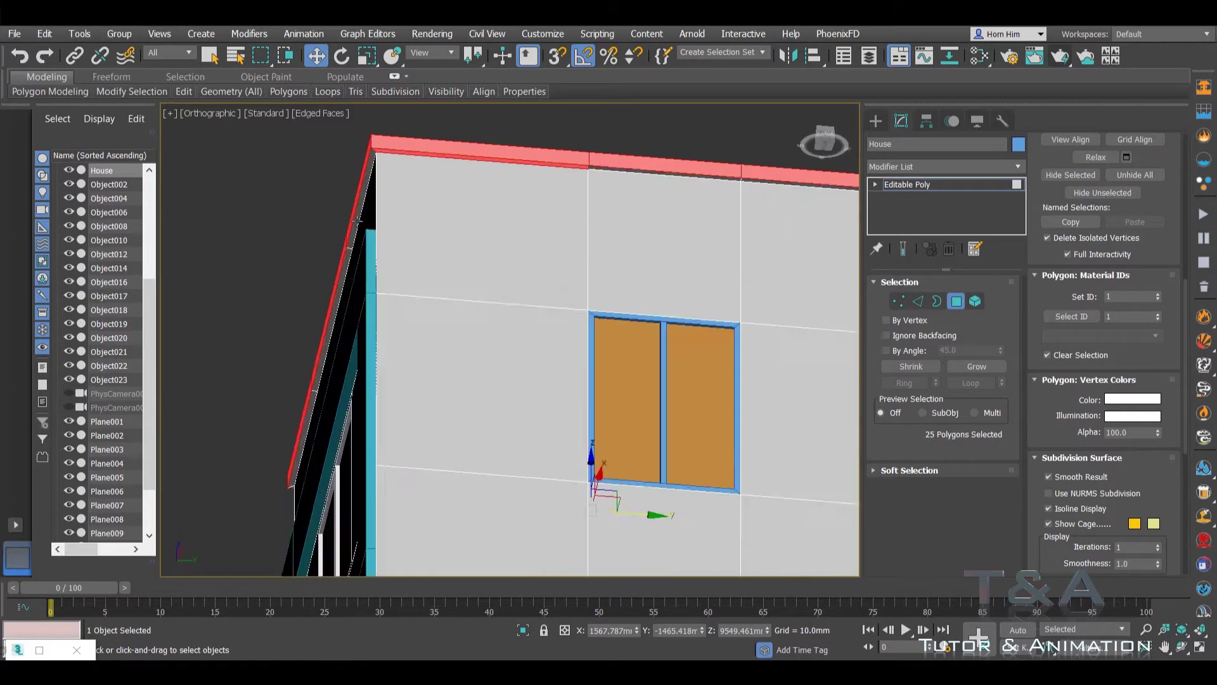
scroll(356, 220, "up", 2)
left_click(336, 279, "ctrl")
middle_click_drag(331, 288, 480, 330, "alt")
scroll(501, 361, "up", 3)
Step: Isolate the House and add the inner corner and black underside faces along the roof edge
right_click(510, 391)
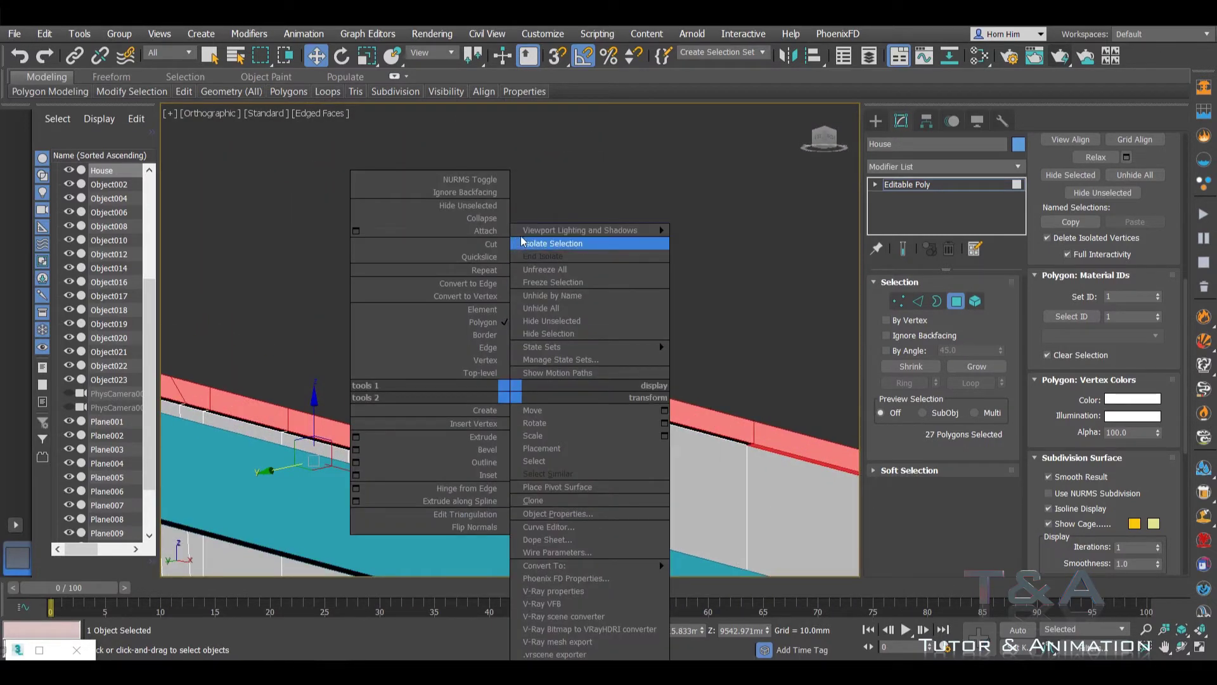
left_click(525, 245)
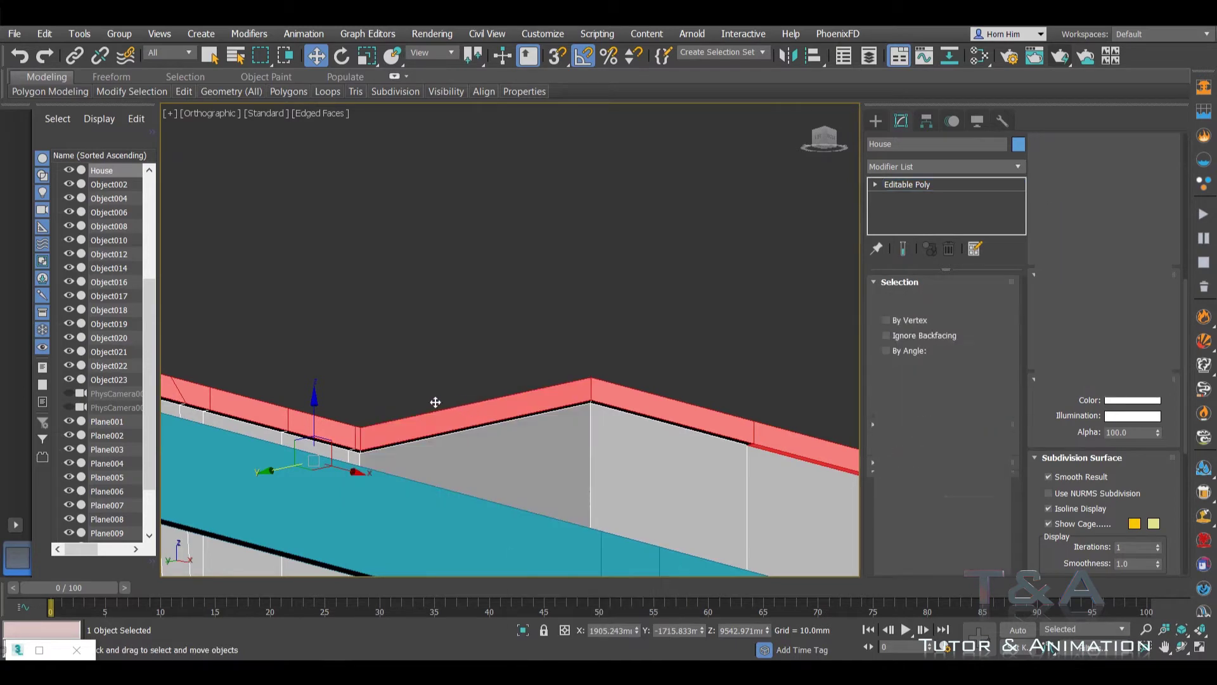
scroll(480, 328, "up", 3)
scroll(744, 323, "up", 3)
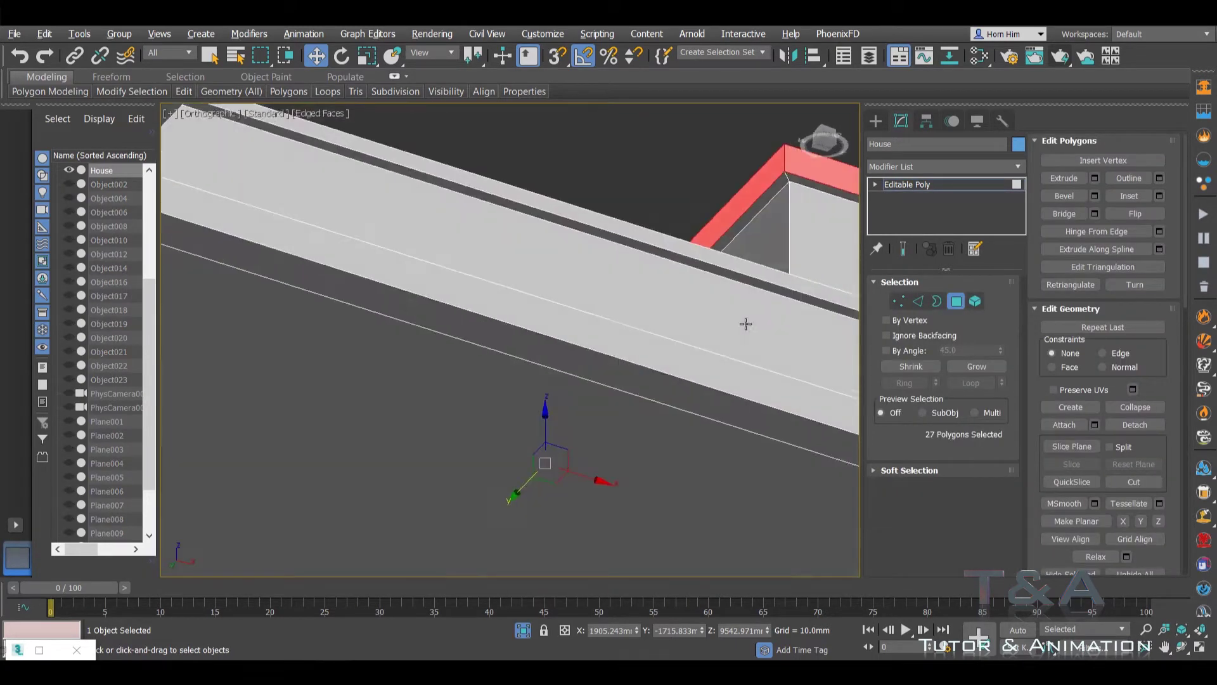
mouse_move(744, 323)
middle_mouse_down()
mouse_move(265, 231)
mouse_move(645, 290)
mouse_move(448, 241)
middle_mouse_up()
left_click(351, 252, "ctrl")
left_click(621, 284, "ctrl")
scroll(621, 284, "down", 5)
scroll(507, 298, "up", 5)
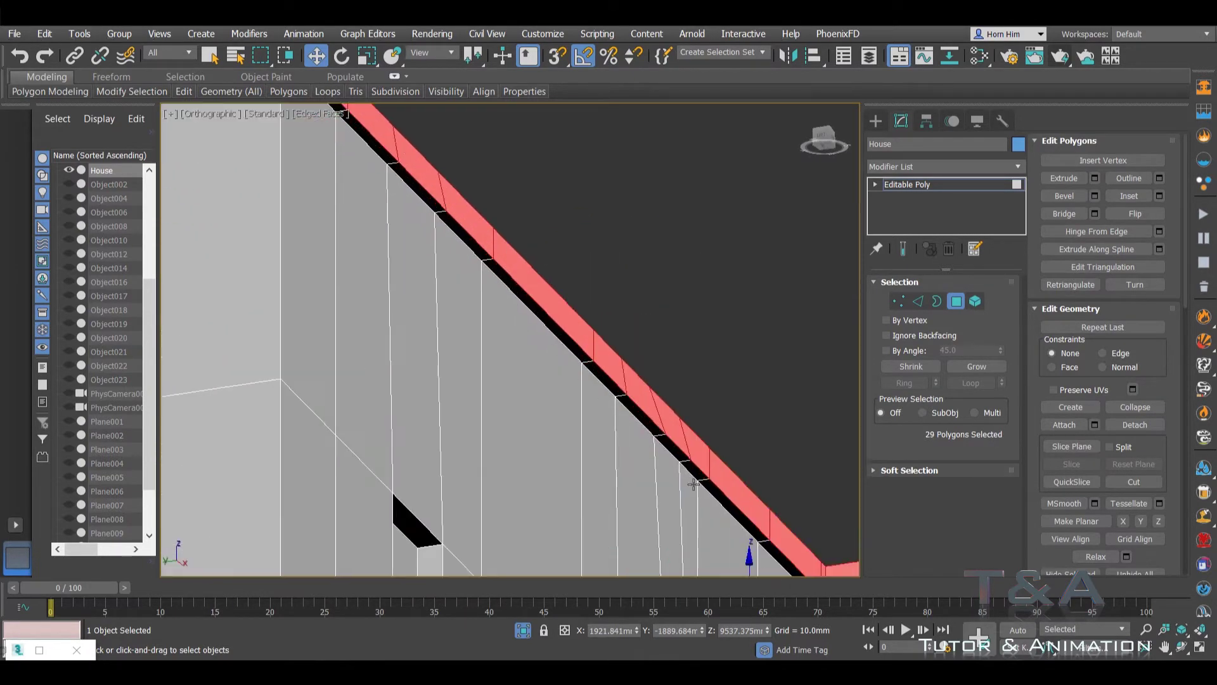
left_click(781, 518, "ctrl")
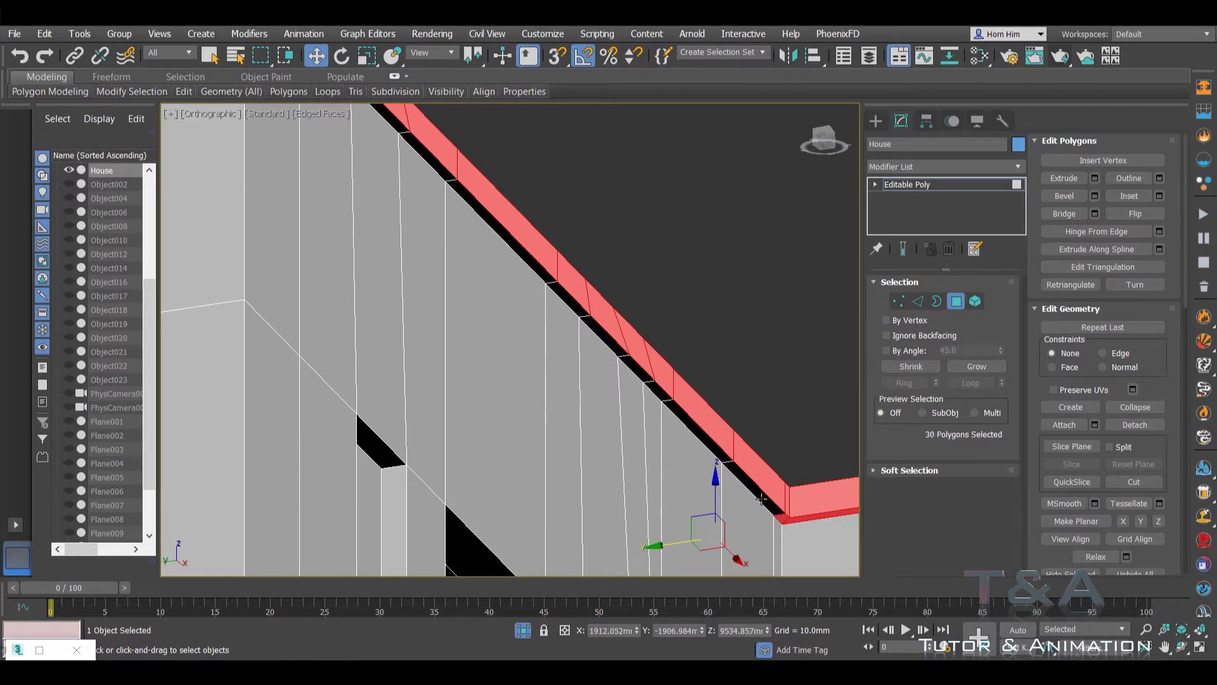
left_click(761, 498, "ctrl")
left_click(710, 450, "ctrl")
left_click(655, 390, "ctrl")
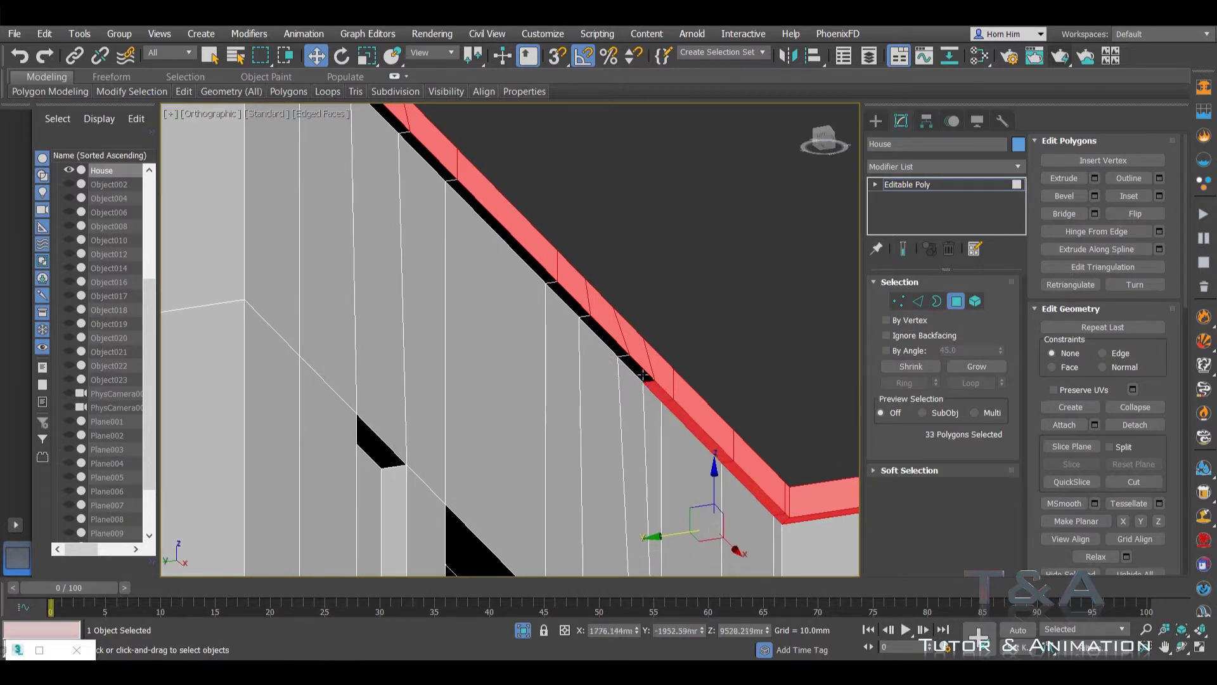
left_click(634, 371, "ctrl")
left_click(609, 345, "ctrl")
left_click(571, 305, "ctrl")
left_click(532, 269, "ctrl")
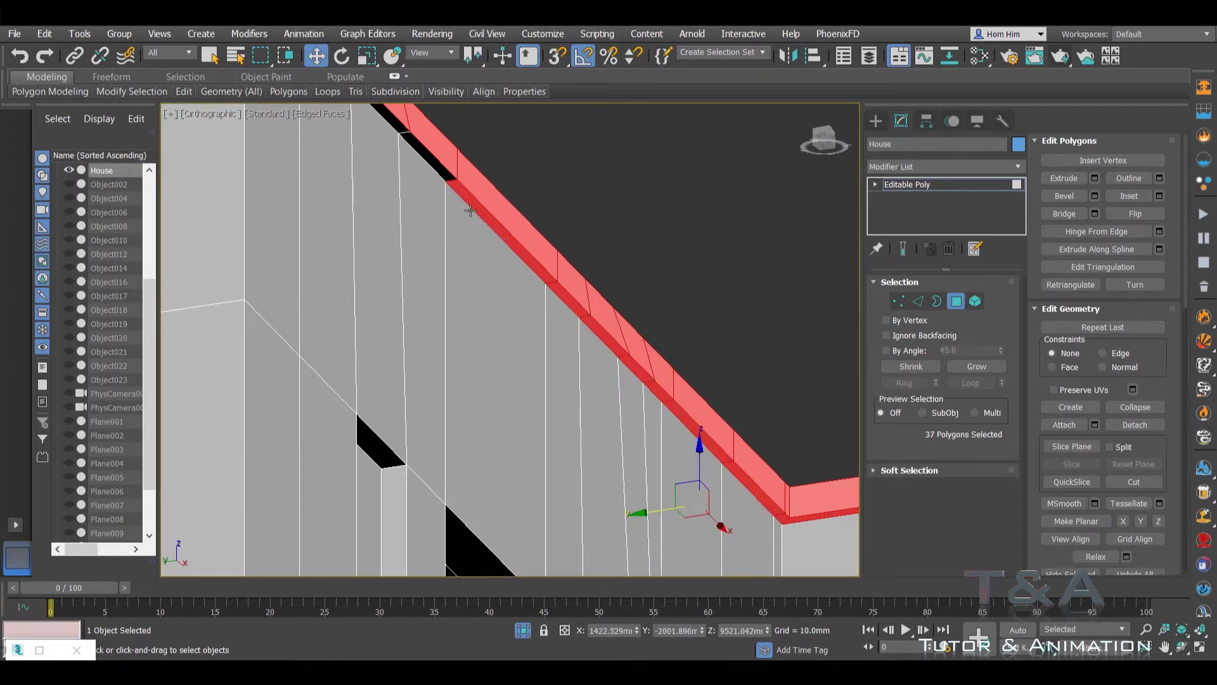
left_click(444, 172, "ctrl")
Step: Add the remaining roof-corner, underside and roof-strip polygons to the selection
middle_click_drag(447, 181, 630, 459)
left_click(575, 398, "ctrl")
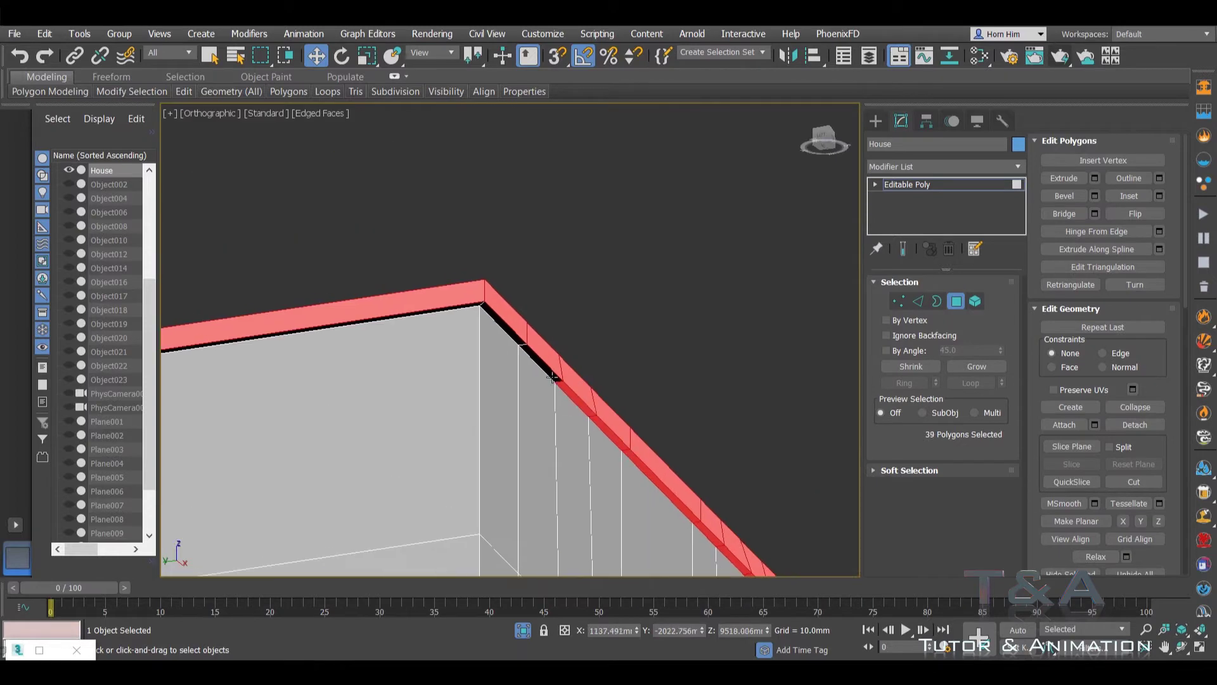
left_click(502, 328, "ctrl")
mouse_move(502, 328)
middle_mouse_down("alt")
mouse_move(502, 222)
mouse_move(585, 266)
mouse_move(728, 239)
middle_mouse_up("alt")
left_click(502, 222, "ctrl")
scroll(781, 216, "up", 5)
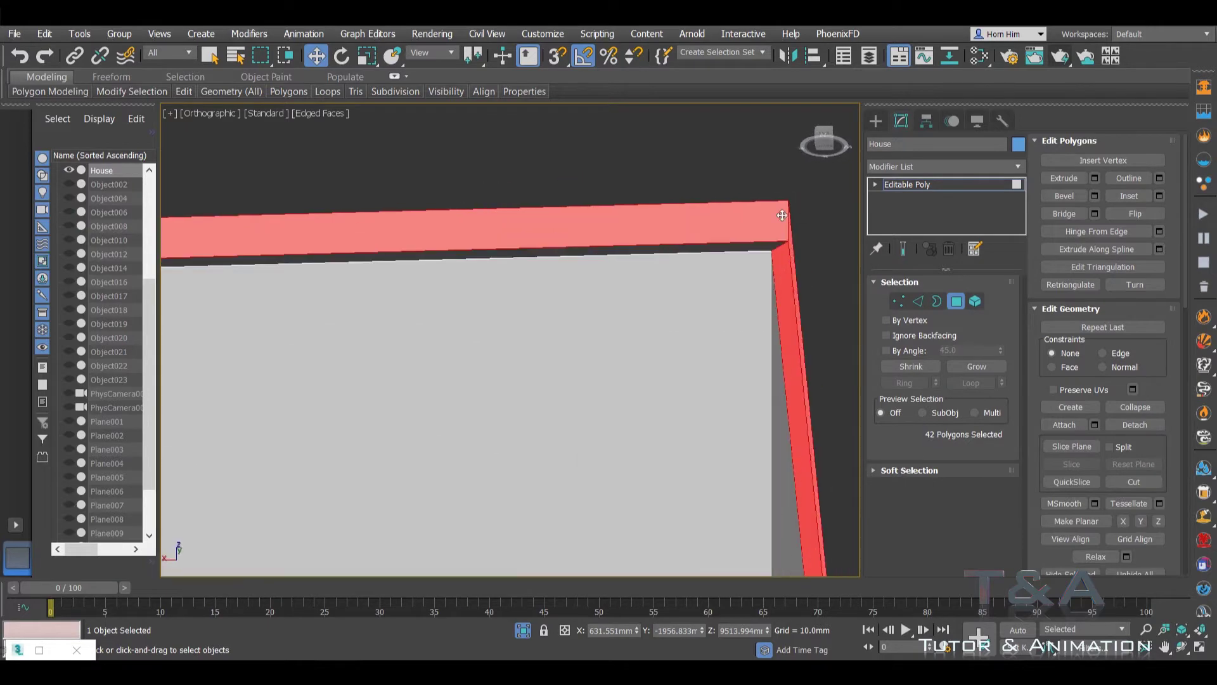
left_click(732, 244, "ctrl")
mouse_move(312, 251)
middle_mouse_down("alt")
mouse_move(340, 293)
mouse_move(280, 289)
mouse_move(622, 290)
middle_mouse_up("alt")
left_click(628, 282, "ctrl")
scroll(492, 312, "down", 3)
mouse_move(492, 313)
middle_mouse_down("alt")
mouse_move(554, 271)
mouse_move(427, 467)
mouse_move(625, 231)
middle_mouse_up("alt")
left_click(582, 194, "ctrl")
mouse_move(583, 194)
middle_mouse_down()
mouse_move(370, 374)
mouse_move(625, 198)
middle_mouse_up()
scroll(562, 250, "up", 2)
left_click(561, 260, "ctrl")
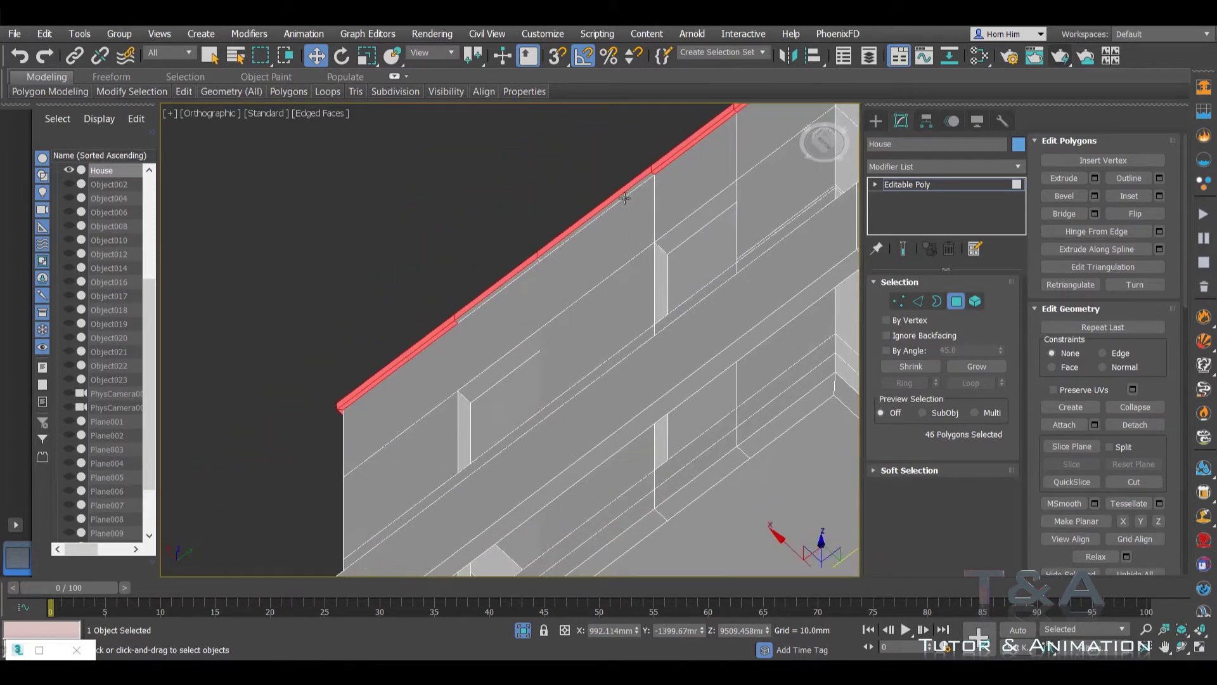
scroll(625, 198, "up", 3)
left_click(361, 346, "ctrl")
left_click(264, 450, "ctrl")
scroll(265, 450, "down", 5)
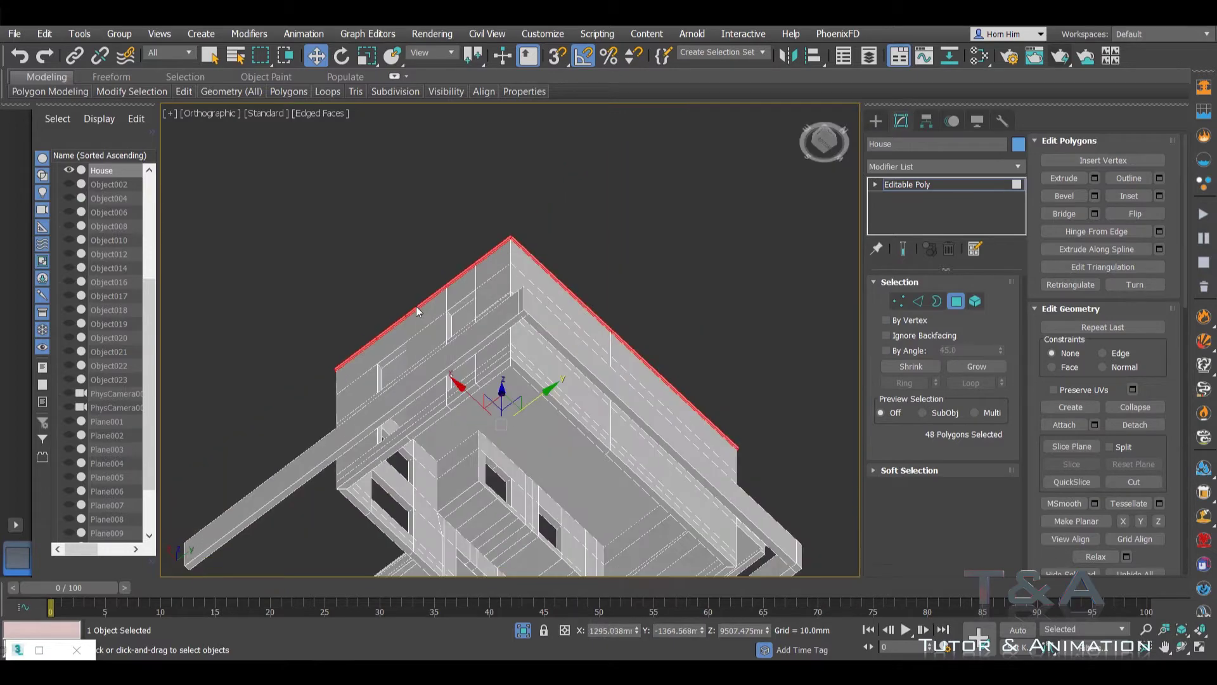
middle_click_drag(264, 450, 819, 391, "alt")
Step: Give the selected roof-edge polygons material ID 2
scroll(674, 419, "up", 2)
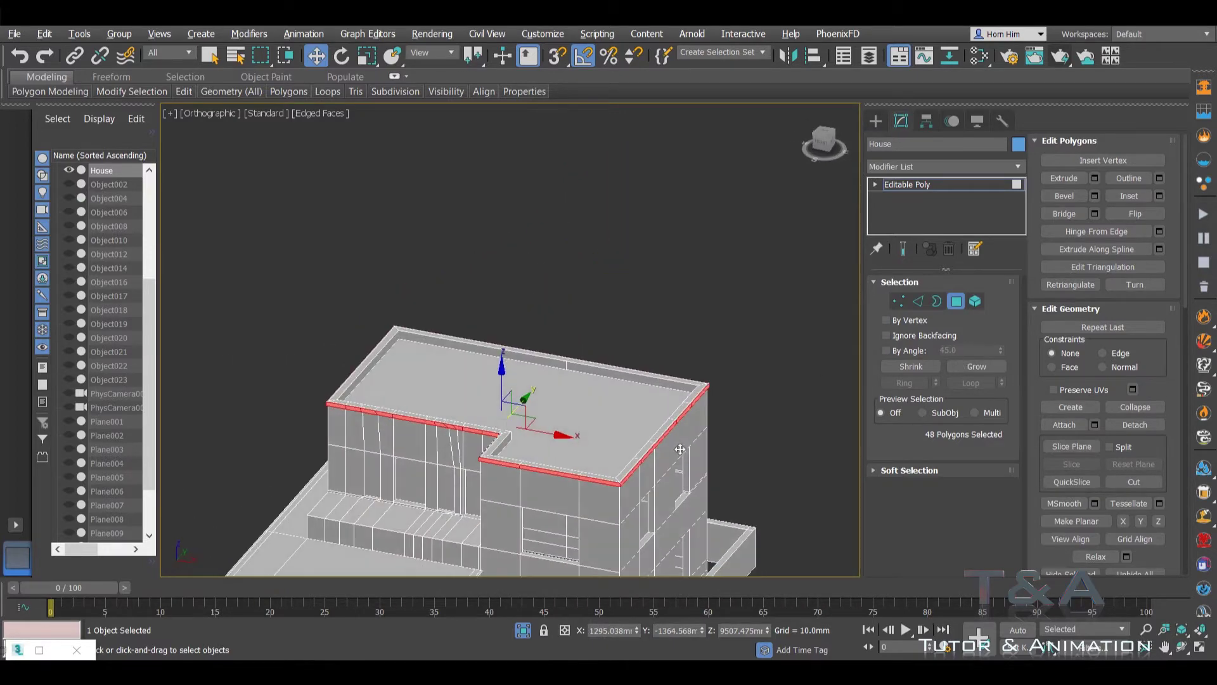
middle_click_drag(674, 419, 663, 459, "alt")
scroll(651, 467, "up", 5)
scroll(1121, 495, "down", 3)
scroll(1121, 496, "down", 1)
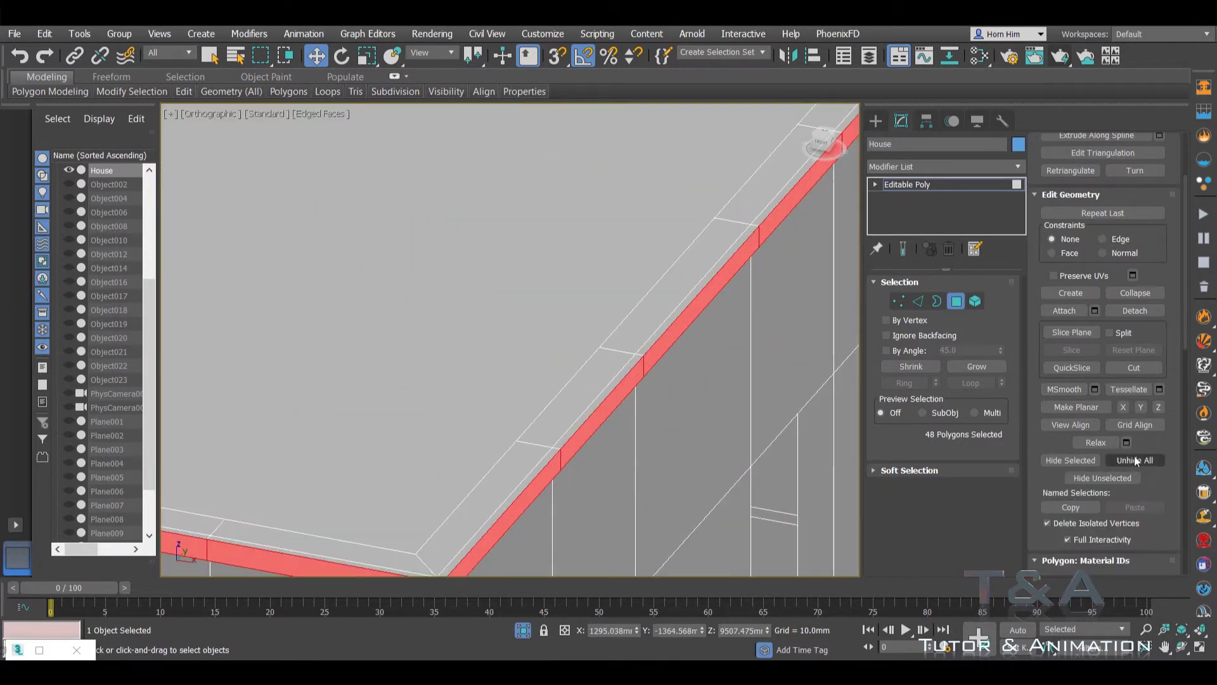
scroll(1141, 421, "down", 2)
scroll(1133, 435, "down", 1)
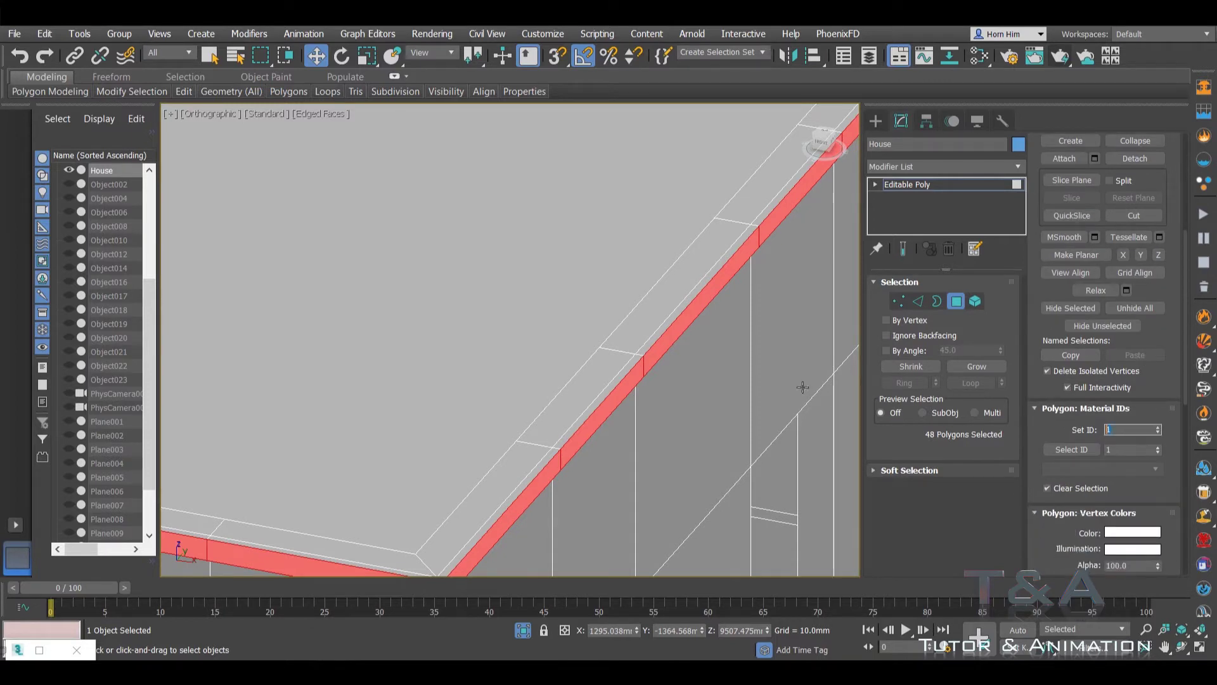
key("Return")
Step: Select the thin edge strip and top strip loops and give them material ID 2
left_click(527, 494)
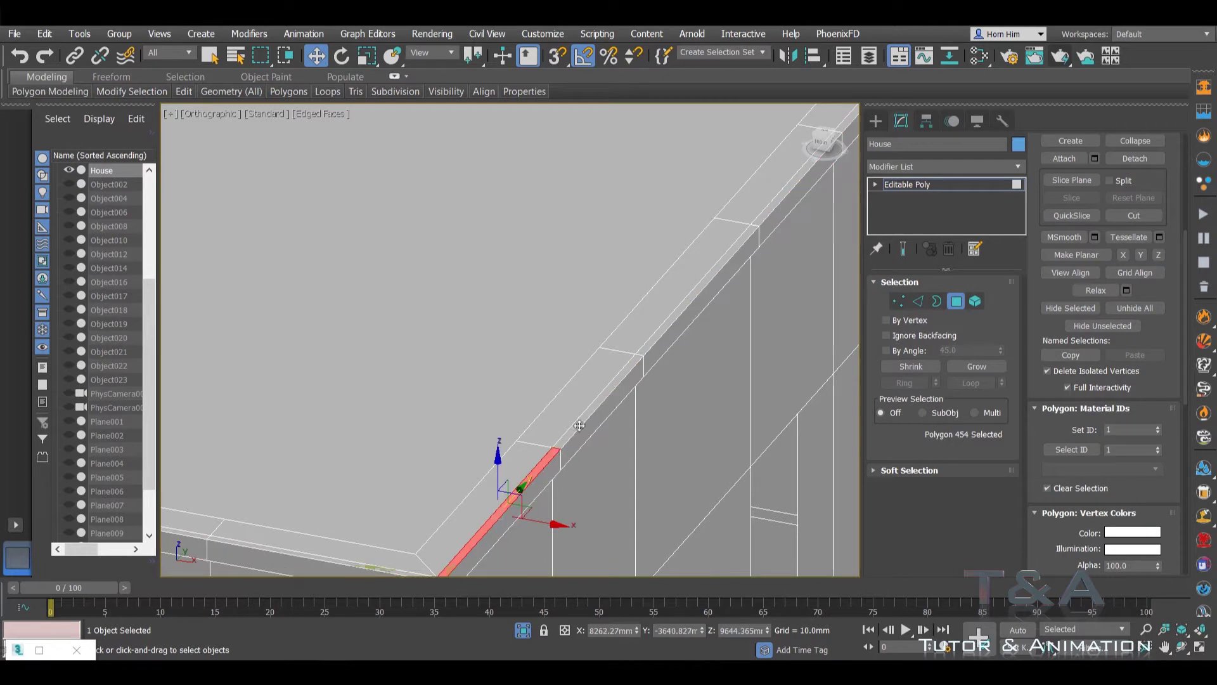
left_click(555, 526, "shift")
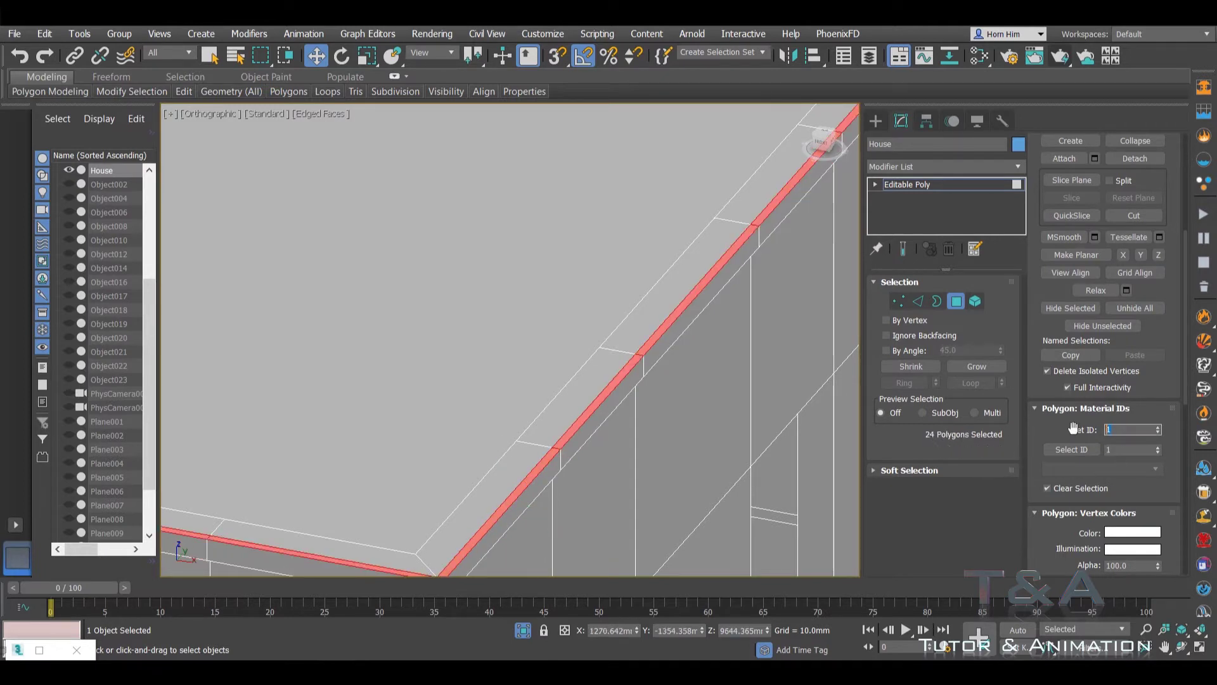
left_click(590, 374)
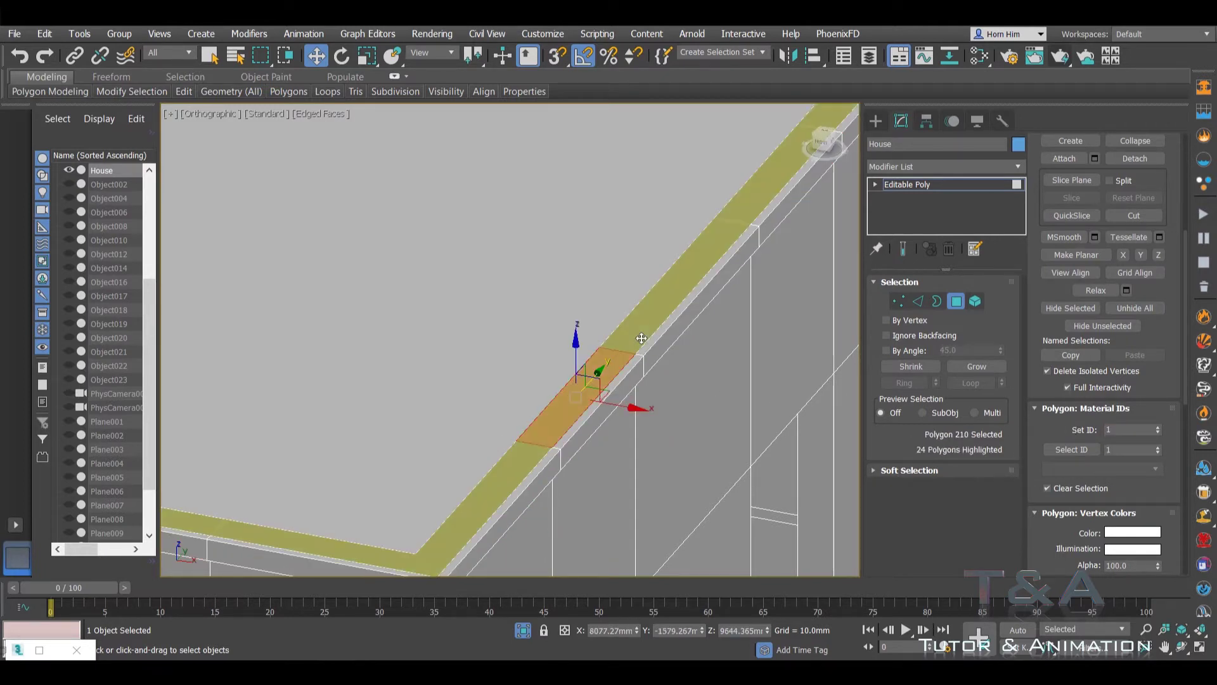
left_click(605, 374, "shift")
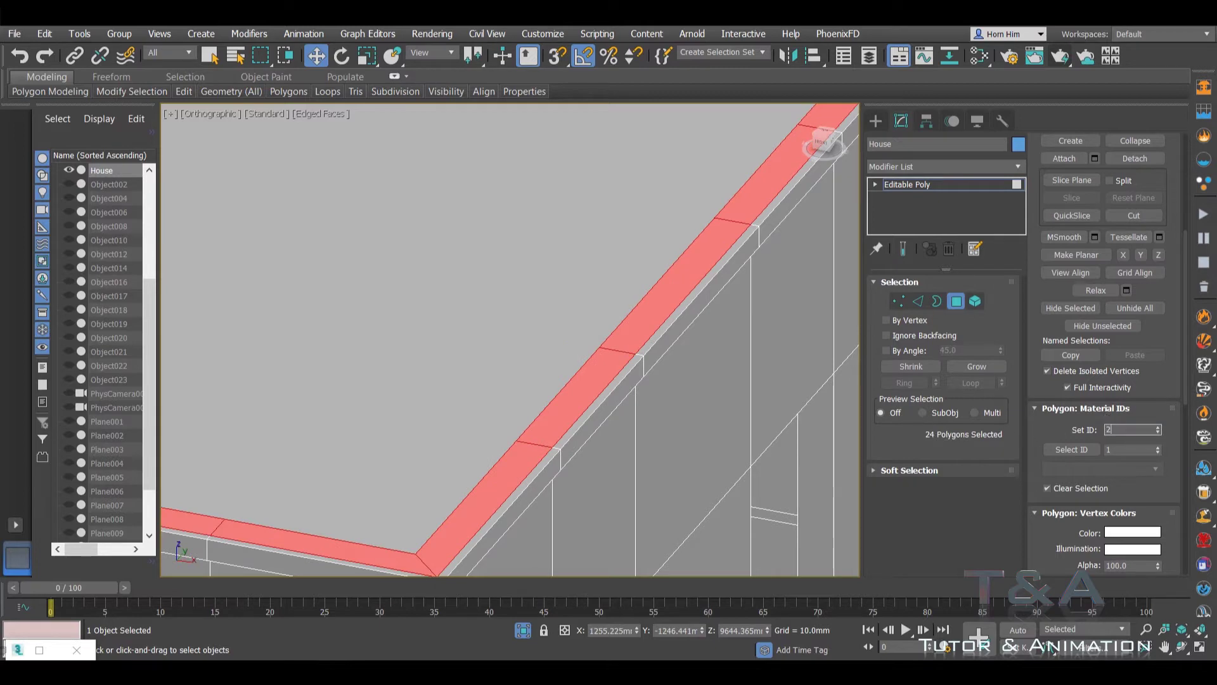
scroll(571, 364, "down", 3)
key("Return")
Step: Select the balcony slab-edge and top-rim polygon loops, then exit polygon mode
scroll(590, 364, "down", 4)
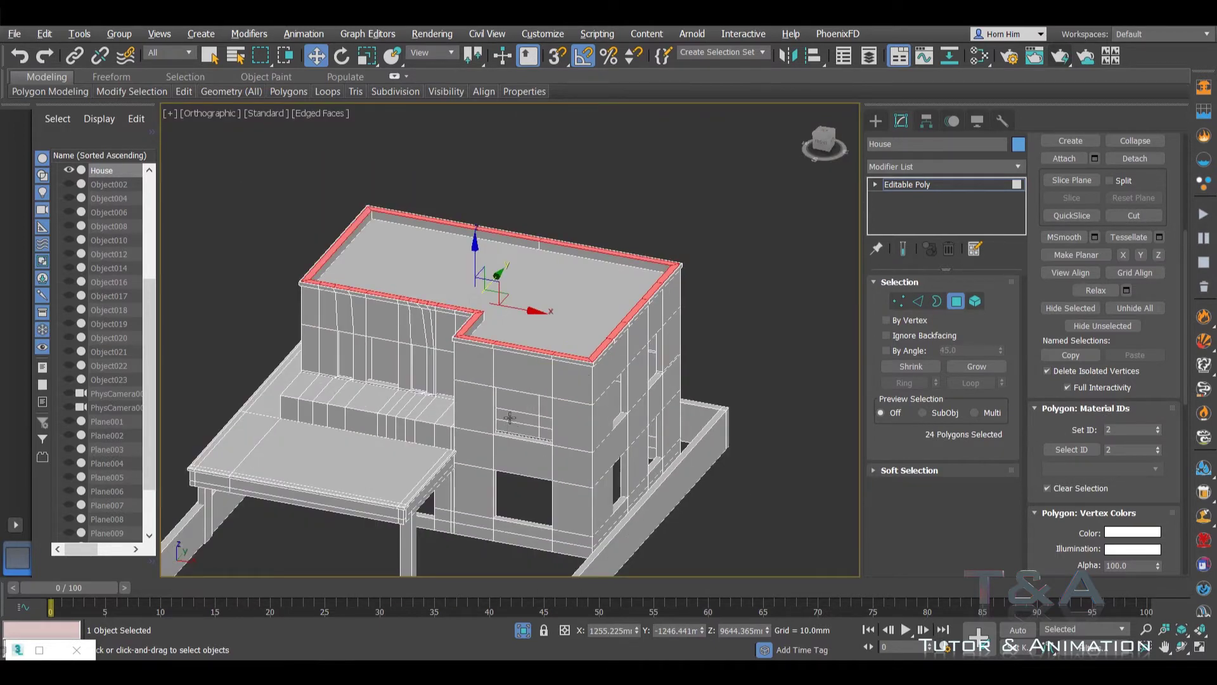
middle_click_drag(510, 417, 478, 413, "alt")
scroll(398, 453, "up", 8)
left_click(339, 373)
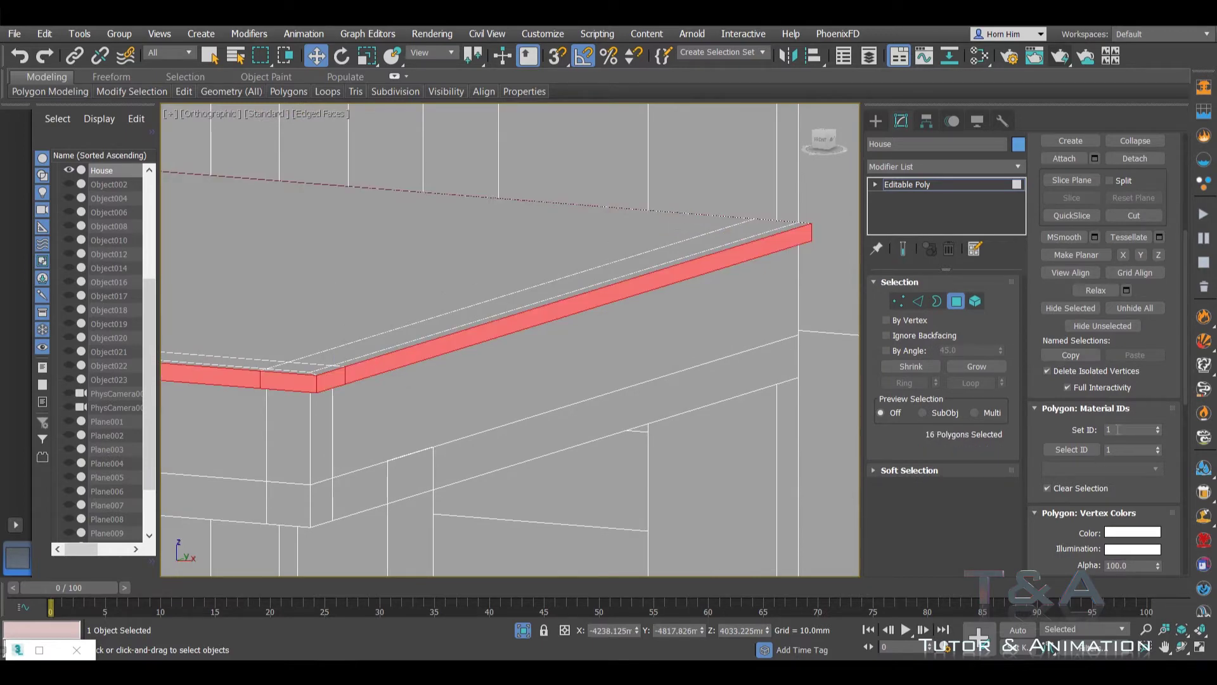
mouse_move(458, 438)
middle_mouse_down("alt")
mouse_move(521, 403)
mouse_move(497, 412)
middle_mouse_up("alt")
left_click(507, 395)
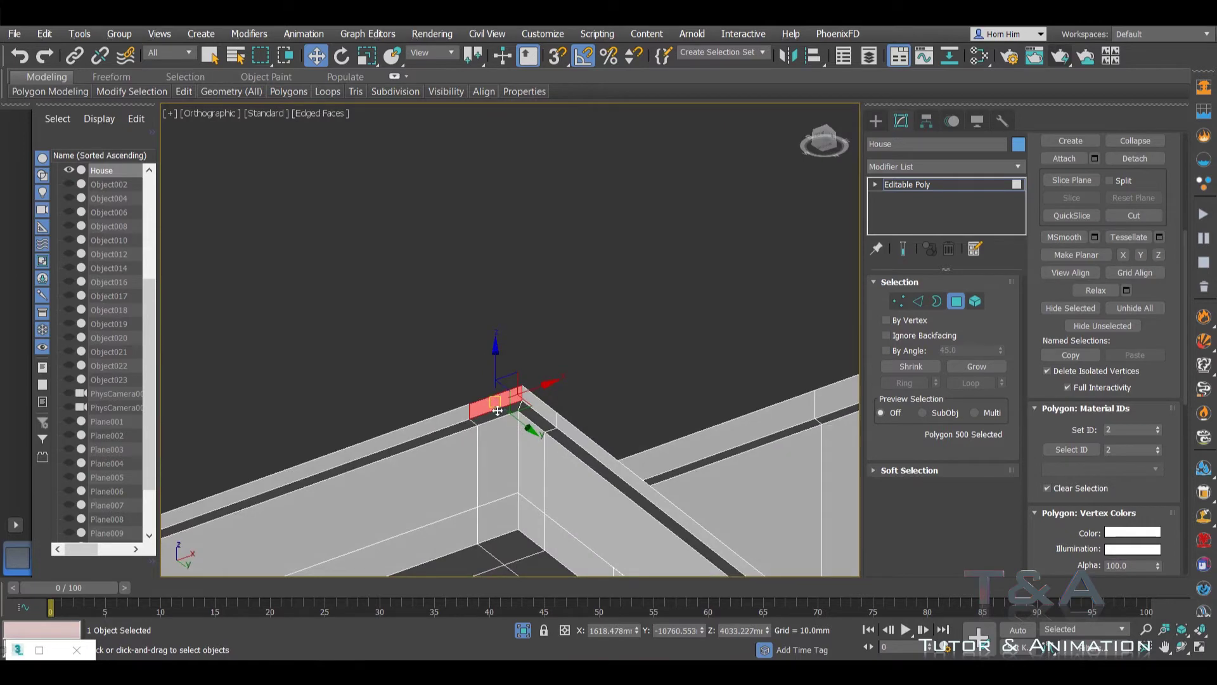
left_click(455, 428, "shift")
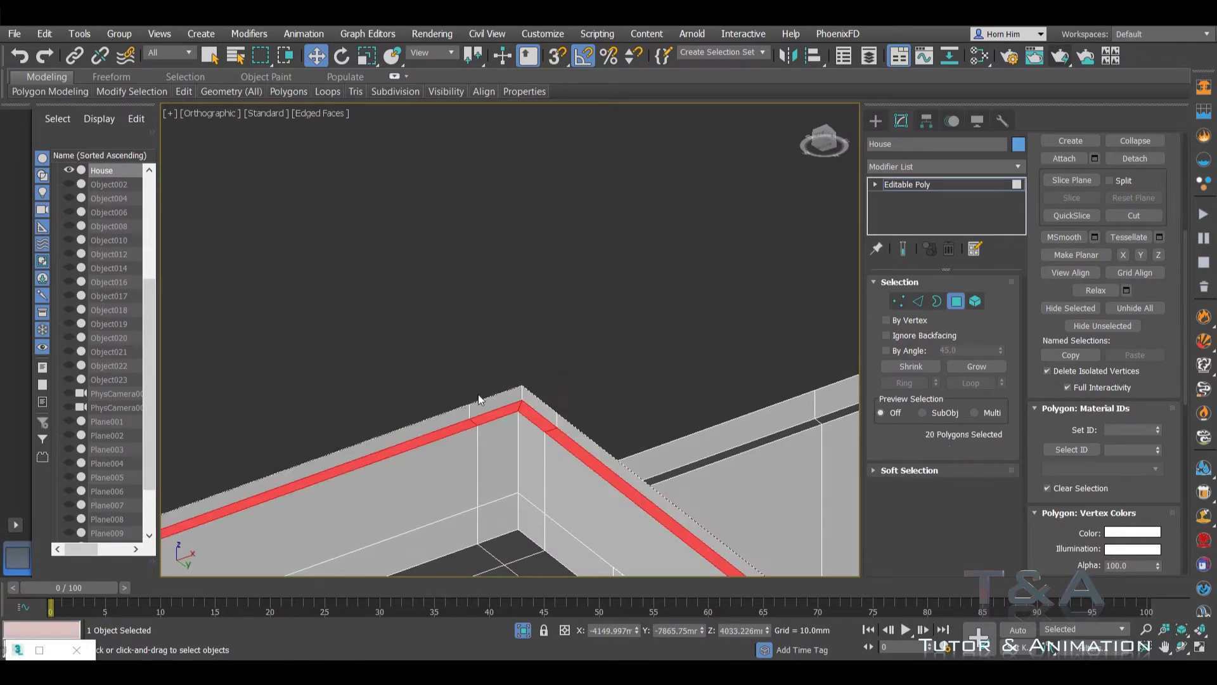
mouse_move(477, 395)
middle_mouse_down("alt")
mouse_move(502, 389)
mouse_move(484, 440)
mouse_move(516, 476)
mouse_move(576, 337)
middle_mouse_up("alt")
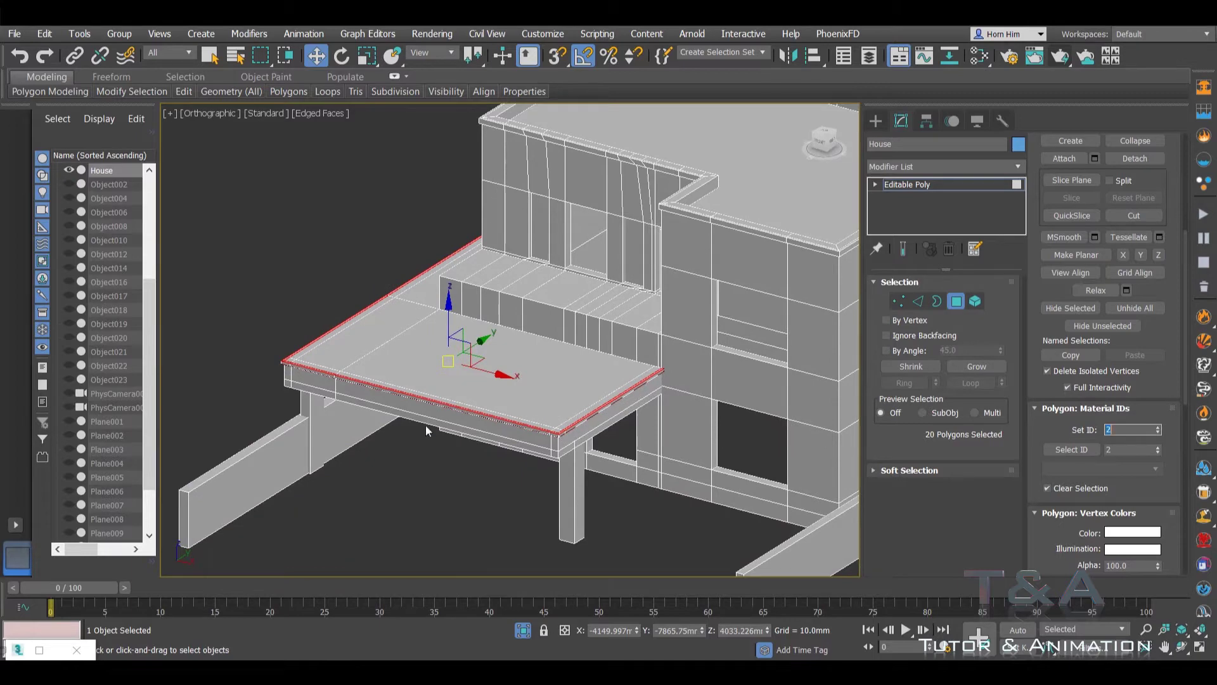
scroll(426, 431, "down", 5)
left_click(959, 303)
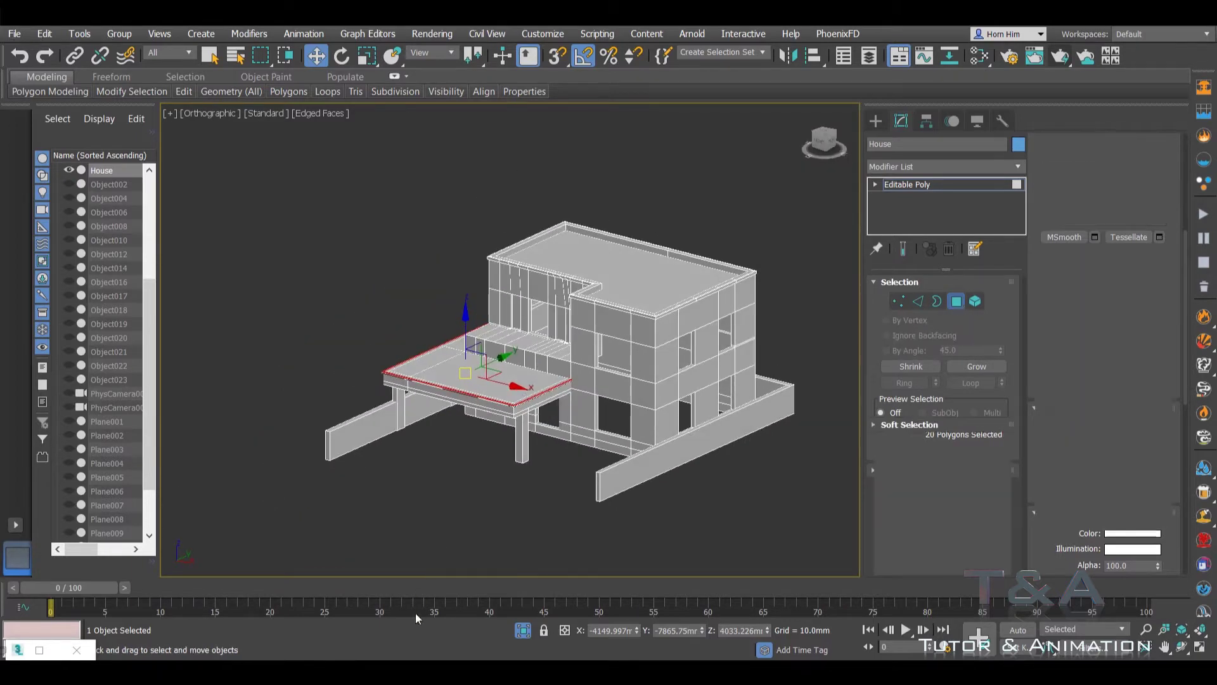
Step: Add a Multi/Sub-Object material, Material #13, and cut it down to 2 slots
key("m")
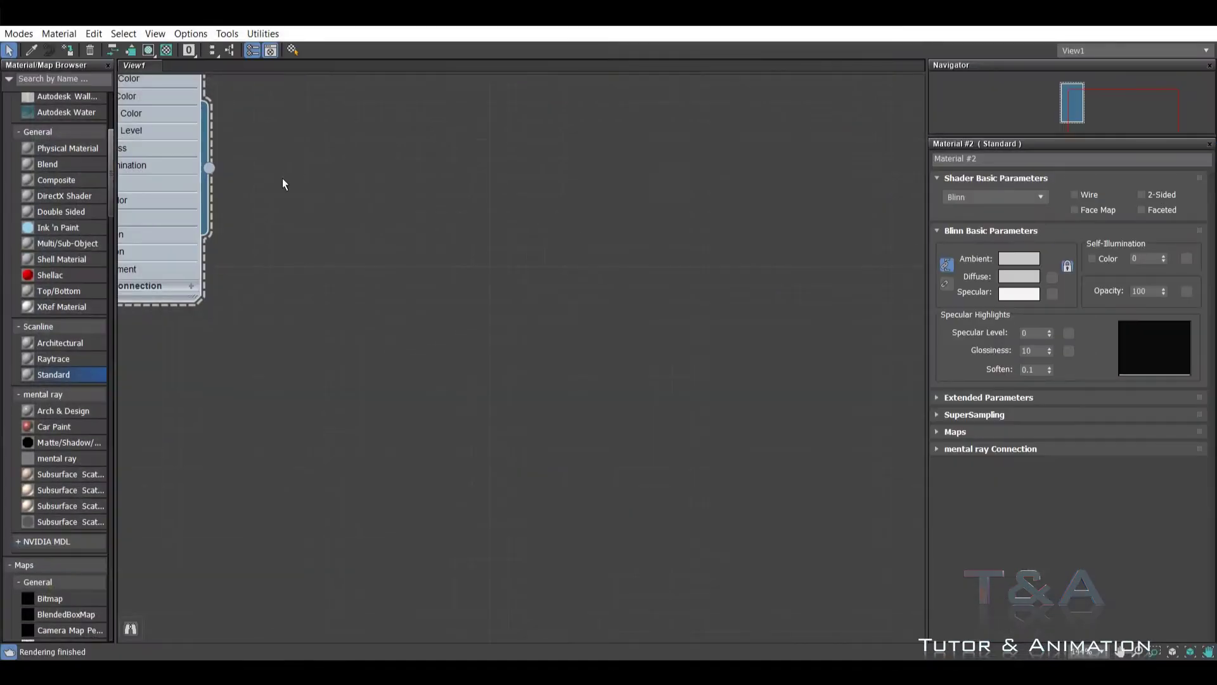
middle_click_drag(283, 182, 469, 271)
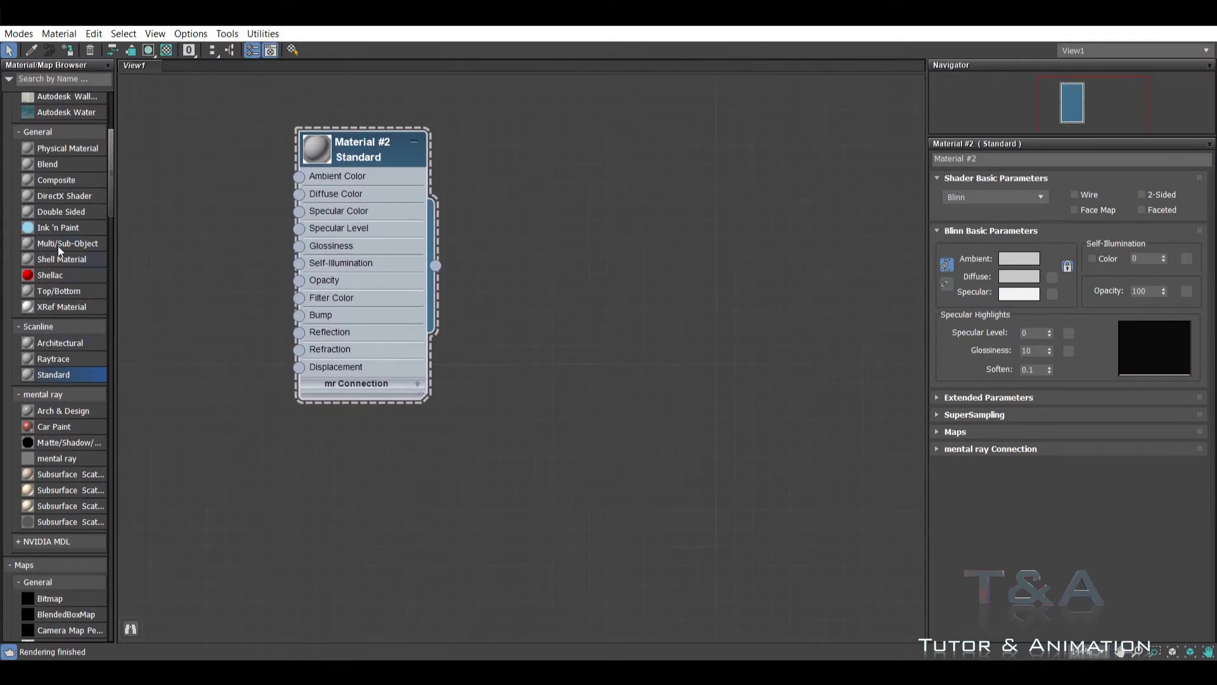
left_click_drag(58, 245, 565, 193)
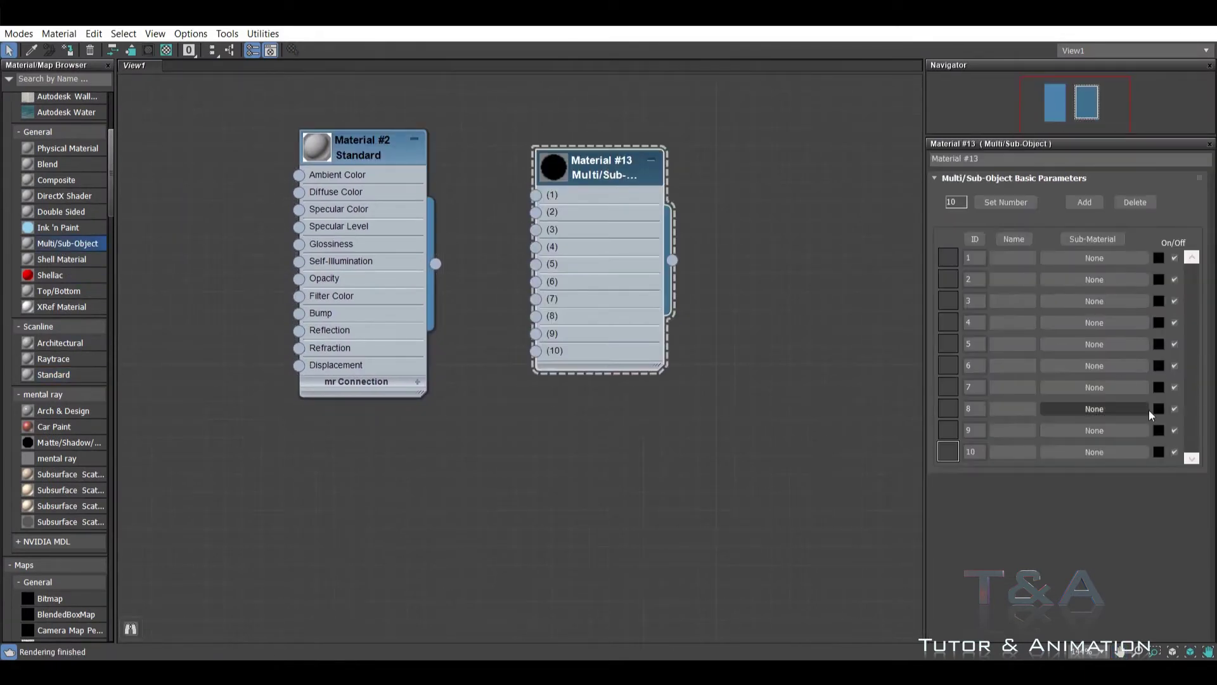
left_click(1123, 205)
left_click(1122, 204)
left_click(1122, 203)
left_click(1122, 203)
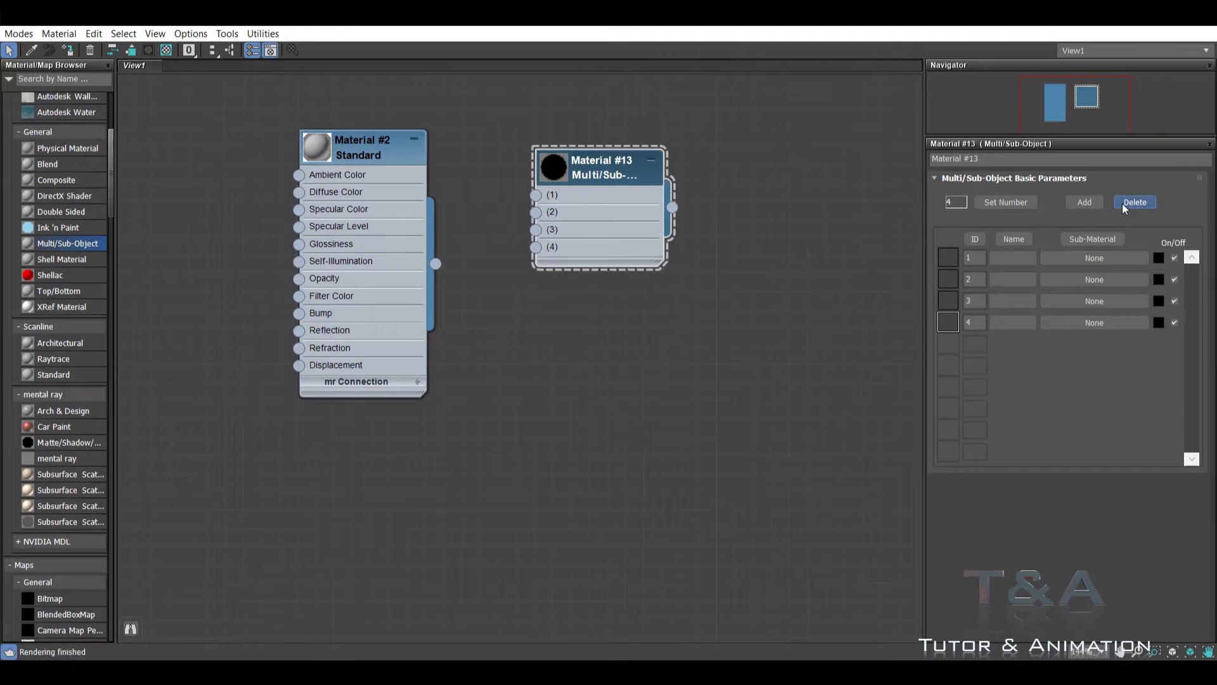
Step: Clone Material #2 as Material #14 and wire #2 to slot 1, #14 to slot 2
left_click(414, 138)
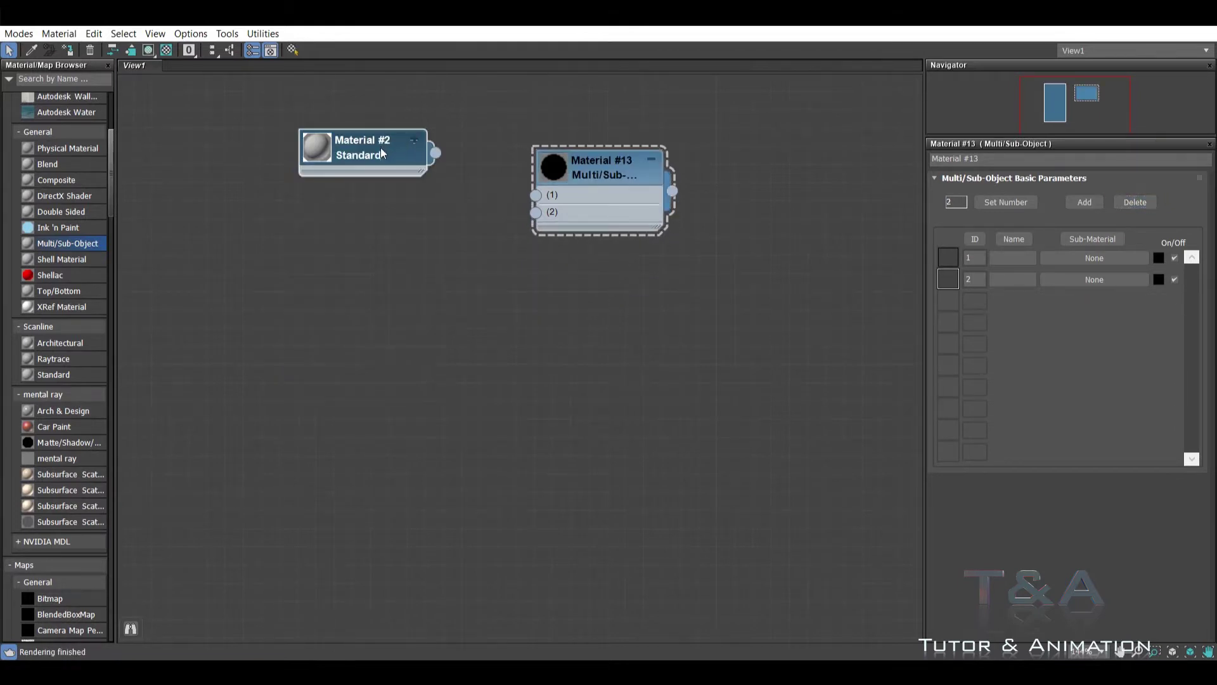
mouse_move(381, 147)
left_mouse_down("shift")
mouse_move(382, 231)
mouse_move(536, 213)
left_mouse_up("shift")
left_click_drag(434, 152, 535, 195)
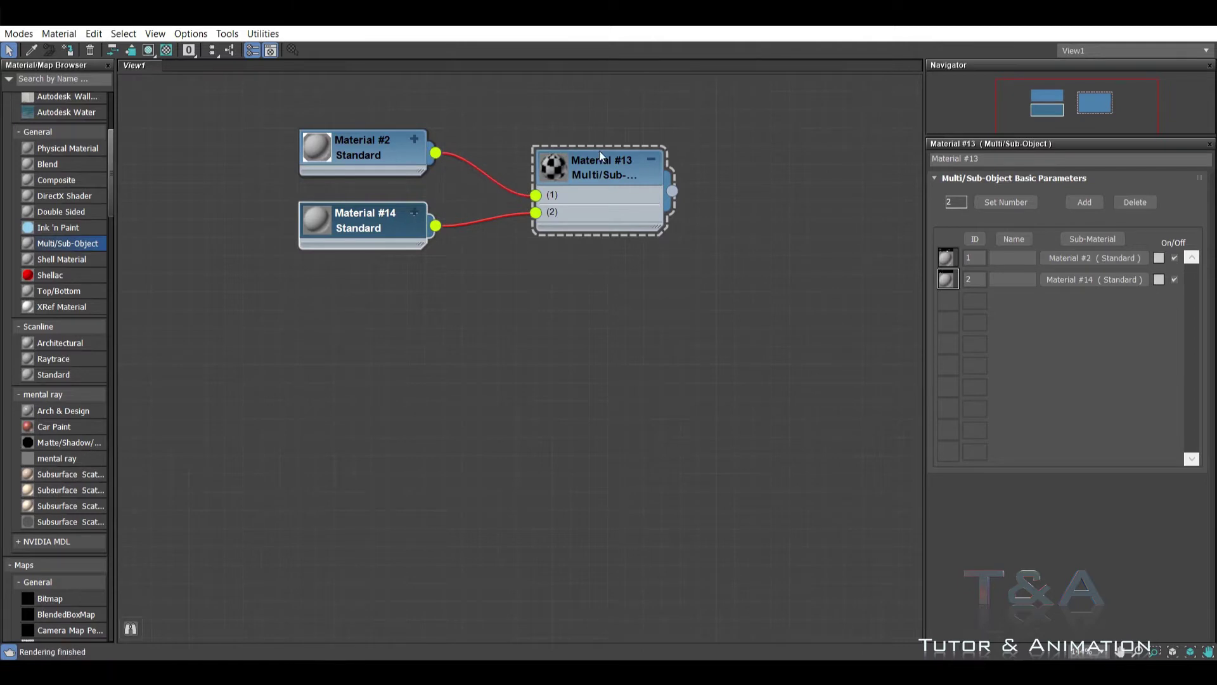
double_click(629, 33)
left_click_drag(629, 33, 885, 202)
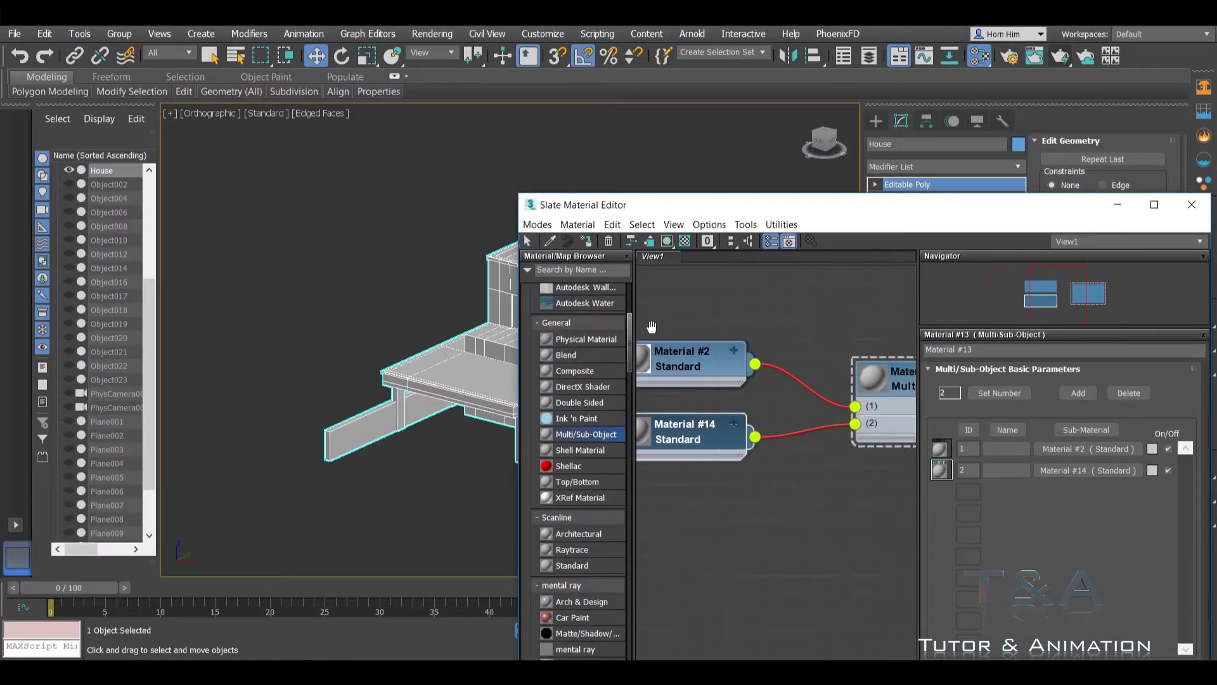
Step: Assign Material #13 to the House object and reveal its wired sub-materials
middle_click_drag(850, 381, 772, 405)
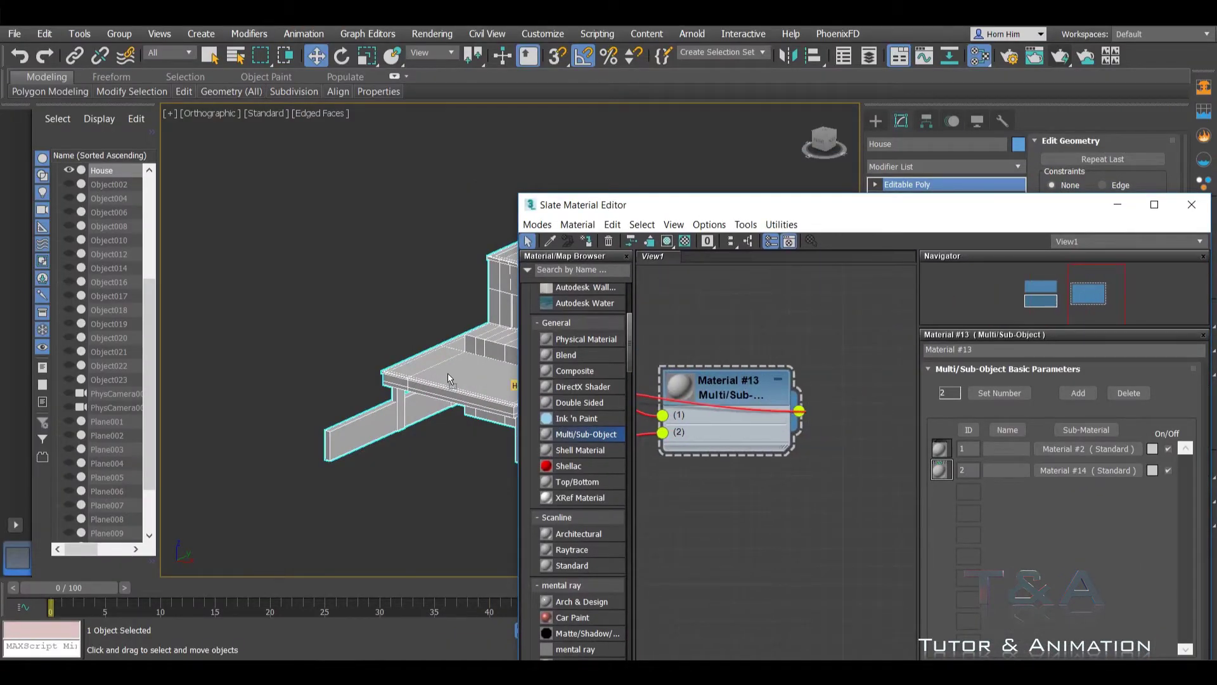
left_click_drag(799, 411, 447, 374)
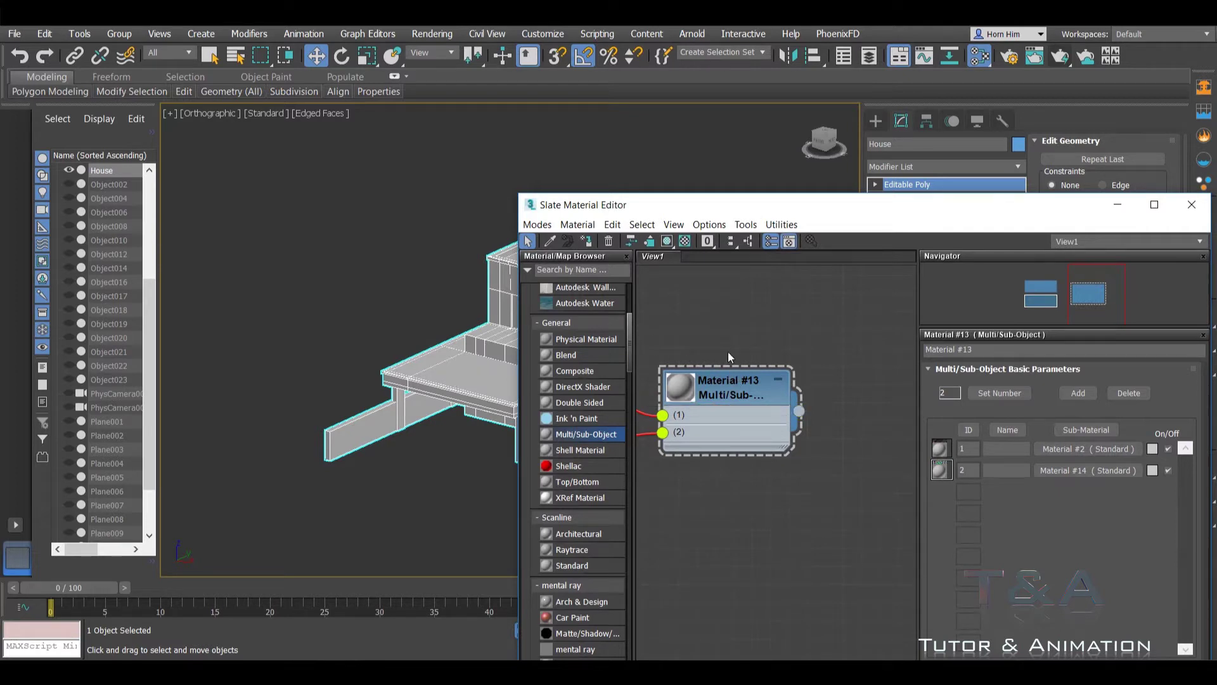
middle_click_drag(727, 352, 699, 329)
Step: Tint Material #2's ambient colour a light orange peach
double_click(684, 307)
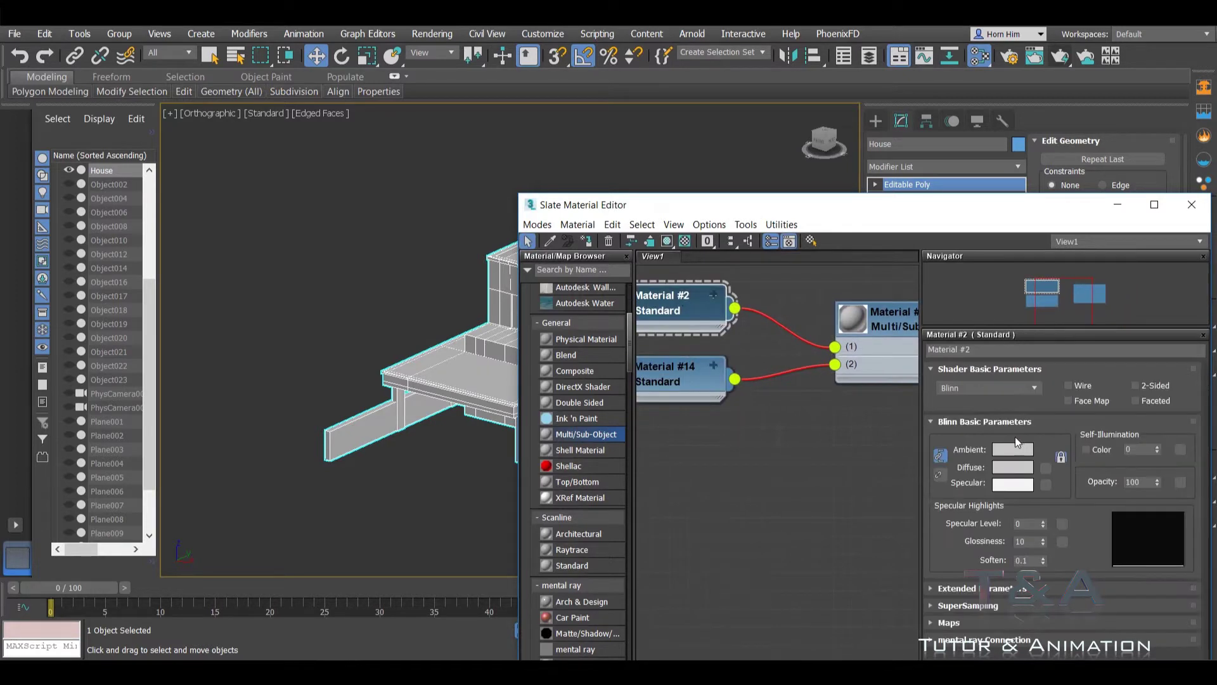
left_click(1012, 449)
left_click_drag(303, 153, 276, 97)
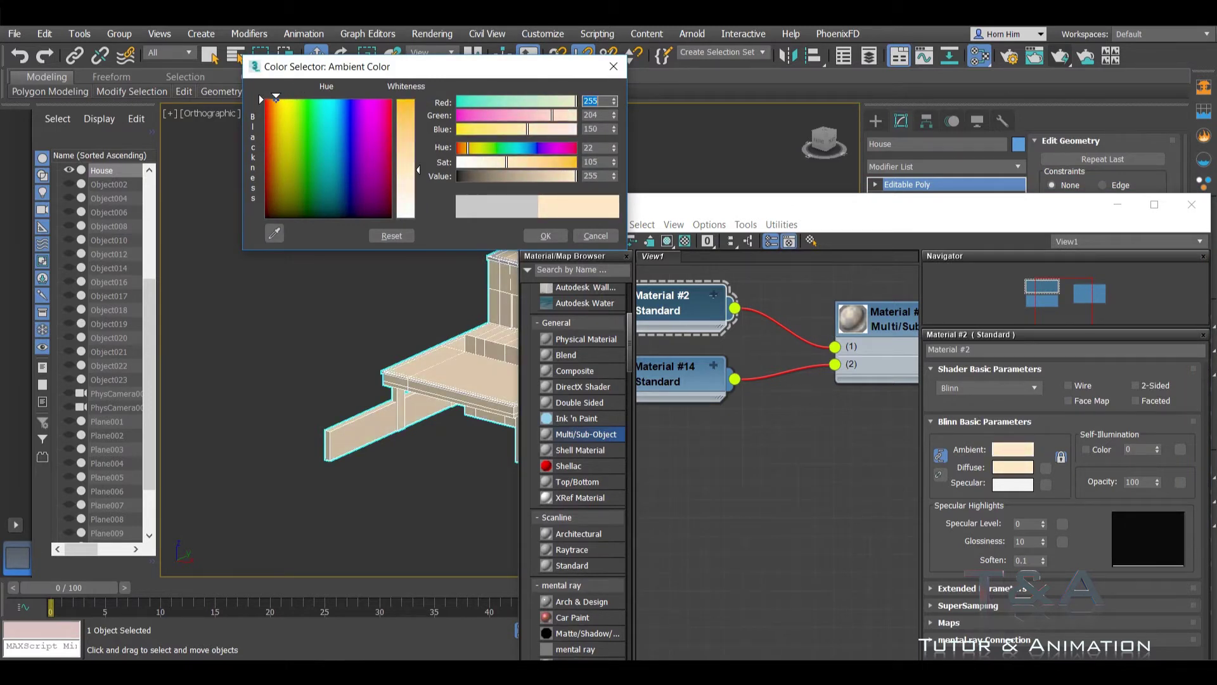
left_click(276, 105)
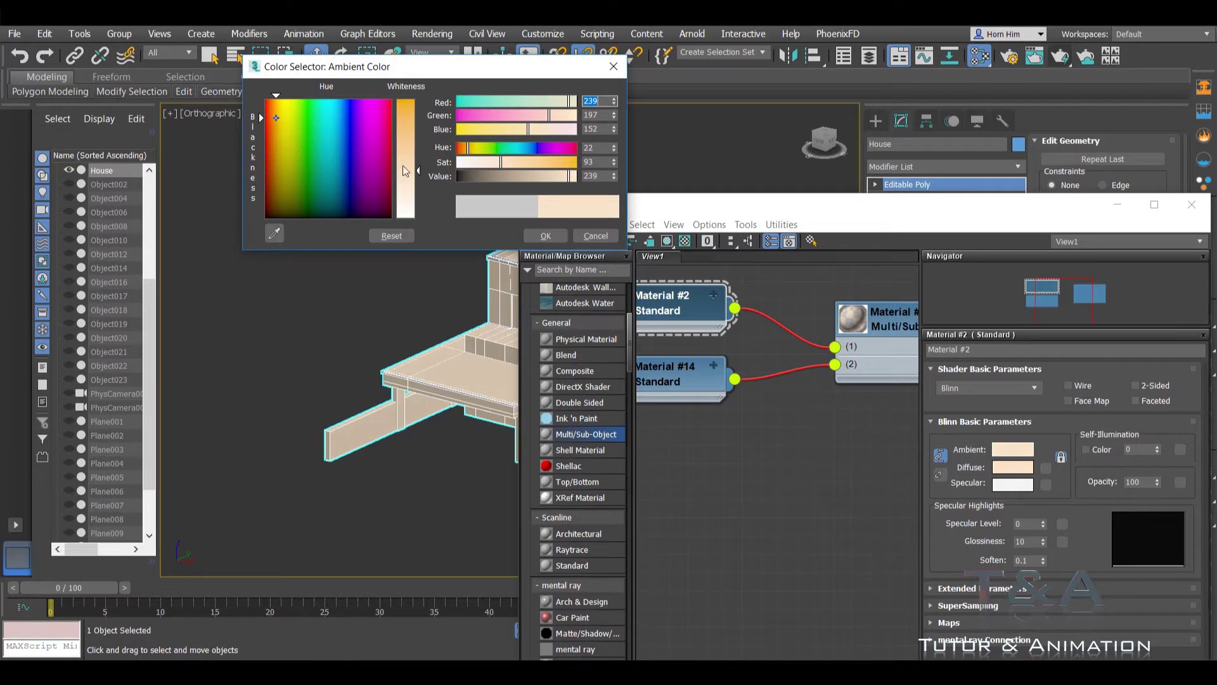
left_click(545, 236)
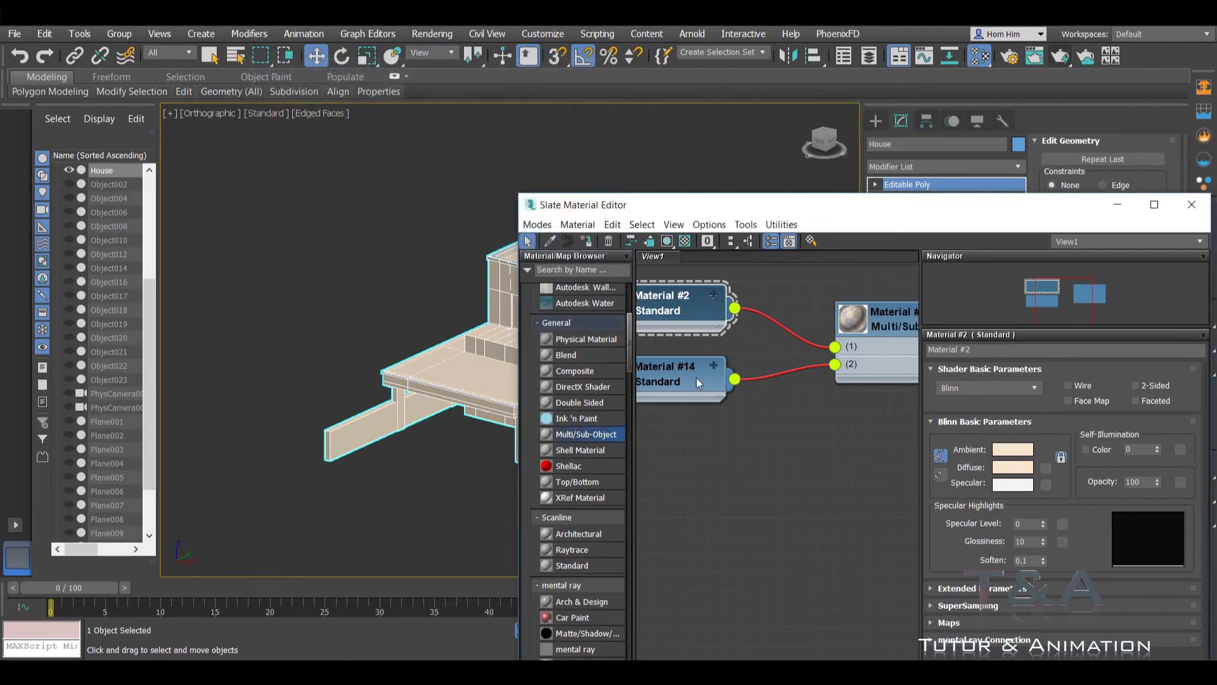
Step: Set Material #14's diffuse colour to dark grey (RGB 61, 61, 61)
double_click(668, 370)
left_click(1013, 467)
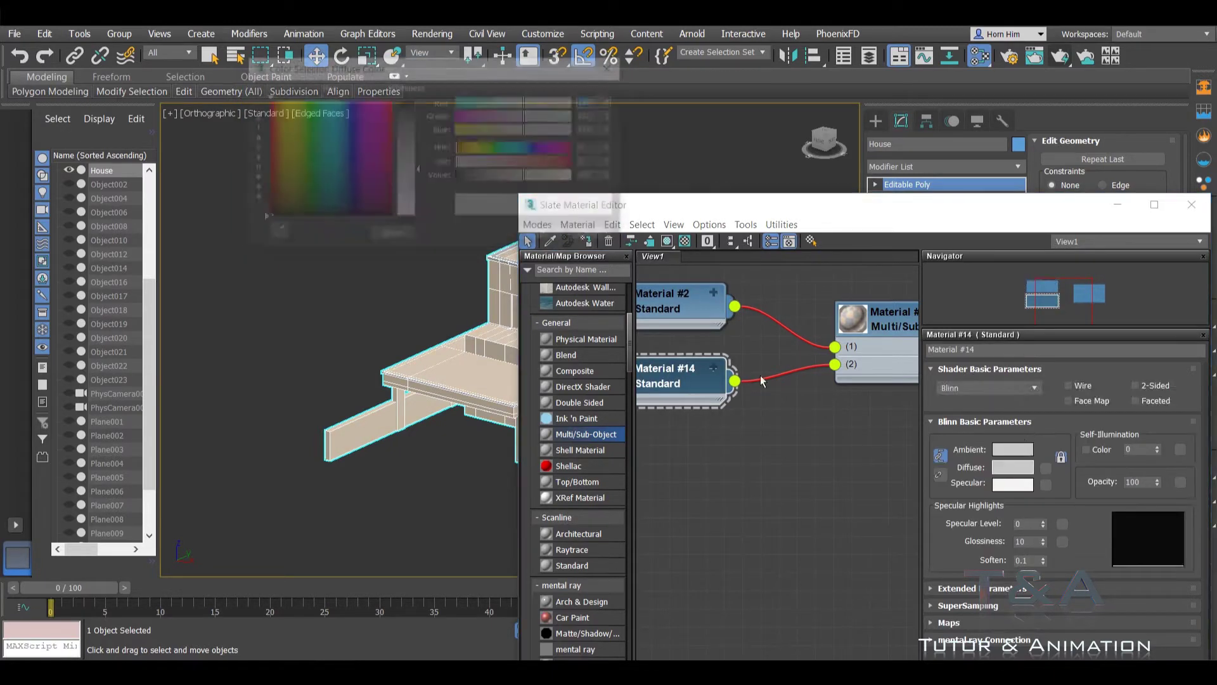
left_click_drag(418, 171, 419, 133)
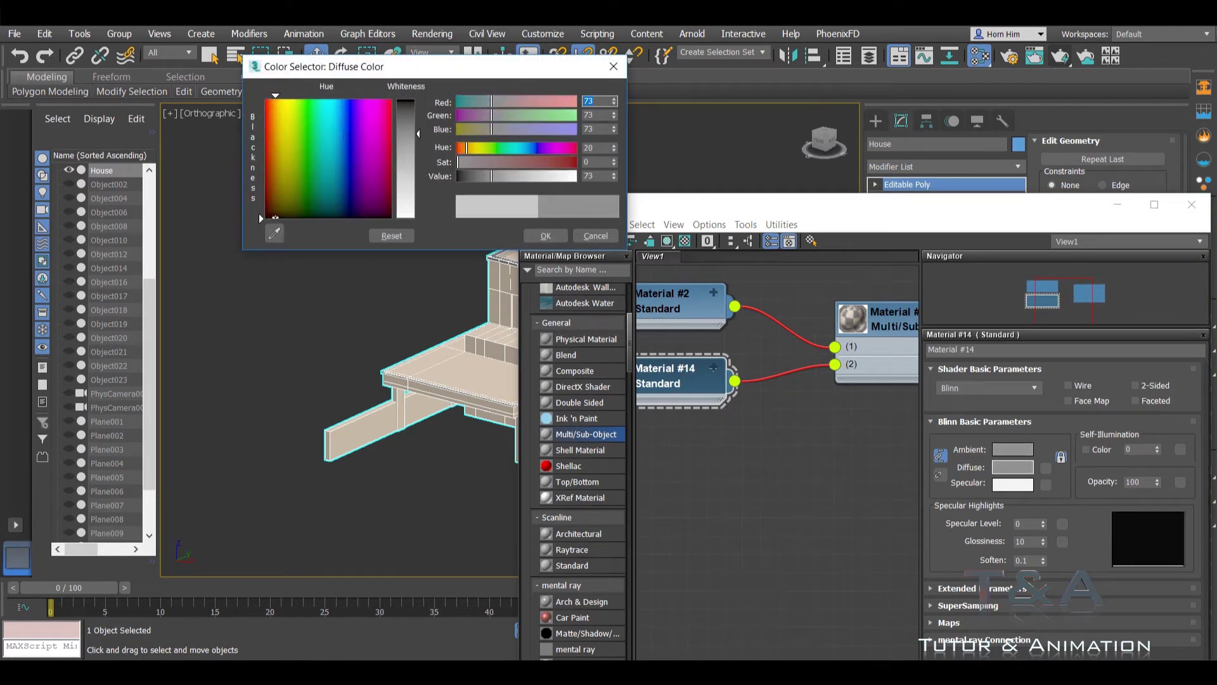
left_click_drag(277, 218, 277, 203)
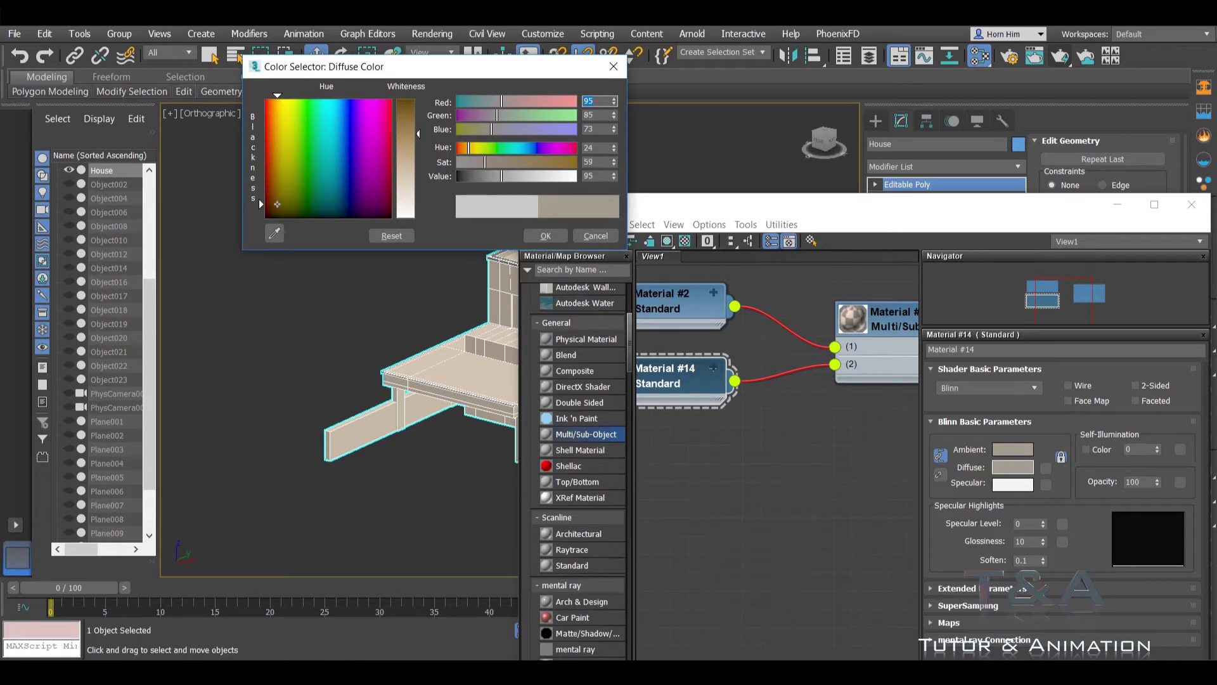
left_click_drag(277, 204, 277, 218)
left_click_drag(412, 132, 413, 126)
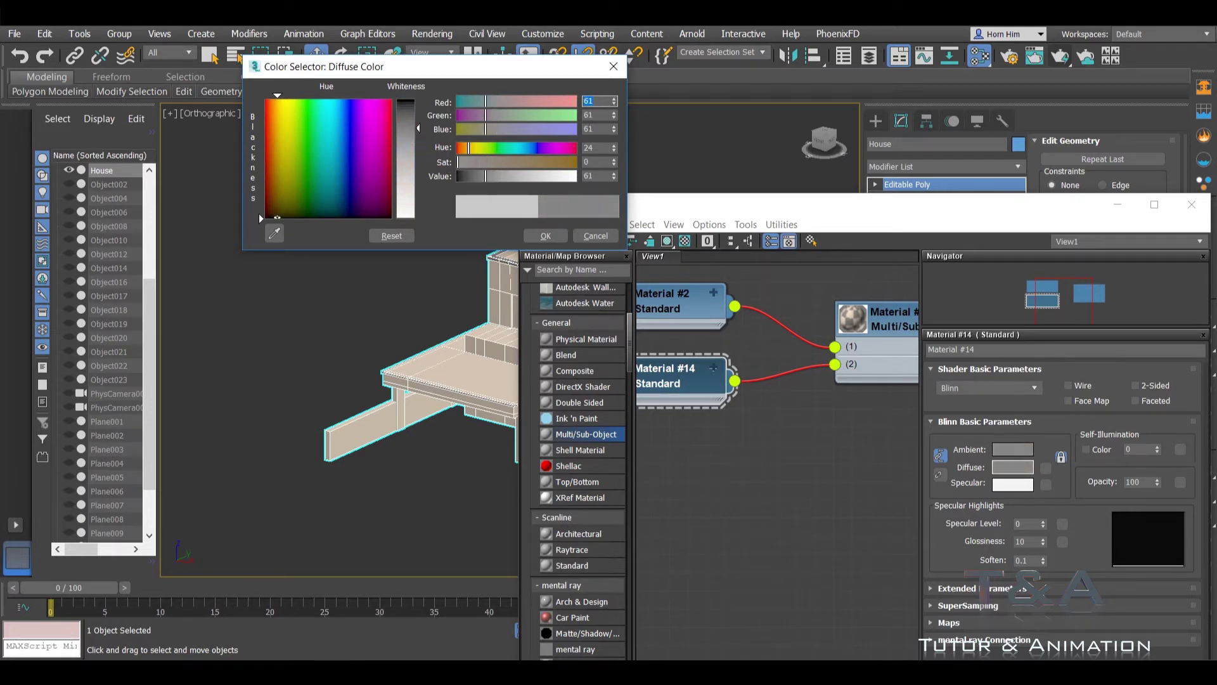
left_click(545, 235)
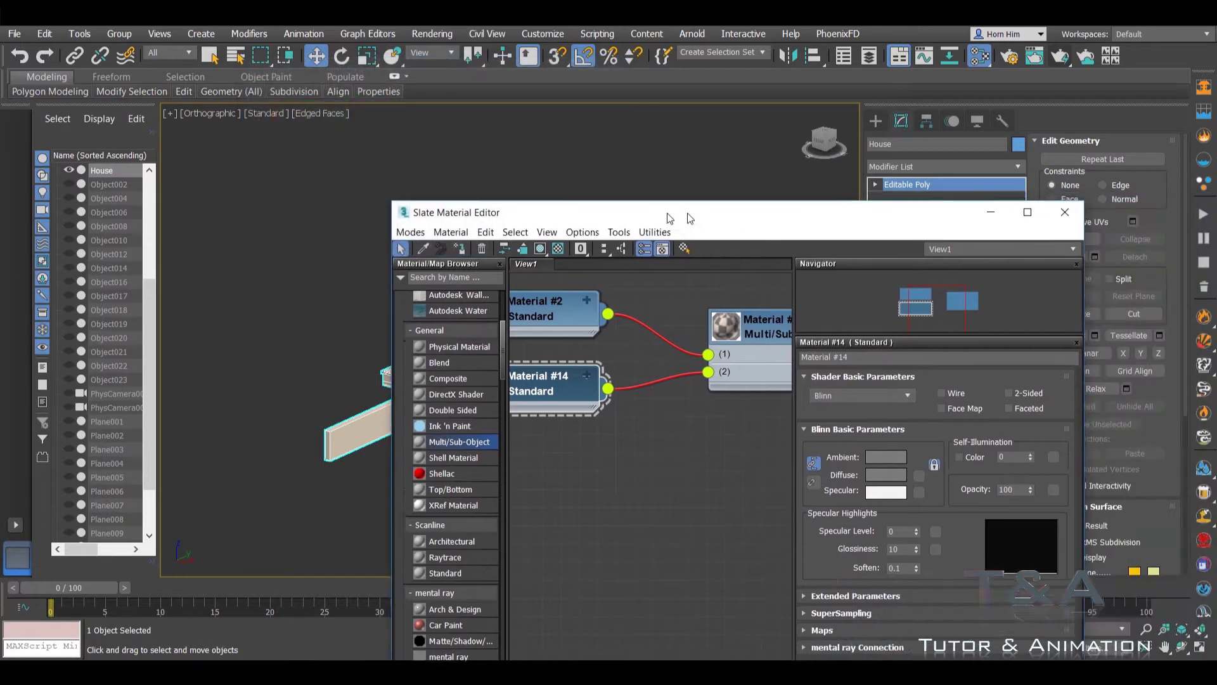
left_click_drag(814, 211, 402, 394)
Step: Close the material editor, hide edged faces and leave polygon editing with the house selected
left_click(789, 394)
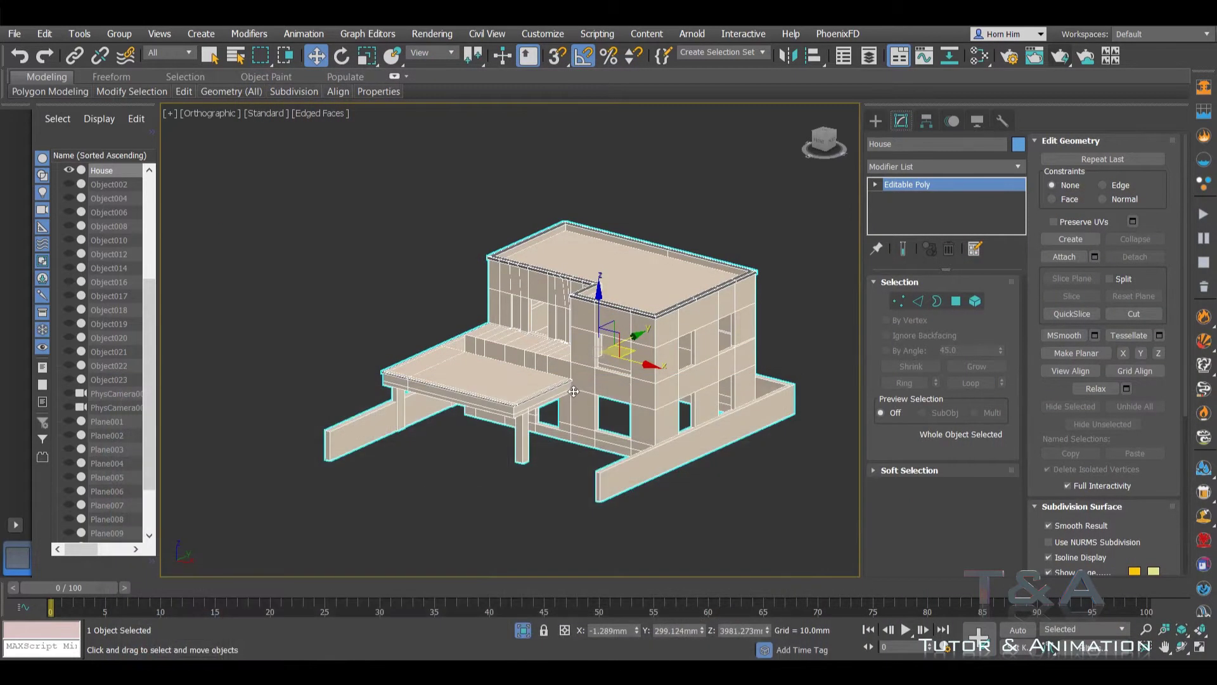
scroll(579, 379, "up", 2)
key("4")
left_click(578, 379)
key("F4")
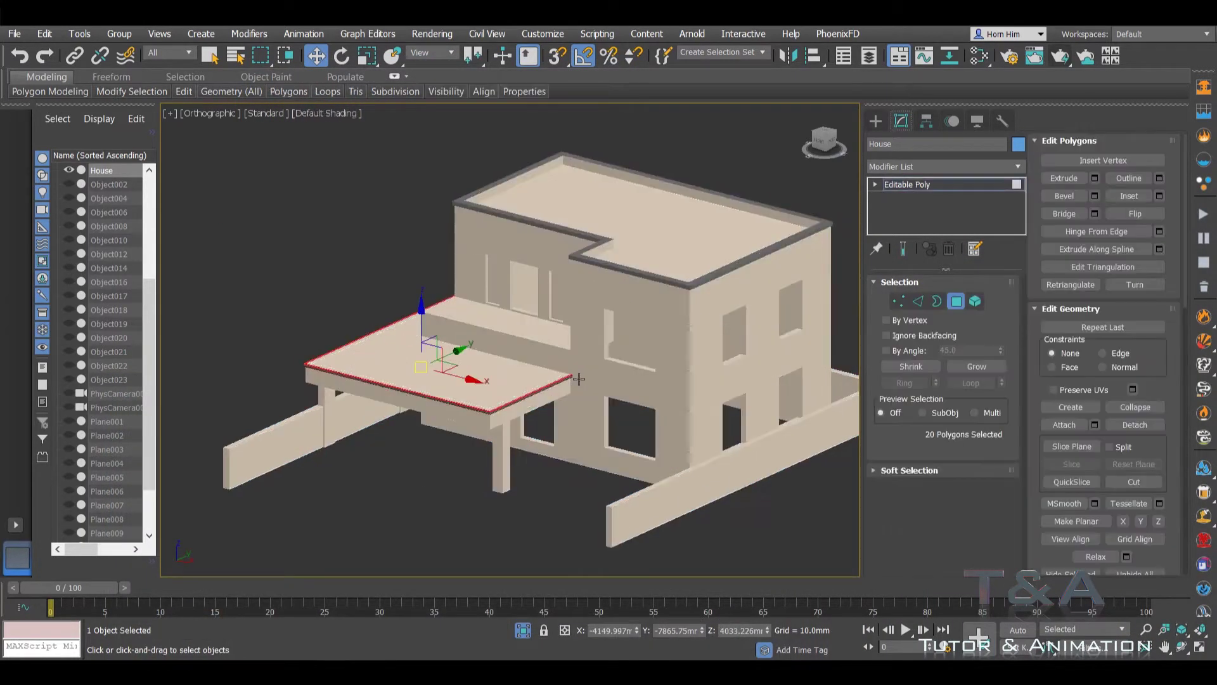
left_click(956, 302)
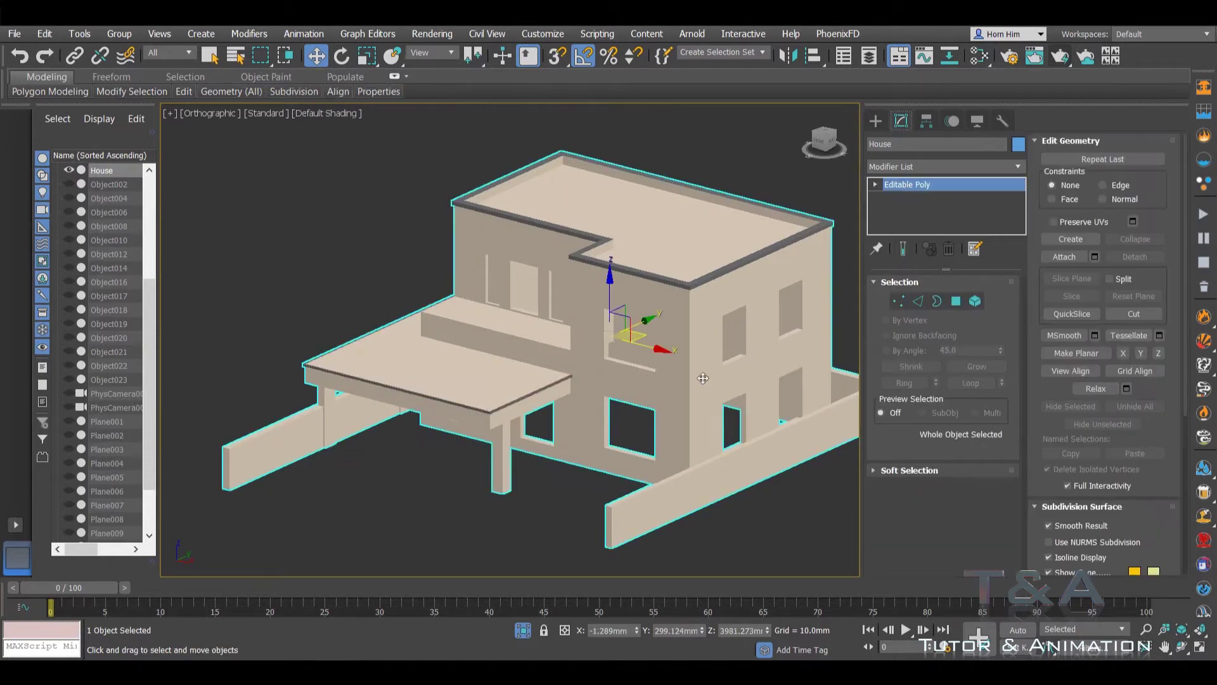
Step: Switch the viewport to PhysCamera001 and maximize the camera view
mouse_move(637, 398)
middle_mouse_down()
mouse_move(568, 398)
mouse_move(494, 374)
mouse_move(465, 443)
mouse_move(486, 391)
middle_mouse_up()
scroll(494, 374, "up", 5)
scroll(482, 369, "up", 2)
scroll(482, 369, "down", 5)
scroll(465, 442, "up", 3)
scroll(487, 391, "down", 5)
key("alt+w")
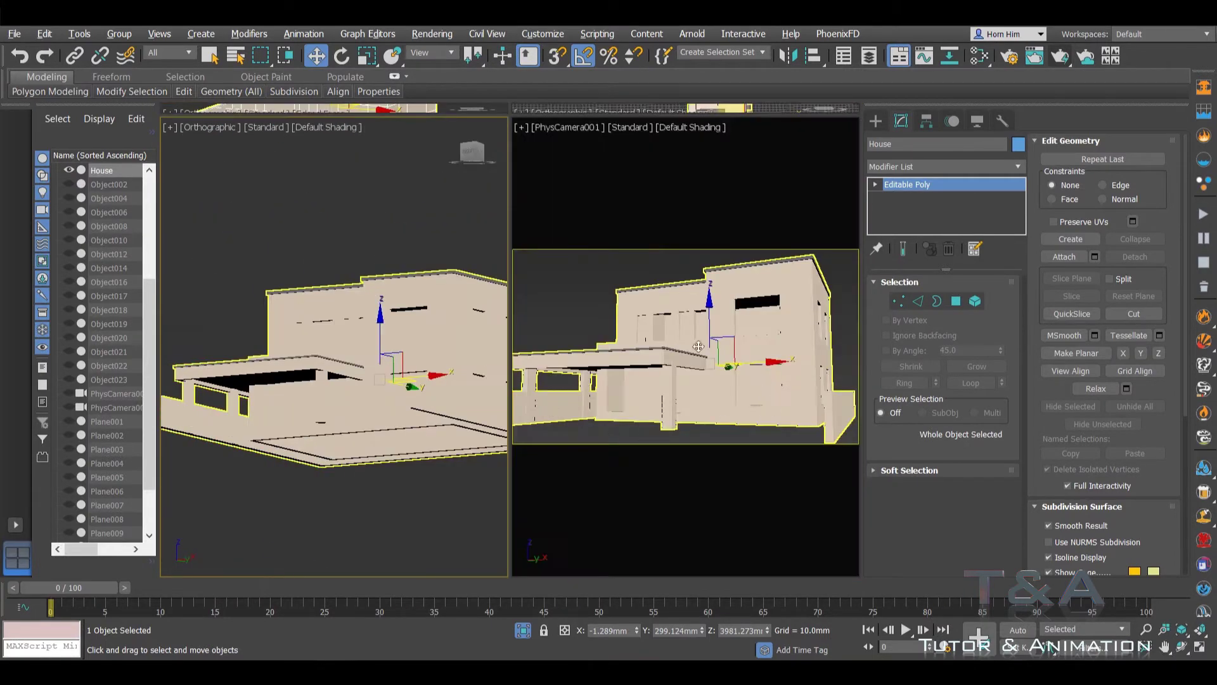
key("alt+w")
Step: Deselect the house and unfreeze all frozen objects from the viewport menu
left_click(304, 237)
right_click(303, 235)
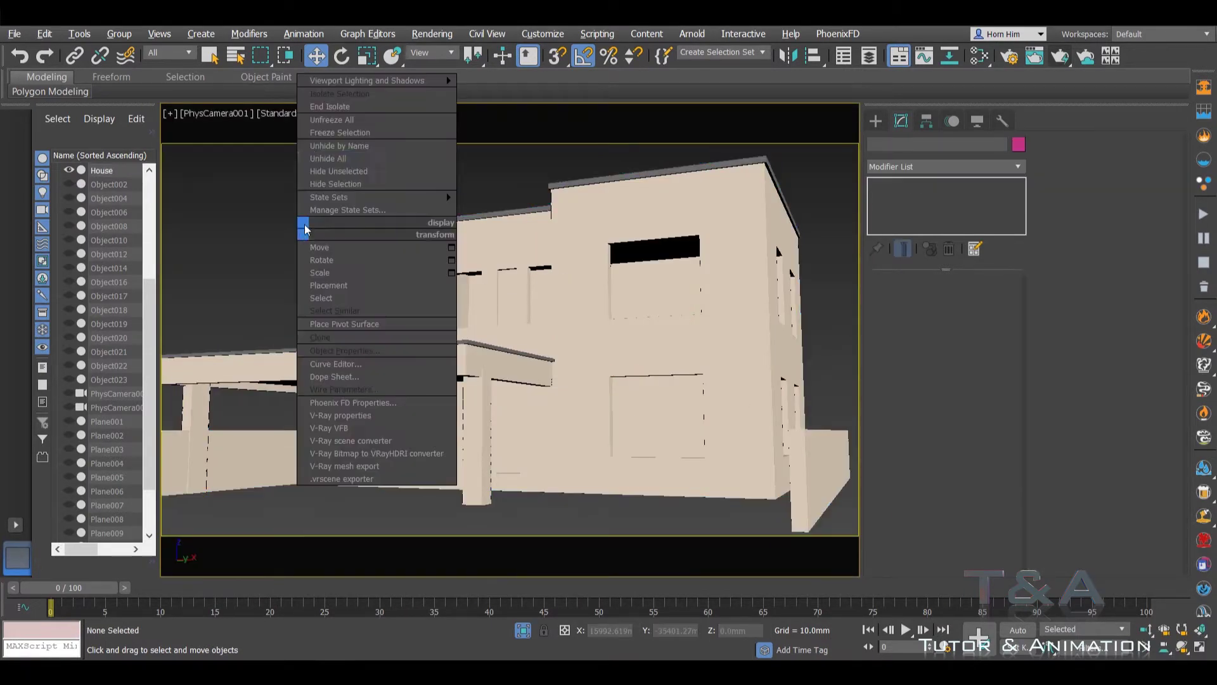
left_click(311, 120)
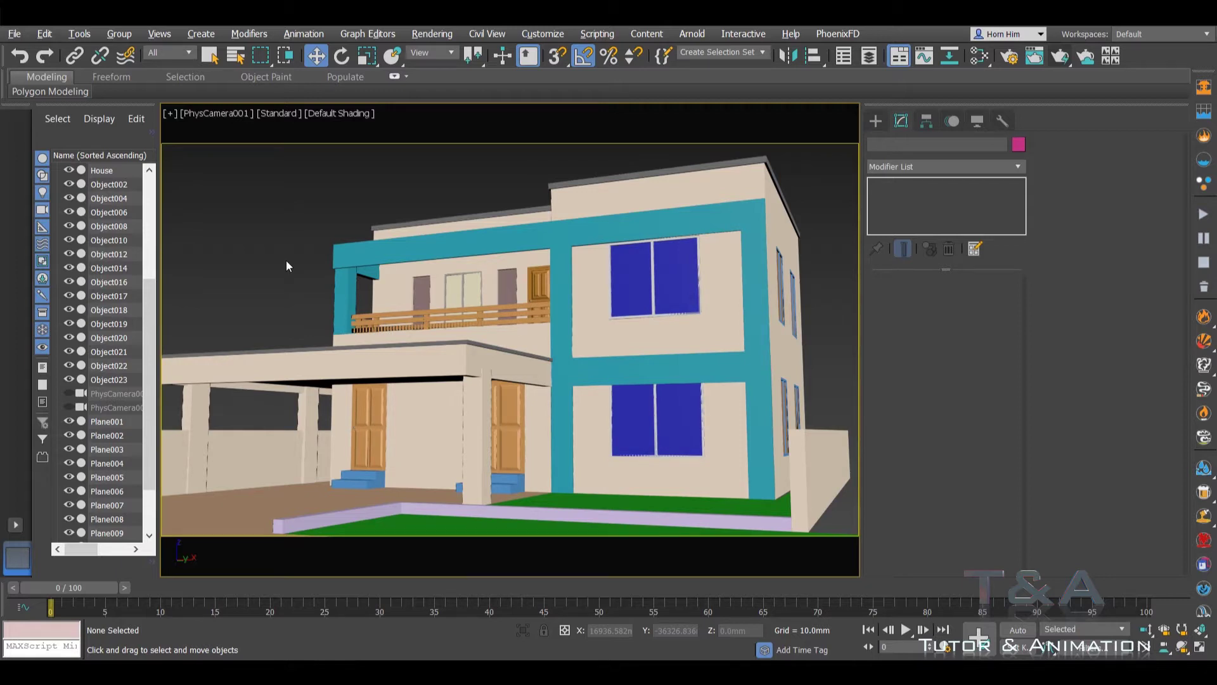
Step: Create a new Standard material, Material #15, in the Slate Material Editor
left_click(980, 56)
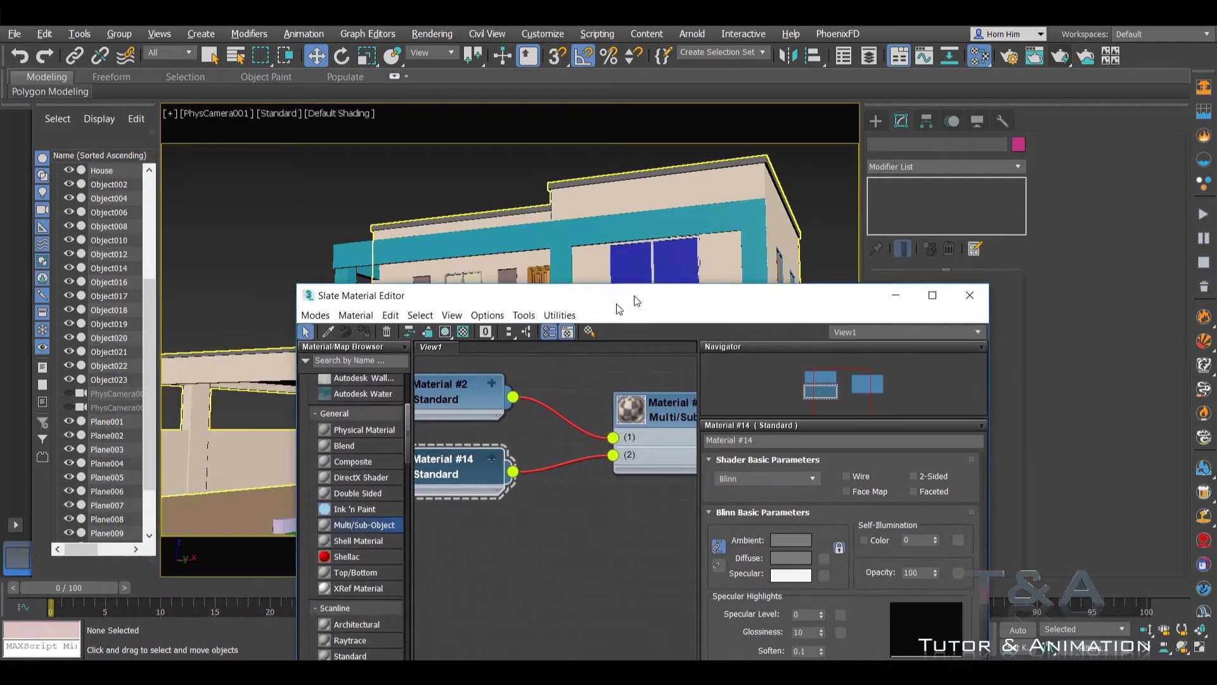
left_click_drag(427, 393, 815, 179)
middle_click_drag(768, 322, 695, 292)
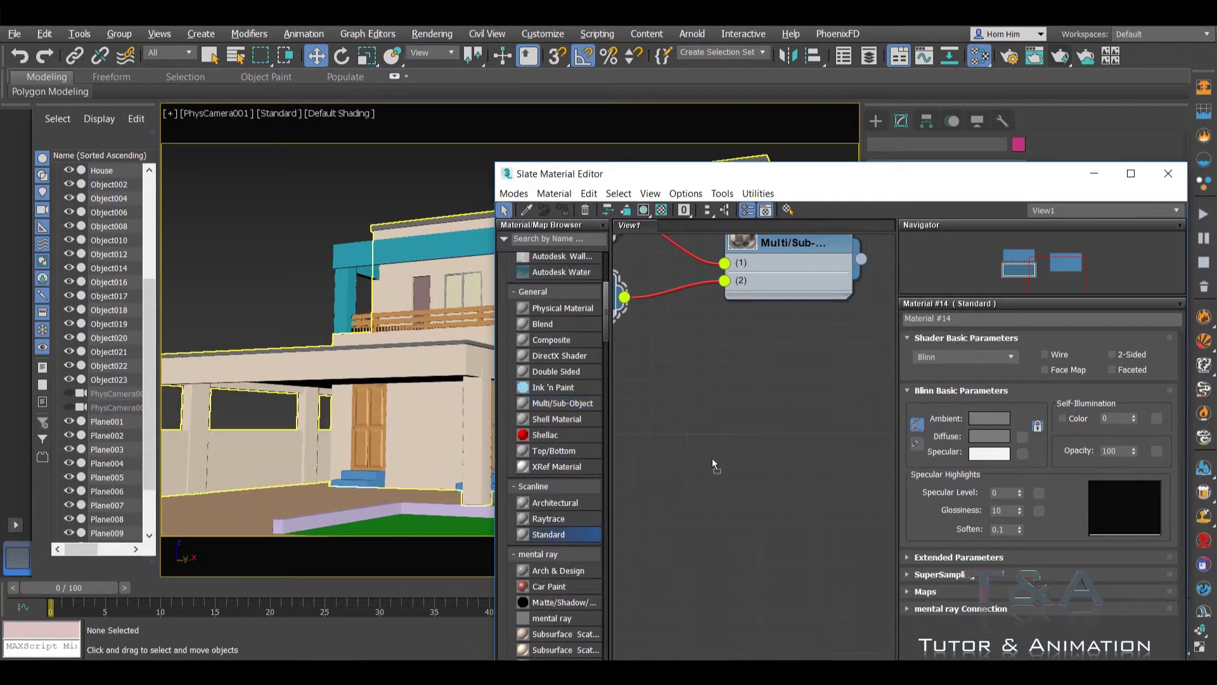
left_click_drag(713, 464, 763, 328)
left_click(876, 337)
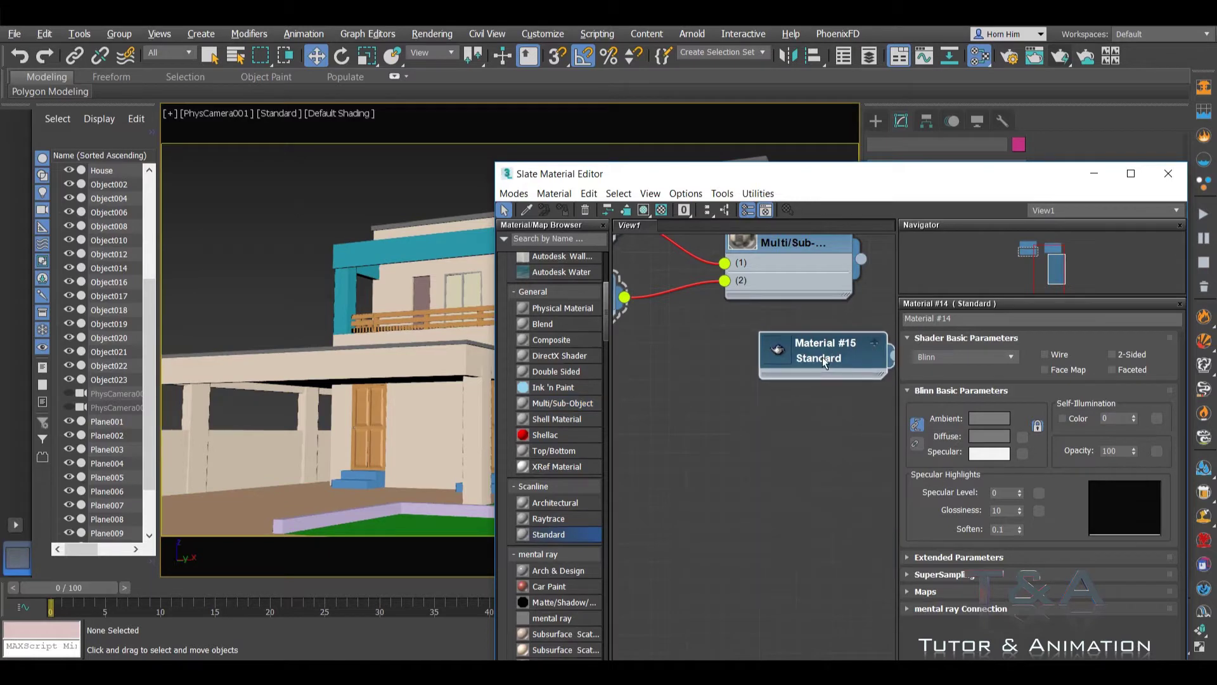
Step: Assign Material #15 to the three teal wall frame pieces
left_click_drag(810, 183, 897, 402)
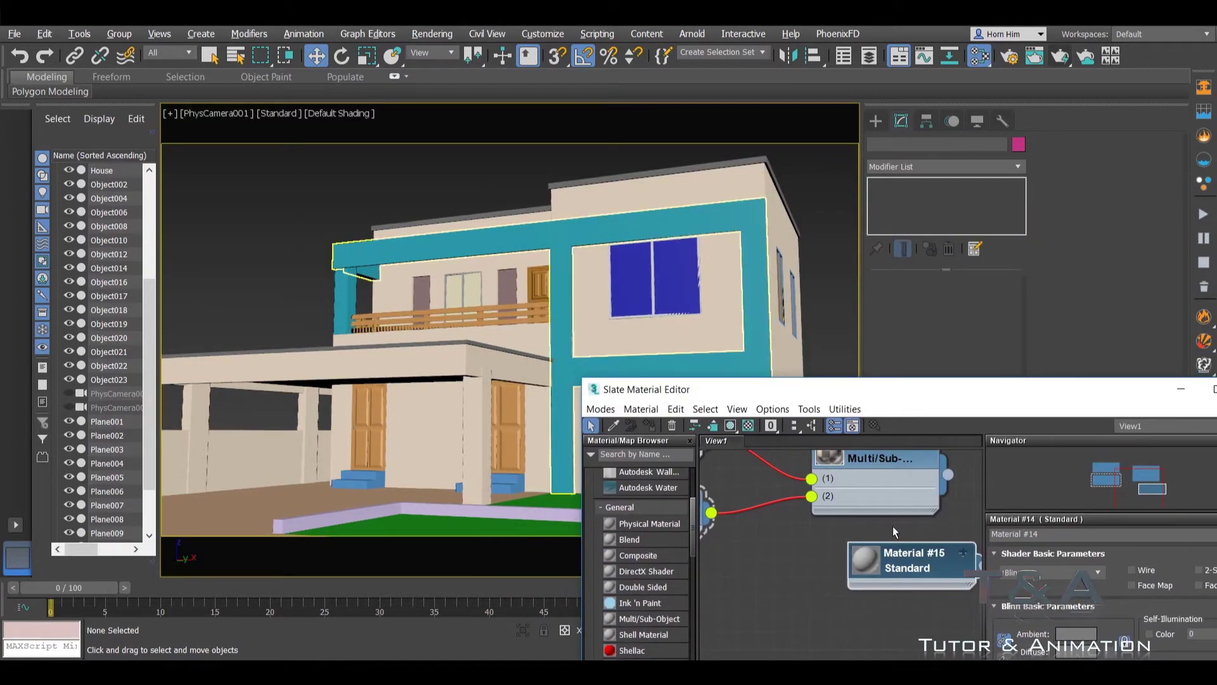
middle_click_drag(892, 526, 835, 506)
left_click_drag(847, 557, 810, 547)
left_click_drag(890, 546, 641, 230)
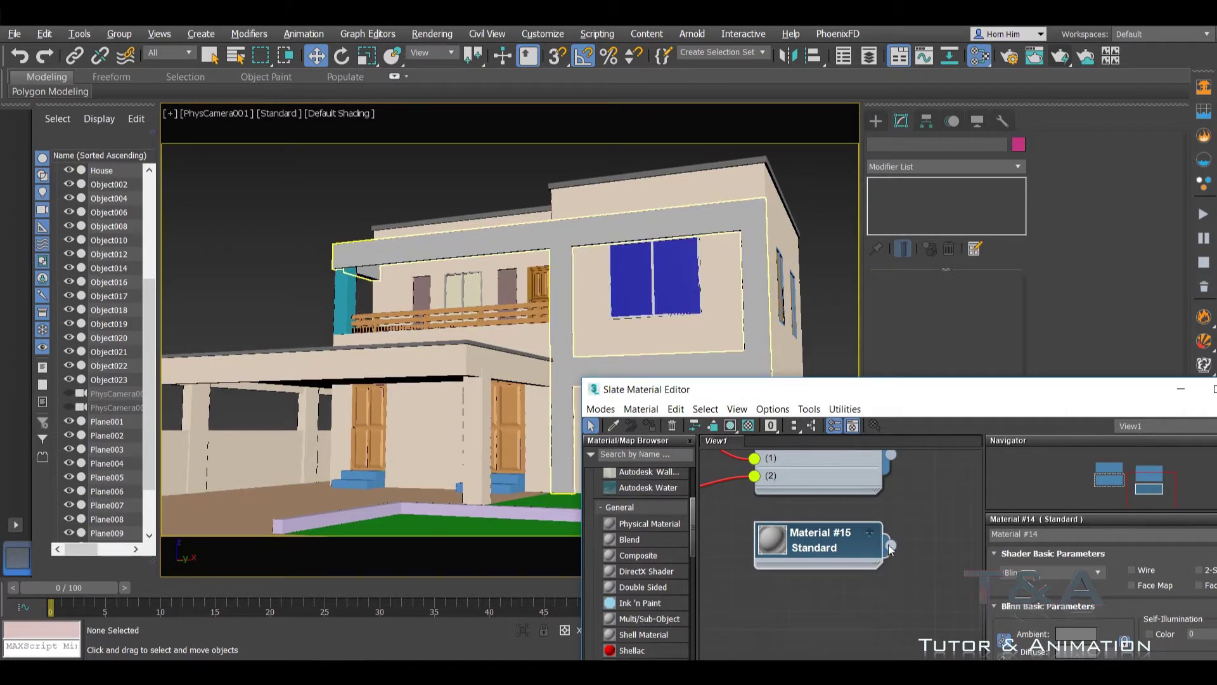
left_click_drag(888, 545, 498, 380)
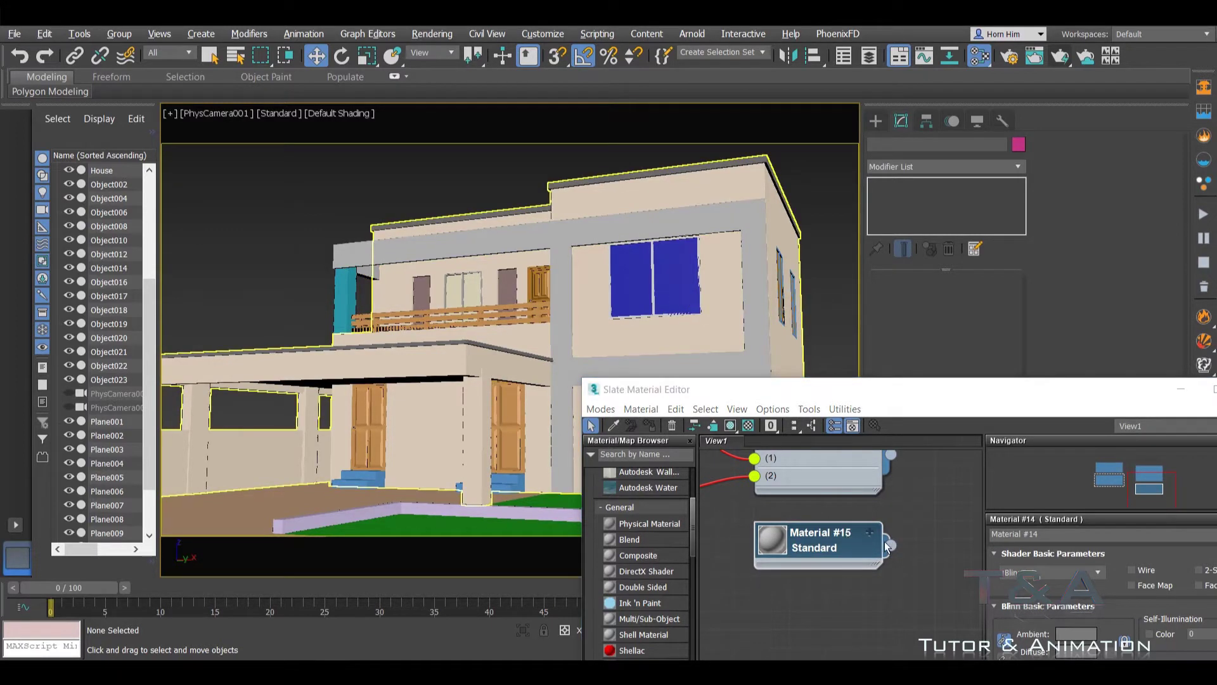
left_click_drag(890, 544, 350, 303)
Step: Give Material #15 a medieval black stones bitmap diffuse map, shown shaded in the viewport
left_click_drag(843, 390, 745, 238)
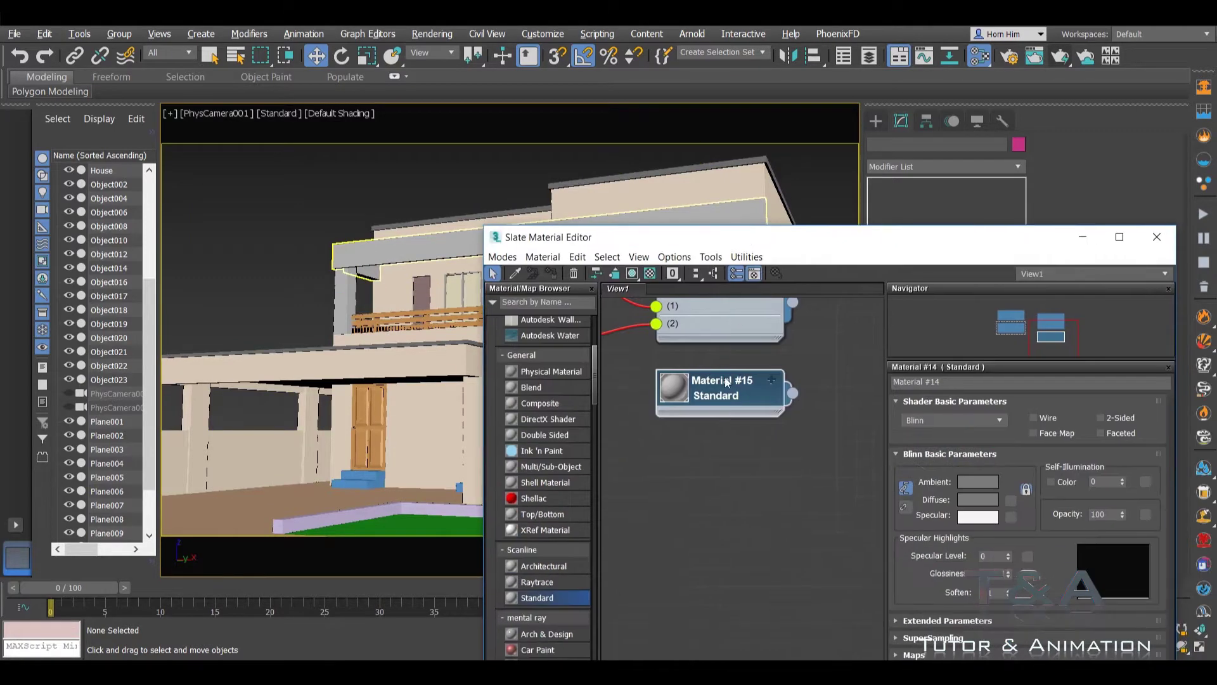
left_click(737, 393)
left_click(1010, 498)
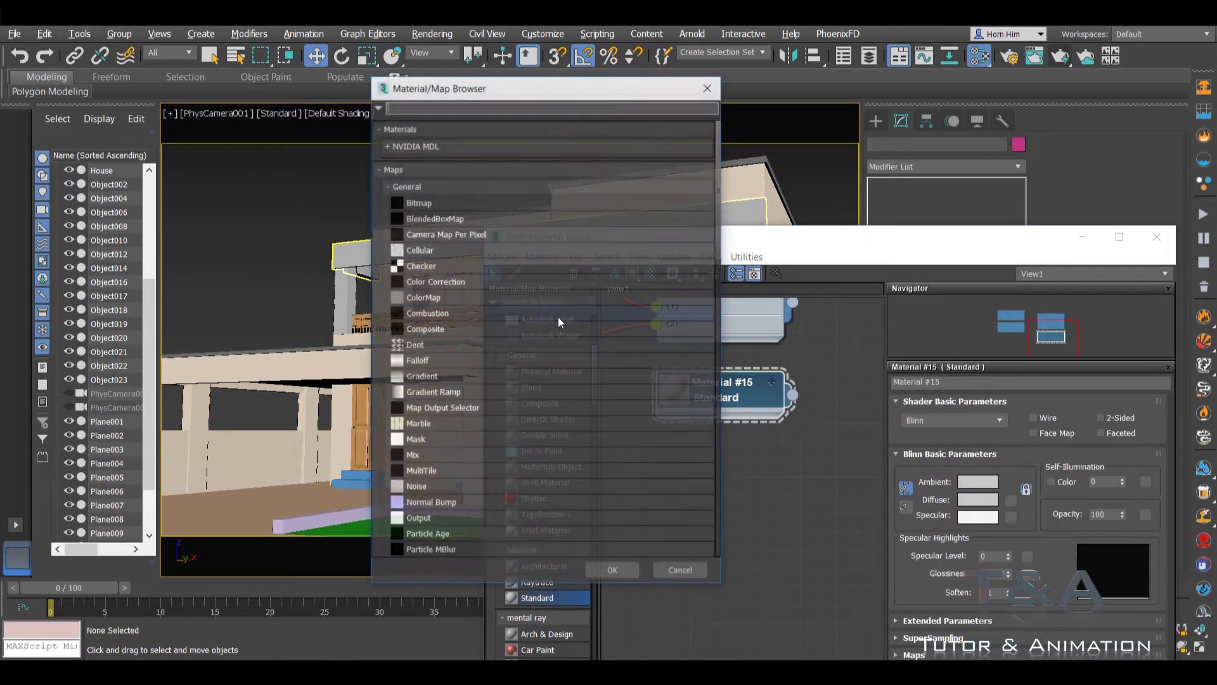
double_click(413, 204)
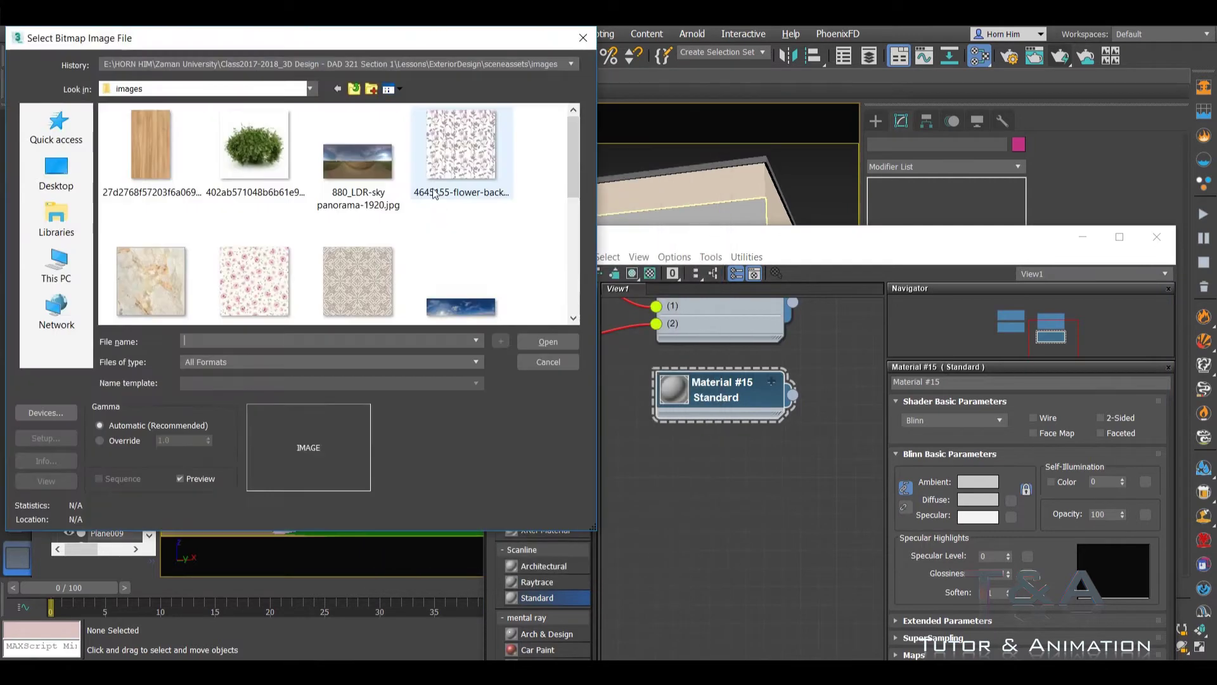
scroll(198, 181, "down", 5)
left_click(198, 181)
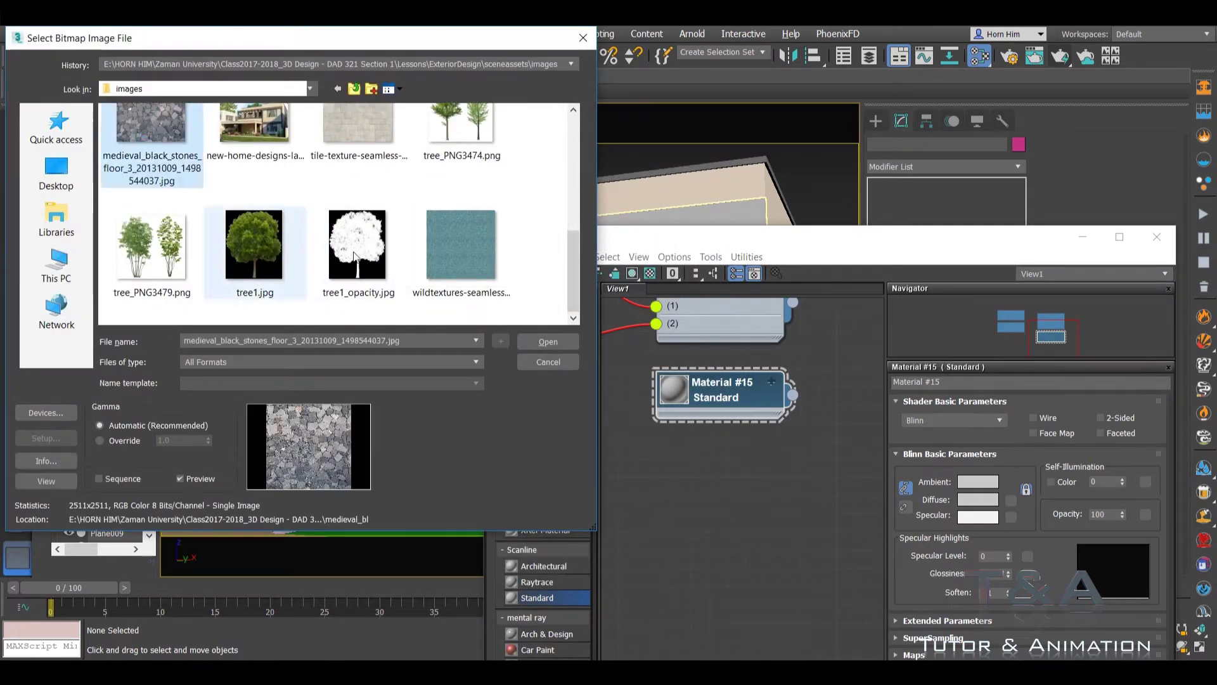
left_click(547, 341)
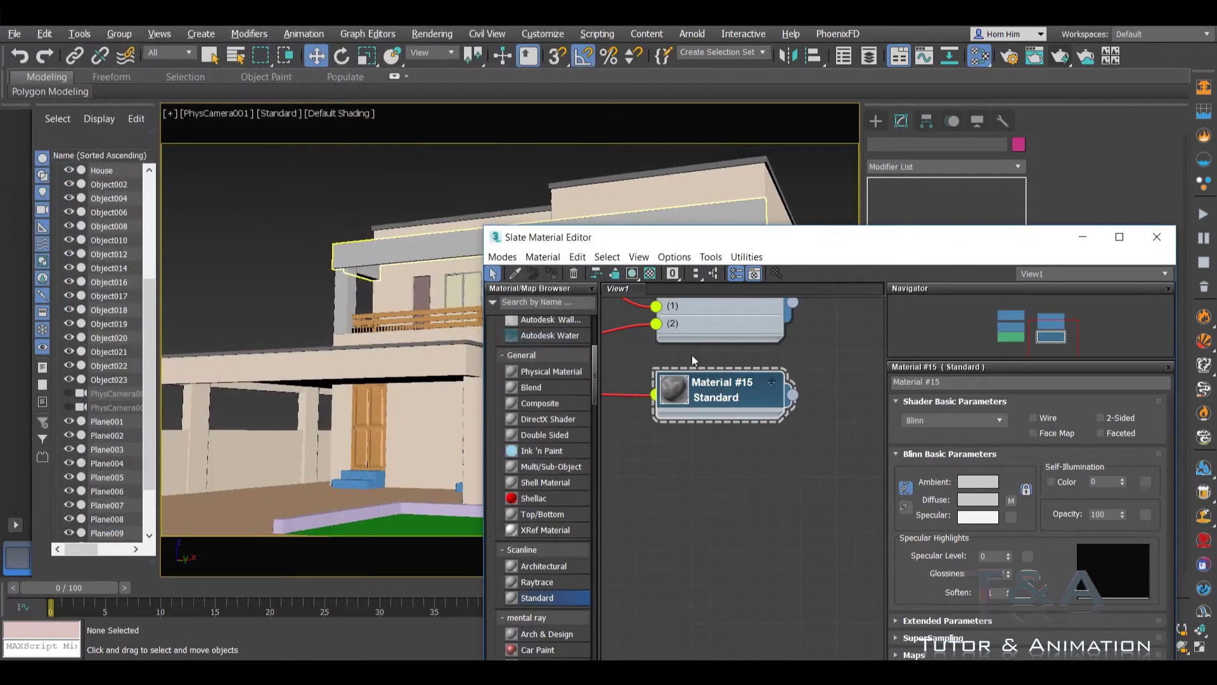
left_click(633, 278)
left_click_drag(702, 244, 536, 464)
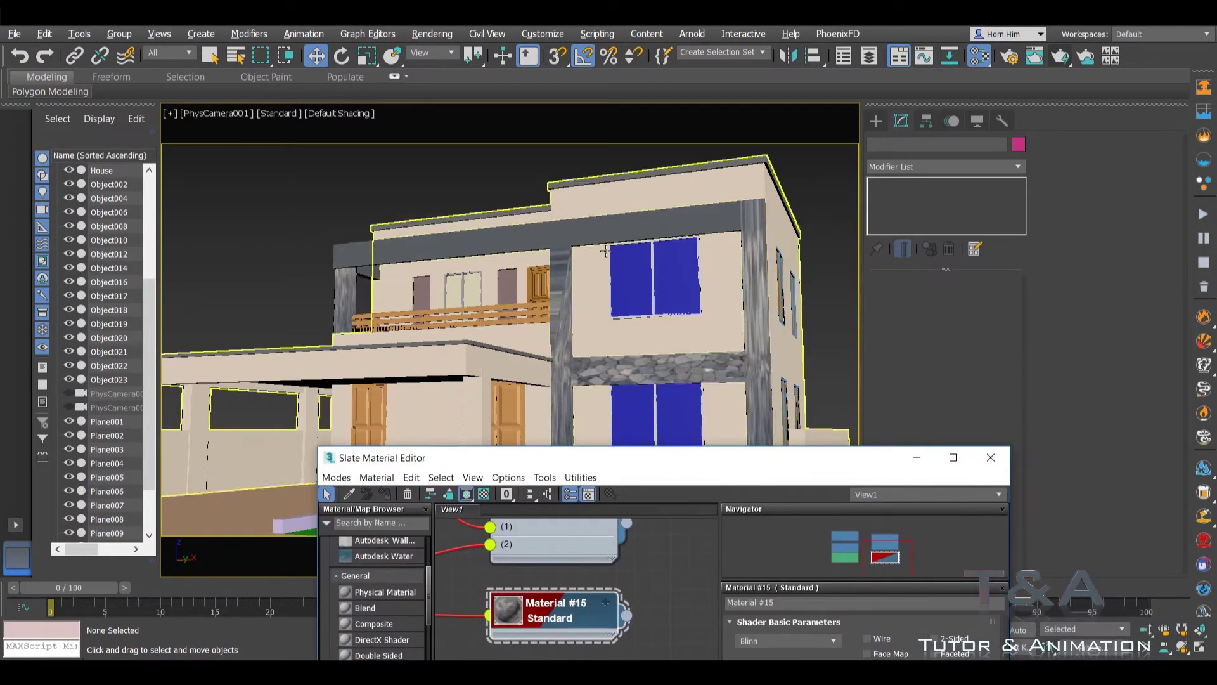
left_click(719, 298)
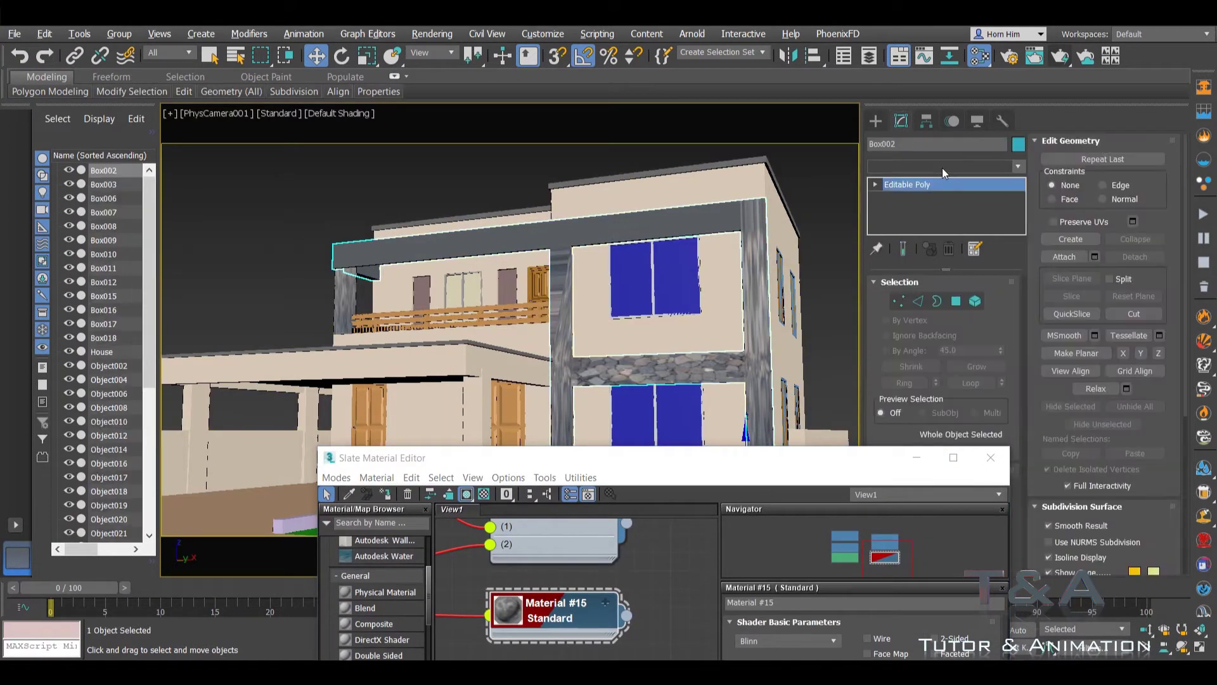
Step: Add a UVW Map modifier with Face mapping to Box002
left_click(942, 167)
scroll(942, 167, "down", 10)
scroll(942, 167, "down", 10)
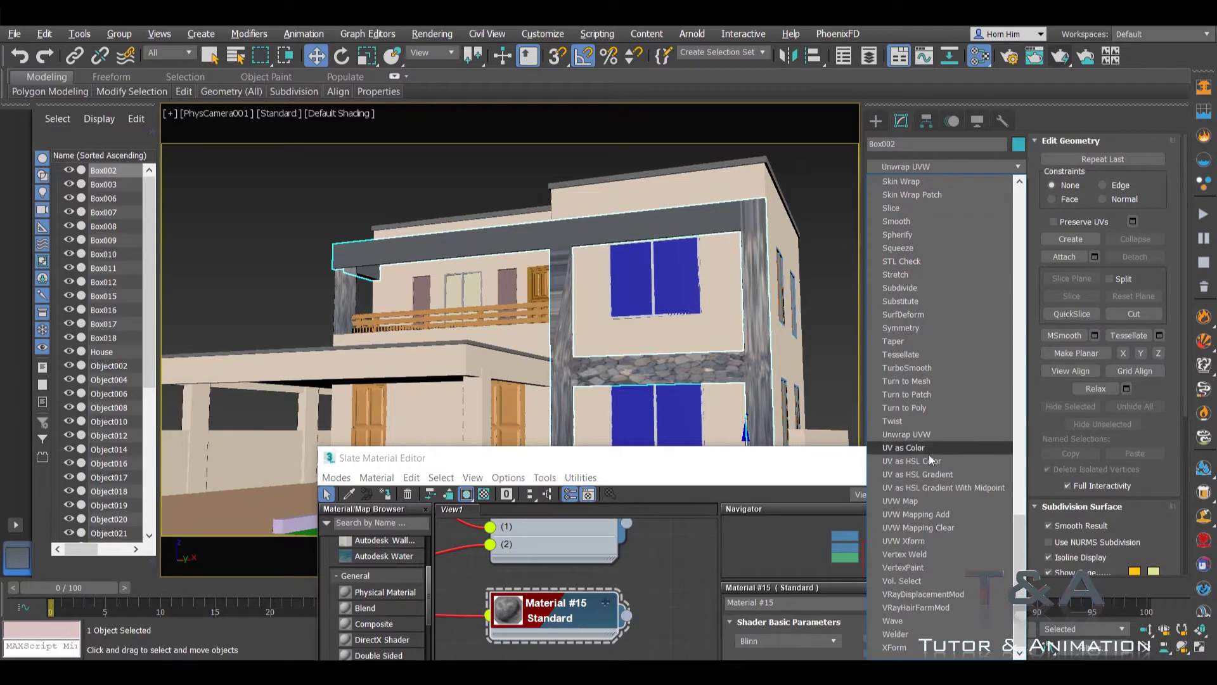
left_click(908, 499)
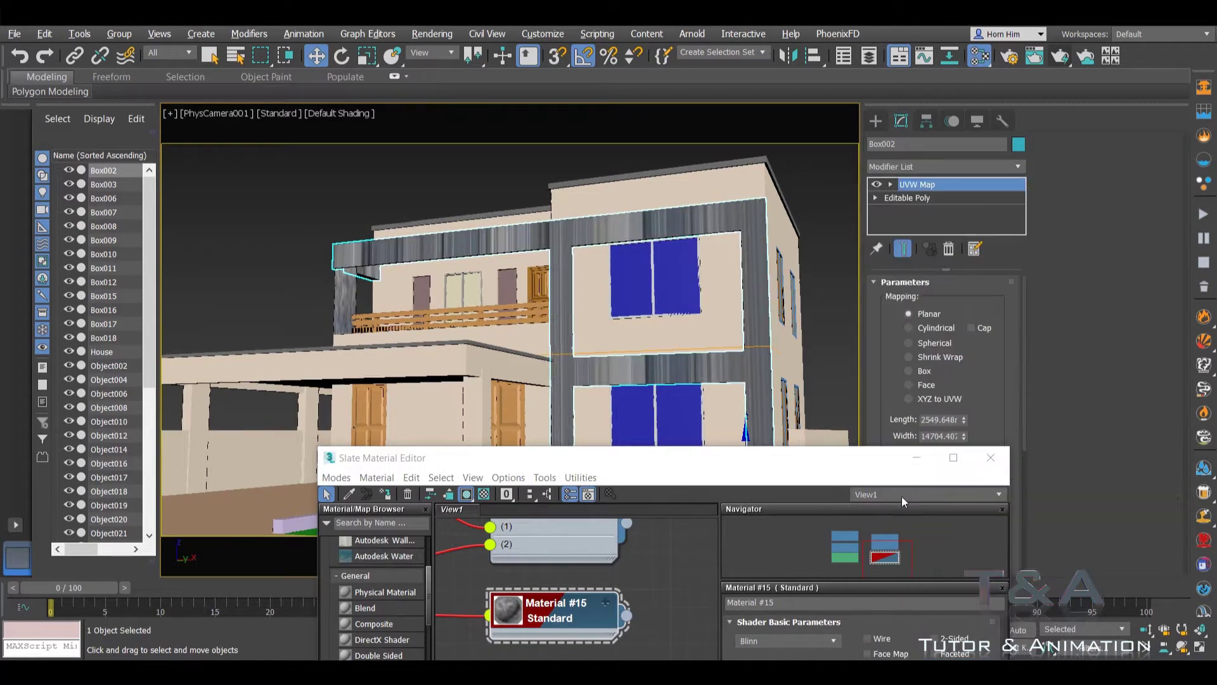
left_click(909, 385)
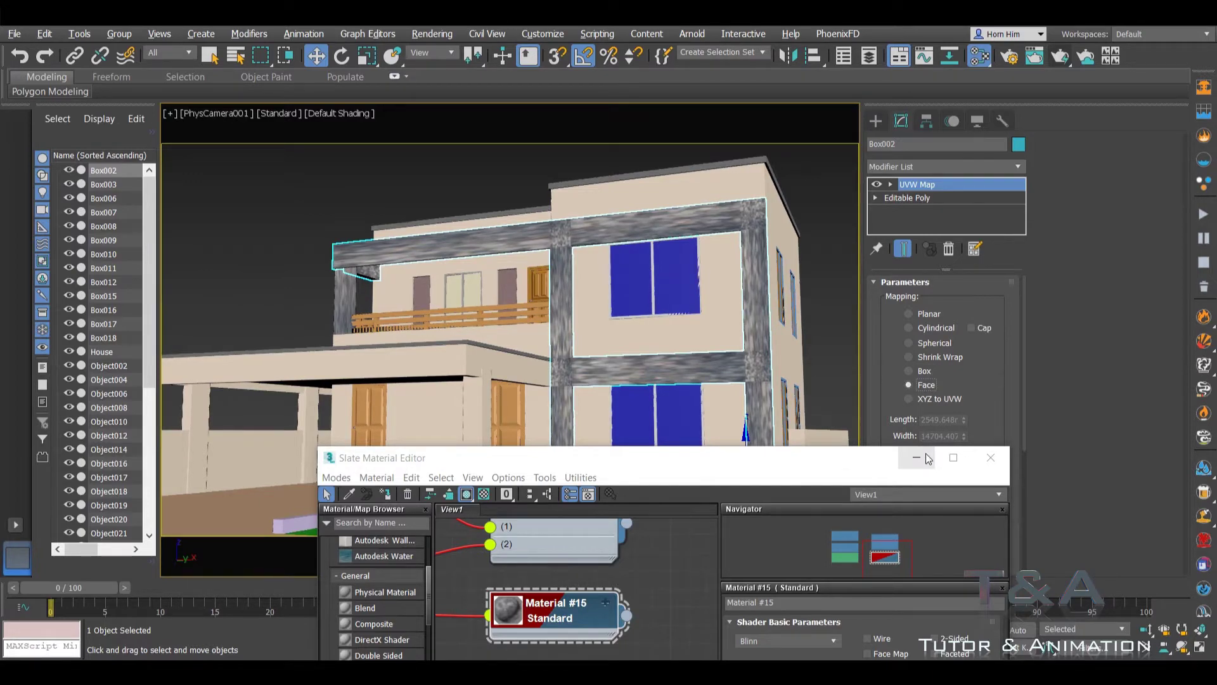
mouse_move(840, 458)
left_mouse_down()
mouse_move(786, 475)
mouse_move(411, 511)
mouse_move(340, 543)
mouse_move(462, 467)
mouse_move(426, 552)
mouse_move(465, 616)
left_mouse_up()
Step: Switch to a maximized orthographic view facing the beam head-on
key("alt+w")
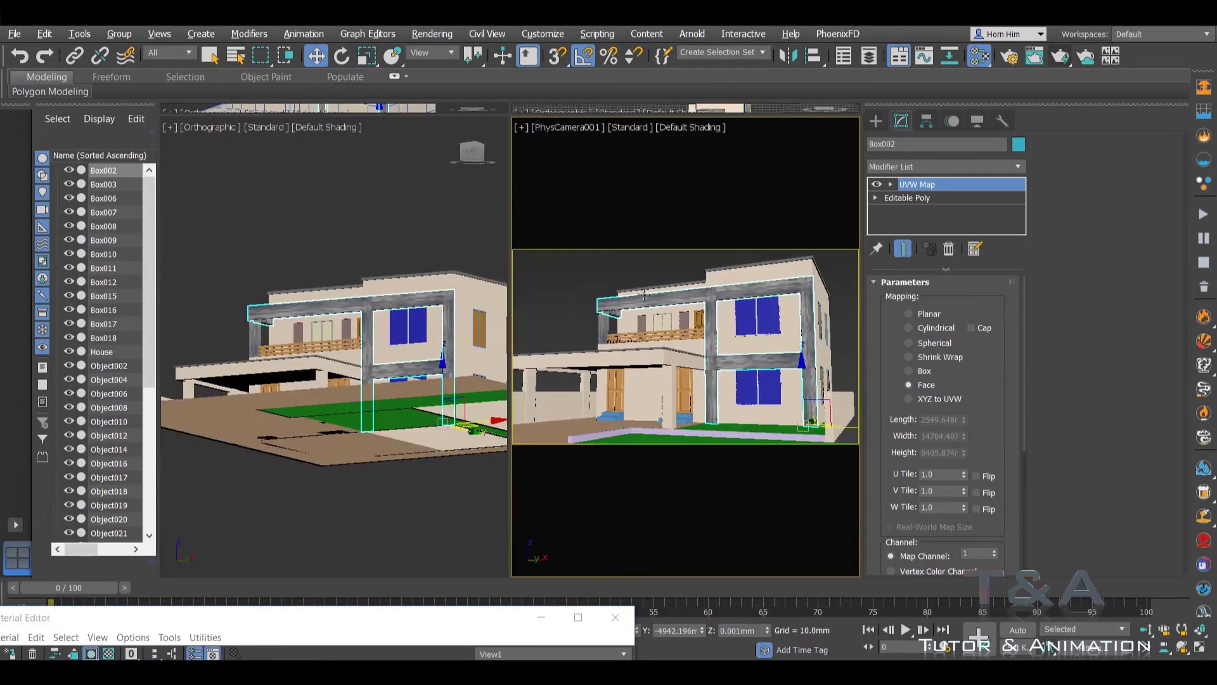
key("alt+w")
scroll(446, 305, "up", 2)
scroll(473, 285, "up", 4)
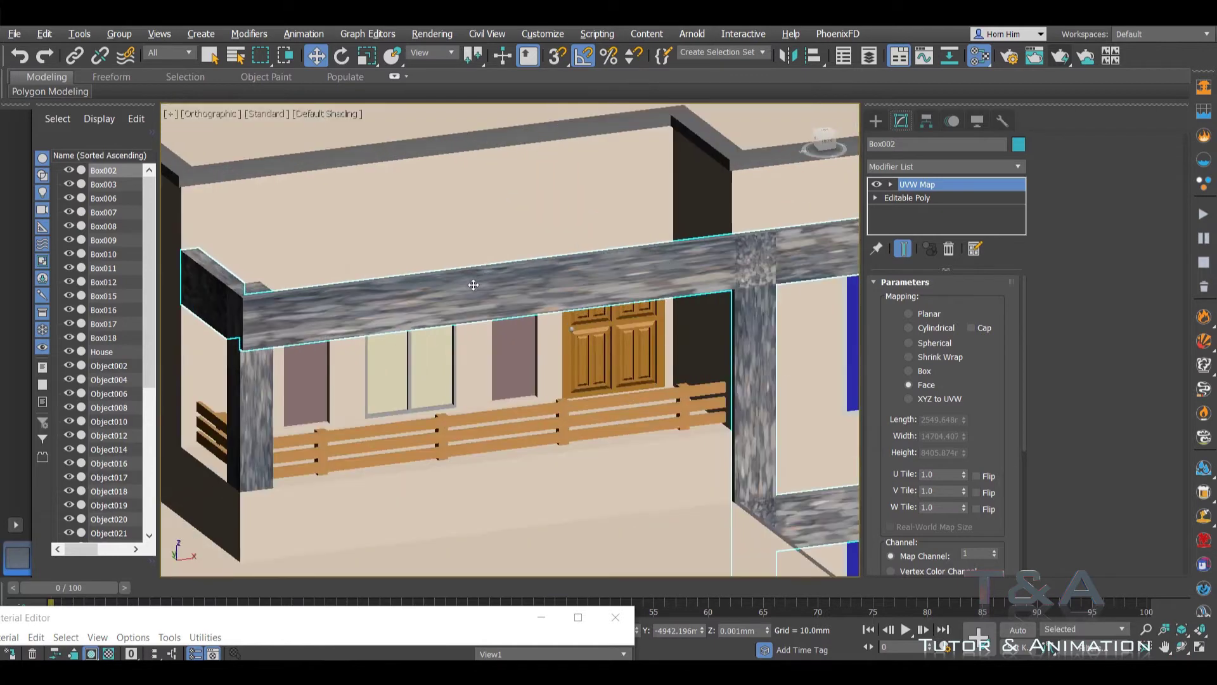
middle_click_drag(471, 287, 645, 287, "alt")
scroll(532, 290, "up", 2)
scroll(532, 290, "down", 3)
scroll(646, 286, "up", 5)
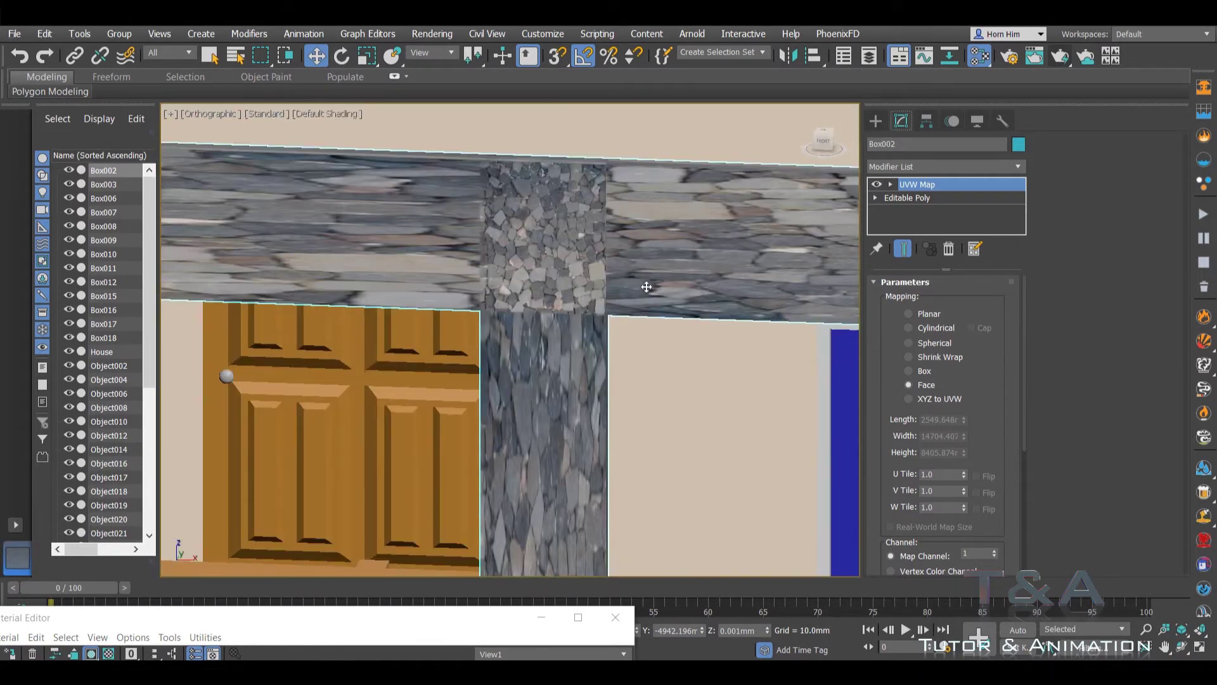
scroll(573, 267, "down", 5)
scroll(584, 334, "up", 2)
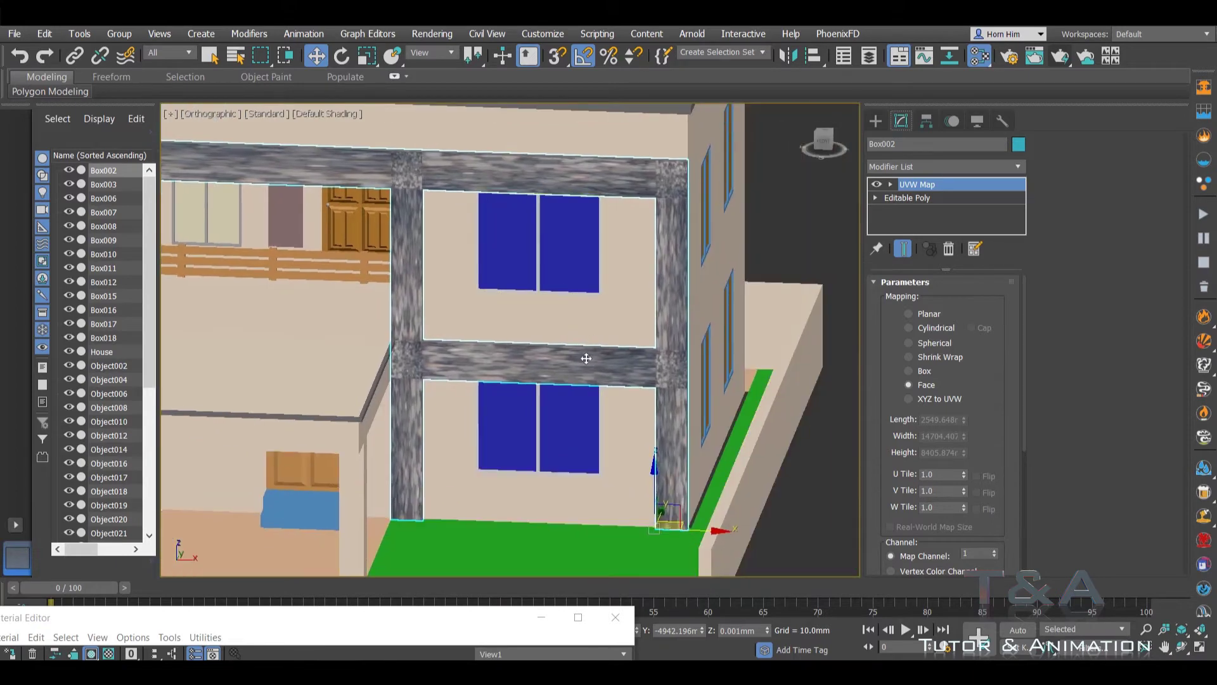
Step: Turn on Edged Faces and orbit to an isometric view of the house
key("F4")
scroll(564, 336, "down", 2)
scroll(526, 323, "down", 3)
middle_click_drag(507, 324, 444, 317, "alt")
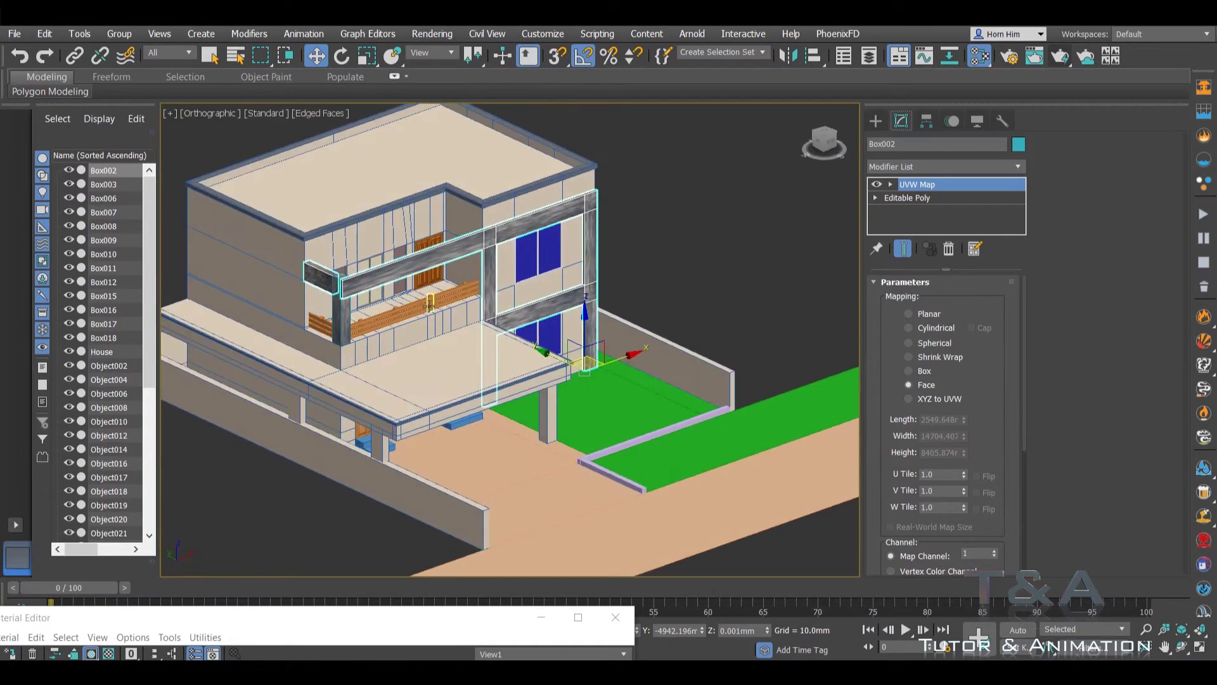
scroll(380, 310, "up", 2)
Step: Add Box003 to the selection and isolate the two stone beams
left_click(354, 308, "ctrl")
right_click(336, 301)
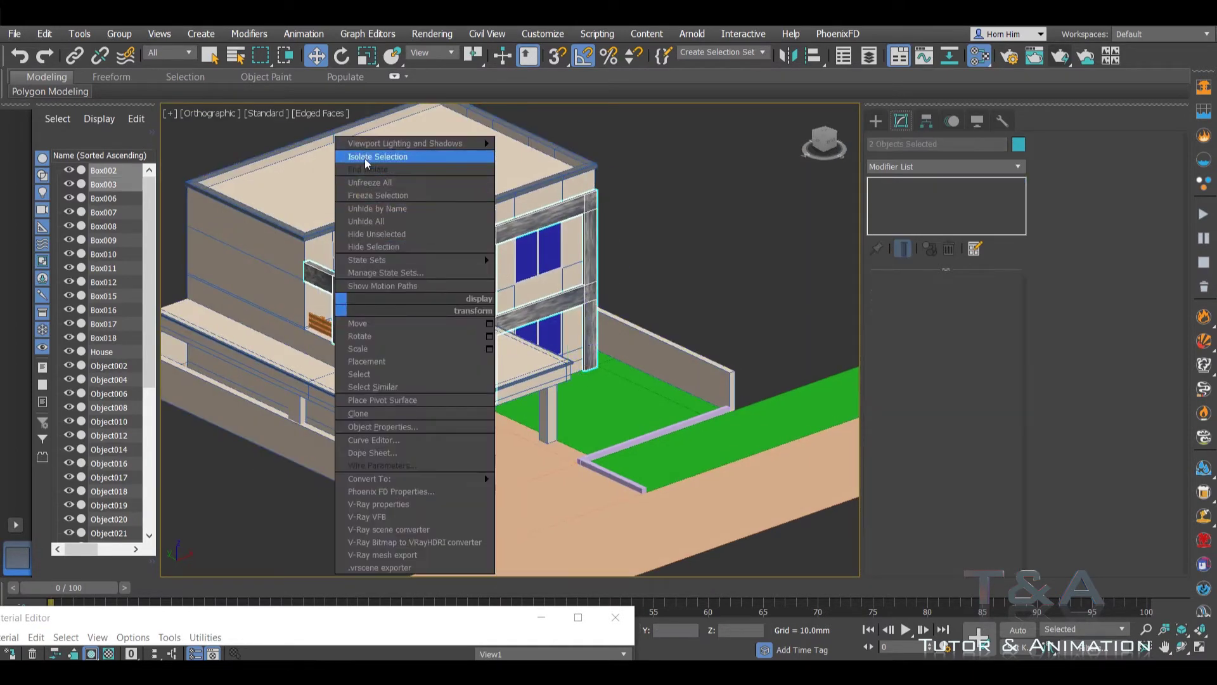
left_click(381, 150)
scroll(615, 292, "up", 3)
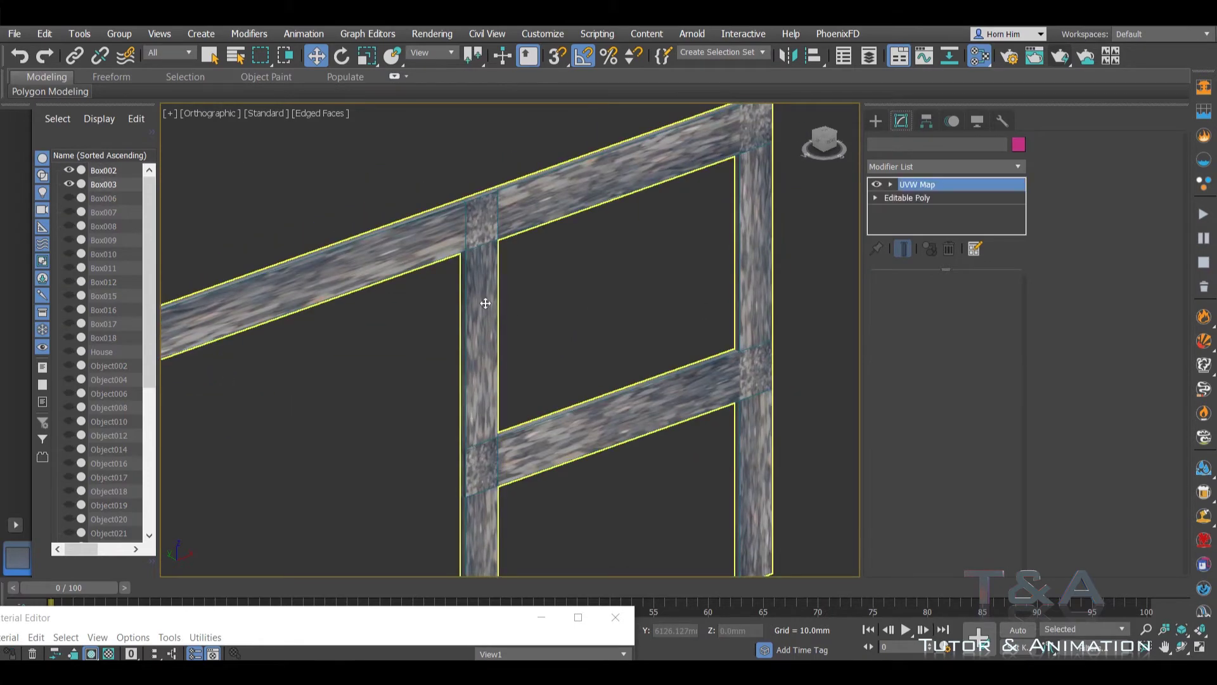
scroll(555, 277, "down", 3)
middle_click_drag(584, 283, 615, 305, "alt")
scroll(614, 305, "up", 4)
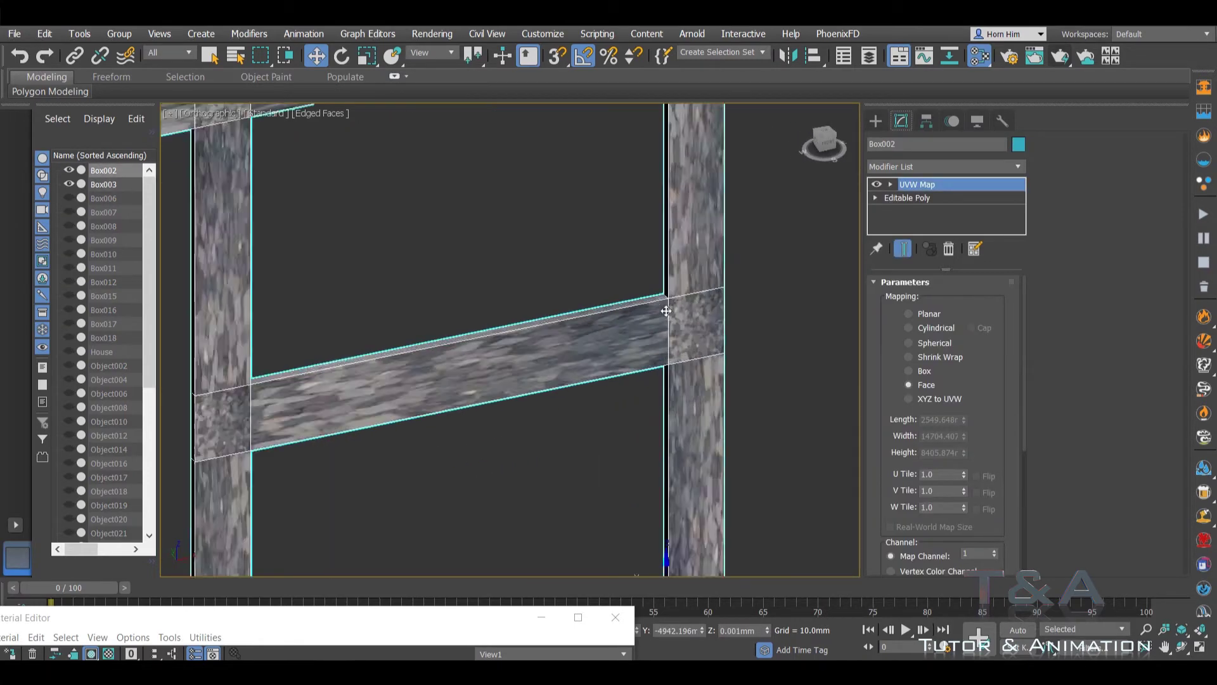
scroll(666, 310, "up", 3)
scroll(666, 311, "down", 2)
scroll(666, 310, "down", 2)
Step: Change the UVW mapping to Box and bring the Map #0 Bitmap node into view
left_click(912, 371)
scroll(666, 326, "down", 1)
scroll(666, 326, "down", 5)
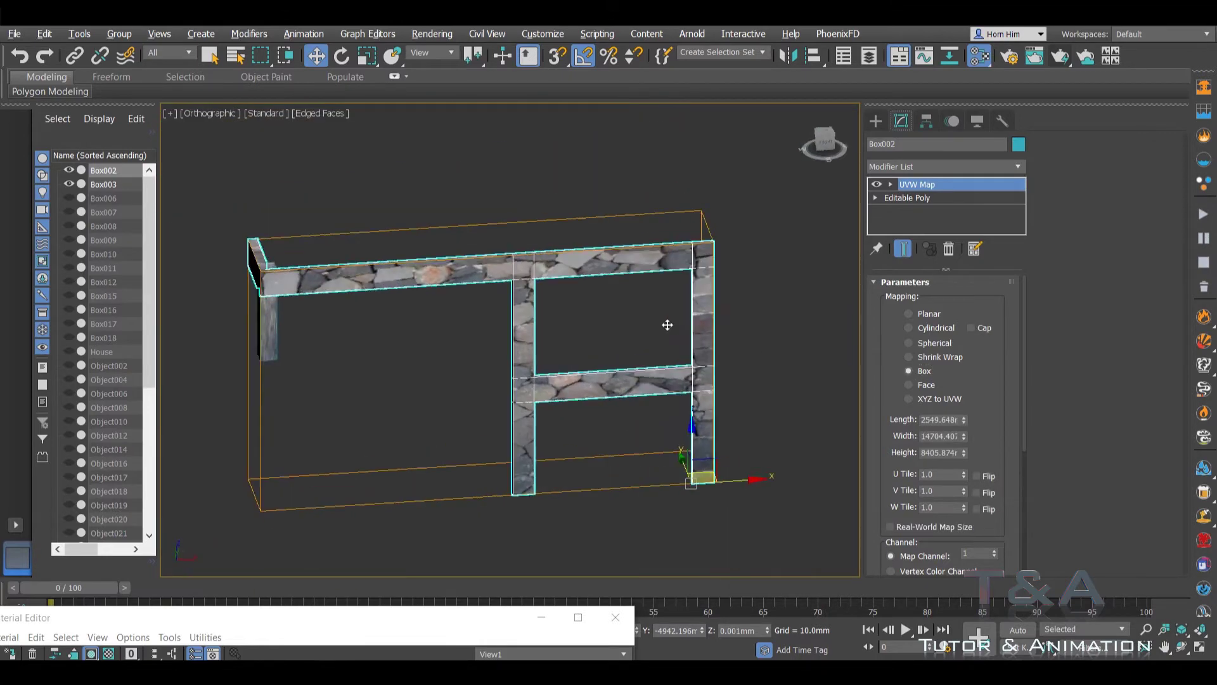
left_click_drag(300, 629, 1005, 393)
mouse_move(344, 306)
middle_mouse_down("alt")
mouse_move(426, 288)
mouse_move(384, 292)
middle_mouse_up("alt")
middle_click_drag(869, 526, 1052, 482)
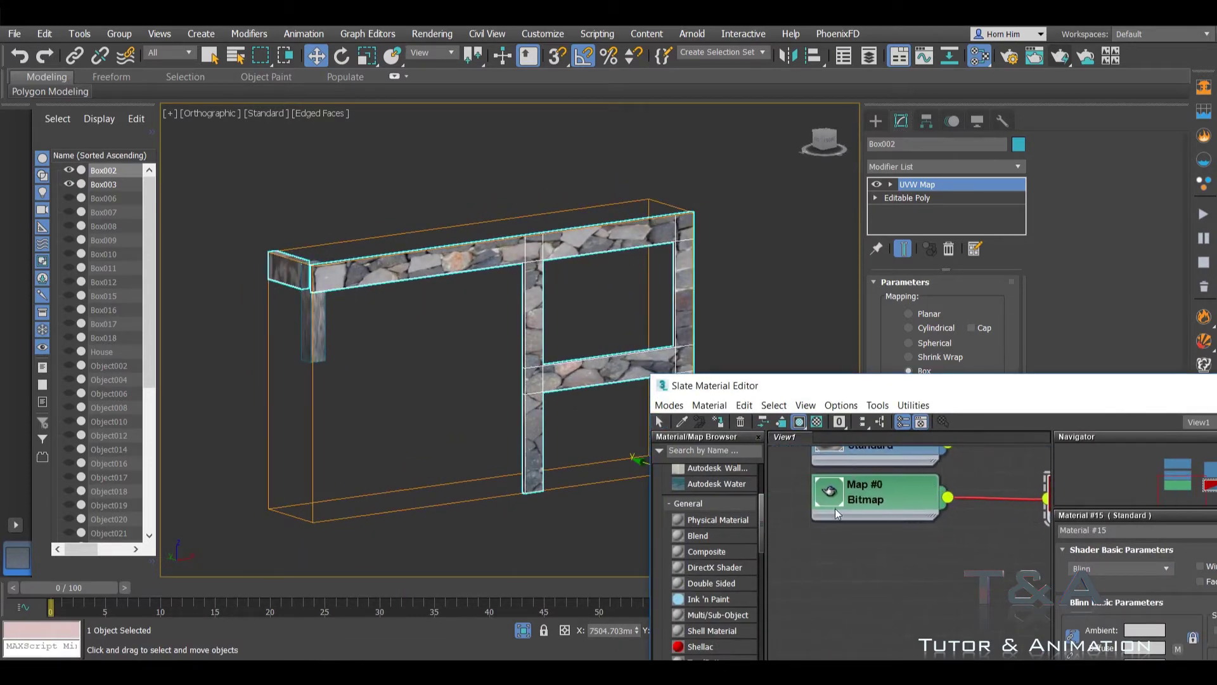
Step: Open the Map #0 stone bitmap parameters and arrange the editor beside the frame
double_click(890, 495)
mouse_move(938, 390)
left_mouse_down()
mouse_move(613, 402)
mouse_move(624, 373)
mouse_move(610, 326)
left_mouse_up()
middle_click_drag(587, 219, 473, 128)
mouse_move(609, 332)
left_mouse_down()
mouse_move(326, 262)
mouse_move(324, 211)
left_mouse_up()
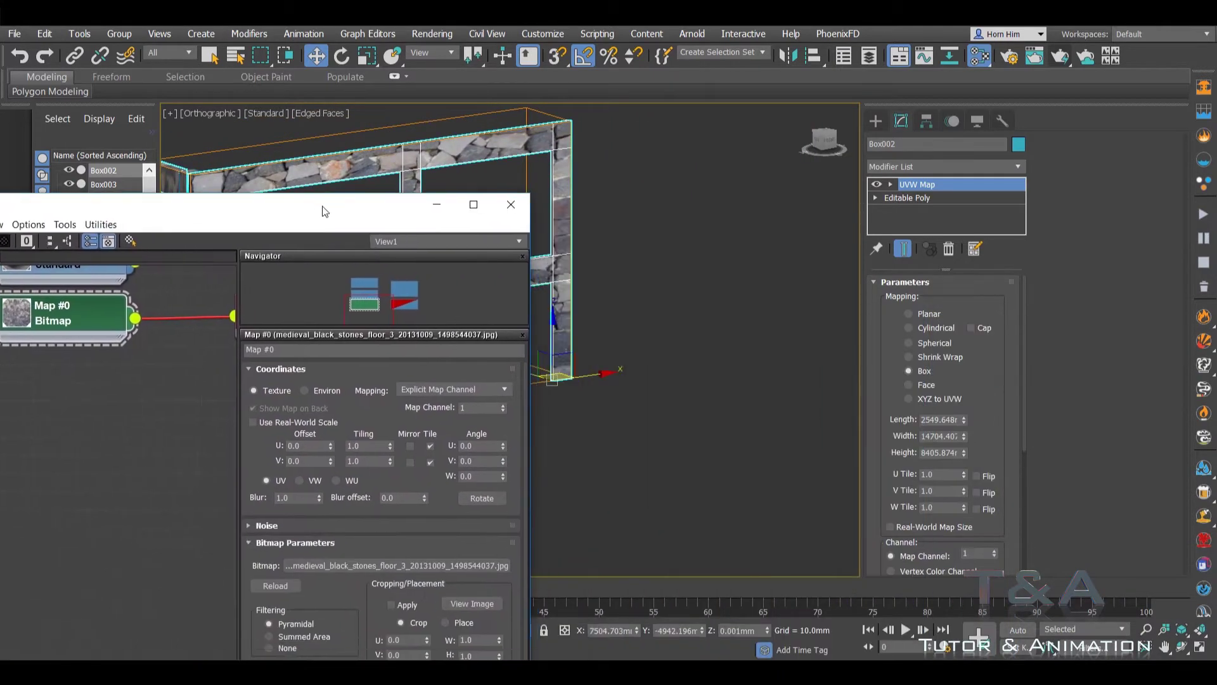
mouse_move(198, 208)
left_mouse_down()
mouse_move(187, 195)
mouse_move(228, 180)
mouse_move(157, 158)
mouse_move(143, 140)
left_mouse_up()
middle_click_drag(488, 218, 698, 287)
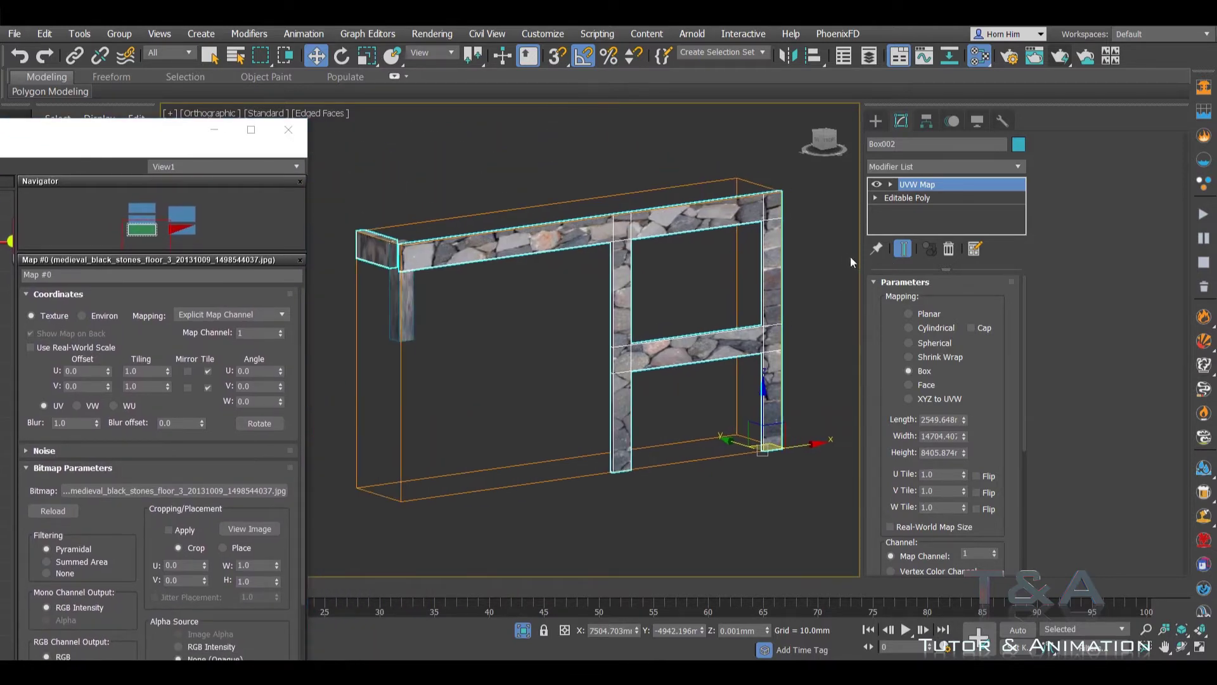
Step: Hide the right toolbar and set the bitmap tiling to U 7.2 and V 4.5
left_click_drag(860, 257, 1043, 259)
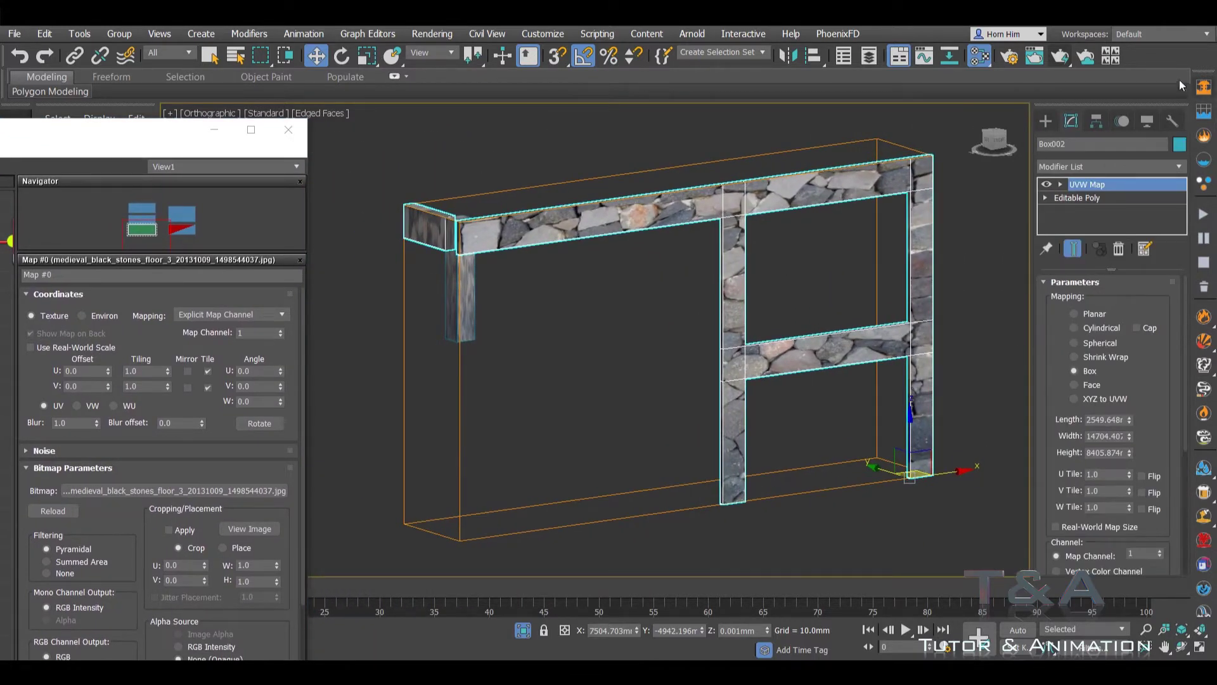
right_click(1165, 73)
left_click(1135, 330)
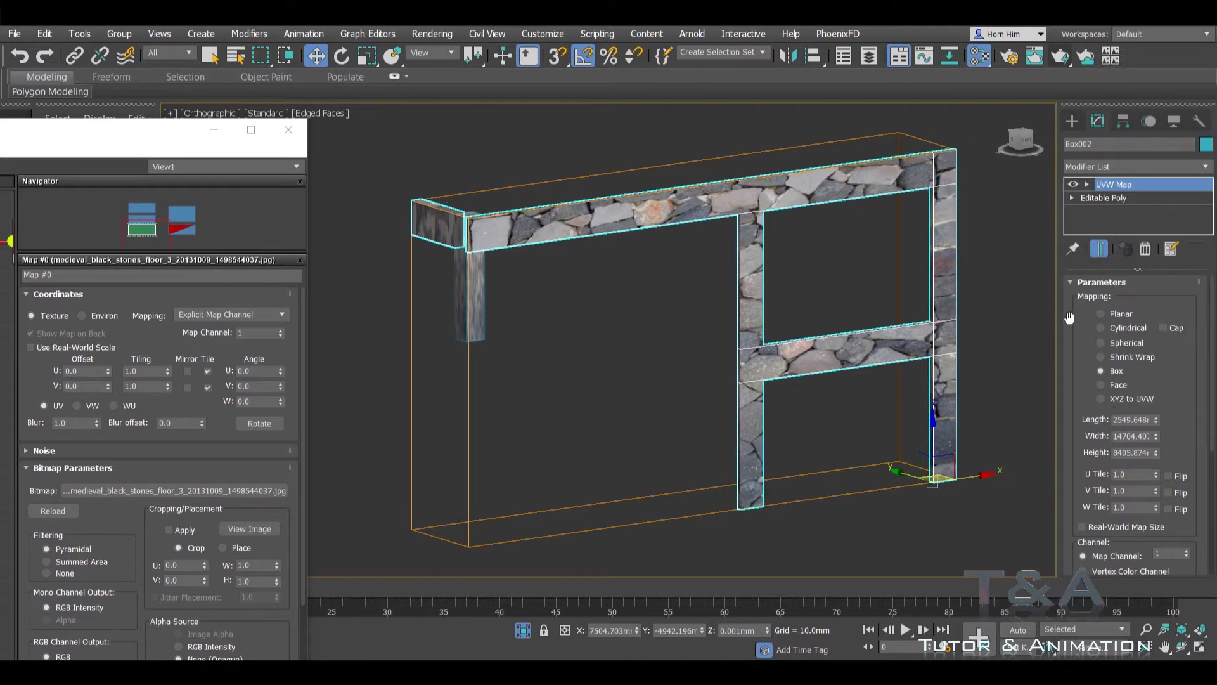
middle_click_drag(961, 333, 920, 326)
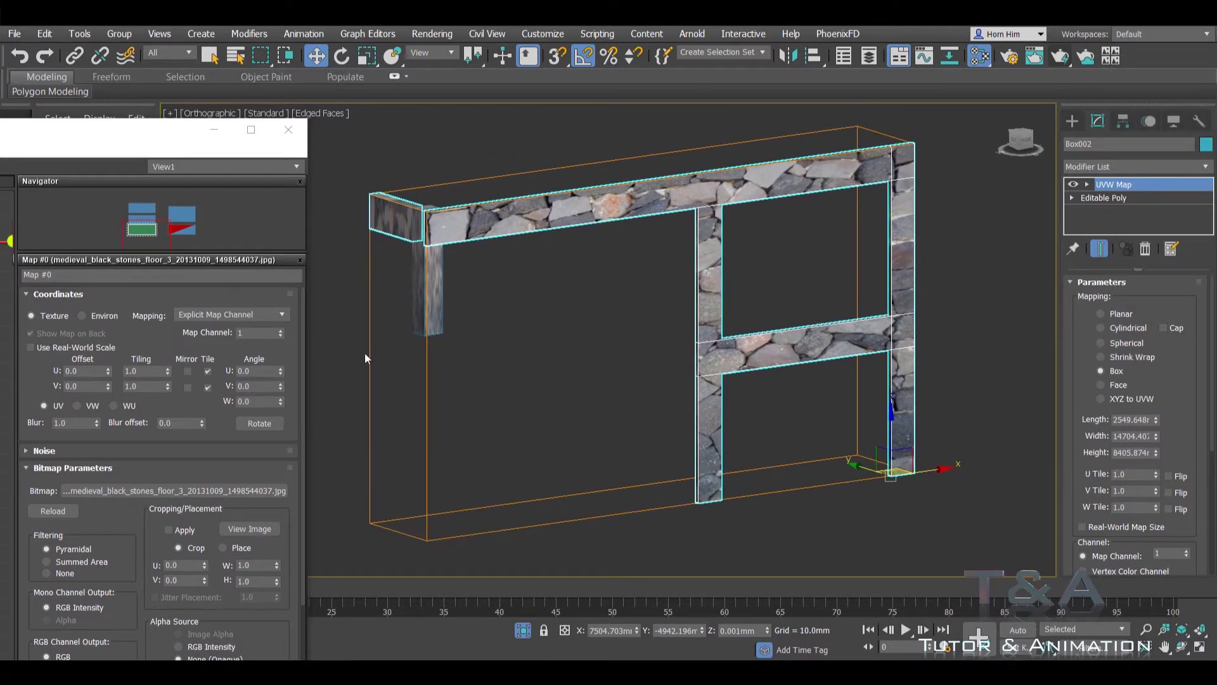
left_click_drag(168, 370, 173, 330)
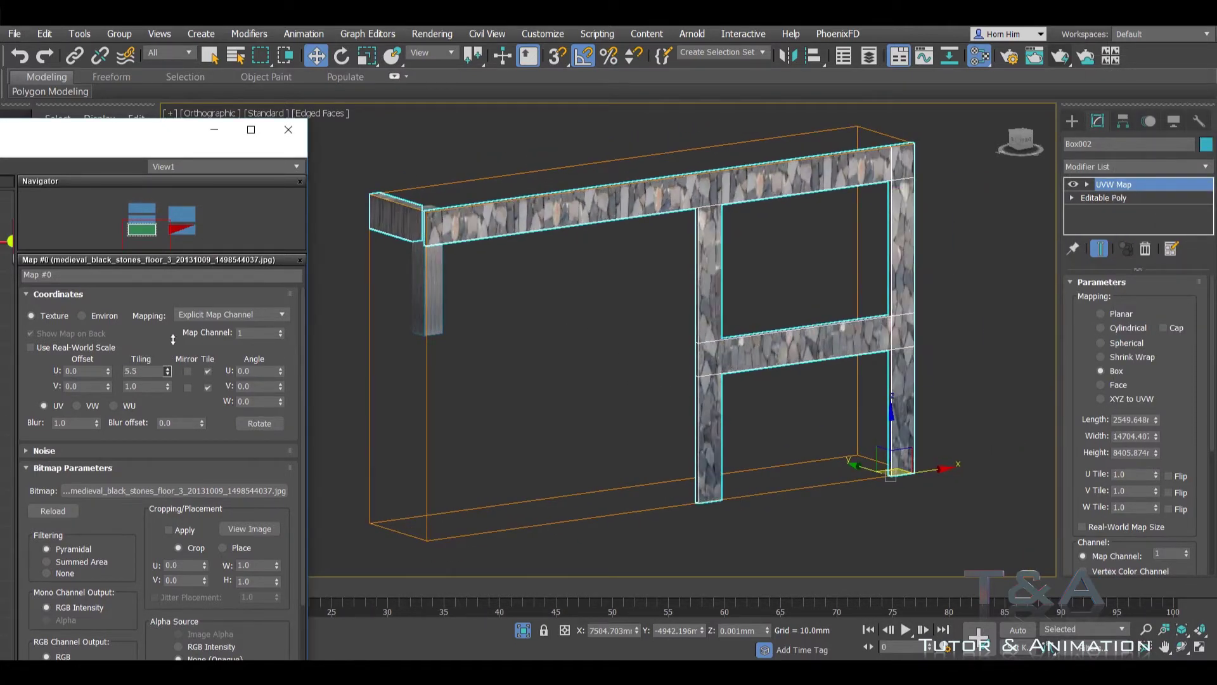
left_click_drag(168, 386, 173, 365)
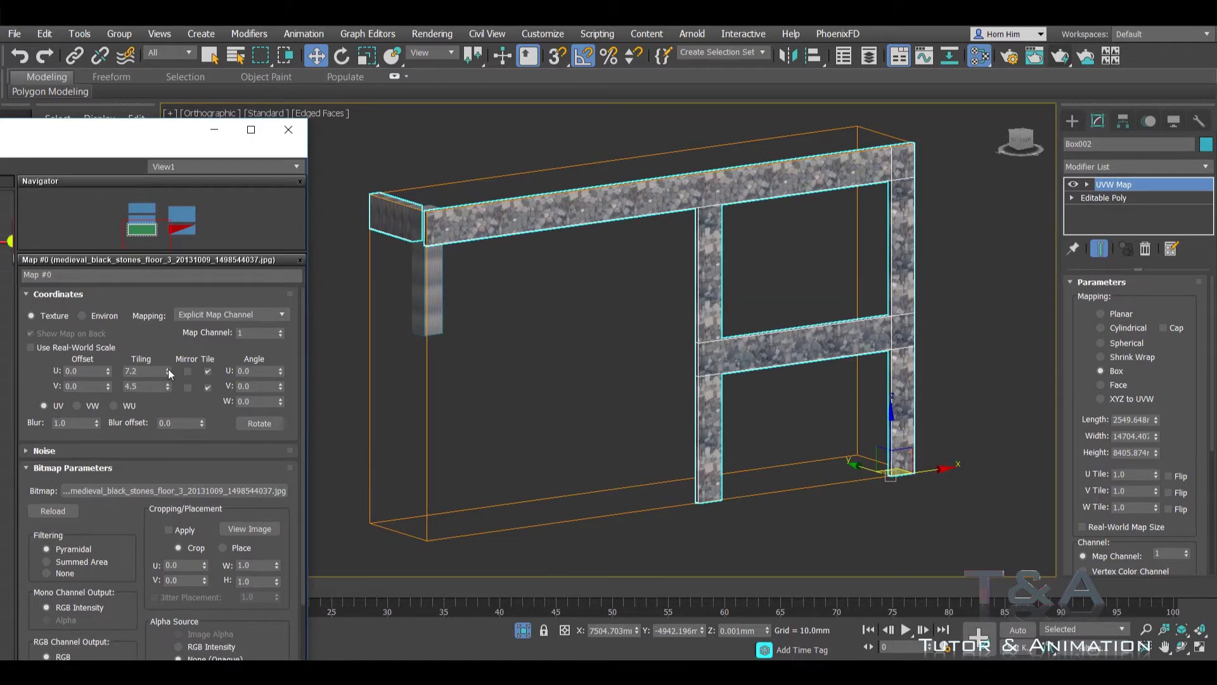
Step: Zoom and orbit to inspect the denser stone tiling on the frame
scroll(734, 265, "up", 5)
scroll(889, 316, "up", 5)
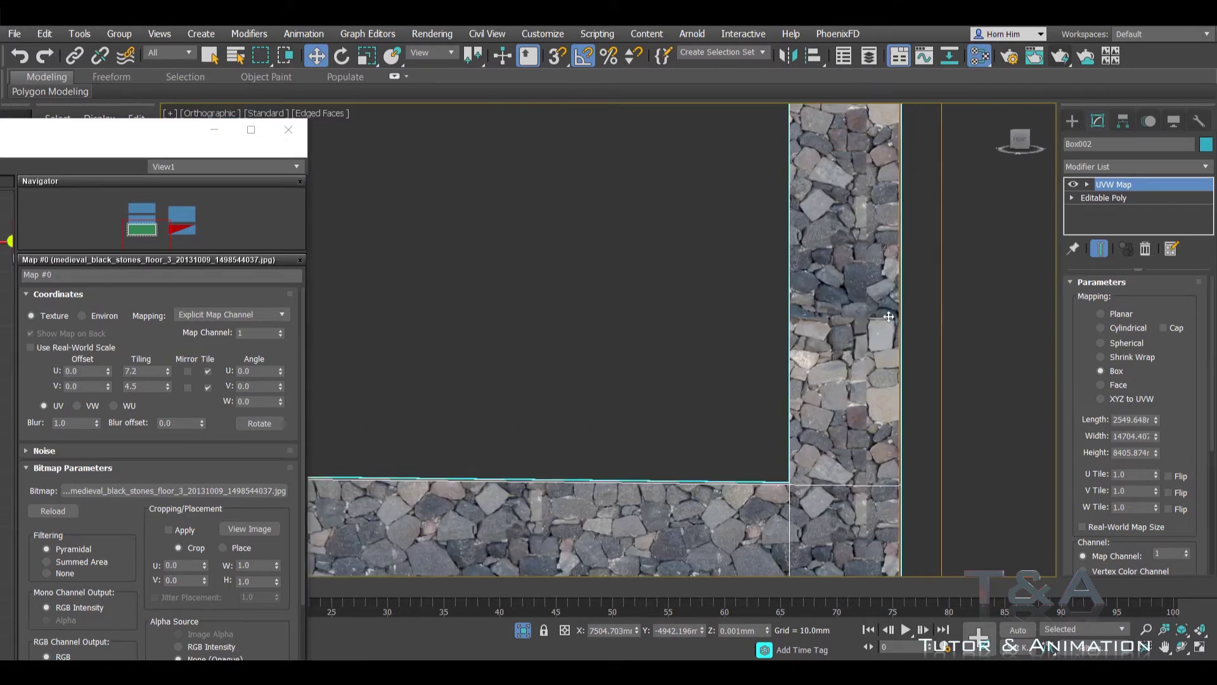
scroll(888, 316, "down", 3)
scroll(791, 358, "down", 3)
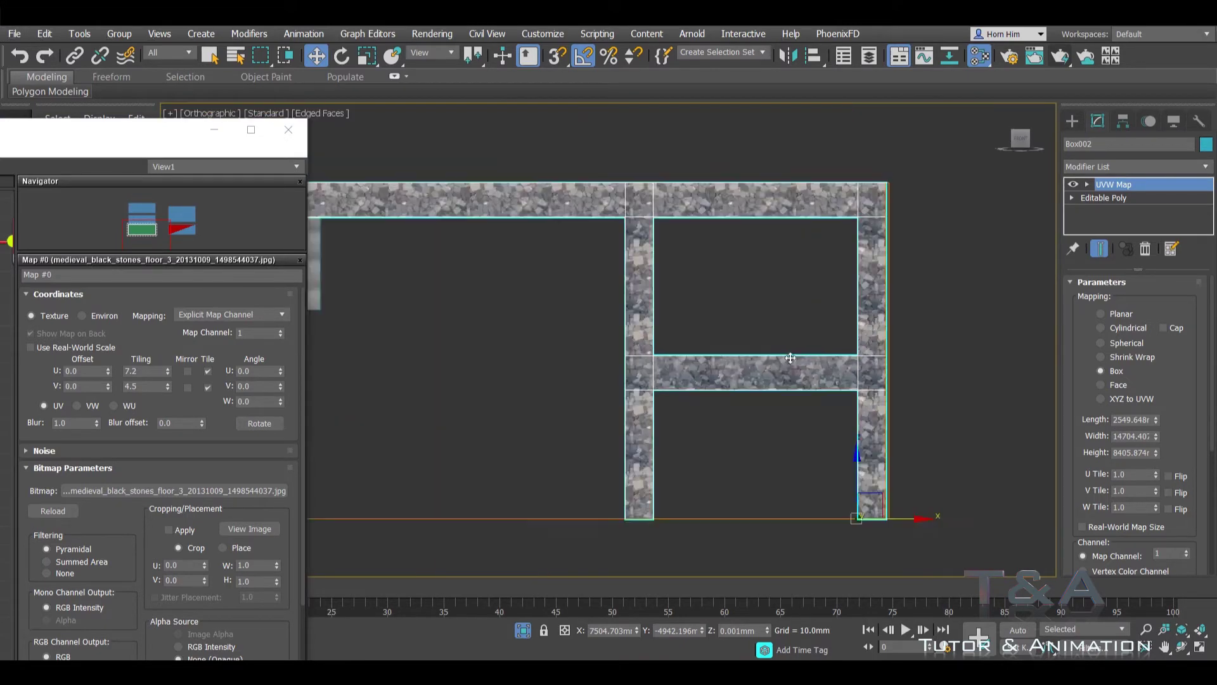
middle_click_drag(689, 341, 476, 285, "alt")
scroll(475, 285, "up", 4)
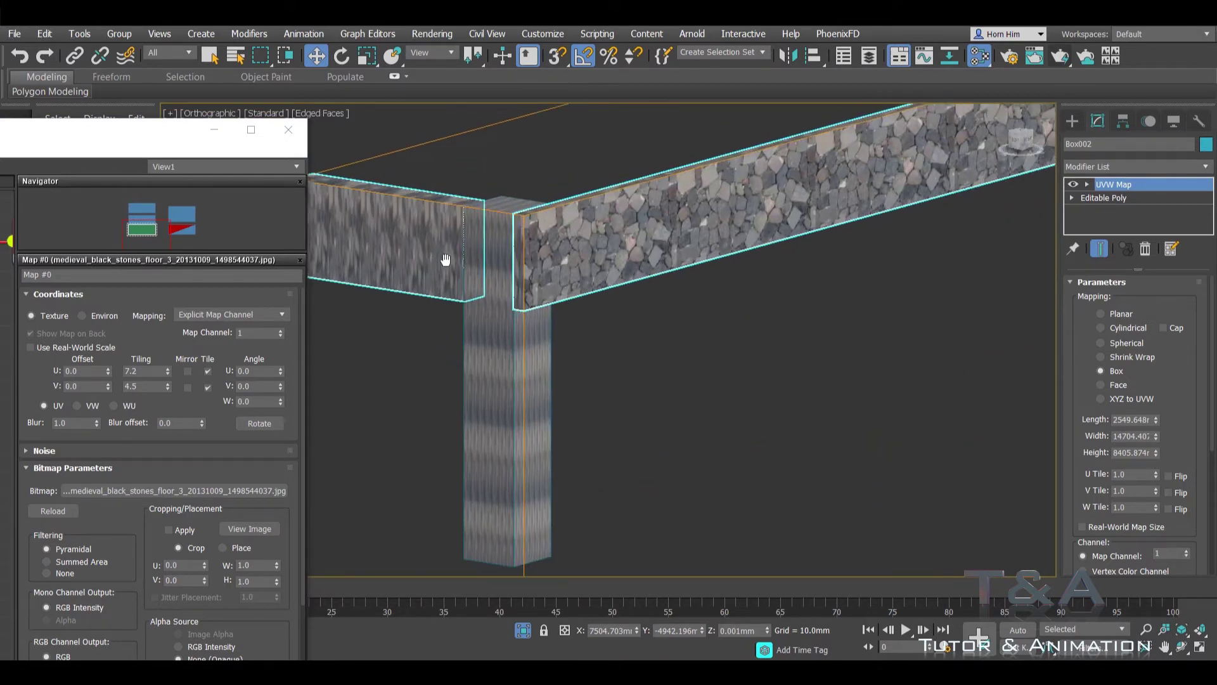
scroll(449, 258, "up", 3)
scroll(471, 279, "down", 5)
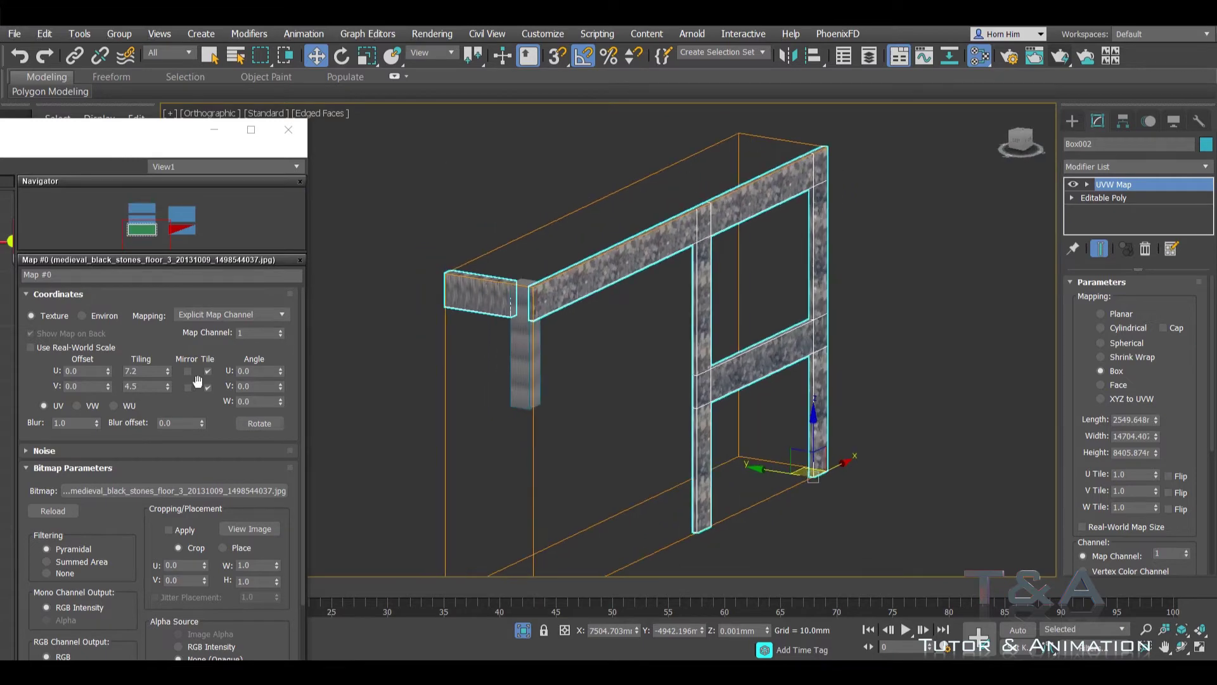
Step: Orbit around the beams and select the Editable Poly below the UVW Map
middle_click_drag(1026, 411, 568, 361, "alt")
scroll(632, 285, "up", 4)
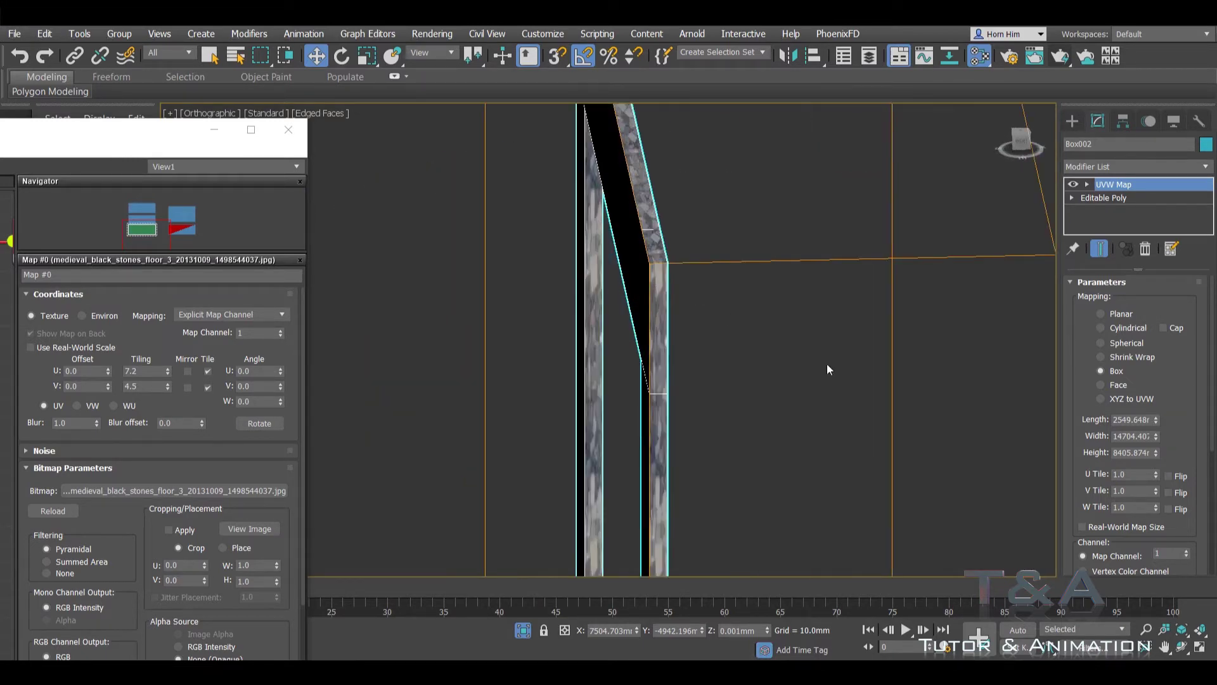
mouse_move(781, 341)
middle_mouse_down("alt")
mouse_move(705, 283)
mouse_move(781, 292)
mouse_move(899, 245)
middle_mouse_up("alt")
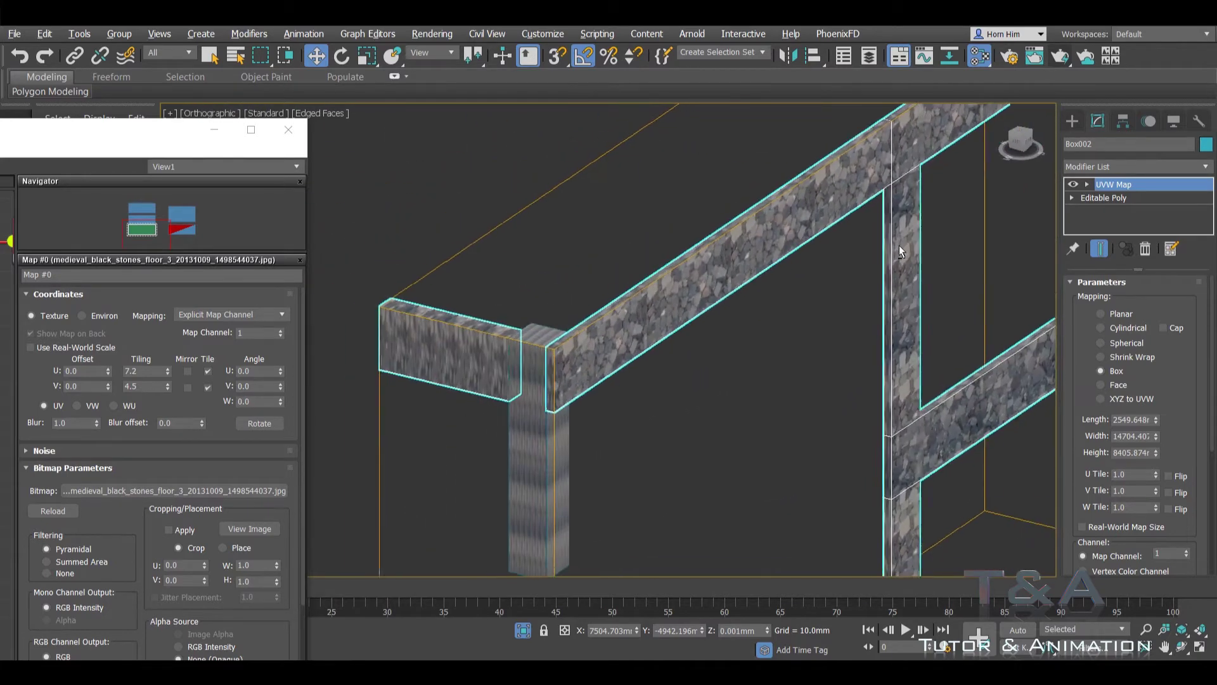
scroll(513, 332, "down", 3)
scroll(627, 311, "down", 2)
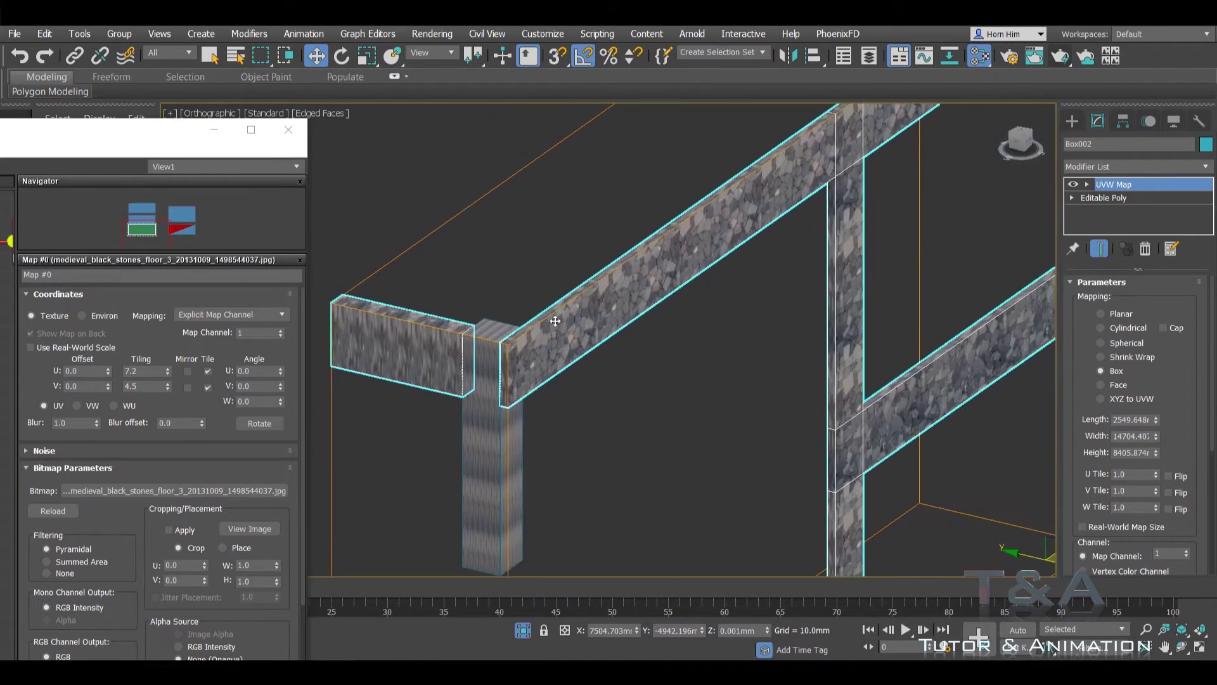
scroll(755, 277, "down", 2)
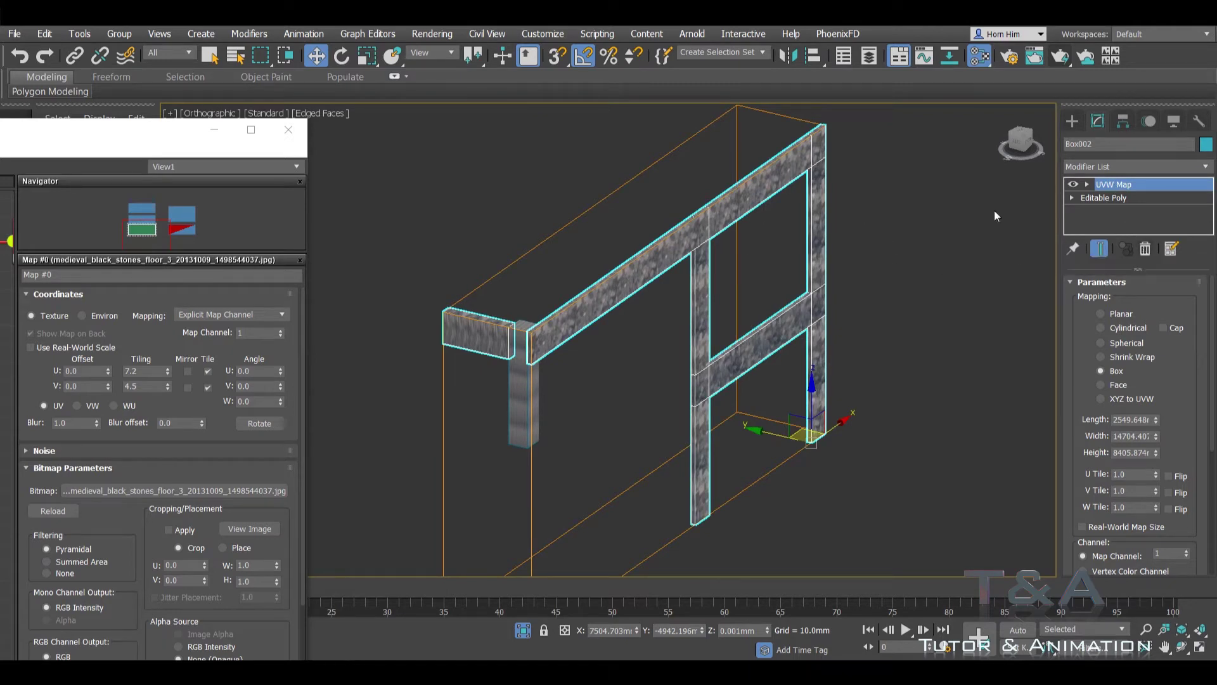
left_click(1089, 198)
Step: Enter Element mode, select the short left block, then deselect it
left_click(1170, 300)
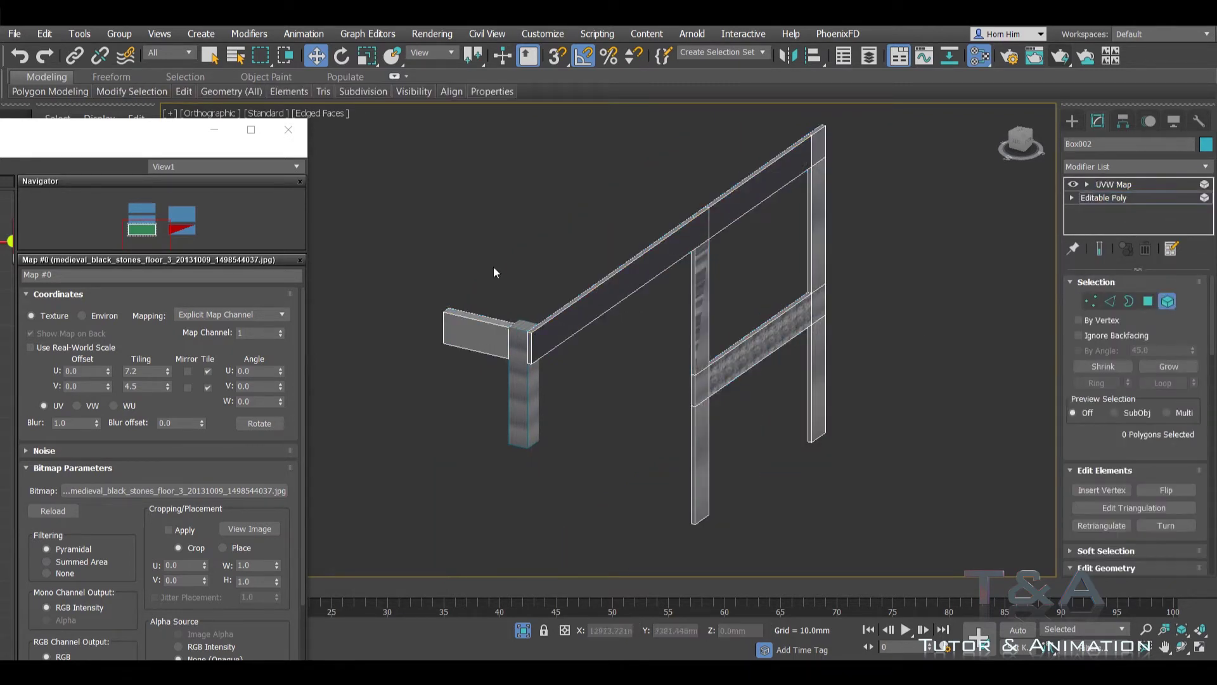
left_click(456, 342)
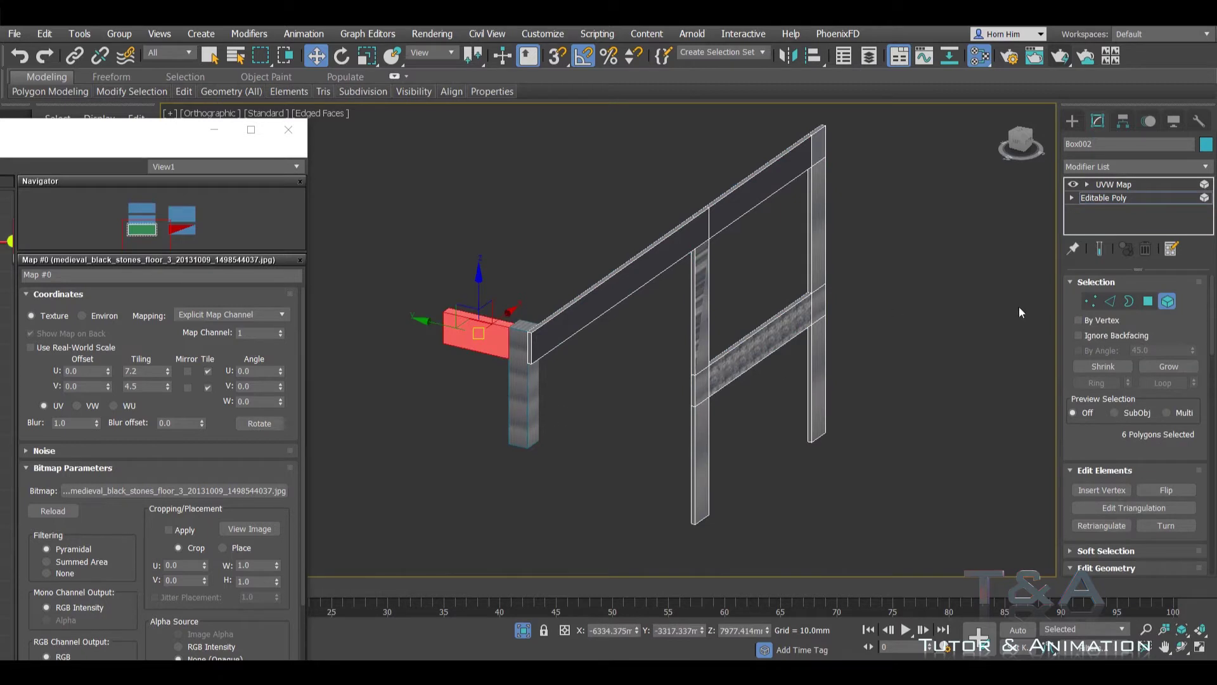
scroll(1097, 456, "down", 3)
scroll(1102, 437, "down", 3)
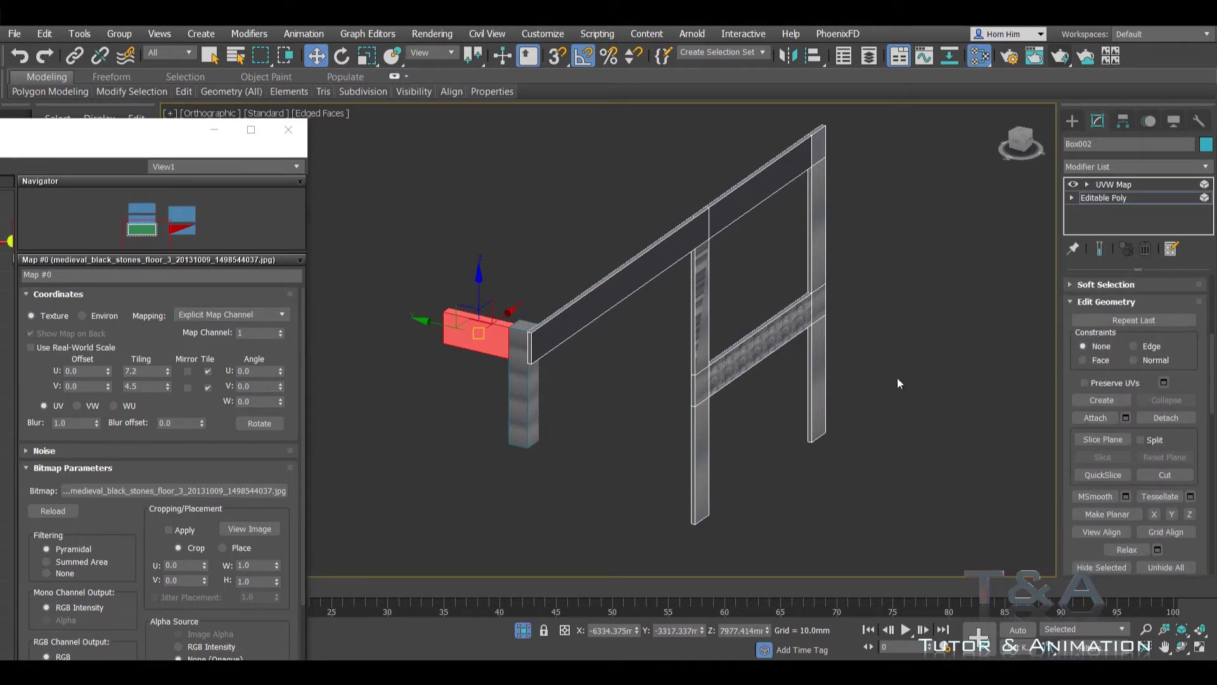
left_click(523, 392)
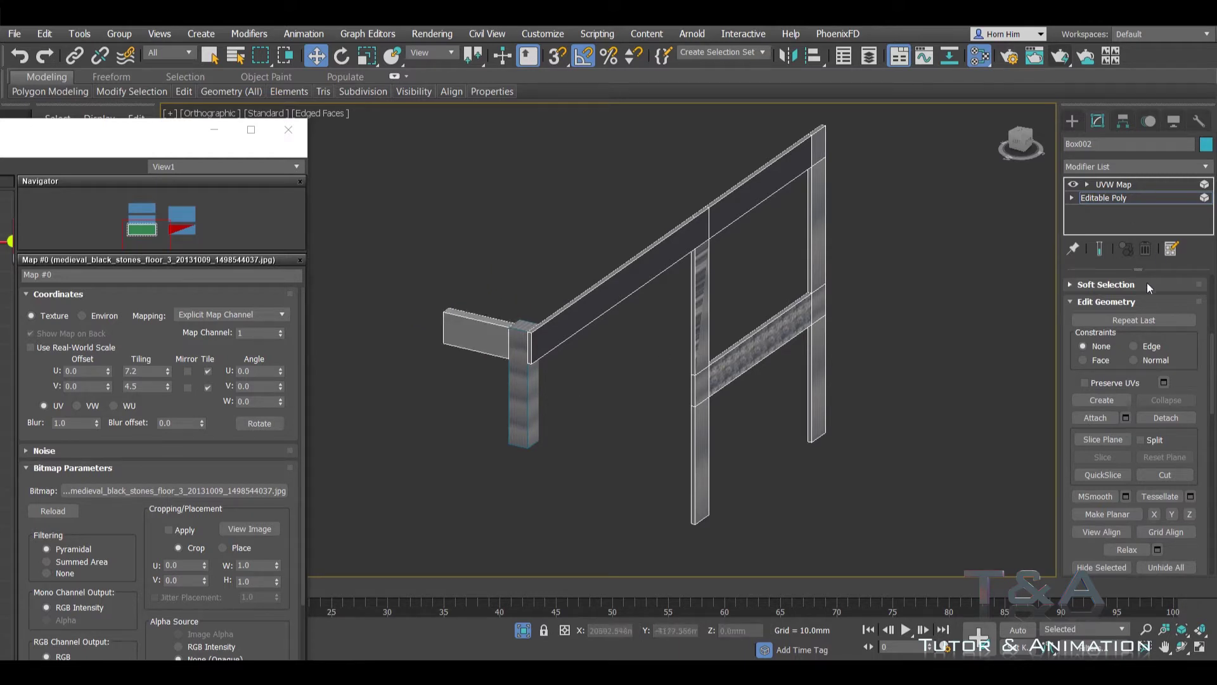
scroll(1145, 284, "up", 1)
Step: Return to the UVW Map level and try moving the gizmo, undoing it
left_click(1071, 198)
scroll(1114, 212, "down", 1)
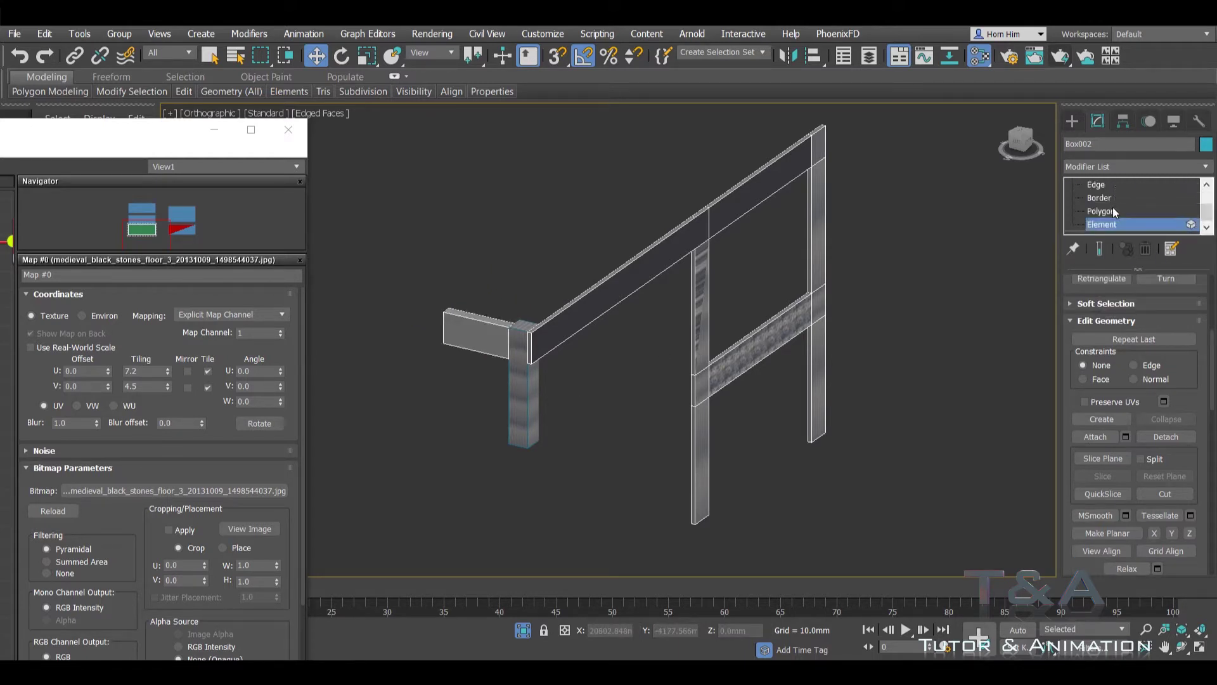
left_click(1105, 226)
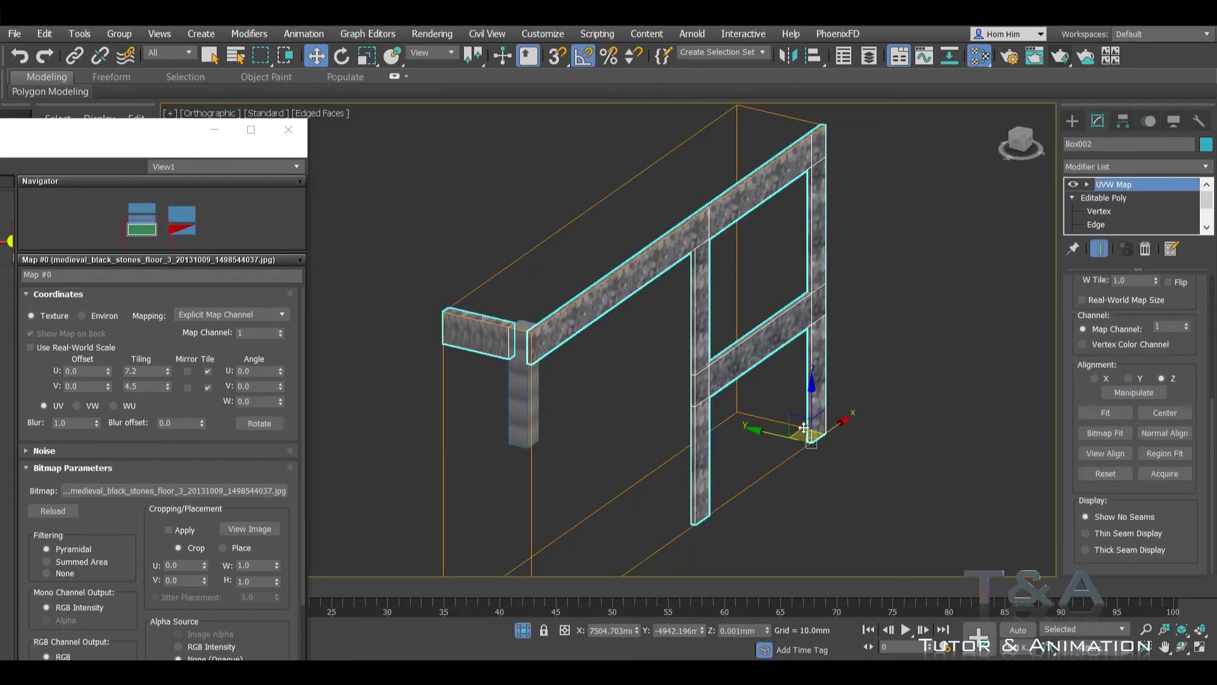
left_click_drag(804, 426, 881, 342)
key("ctrl+z")
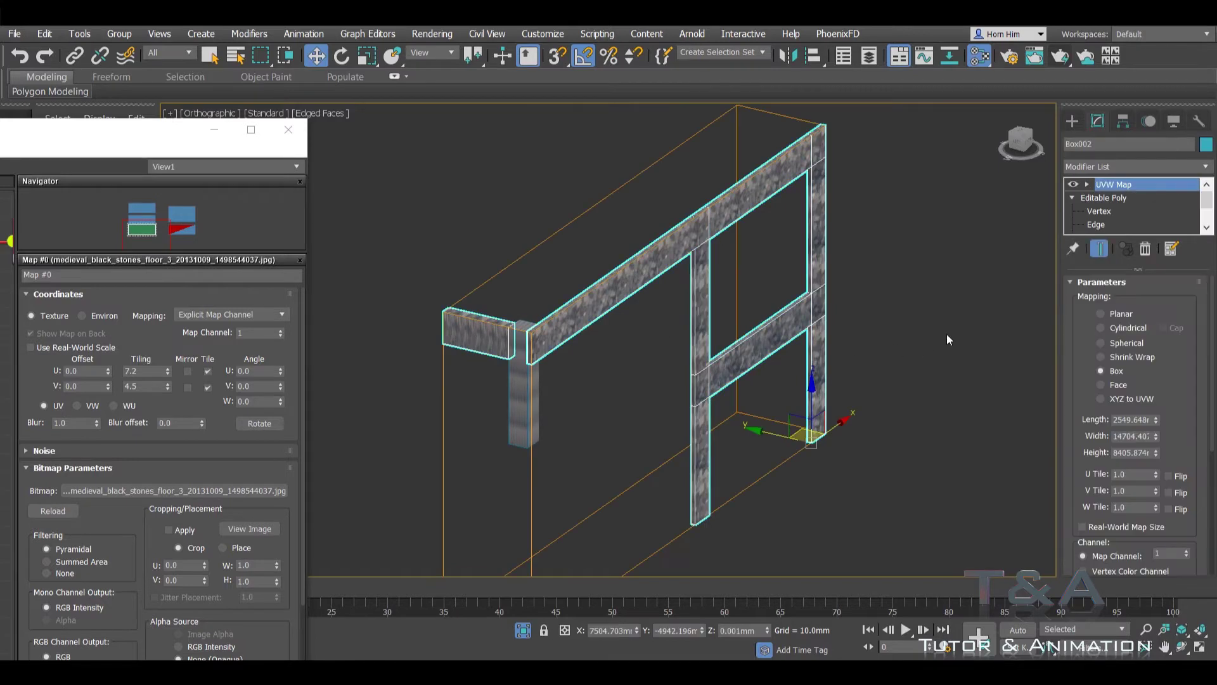
scroll(1101, 221, "down", 1)
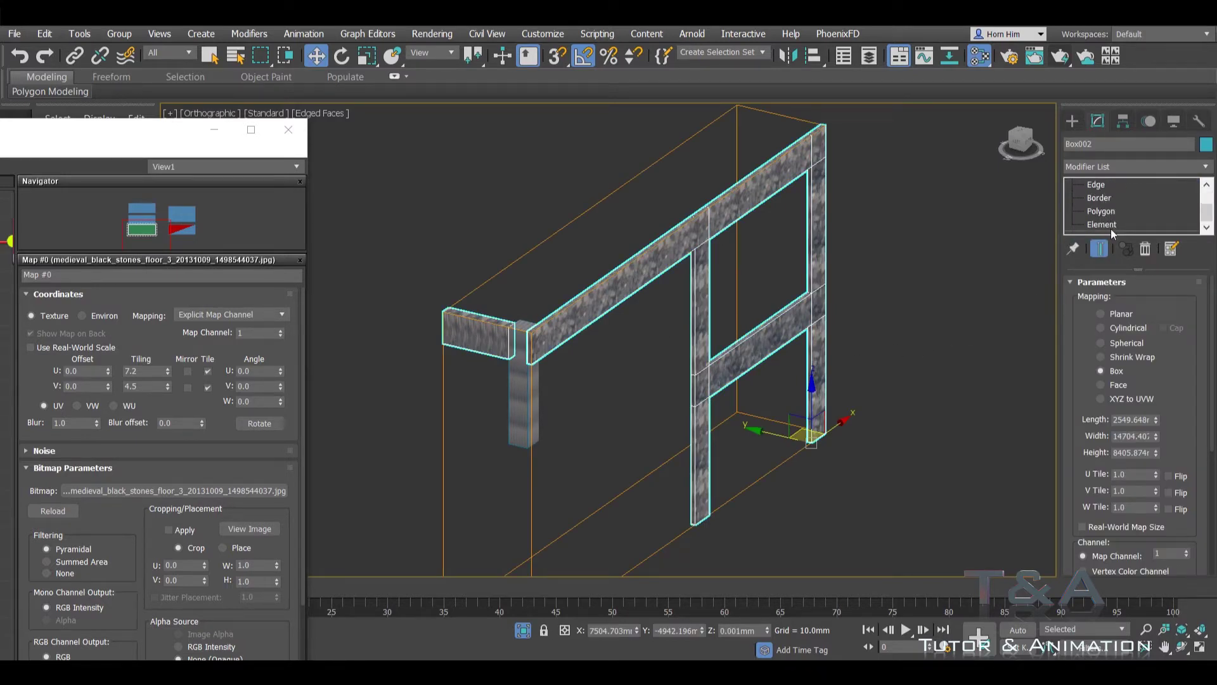
Step: Detach the railing's short end block as Object024 and exit Element level
left_click(1102, 224)
left_click(472, 335)
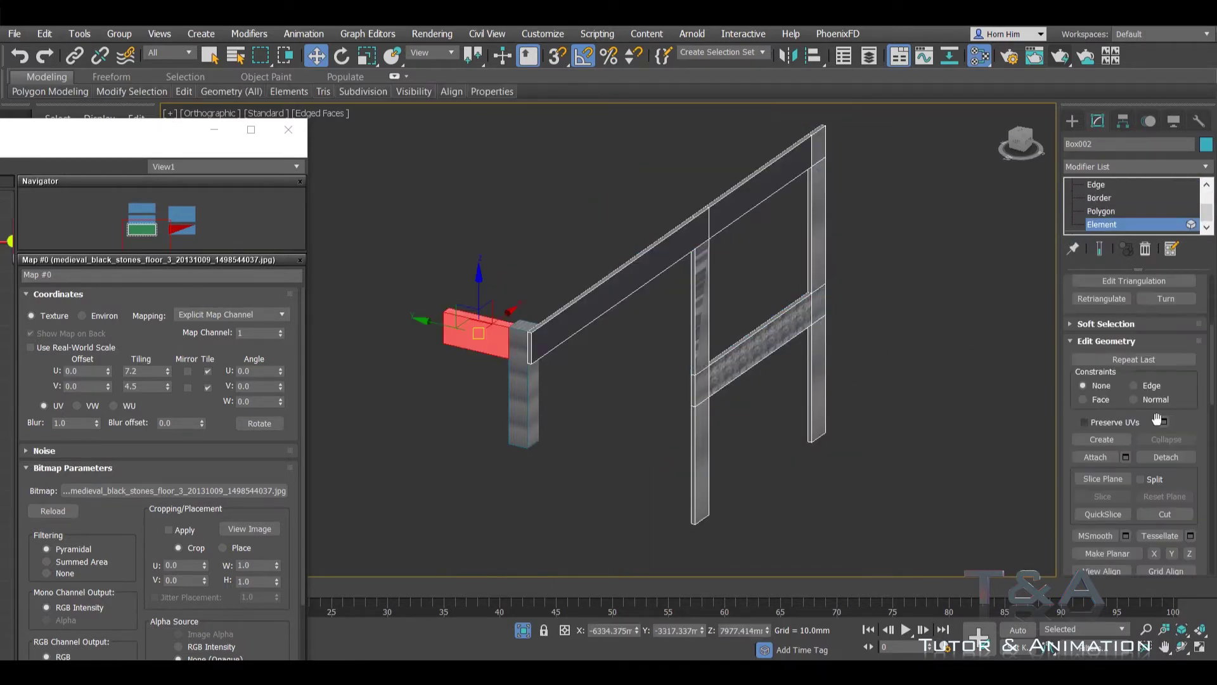
scroll(1157, 419, "down", 1)
left_click(1166, 438)
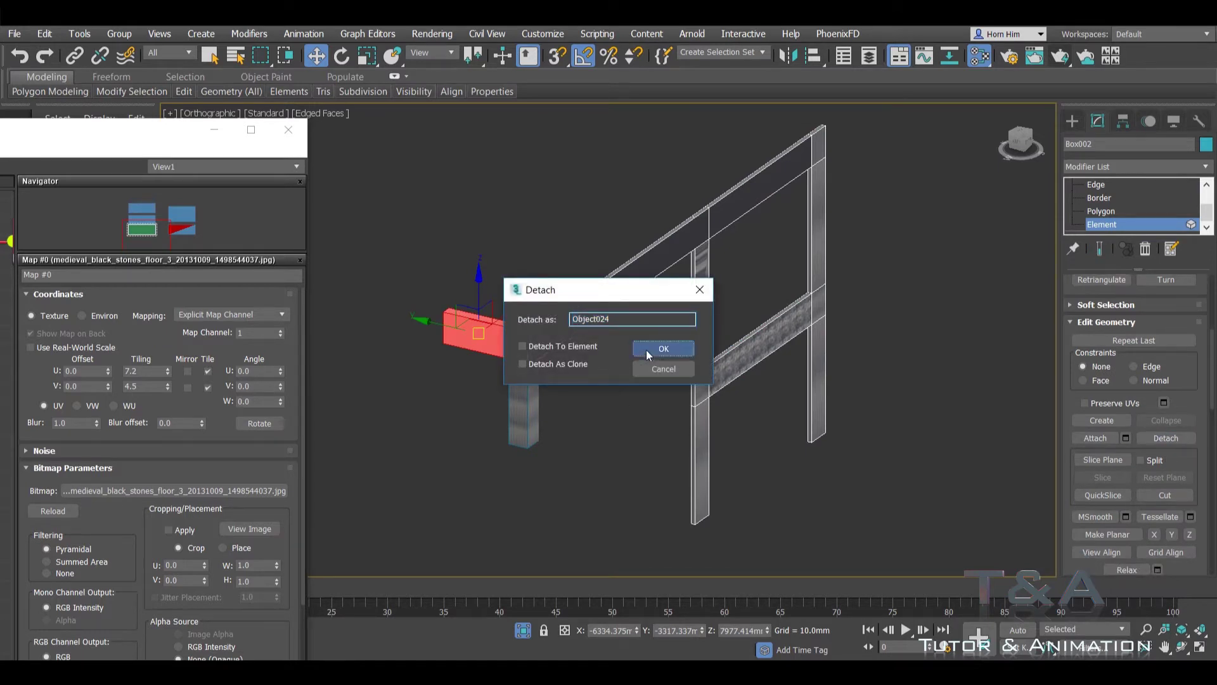
left_click(645, 349)
left_click(1122, 225)
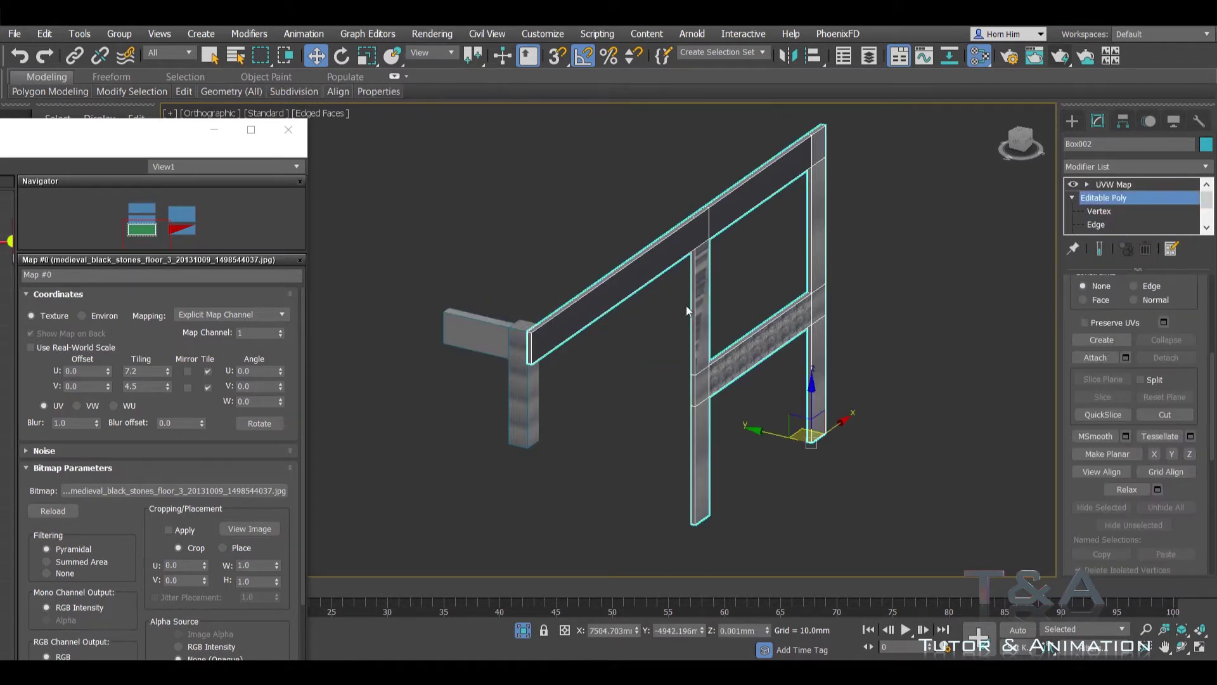
mouse_move(753, 307)
middle_mouse_down("alt")
mouse_move(767, 289)
mouse_move(674, 298)
mouse_move(740, 386)
middle_mouse_up("alt")
left_click(1113, 184)
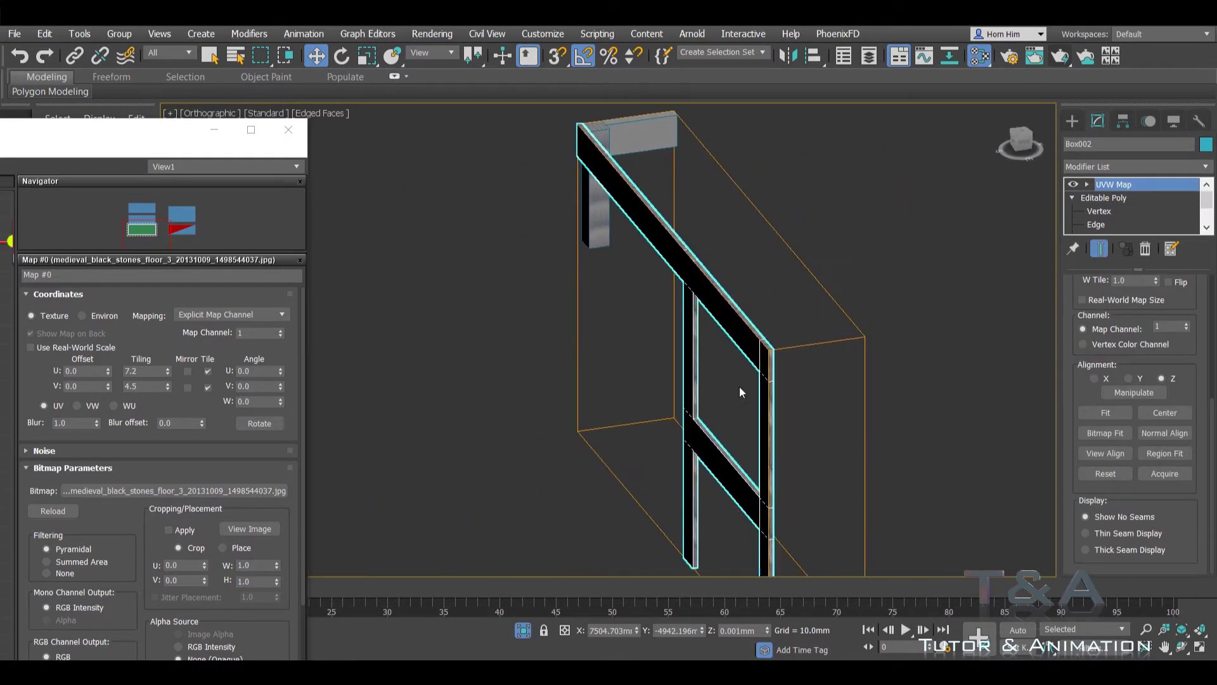
scroll(831, 350, "up", 5)
scroll(827, 350, "up", 2)
scroll(798, 332, "down", 2)
scroll(778, 316, "down", 4)
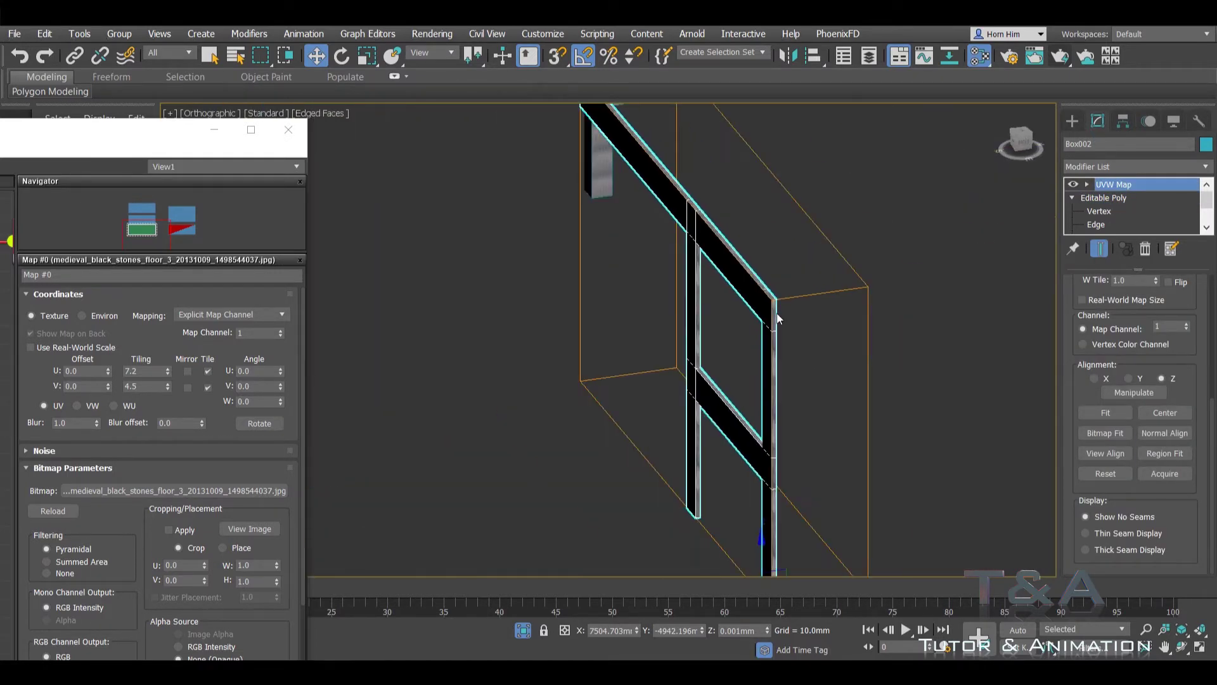
scroll(772, 306, "up", 2)
scroll(796, 300, "up", 3)
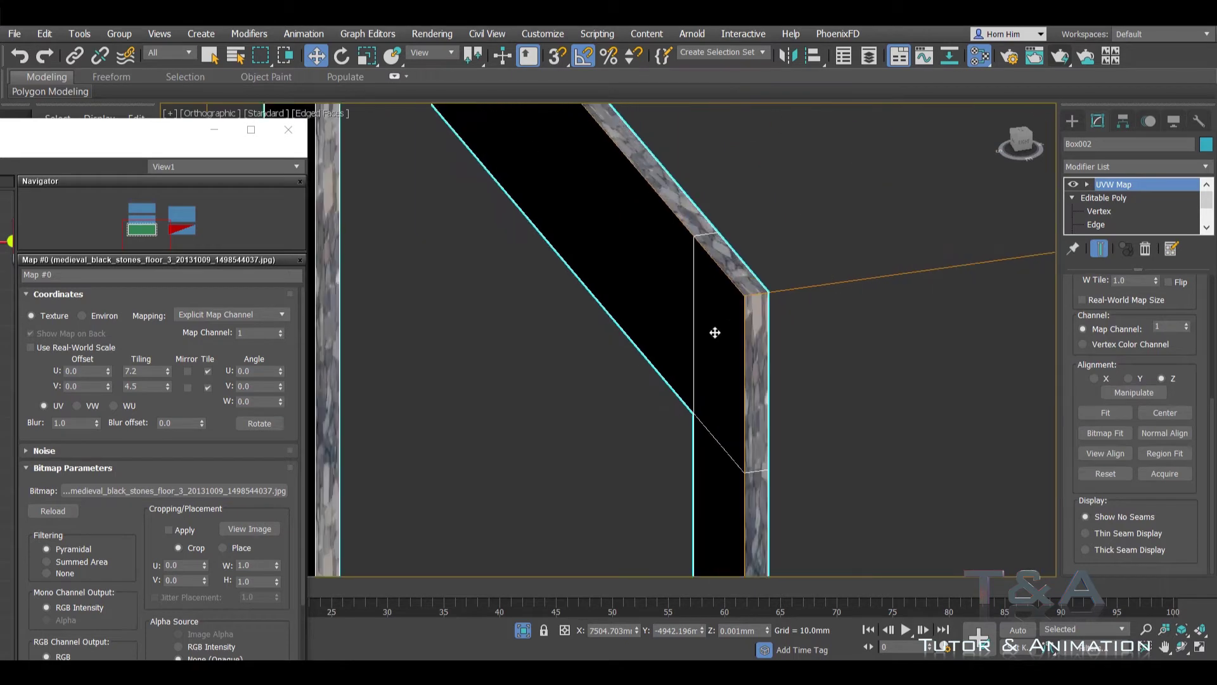
scroll(728, 331, "down", 3)
scroll(717, 327, "up", 3)
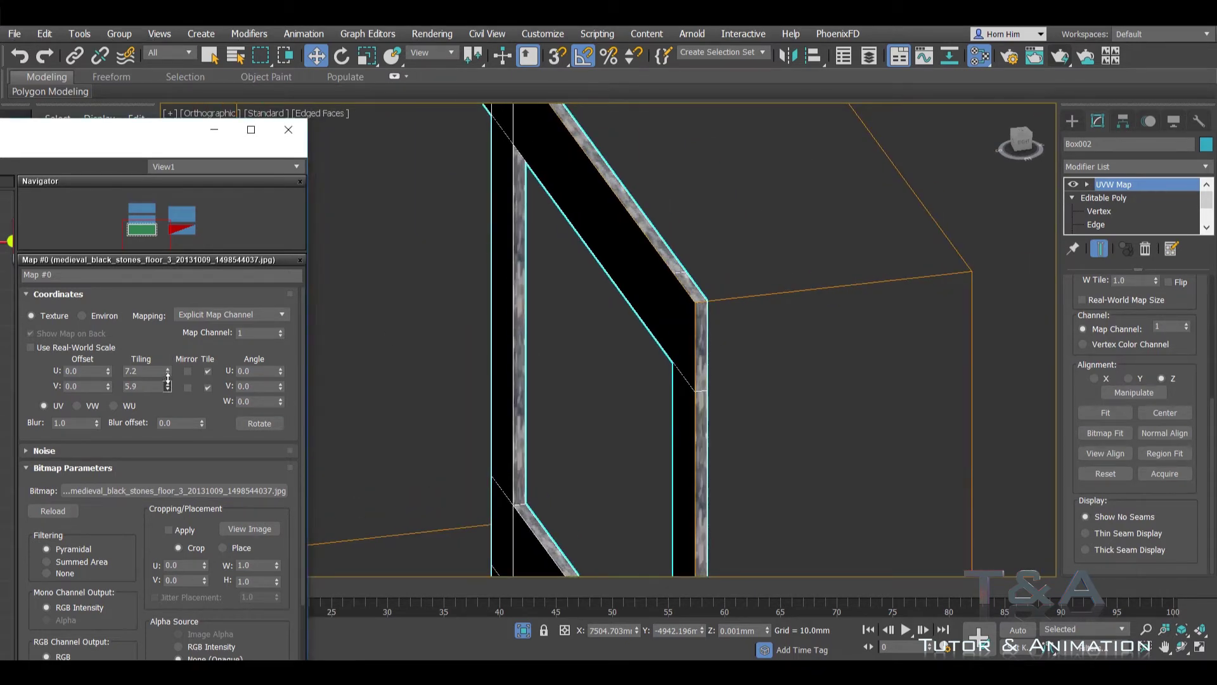
left_click_drag(168, 373, 169, 382)
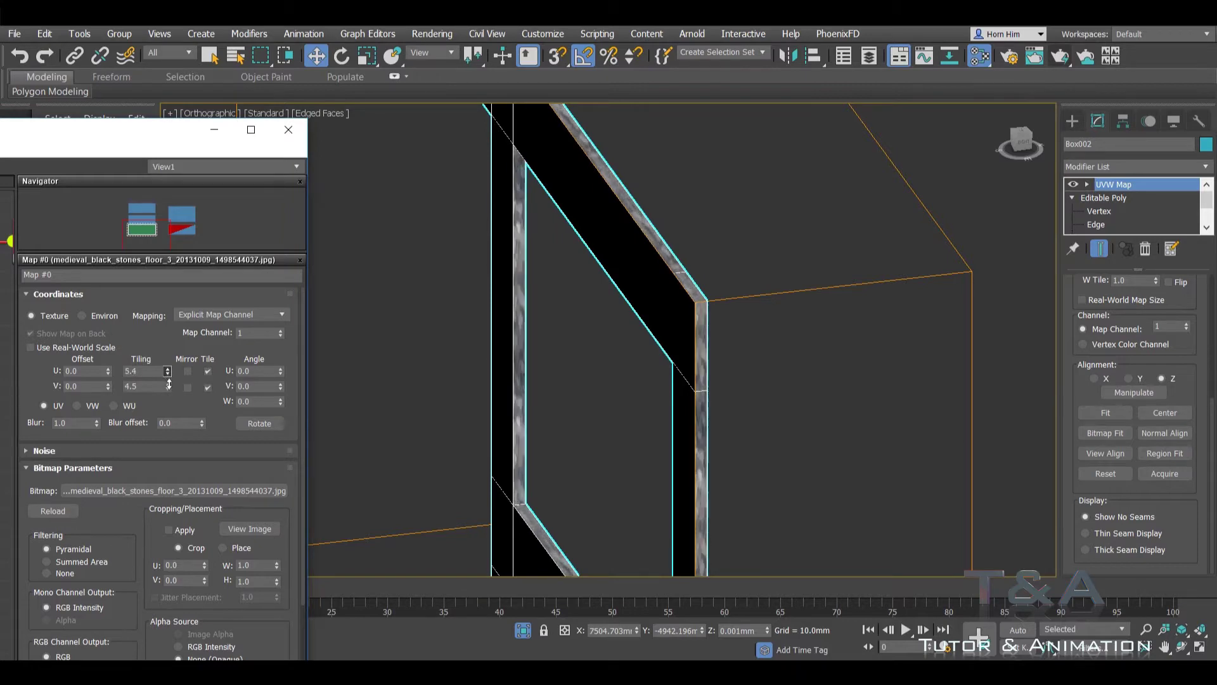
mouse_move(444, 349)
middle_mouse_down("alt")
mouse_move(828, 256)
mouse_move(672, 257)
mouse_move(705, 261)
middle_mouse_up("alt")
scroll(672, 262, "up", 5)
scroll(658, 264, "up", 3)
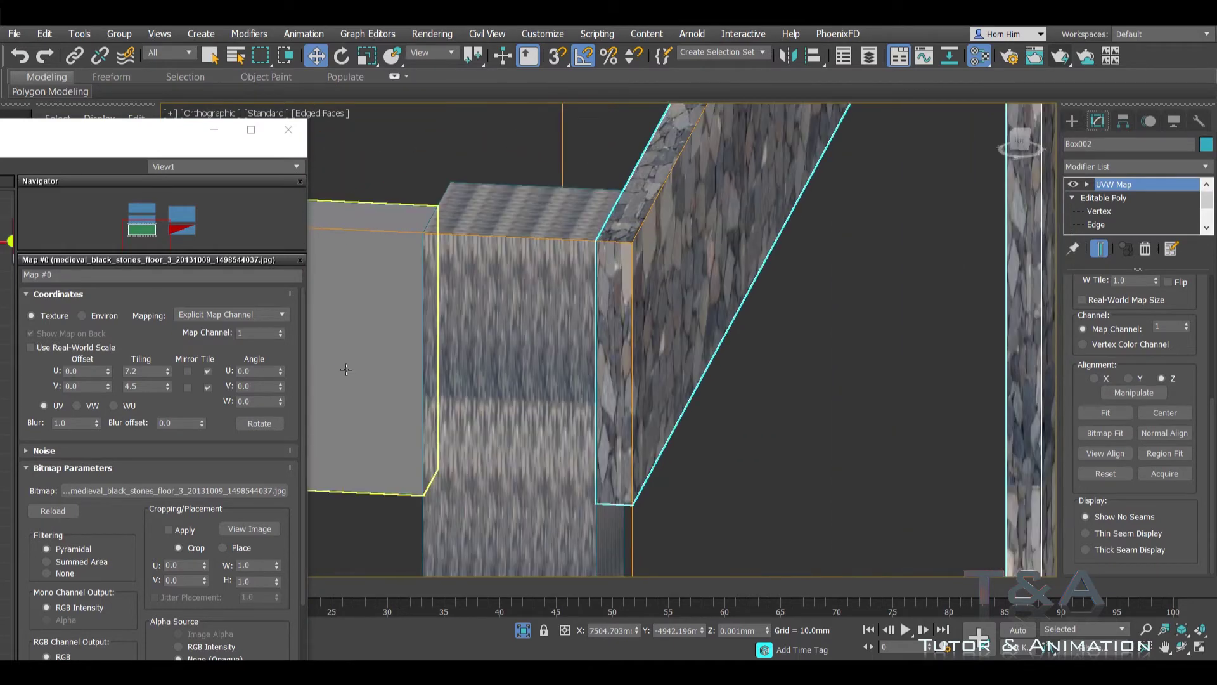
scroll(634, 310, "down", 5)
scroll(635, 311, "down", 3)
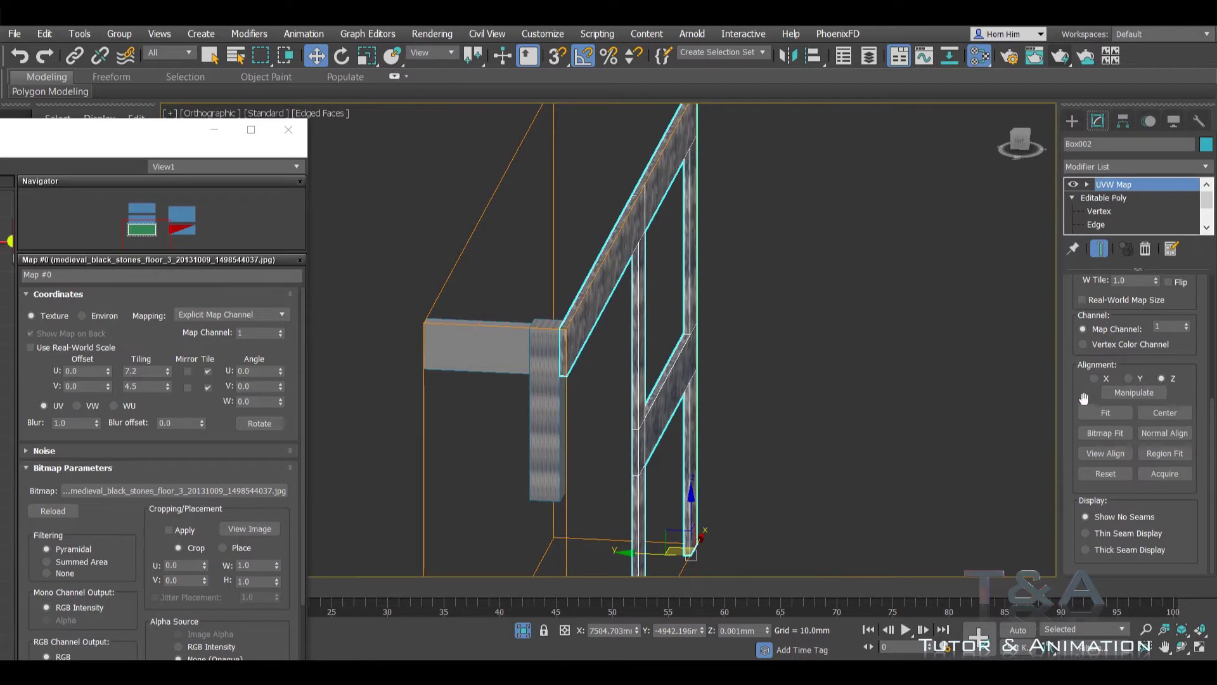
scroll(1084, 397, "up", 3)
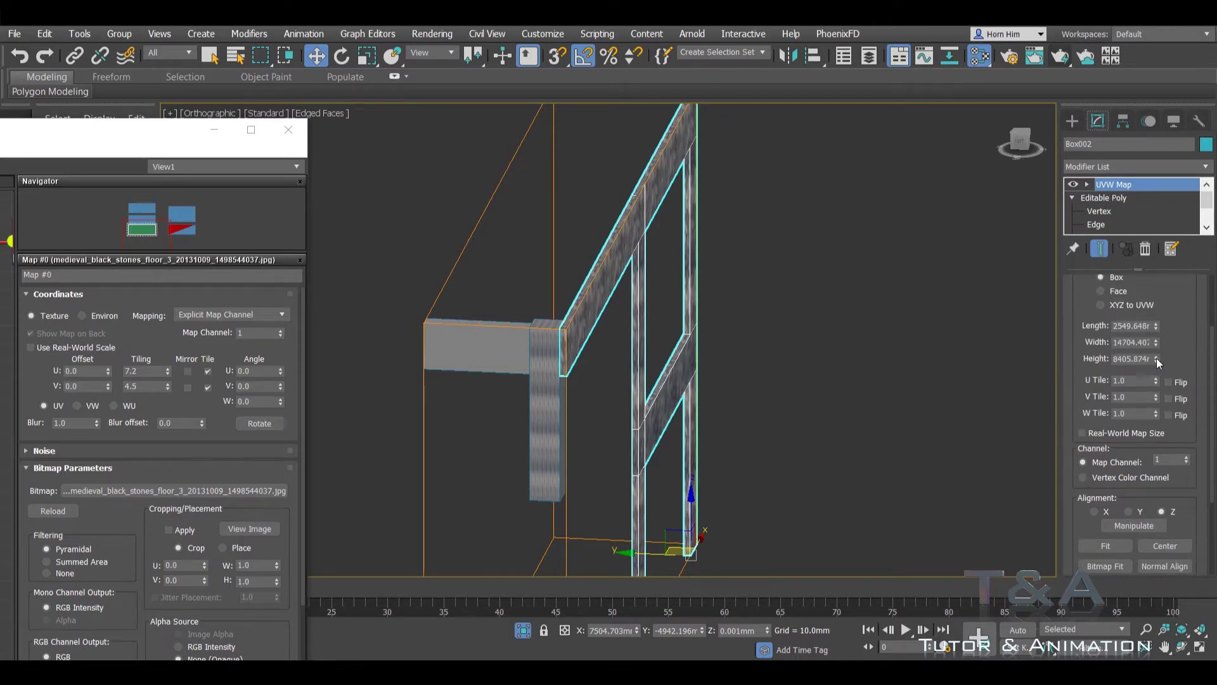
Step: Raise the wall frame's UVW Map length to 4028.444
left_click_drag(1157, 358, 1158, 289)
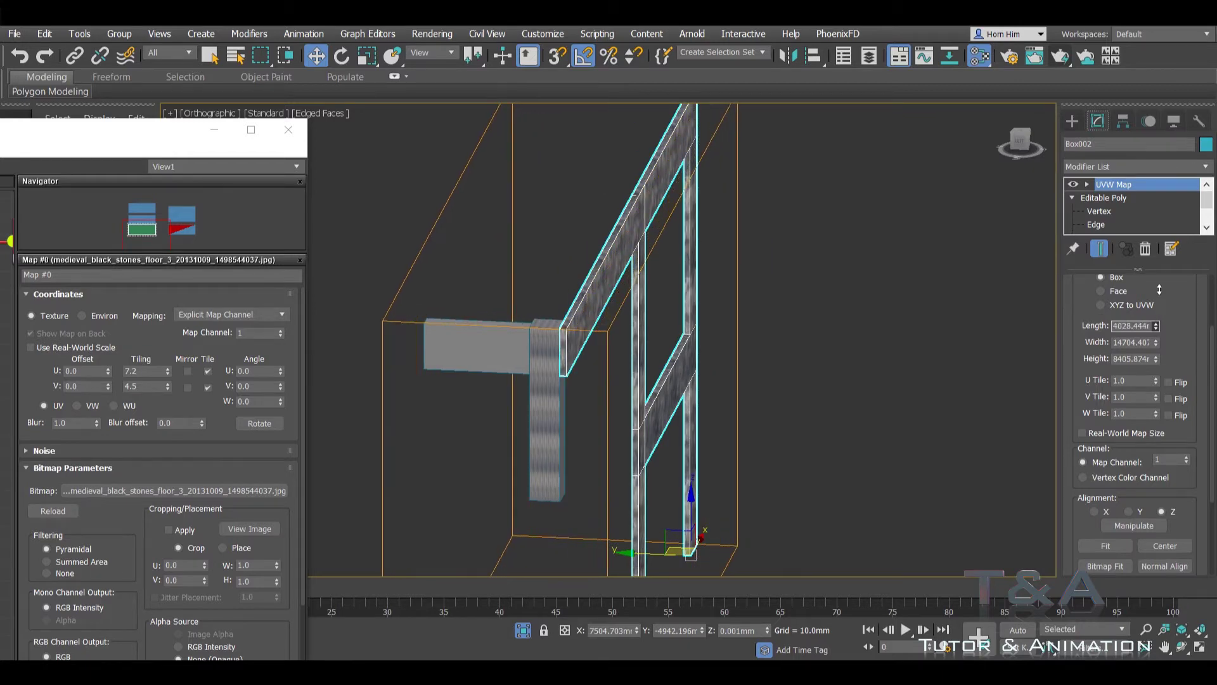
scroll(578, 331, "up", 3)
scroll(611, 338, "up", 4)
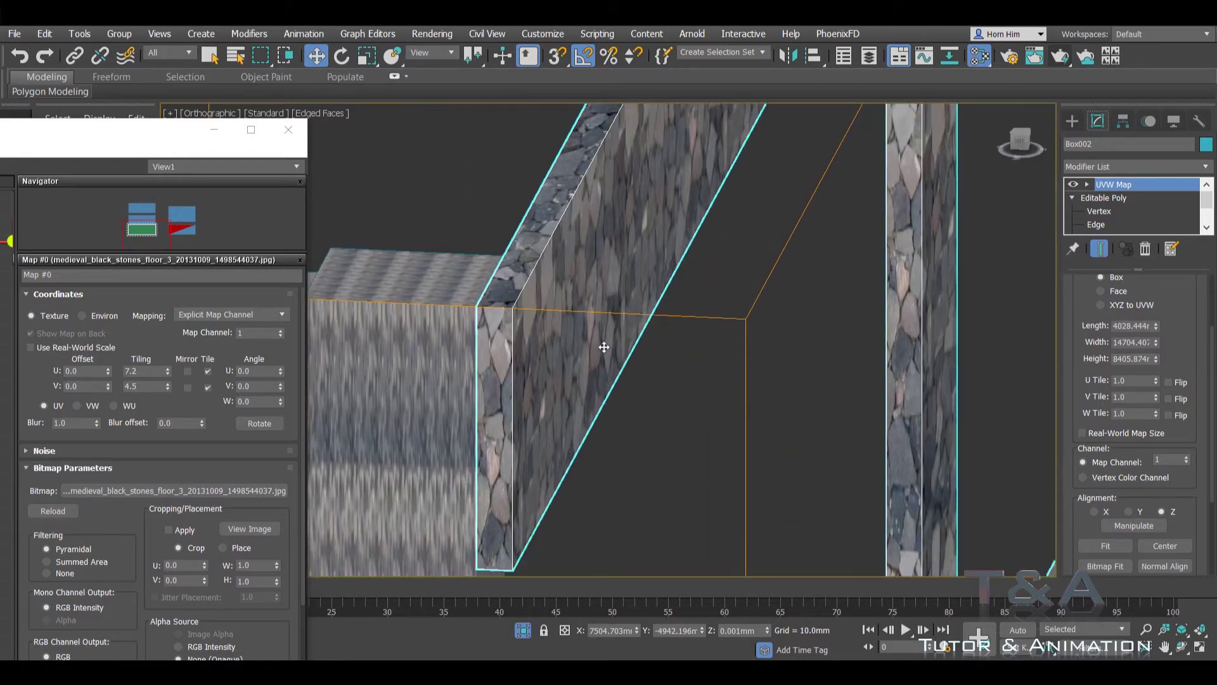
scroll(604, 346, "down", 5)
scroll(629, 283, "up", 4)
scroll(670, 277, "down", 3)
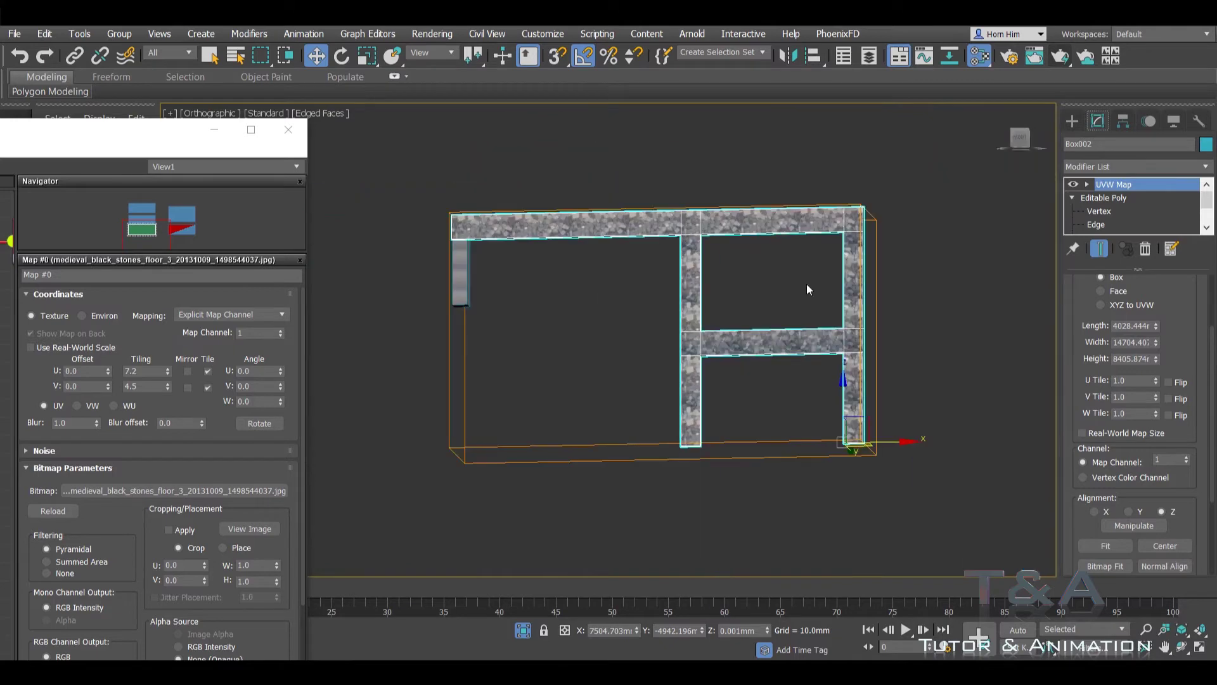
Step: Deselect the wall frame and move the Slate Material Editor aside to reveal the stone bitmap node
mouse_move(807, 284)
middle_mouse_down("alt")
mouse_move(684, 203)
mouse_move(511, 187)
middle_mouse_up("alt")
left_click(511, 188)
scroll(513, 226, "up", 3)
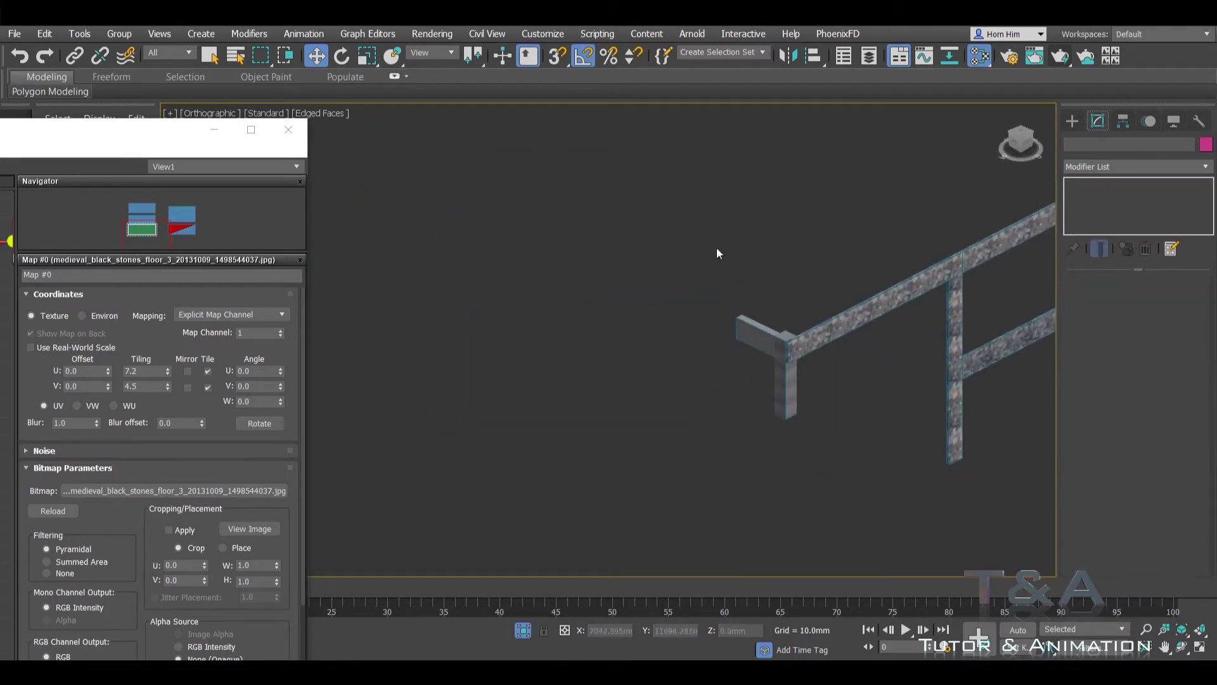
middle_click_drag(718, 253, 619, 211)
left_click_drag(127, 134, 409, 124)
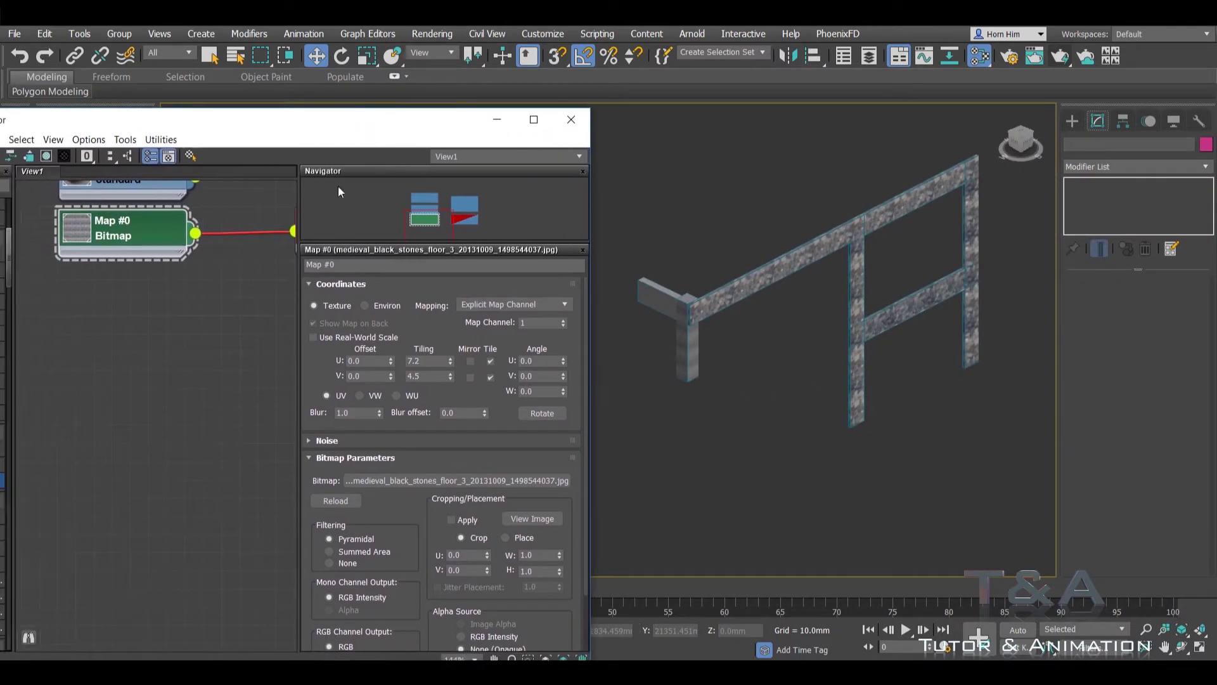
Step: Clone Map #0 with its material into Map #1 and Material #16, then drag Material #15 toward Object024
scroll(339, 191, "down", 1)
middle_click_drag(338, 191, 263, 223)
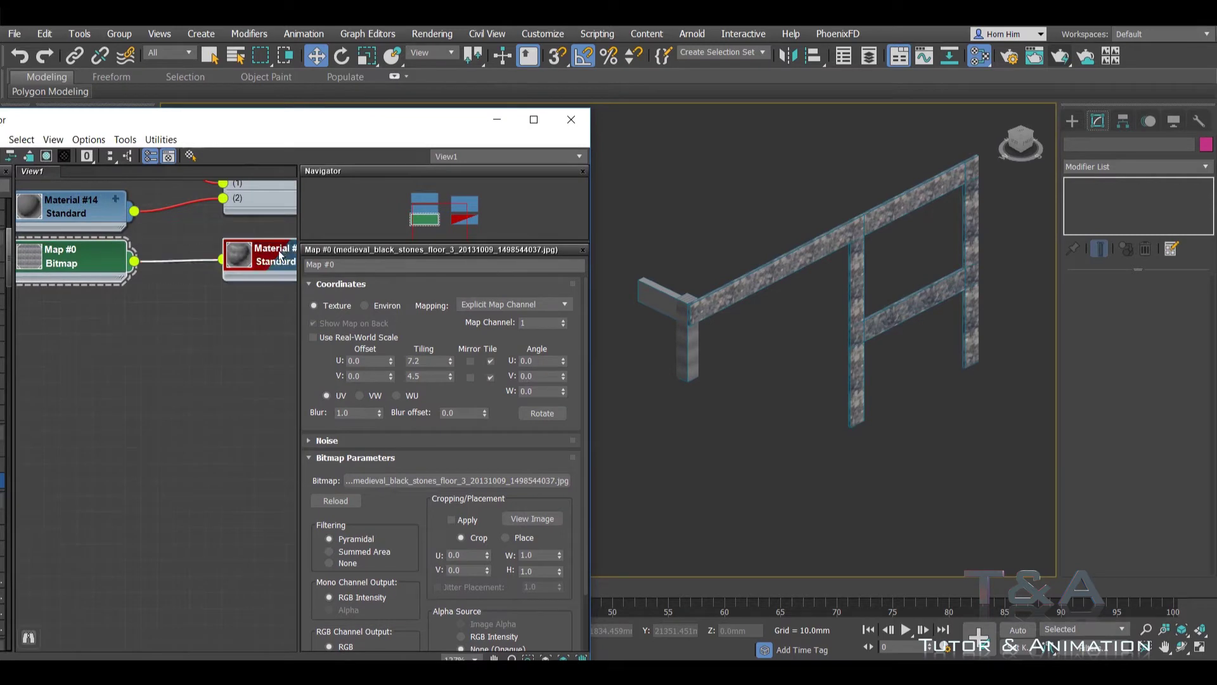
left_click_drag(282, 260, 278, 325, "shift")
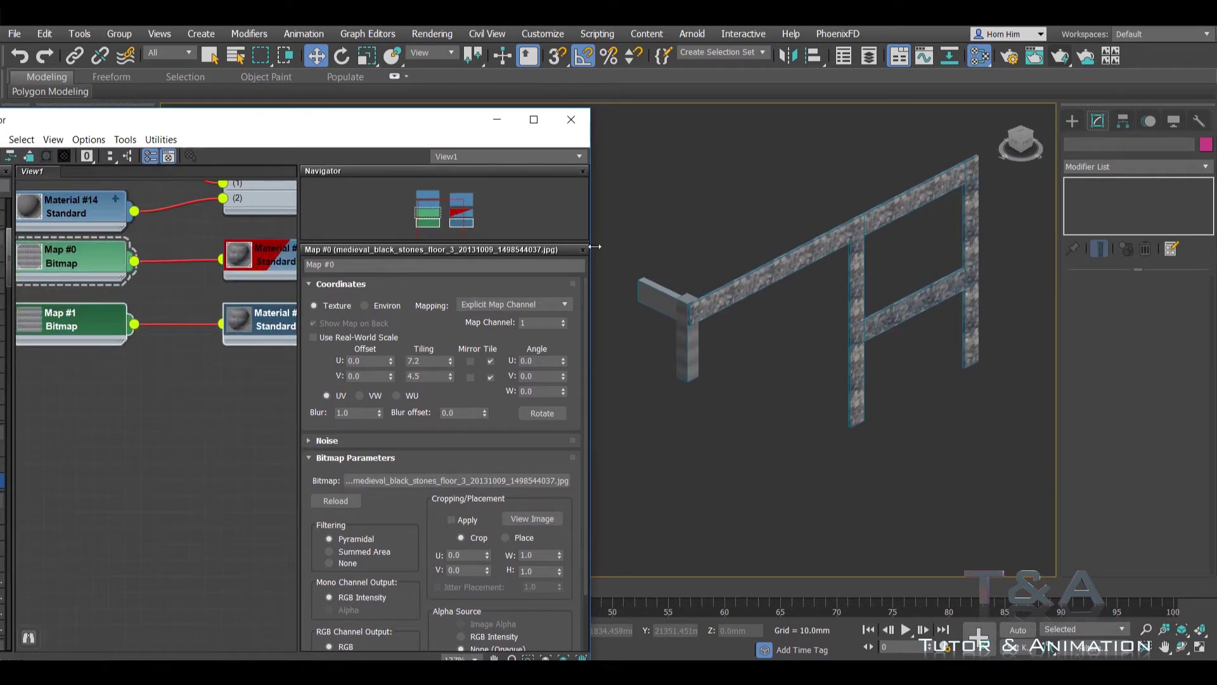
middle_click_drag(347, 264, 249, 298)
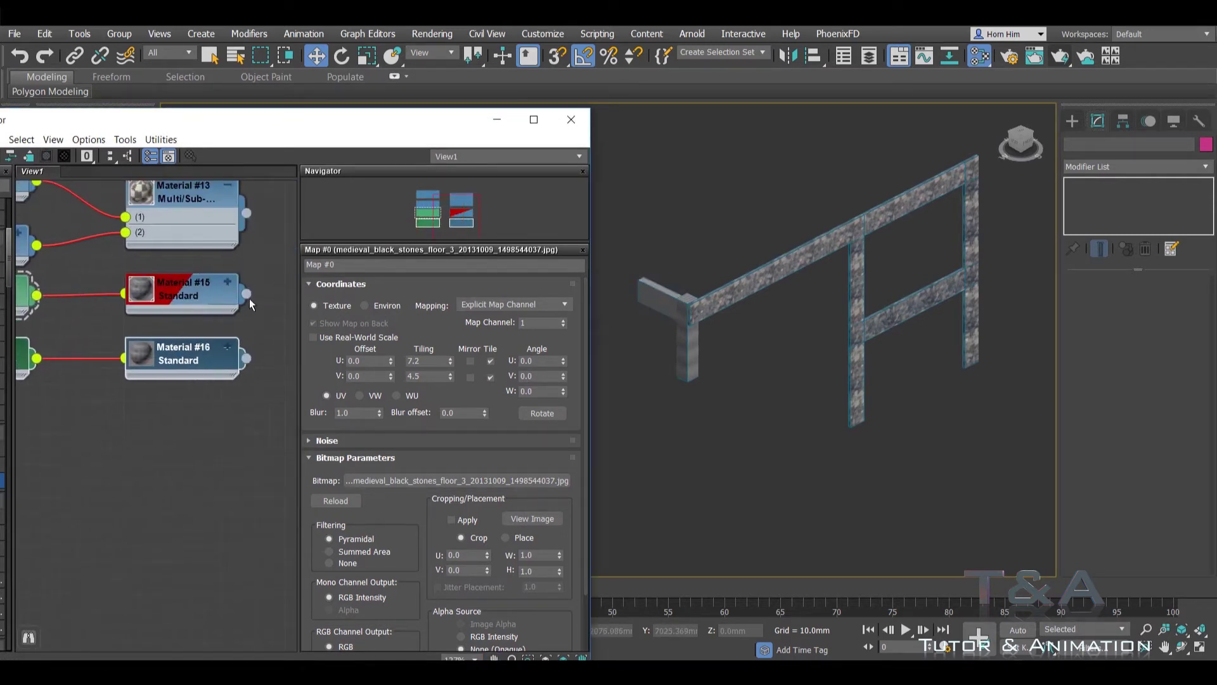
left_click_drag(247, 363, 645, 304)
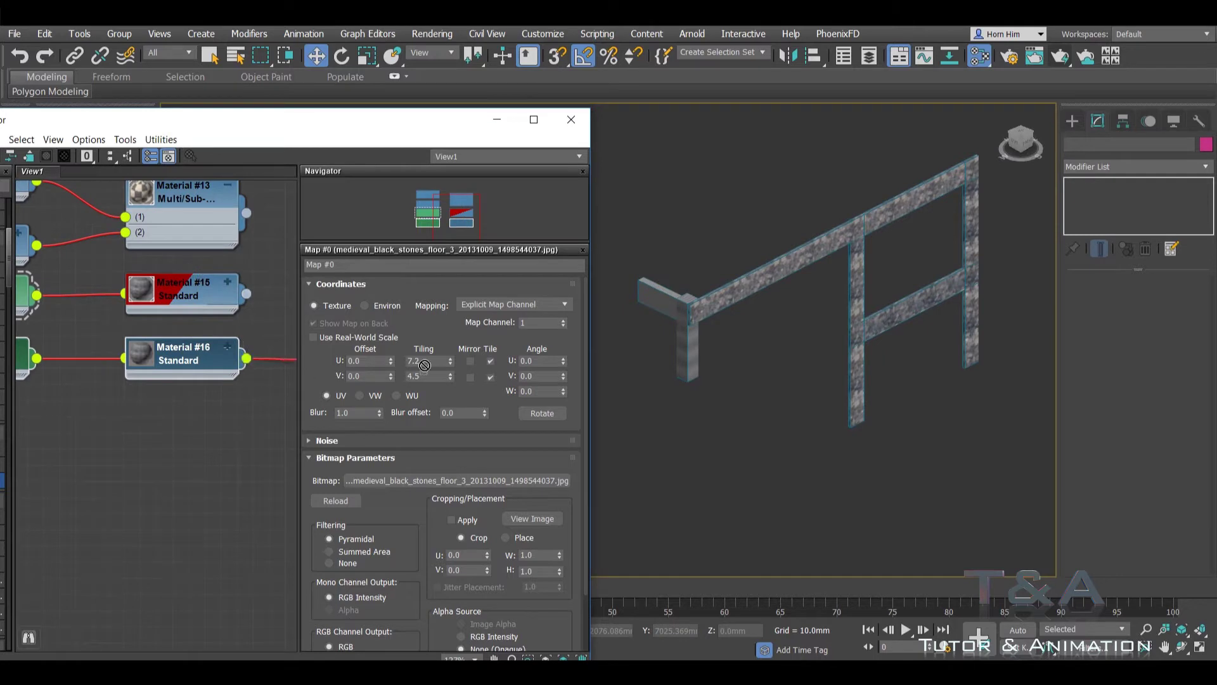
mouse_move(248, 294)
left_mouse_down()
mouse_move(603, 323)
mouse_move(656, 305)
left_mouse_up()
Step: Apply Material #15 to Object024 and add a Box-projection UVW Map modifier
left_click(656, 305)
scroll(761, 301, "up", 5)
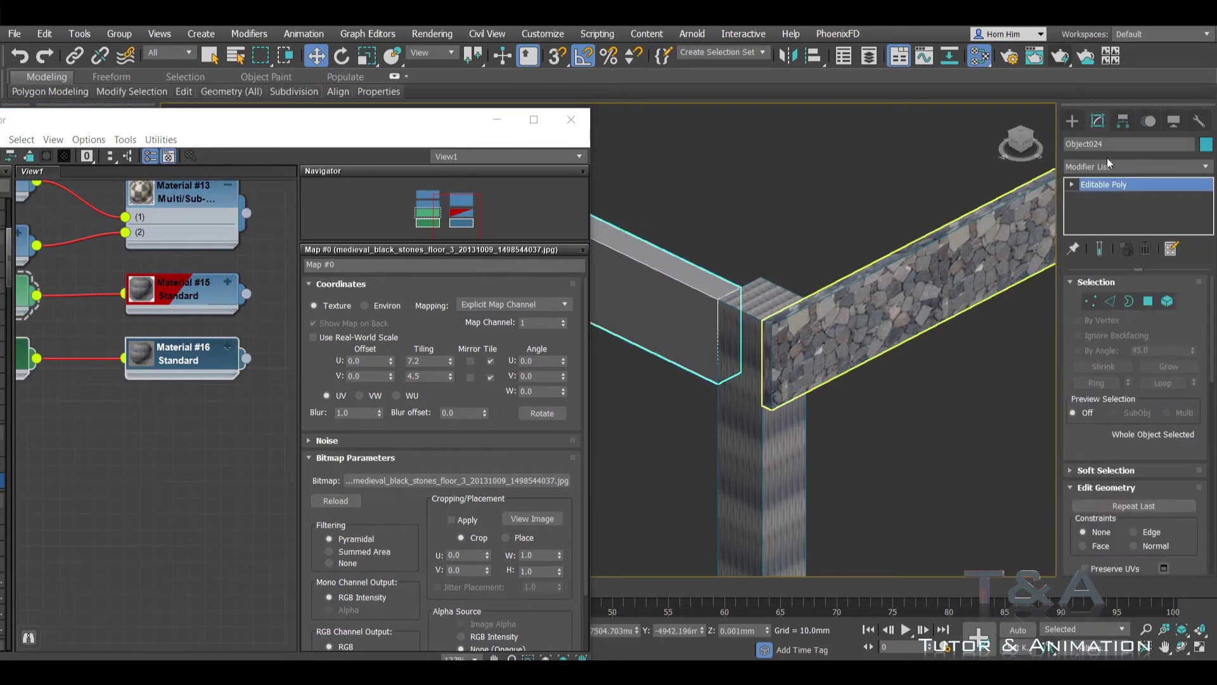
left_click(1138, 167)
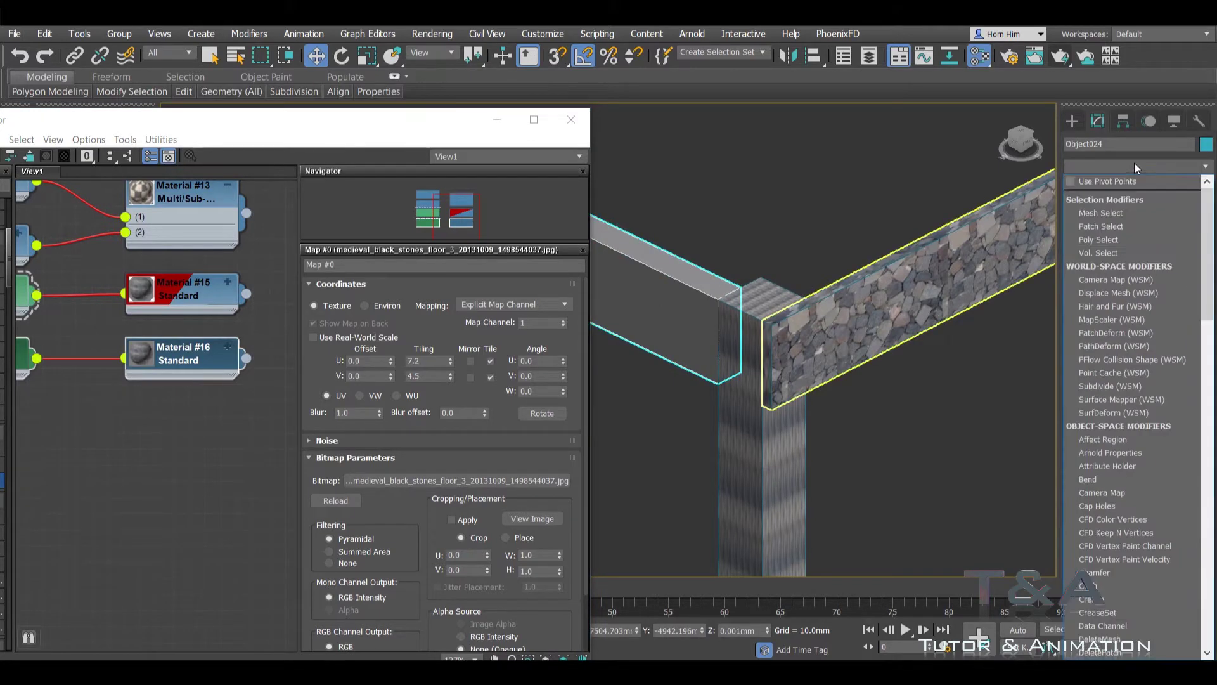
key("u")
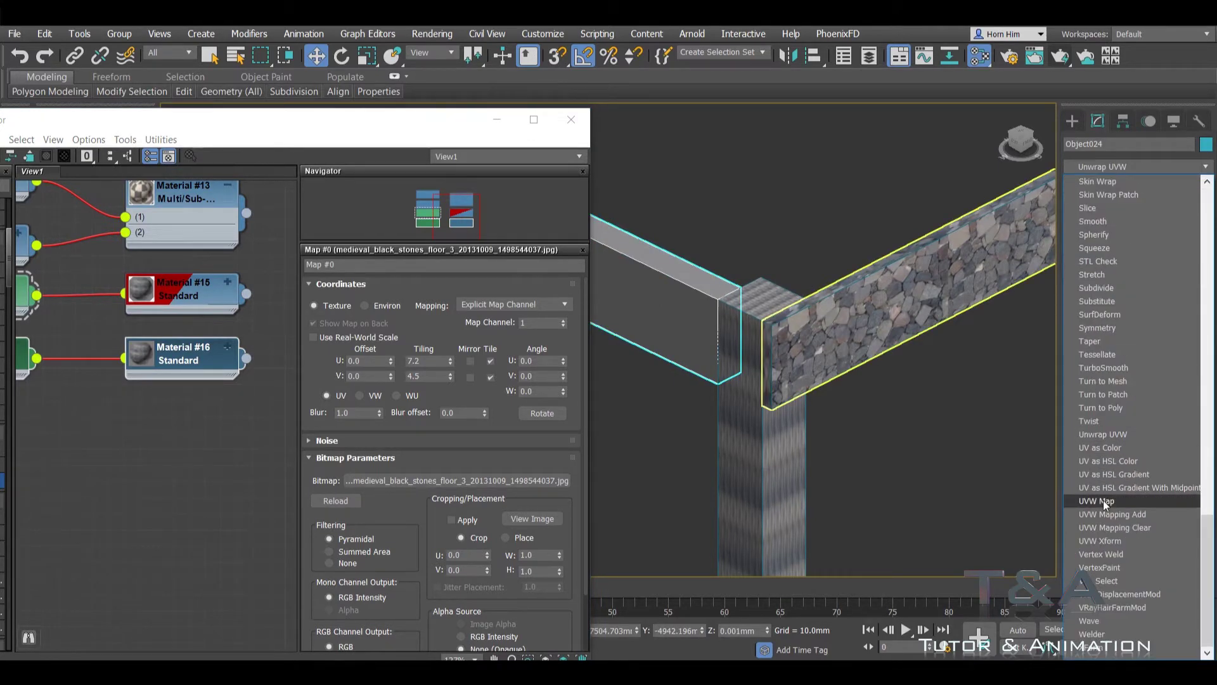
left_click(1103, 500)
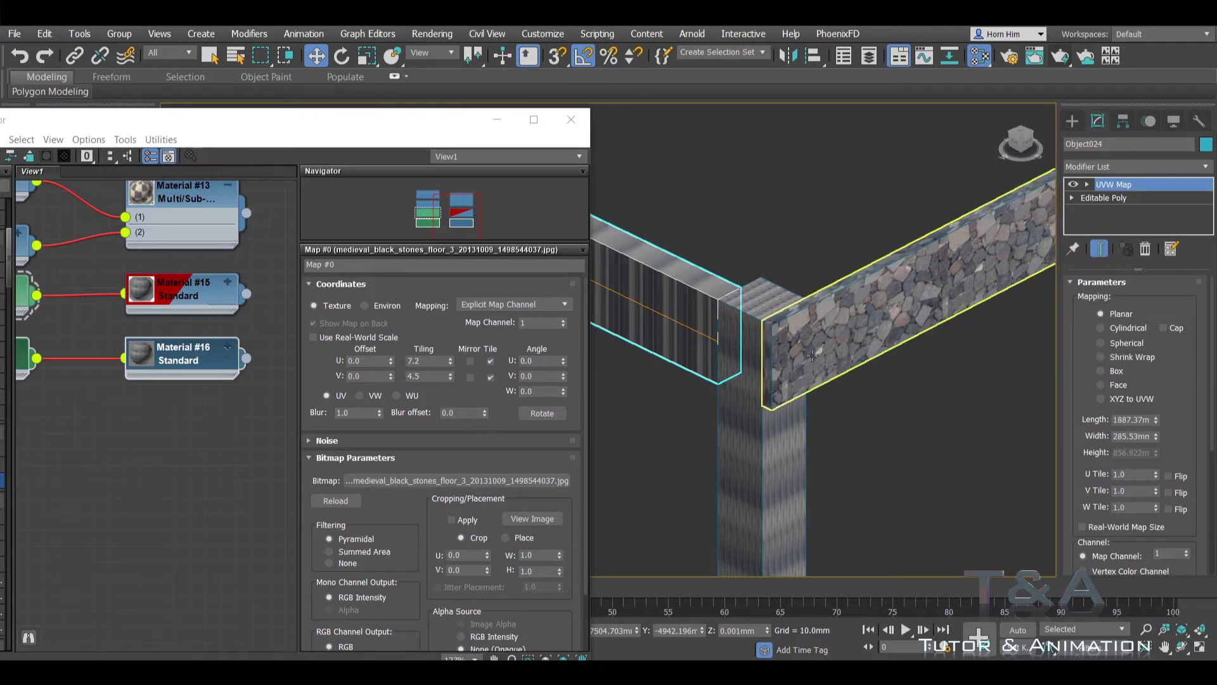
scroll(859, 360, "down", 3)
left_click(1114, 372)
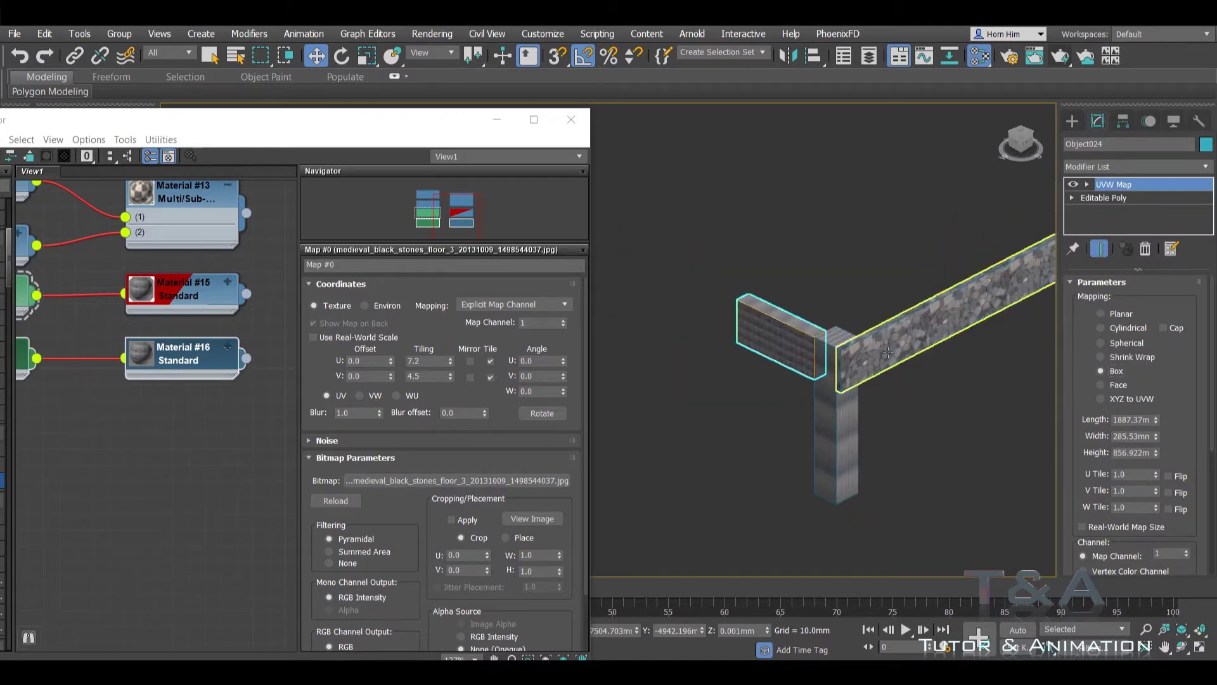
scroll(889, 331, "up", 3)
scroll(889, 331, "up", 3)
scroll(889, 331, "up", 3)
Step: Size Object024's UVW map to length 8675.86, width 13365.67 and height 10008.84
mouse_move(889, 331)
middle_mouse_down("alt")
mouse_move(714, 341)
mouse_move(856, 312)
middle_mouse_up("alt")
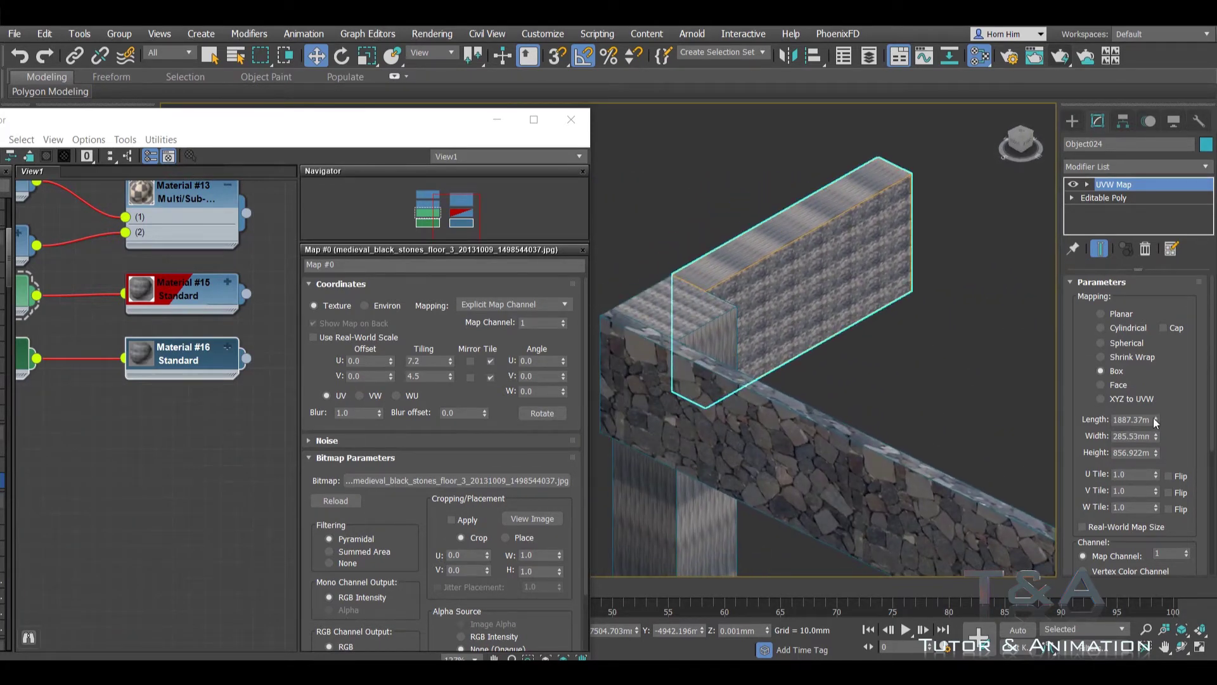
left_click_drag(1155, 423, 1157, 374)
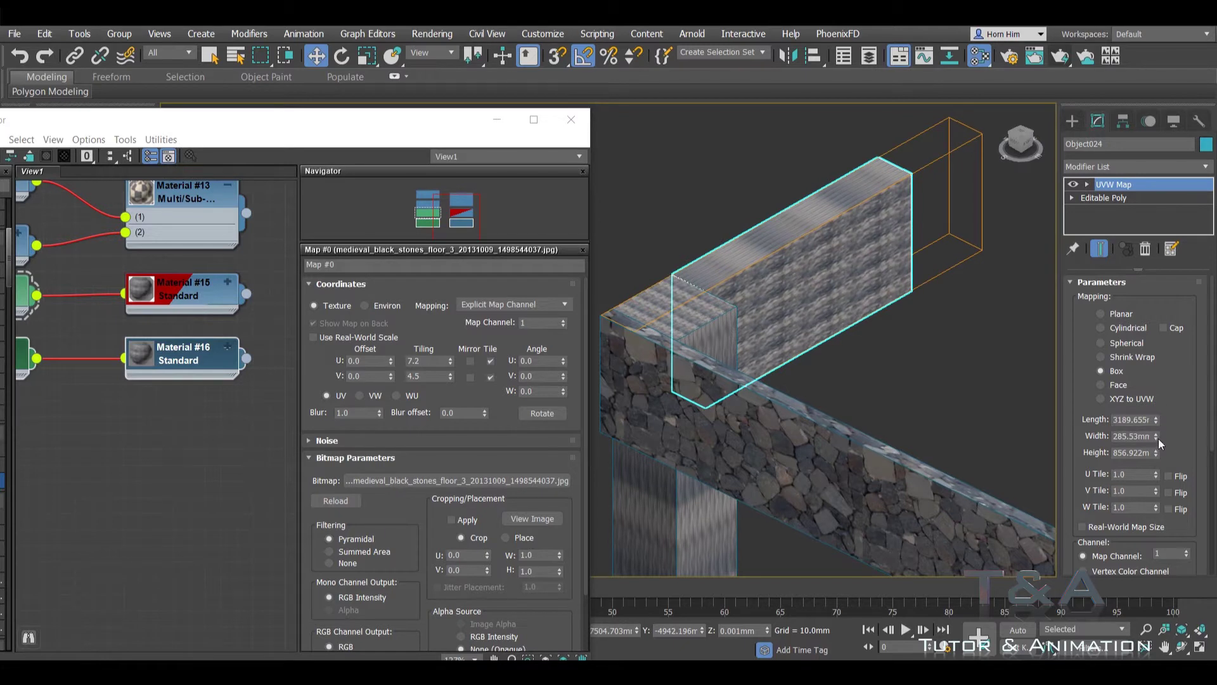
left_click_drag(1157, 438, 1158, 367)
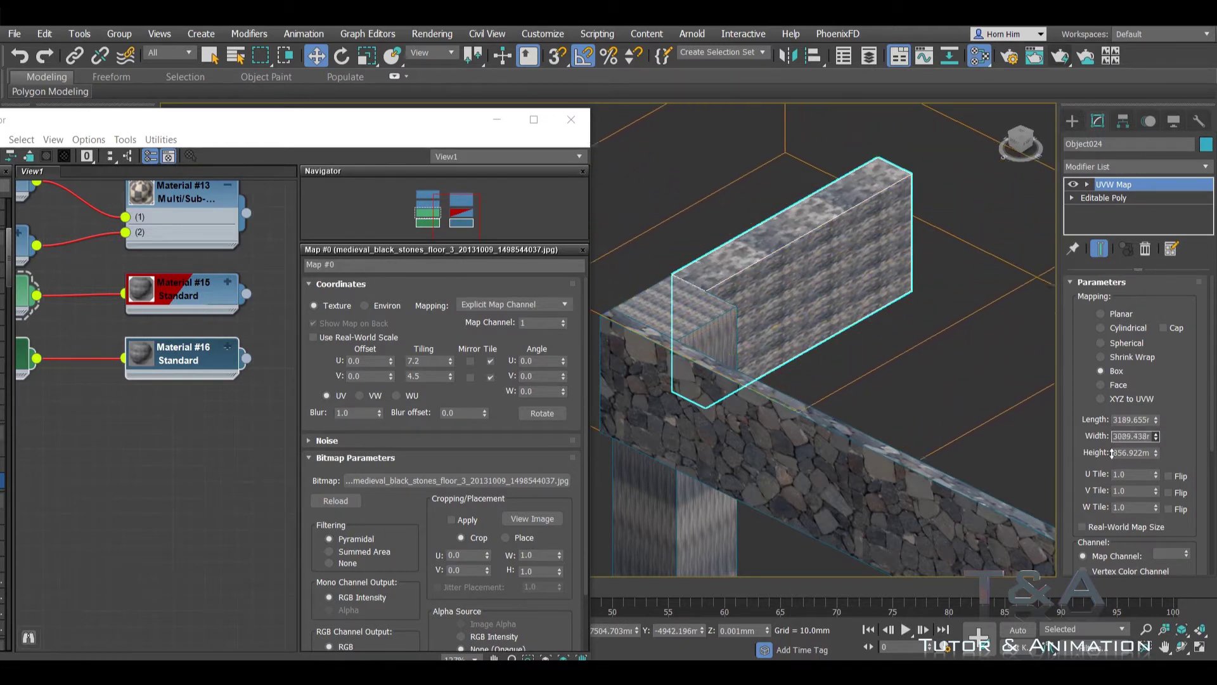
left_click_drag(1112, 453, 1111, 423)
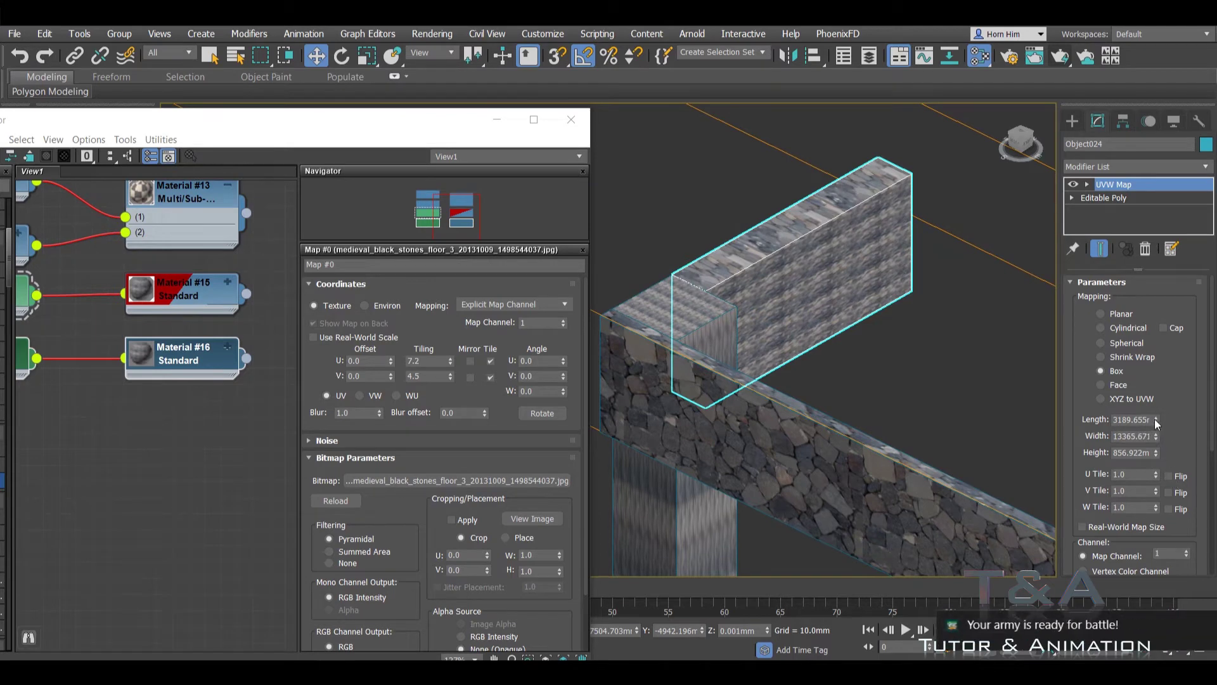
left_click_drag(1155, 420, 1157, 364)
mouse_move(904, 348)
middle_mouse_down("alt")
mouse_move(875, 348)
mouse_move(870, 299)
mouse_move(932, 330)
mouse_move(924, 337)
mouse_move(899, 299)
mouse_move(1041, 516)
middle_mouse_up("alt")
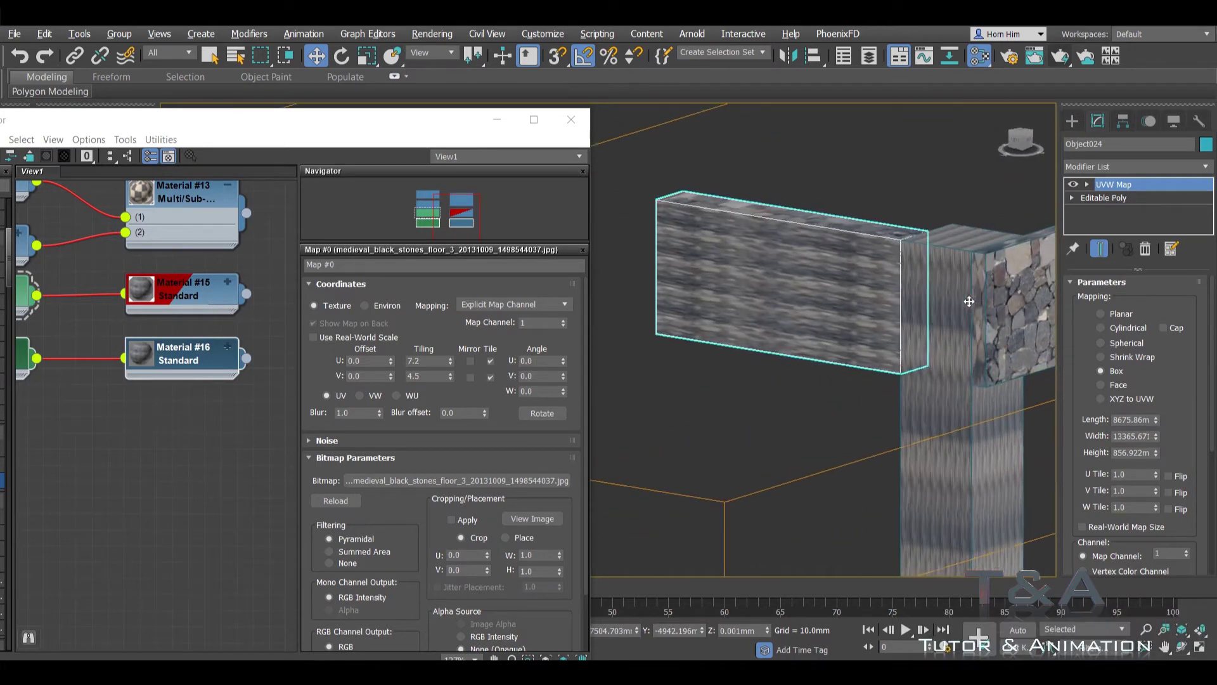
left_click_drag(1155, 453, 1117, 469)
middle_click_drag(875, 304, 761, 330, "alt")
Step: Apply Material #16 to the Box003 pillar and show its texture in the viewport
left_click(198, 366)
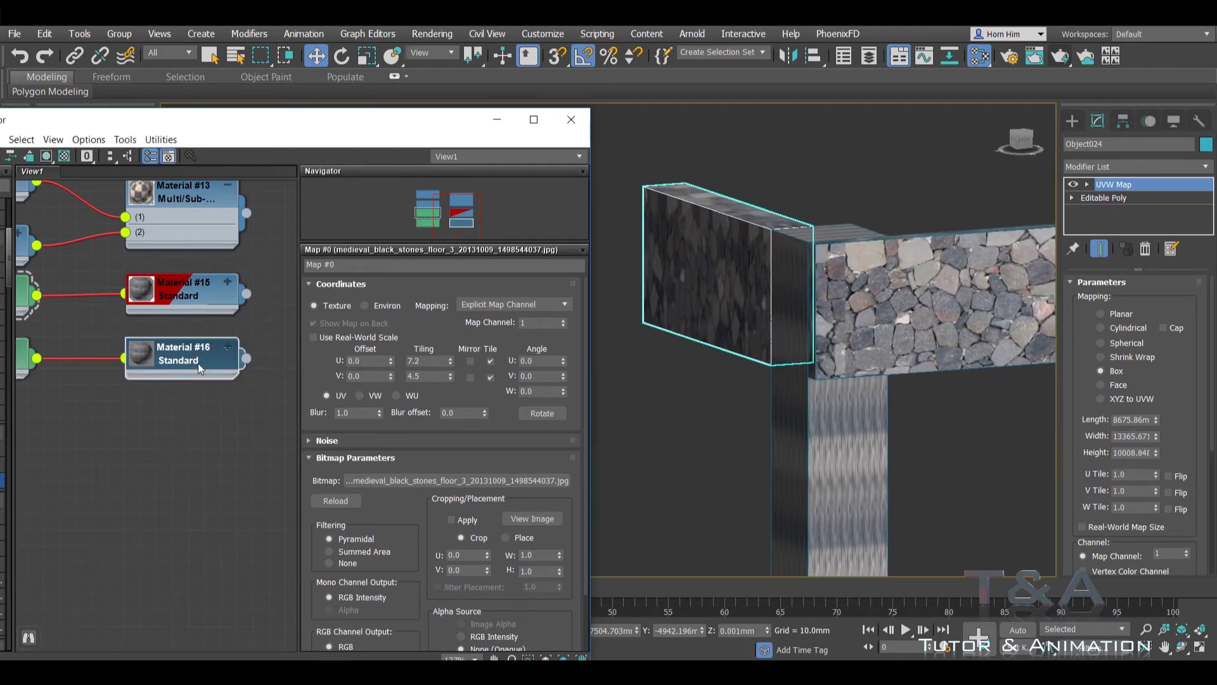
left_click_drag(242, 360, 494, 379)
left_click_drag(817, 452, 818, 453)
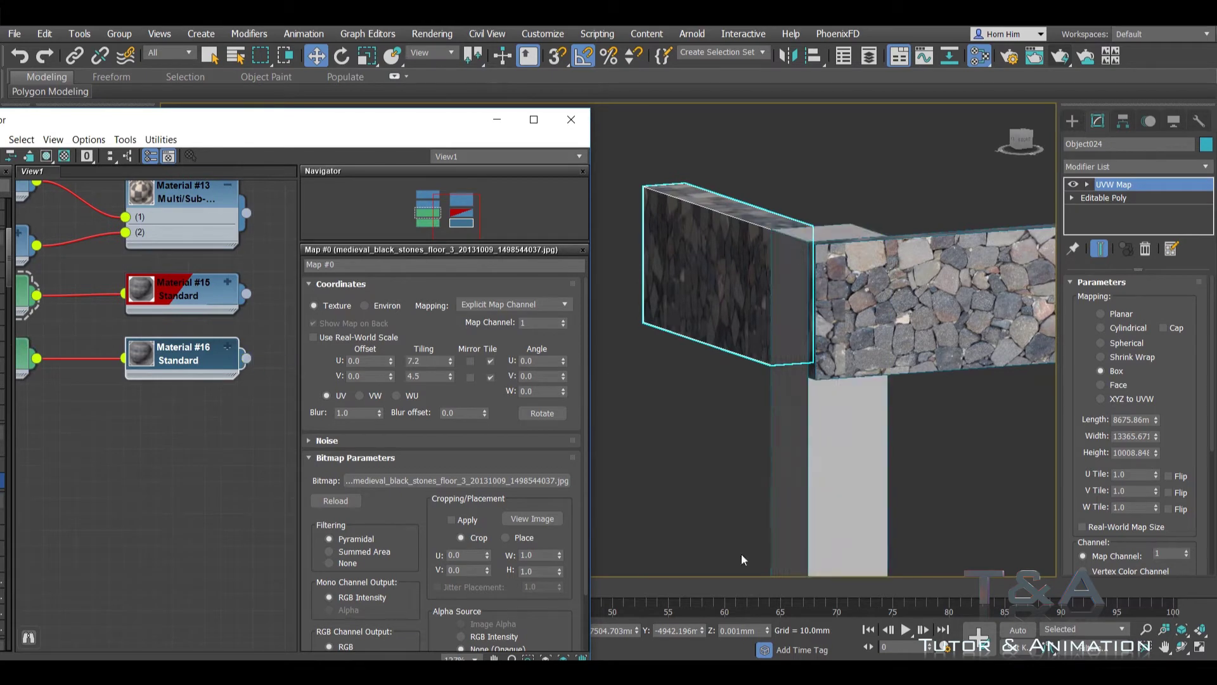
middle_click_drag(85, 397, 151, 397)
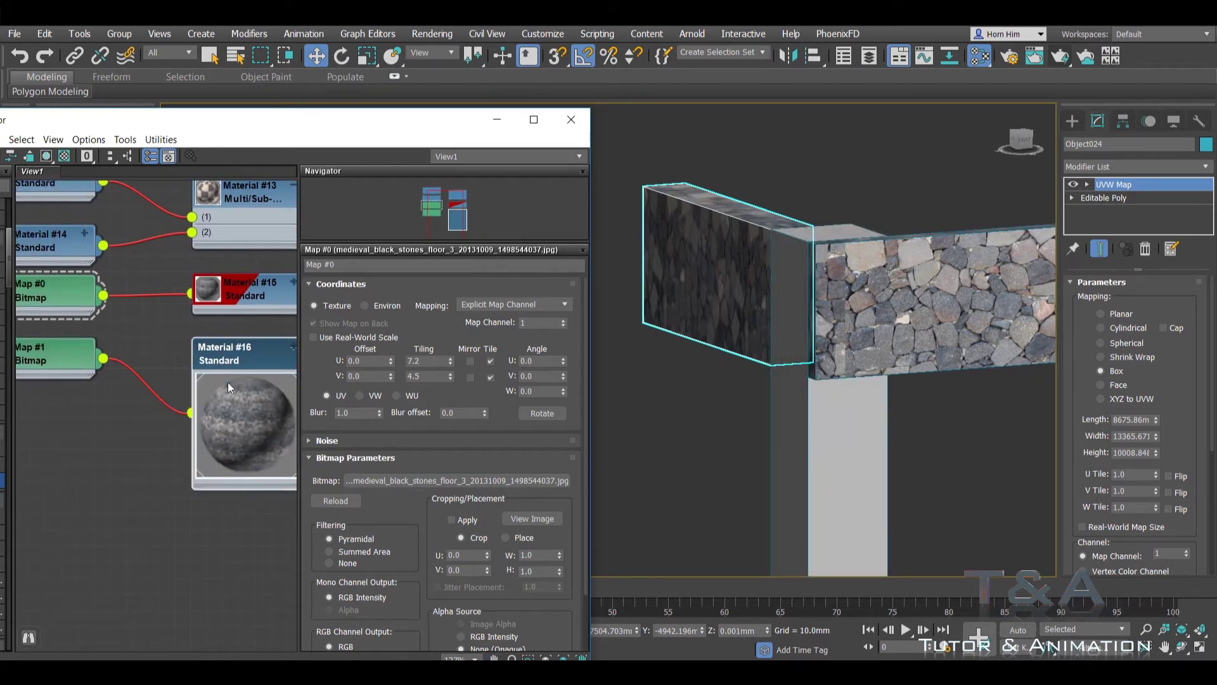
double_click(230, 411)
left_click(46, 157)
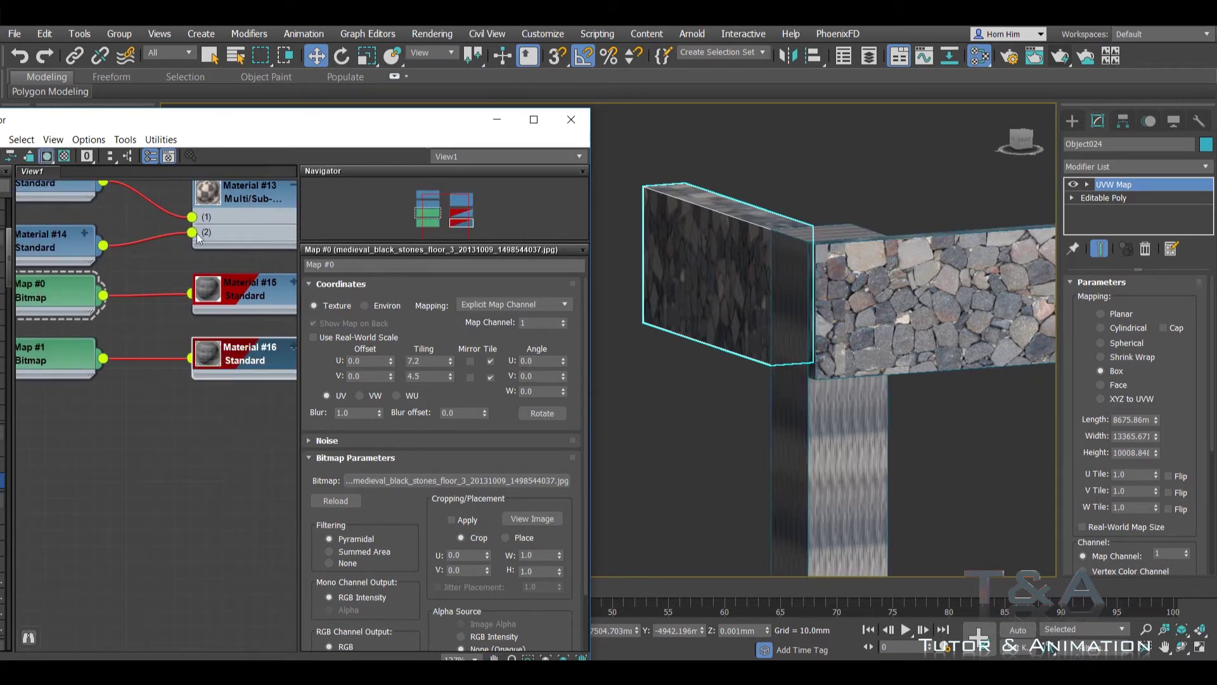
Step: Set Map #1's tiling to 1.0 in U and 2.9 in V
left_click(64, 357)
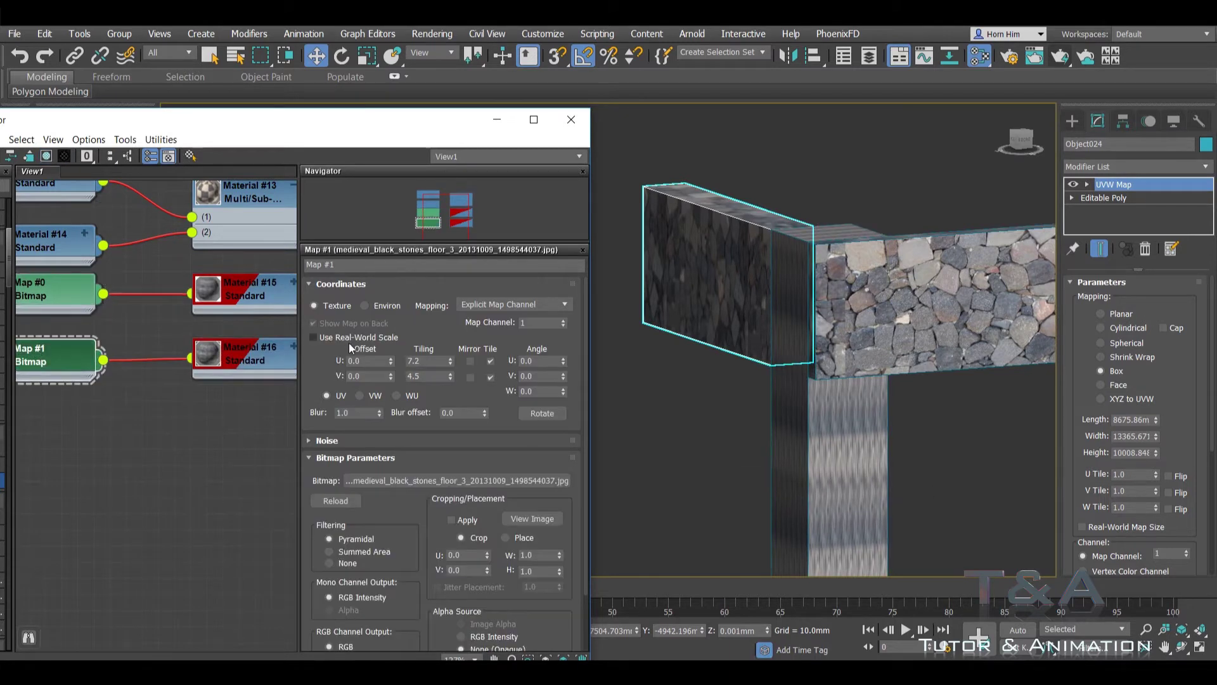
key("Tab")
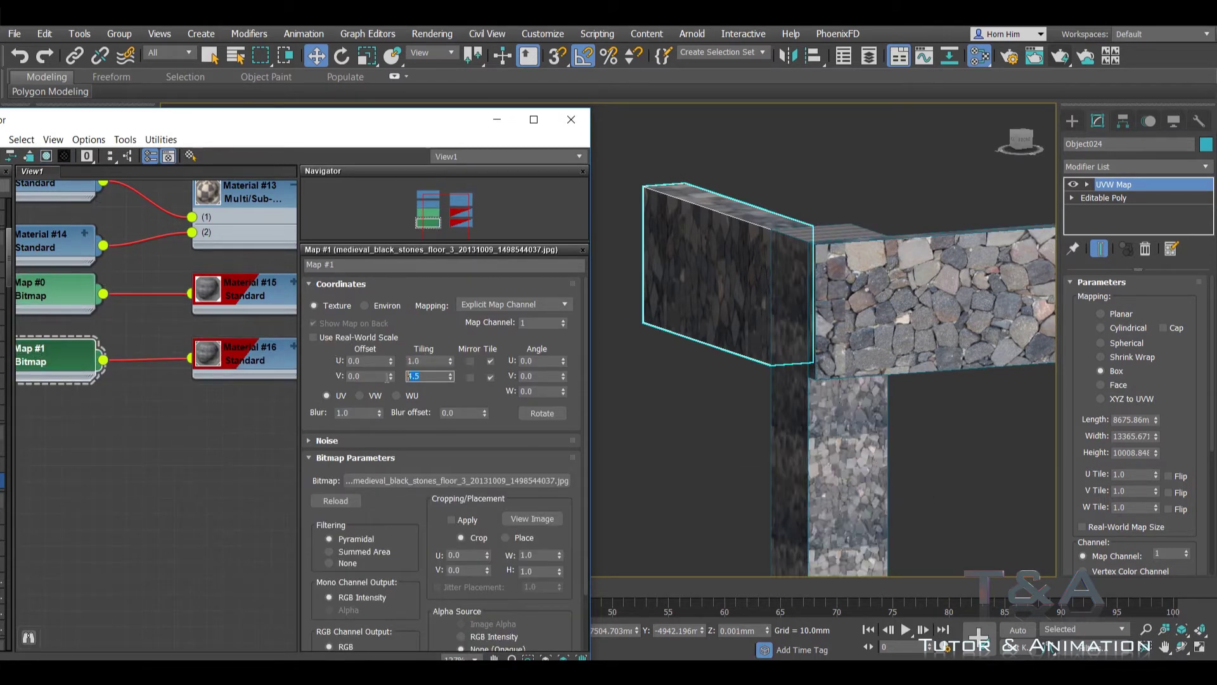
type("1")
left_click(427, 361)
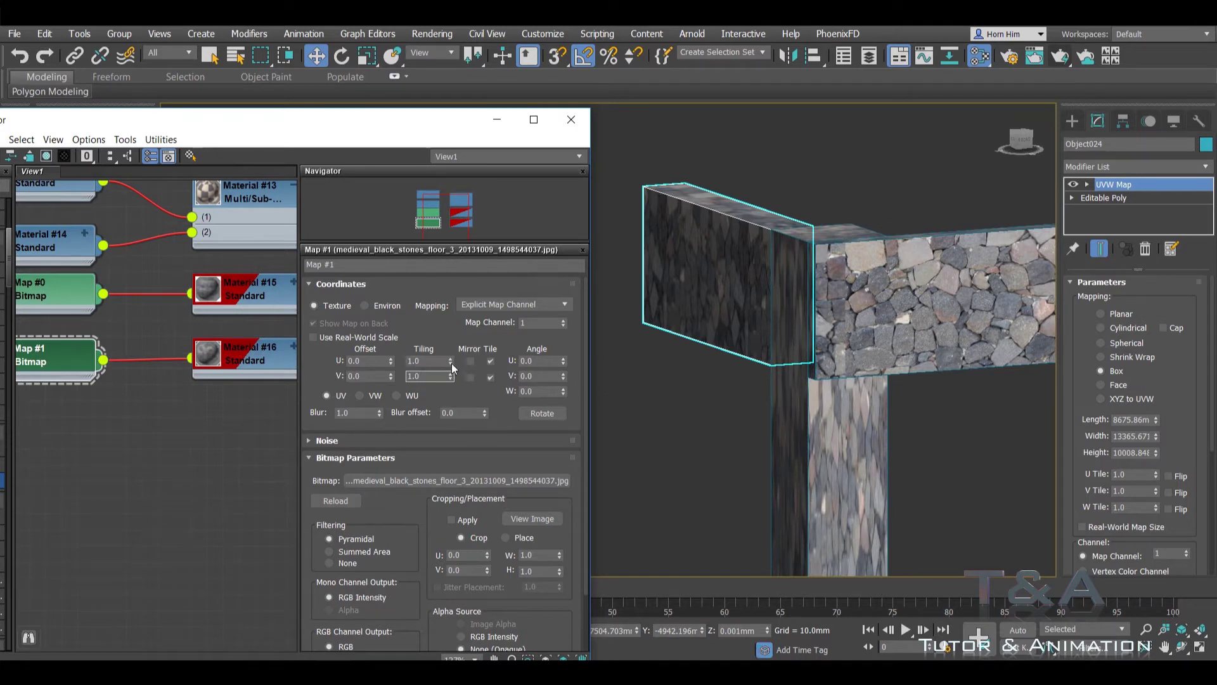
left_click_drag(451, 360, 451, 355)
right_click(451, 361)
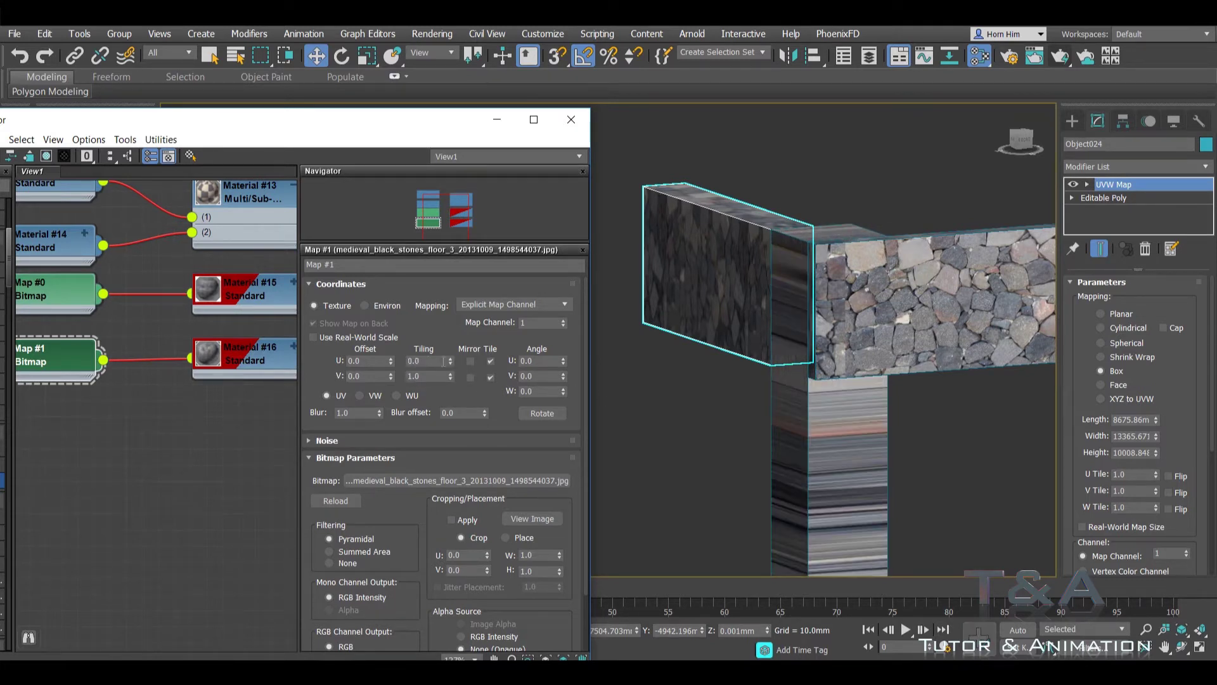
left_click_drag(450, 376, 450, 363)
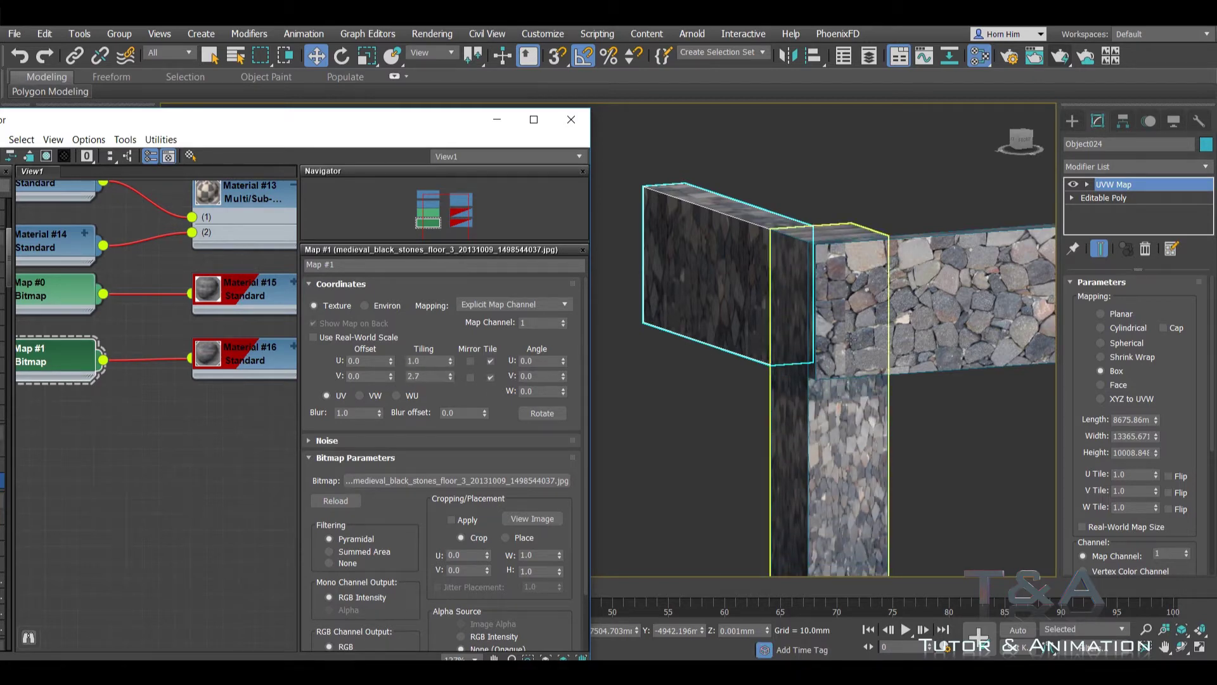
middle_click_drag(792, 317, 853, 315, "alt")
scroll(853, 315, "up", 5)
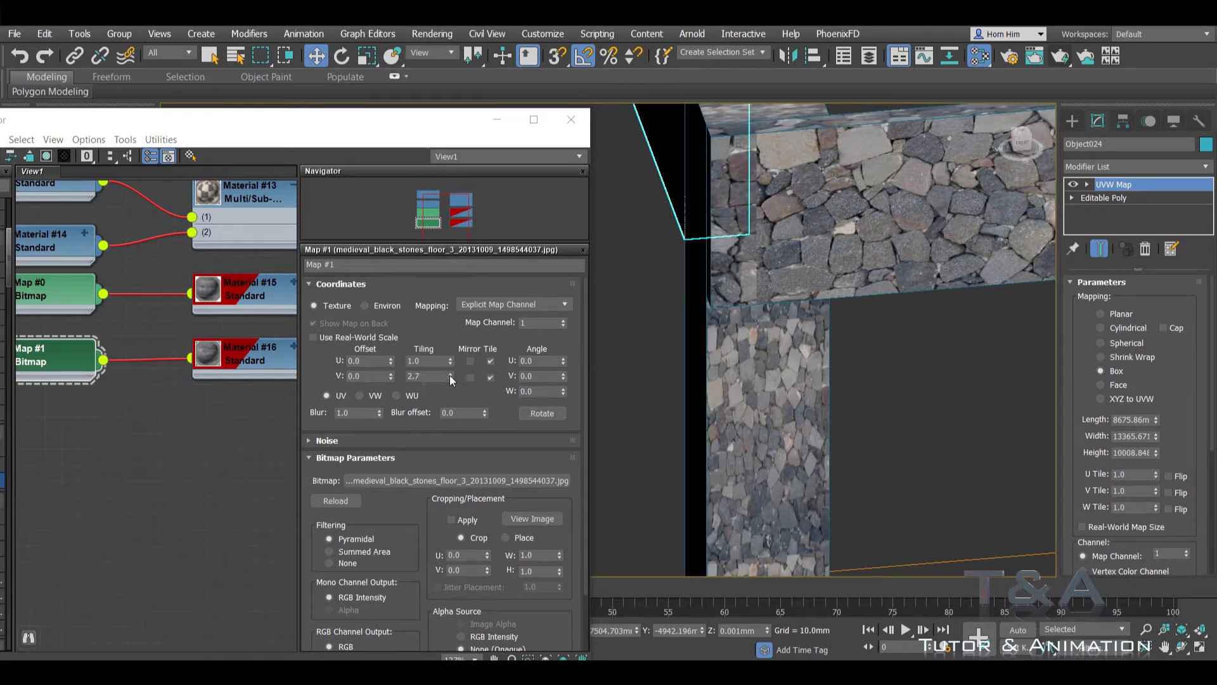
left_click_drag(450, 375, 451, 374)
scroll(808, 326, "down", 3)
scroll(808, 326, "down", 4)
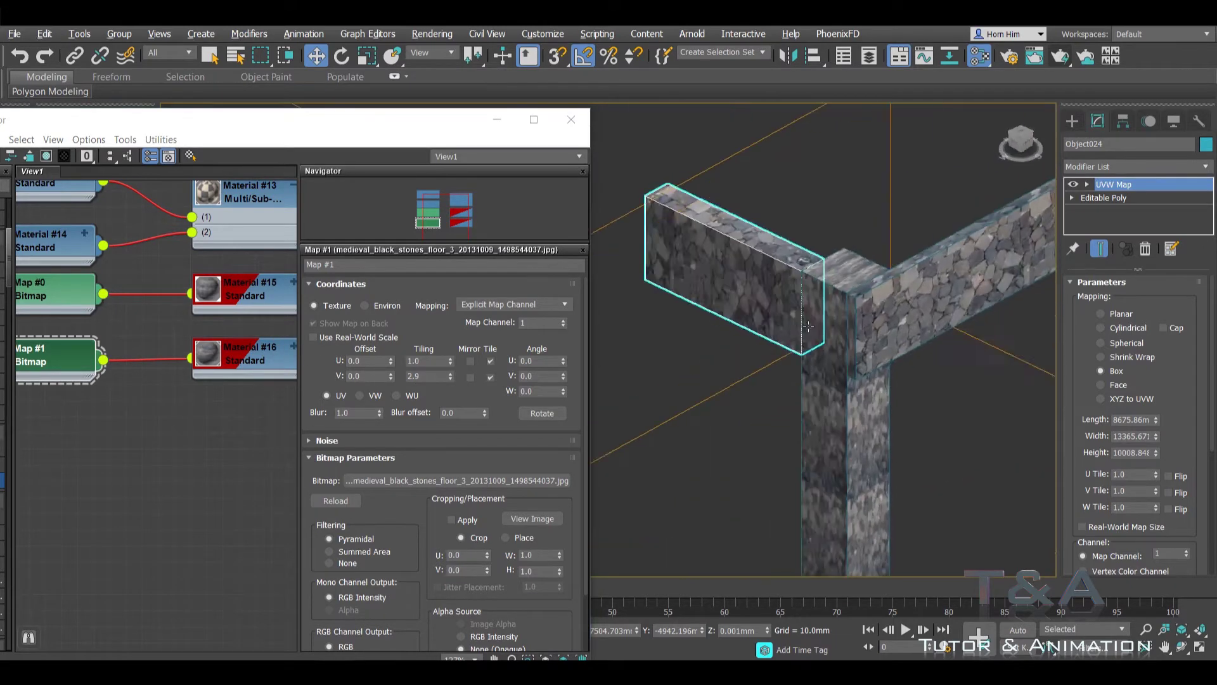
middle_click_drag(808, 325, 850, 317, "alt")
Step: Copy Object024's UVW Map modifier and paste it onto the pillar Box003
left_click(850, 393)
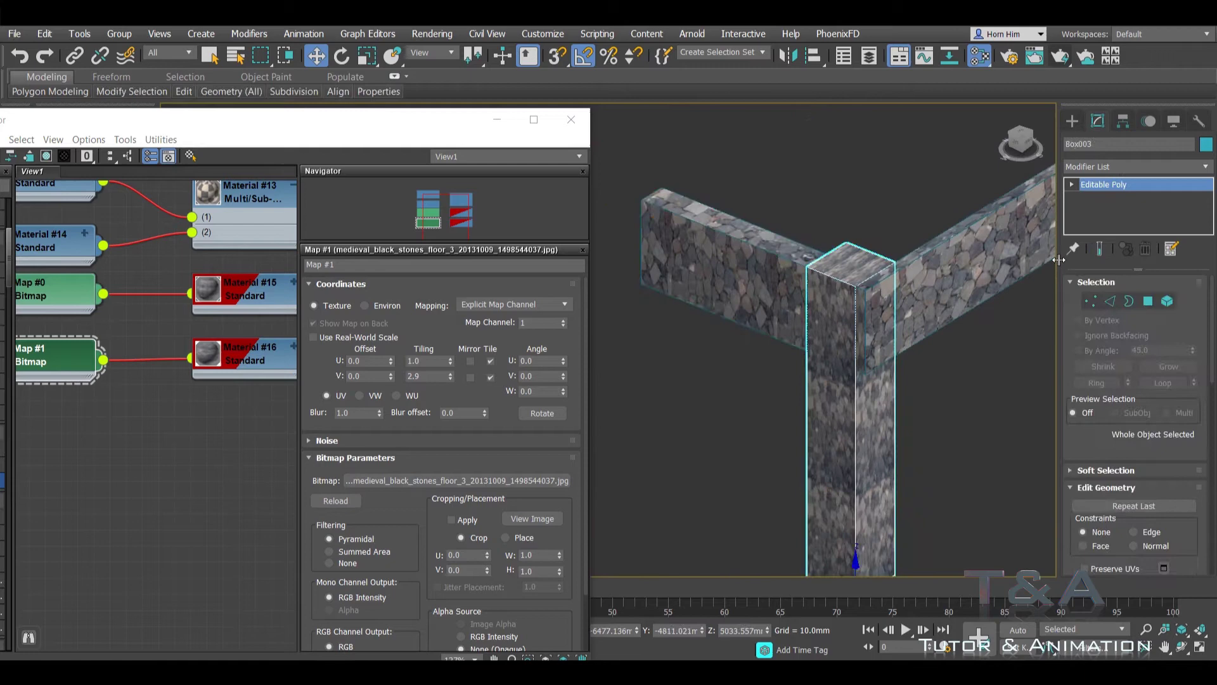
left_click(789, 240)
right_click(1148, 187)
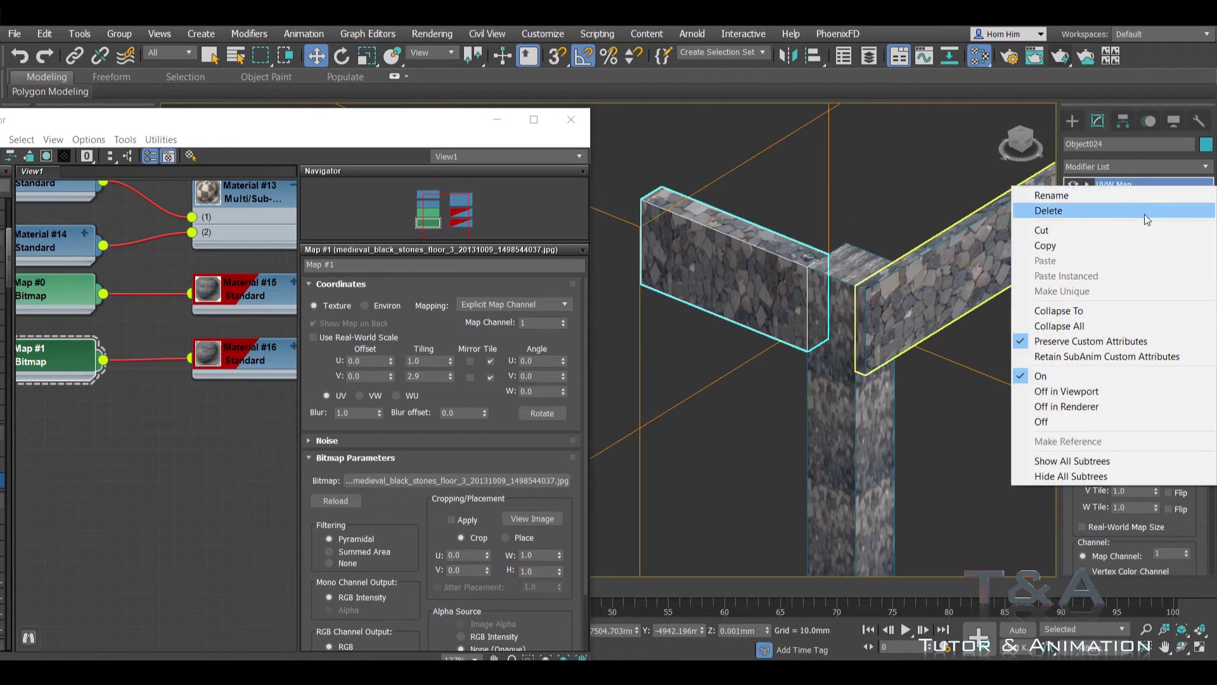
left_click(1110, 240)
left_click(833, 429)
right_click(1098, 205)
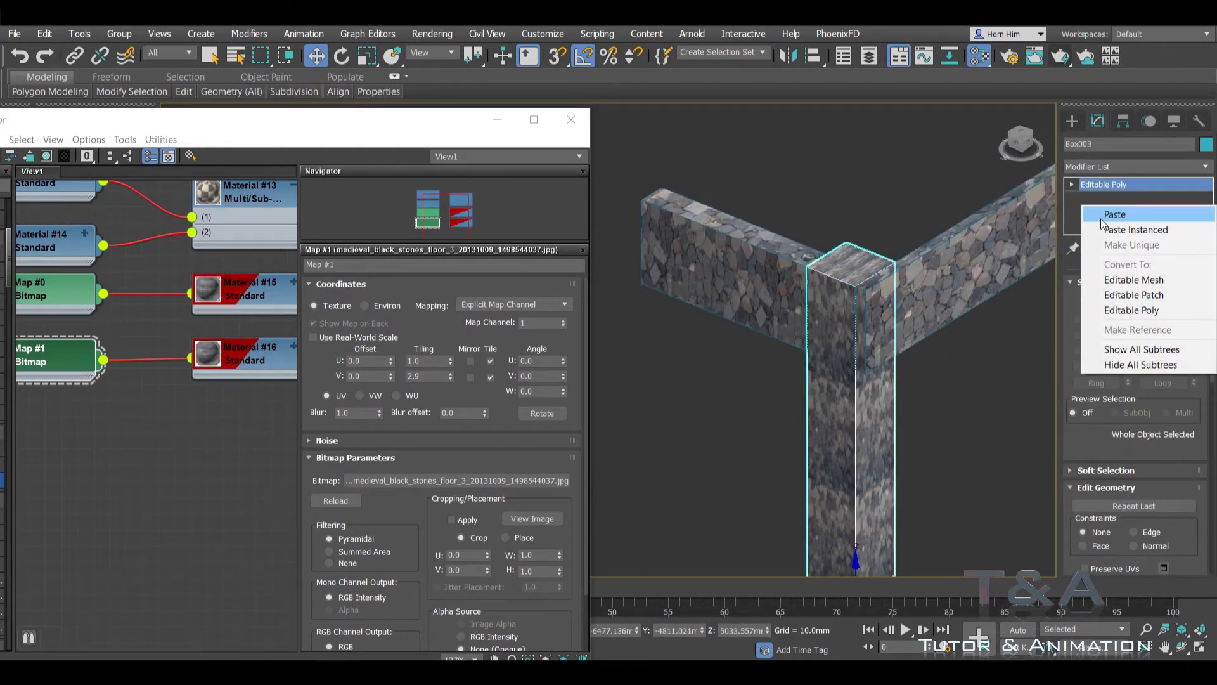
left_click(1109, 214)
middle_click_drag(961, 360, 1024, 322, "alt")
scroll(837, 384, "up", 2)
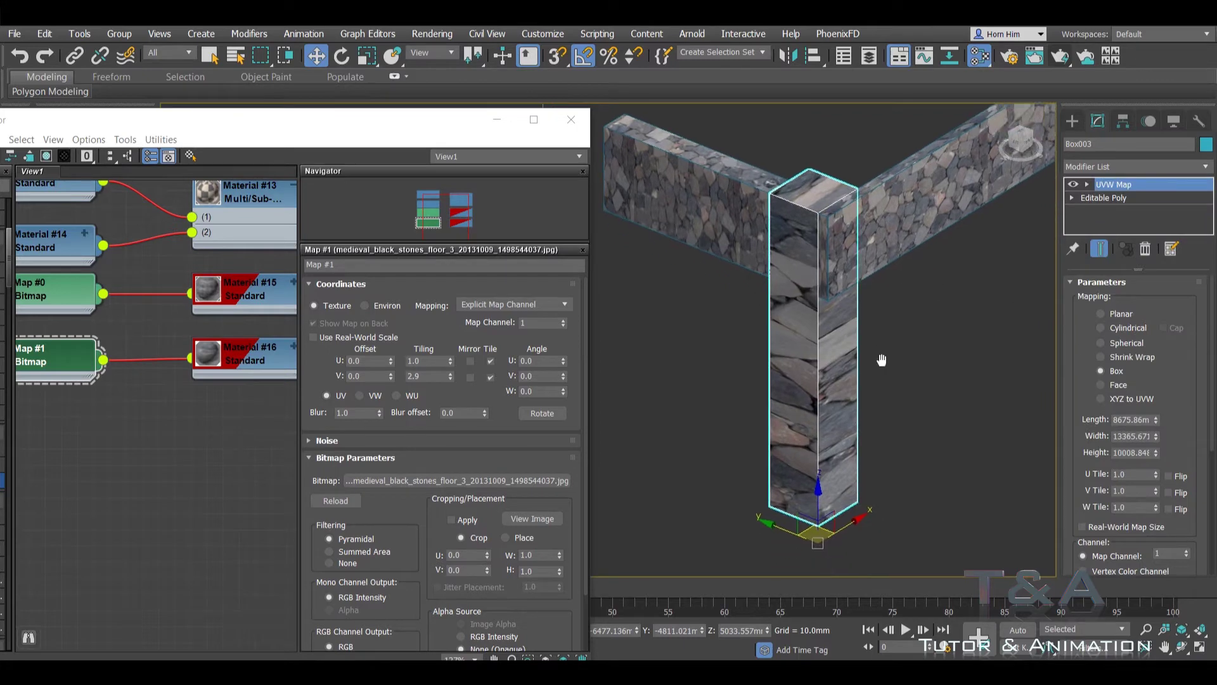
middle_click_drag(837, 384, 823, 415, "alt")
scroll(822, 411, "down", 6)
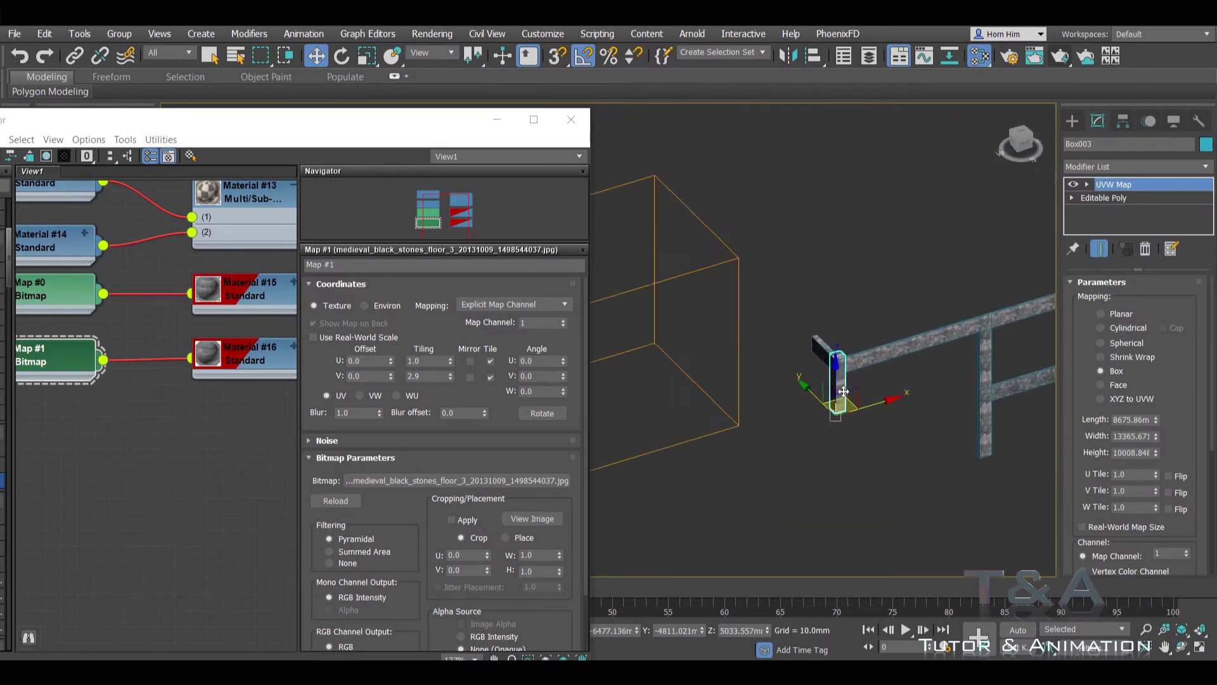
scroll(847, 395, "up", 3)
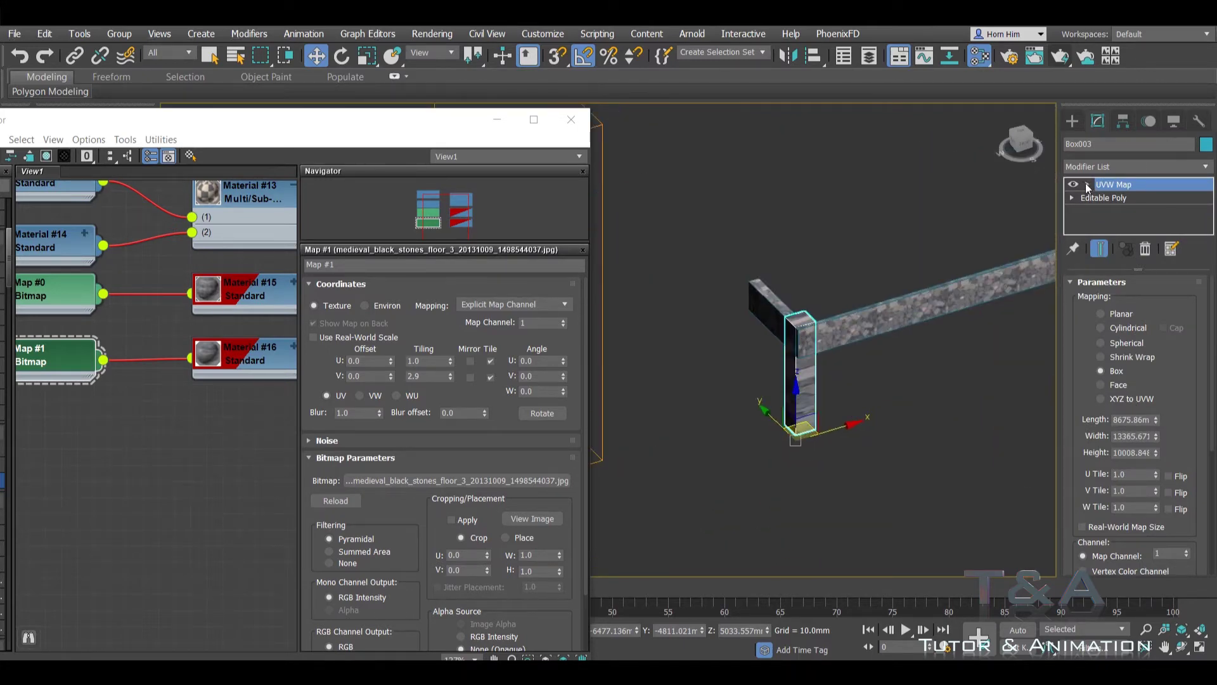
Step: Move the pillar's UVW Map gizmo so its corner meets the beams, and lower it along Z
left_click(1105, 198)
scroll(973, 272, "down", 5)
left_click_drag(768, 258, 886, 260)
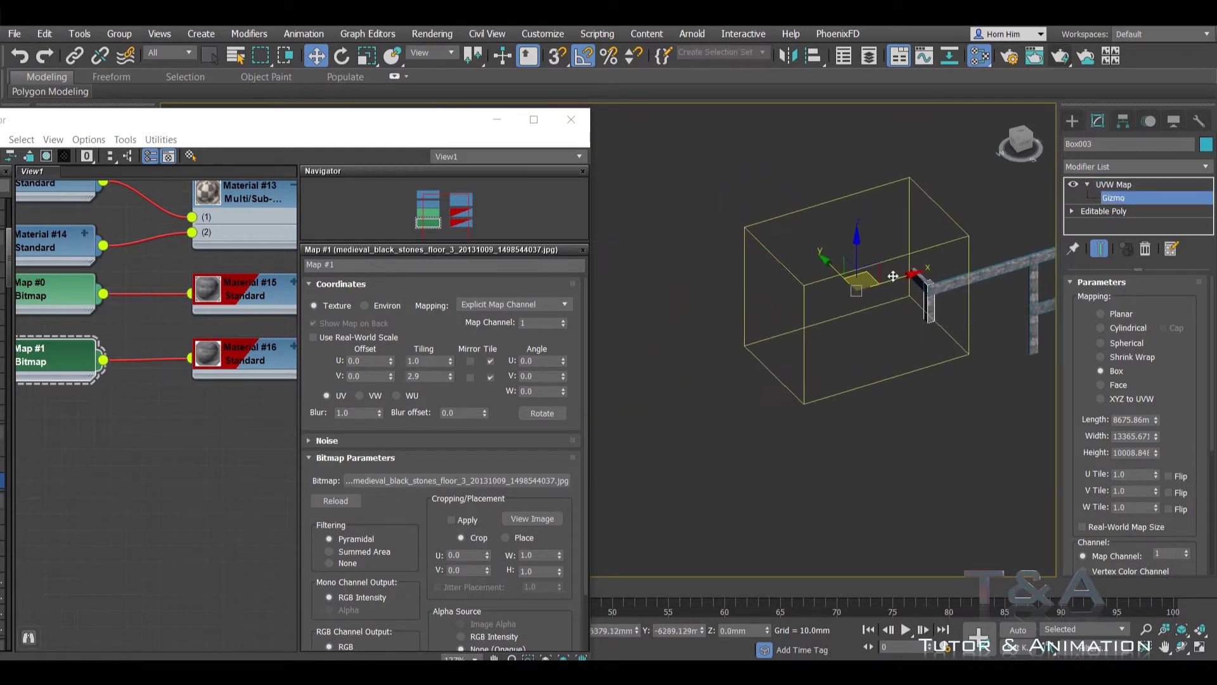
key("t")
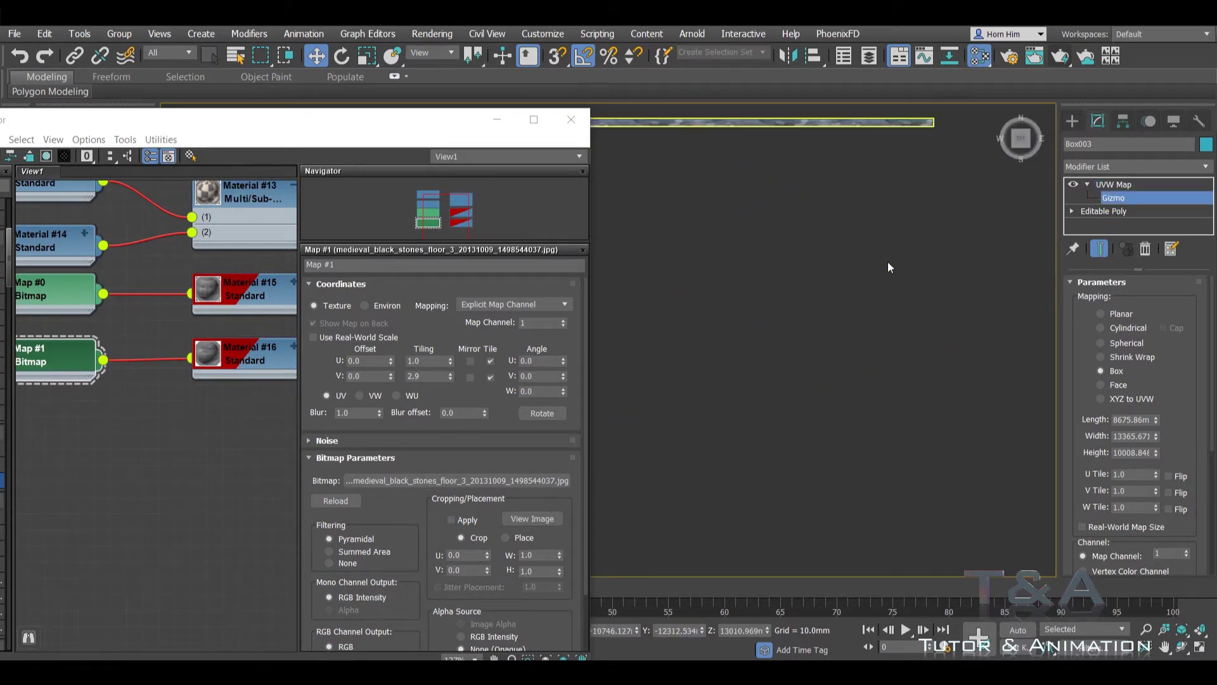
scroll(888, 262, "down", 2)
left_click_drag(786, 317, 889, 143)
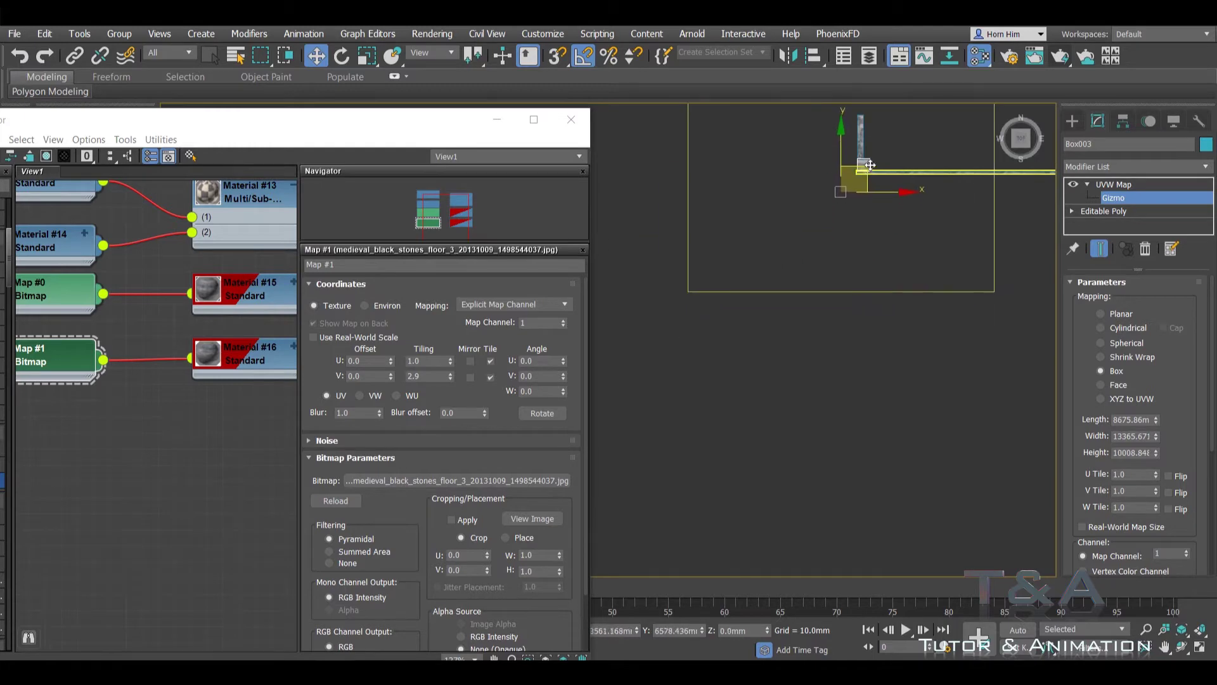
middle_click_drag(890, 143, 885, 341, "alt")
scroll(862, 347, "up", 5)
scroll(862, 347, "down", 5)
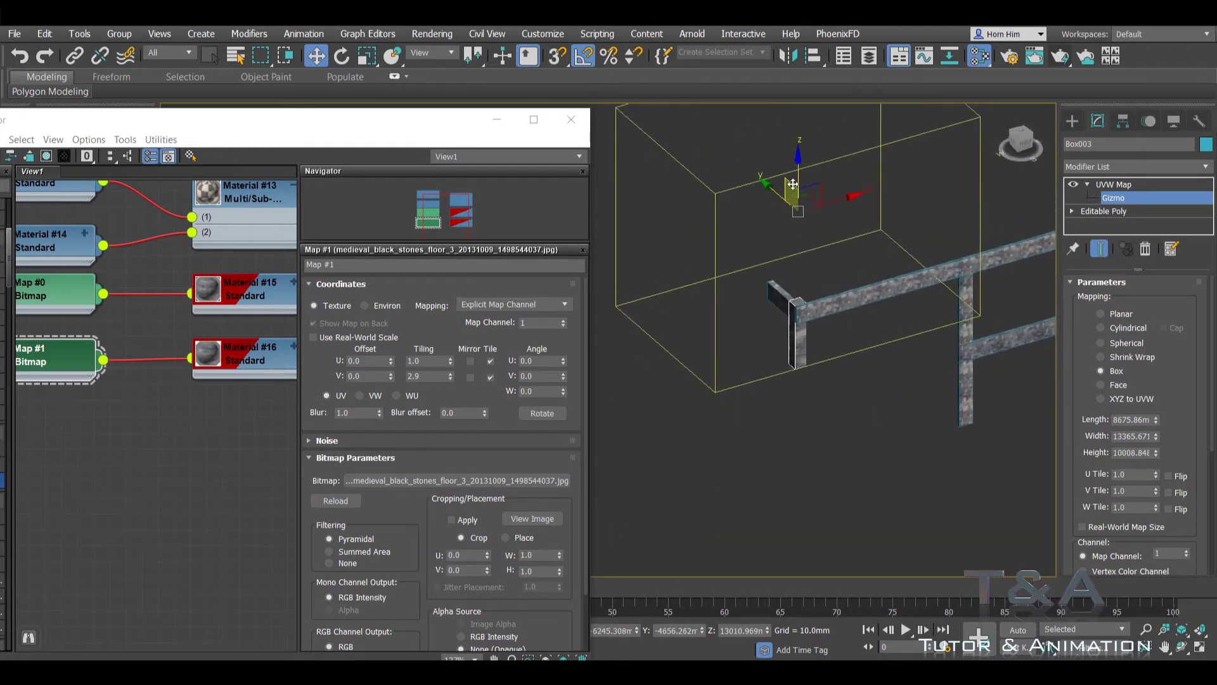
left_click_drag(821, 193, 808, 295)
scroll(807, 330, "up", 5)
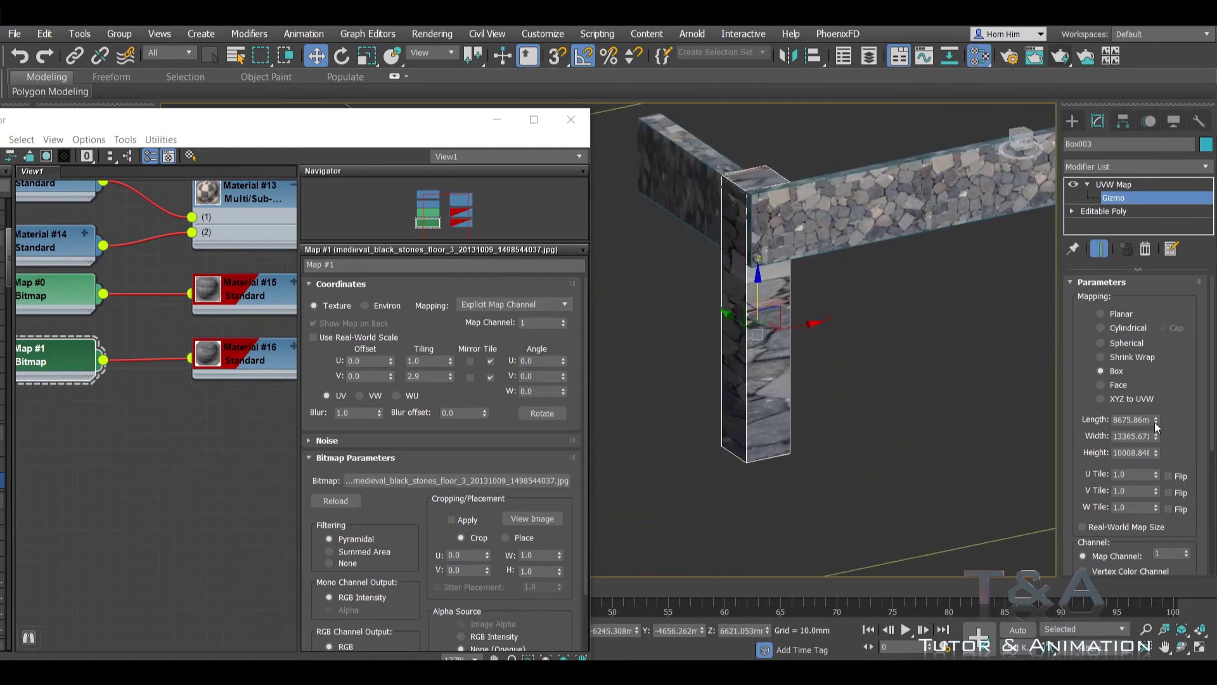
Step: Resize the pillar's mapping gizmo to 2887.326 long, 1371.318 wide and 4103.627 high
mouse_move(1155, 419)
left_mouse_down()
mouse_move(1146, 314)
mouse_move(1099, 355)
left_mouse_up()
scroll(881, 380, "down", 3)
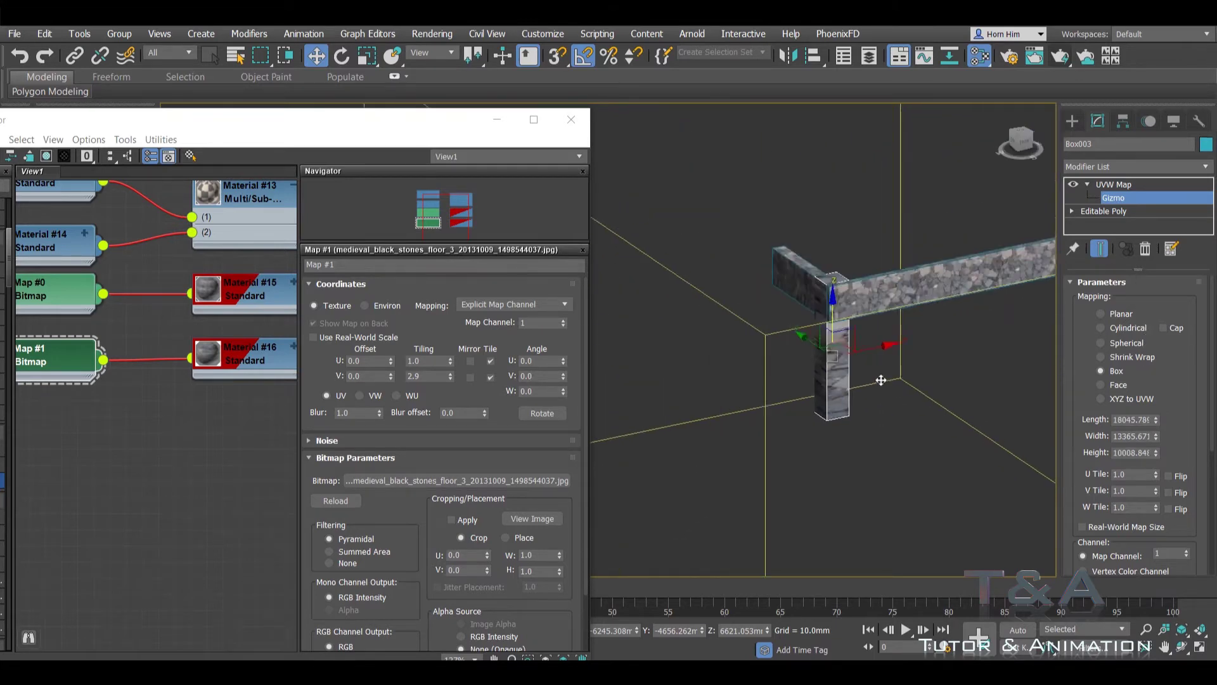
scroll(881, 380, "down", 2)
scroll(890, 355, "down", 2)
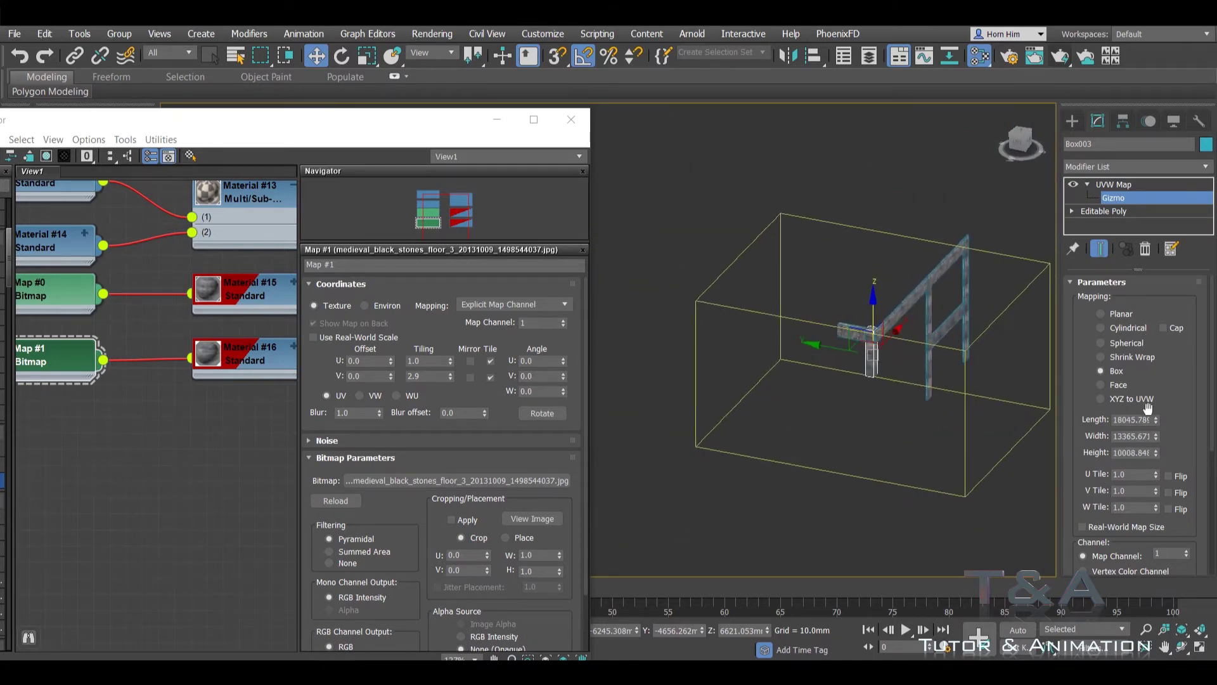
left_click_drag(1156, 420, 1157, 482)
scroll(907, 369, "up", 3)
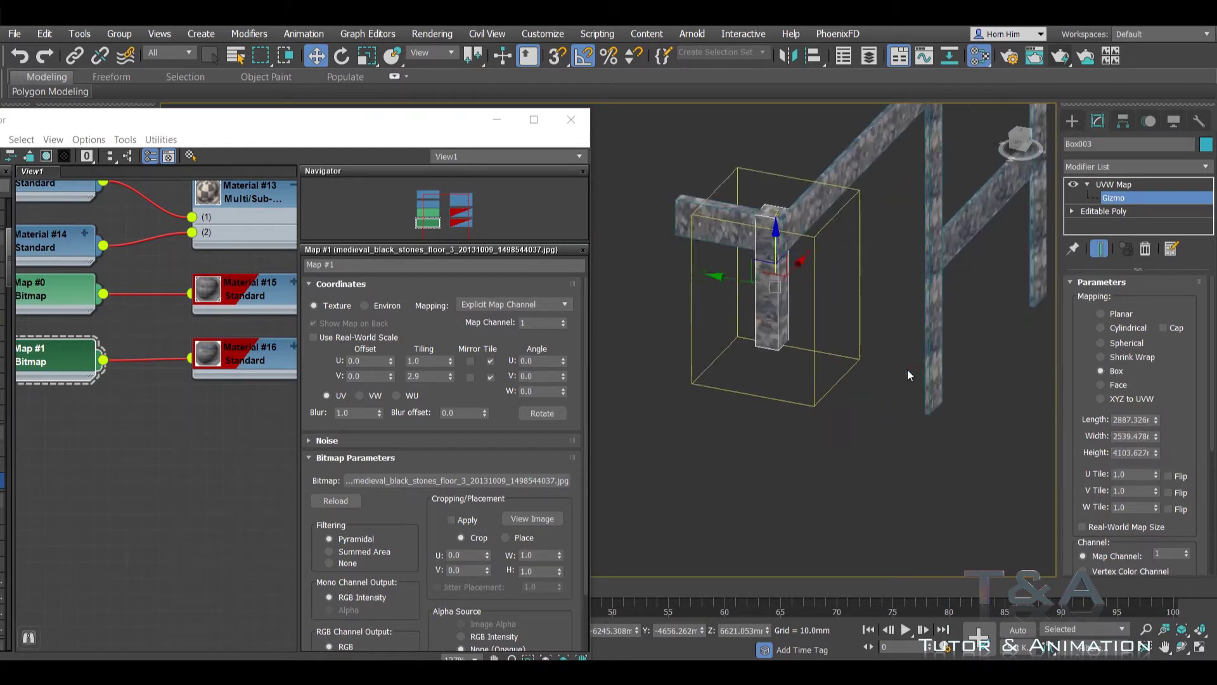
mouse_move(907, 369)
middle_mouse_down()
mouse_move(924, 369)
mouse_move(810, 352)
middle_mouse_up()
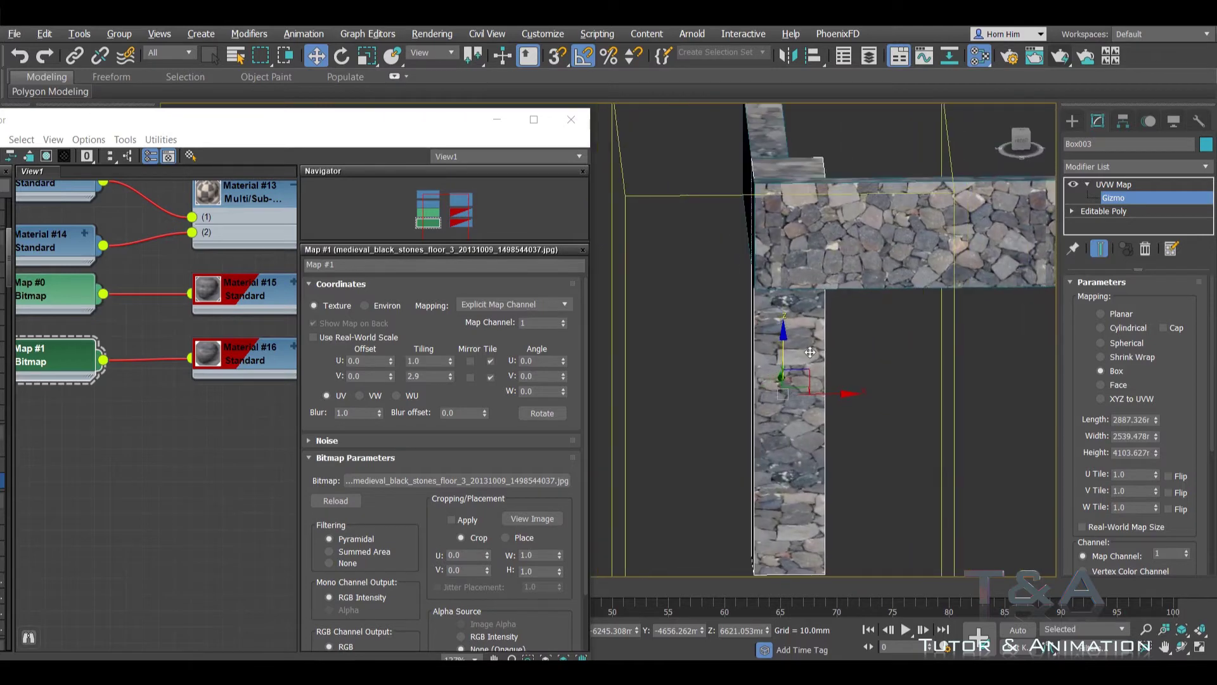
middle_click_drag(925, 327, 891, 341, "alt")
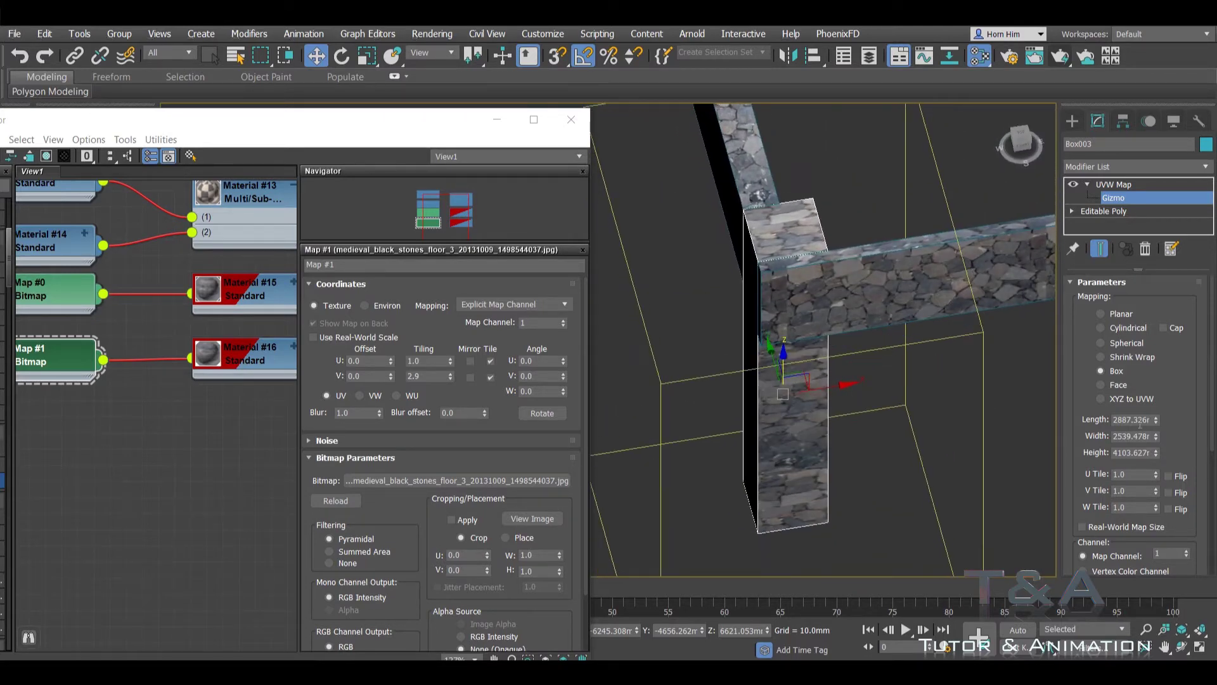
left_click_drag(1155, 437, 1159, 467)
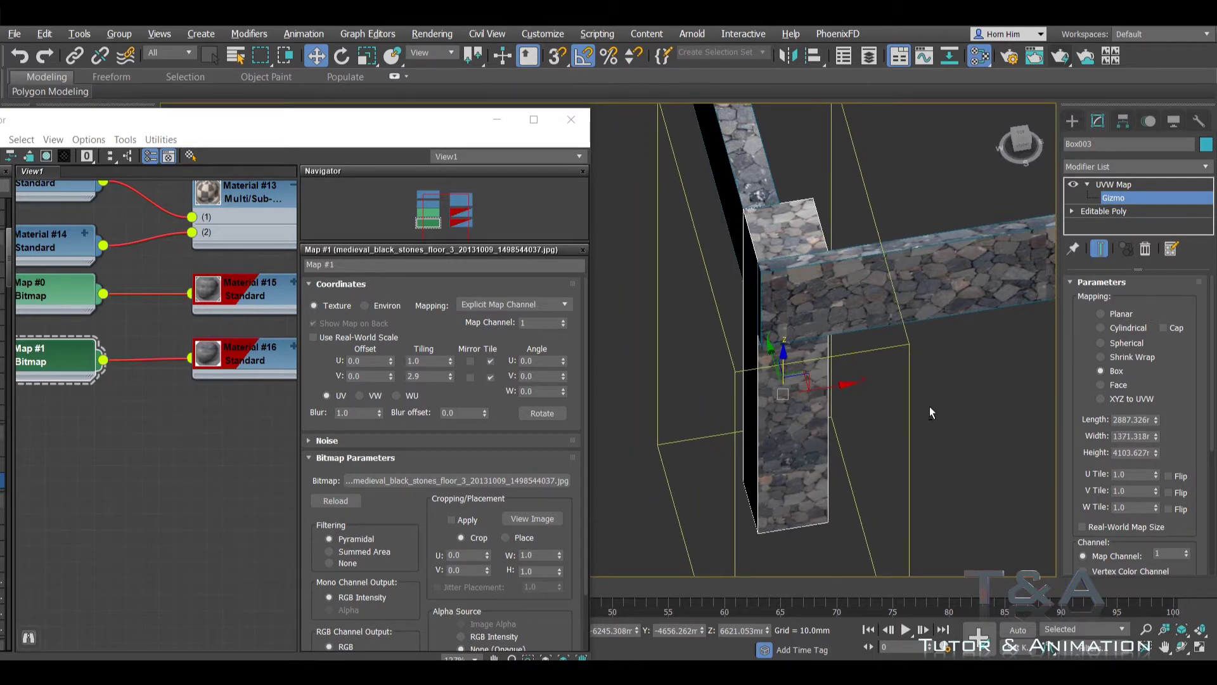
mouse_move(930, 408)
middle_mouse_down("alt")
mouse_move(892, 356)
mouse_move(931, 347)
mouse_move(920, 319)
mouse_move(926, 364)
mouse_move(910, 373)
mouse_move(923, 379)
middle_mouse_up("alt")
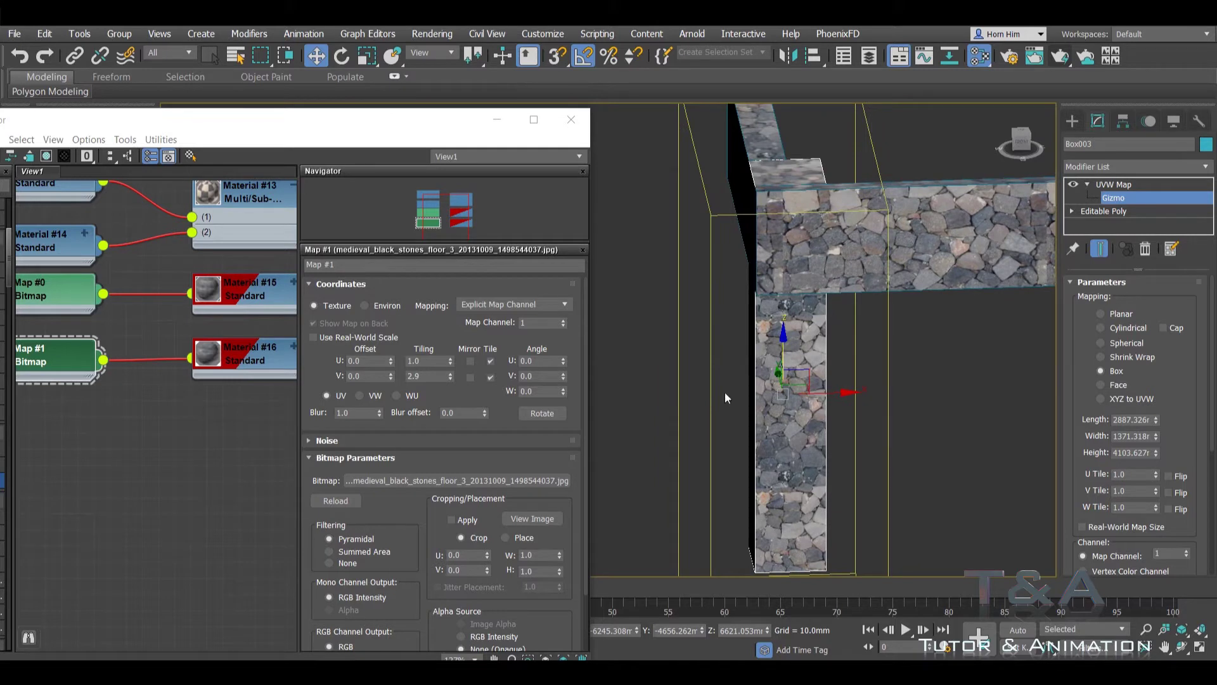
Step: Lower Map #1's tiling to 0.6 in U and 2.4 in V, then leave gizmo editing
left_click(446, 379)
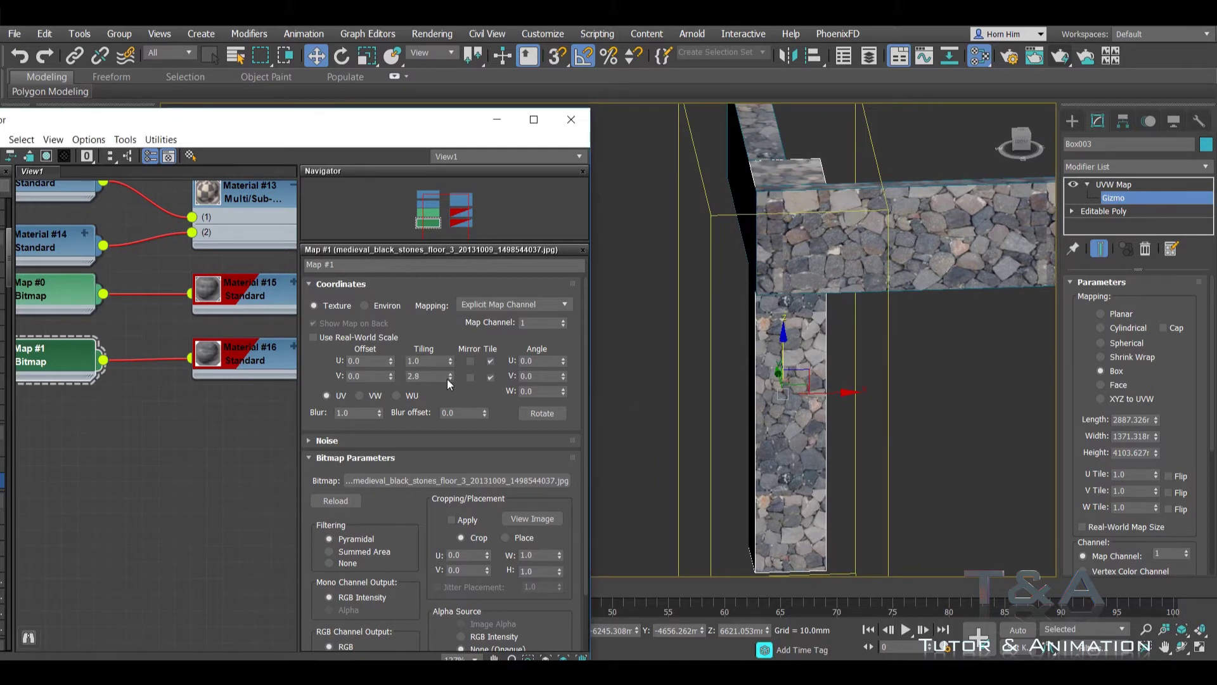
left_click(446, 379)
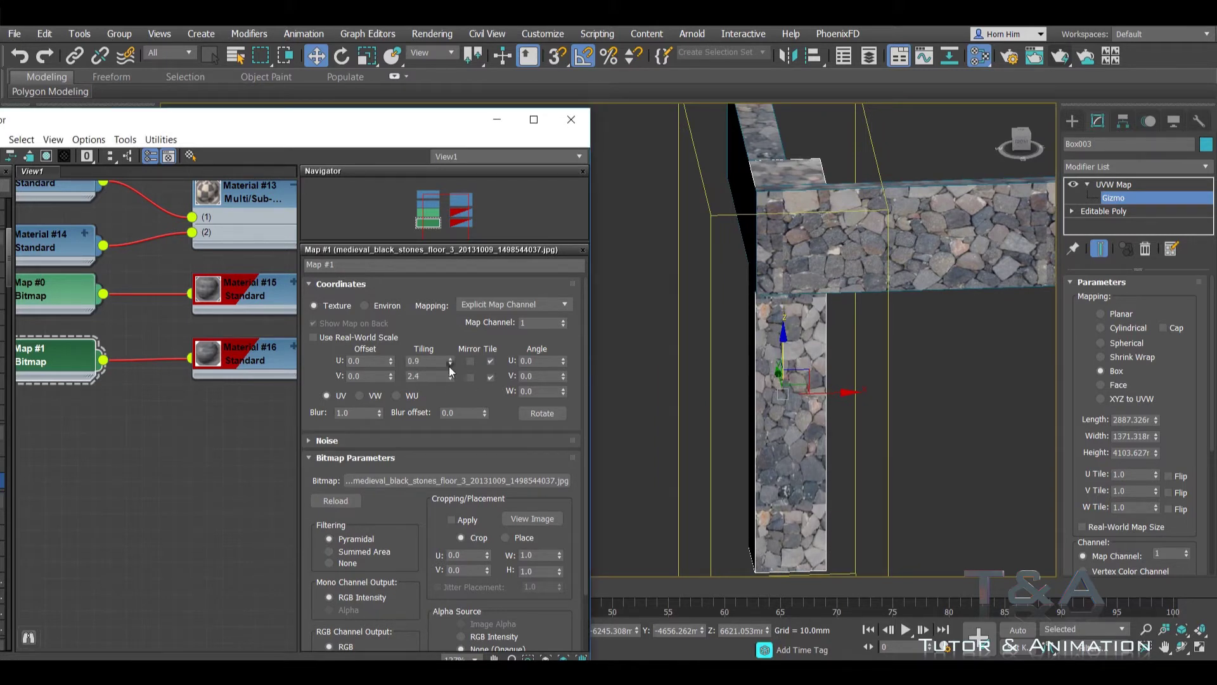
left_click(450, 365)
left_click(450, 364)
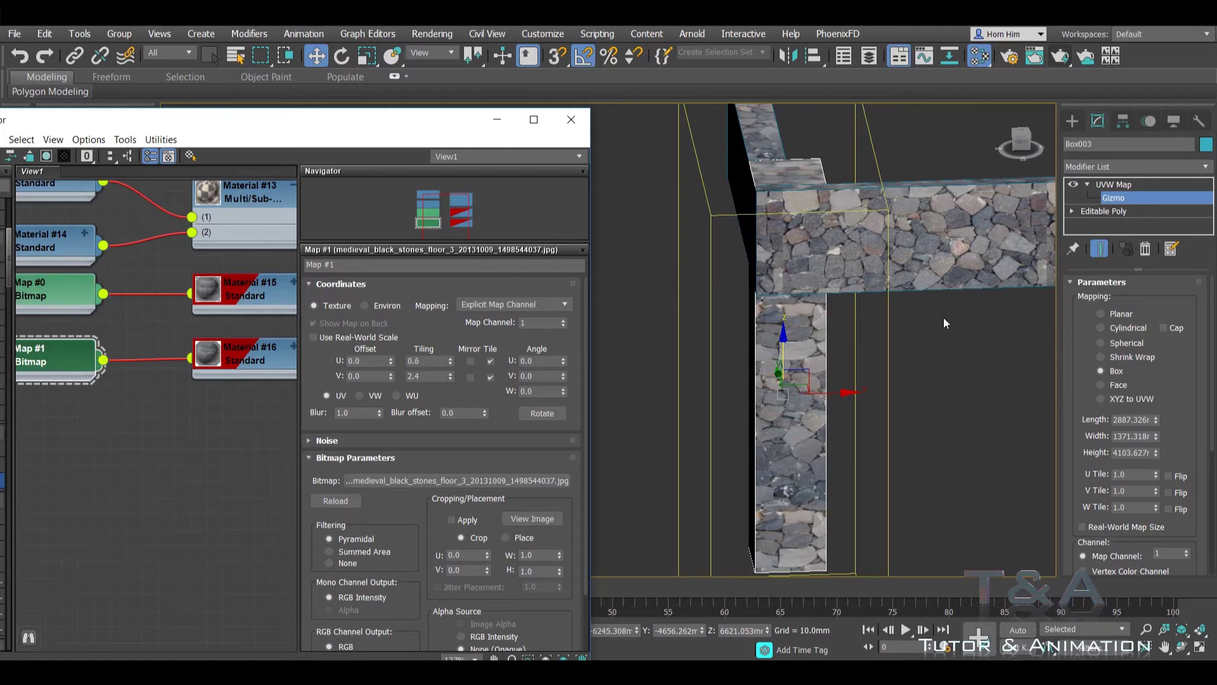
mouse_move(943, 317)
middle_mouse_down("alt")
mouse_move(827, 333)
mouse_move(872, 321)
middle_mouse_up("alt")
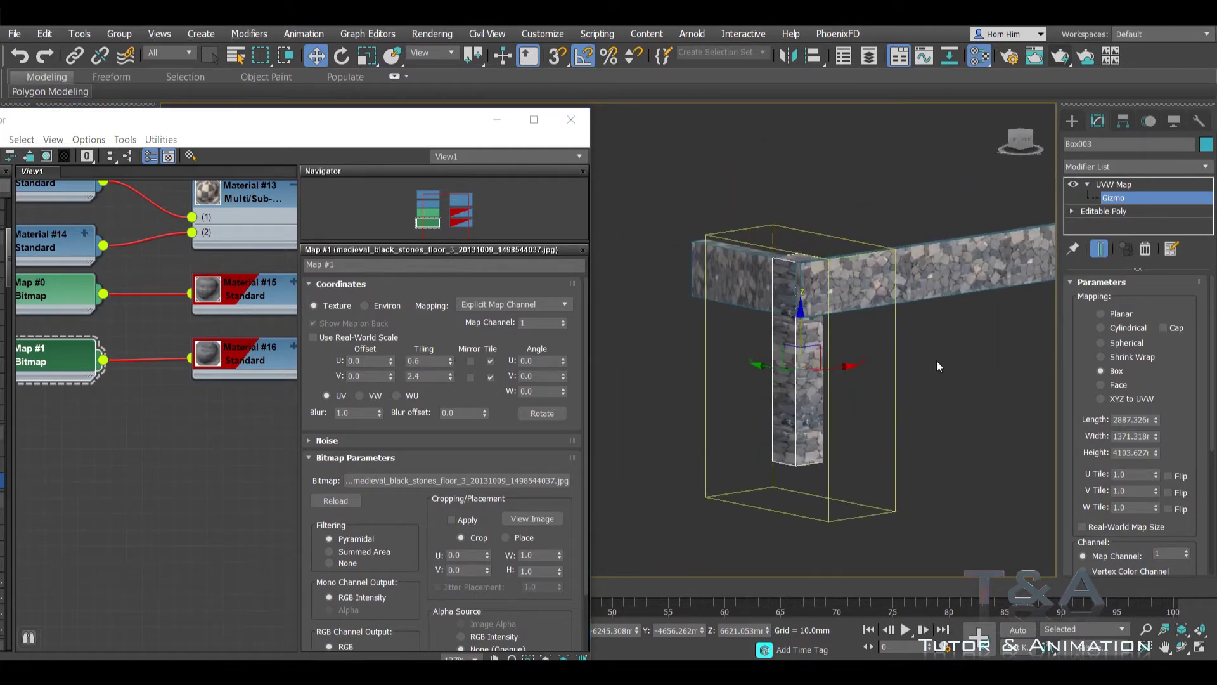
left_click(1114, 184)
scroll(886, 366, "down", 3)
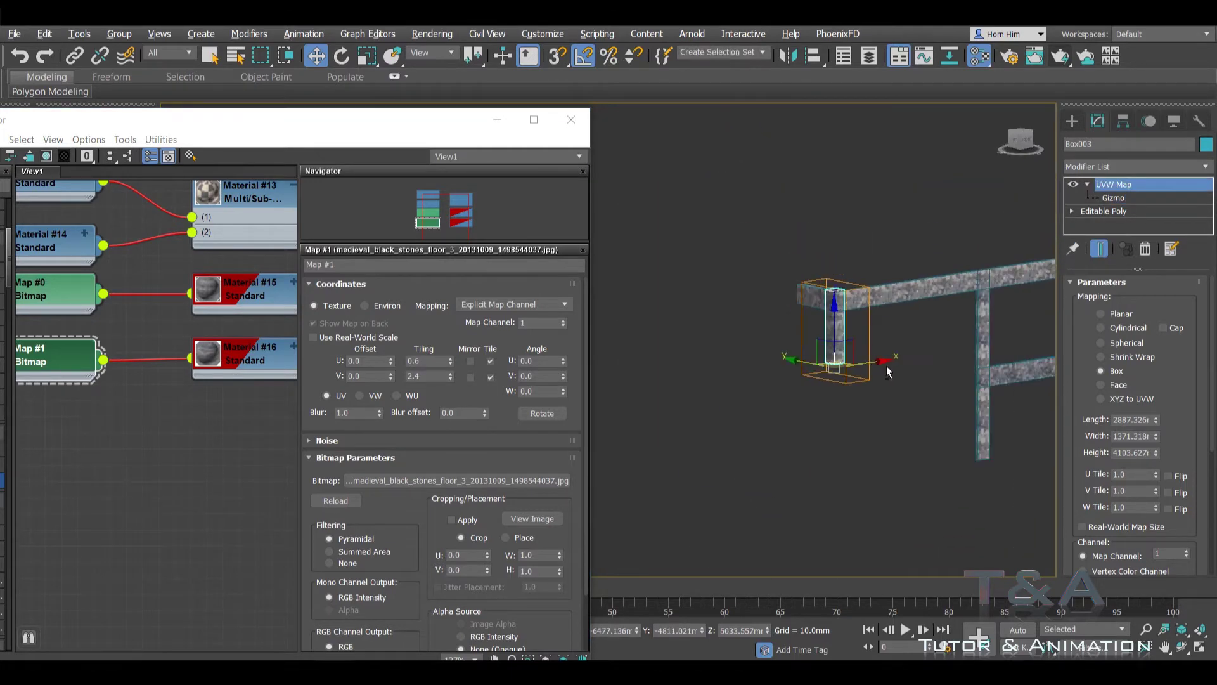
middle_click_drag(886, 366, 819, 354, "alt")
Step: End isolation so the whole house is visible again
left_click(571, 120)
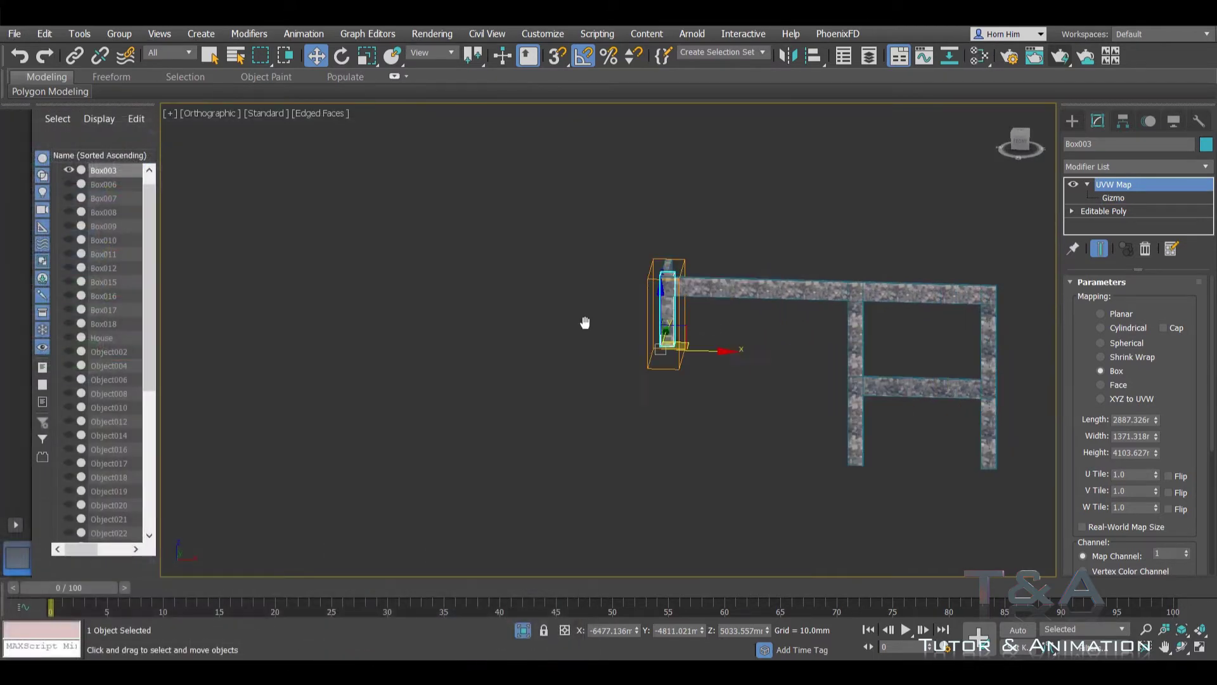
scroll(584, 323, "up", 3)
left_click(530, 344)
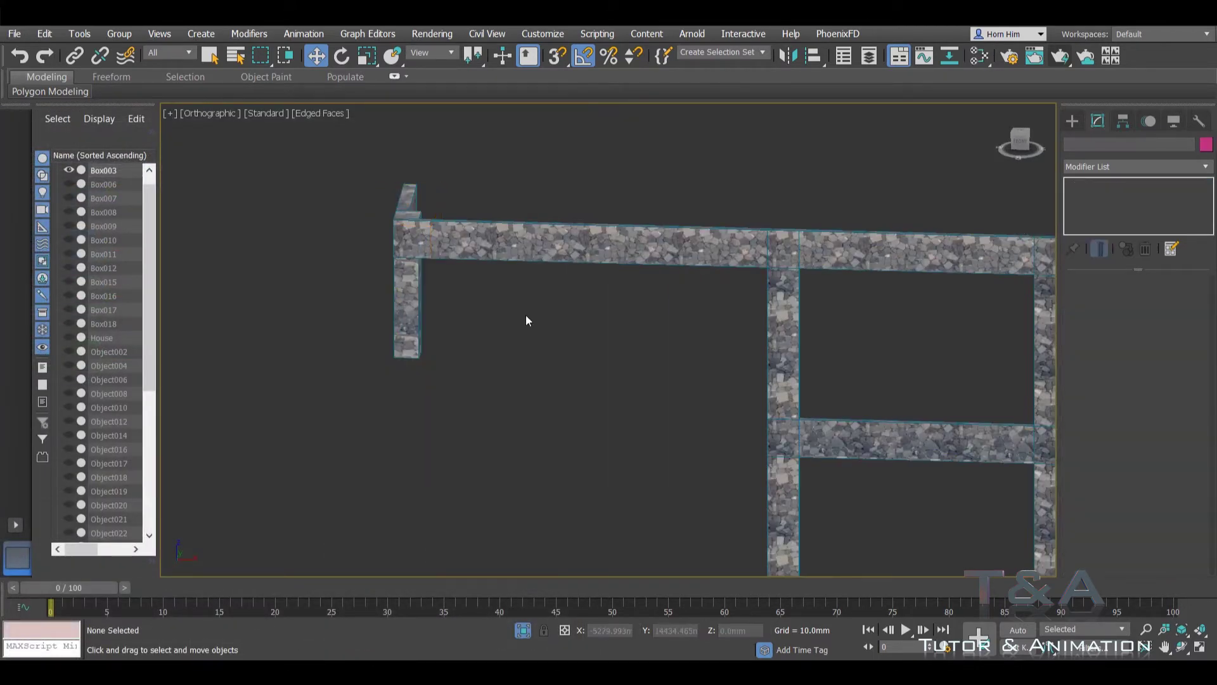
right_click(526, 314)
left_click(551, 188)
middle_click_drag(775, 262, 675, 258, "alt")
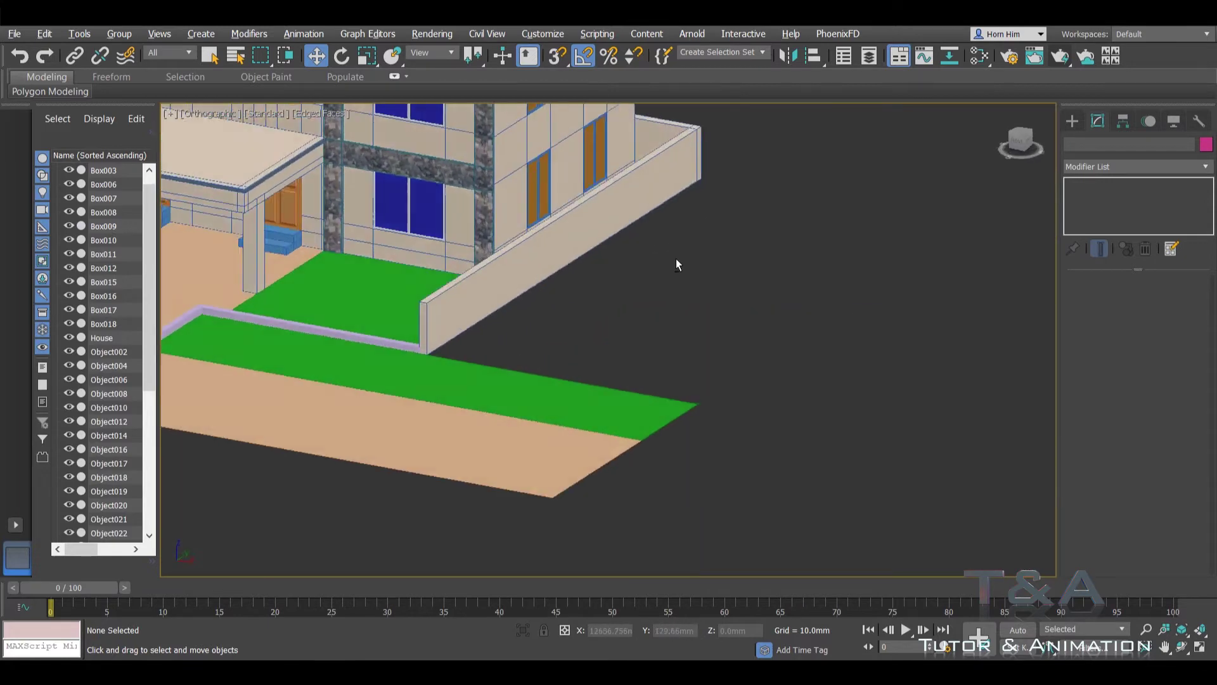
scroll(675, 258, "down", 3)
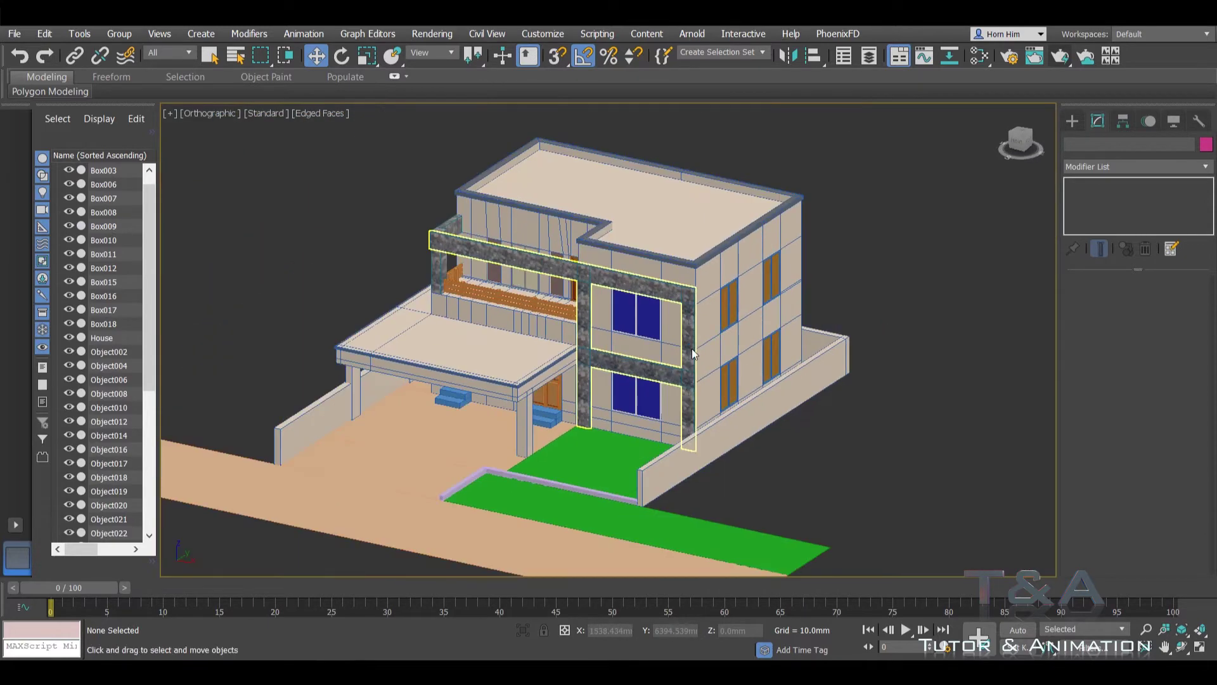
scroll(642, 337, "up", 4)
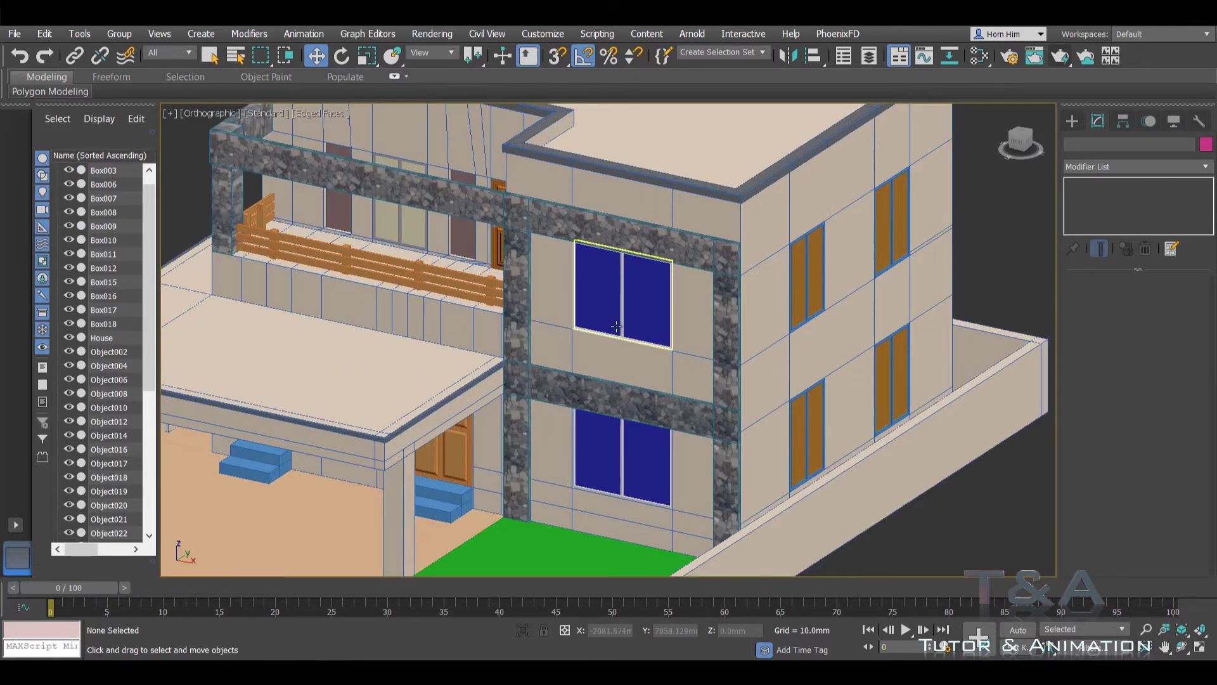
middle_click_drag(616, 327, 571, 317, "alt")
scroll(530, 313, "up", 5)
Step: Attach the other balcony rails to Box008, and attach the side fence pieces to its post
left_click(530, 312)
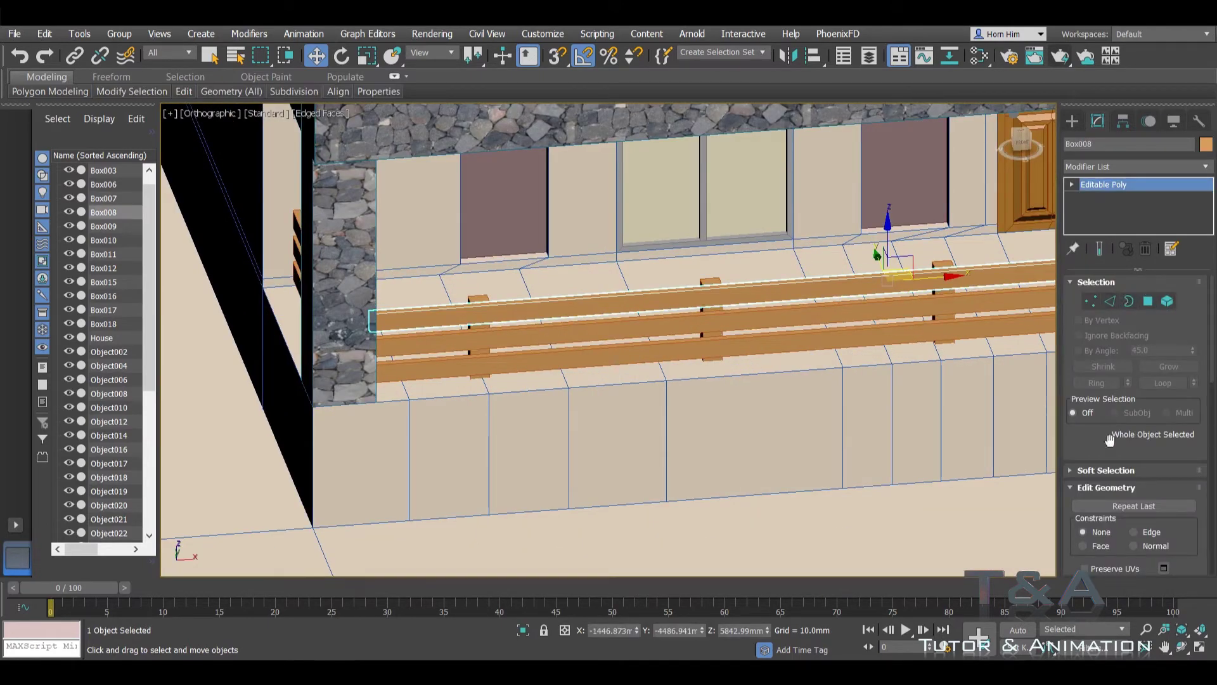
scroll(1124, 476, "down", 3)
left_click(1103, 507)
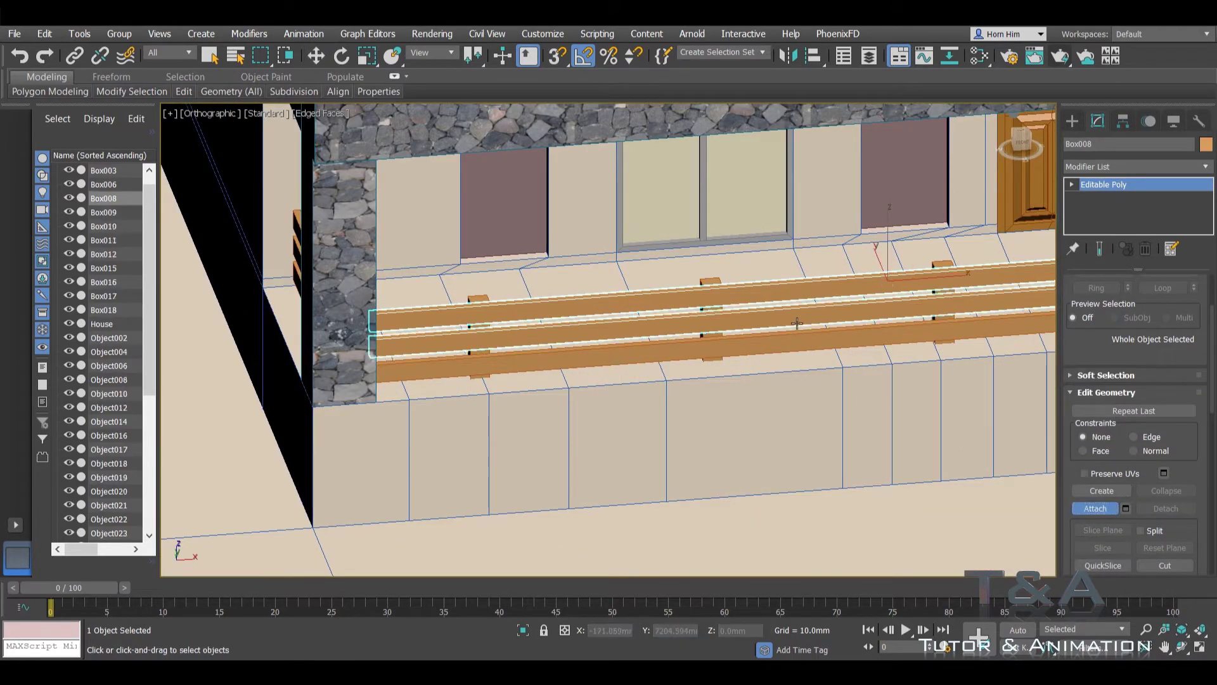
scroll(674, 315, "down", 5)
middle_click_drag(674, 315, 739, 314, "alt")
scroll(669, 409, "up", 3)
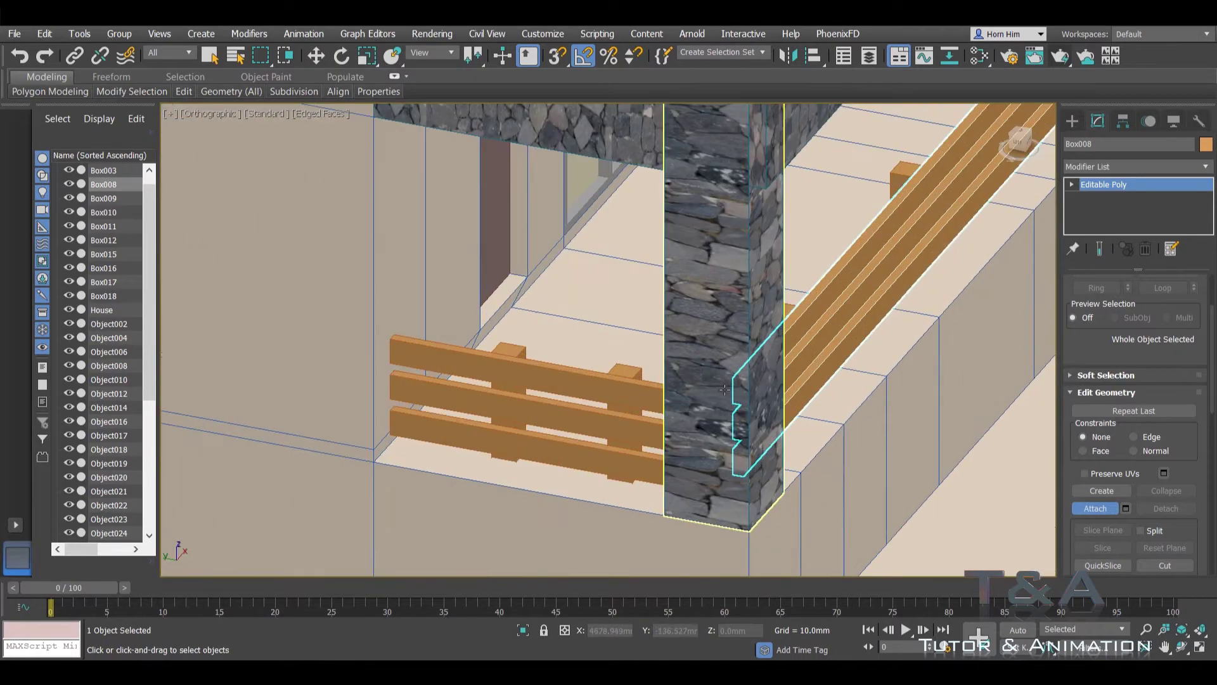
right_click(587, 379)
left_click(623, 374)
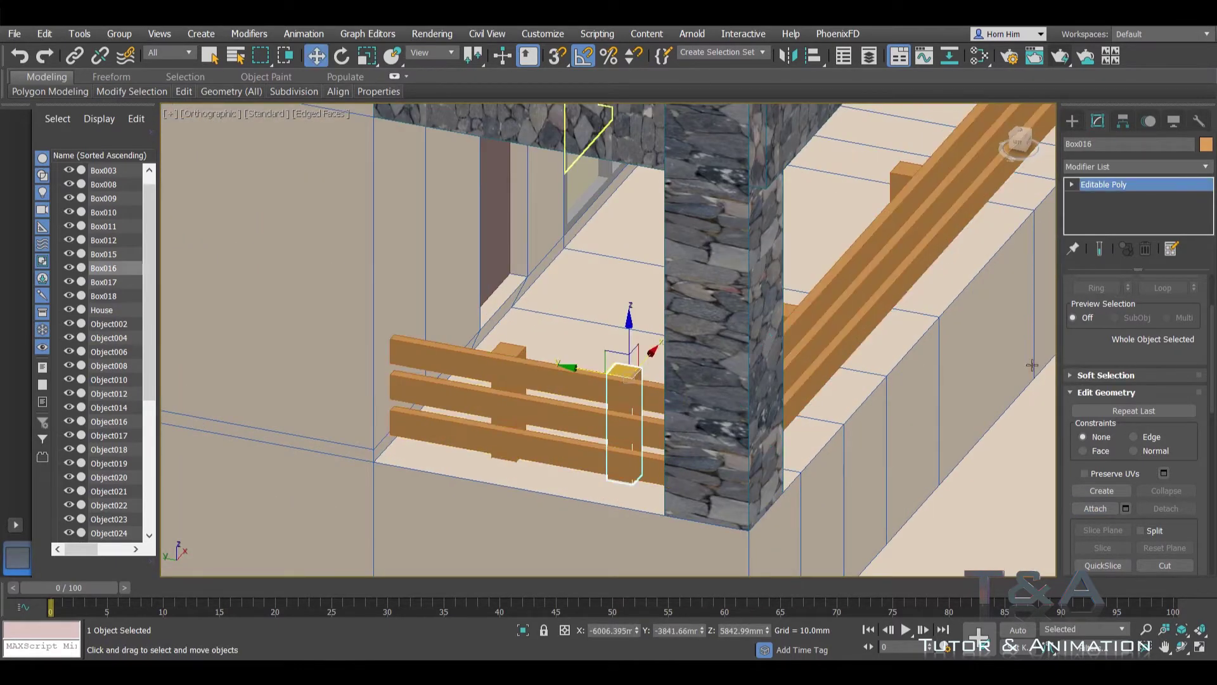
left_click(1096, 508)
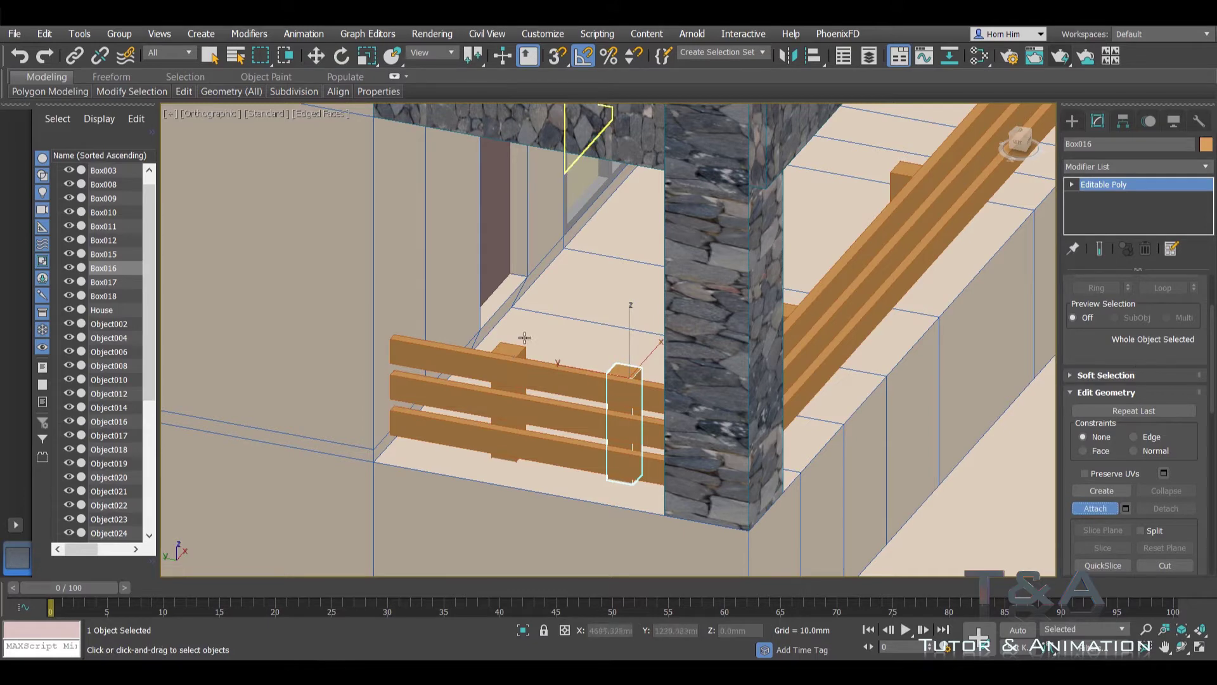
mouse_move(797, 340)
middle_mouse_down("alt")
mouse_move(568, 301)
mouse_move(619, 368)
middle_mouse_up("alt")
right_click(760, 336)
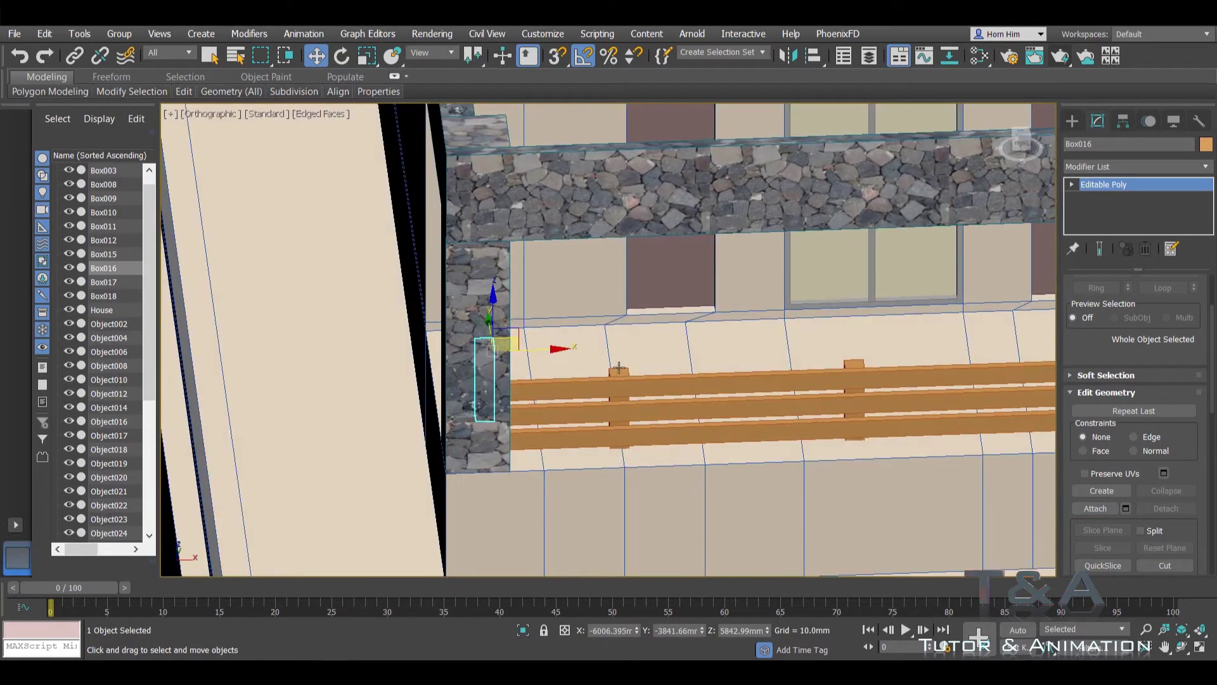
Step: Select all eight balcony fence objects, rails and posts, together
scroll(854, 368, "down", 3)
left_click(620, 326)
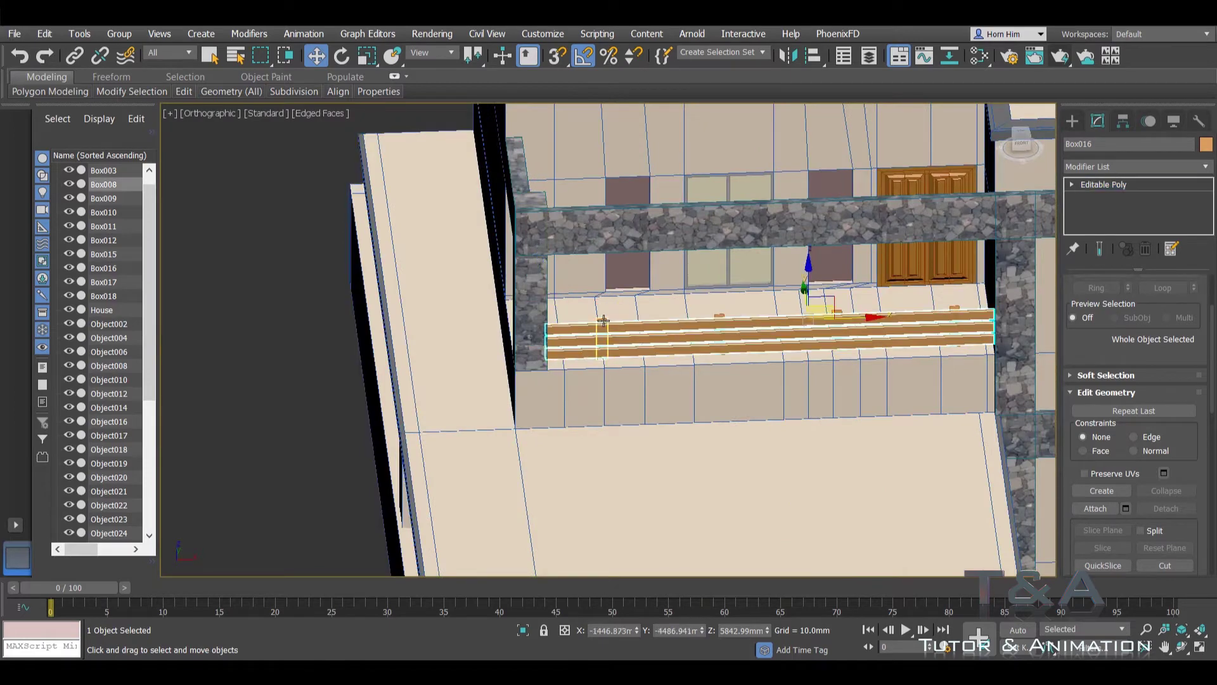
scroll(604, 320, "up", 4)
left_click(603, 320, "ctrl")
left_click(931, 308, "ctrl")
mouse_move(930, 309)
middle_mouse_down()
mouse_move(786, 279)
mouse_move(571, 355)
middle_mouse_up()
left_click(786, 279, "ctrl")
scroll(786, 279, "down", 2)
scroll(788, 270, "up", 3)
left_click(788, 270, "ctrl")
scroll(787, 270, "down", 3)
scroll(535, 381, "up", 4)
left_click(608, 390, "ctrl")
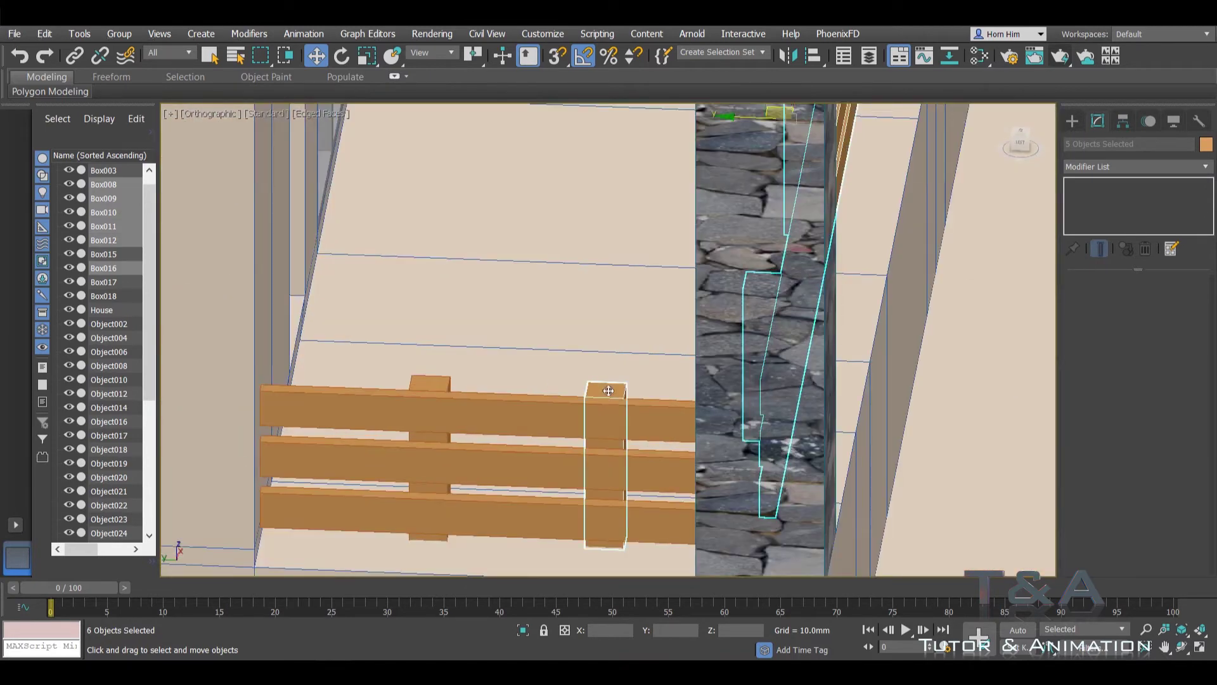
left_click(443, 386, "ctrl")
left_click(477, 405, "ctrl")
Step: Isolate the selected balcony fence pieces and orbit around them
right_click(506, 412)
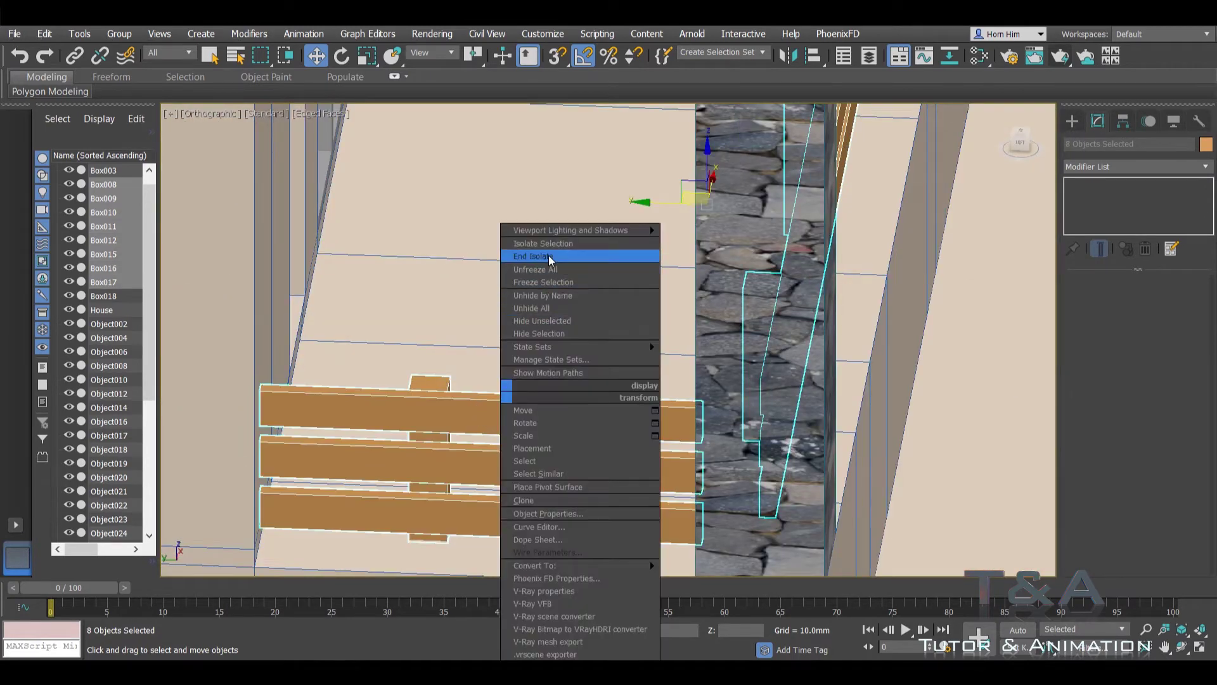
left_click(551, 260)
scroll(552, 263, "down", 5)
mouse_move(551, 263)
middle_mouse_down("alt")
mouse_move(556, 333)
mouse_move(520, 239)
mouse_move(539, 251)
middle_mouse_up("alt")
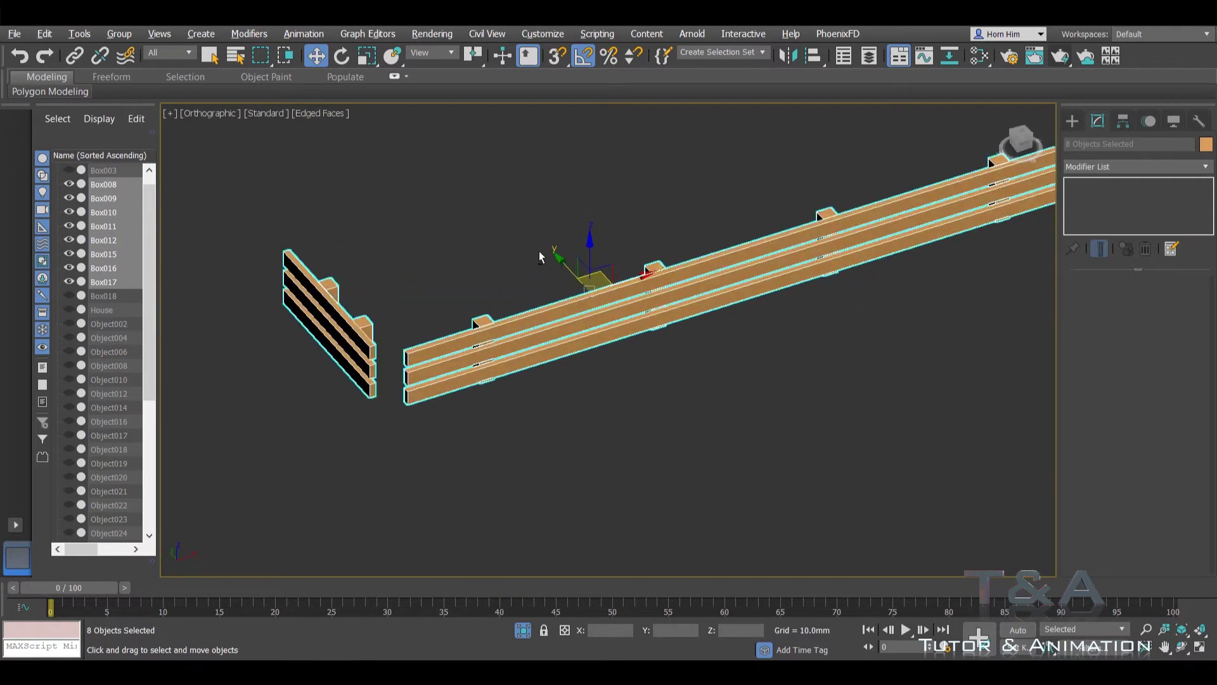
left_click(539, 251)
middle_click_drag(730, 249, 887, 159, "alt")
Step: Open the Slate Material Editor and bring Material #17 into view in the node graph
left_click(981, 56)
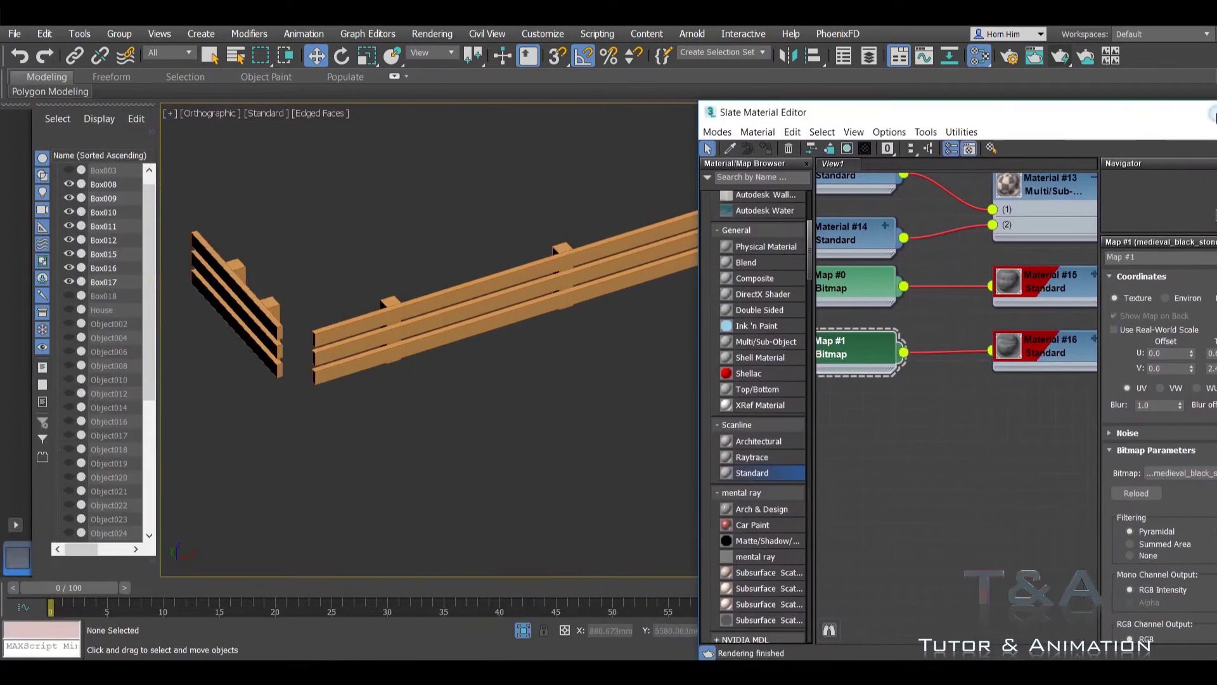
left_click_drag(432, 111, 1214, 111)
left_click_drag(979, 26, 304, 77)
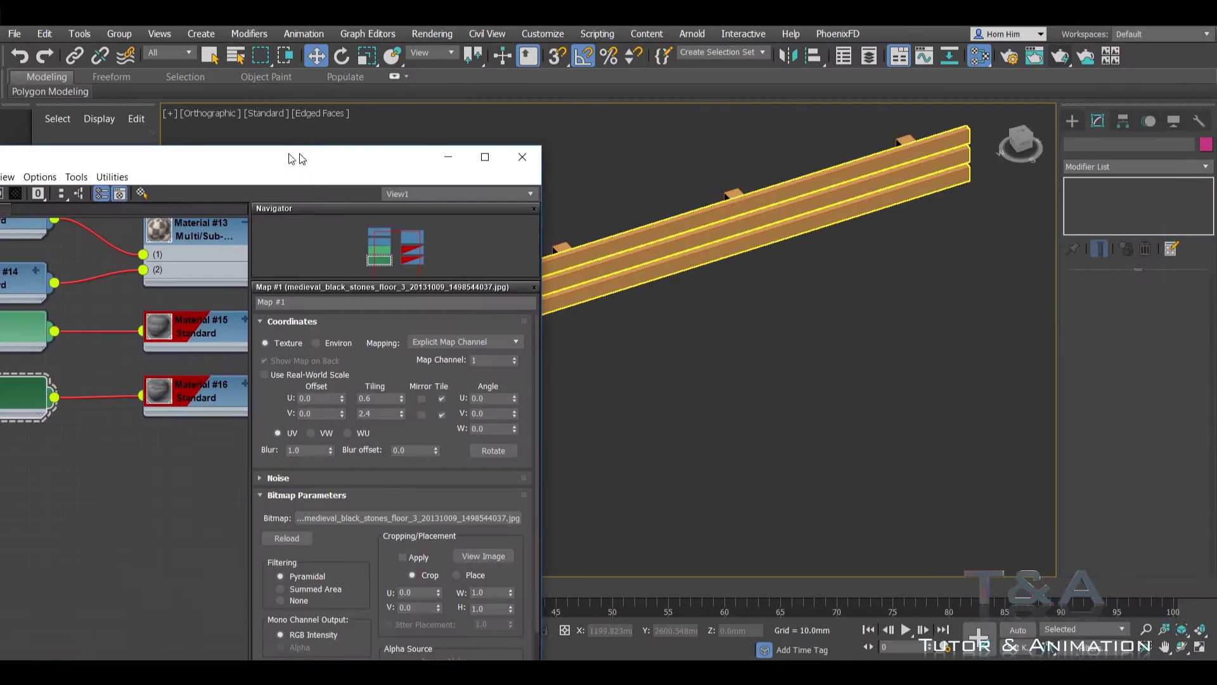
left_click(603, 229)
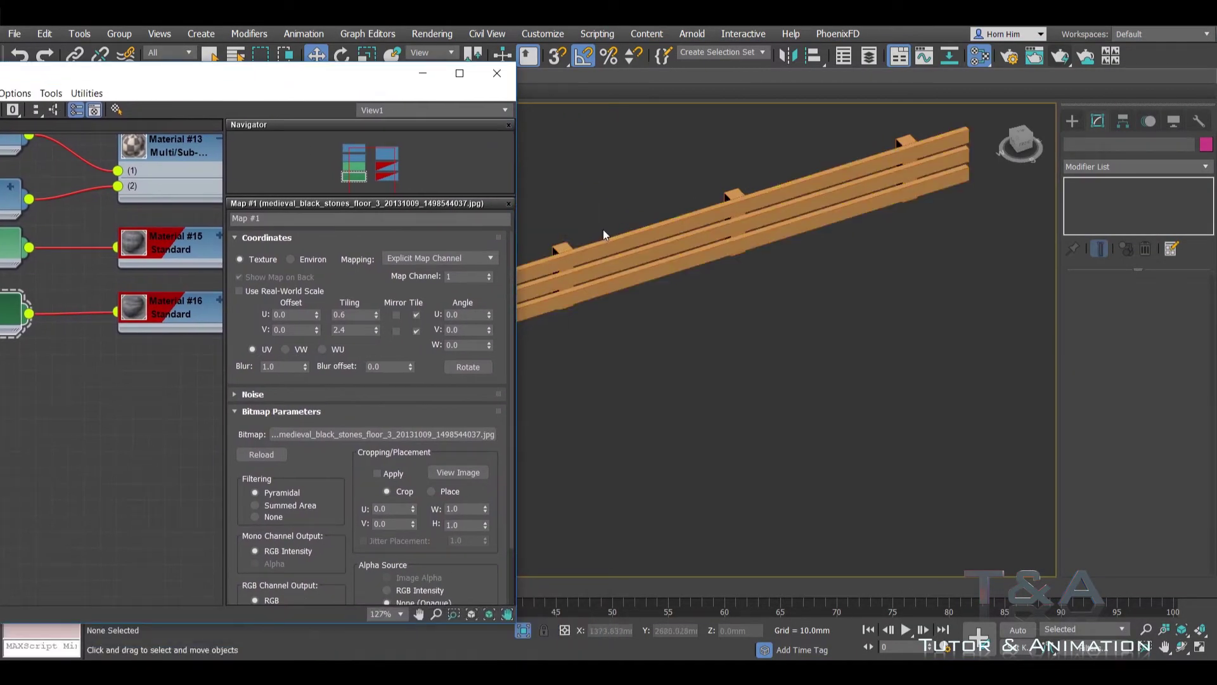
middle_click_drag(603, 229, 603, 279, "alt")
mouse_move(158, 299)
middle_mouse_down()
mouse_move(108, 347)
mouse_move(181, 248)
middle_mouse_up()
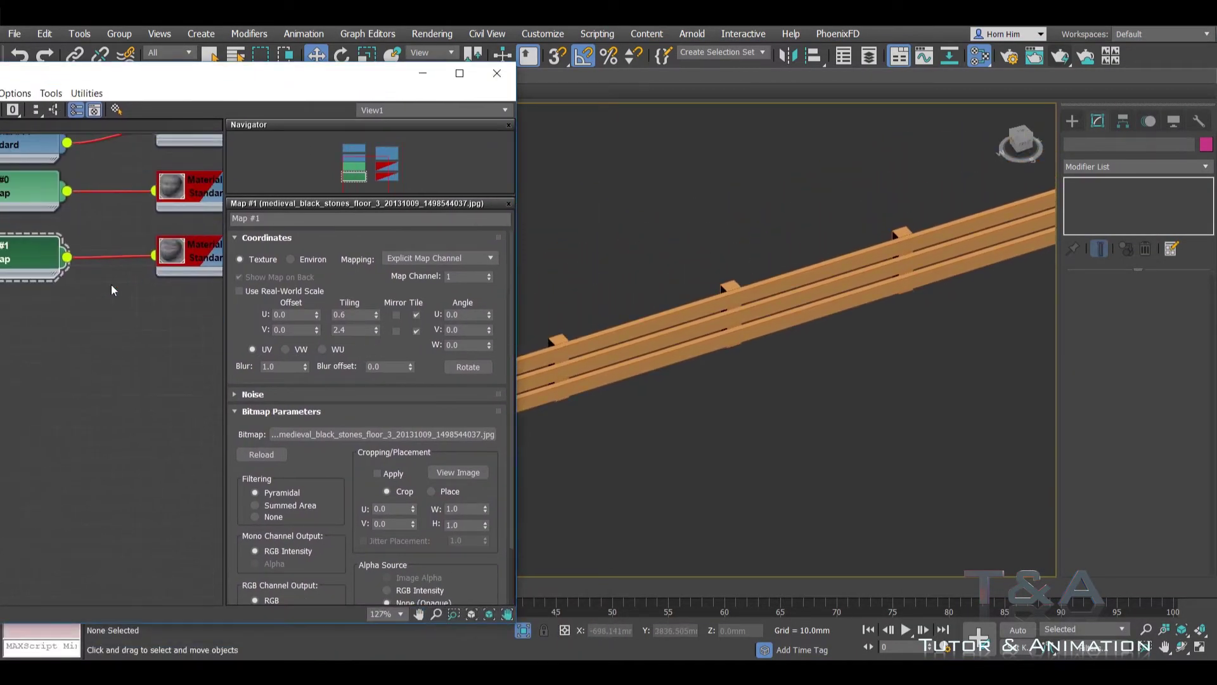
scroll(181, 248, "down", 1)
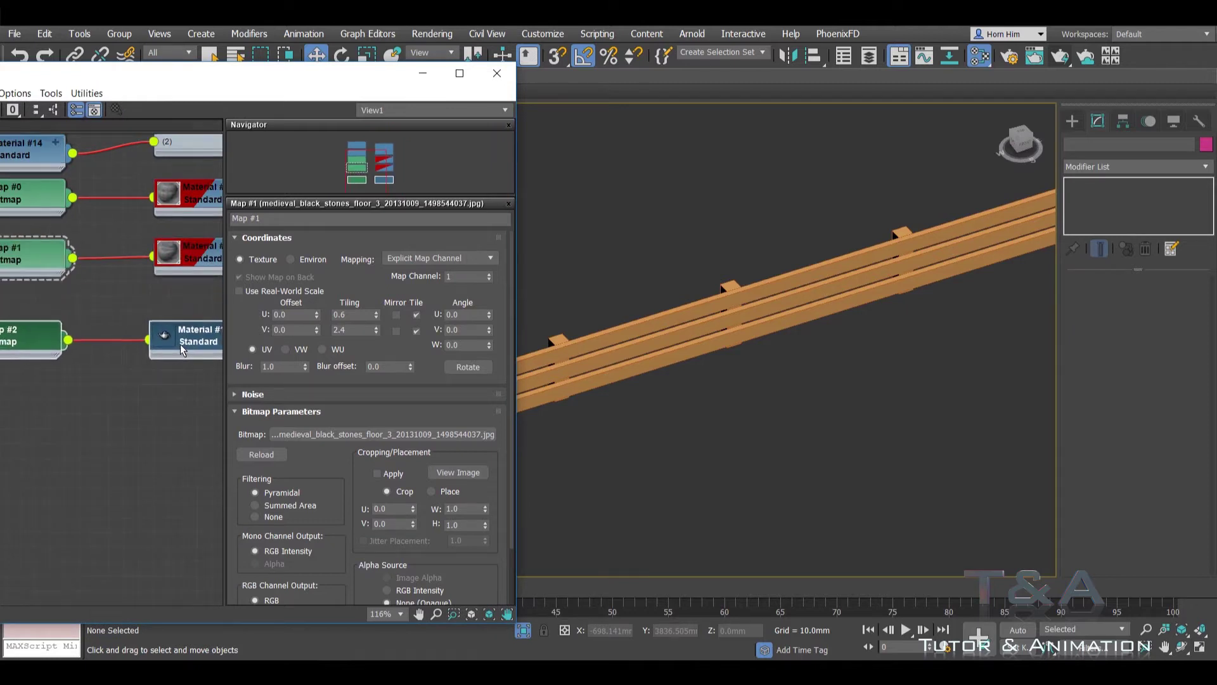
middle_click_drag(181, 298, 92, 292)
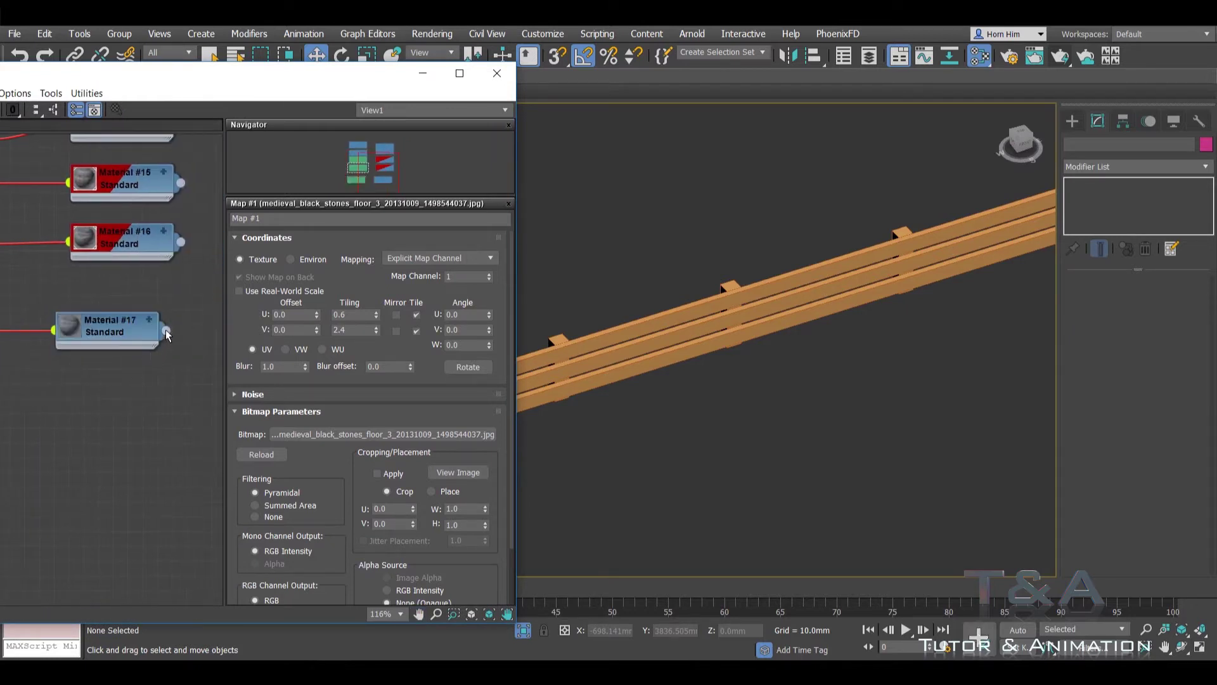
Step: Apply Material #17 to the fence and open its stone bitmap Map #2
left_click_drag(166, 329, 617, 337)
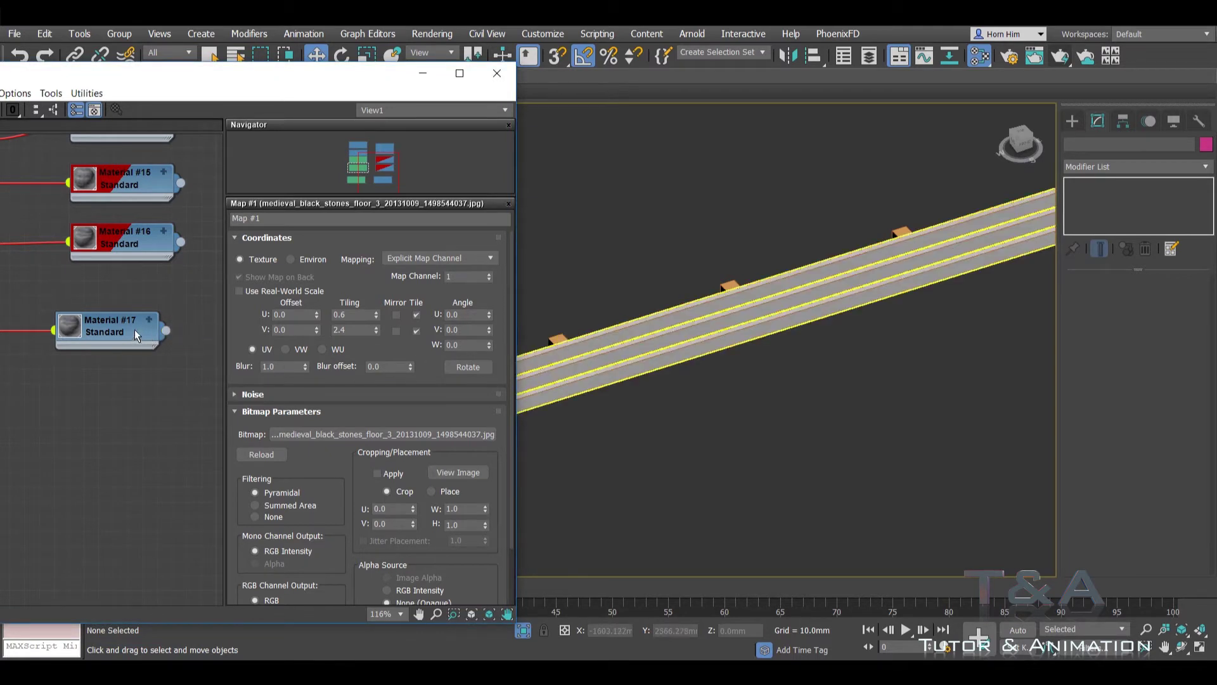
middle_click_drag(135, 330, 141, 314)
double_click(38, 318)
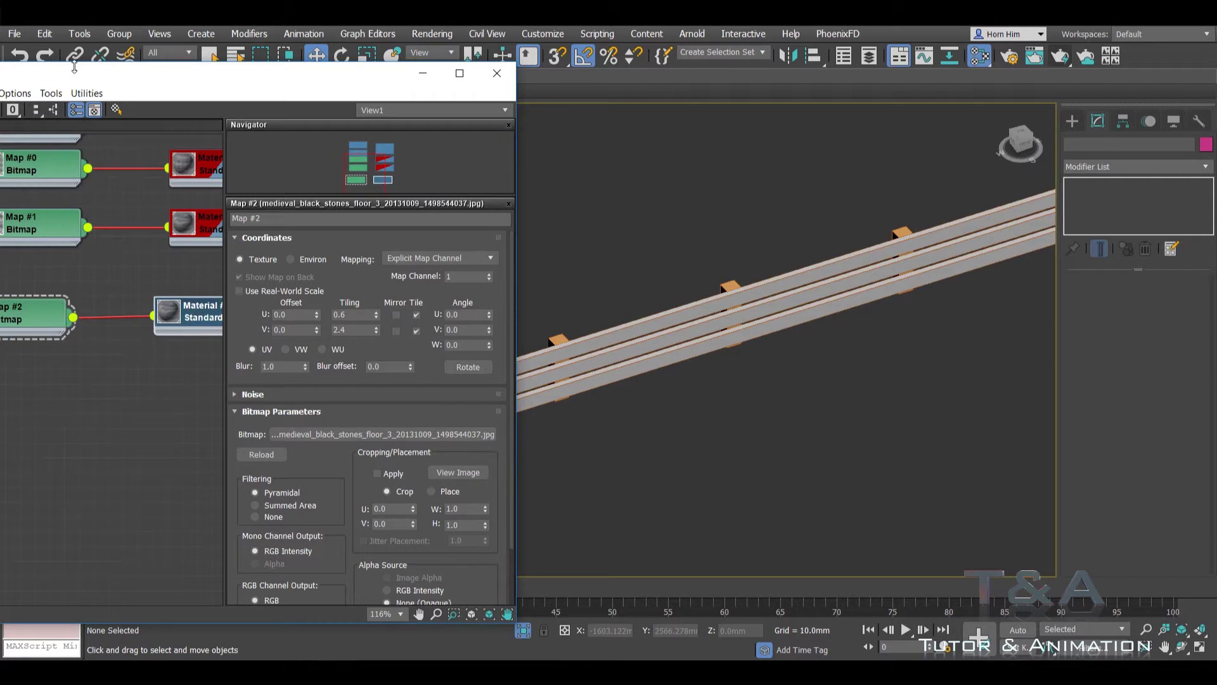
left_click_drag(75, 66, 164, 64)
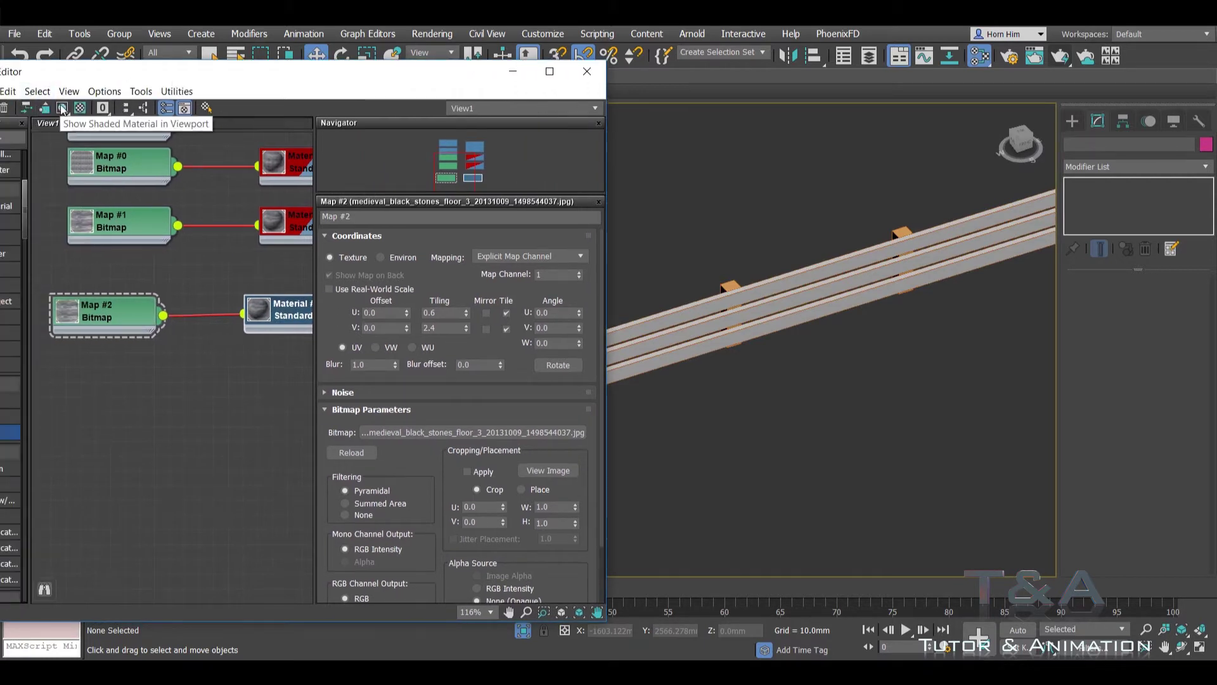
Step: Show the material in the viewport and swap Map #2's image for the wood texture
left_click(80, 108)
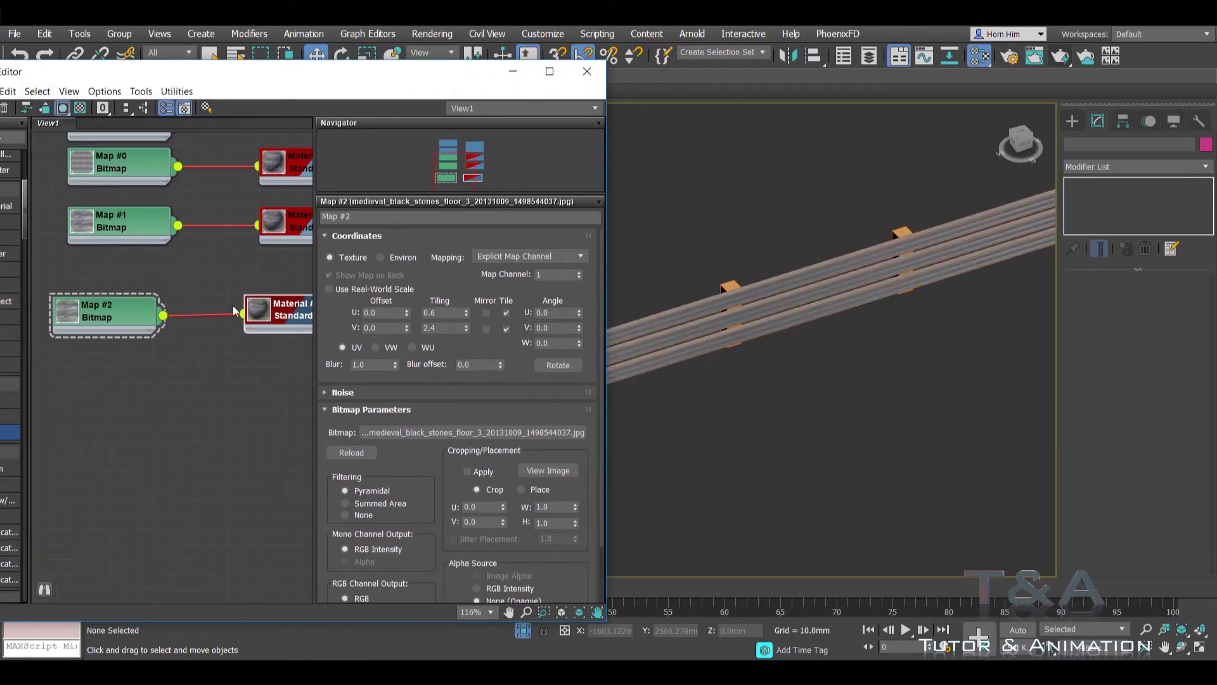
left_click(457, 432)
left_click(191, 260)
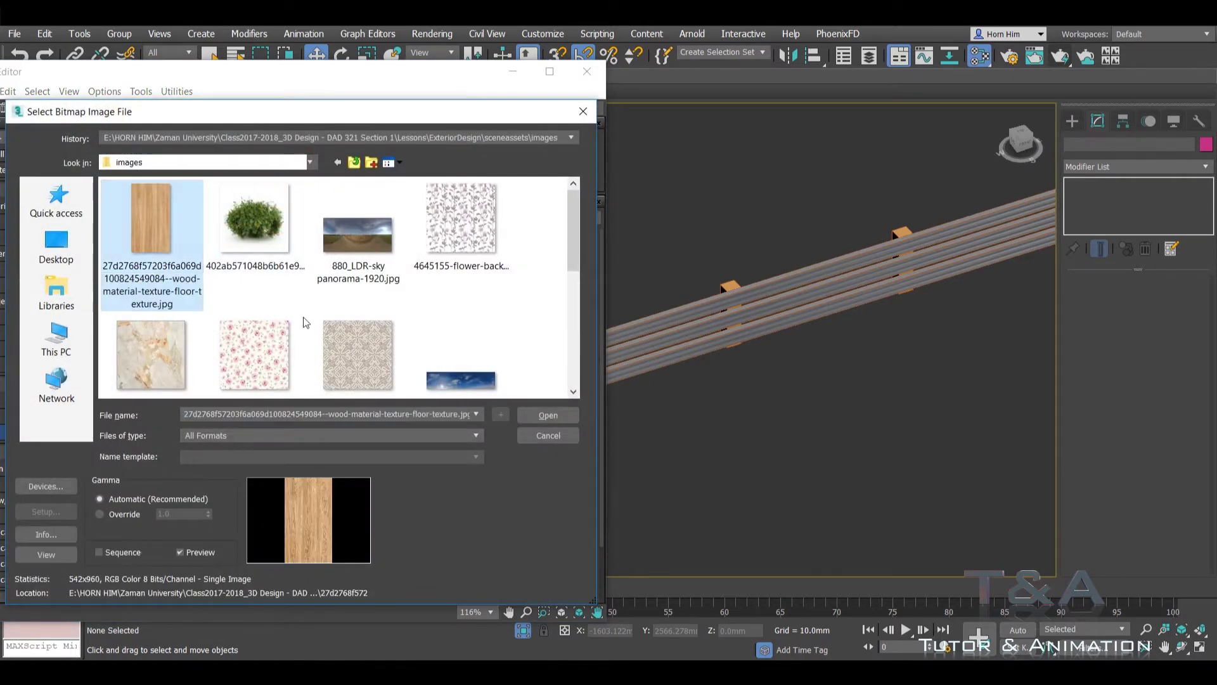
left_click(538, 420)
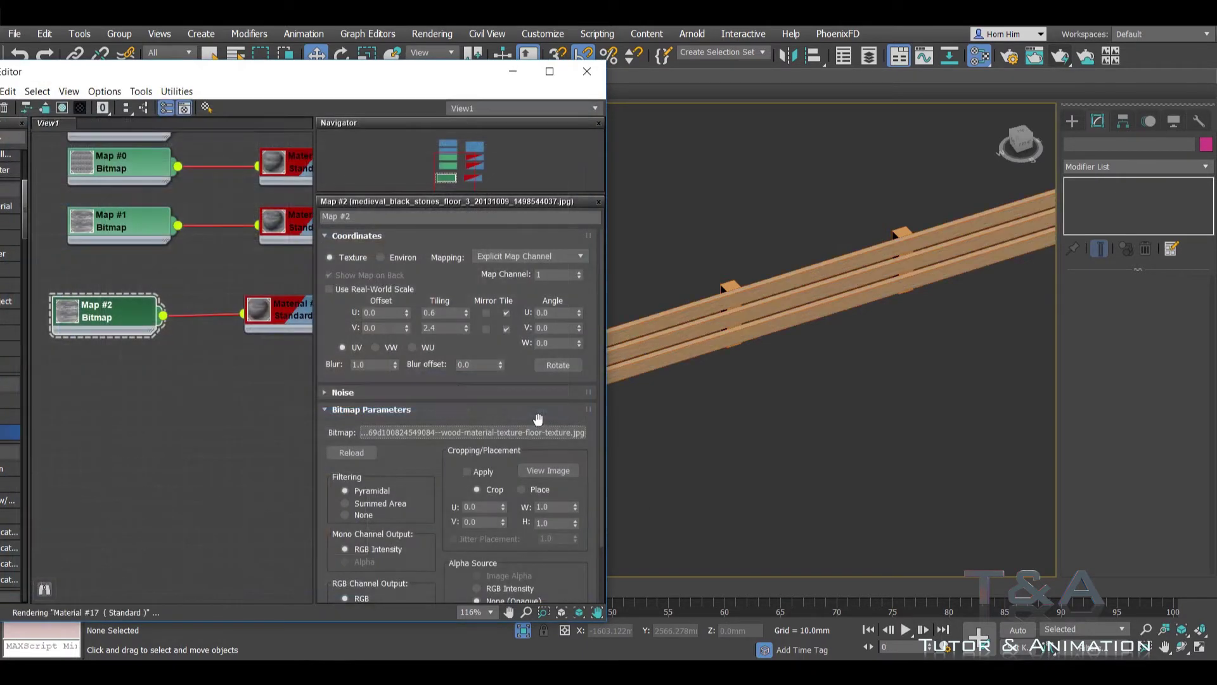
Step: Add a UVW Map modifier with Box projection to the rail boards
left_click(651, 321)
left_click(1120, 167)
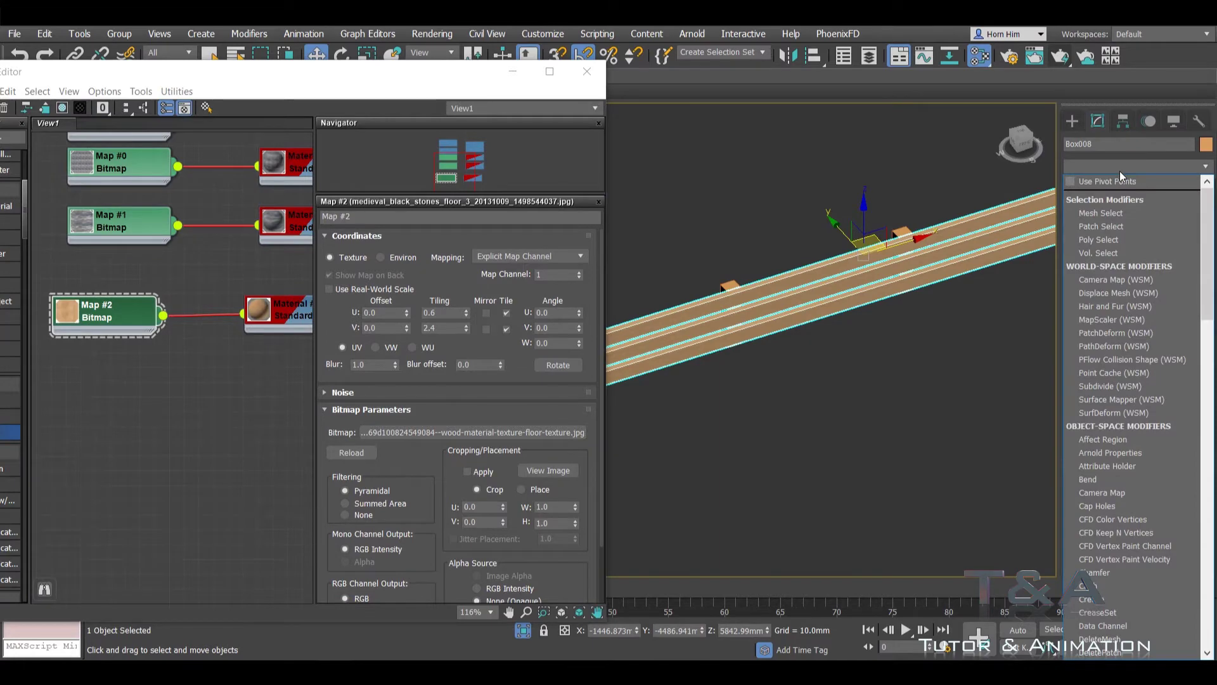
key("u")
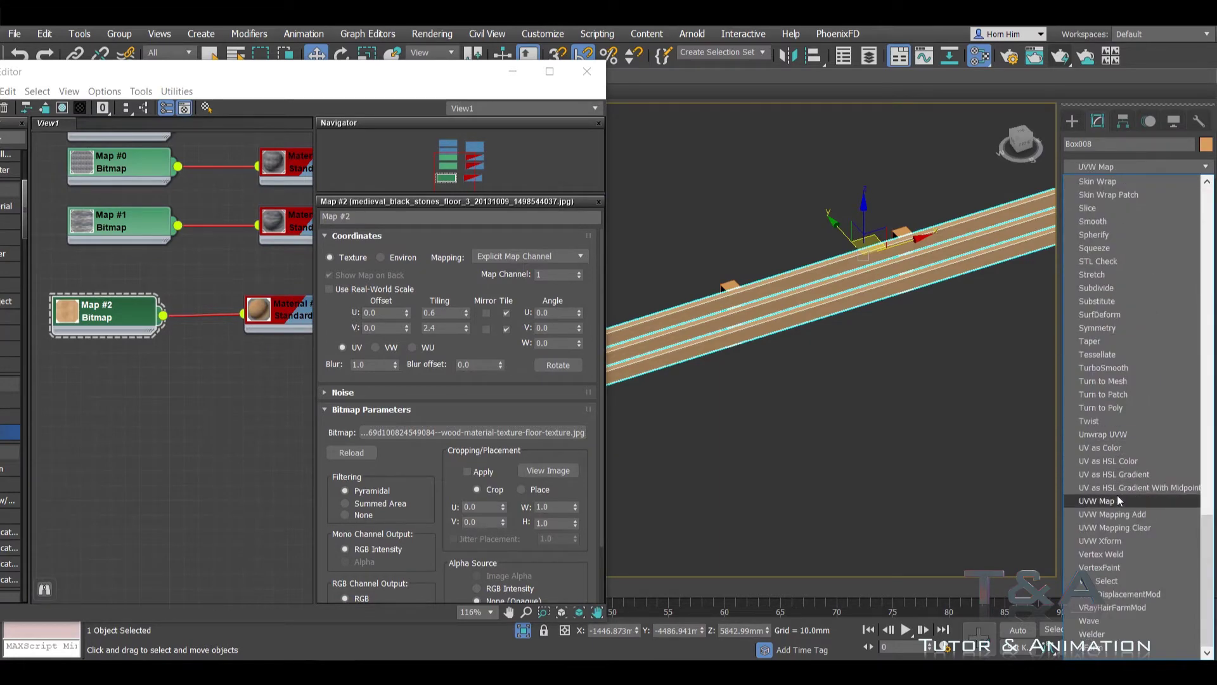
left_click(1117, 499)
scroll(809, 266, "up", 3)
scroll(809, 266, "up", 2)
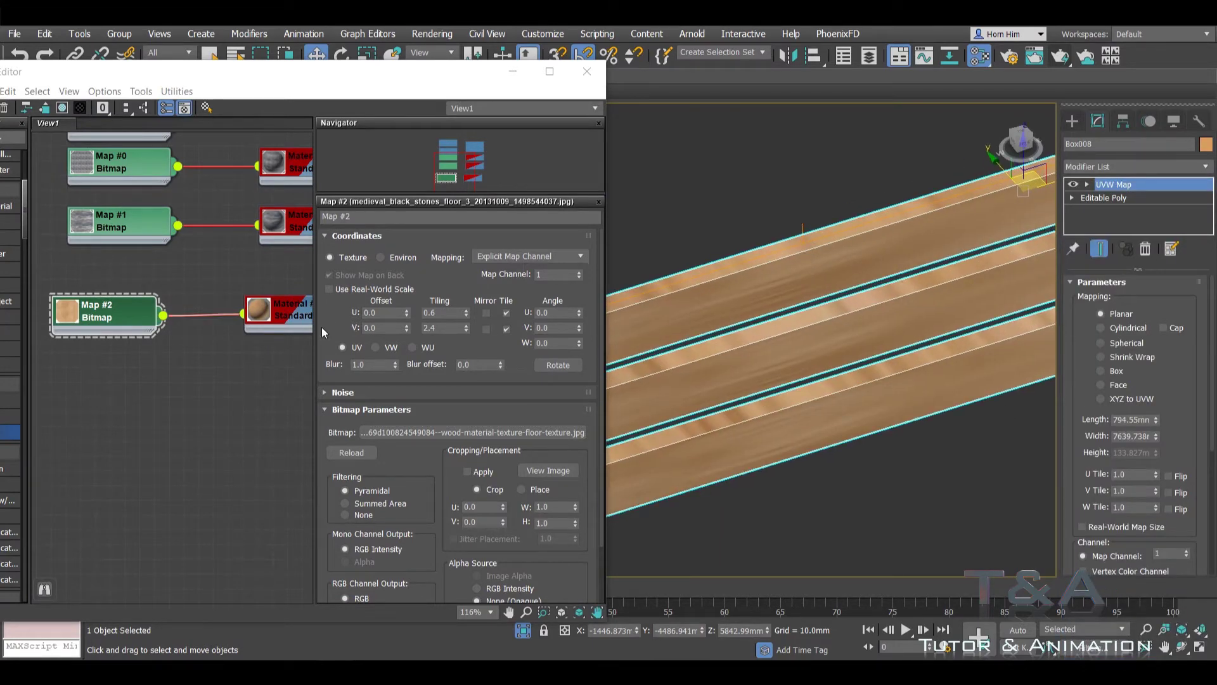
double_click(438, 312)
key("Tab")
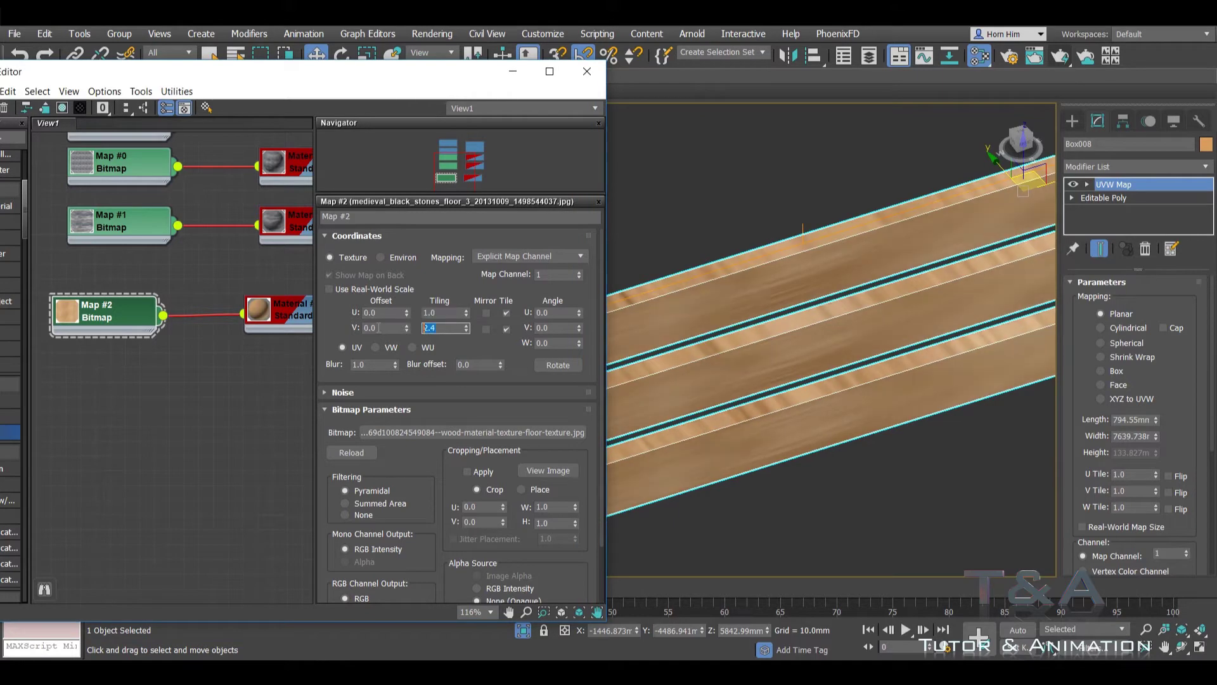
key("Tab")
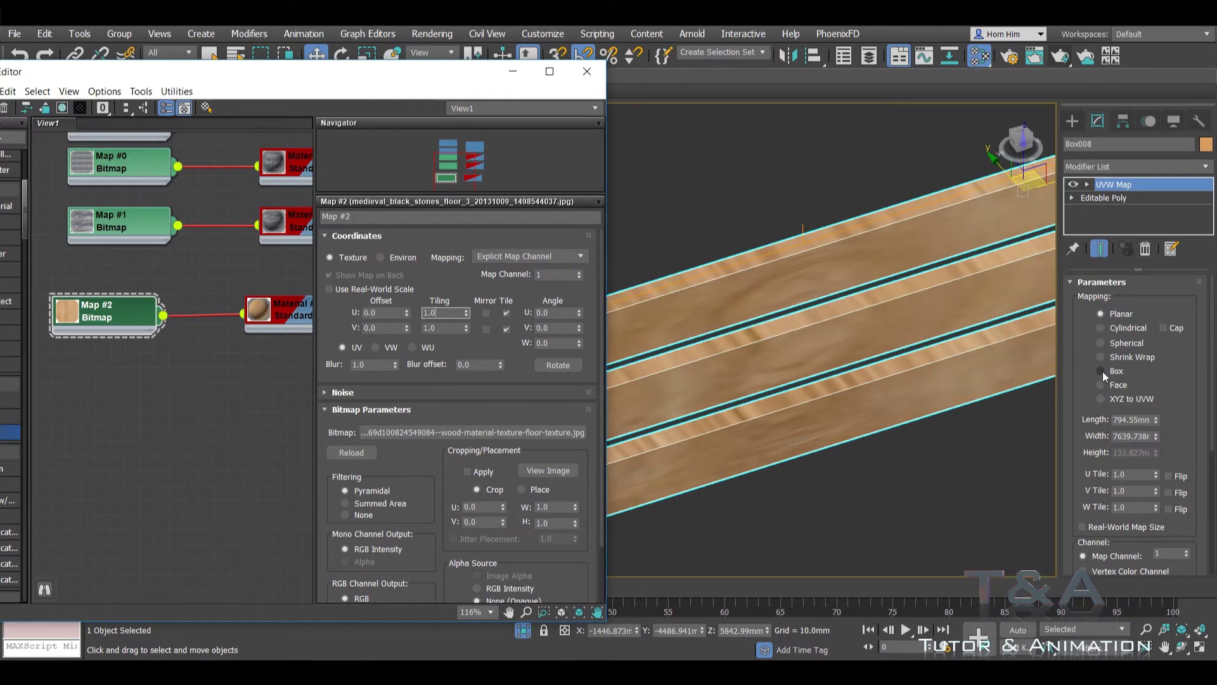
left_click(1100, 371)
Step: Set the wood bitmap tiling to U 2.7 and V 2.3 while checking the boards
middle_click_drag(824, 285, 735, 324, "alt")
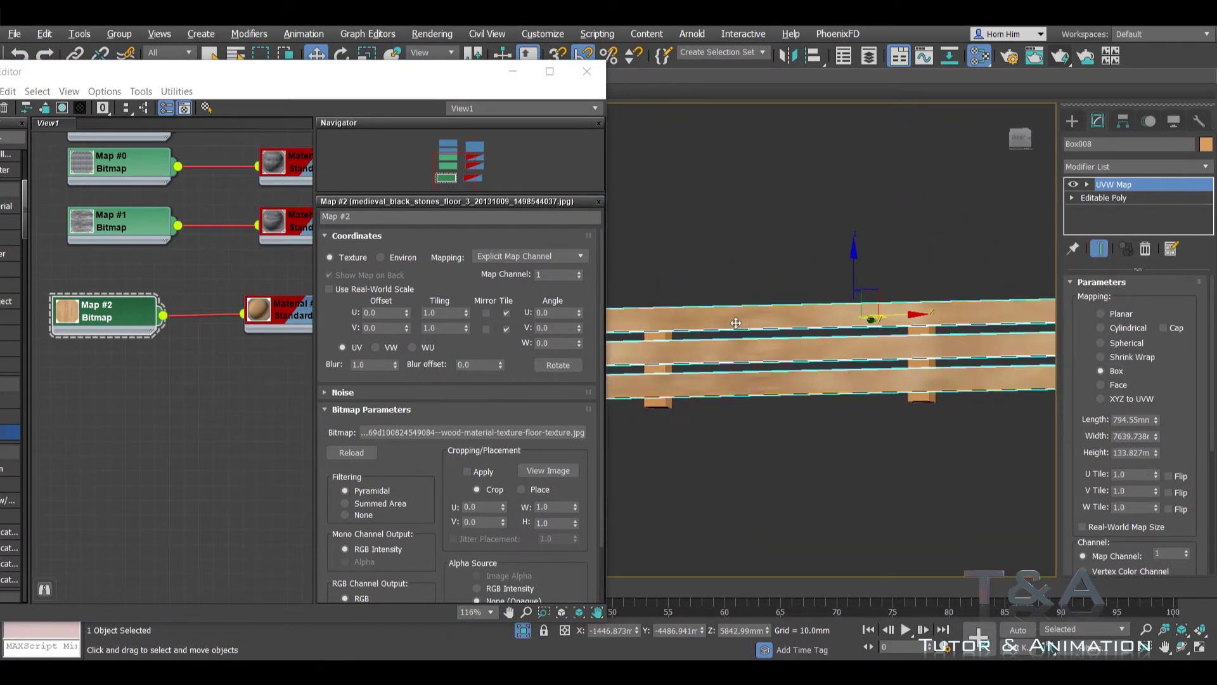
scroll(816, 330, "up", 3)
scroll(816, 330, "up", 2)
scroll(816, 330, "down", 5)
mouse_move(816, 330)
middle_mouse_down("alt")
mouse_move(924, 315)
mouse_move(934, 299)
mouse_move(880, 282)
middle_mouse_up("alt")
scroll(924, 315, "up", 2)
scroll(924, 315, "down", 3)
scroll(924, 315, "down", 3)
scroll(880, 281, "up", 4)
scroll(880, 281, "down", 2)
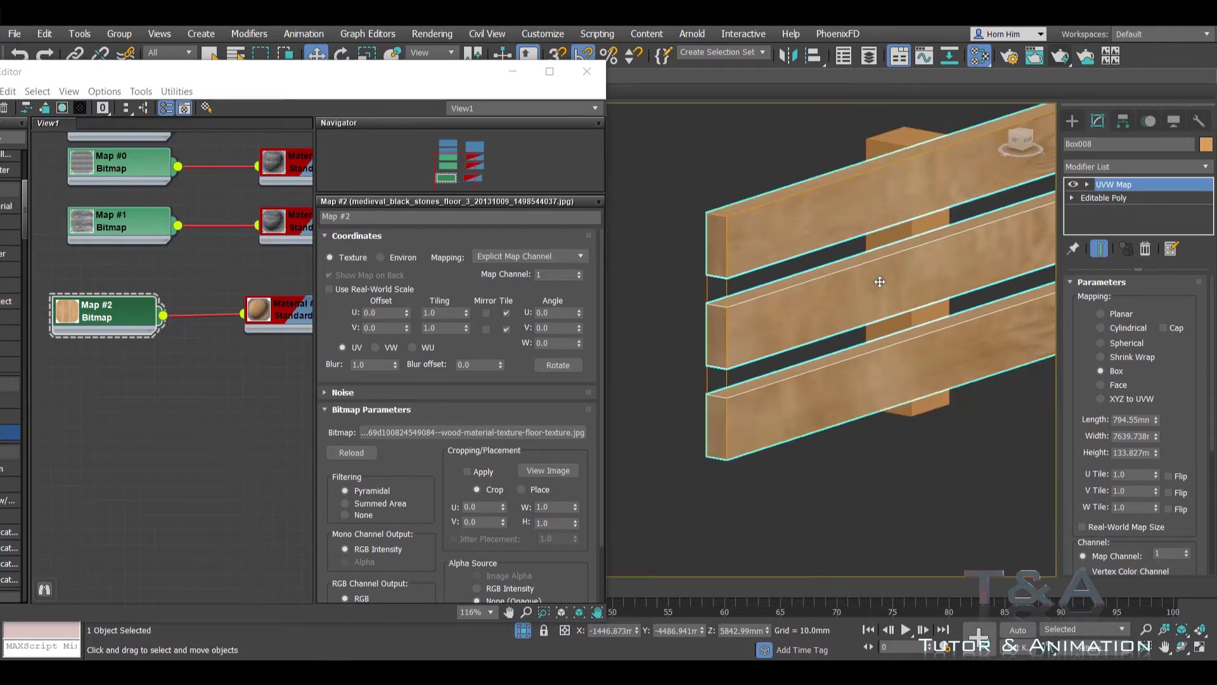
scroll(854, 288, "up", 3)
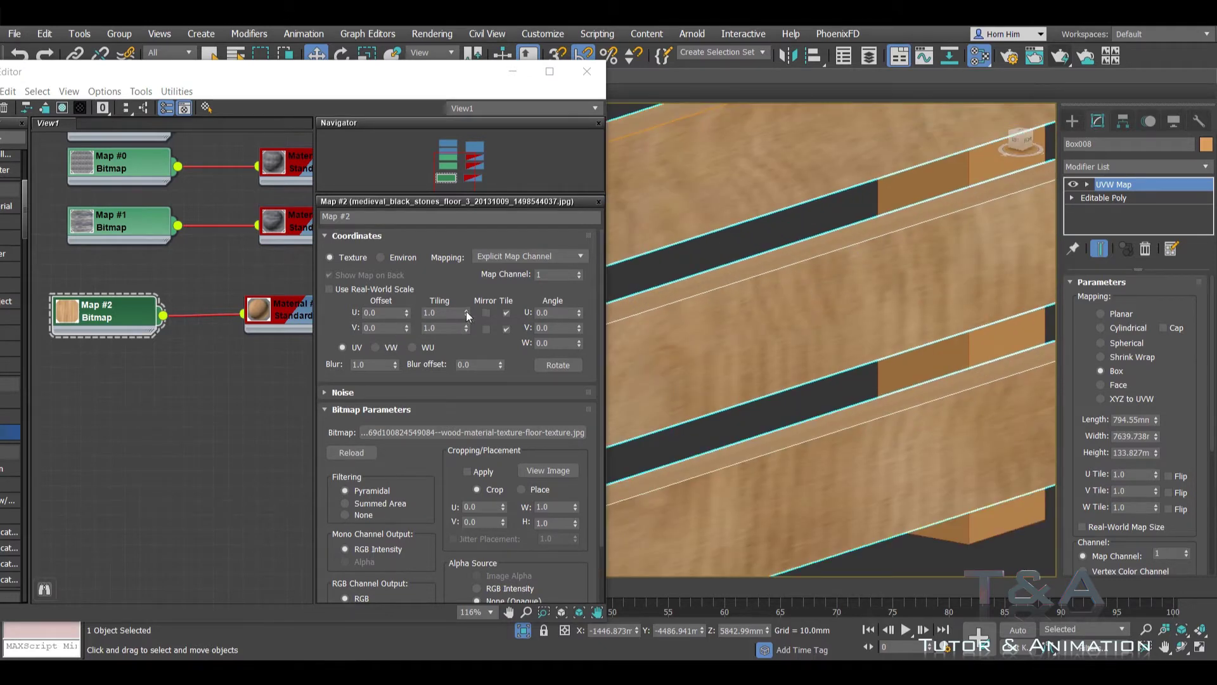
mouse_move(466, 310)
left_mouse_down()
mouse_move(460, 331)
mouse_move(465, 320)
left_mouse_up()
scroll(836, 321, "down", 3)
mouse_move(824, 330)
middle_mouse_down("alt")
mouse_move(869, 312)
mouse_move(847, 354)
mouse_move(793, 313)
mouse_move(821, 327)
mouse_move(842, 293)
mouse_move(868, 336)
mouse_move(862, 325)
mouse_move(931, 272)
middle_mouse_up("alt")
scroll(868, 336, "down", 3)
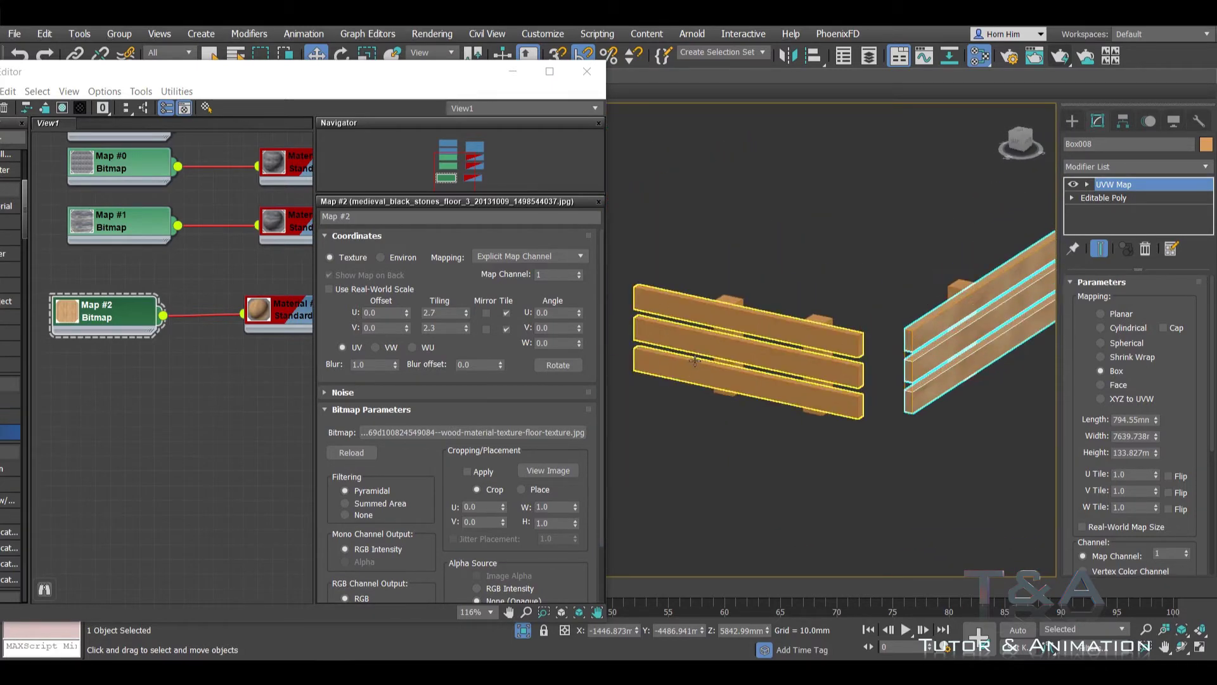
Step: Clone the wood map and material nodes, creating Material #18 with Map #3
mouse_move(694, 359)
middle_mouse_down("alt")
mouse_move(767, 345)
mouse_move(824, 304)
middle_mouse_up("alt")
scroll(824, 304, "up", 2)
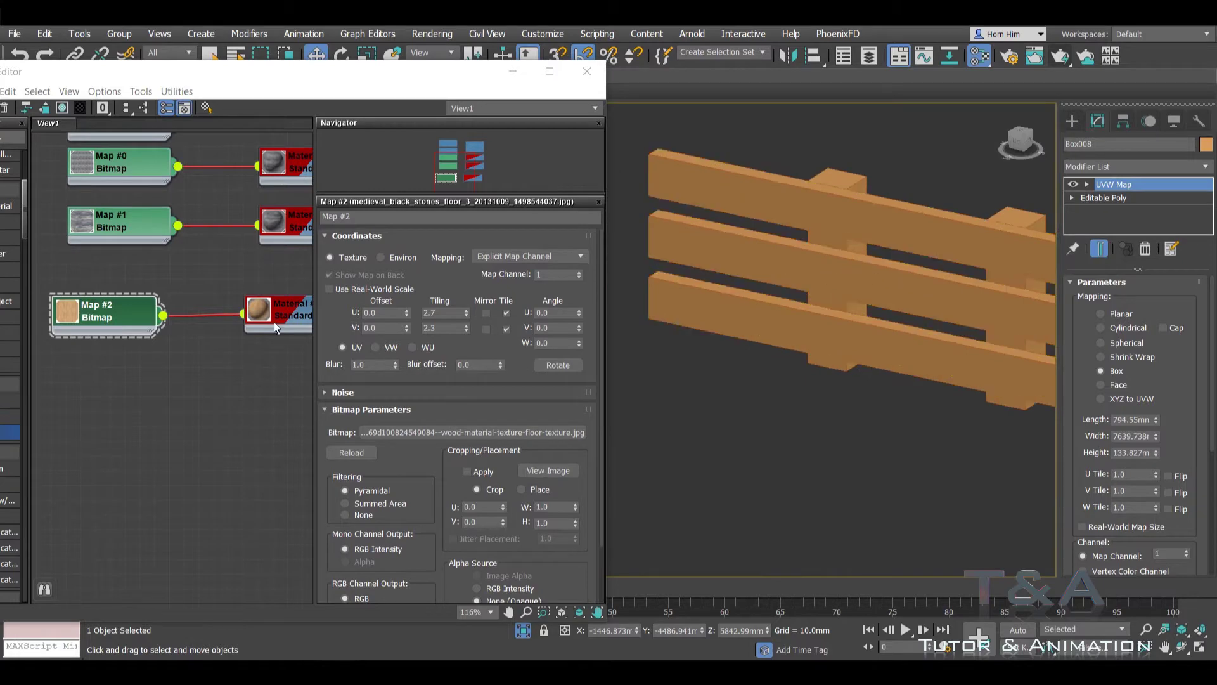
middle_click_drag(223, 321, 187, 307)
Step: Apply Material #18 to Box015 and paste the copied box UVW Map onto it
left_click_drag(88, 379, 260, 395)
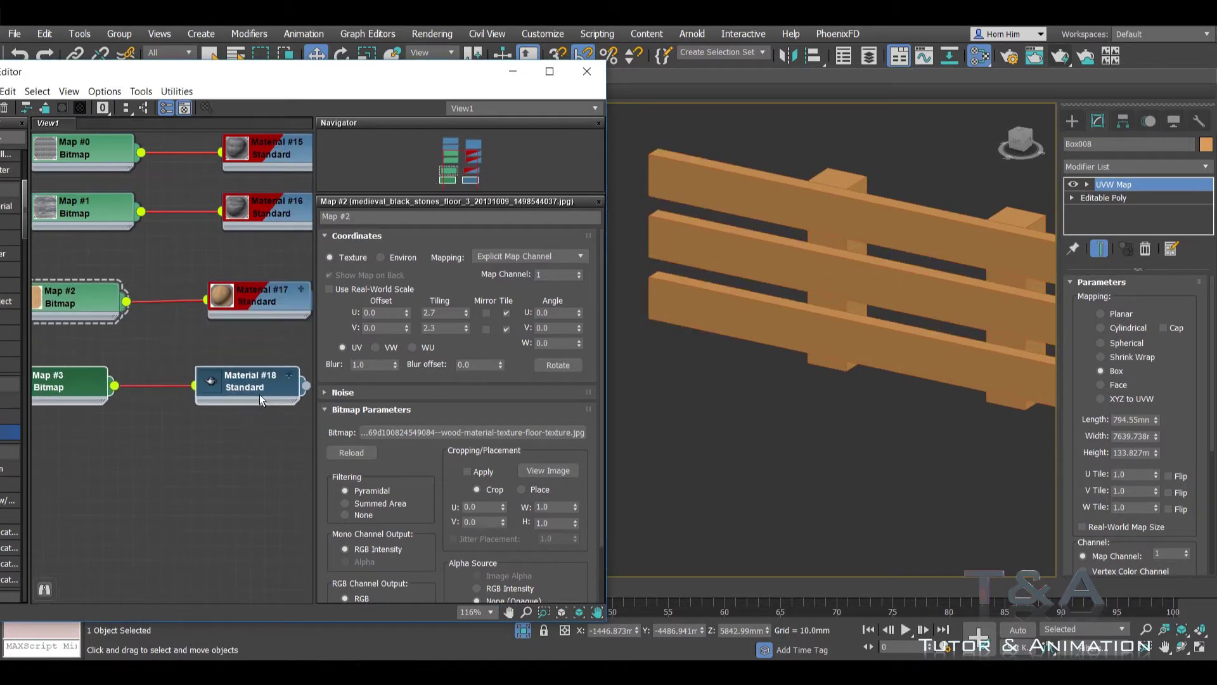
left_click_drag(748, 194, 748, 197)
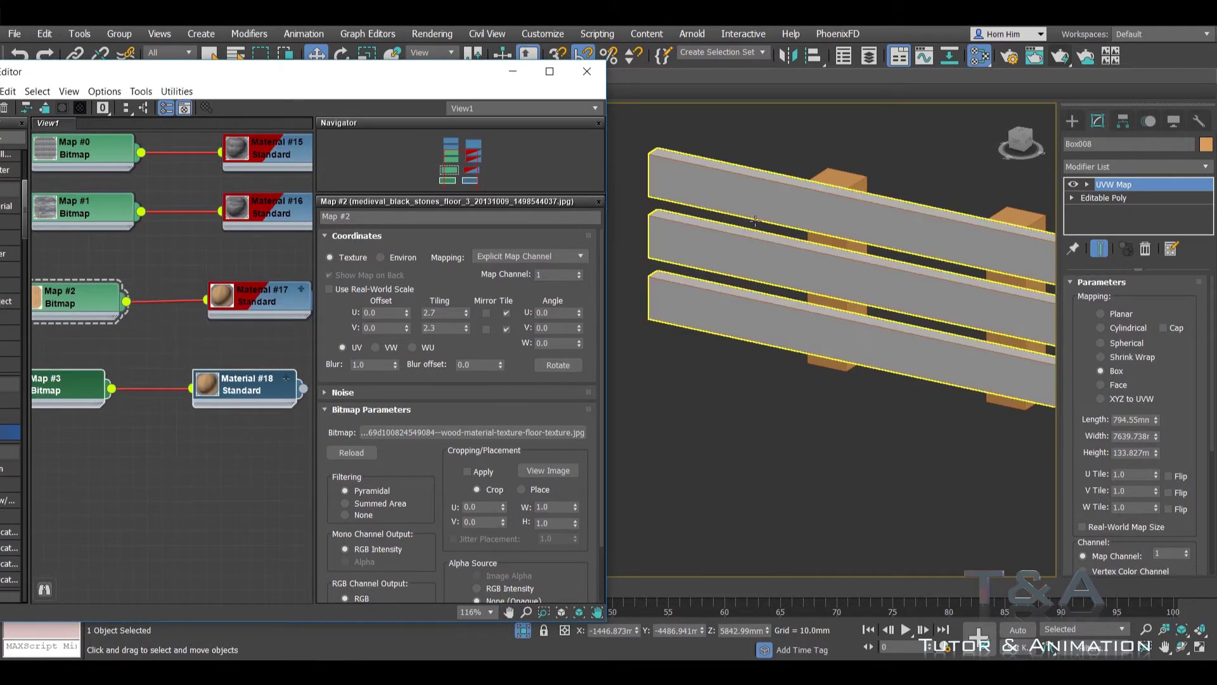
right_click(1136, 191)
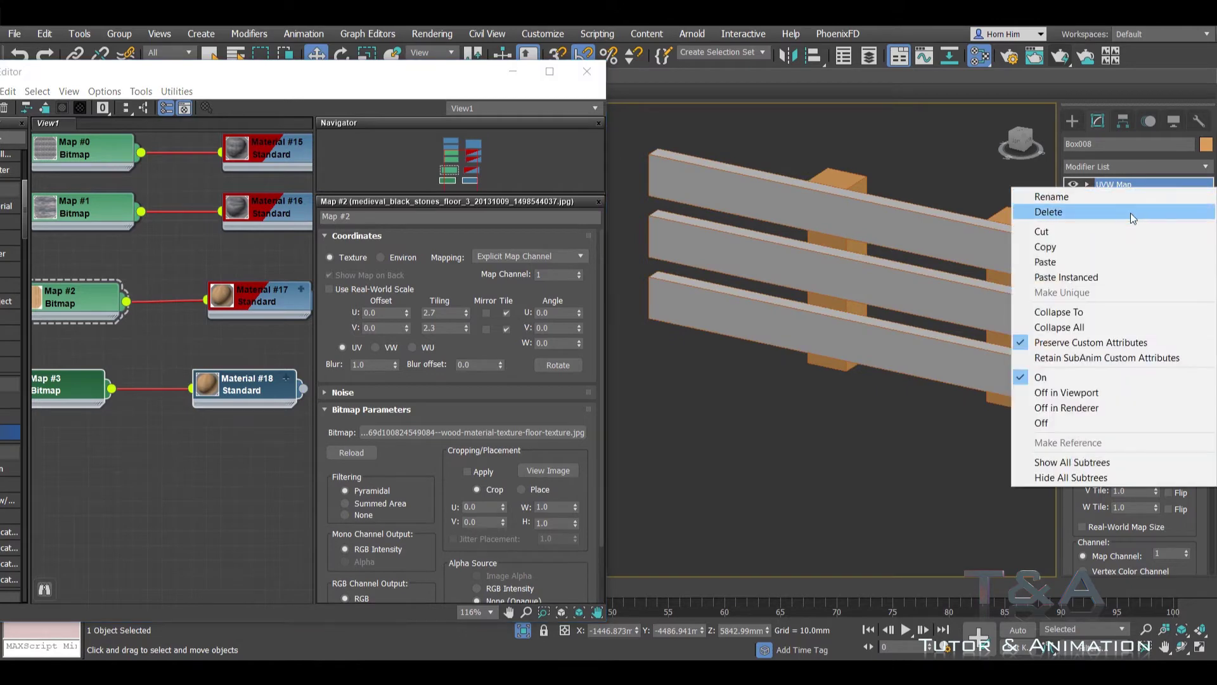
left_click(1119, 247)
left_click(920, 237)
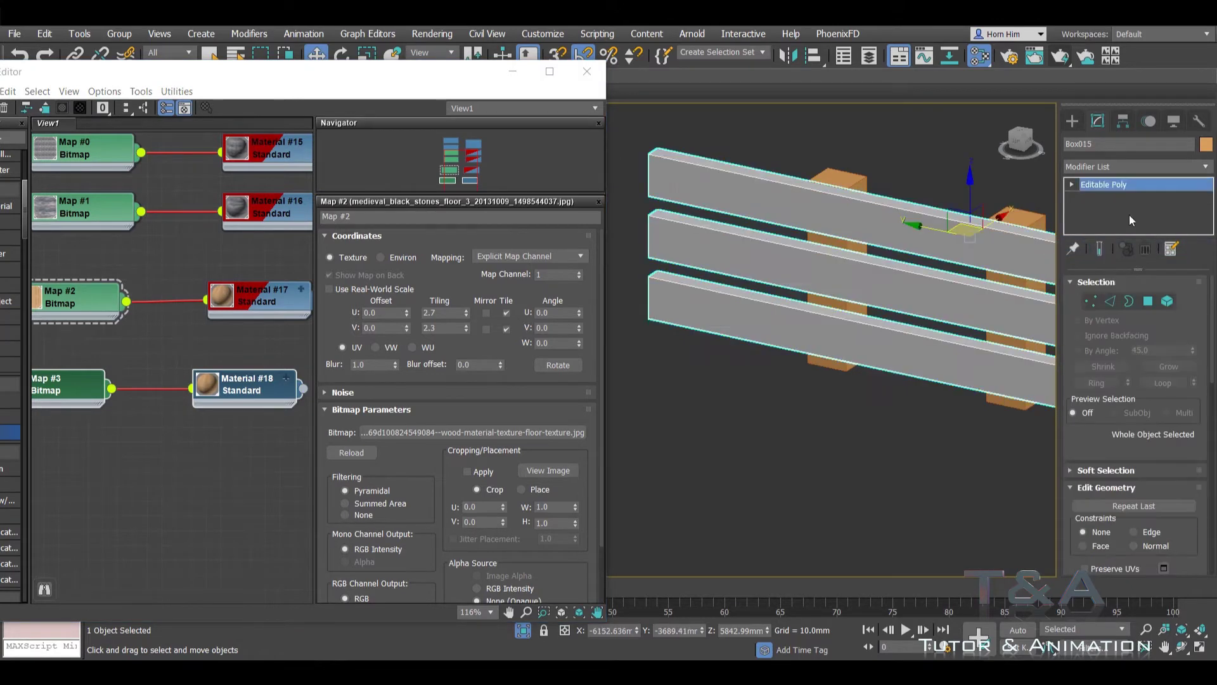
right_click(1097, 216)
left_click(1109, 223)
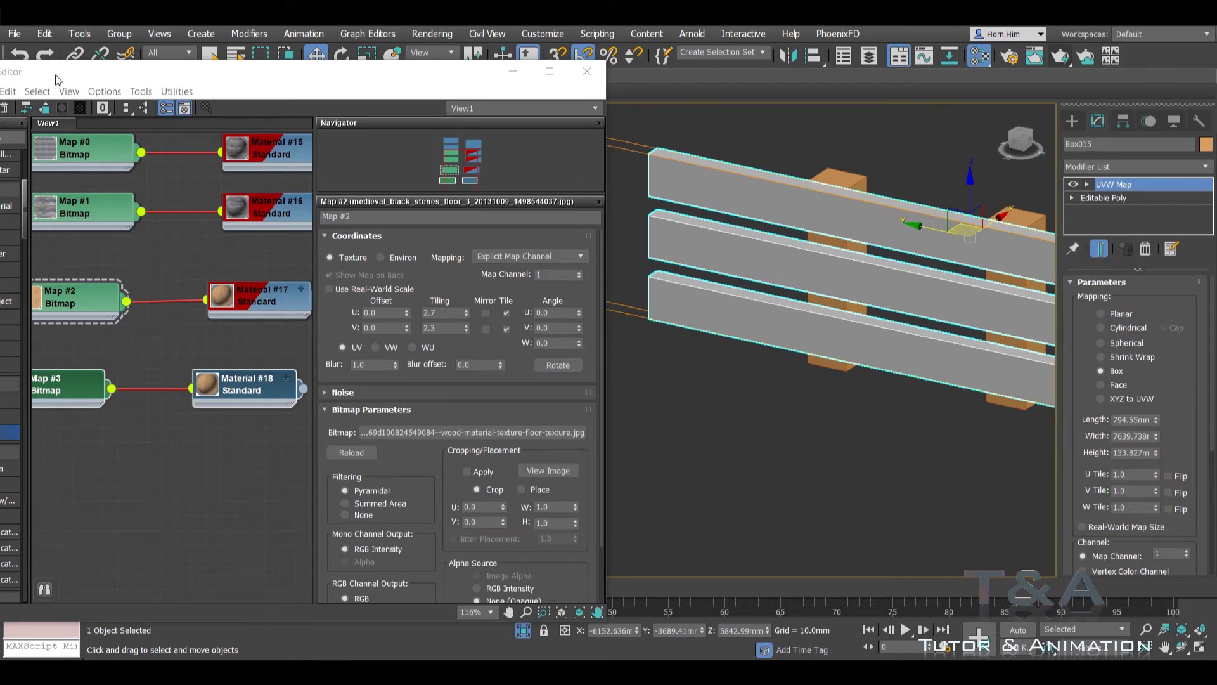
Step: Show Material #18's wood texture shaded on the boards and inspect the fence
left_click(241, 381)
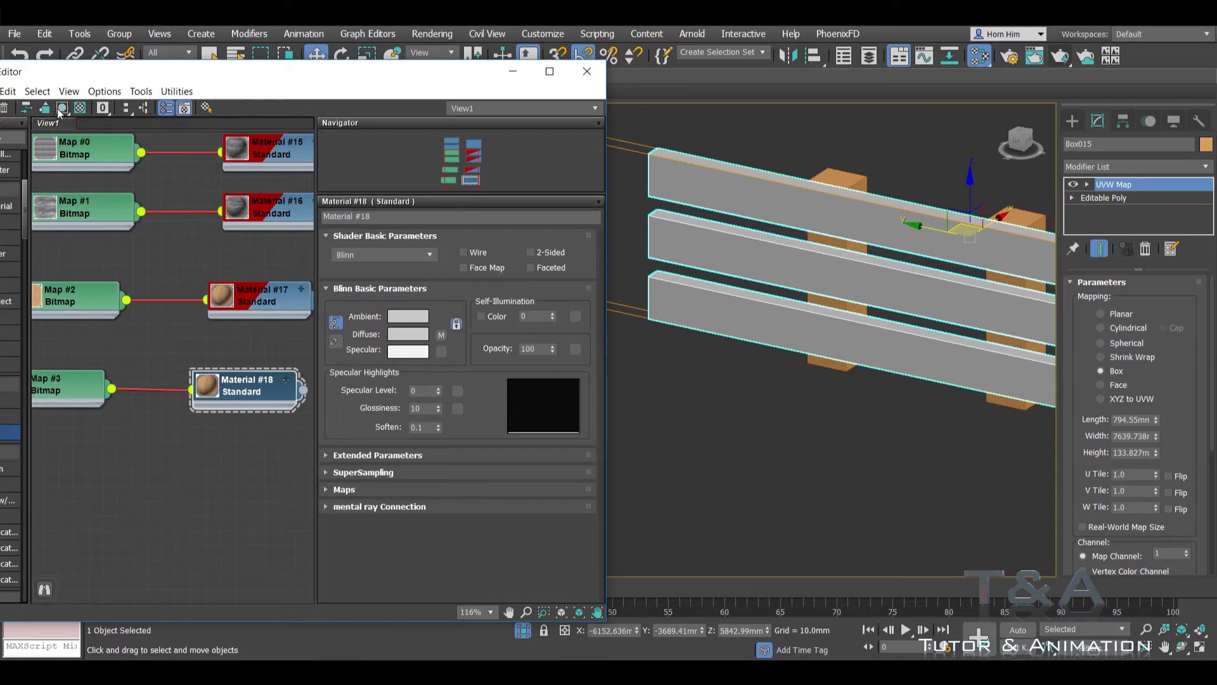
left_click(61, 108)
mouse_move(760, 285)
middle_mouse_down("alt")
mouse_move(924, 251)
mouse_move(823, 255)
mouse_move(915, 268)
mouse_move(808, 257)
middle_mouse_up("alt")
scroll(830, 254, "down", 5)
scroll(765, 293, "up", 4)
middle_click_drag(765, 293, 748, 298, "alt")
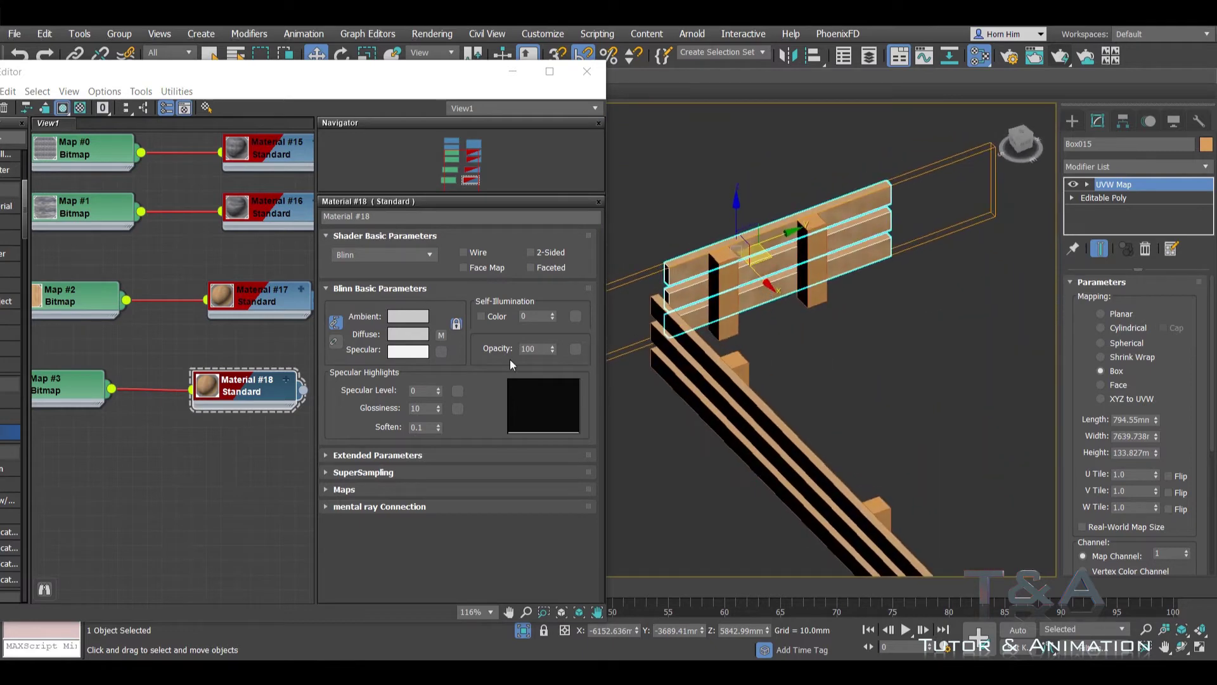
Step: Rearrange the nodes and clone the wood map and material as Material #19
left_click_drag(74, 388, 86, 379)
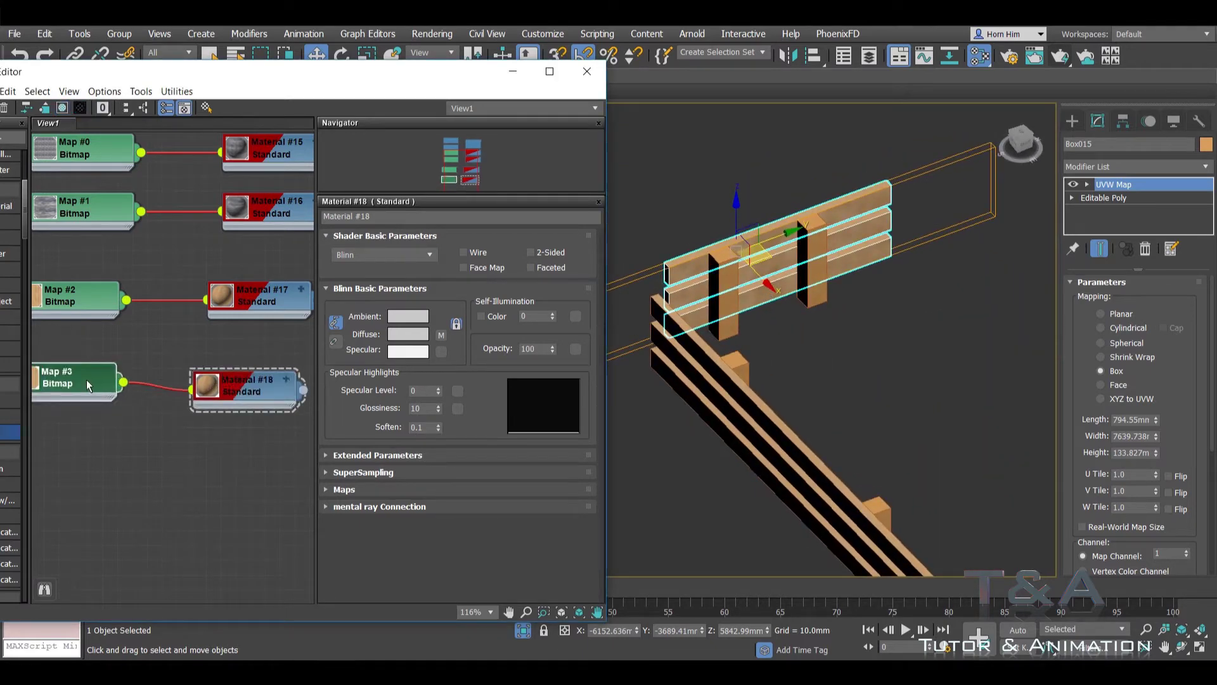
left_click_drag(237, 388, 252, 374)
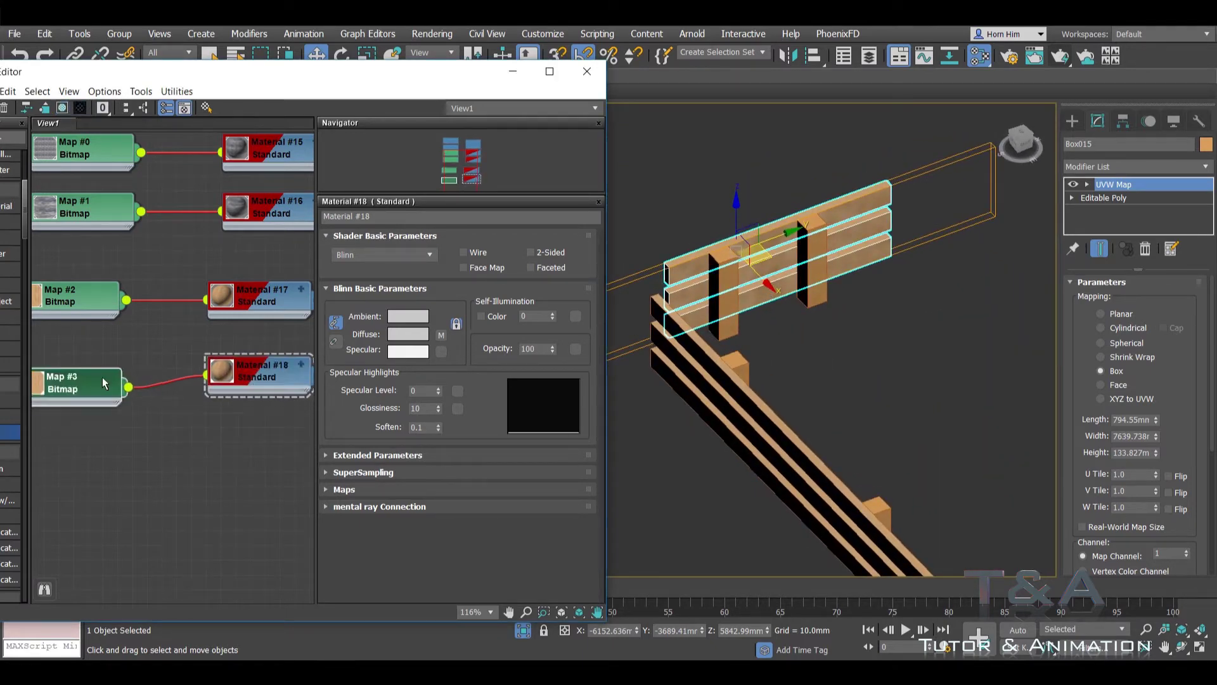
left_click_drag(104, 379, 104, 363)
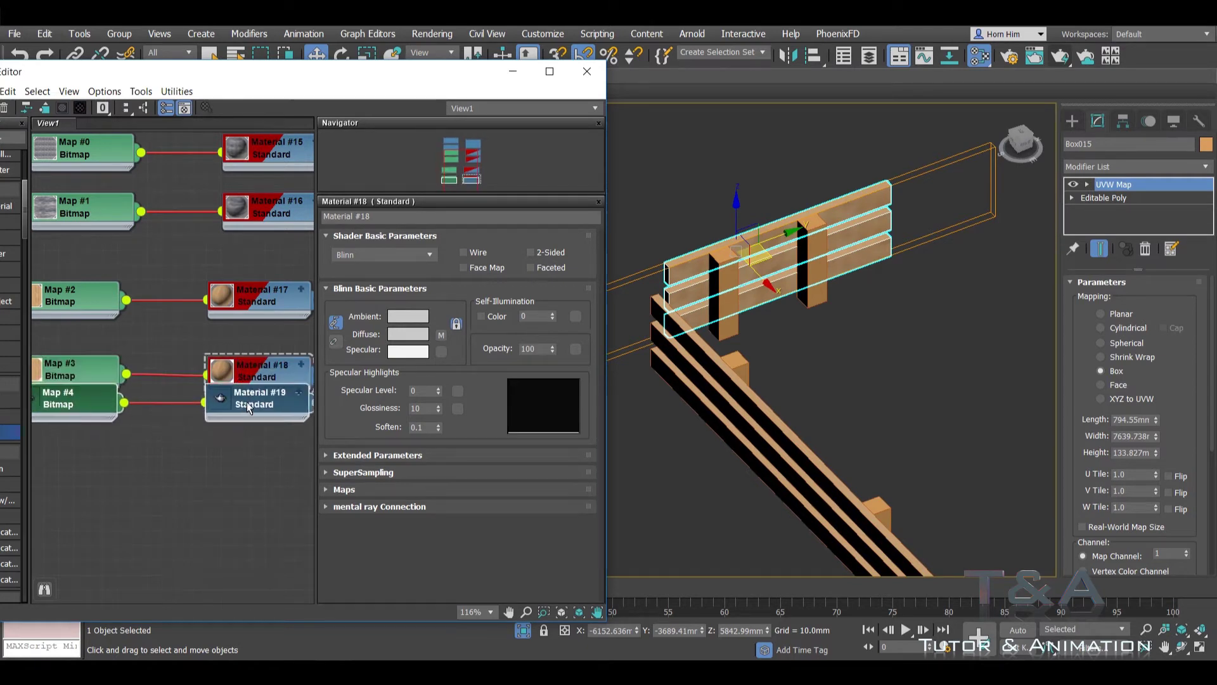
left_click_drag(246, 381, 246, 444, "shift")
scroll(155, 315, "up", 1)
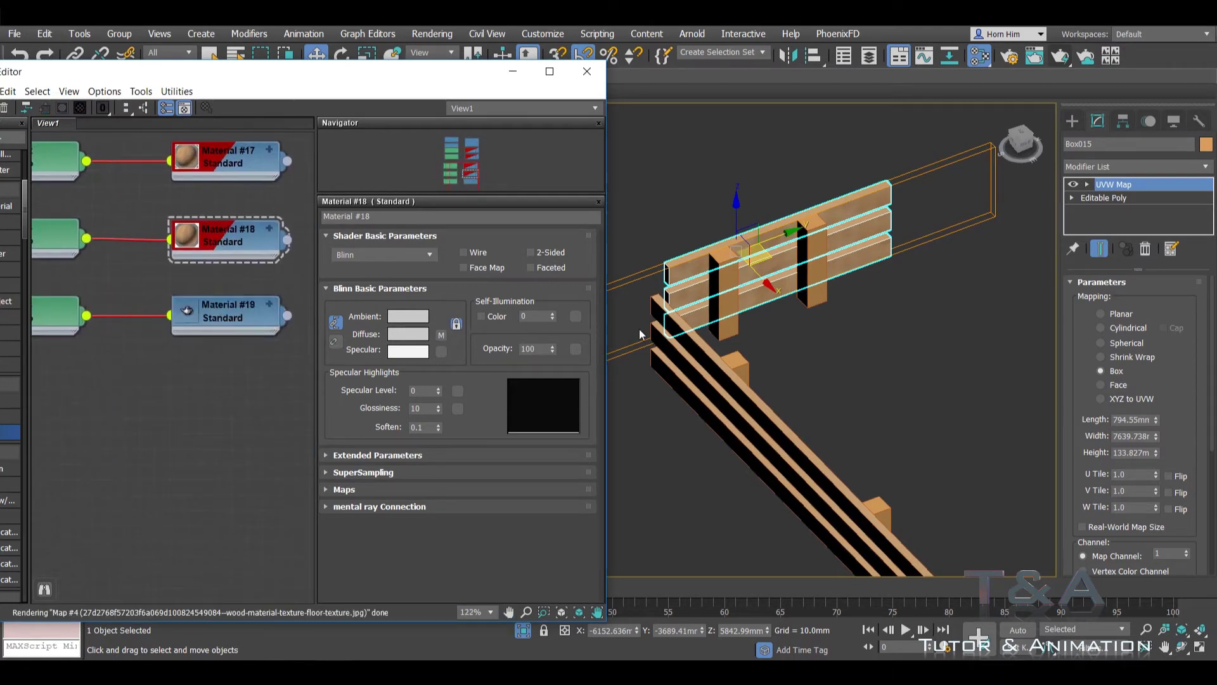
Step: Select the six vertical fence posts
left_click(811, 266)
left_click(716, 292, "ctrl")
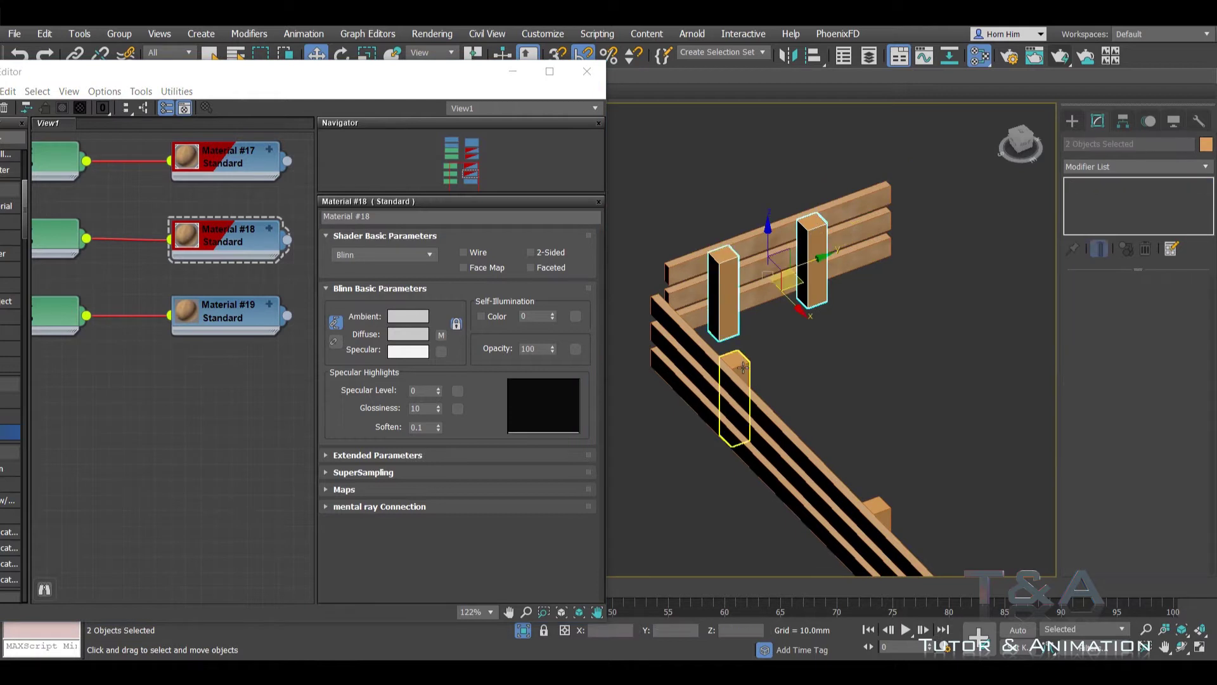
left_click(735, 374, "ctrl")
middle_click_drag(796, 390, 854, 276)
left_click(853, 303, "ctrl")
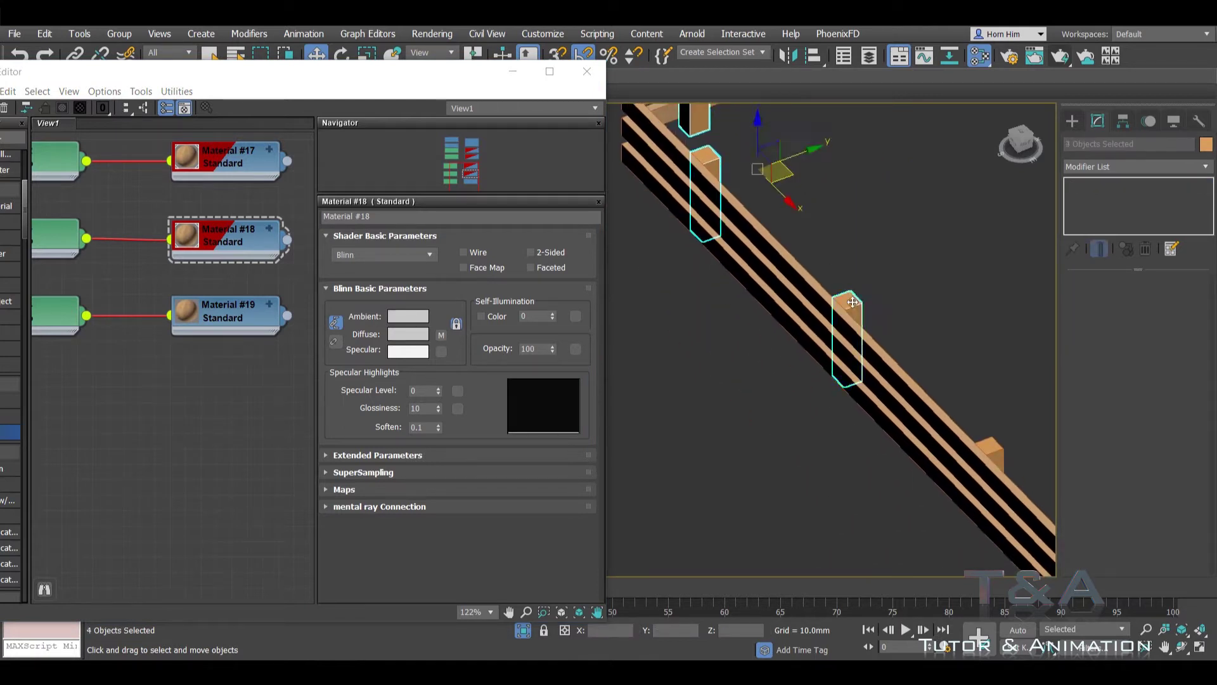
left_click(981, 447, "ctrl")
middle_click_drag(942, 336, 895, 362)
left_click(946, 477, "ctrl")
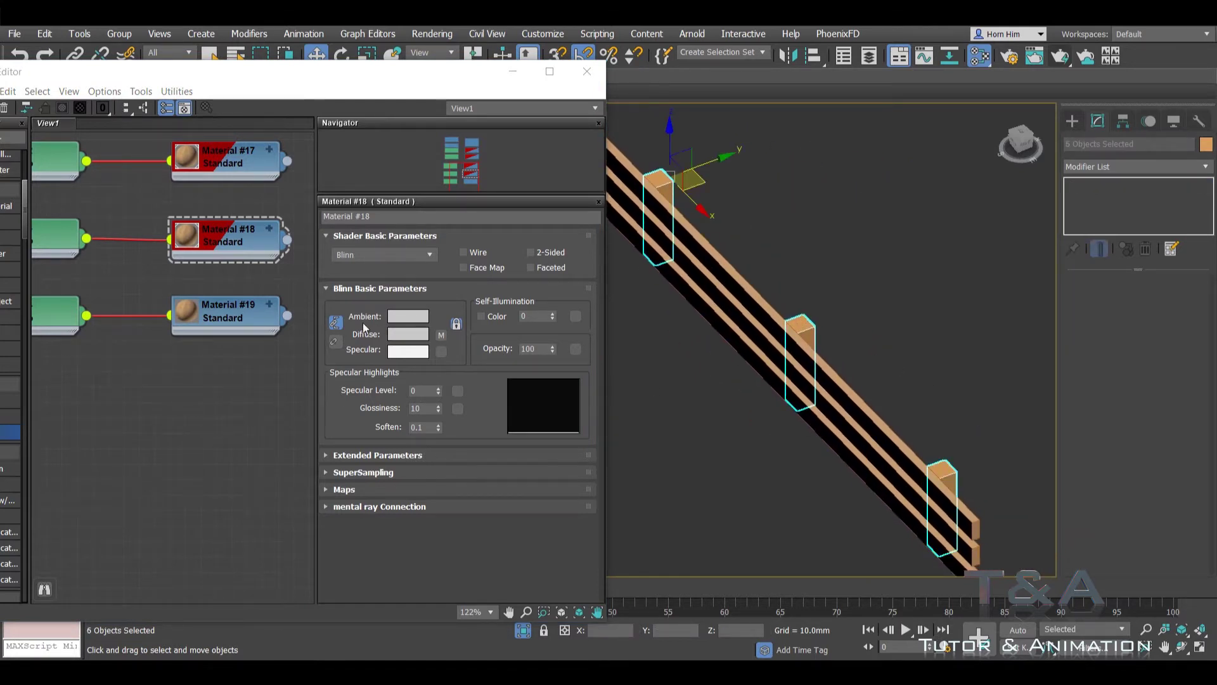
Step: Open Material #19's wood bitmap Map #4 settings, its U tiling at 1.0
left_click(228, 312)
left_click_drag(247, 80, 337, 175)
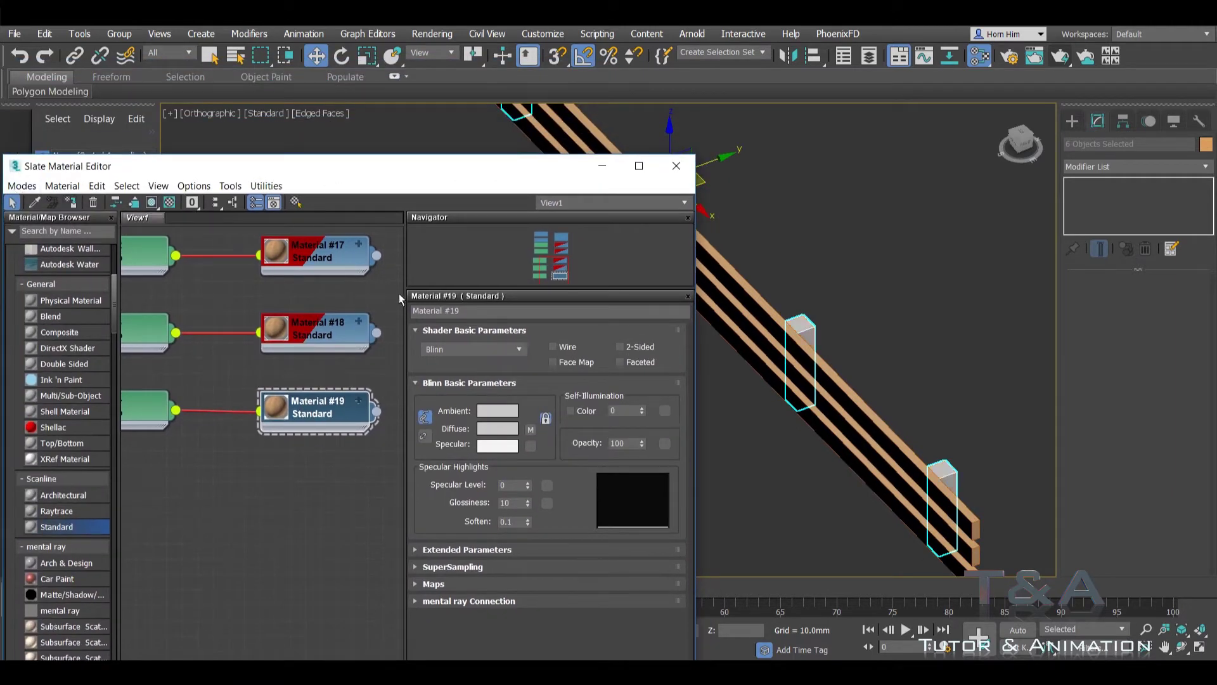
left_click(735, 285)
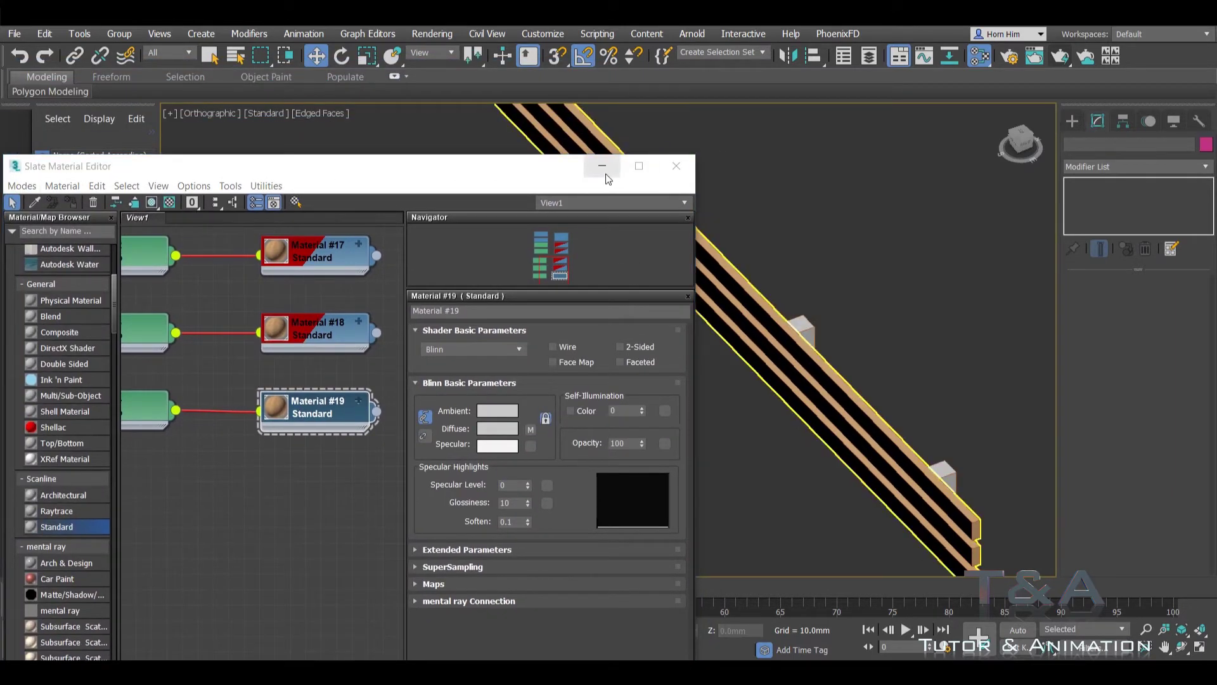
double_click(145, 412)
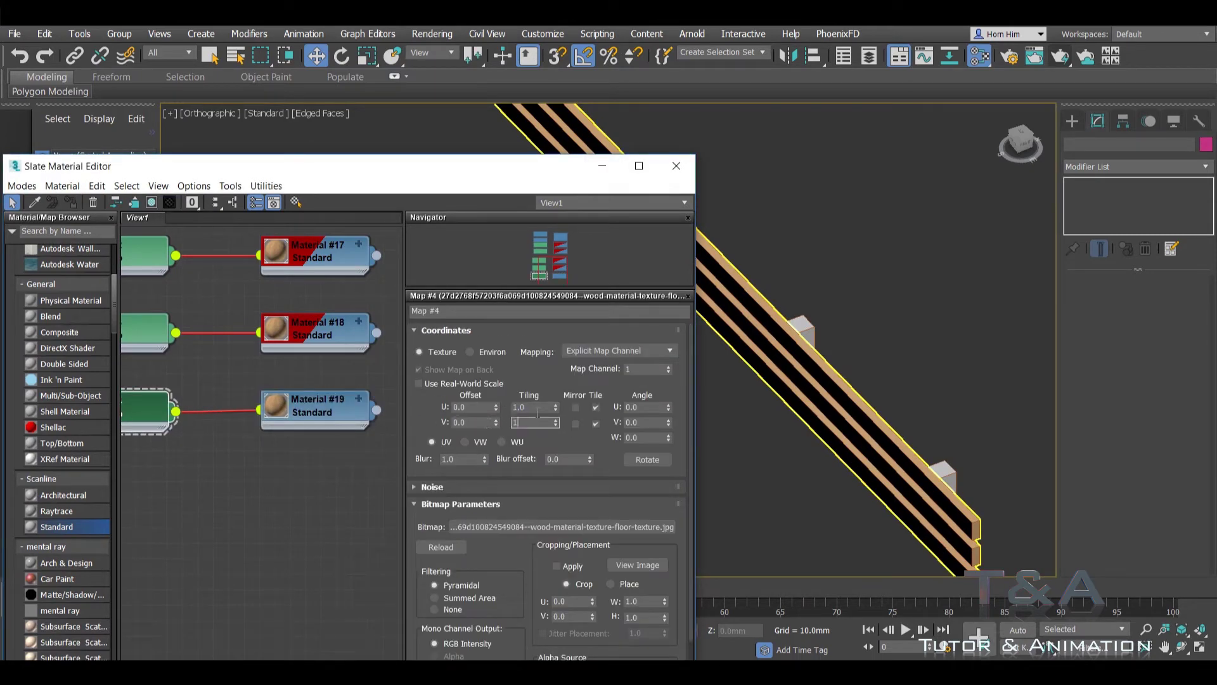
left_click(687, 170)
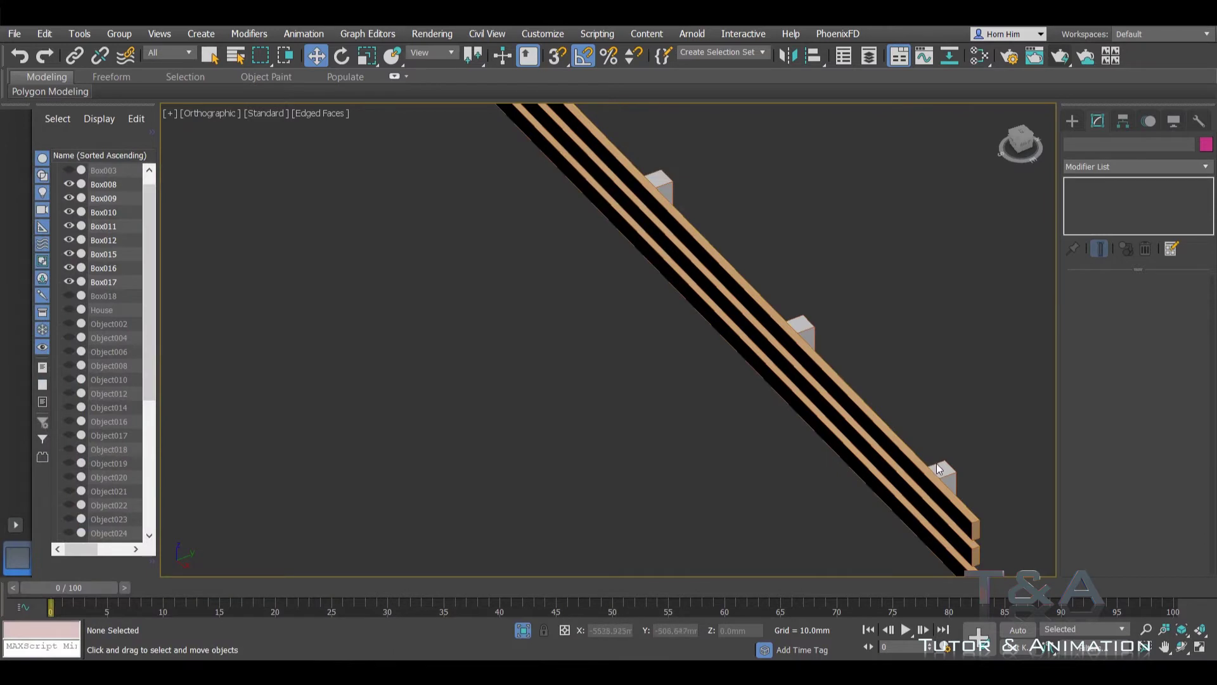
Step: Add a Box-projected UVW Map modifier to the Box012 post
left_click(937, 463)
left_click(1138, 166)
type("u")
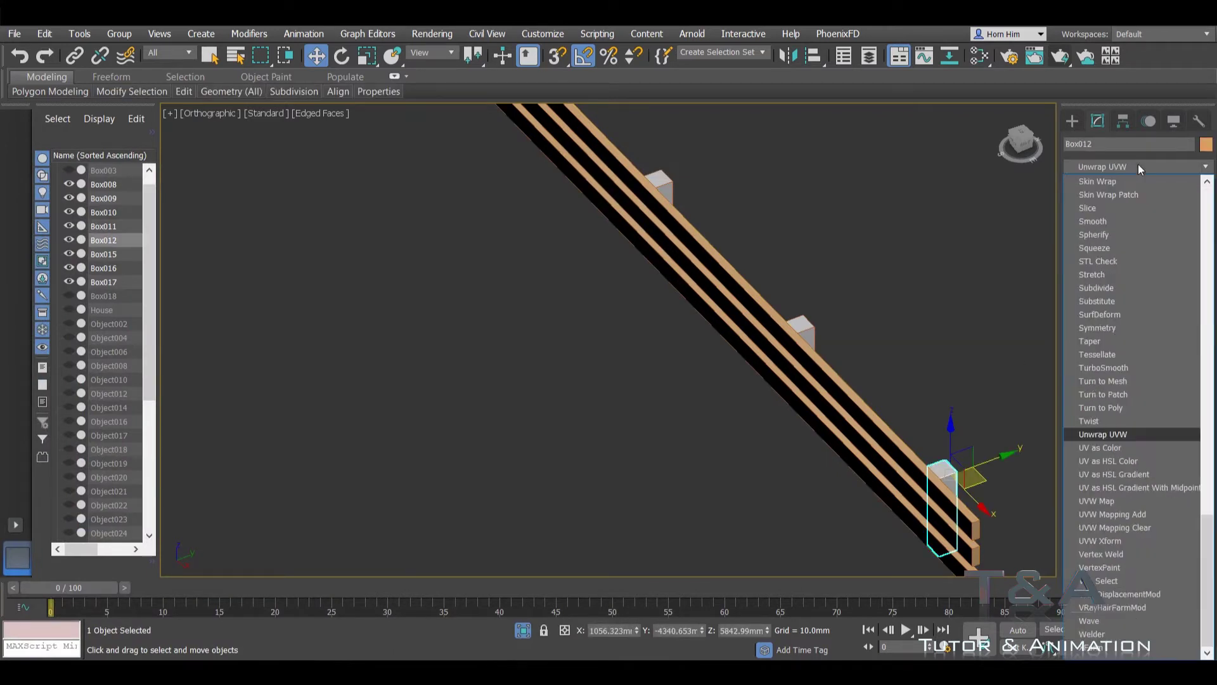
left_click(1108, 502)
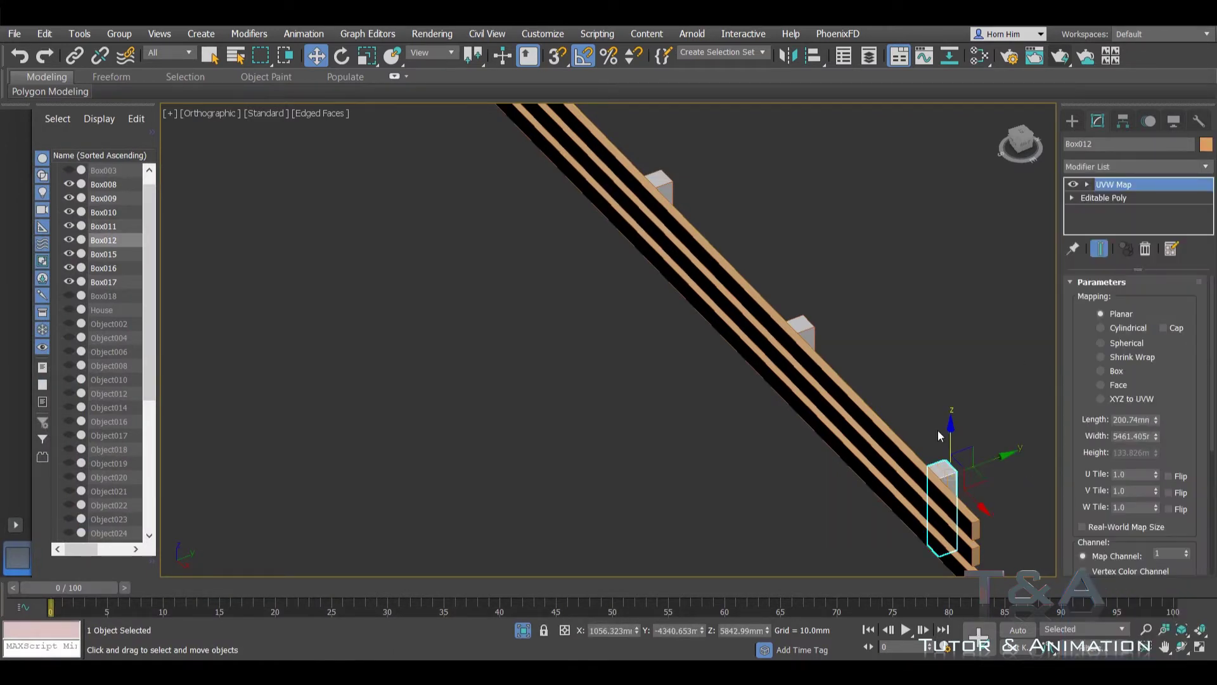
middle_click_drag(825, 380, 1014, 355, "alt")
scroll(698, 381, "up", 3)
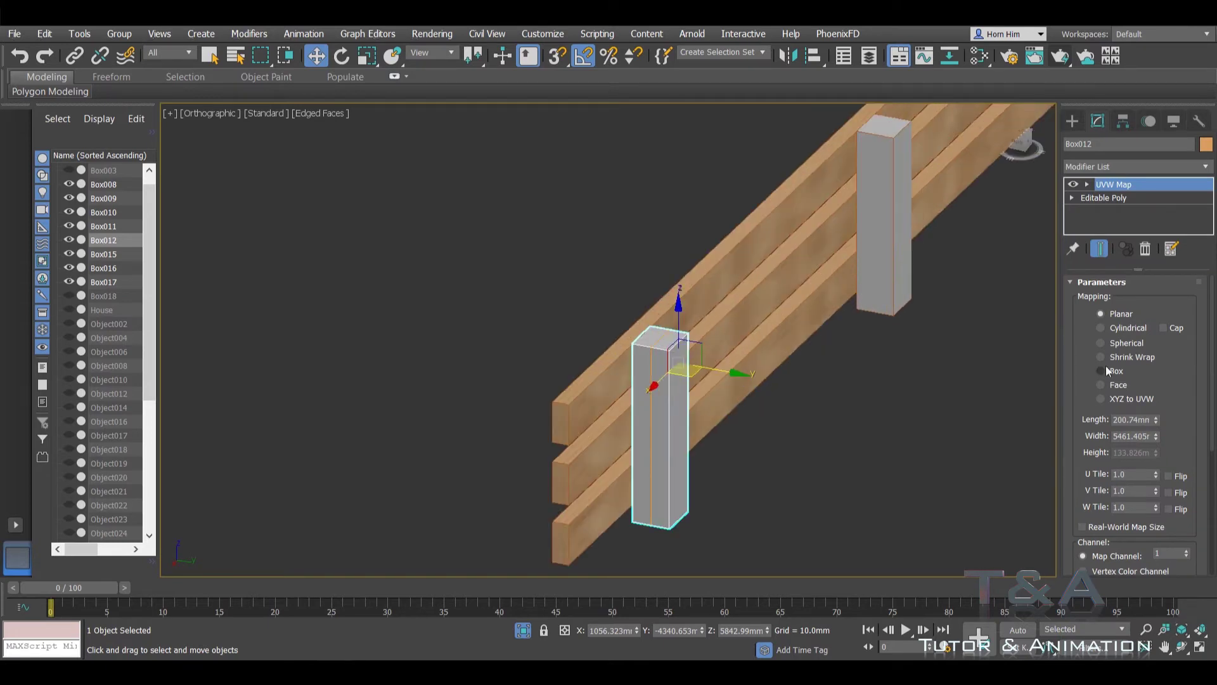
left_click(1101, 371)
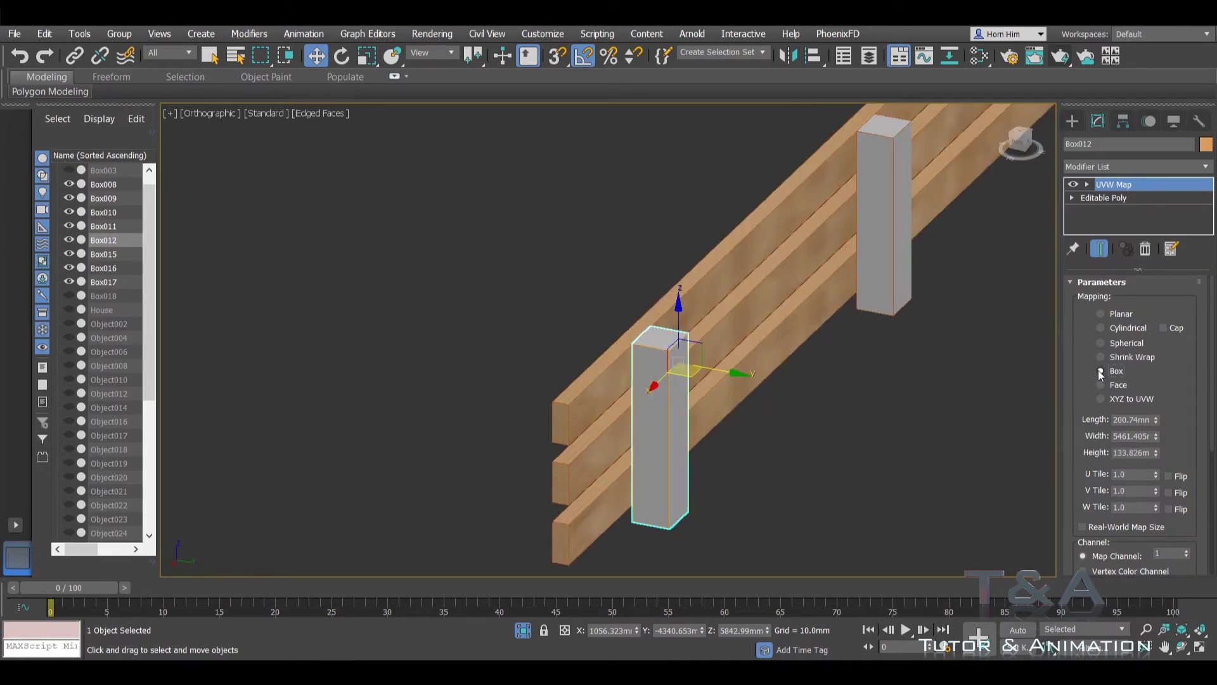
Step: Apply the wood Material #19 to the post from the material editor
left_click(980, 56)
double_click(302, 413)
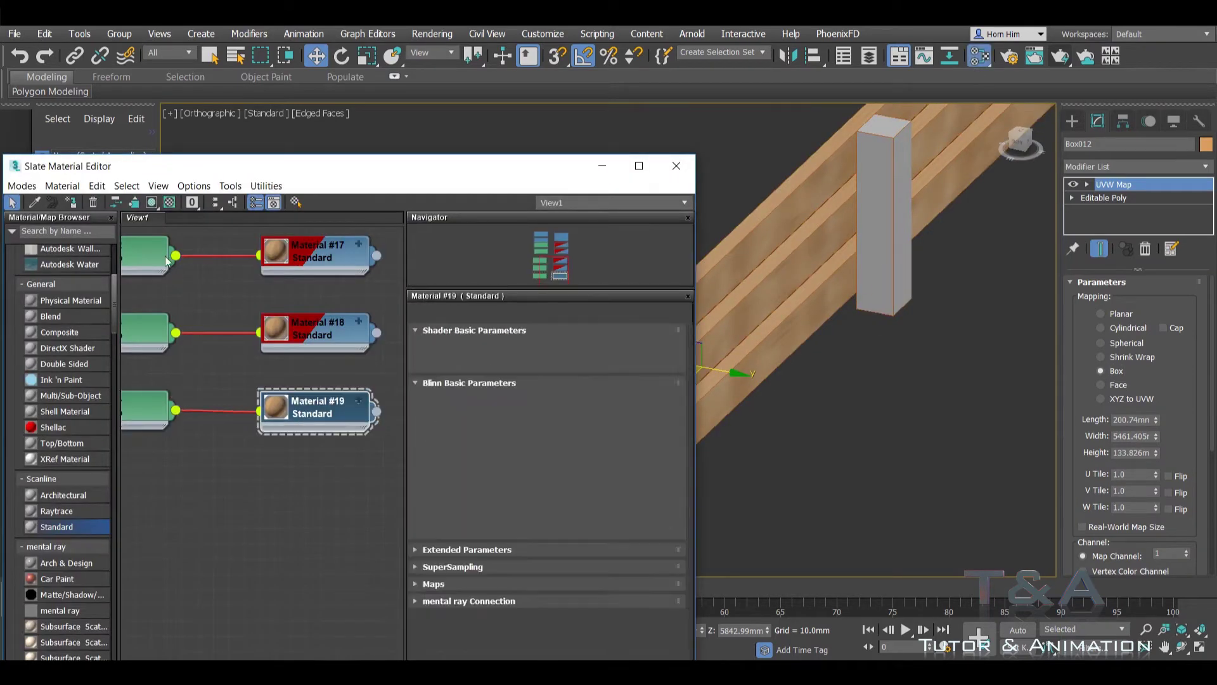
left_click(235, 203)
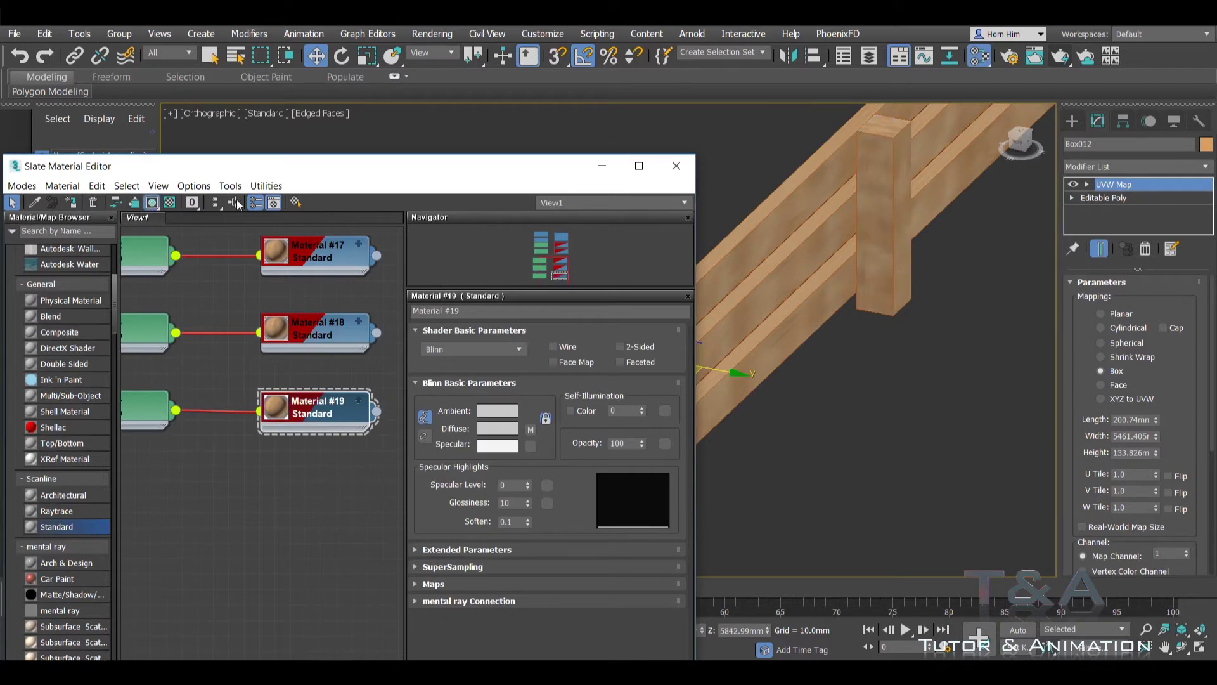
left_click(681, 171)
Step: Add a UVW Map to the Box011 post, trying Face then settling on Box
mouse_move(729, 253)
middle_mouse_down("alt")
mouse_move(804, 336)
mouse_move(652, 304)
mouse_move(682, 331)
mouse_move(802, 343)
mouse_move(986, 190)
middle_mouse_up("alt")
left_click(723, 329)
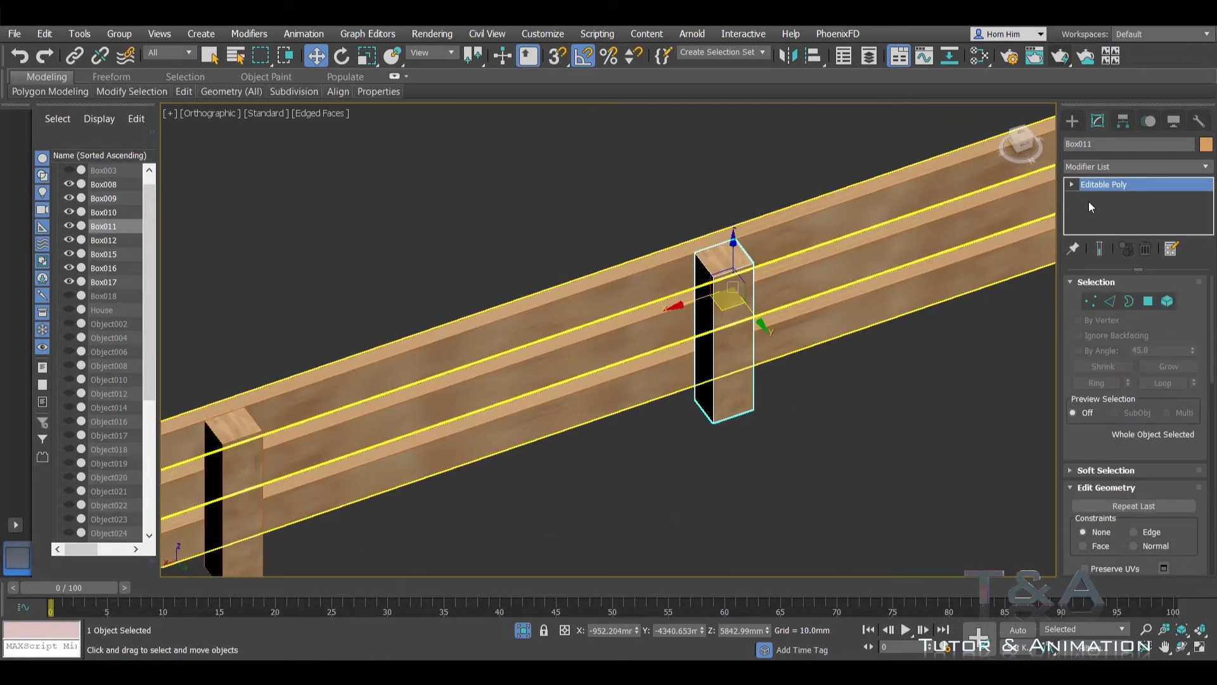
left_click(1135, 169)
key("u")
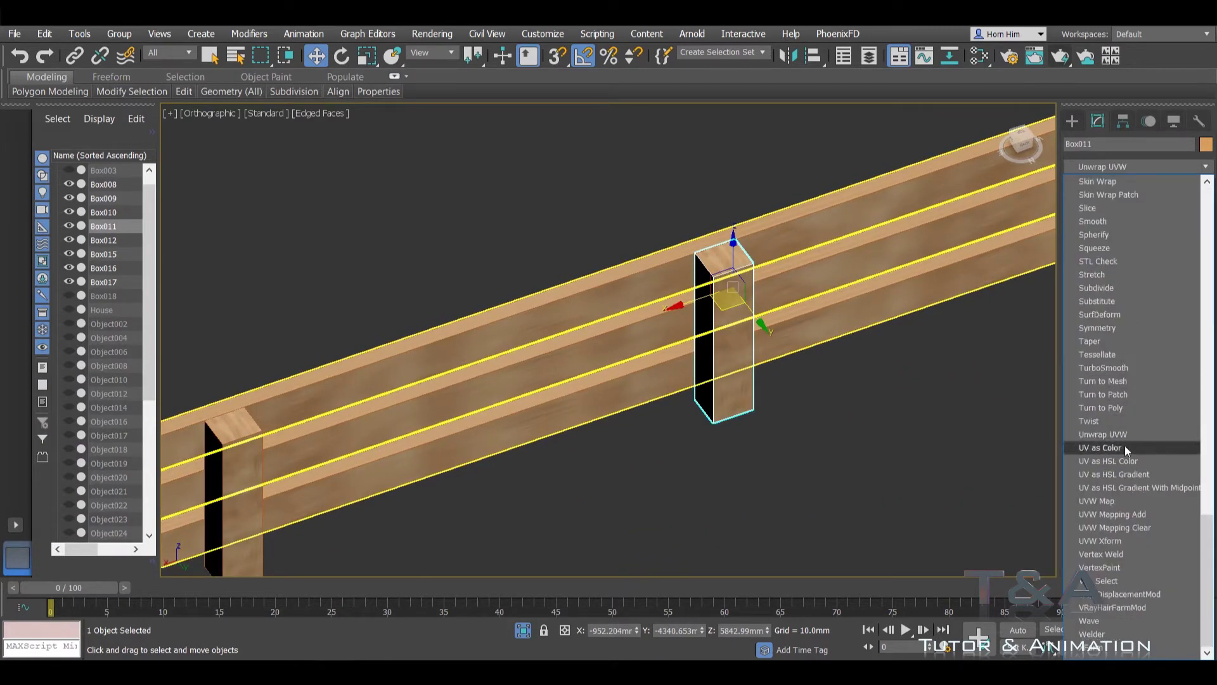
left_click(1116, 500)
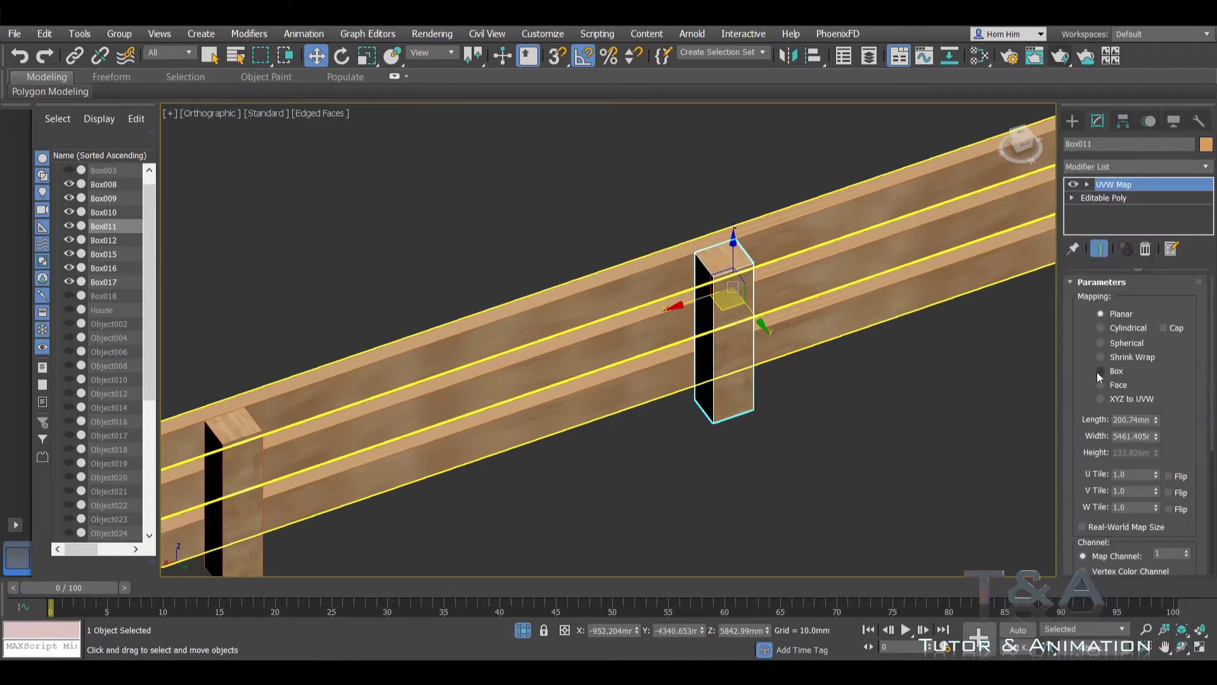
left_click(1100, 384)
scroll(797, 272, "up", 3)
scroll(796, 272, "up", 3)
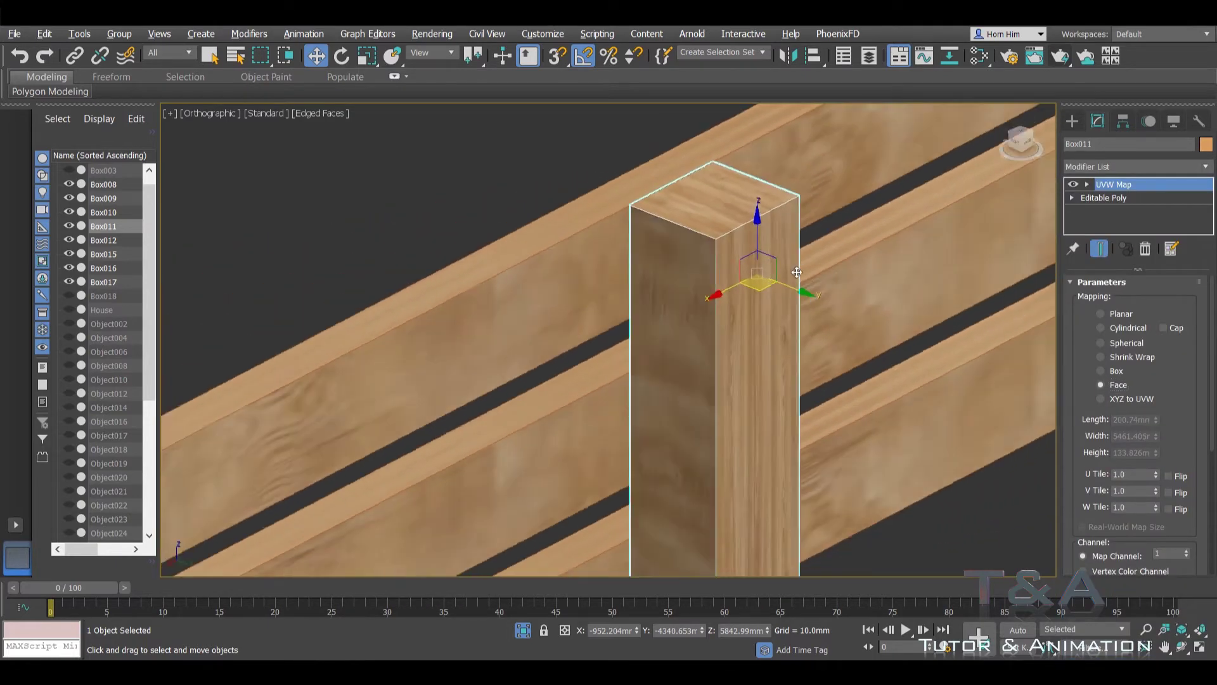
left_click(1111, 375)
scroll(729, 190, "up", 2)
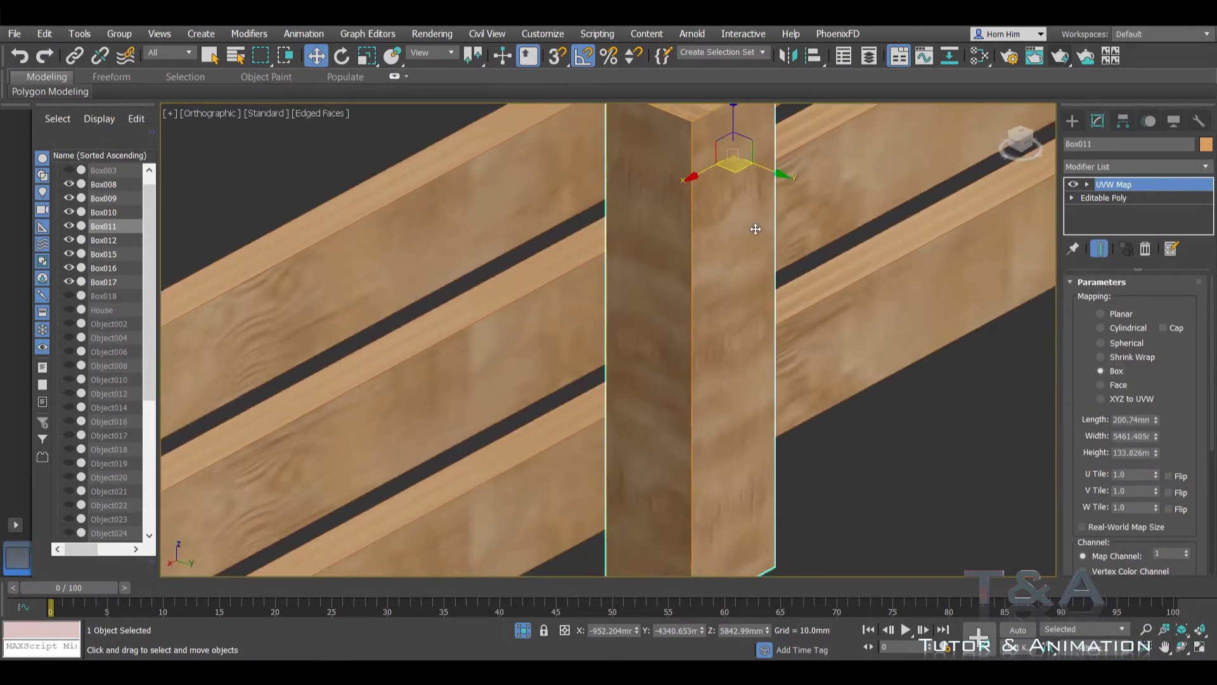
scroll(729, 241, "down", 5)
scroll(324, 421, "up", 5)
scroll(324, 421, "up", 2)
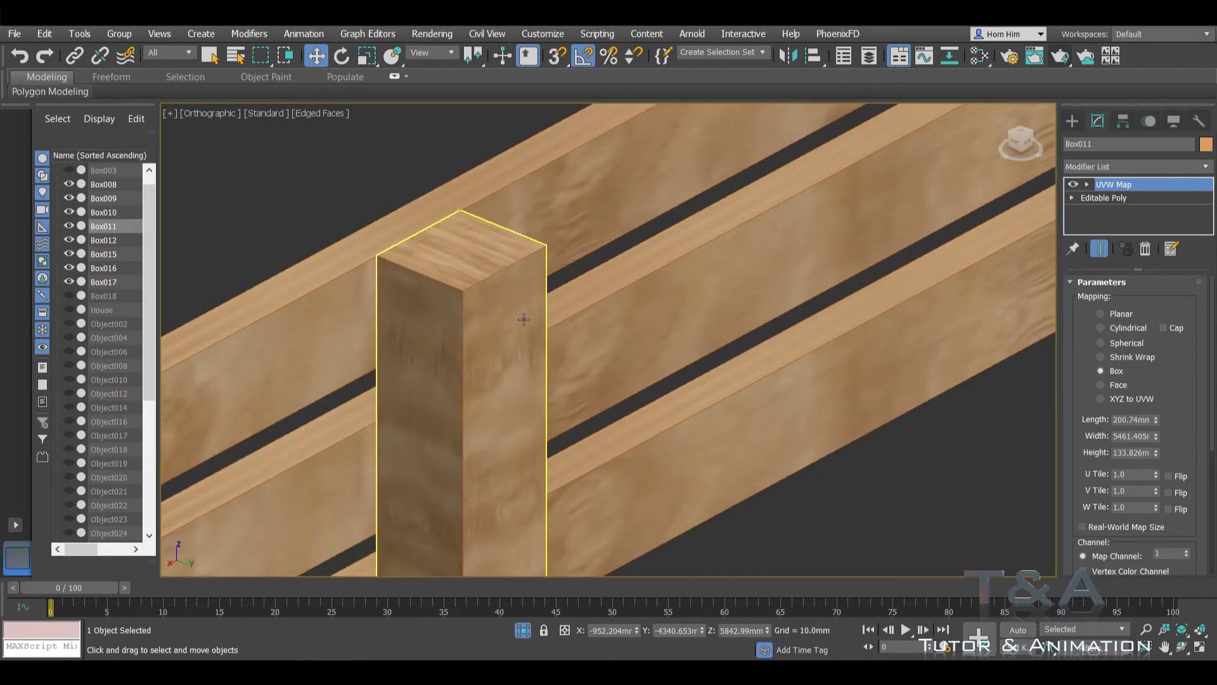
scroll(523, 319, "down", 5)
scroll(501, 330, "up", 5)
Step: Add a Box-projected UVW Map modifier to the Box010 post
left_click(500, 331)
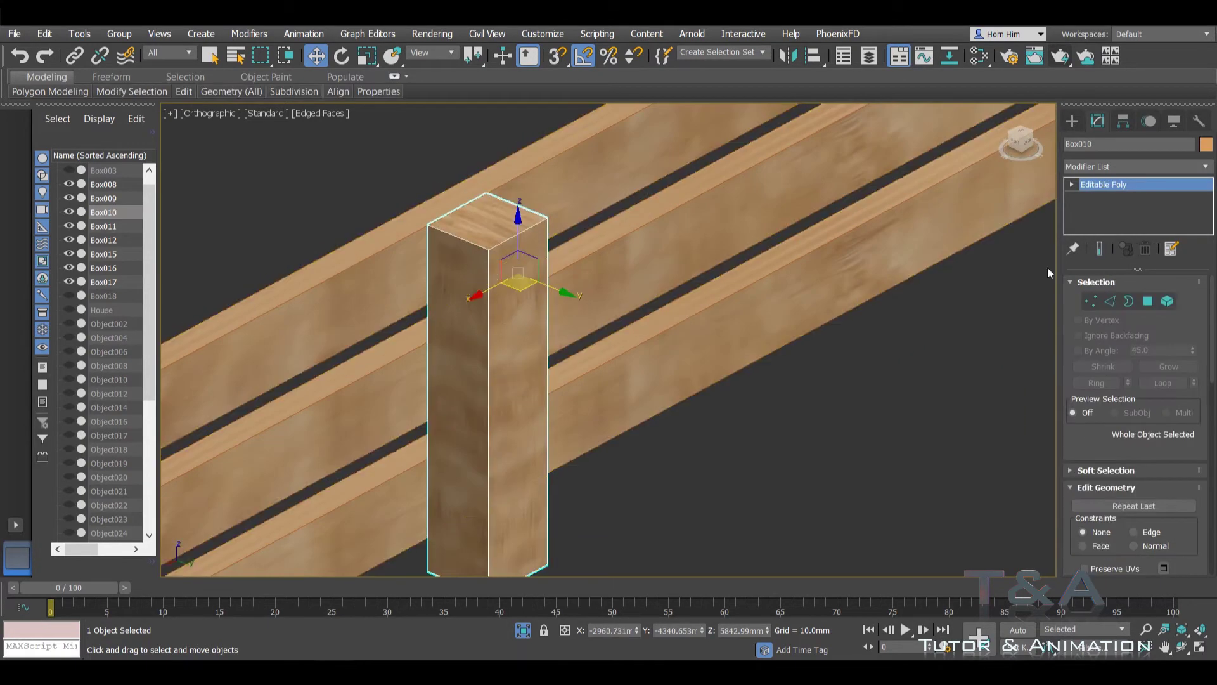
middle_click_drag(1048, 273, 483, 429)
scroll(1009, 280, "down", 4)
scroll(1009, 280, "down", 3)
scroll(955, 289, "up", 2)
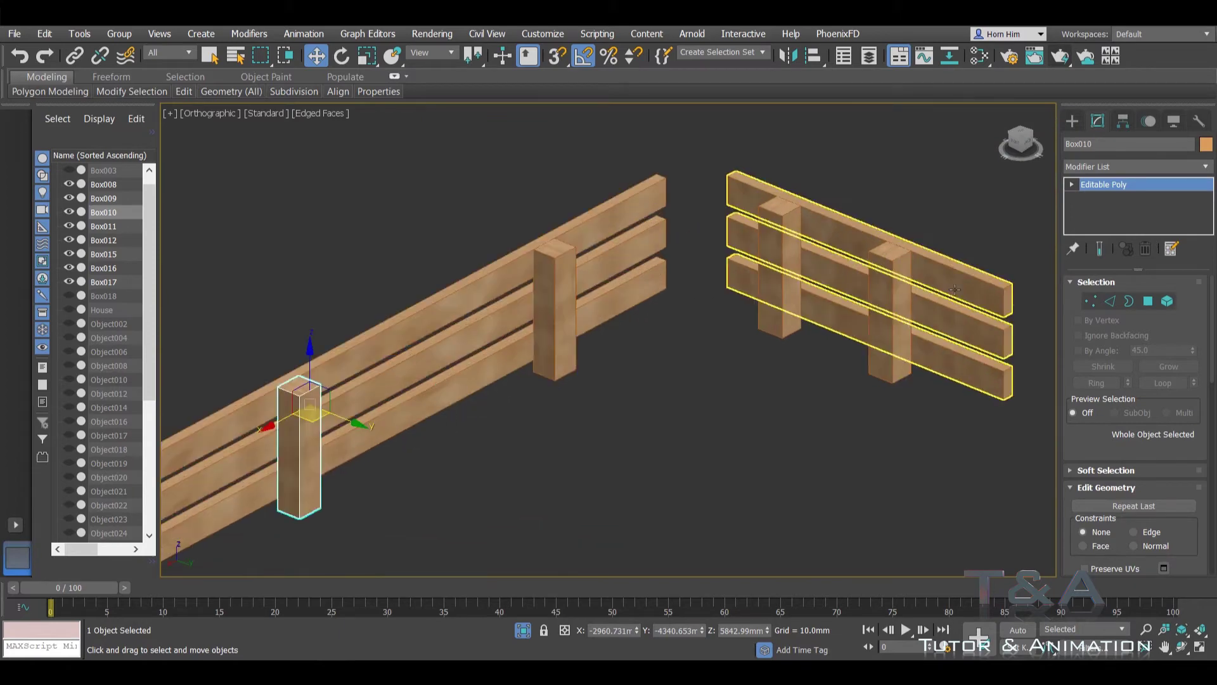
left_click(1123, 166)
type("u")
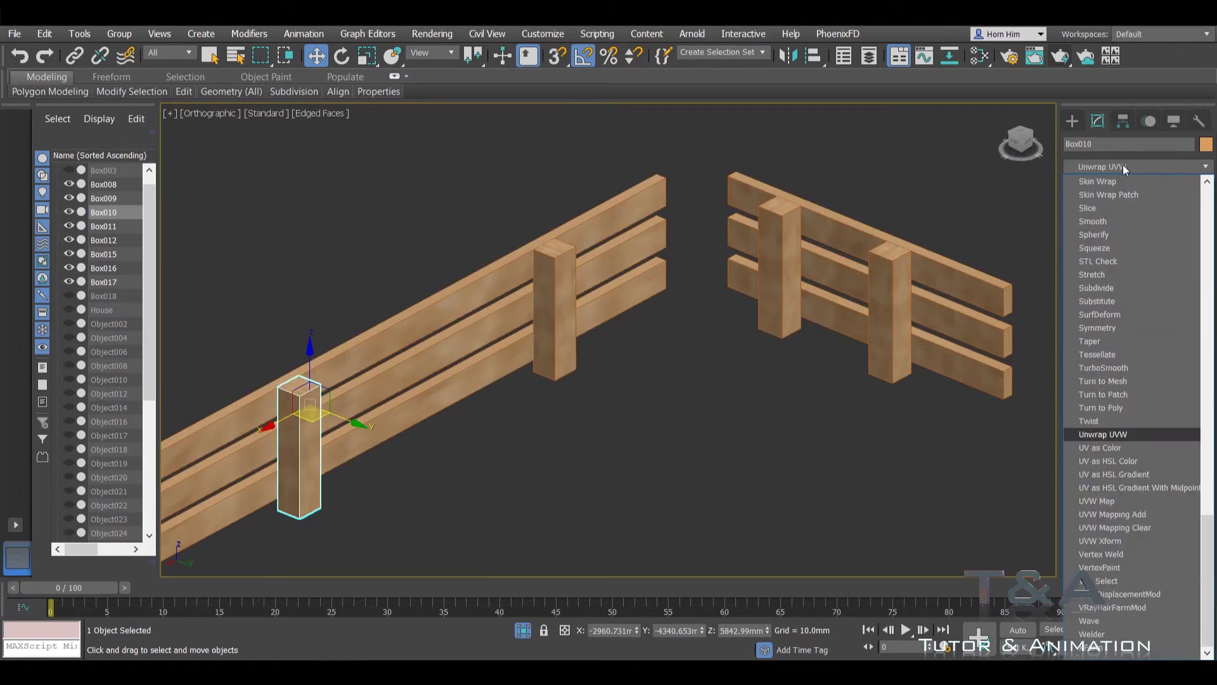
left_click(1112, 500)
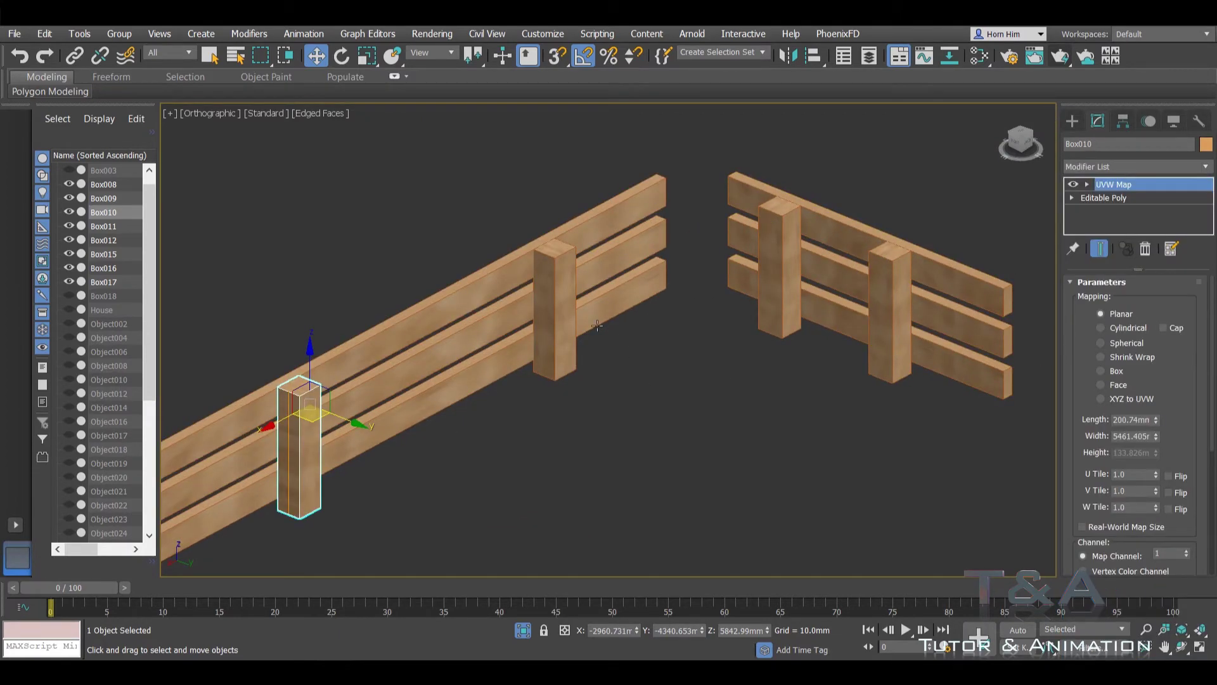
left_click(1100, 371)
Step: Copy Box010's UVW Map and paste it onto posts Box009, Box016 and Box017
right_click(1116, 184)
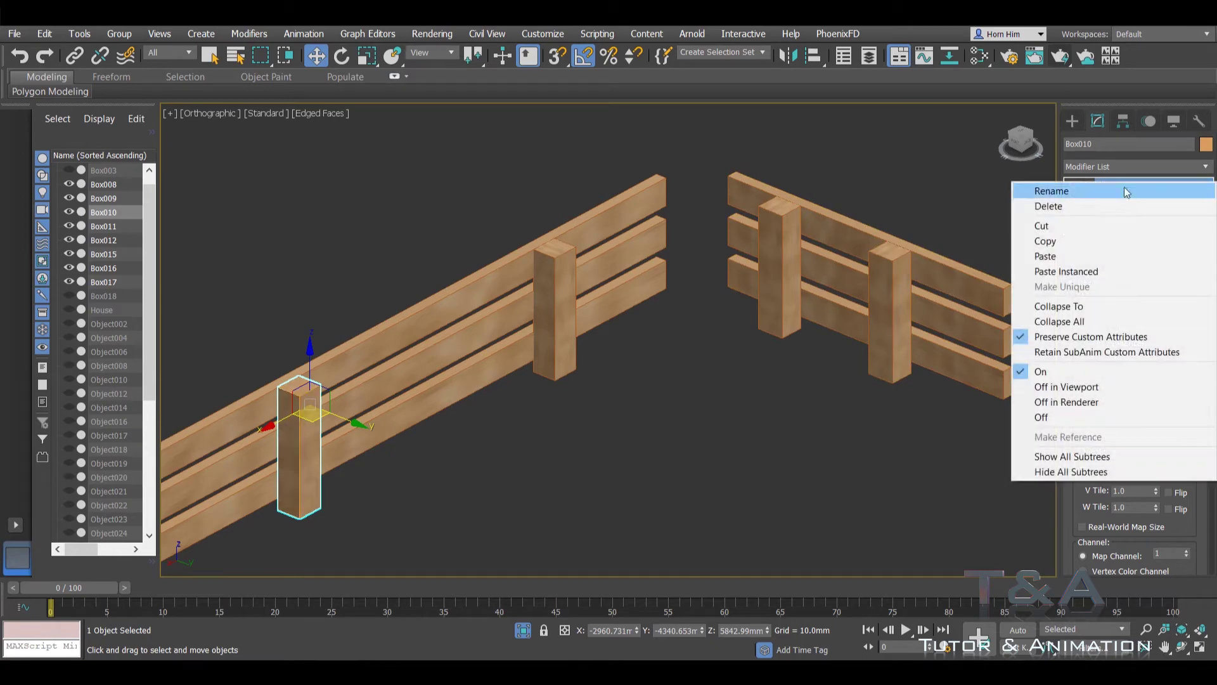
left_click(1046, 241)
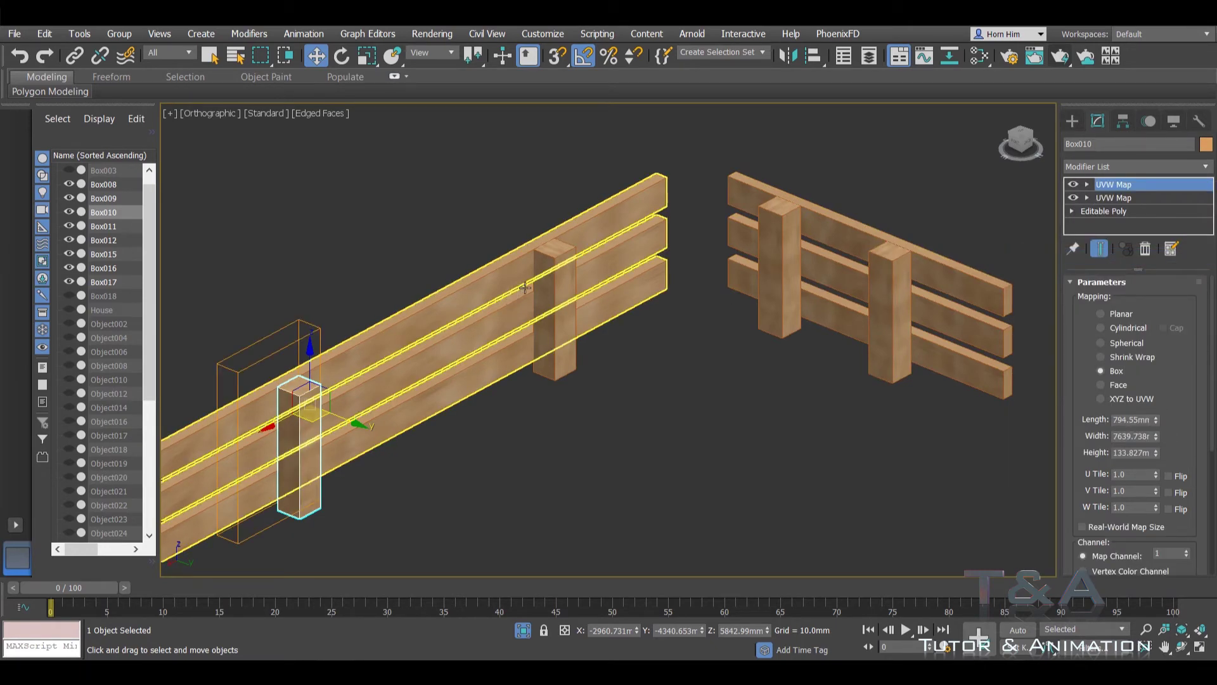
left_click(1103, 185)
right_click(1083, 204)
left_click(1103, 216)
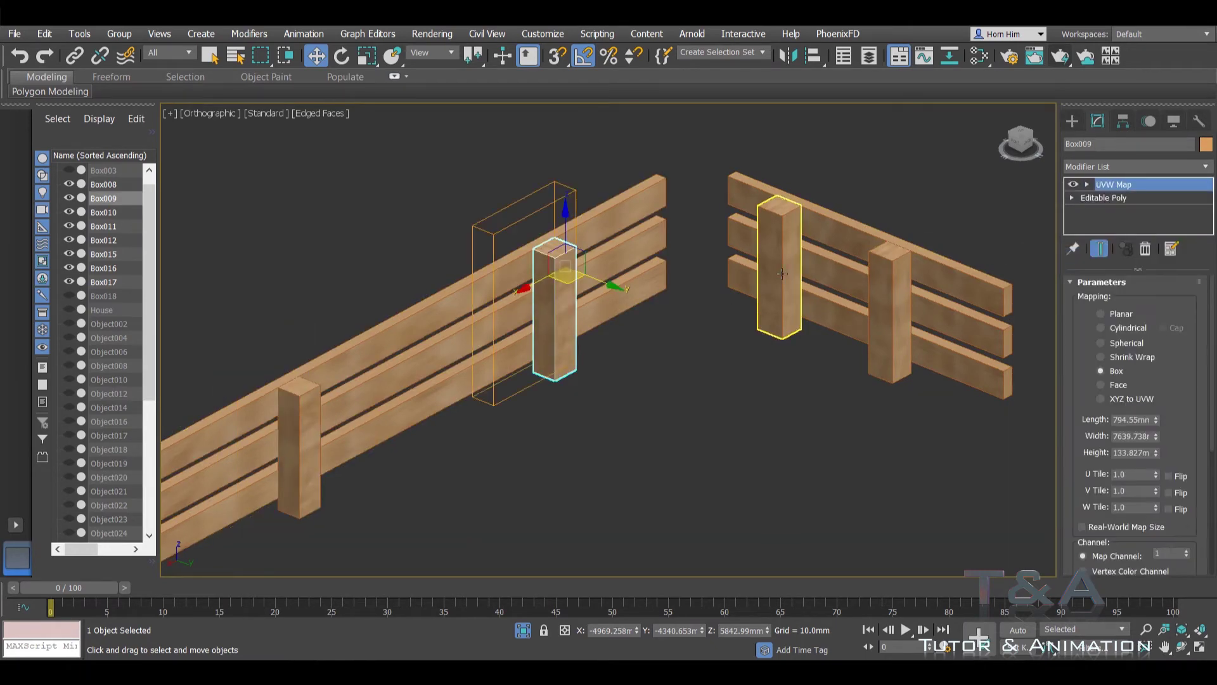
left_click(803, 265)
right_click(1088, 210)
left_click(1106, 218)
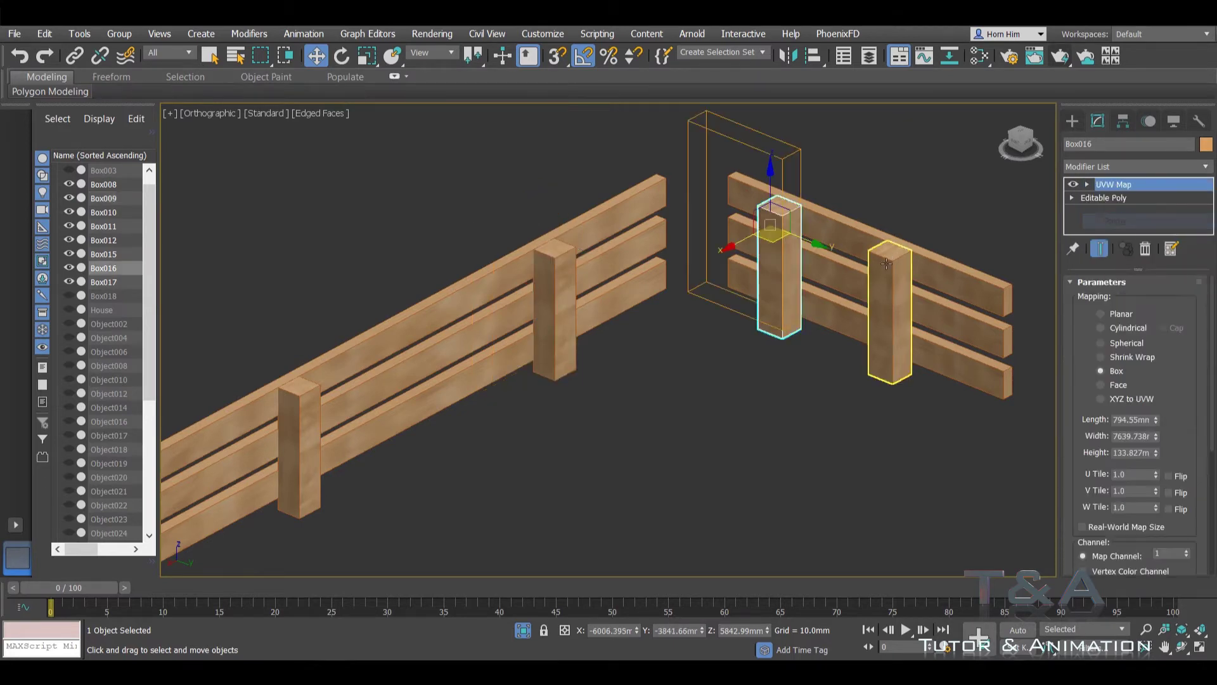
left_click(892, 298)
right_click(1090, 206)
left_click(1106, 215)
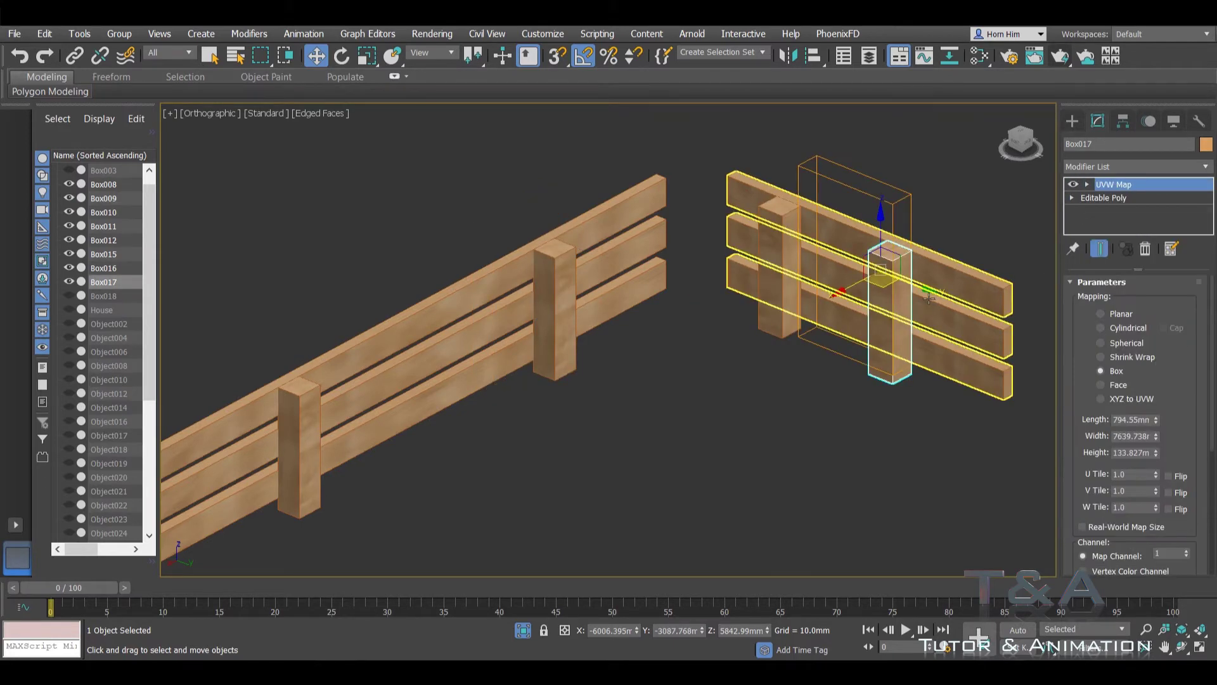
mouse_move(898, 291)
middle_mouse_down()
mouse_move(845, 289)
mouse_move(801, 313)
middle_mouse_up()
scroll(844, 290, "up", 5)
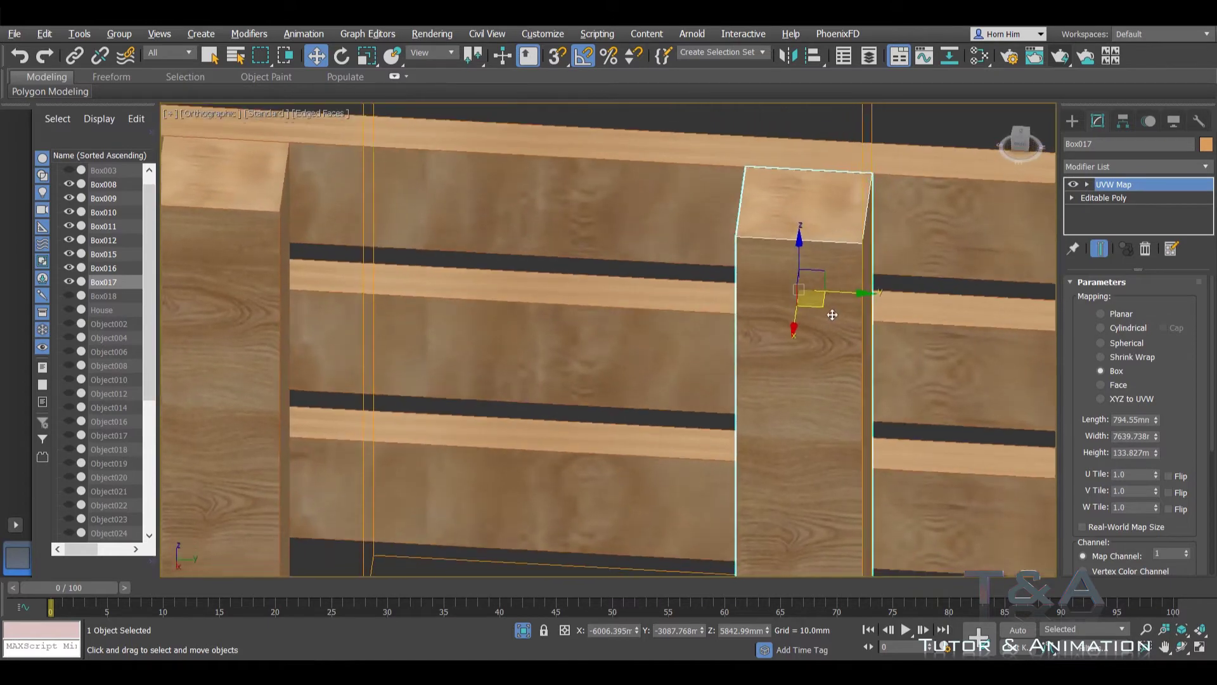
scroll(902, 300, "down", 3)
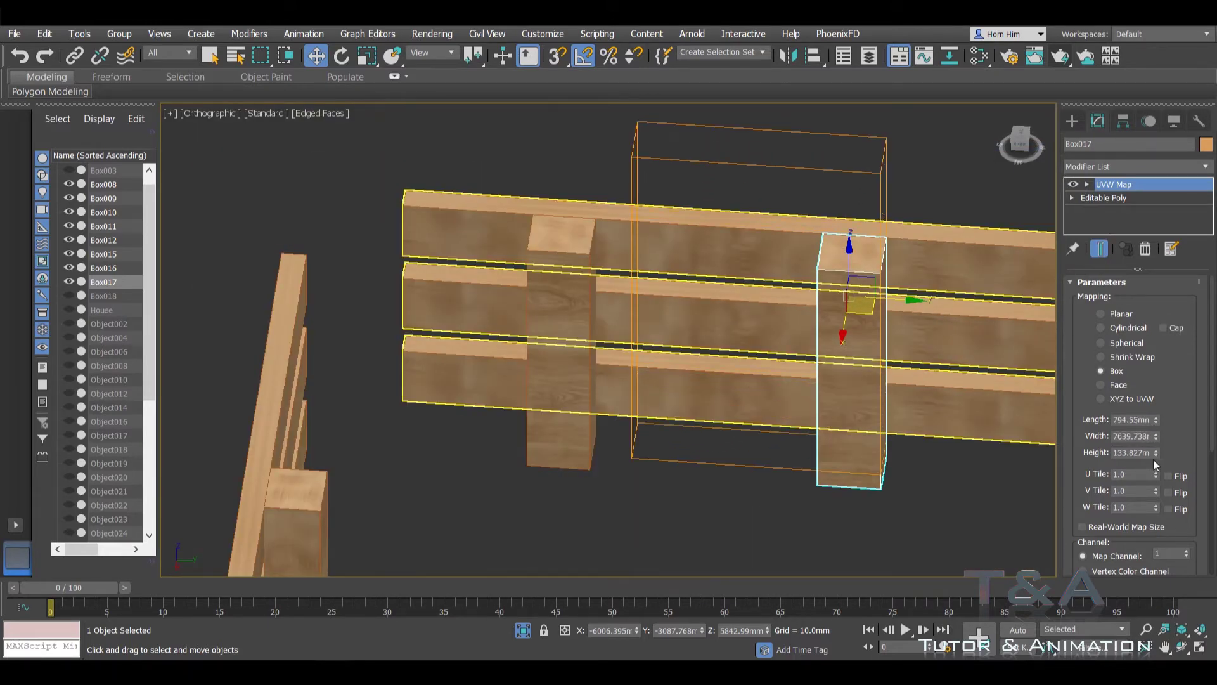
Step: Narrow the post's box mapping length to 190.692 mm and slide its gizmo onto the post
left_click_drag(1155, 423, 1158, 473)
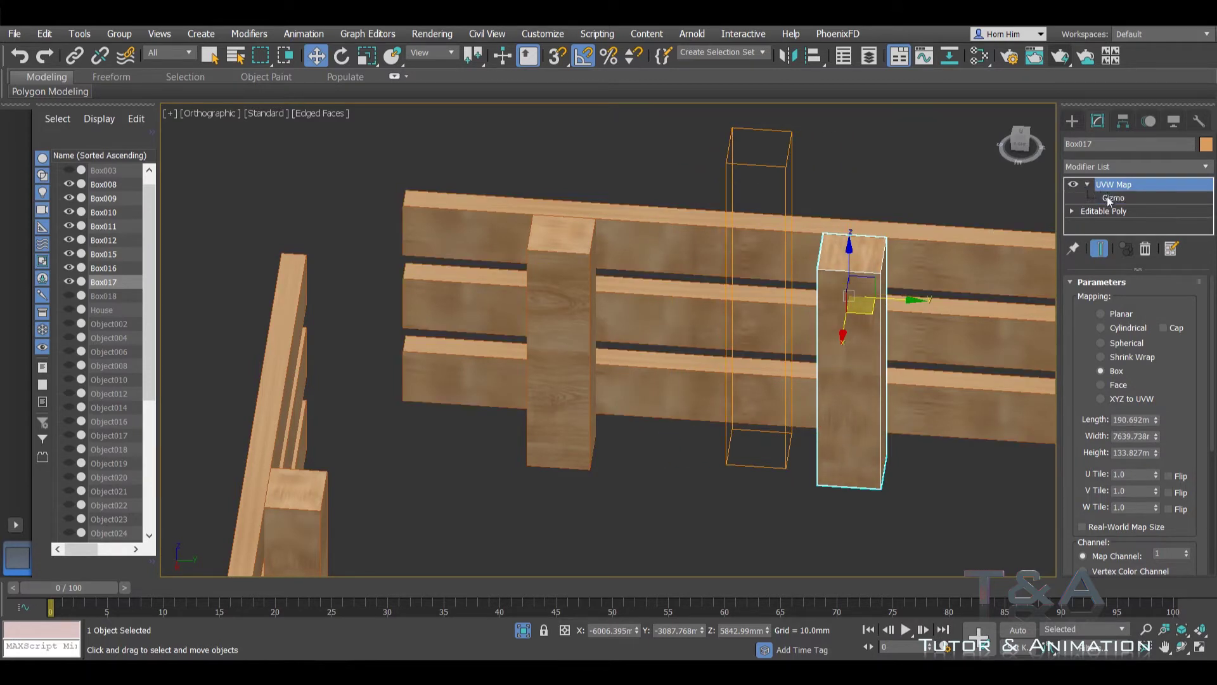
left_click(1111, 199)
left_click_drag(808, 302, 897, 319)
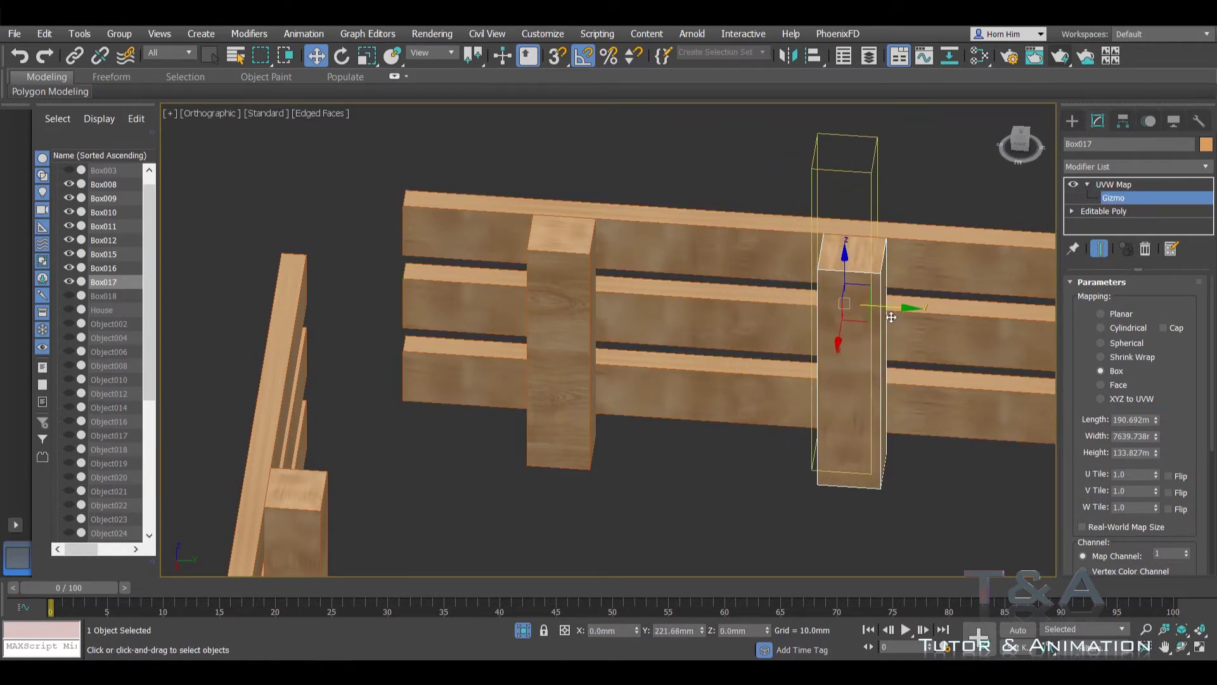
left_click_drag(849, 270, 850, 376)
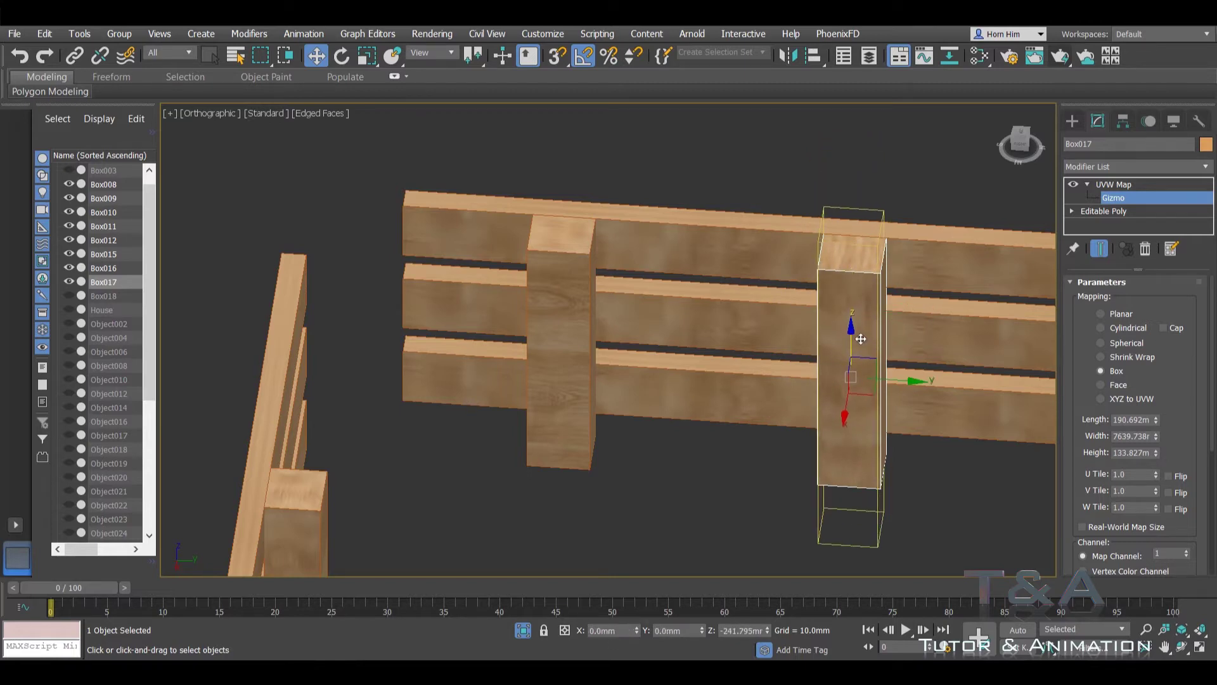
mouse_move(849, 376)
middle_mouse_down("alt")
mouse_move(790, 278)
mouse_move(1150, 328)
middle_mouse_up("alt")
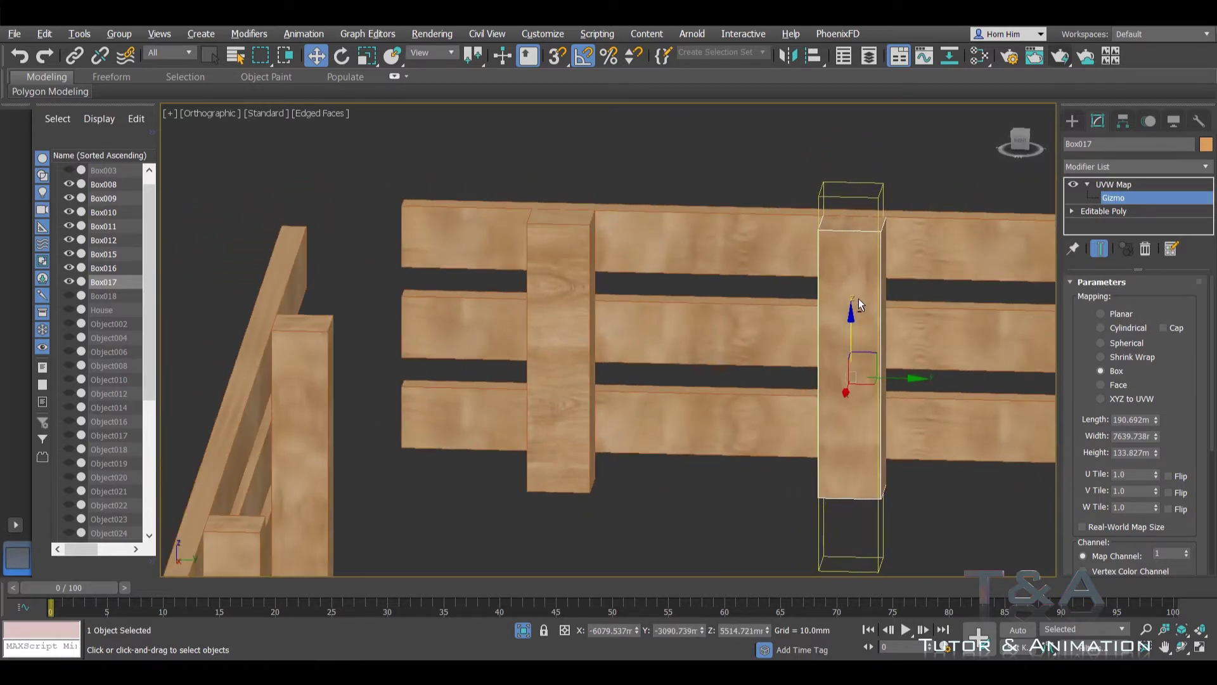
Step: Trim the box mapping width to 5500.611 mm and nudge the gizmo up the post
left_click_drag(1156, 454, 1158, 580)
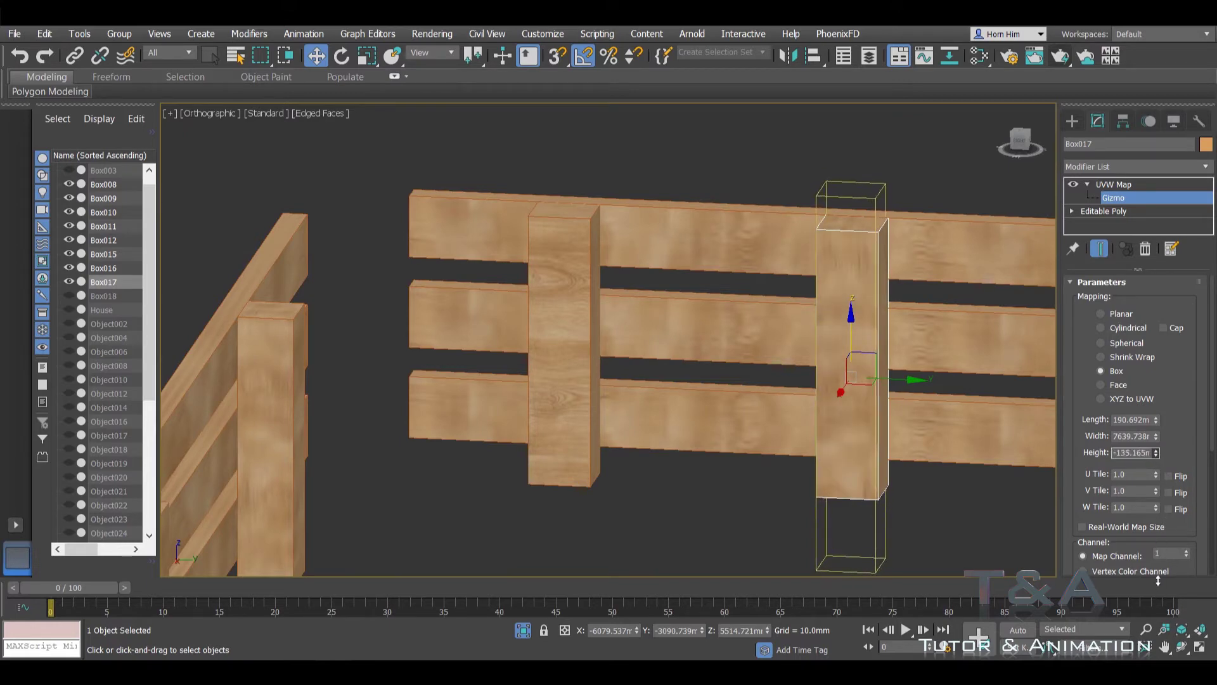
middle_click_drag(906, 399, 842, 404, "alt")
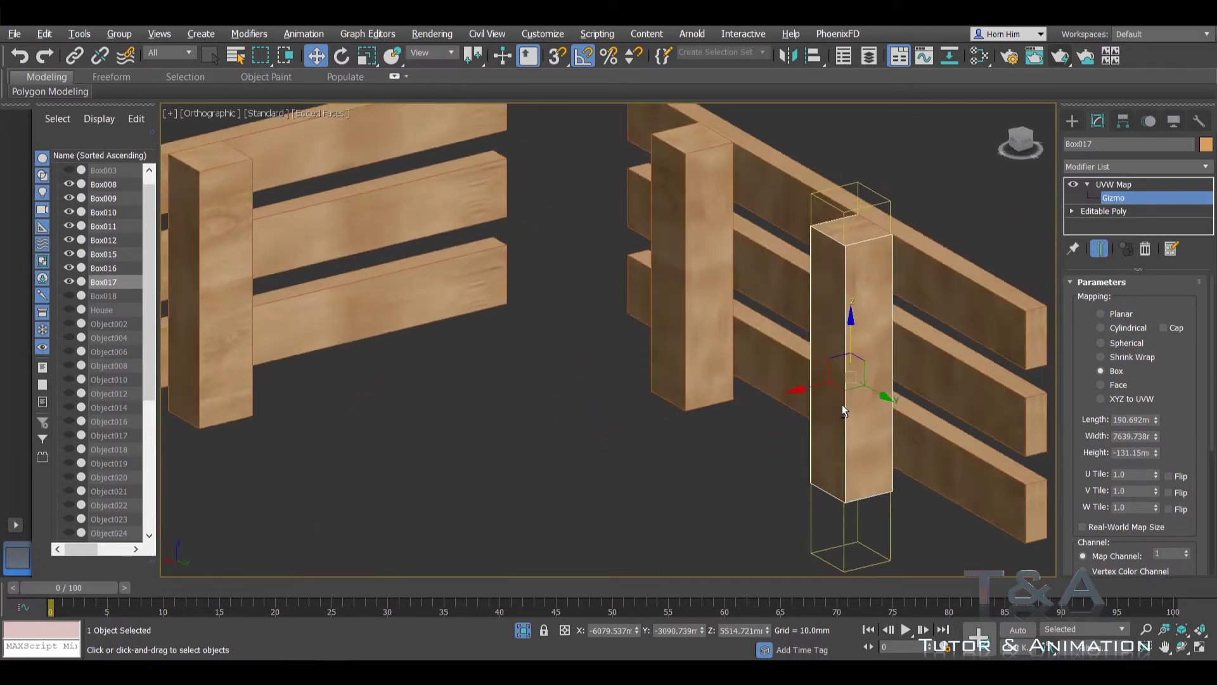
right_click(1149, 454)
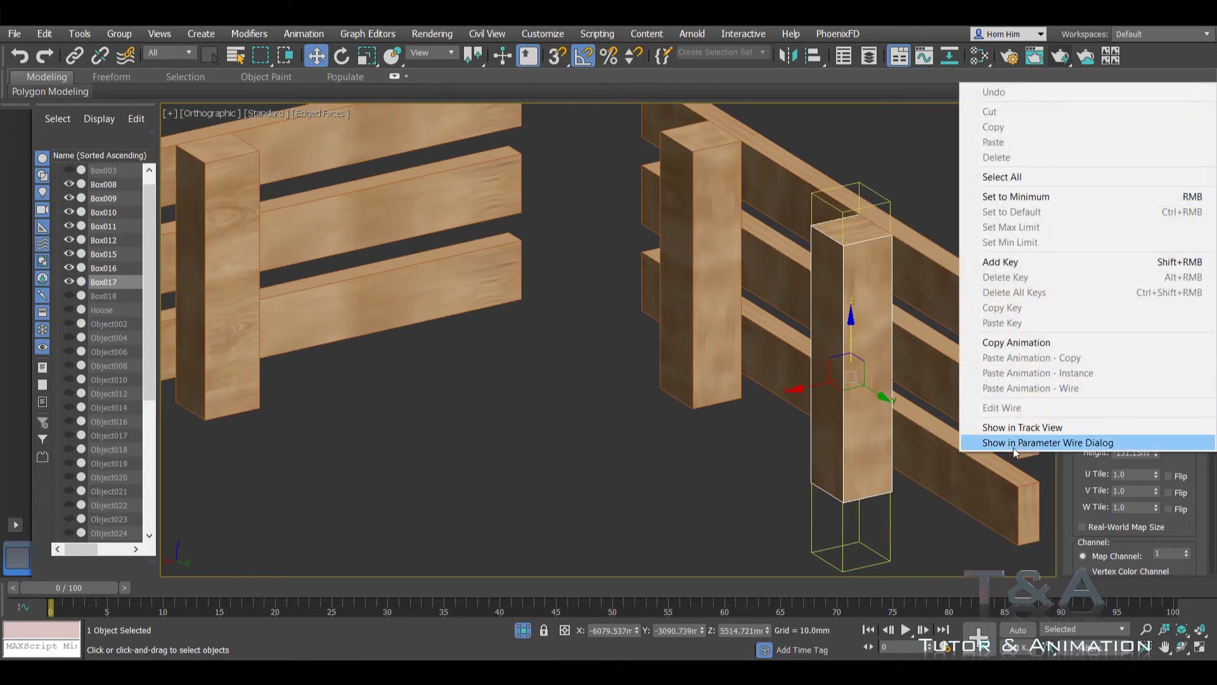
left_click(907, 421)
middle_click_drag(889, 389, 862, 377)
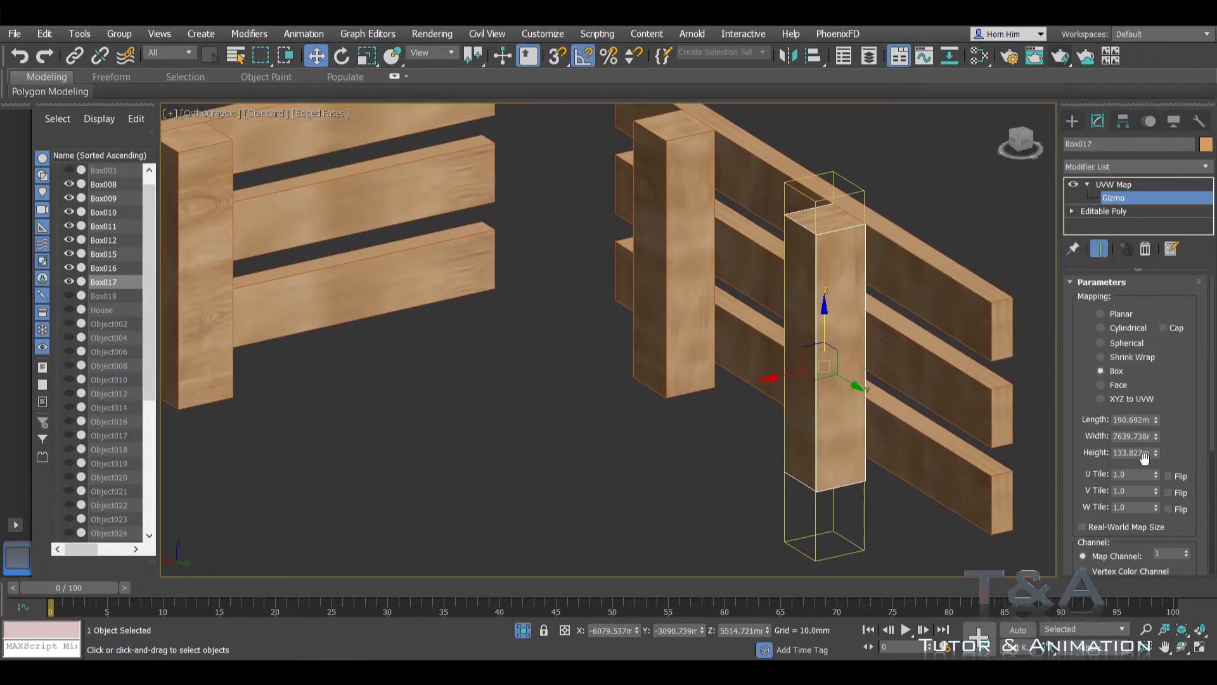
left_click_drag(1156, 454, 1159, 449)
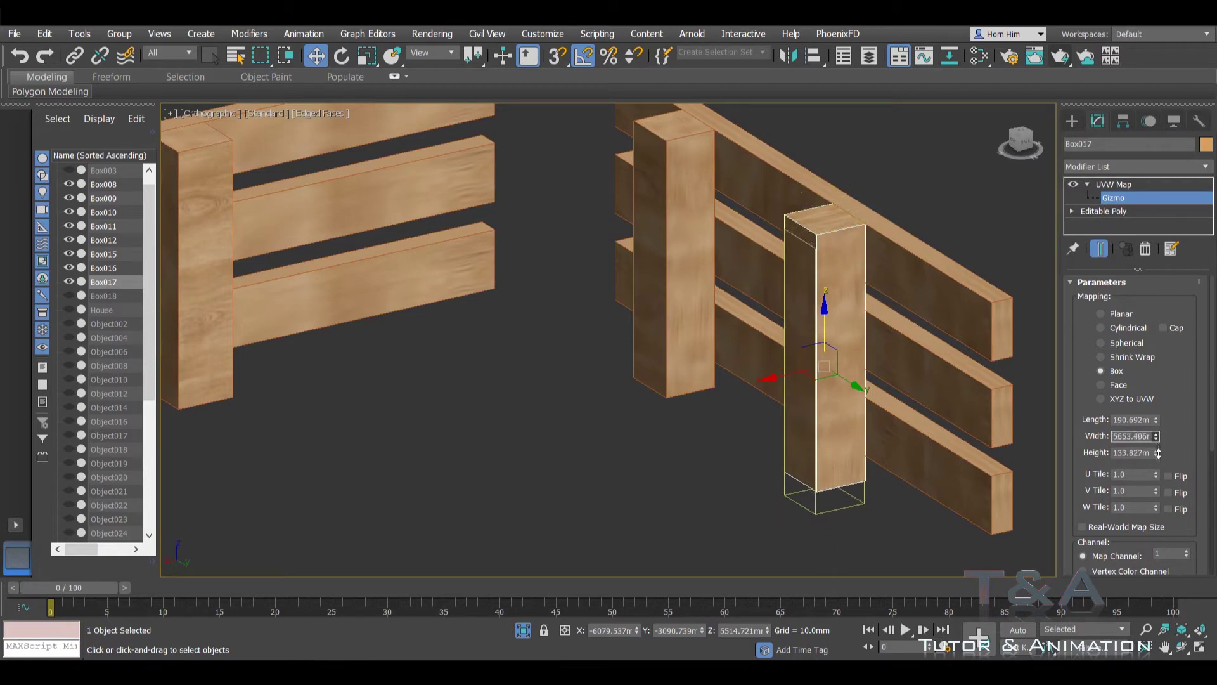
left_click_drag(824, 327, 826, 308)
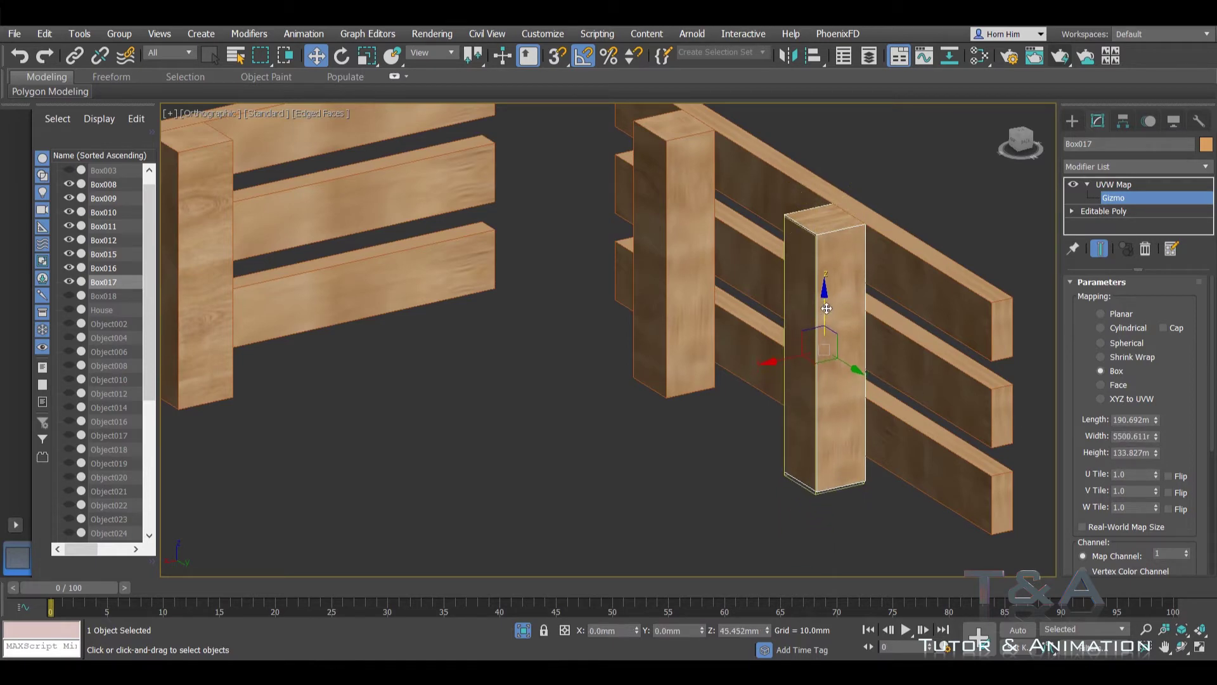
mouse_move(818, 314)
middle_mouse_down("alt")
mouse_move(689, 299)
mouse_move(888, 291)
middle_mouse_up("alt")
Step: Turn off edged faces and end Isolate Selection so the whole house shows
scroll(678, 305, "down", 5)
scroll(889, 290, "up", 3)
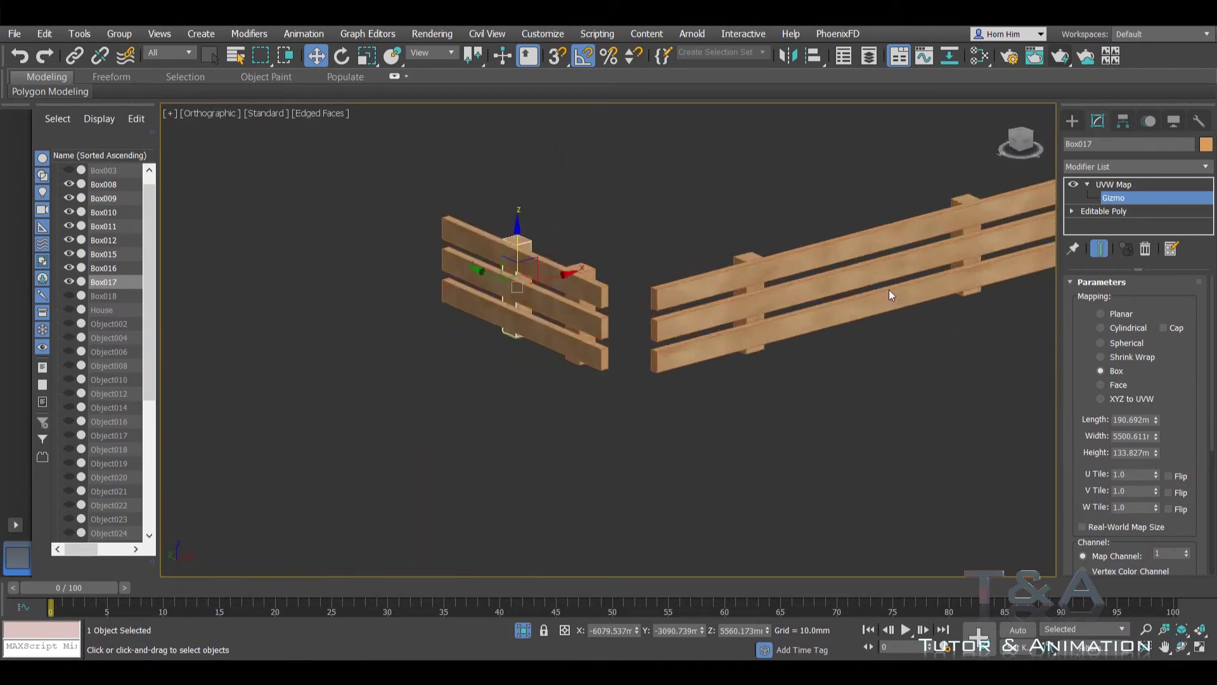
scroll(888, 291, "up", 5)
key("F4")
scroll(749, 276, "down", 5)
scroll(646, 260, "up", 4)
scroll(645, 252, "down", 4)
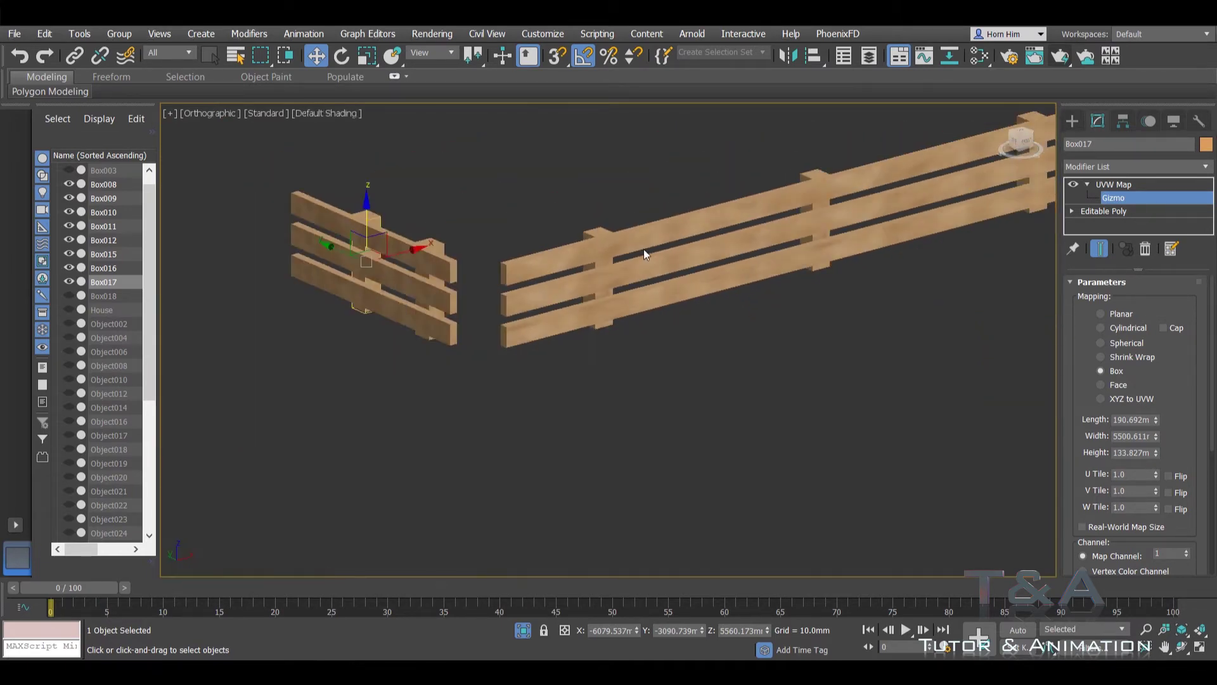
right_click(644, 249)
left_click(605, 40)
Step: Maximize the PhysCamera001 viewport and set its shading to High Quality
scroll(507, 329, "down", 2)
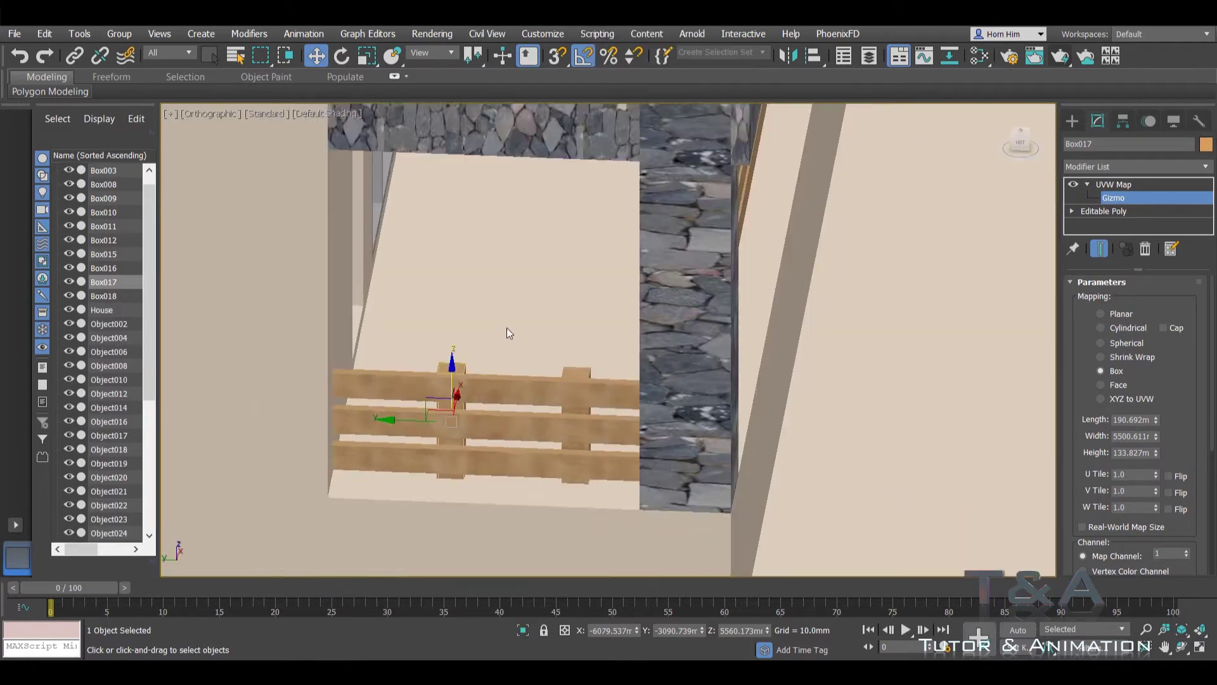
scroll(516, 326, "down", 3)
key("alt+w")
right_click(656, 266)
key("alt+w")
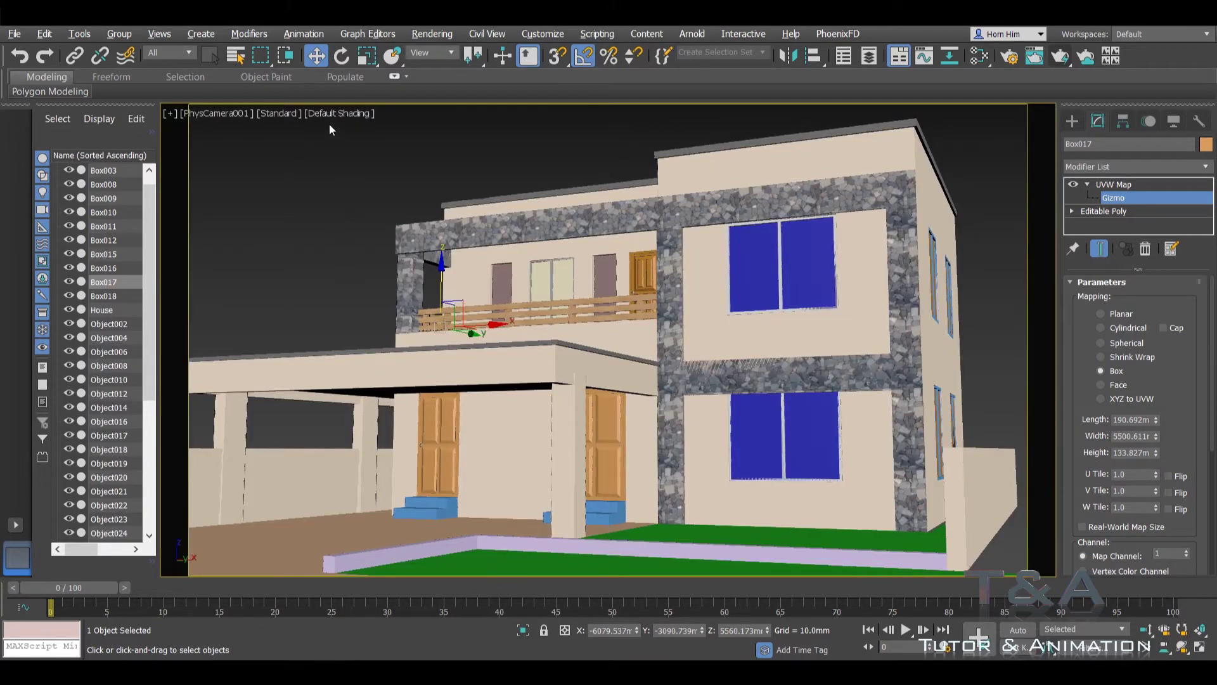
left_click(279, 113)
key("Escape")
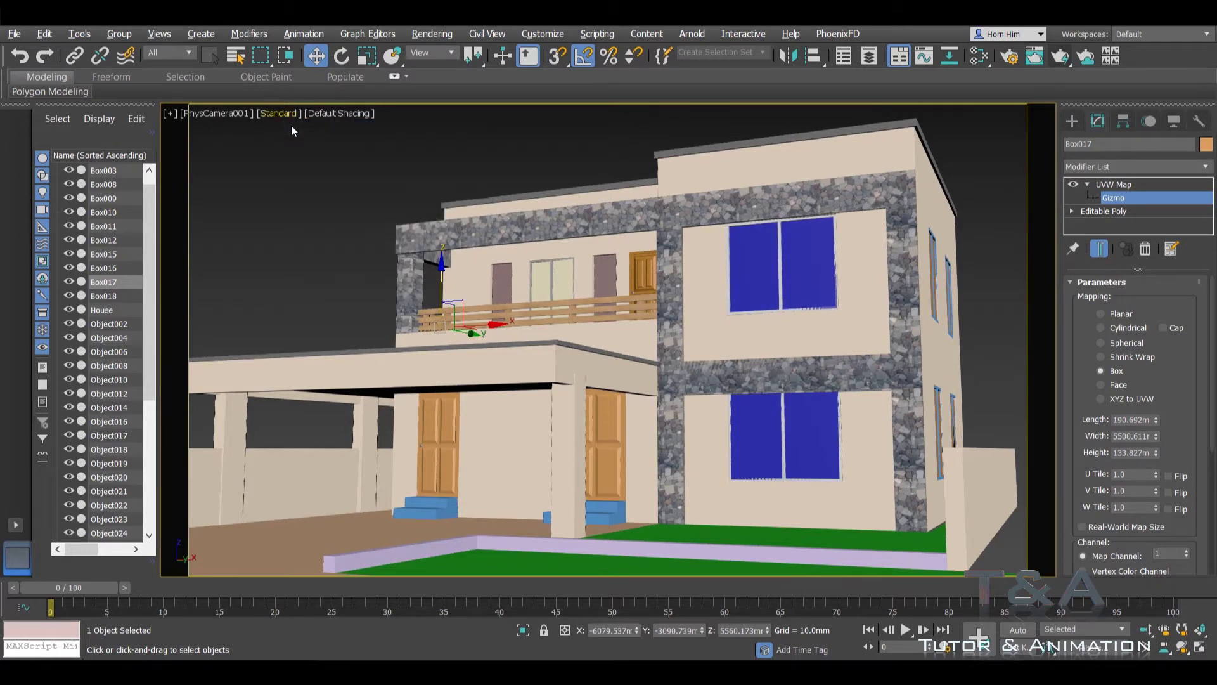
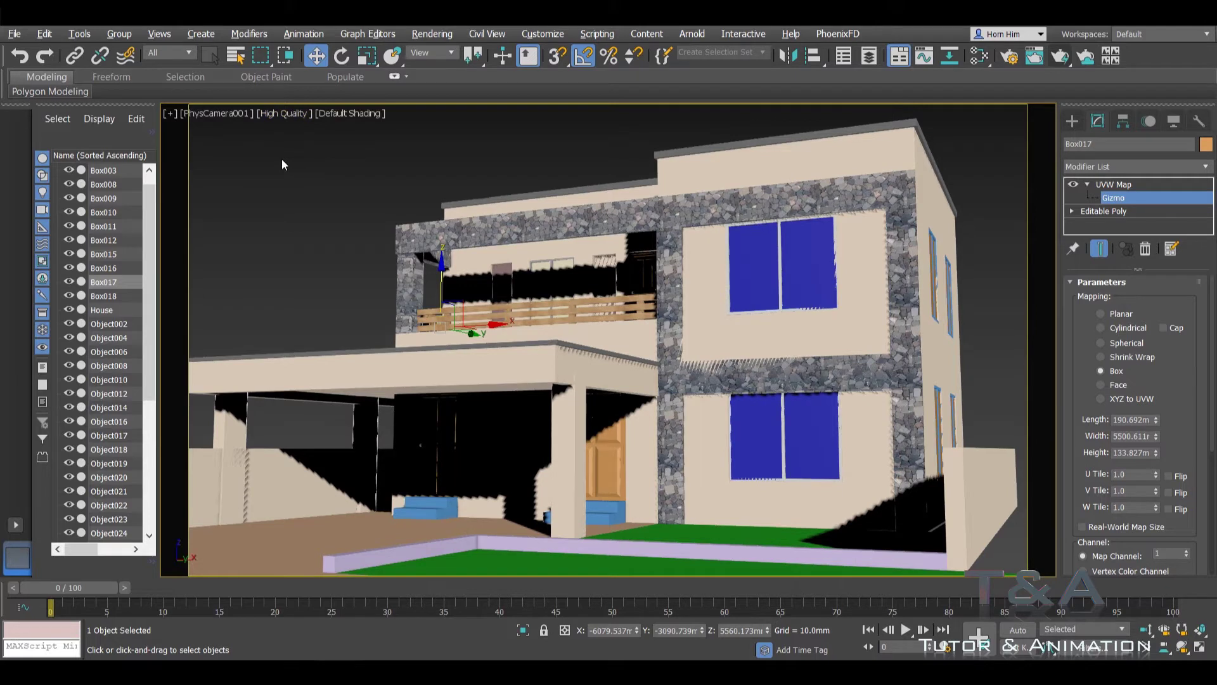
Step: Set the viewport to Standard quality without shadows and maximize the Orthographic view
left_click(294, 116)
mouse_move(361, 193)
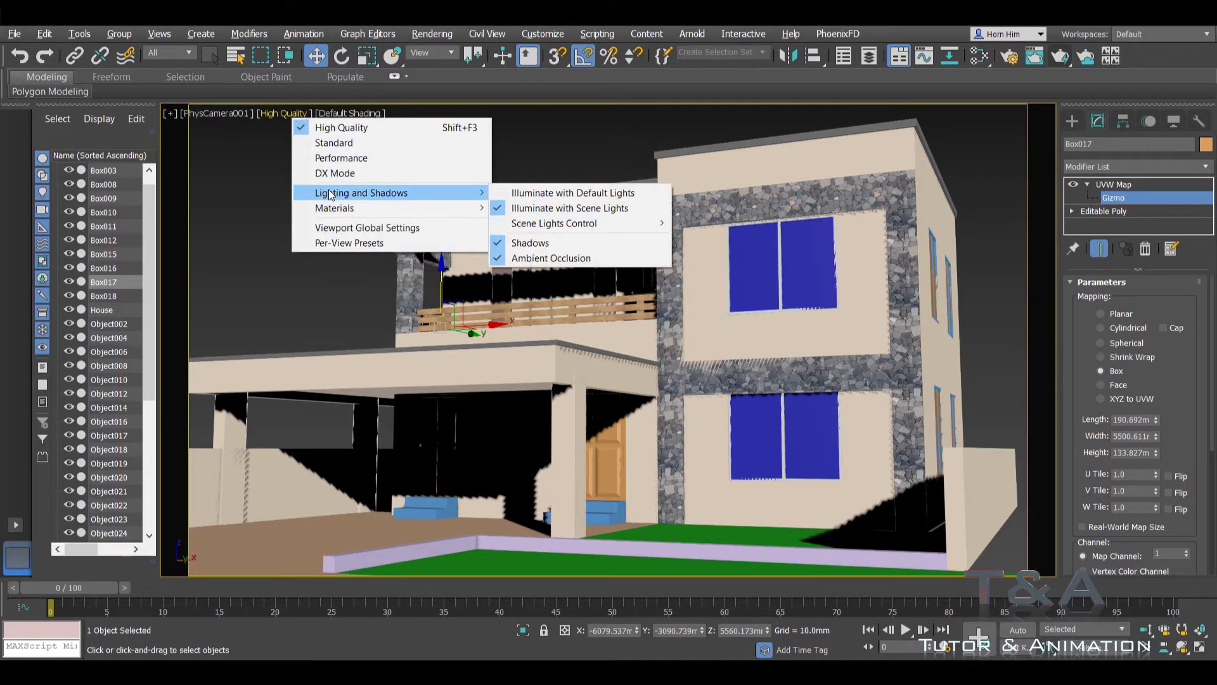
left_click(330, 144)
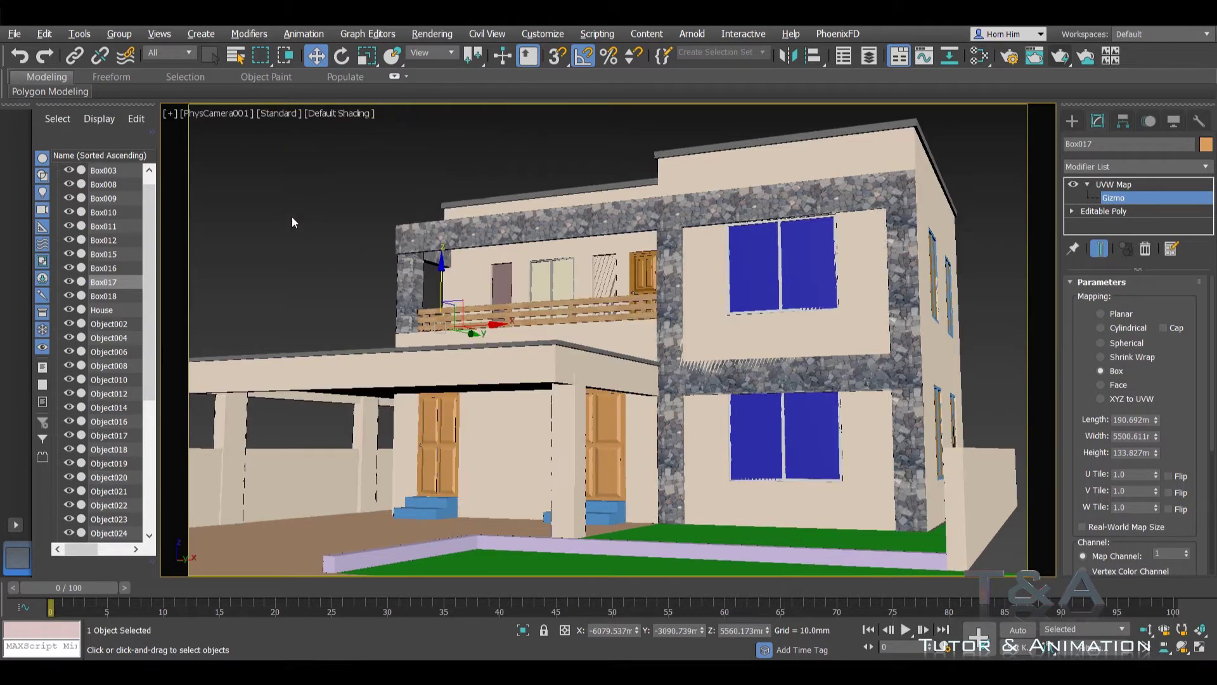
key("alt+w")
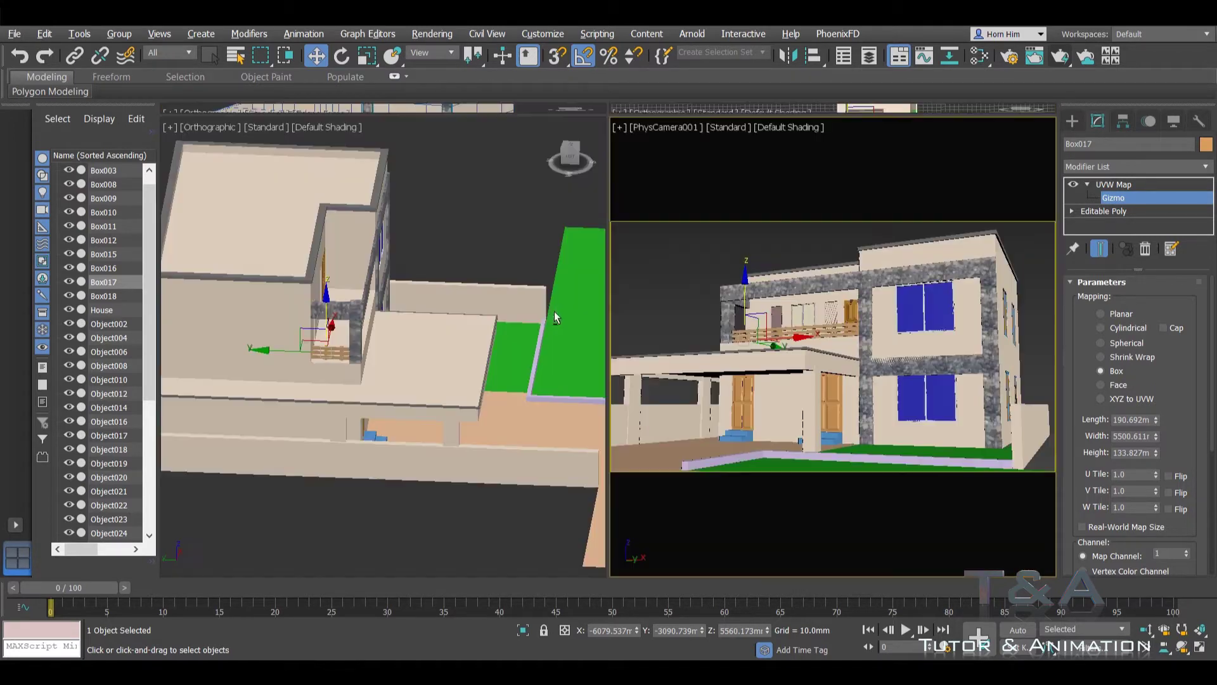
middle_click(408, 299)
key("alt+w")
Step: Orbit and zoom the orthographic view down toward the lawn in front of the house
mouse_move(676, 403)
middle_mouse_down()
mouse_move(595, 311)
mouse_move(591, 327)
middle_mouse_up()
scroll(595, 314, "down", 5)
scroll(587, 312, "up", 3)
scroll(587, 311, "down", 2)
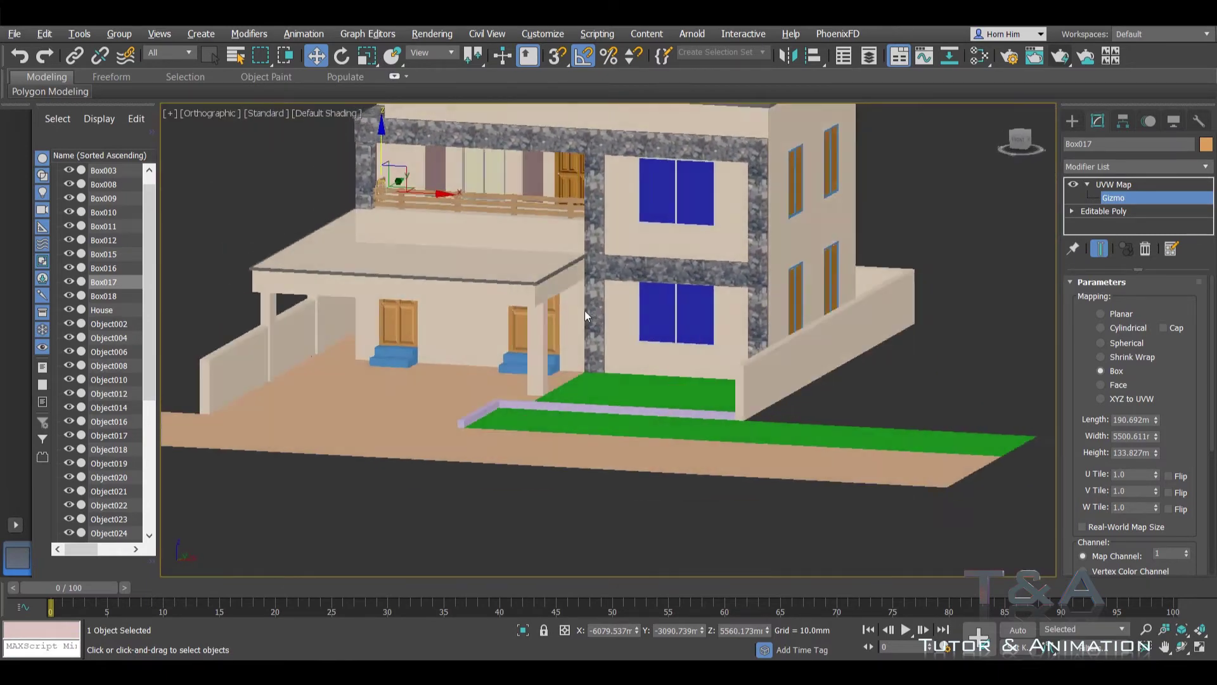
scroll(593, 283, "up", 2)
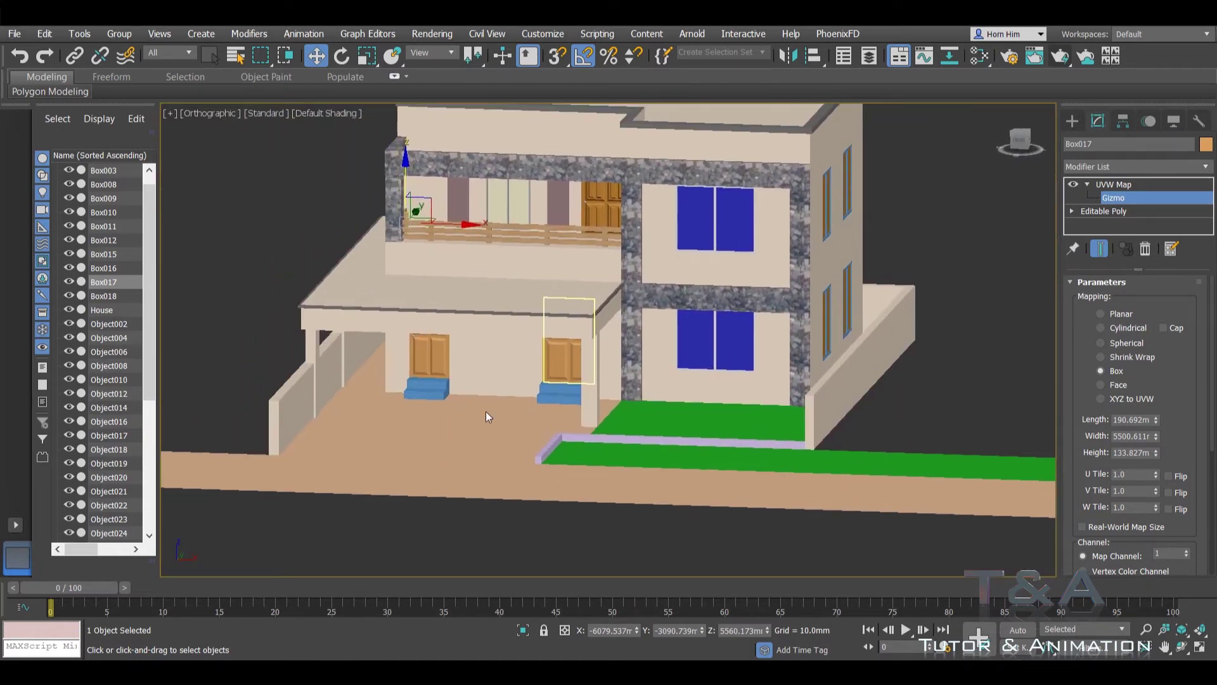
middle_click_drag(802, 389, 729, 355, "alt")
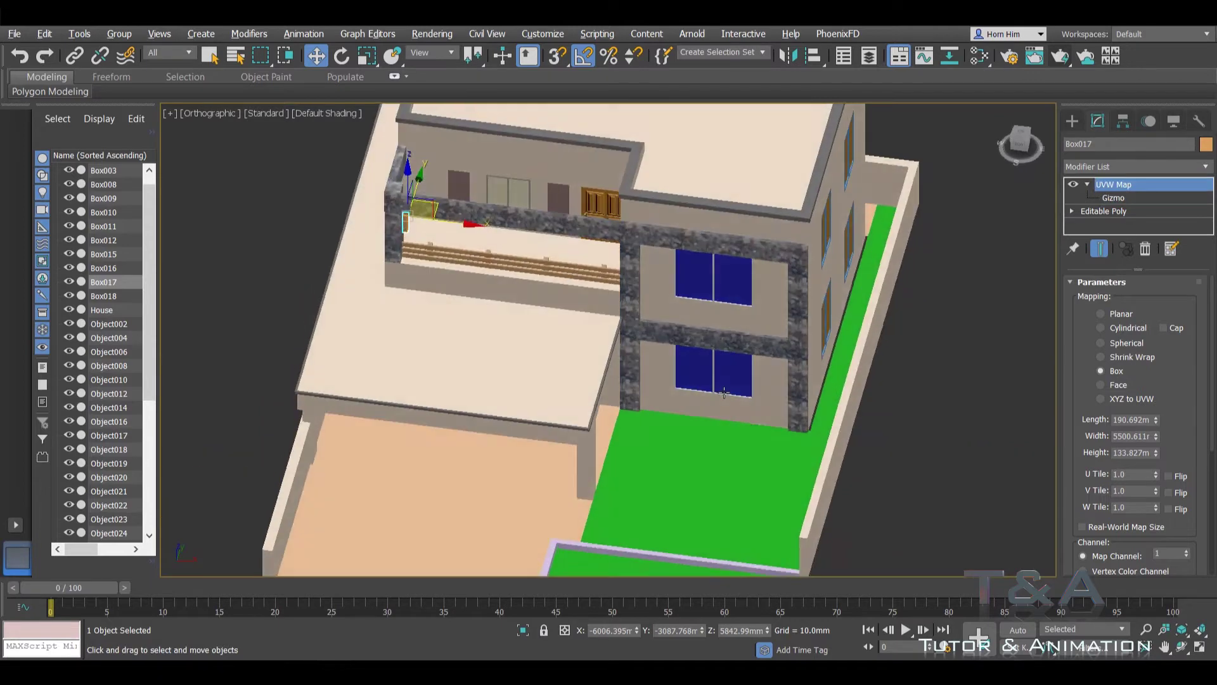
scroll(697, 367, "up", 3)
Step: Create Standard Material #20 in the Slate Material Editor and apply it to the front strip
left_click(698, 369)
scroll(734, 348, "up", 2)
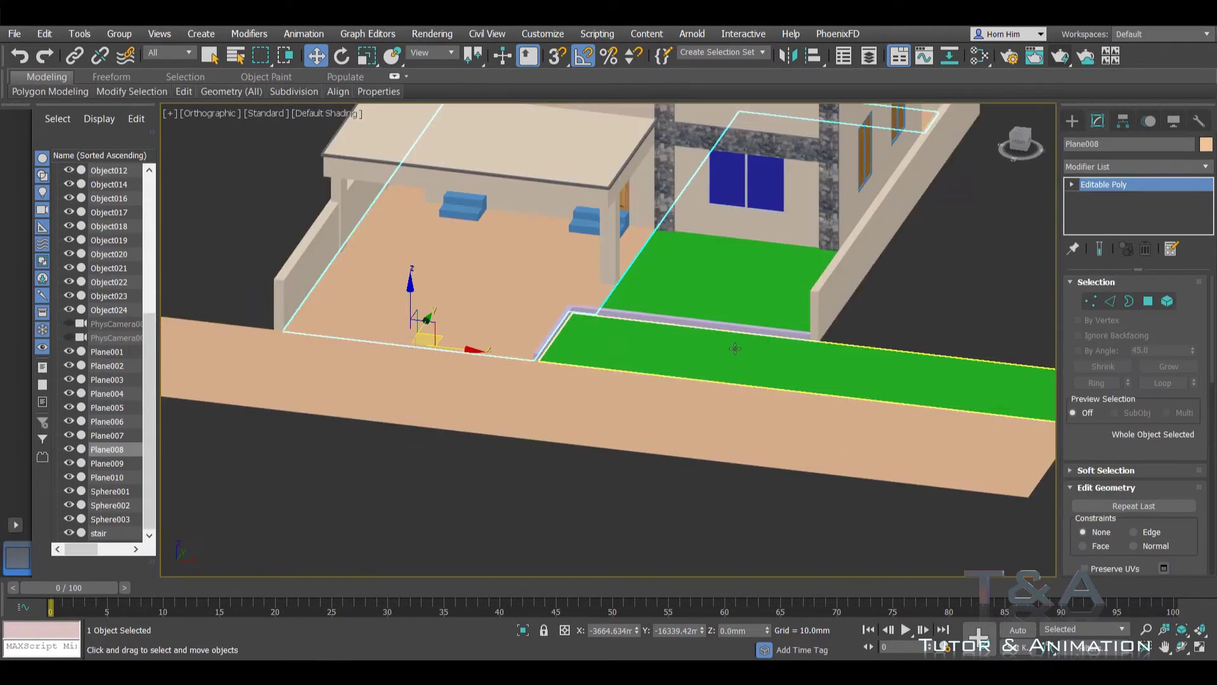
left_click(980, 57)
left_click_drag(127, 163, 469, 109)
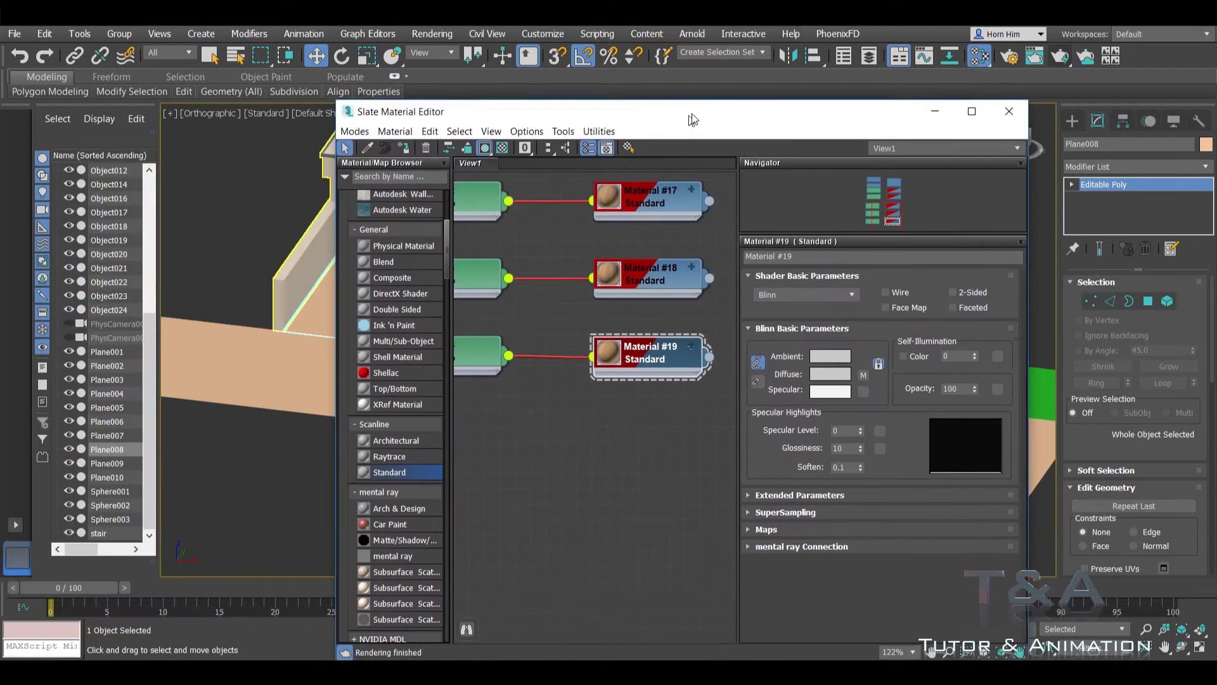
left_click_drag(669, 348, 669, 433, "shift")
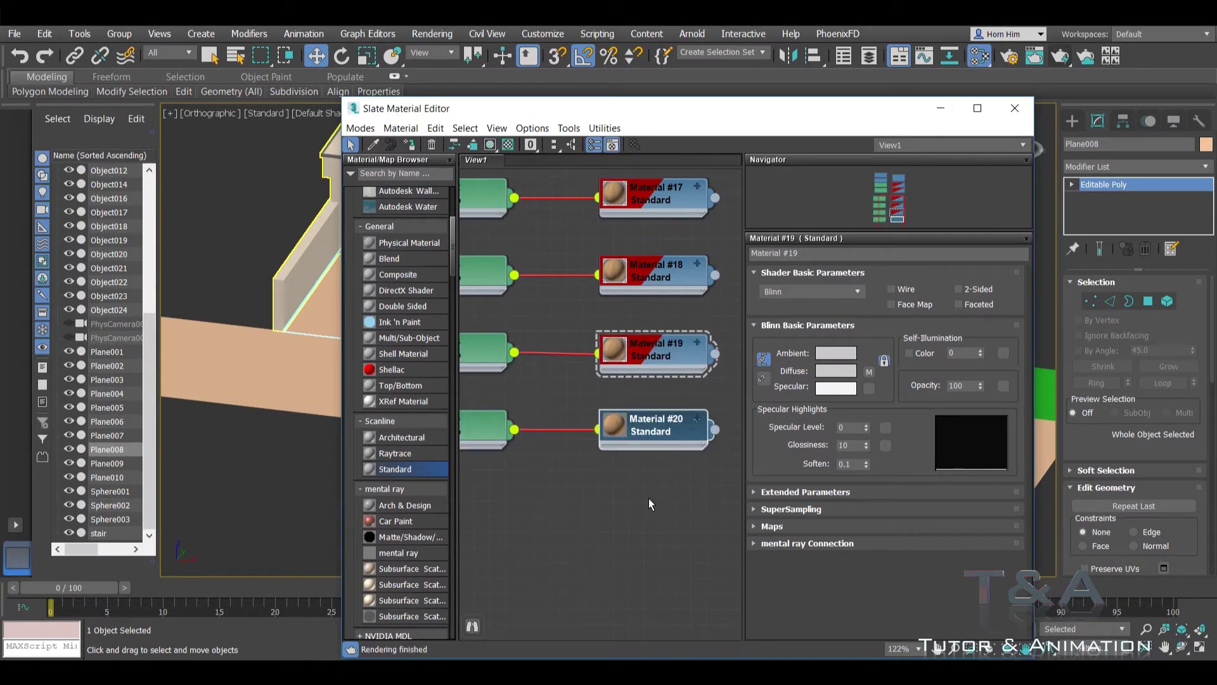
left_click(652, 421)
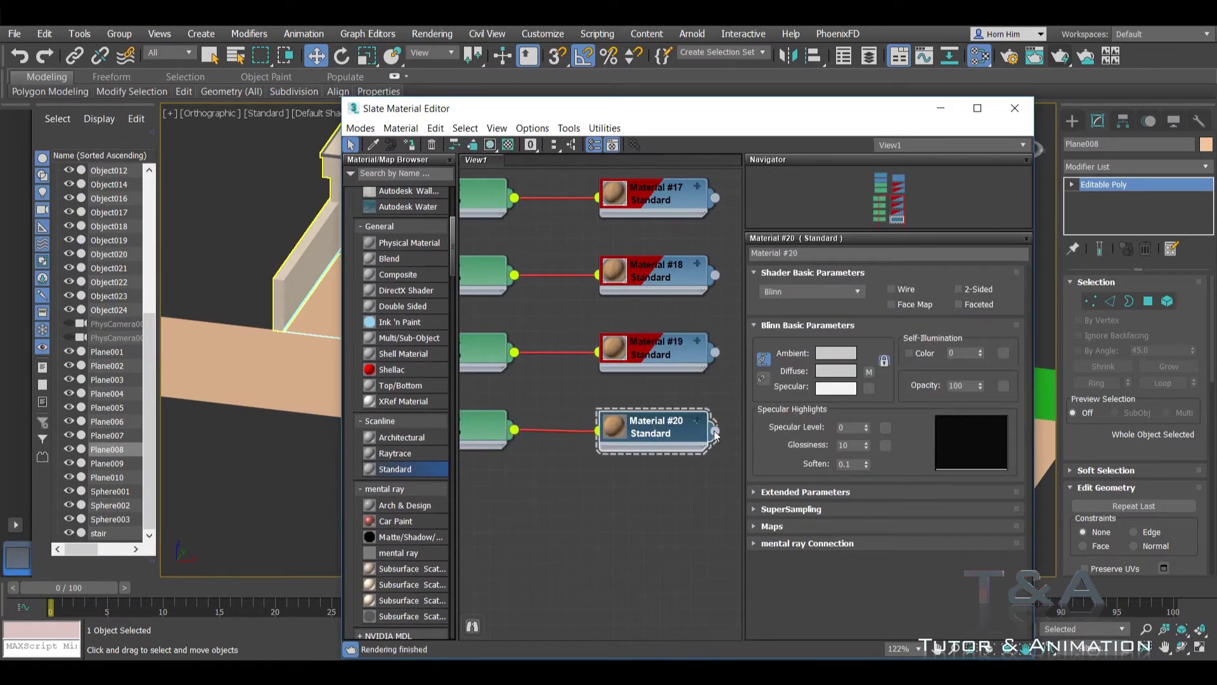
left_click_drag(715, 434, 269, 380)
Step: Load Seamless-Black-Asphalt-Road-Texture.jpg into Material #20's bitmap map
double_click(474, 428)
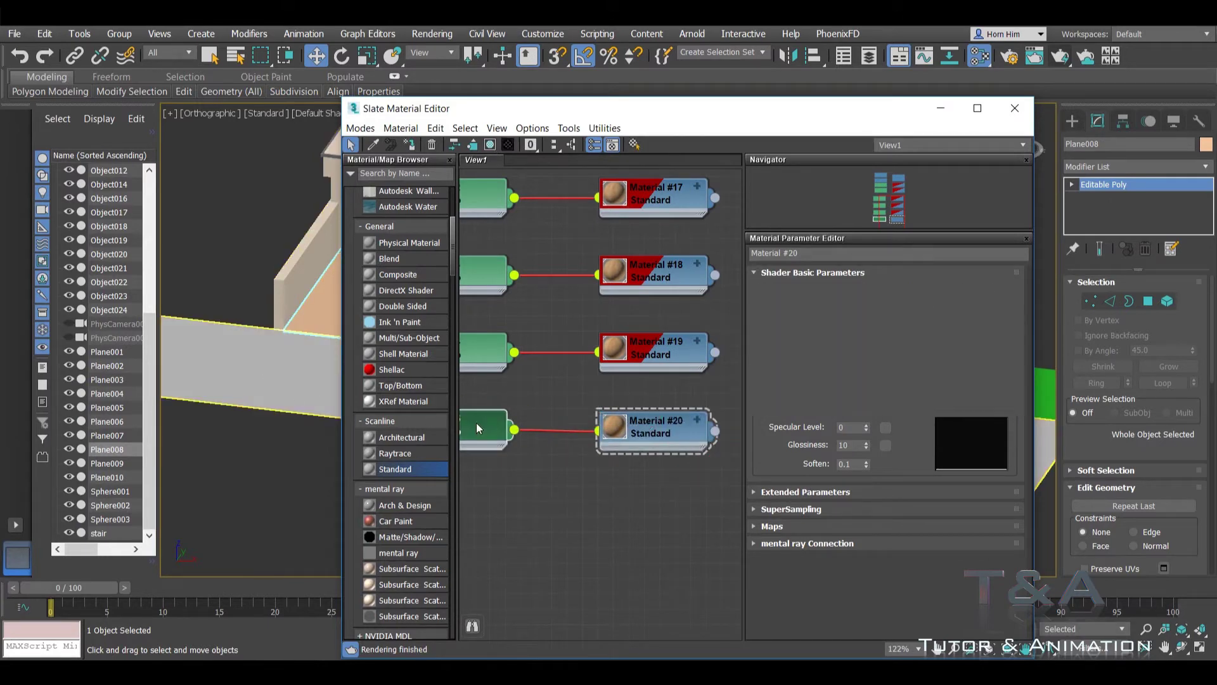
left_click(913, 471)
scroll(797, 359, "down", 10)
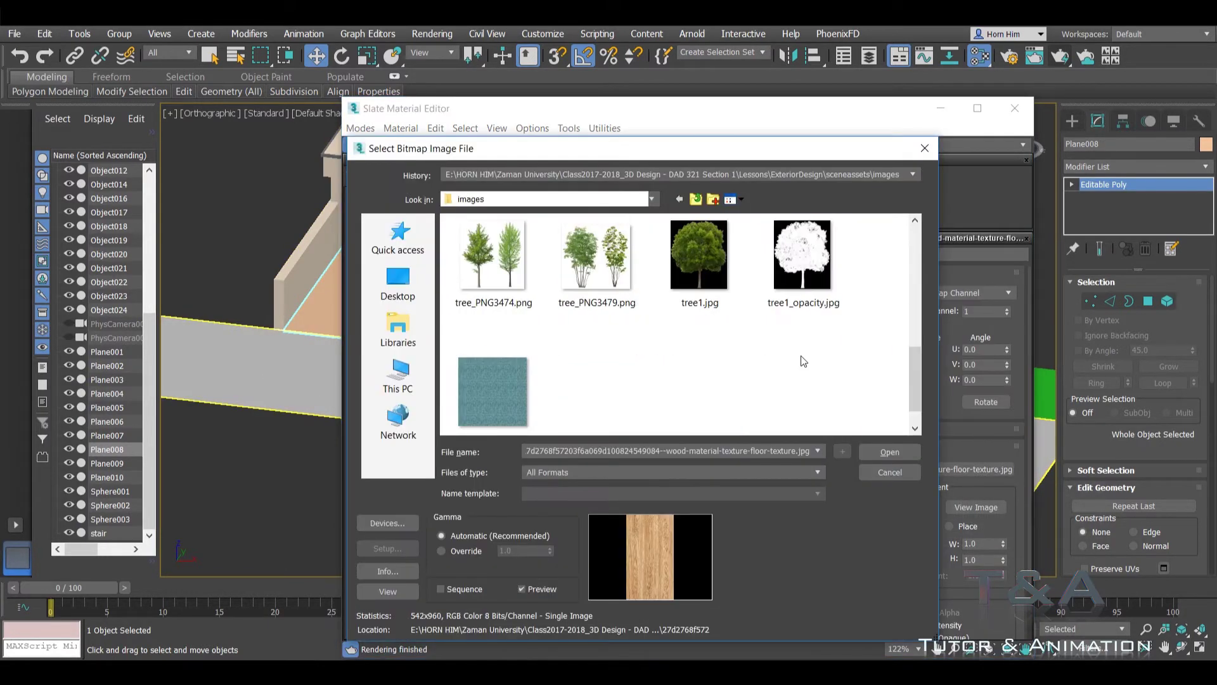
scroll(803, 361, "up", 1)
scroll(802, 360, "up", 1)
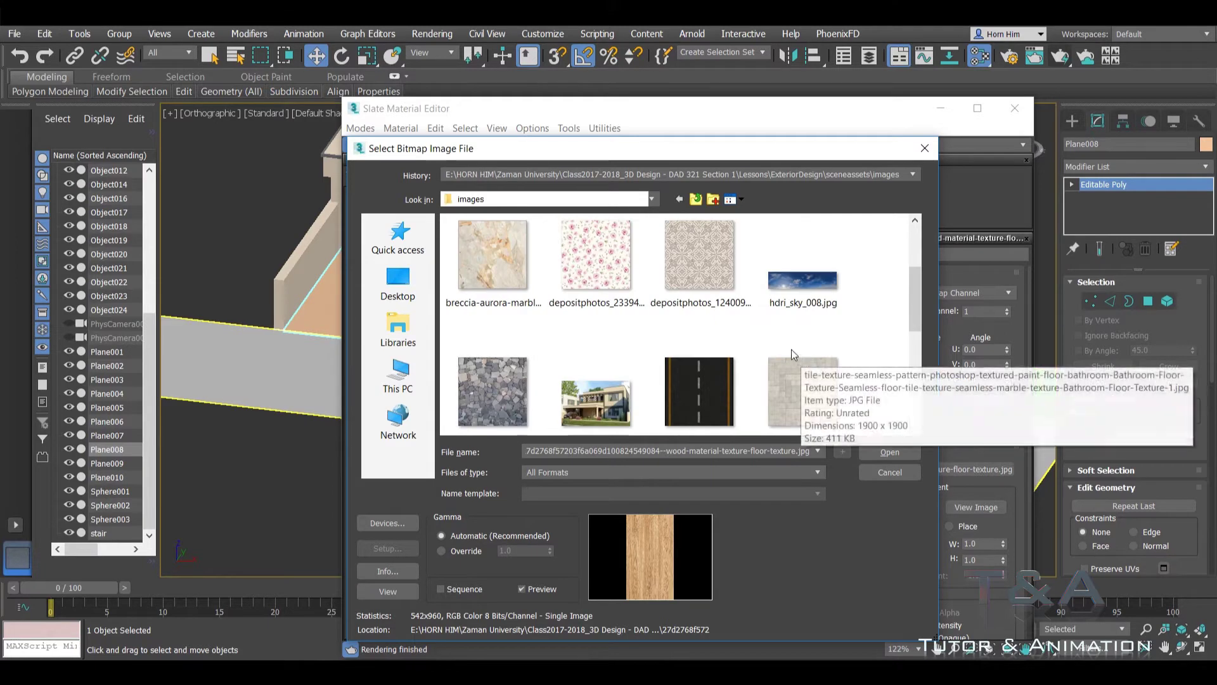
left_click(736, 398)
left_click(871, 450)
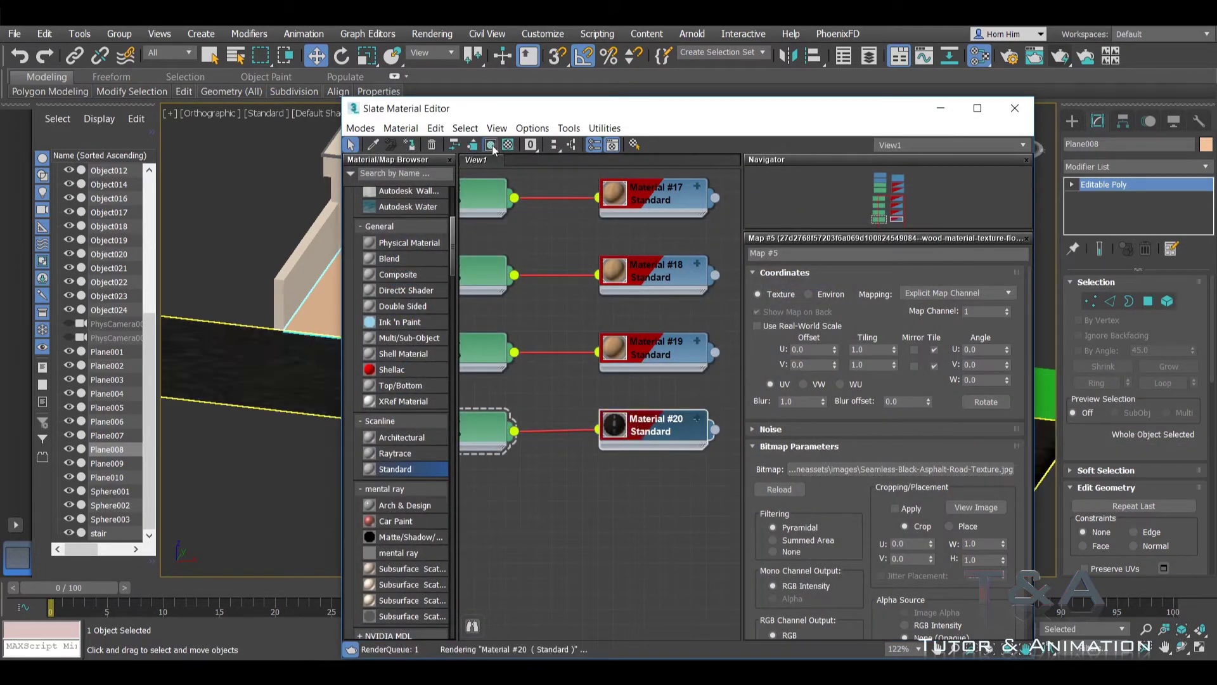
left_click_drag(590, 108, 322, 511)
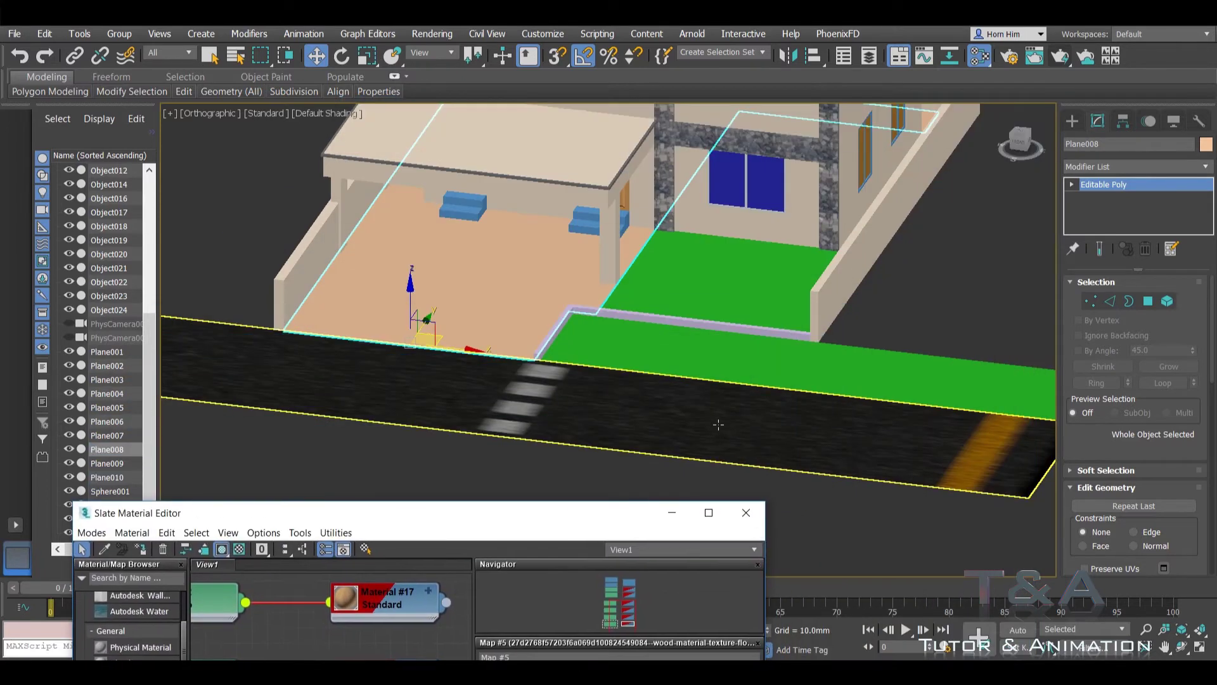
left_click(717, 421)
Step: Add a UVW Map modifier to the road plane
left_click(1126, 166)
key("u")
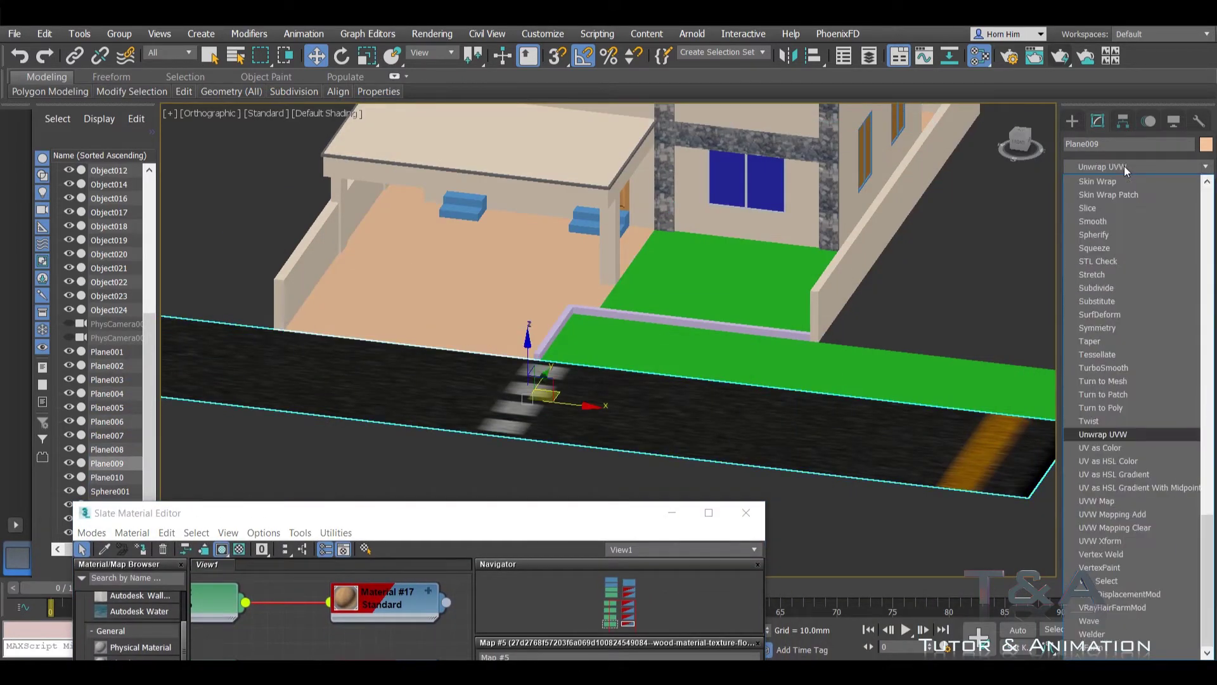
left_click(1116, 501)
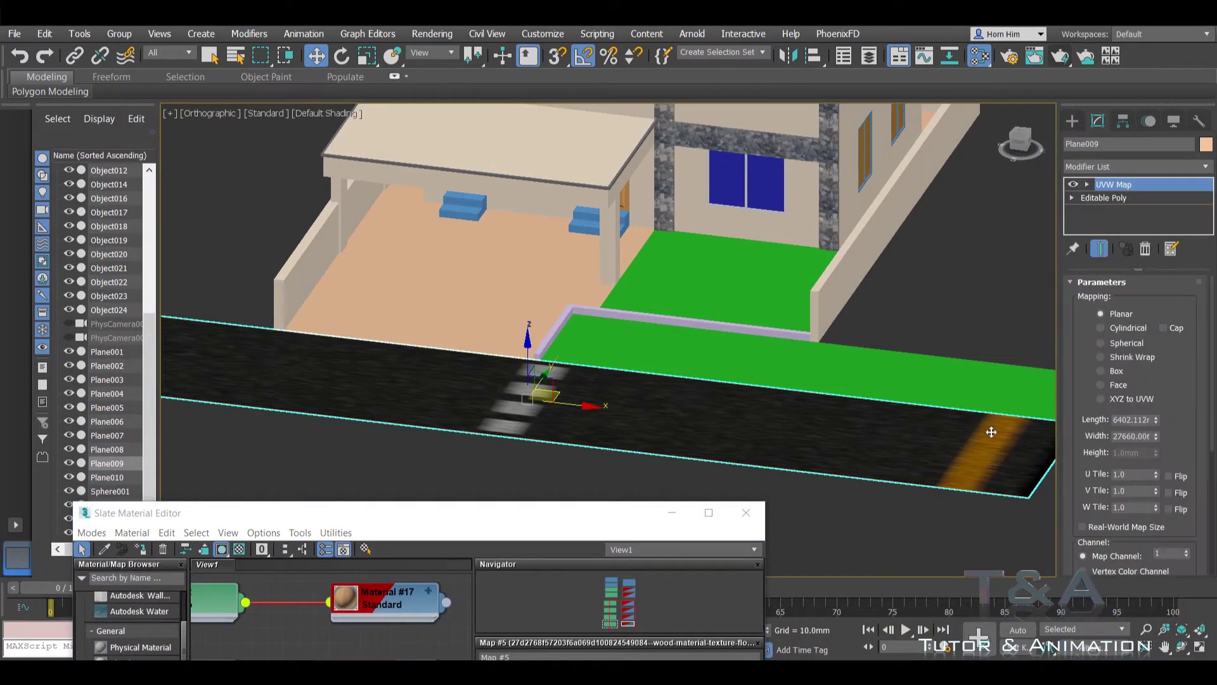
mouse_move(908, 380)
middle_mouse_down()
mouse_move(896, 340)
mouse_move(761, 339)
mouse_move(611, 393)
middle_mouse_up()
scroll(611, 394, "down", 3)
mouse_move(459, 520)
left_mouse_down()
mouse_move(506, 455)
mouse_move(496, 240)
left_mouse_up()
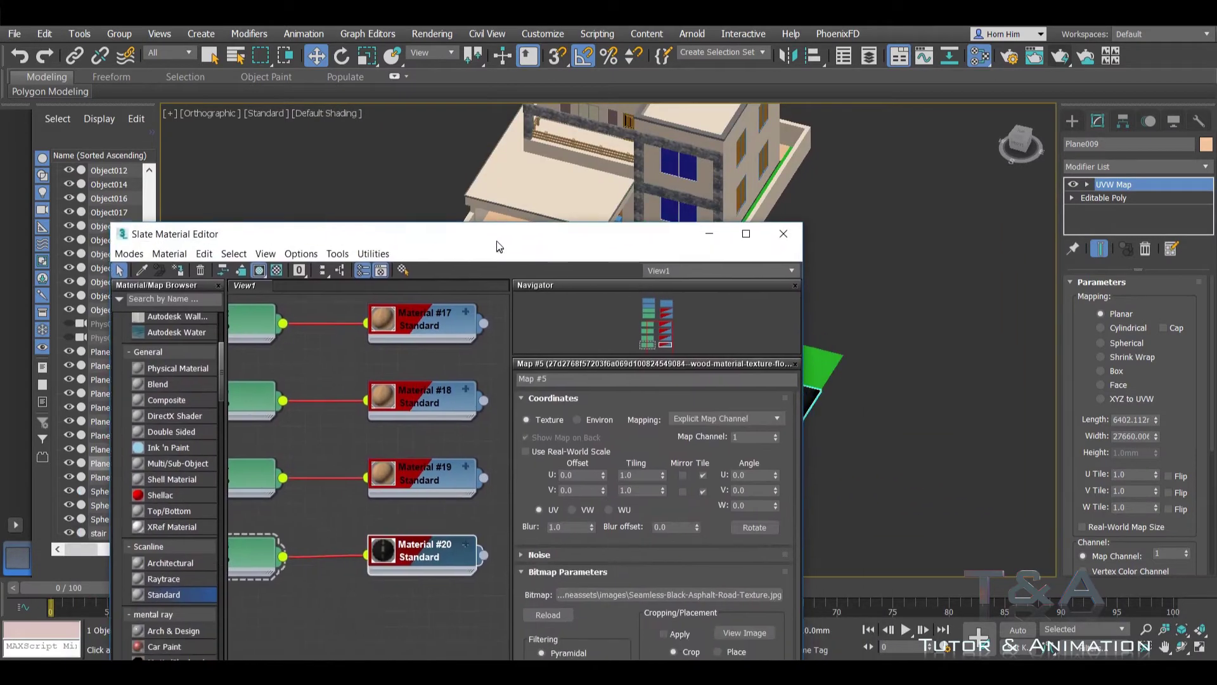
Step: Rotate the asphalt Map #5 by W Angle 90 and set V tiling to 4.8, then maximize the camera view
left_click(246, 557)
mouse_move(250, 553)
middle_mouse_down()
mouse_move(376, 414)
mouse_move(407, 397)
middle_mouse_up()
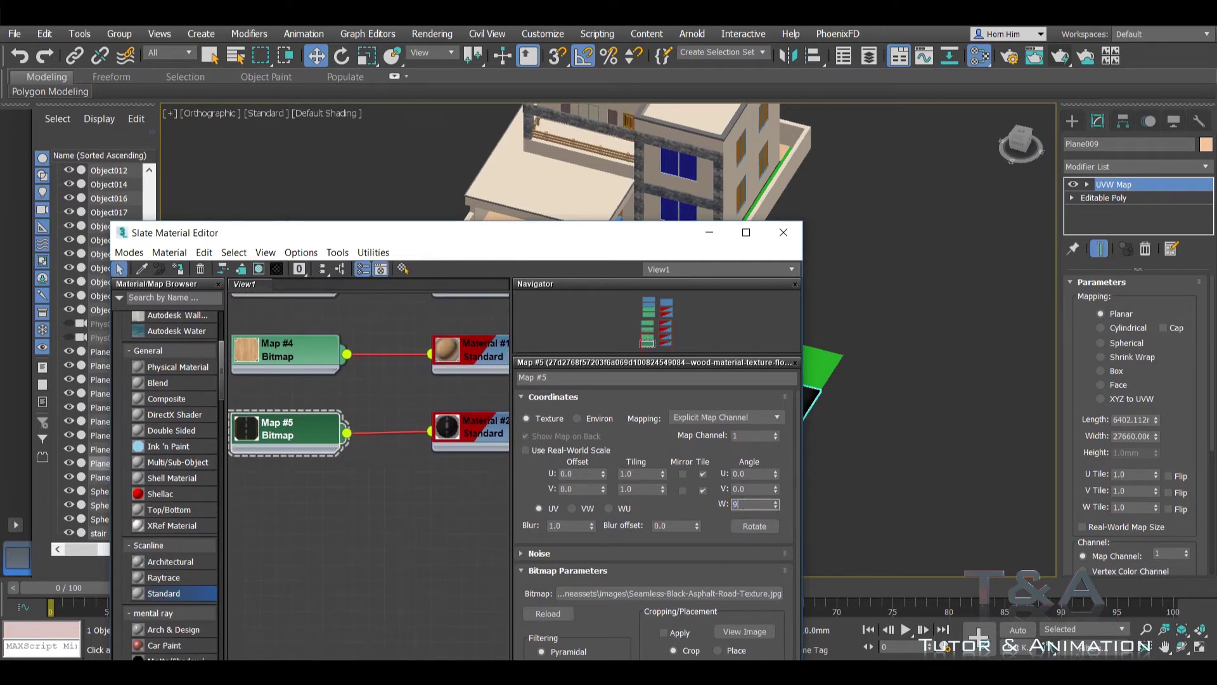
left_click(739, 489)
mouse_move(655, 237)
left_mouse_down()
mouse_move(545, 586)
mouse_move(356, 311)
left_mouse_up()
scroll(646, 402, "up", 2)
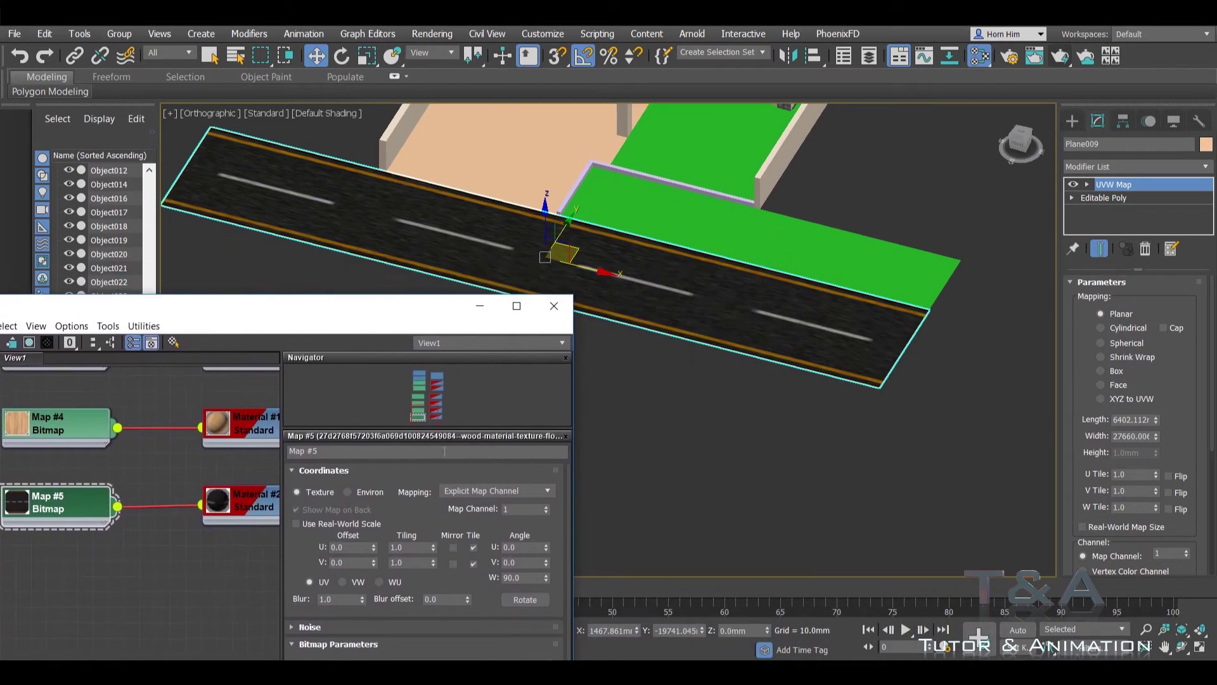
left_click_drag(435, 548, 435, 539)
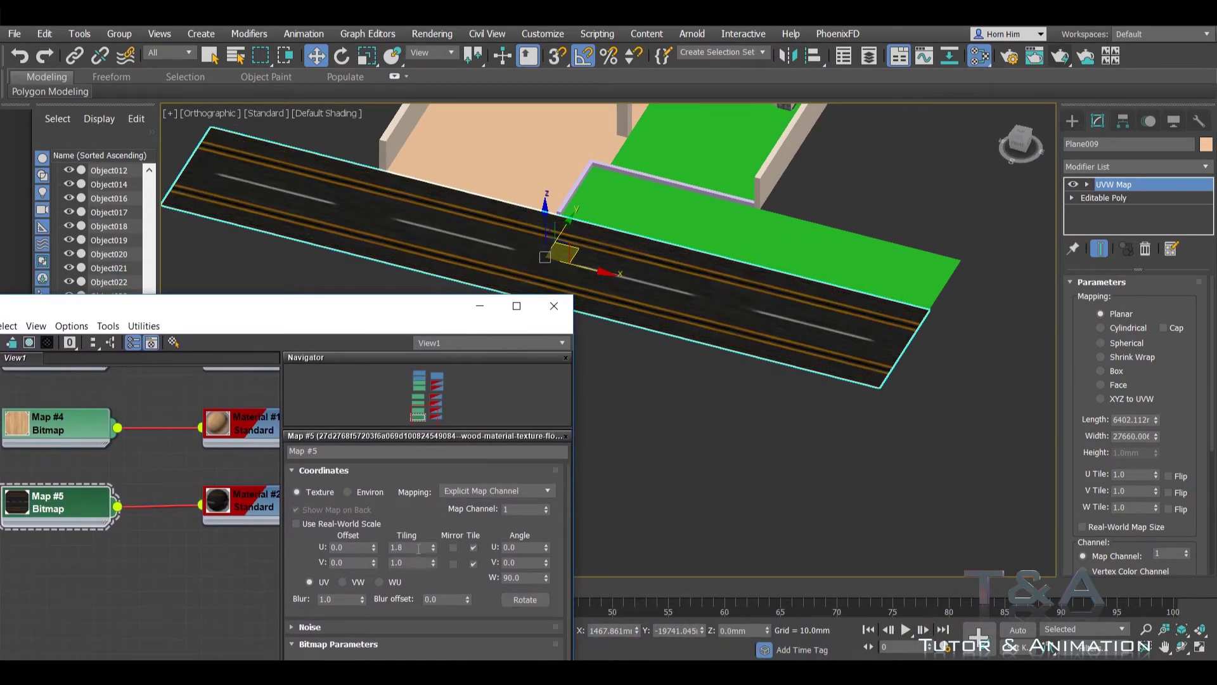
left_click_drag(433, 564, 431, 537)
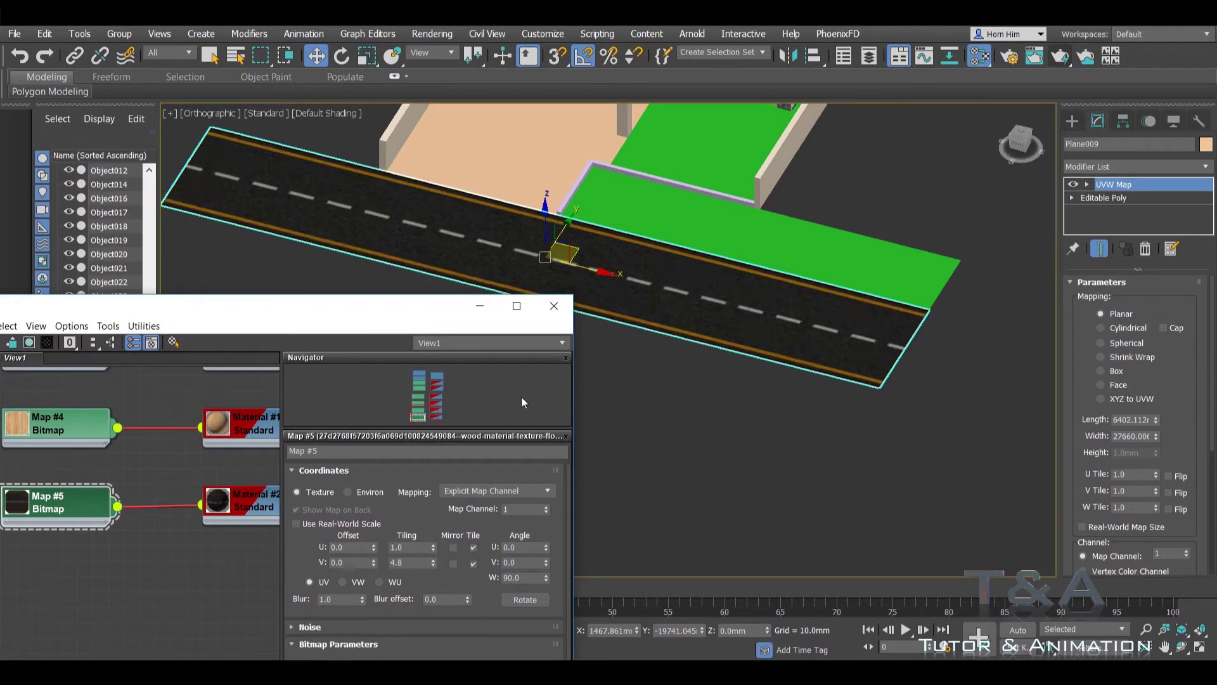
key("alt+w")
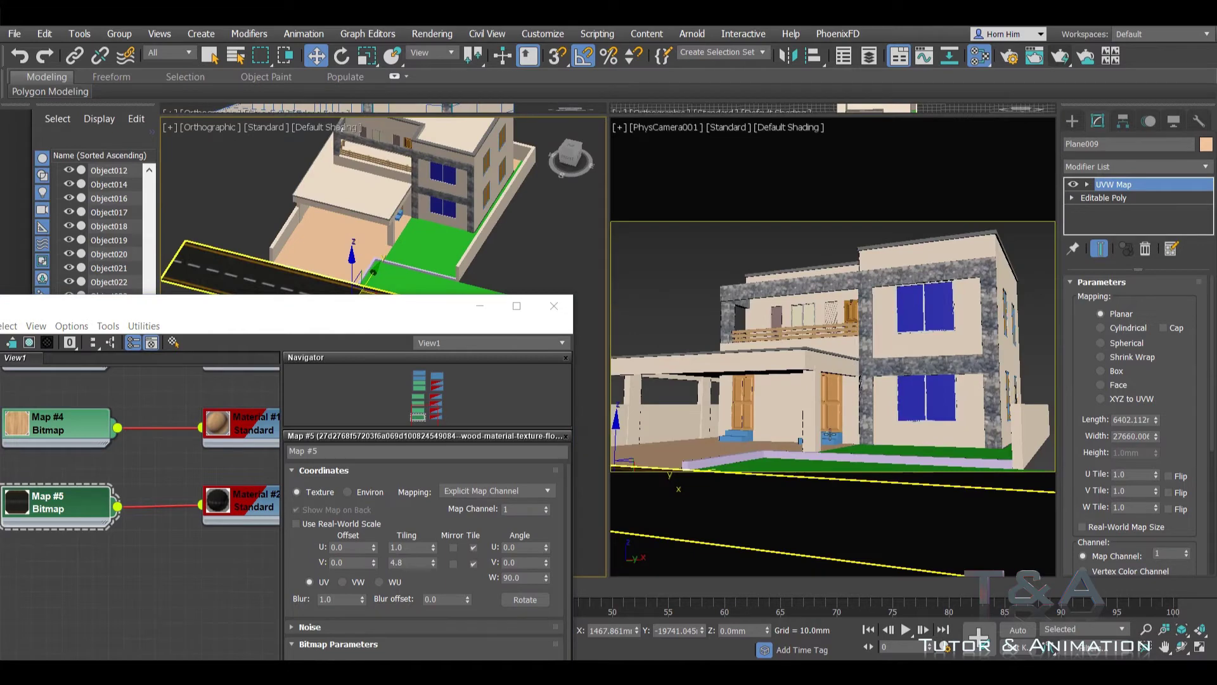
key("alt+w")
Step: Deselect the road and maximize and zoom the Orthographic view
left_click(480, 305)
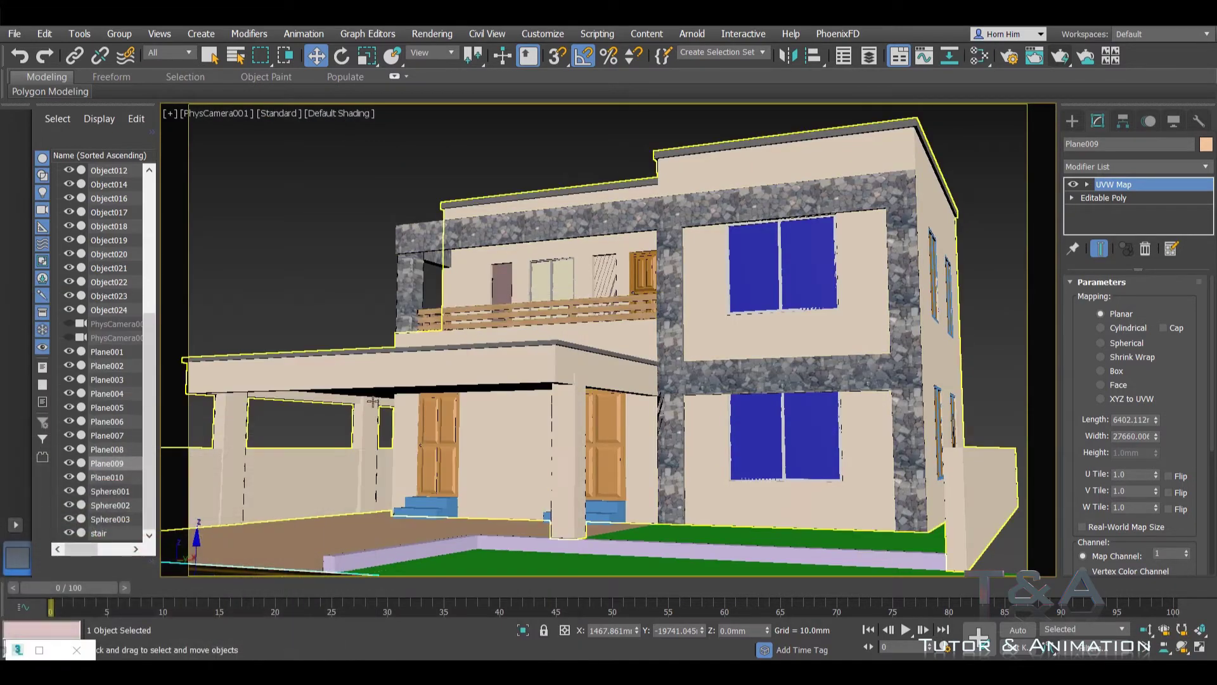
left_click(337, 271)
key("alt+w")
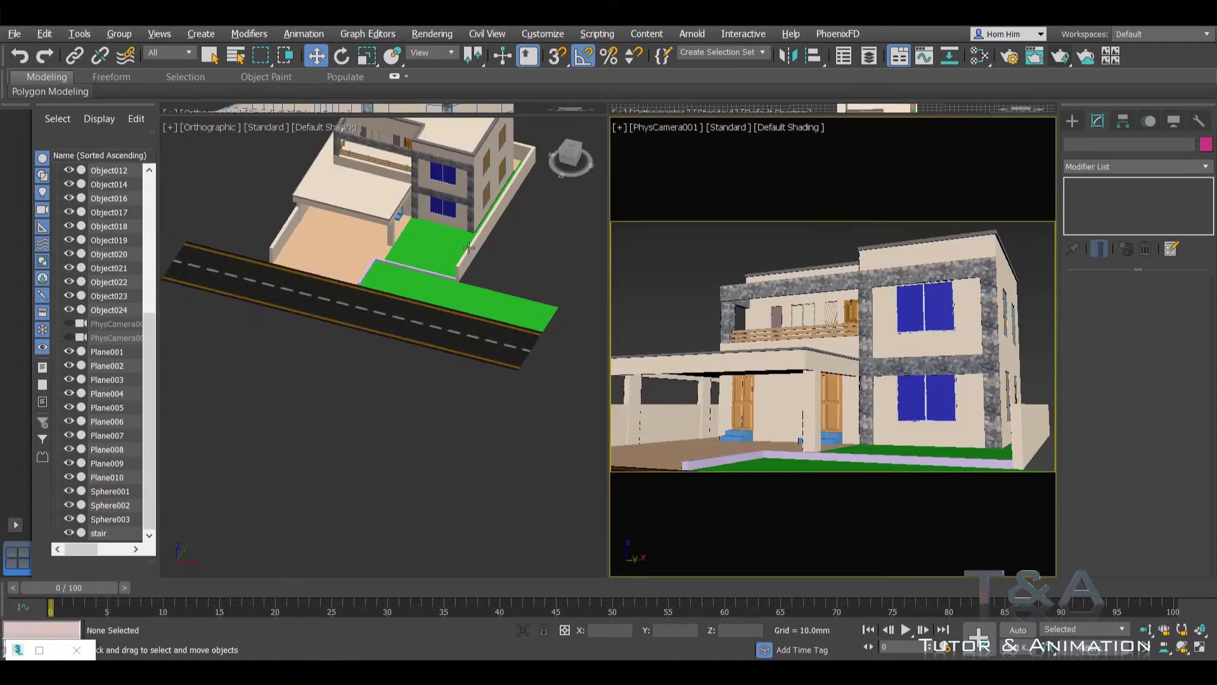
key("alt+w")
scroll(619, 372, "up", 2)
scroll(524, 344, "up", 3)
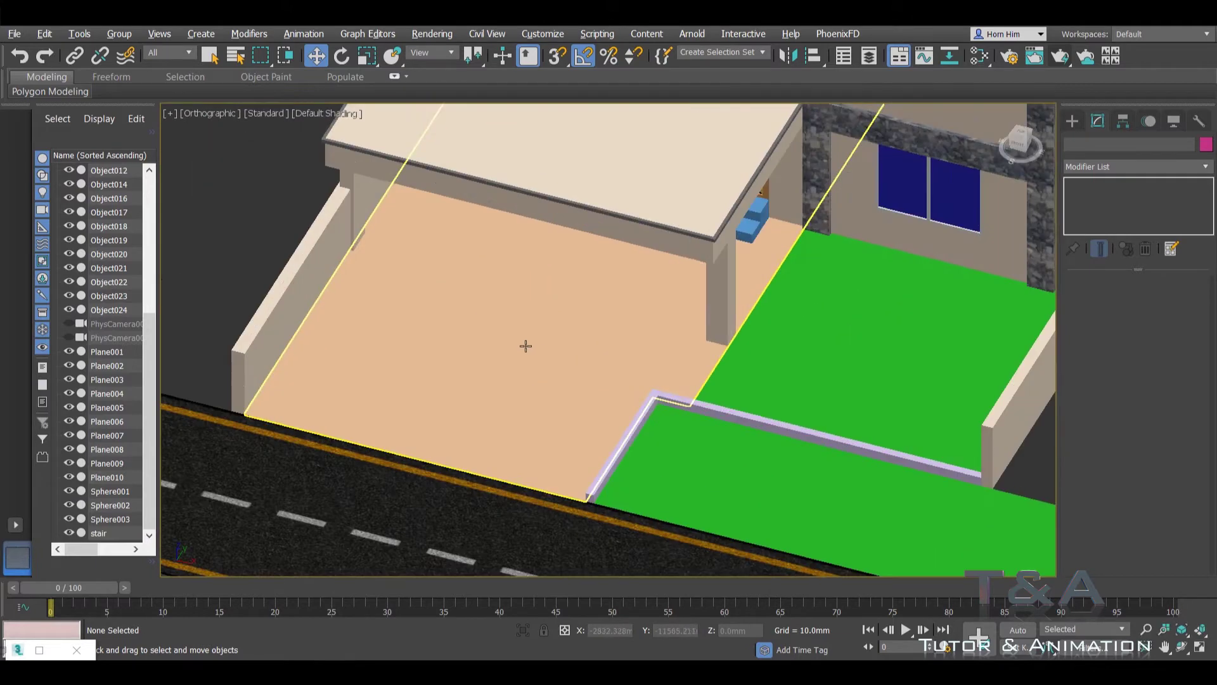
scroll(577, 336, "up", 2)
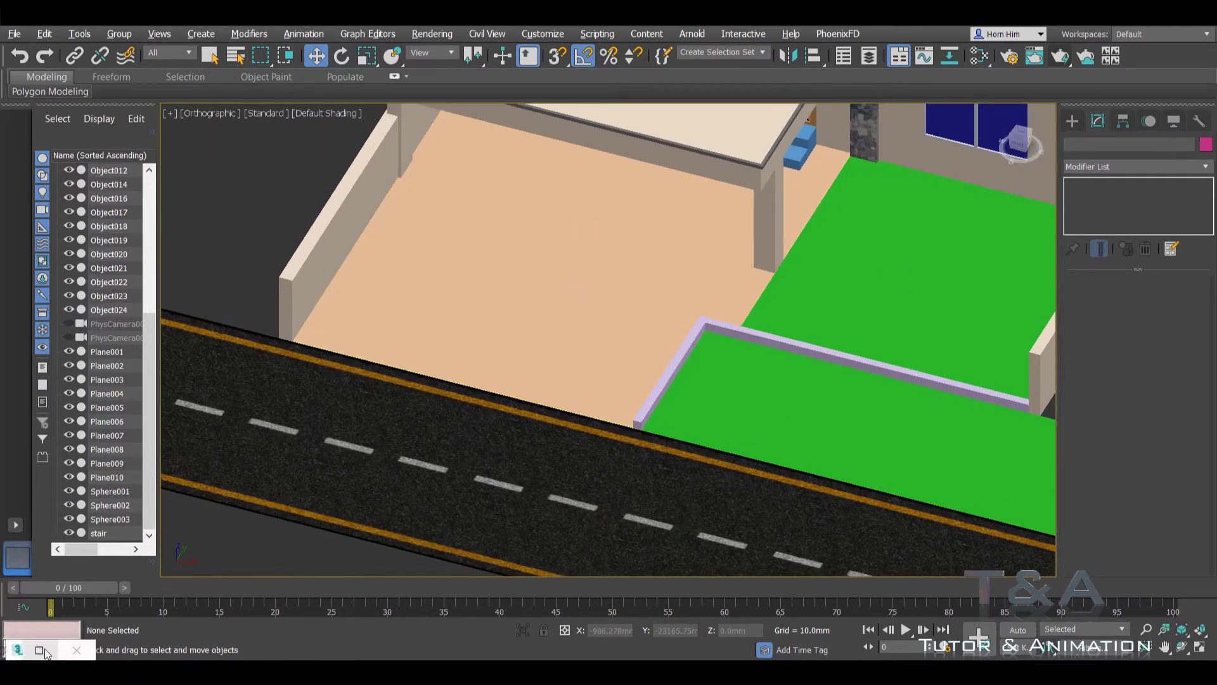
Step: Clone Map #5 and Material #20 into Material #21 with Map #6
left_click(19, 649)
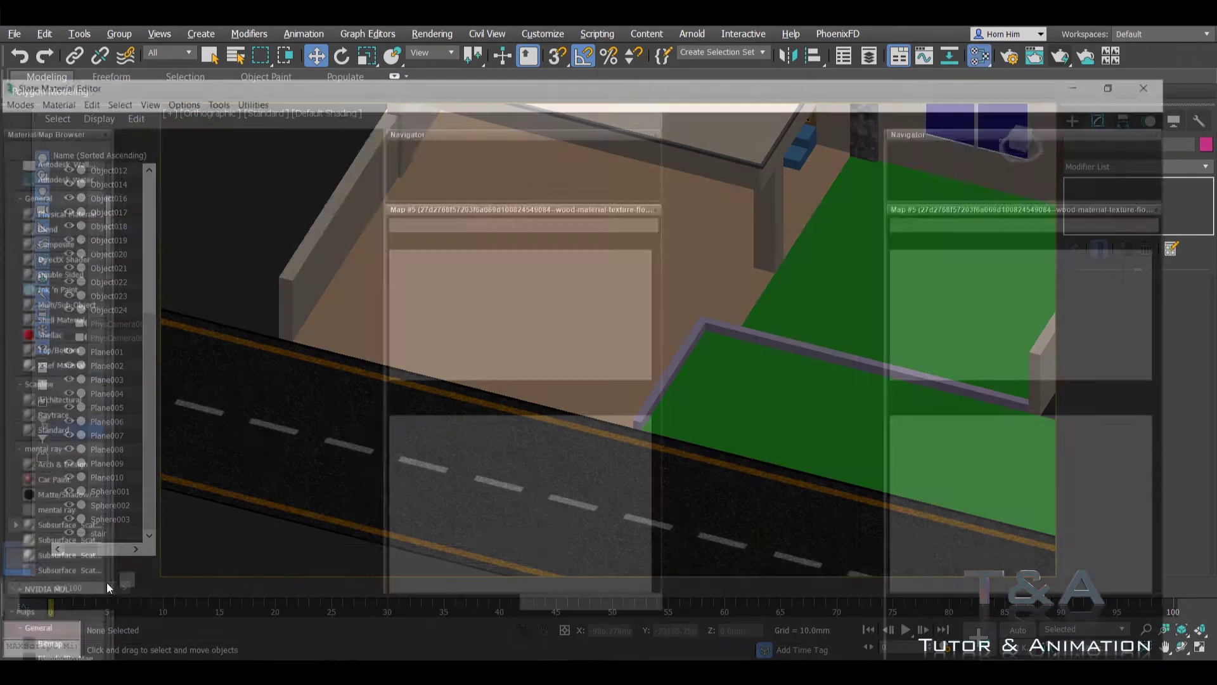
left_click_drag(288, 279, 679, 402)
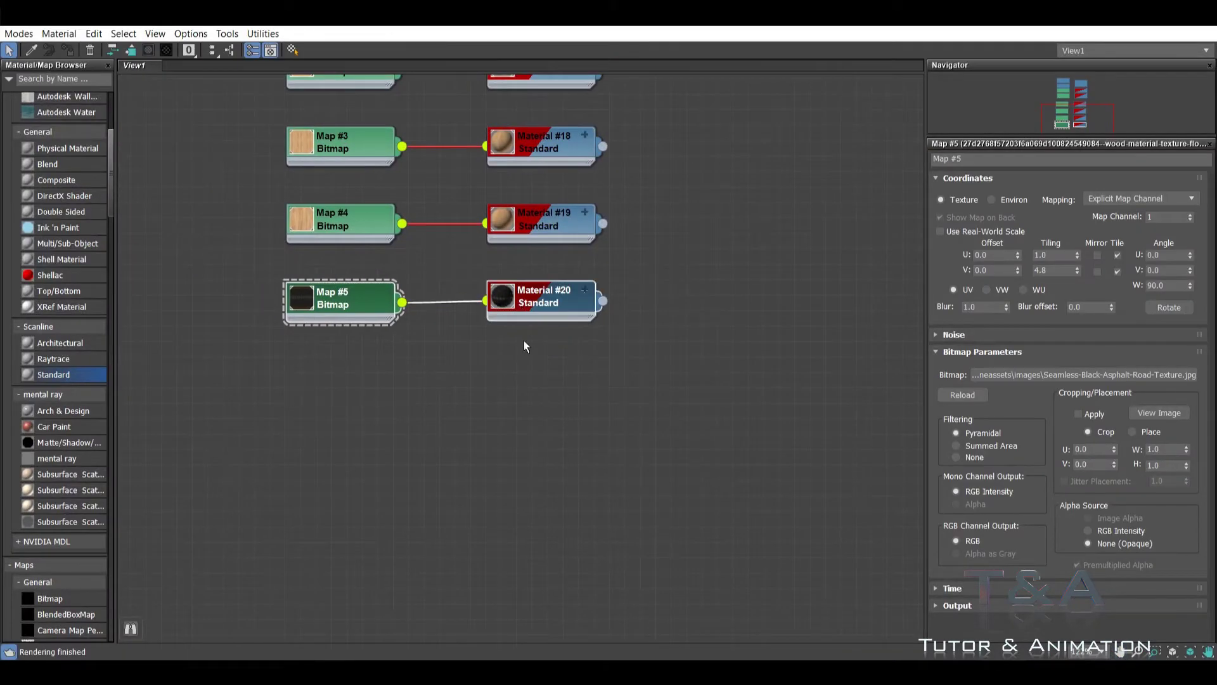
left_click_drag(539, 301, 539, 393, "shift")
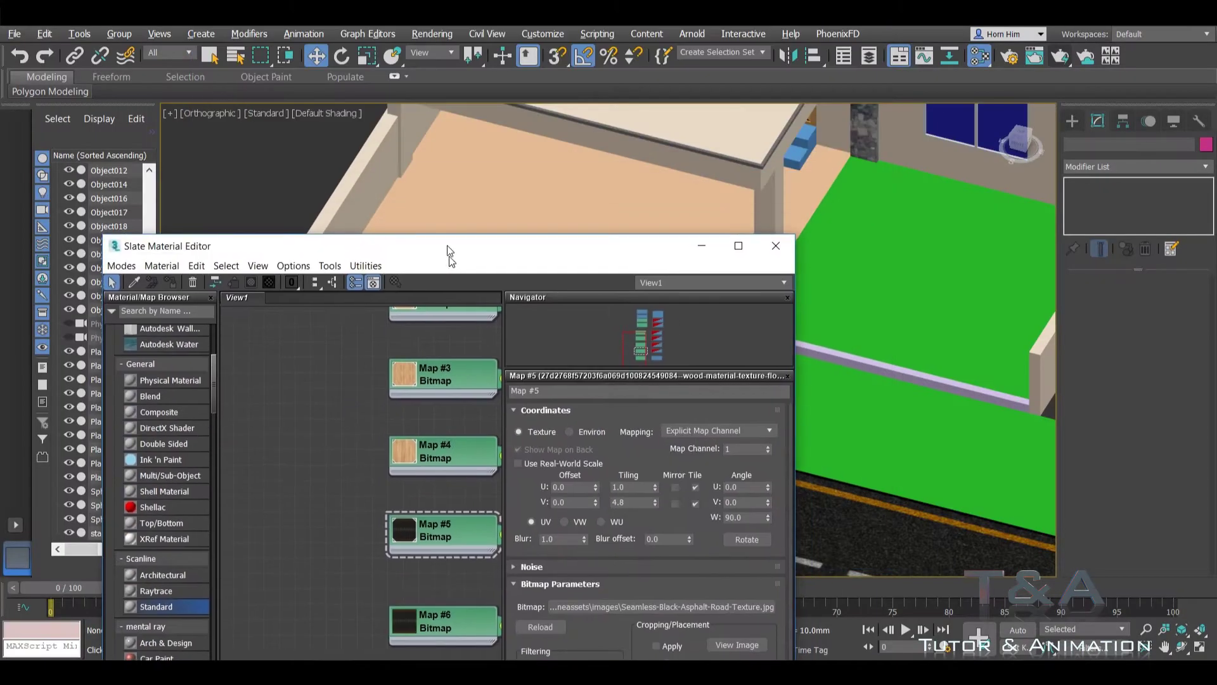
left_click_drag(419, 249, 186, 134)
middle_click_drag(285, 388, 191, 400)
scroll(191, 401, "down", 3)
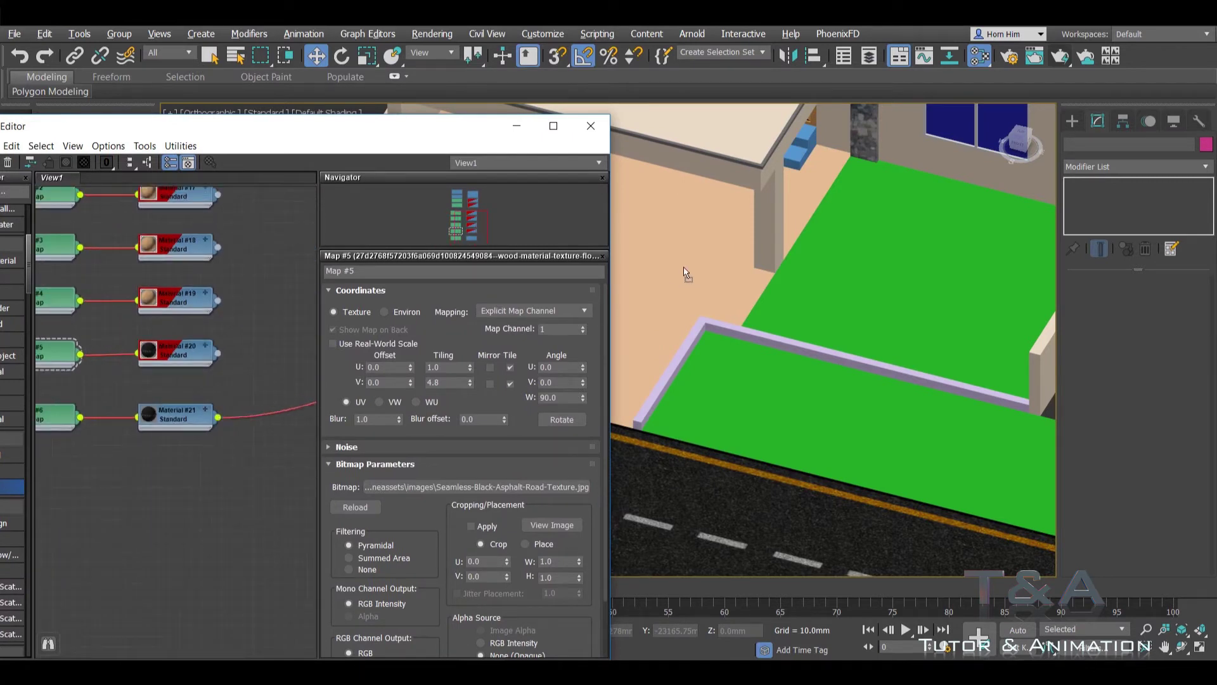
Step: Assign Material #21 to the carport floor and load breccia-aurora-marble-500x500.jpg into Map #6
left_click_drag(218, 417, 690, 274)
left_click(164, 421)
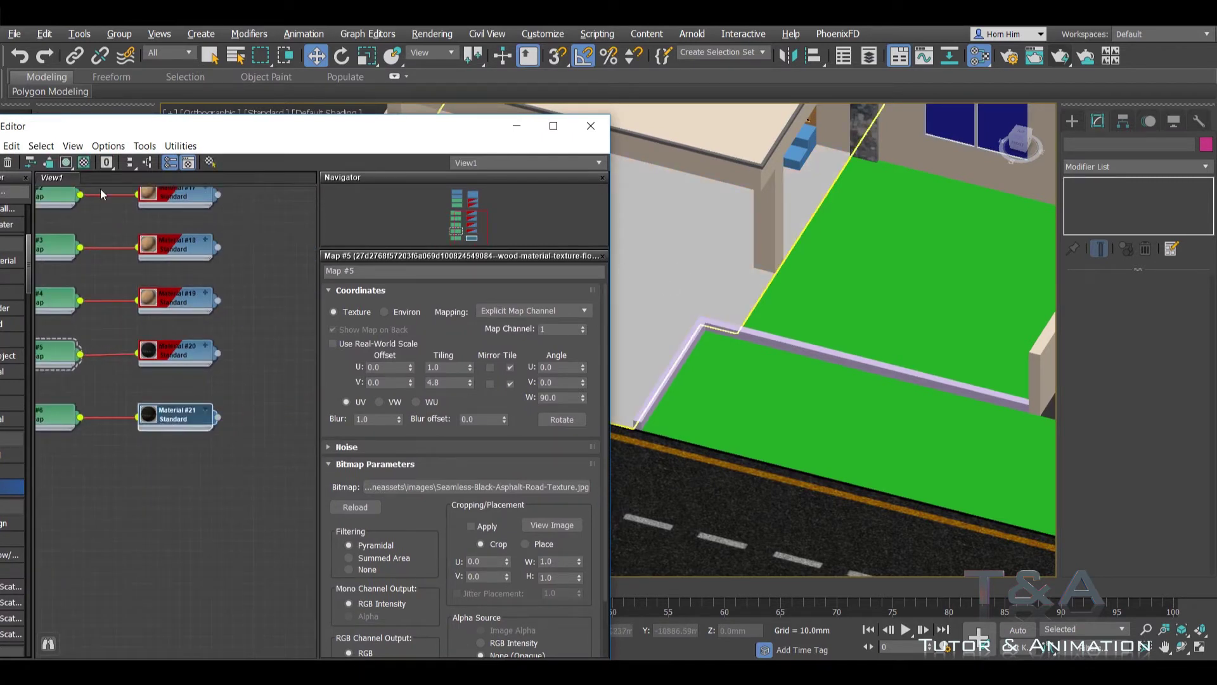
left_click(68, 164)
double_click(49, 429)
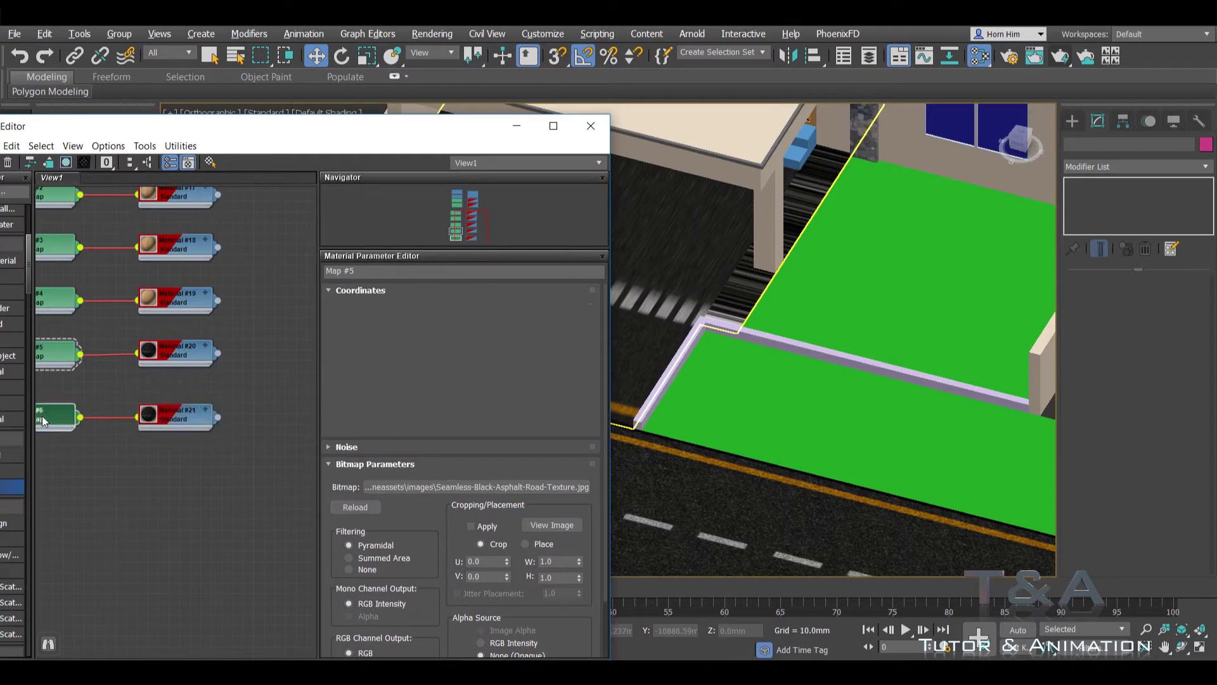
left_click(475, 486)
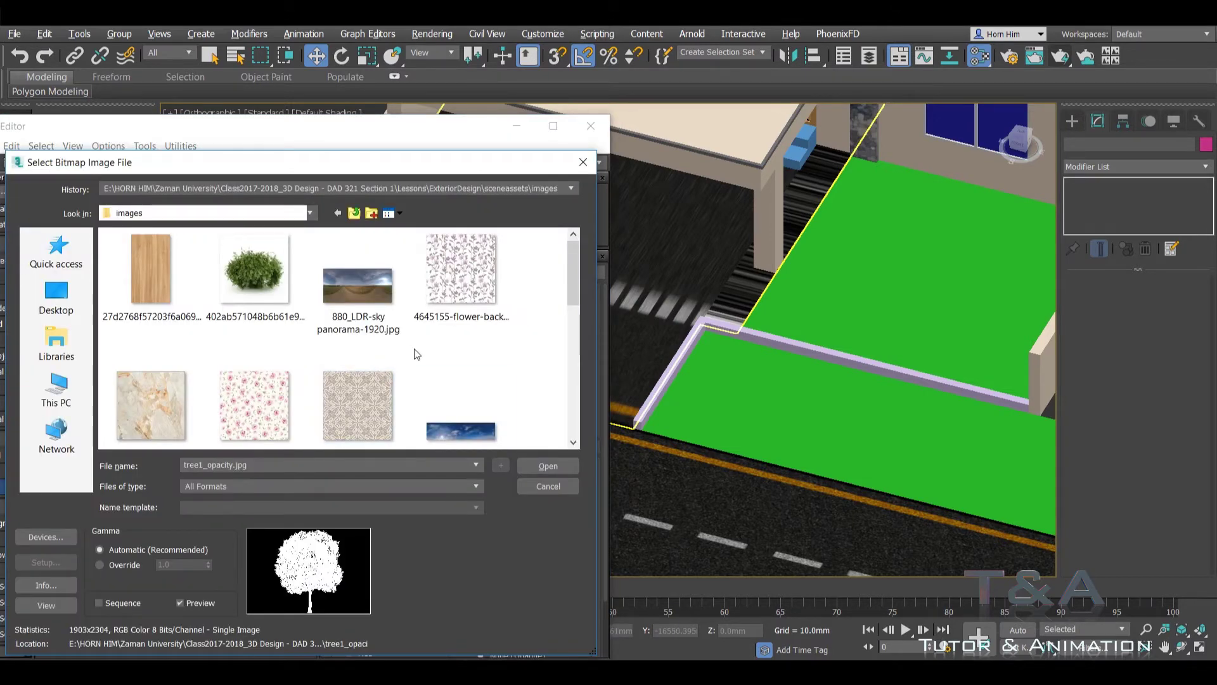
scroll(433, 359, "down", 2)
left_click(156, 269)
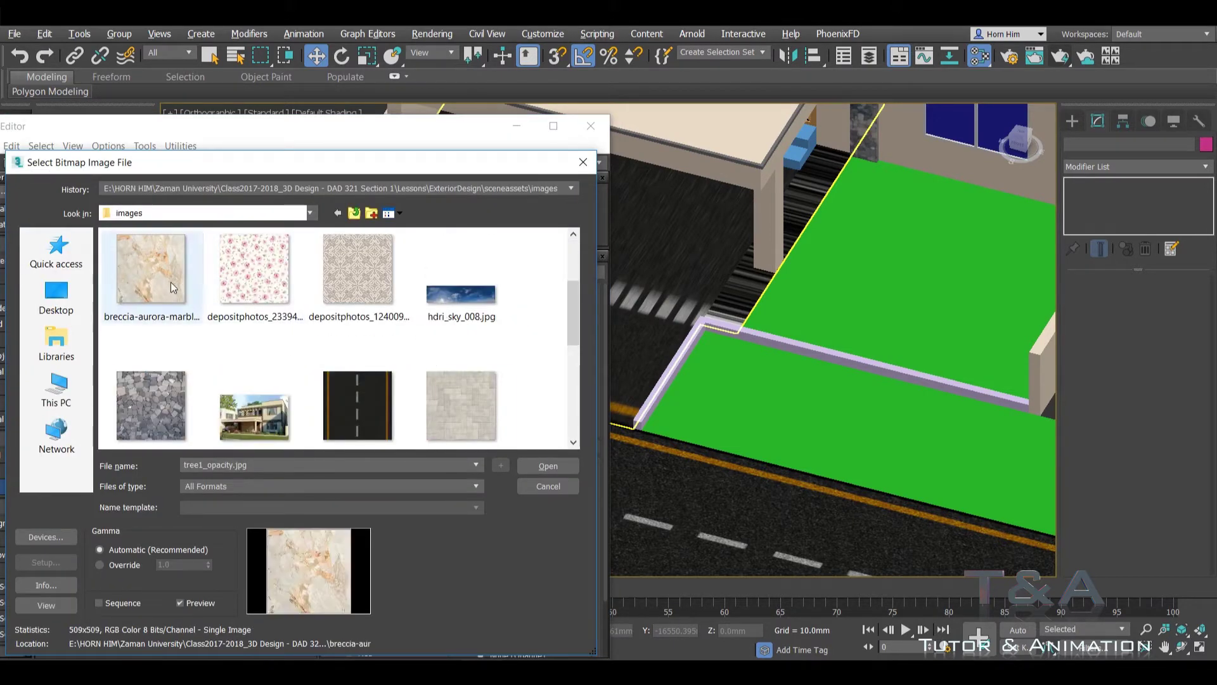
left_click(545, 465)
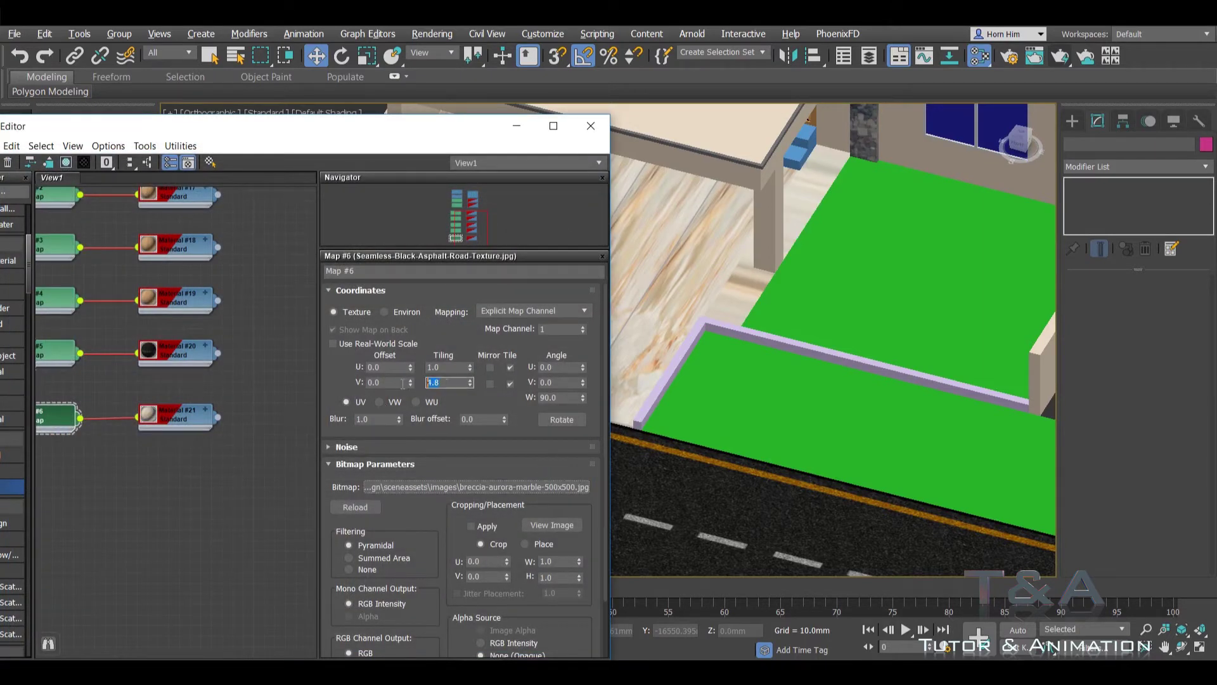
Step: Set Map #6 tiling to U 8.0 and V 5.0
left_click(447, 368)
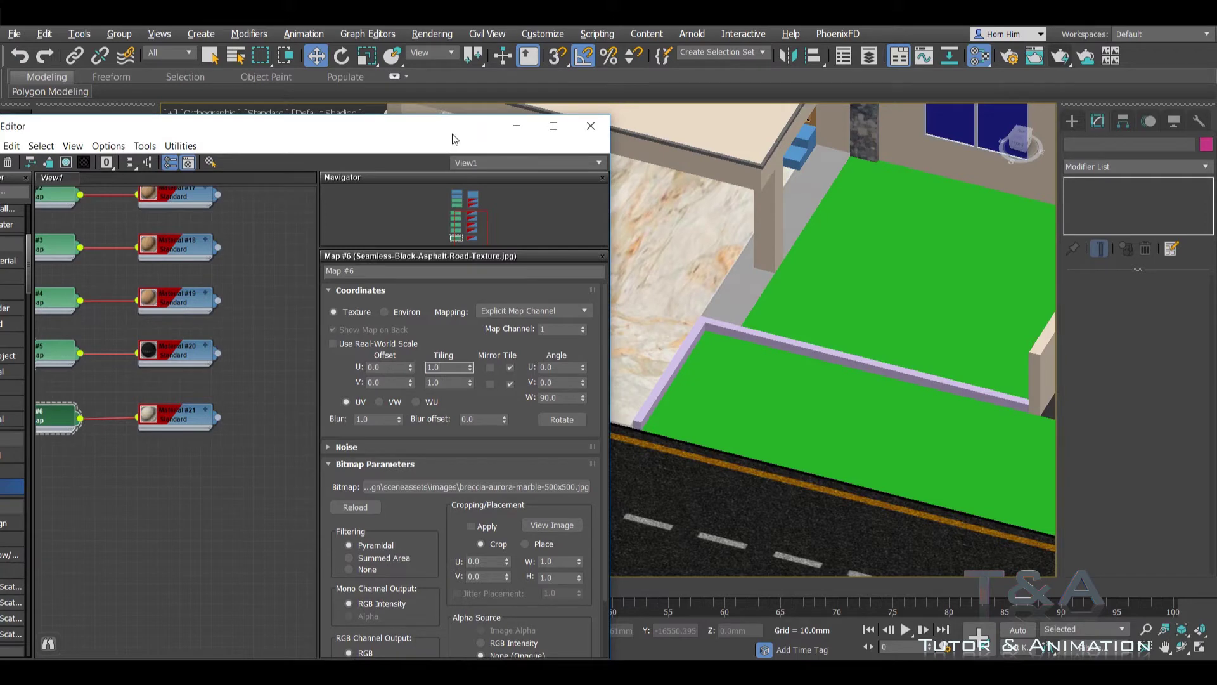
mouse_move(454, 138)
left_mouse_down()
mouse_move(358, 591)
mouse_move(472, 192)
left_mouse_up()
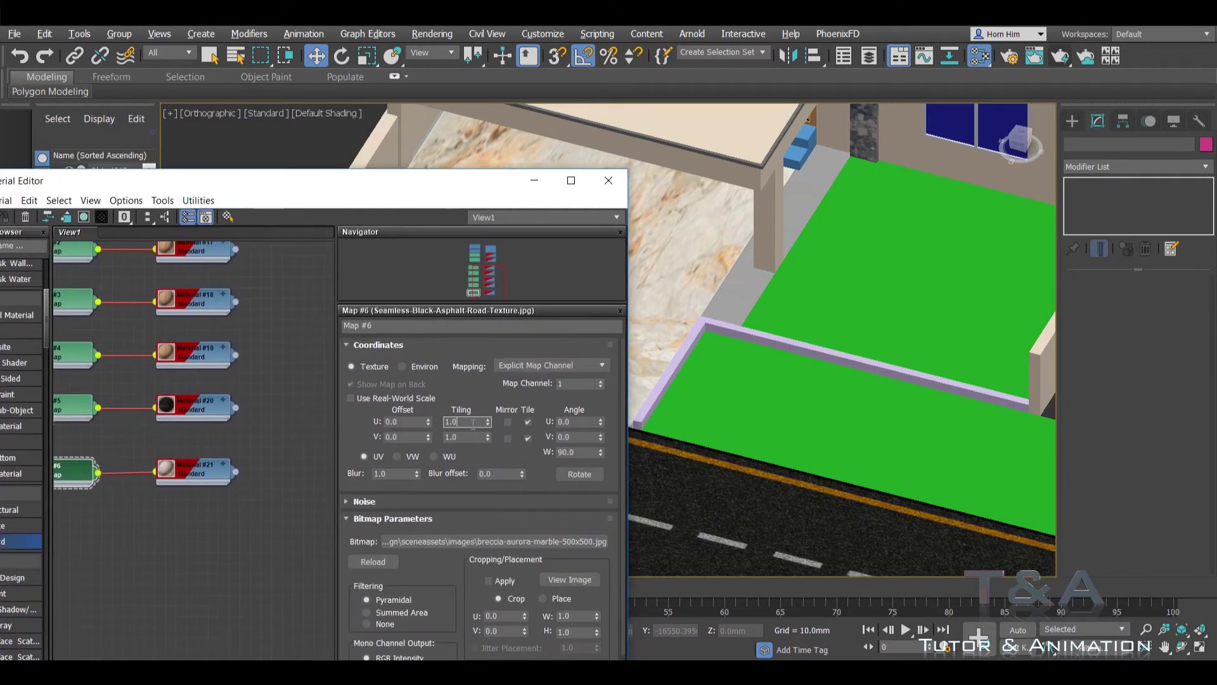
type("3")
key("Tab")
type("3")
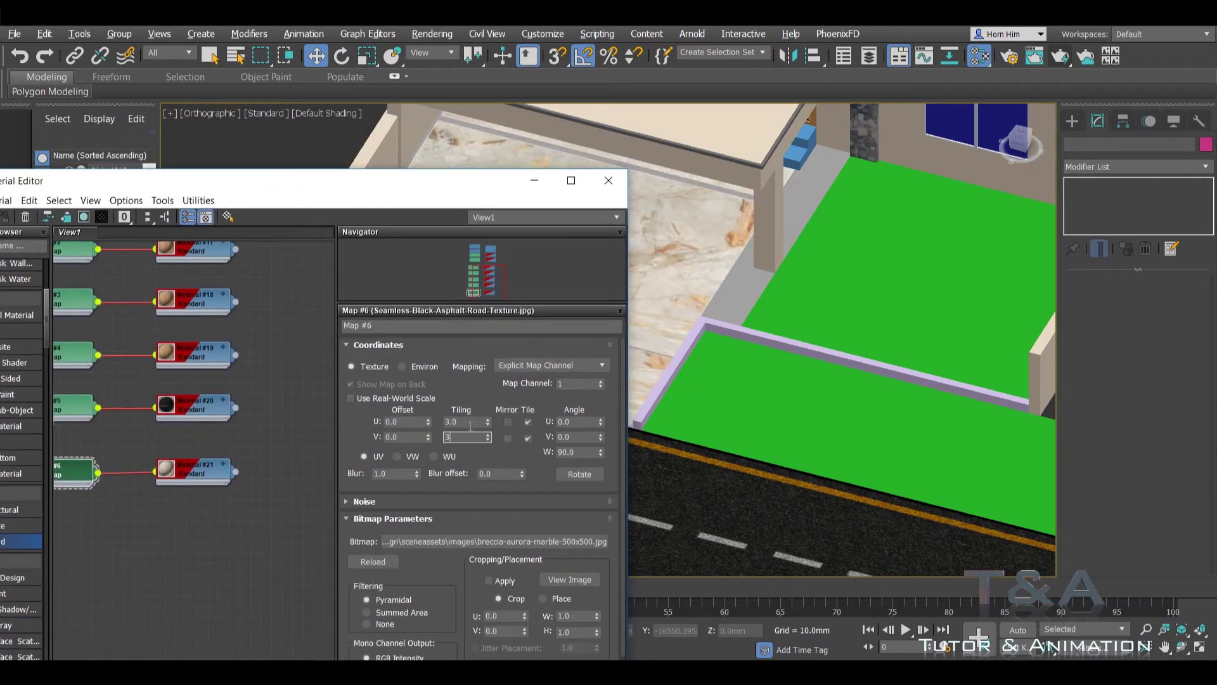
key("Tab")
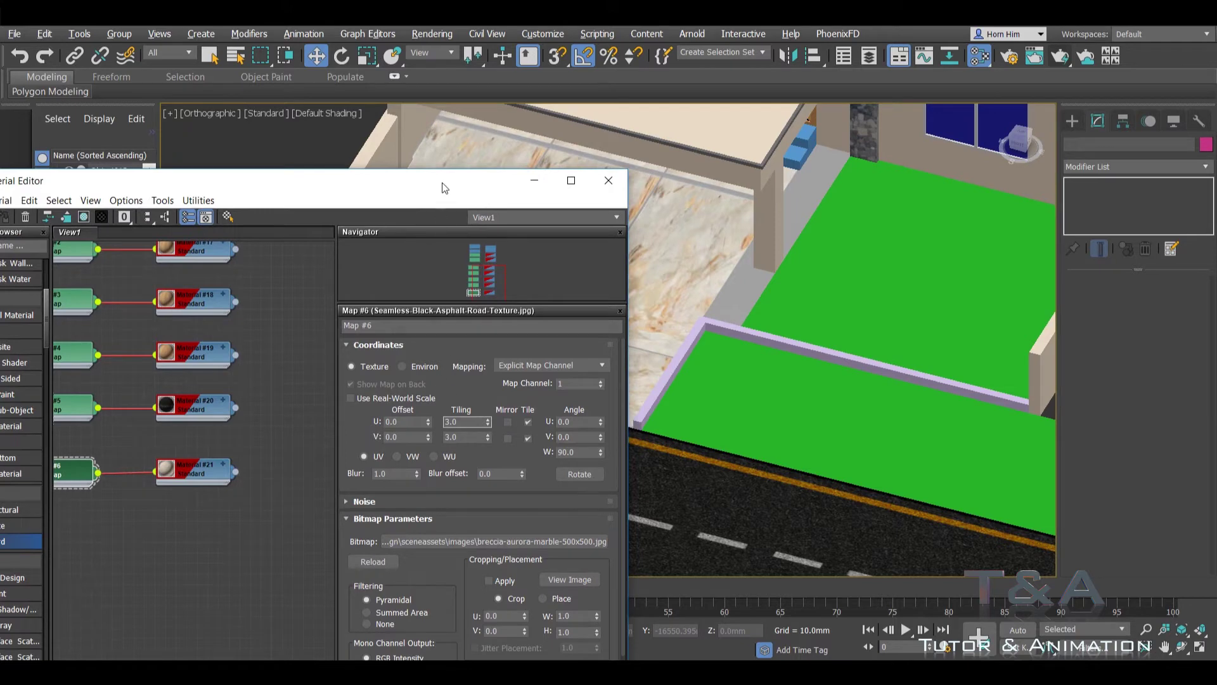
mouse_move(444, 189)
left_mouse_down()
mouse_move(378, 454)
mouse_move(463, 163)
left_mouse_up()
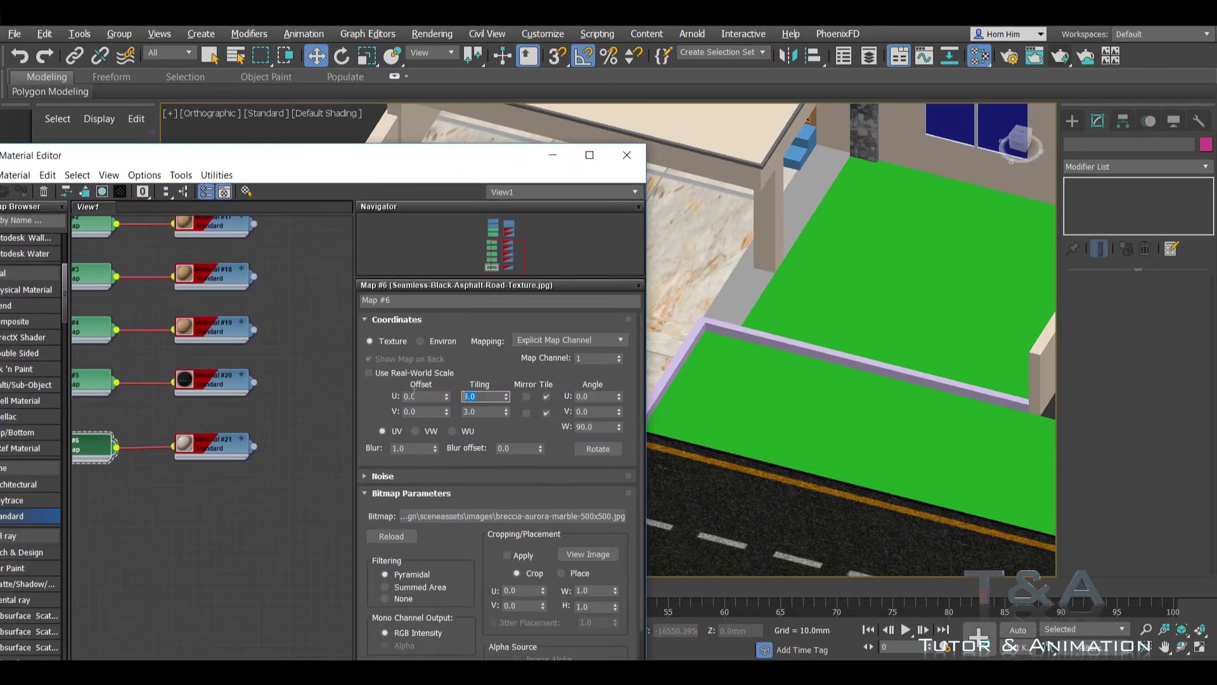
type("8")
key("Tab")
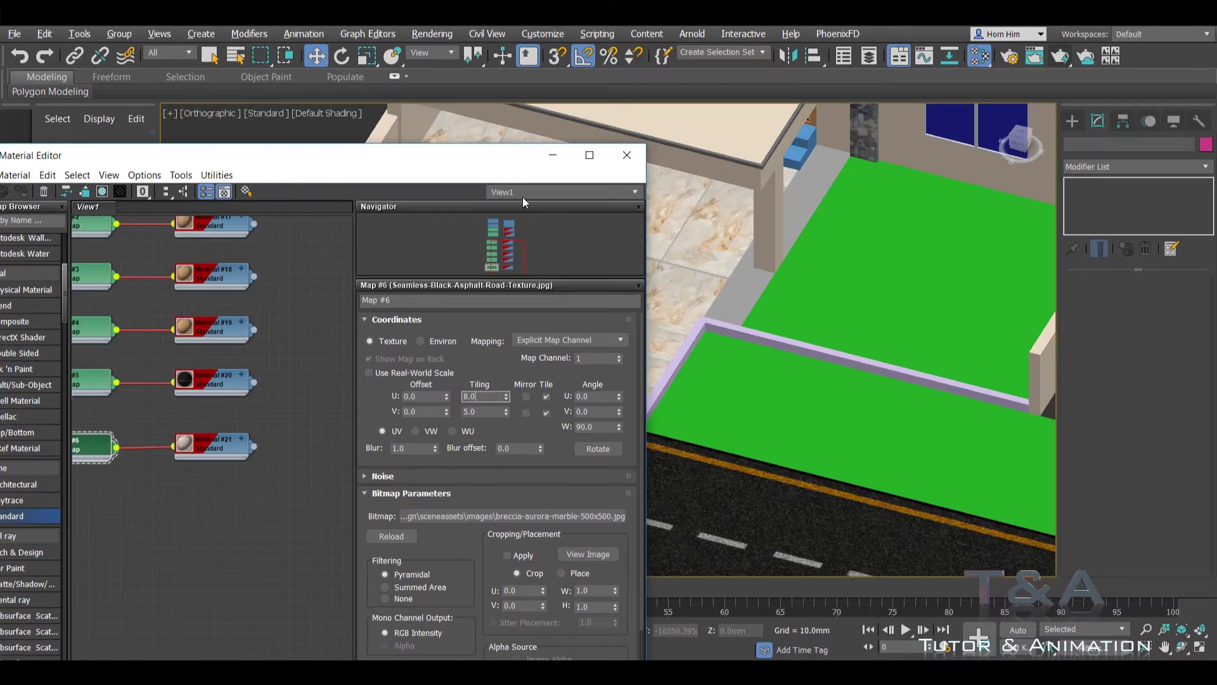
mouse_move(381, 155)
left_mouse_down()
mouse_move(406, 448)
mouse_move(435, 425)
left_mouse_up()
Step: Add a planar UVW Map modifier to the marble floor Plane008
scroll(634, 288, "up", 3)
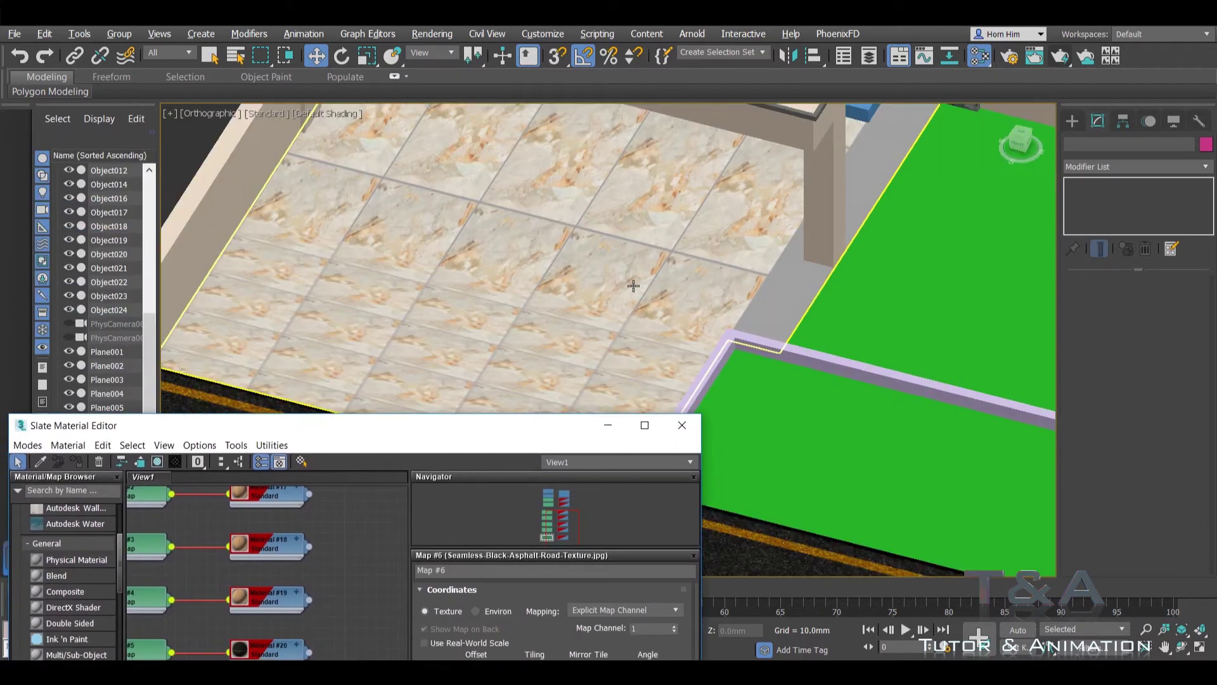
left_click(634, 289)
left_click(1161, 169)
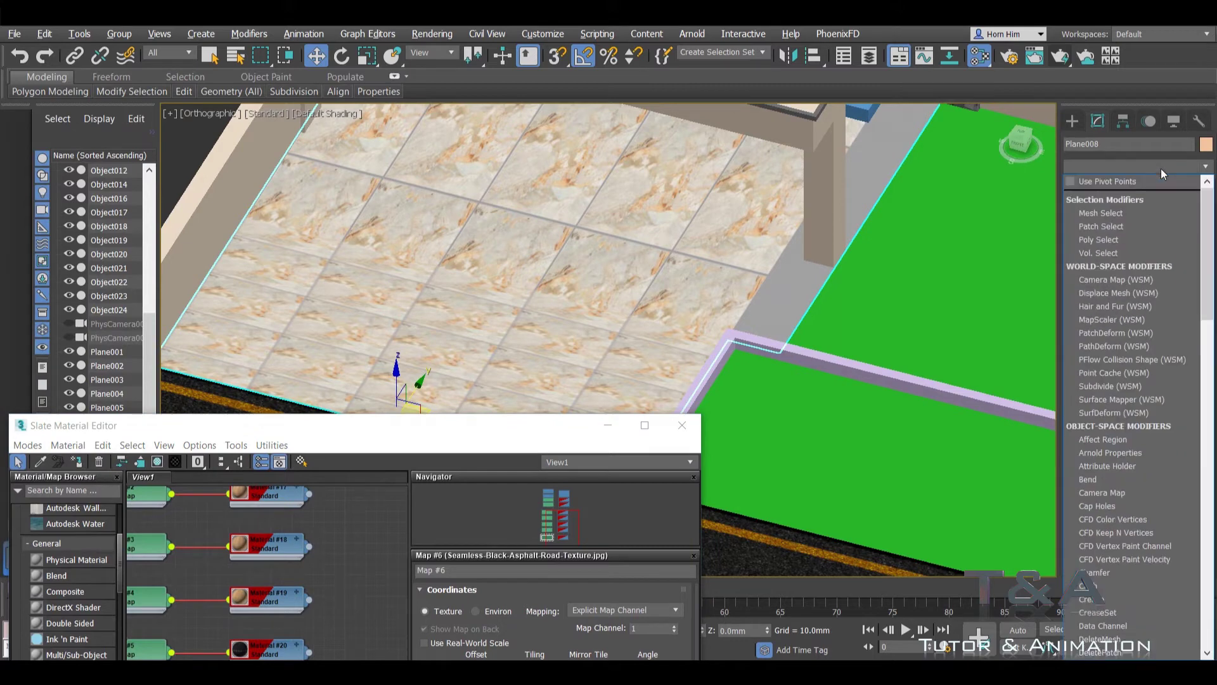
key("u")
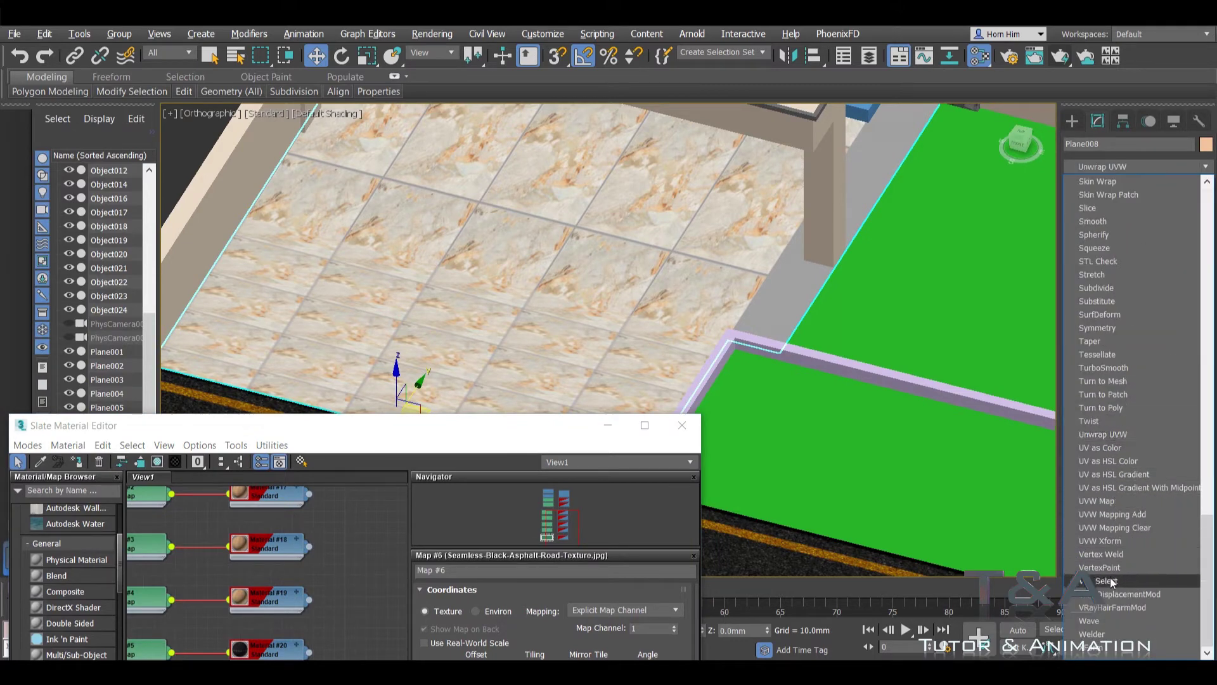
left_click(1102, 501)
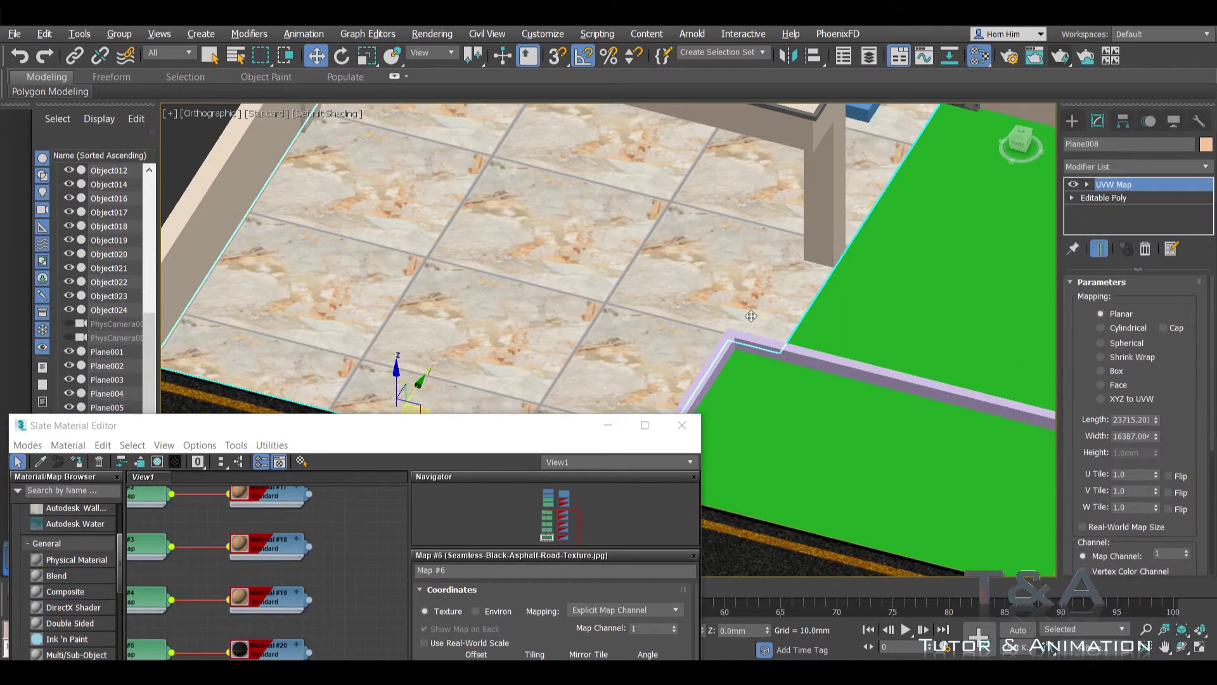
left_click_drag(513, 426, 599, 311)
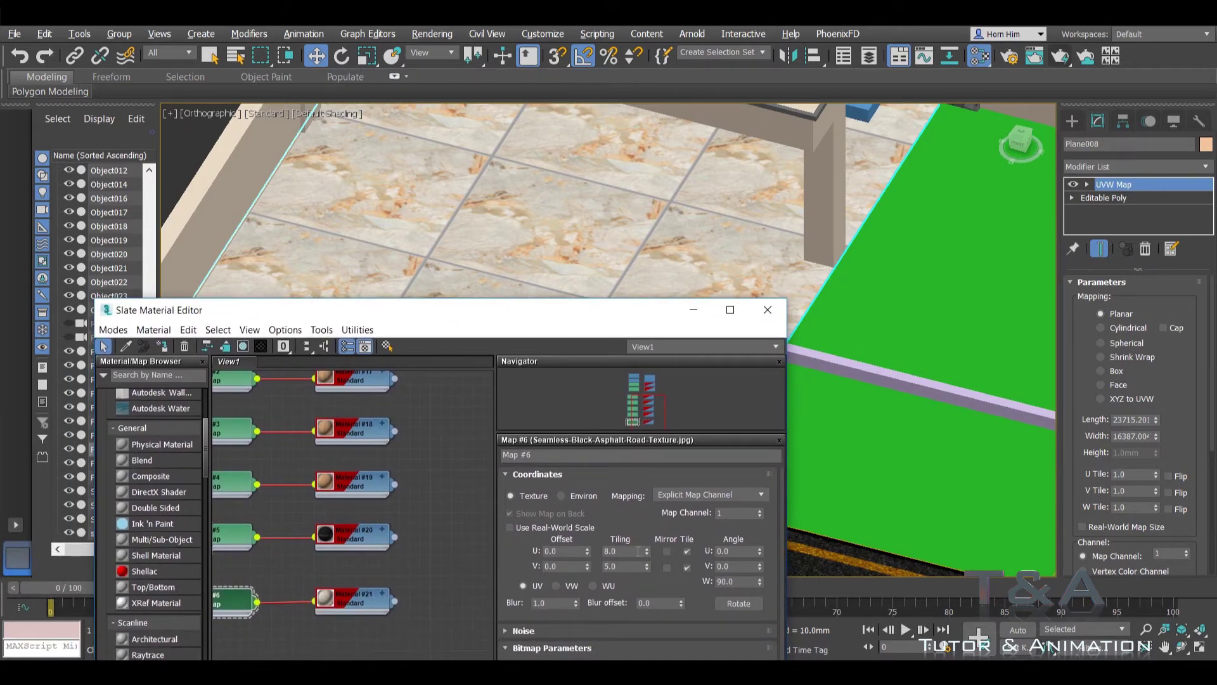
Step: Set the marble Map #6 tiling to U 16.9, V 14.1 and switch to the PhysCamera001 view
type("0")
key("Tab")
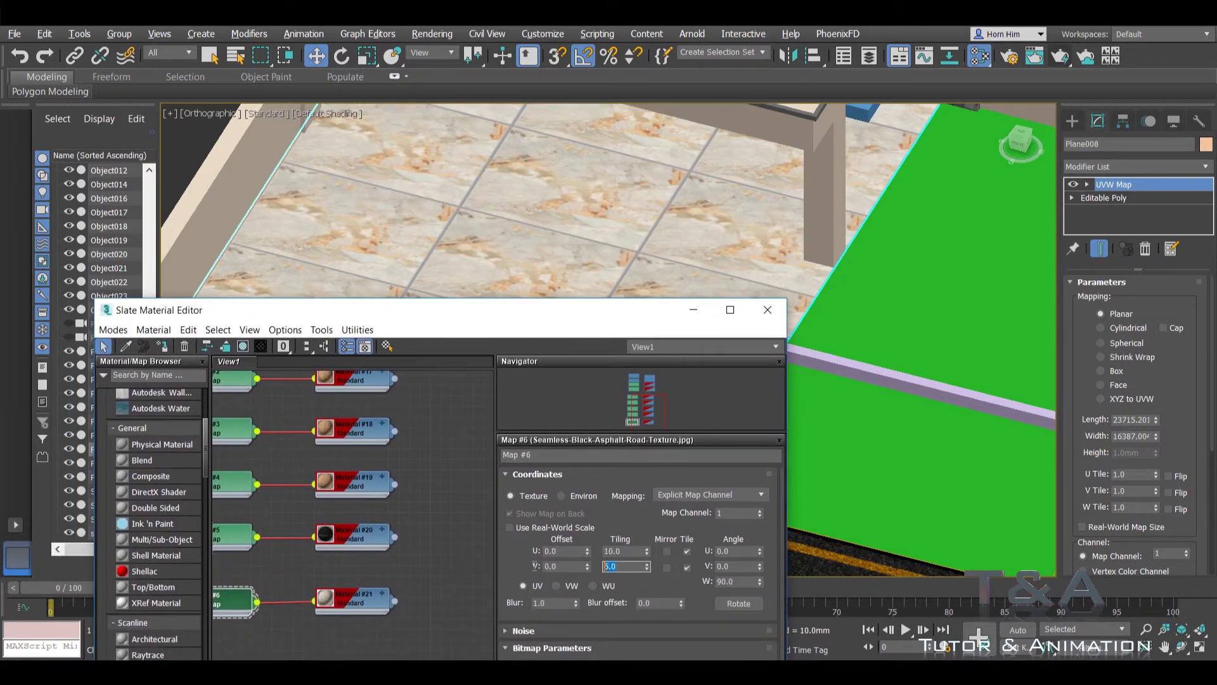
type("10")
left_click(626, 554)
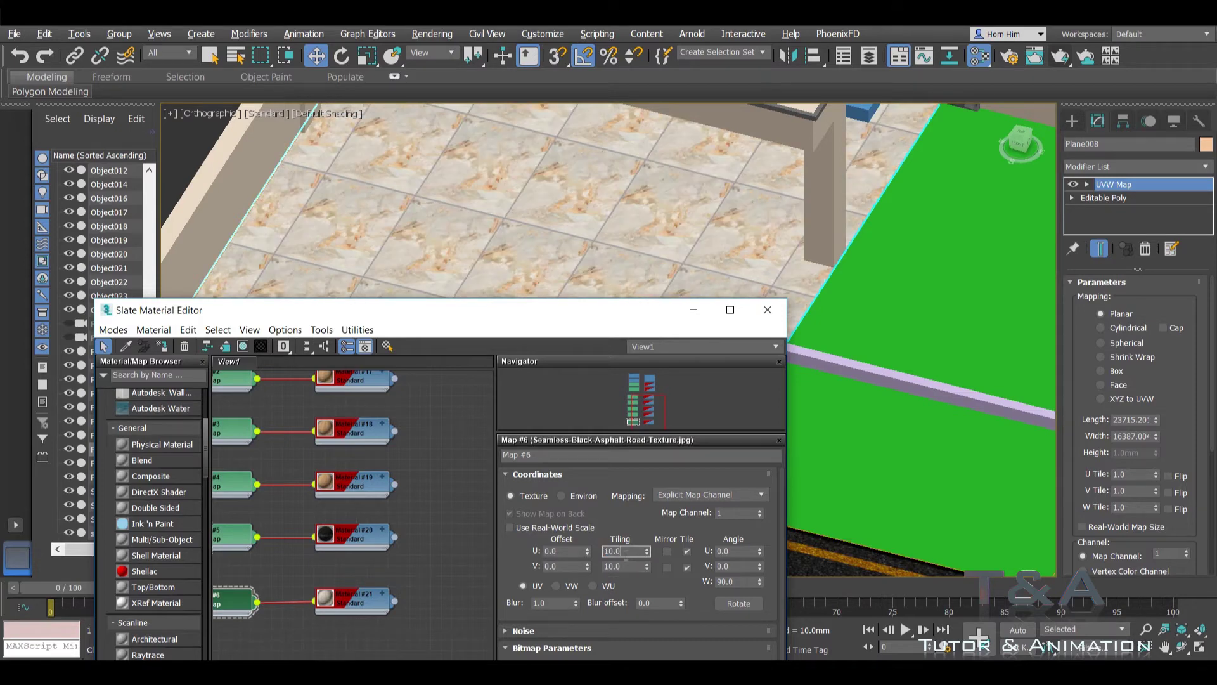
left_click_drag(651, 549, 645, 530)
left_click_drag(681, 323, 679, 324)
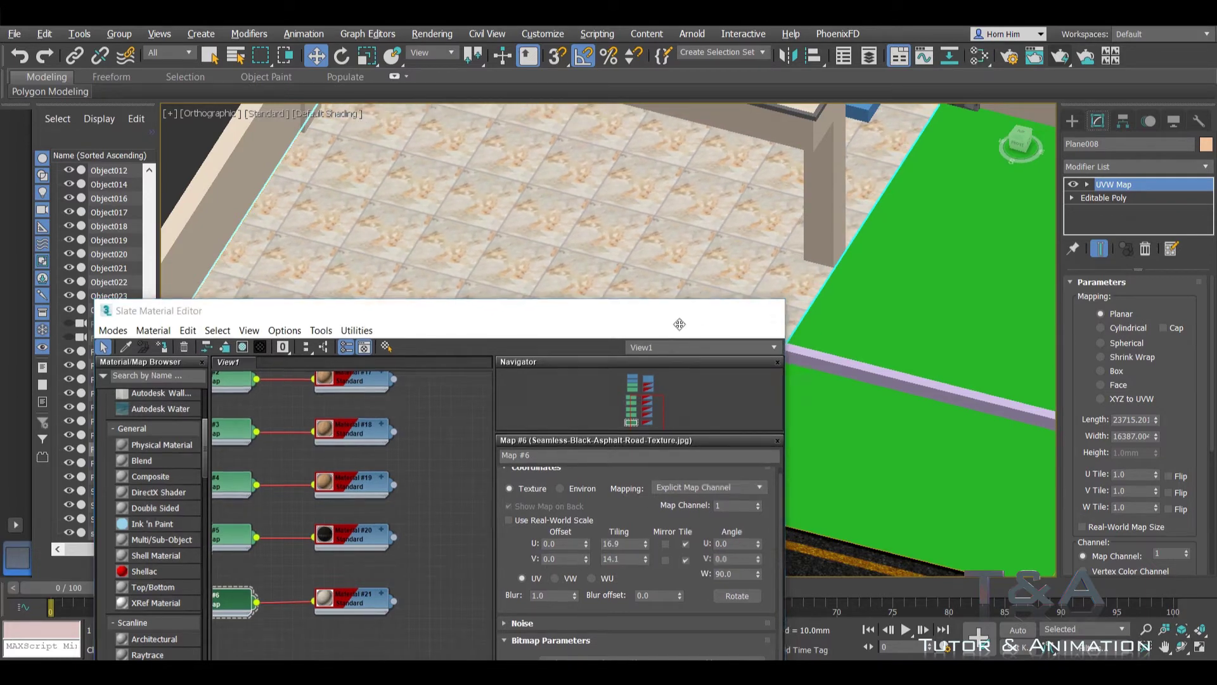
key("m")
key("alt+w")
key("alt+w")
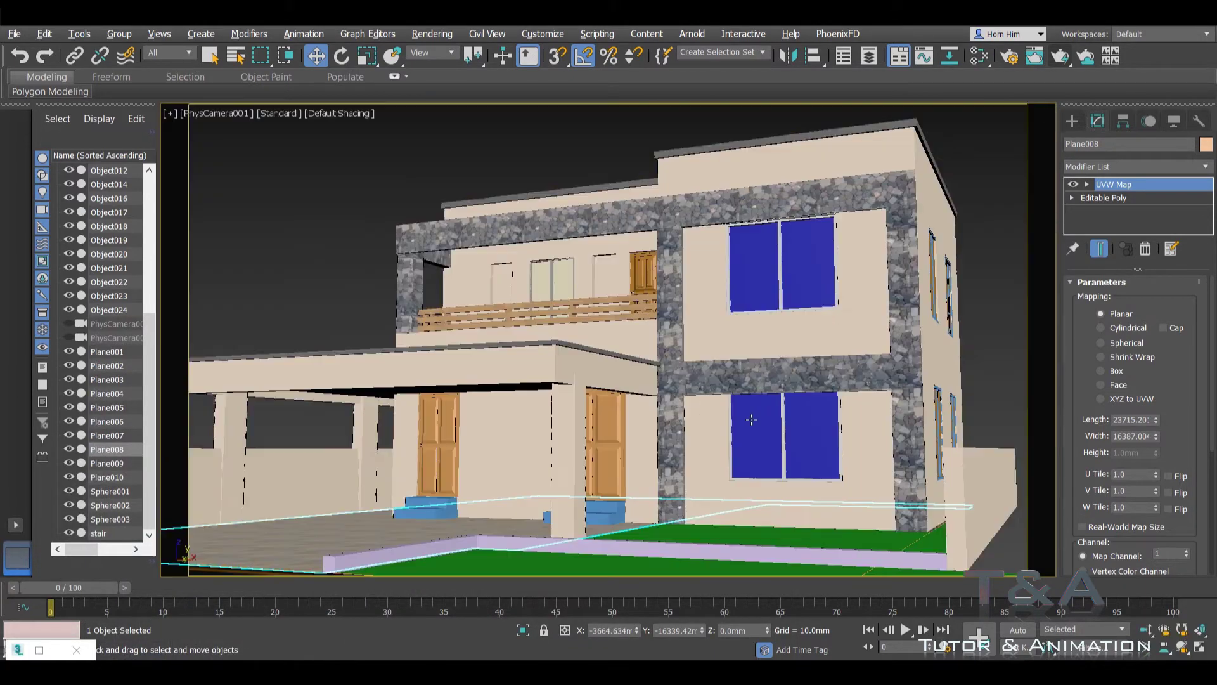
left_click(315, 272)
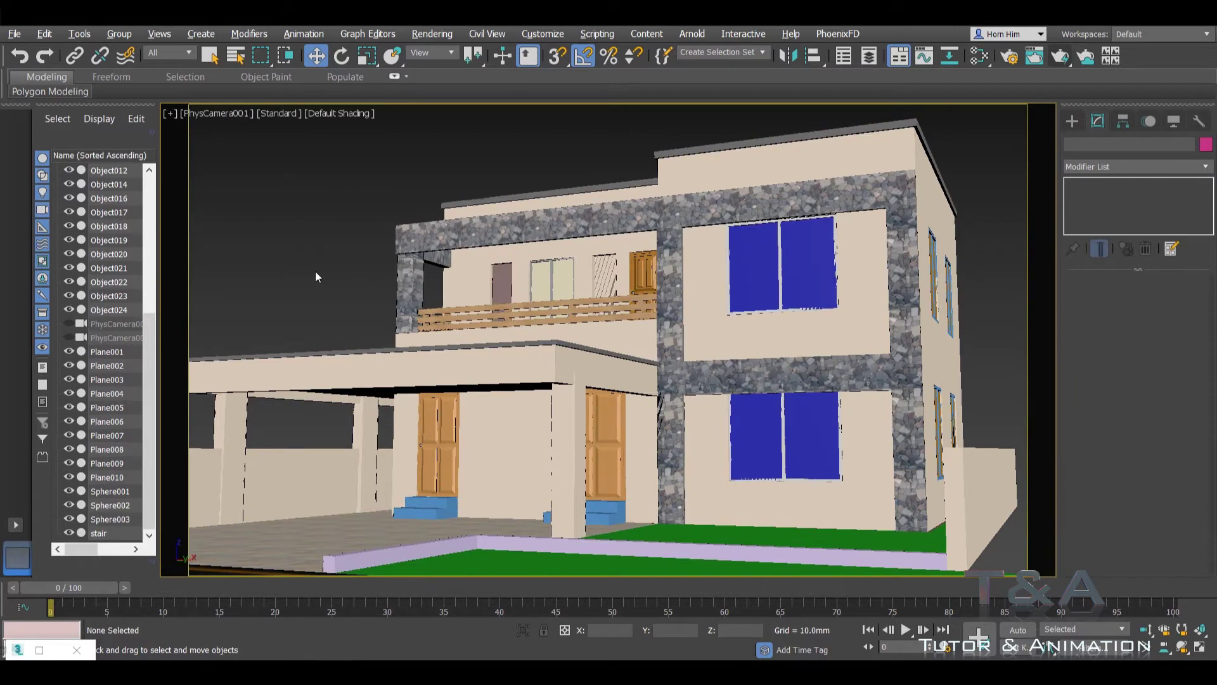
left_click(1060, 57)
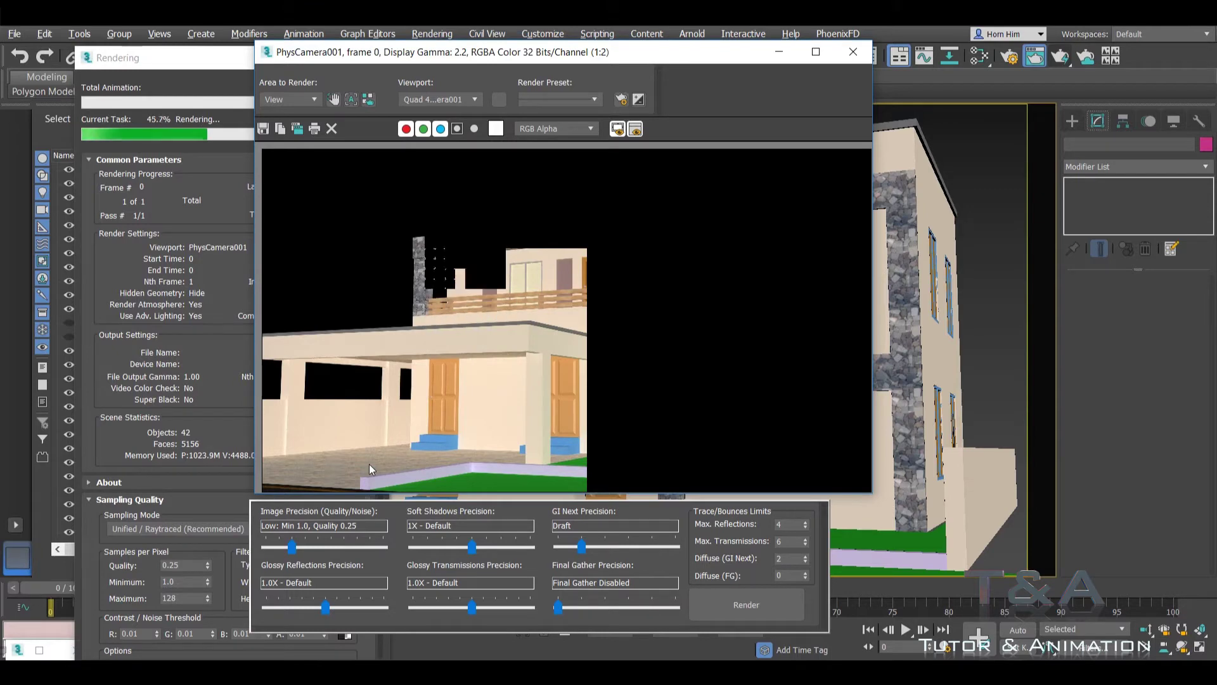
scroll(369, 464, "up", 2)
middle_click_drag(371, 452, 516, 317)
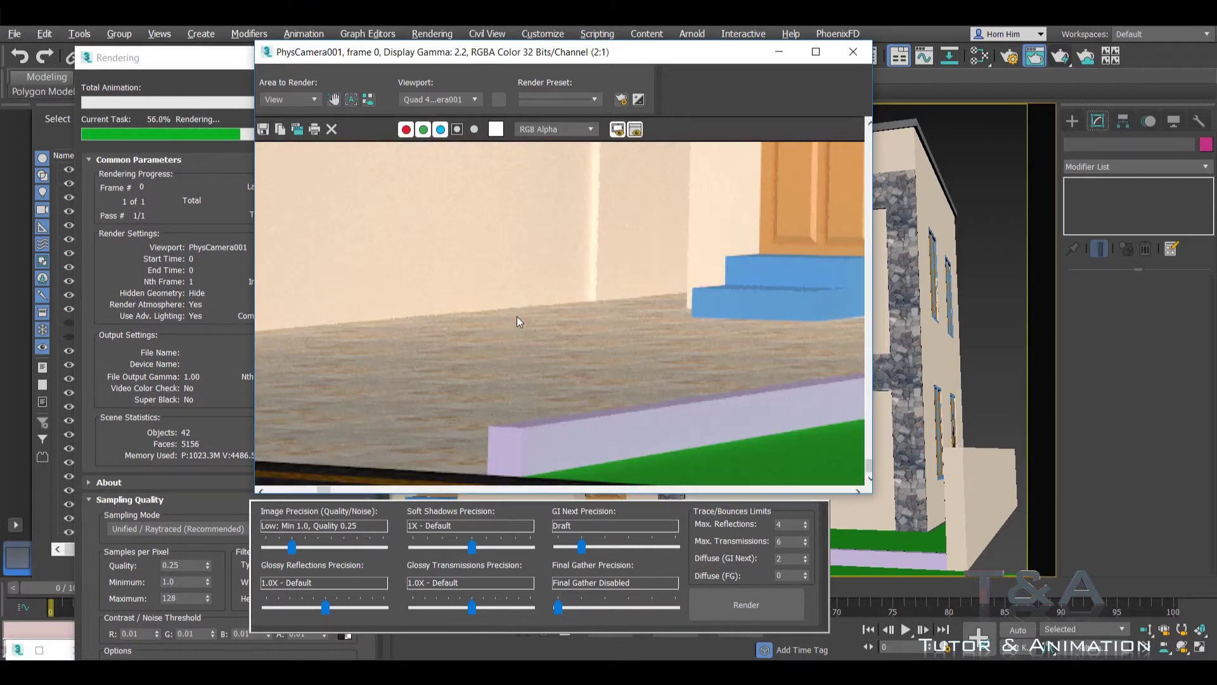
scroll(536, 317, "down", 2)
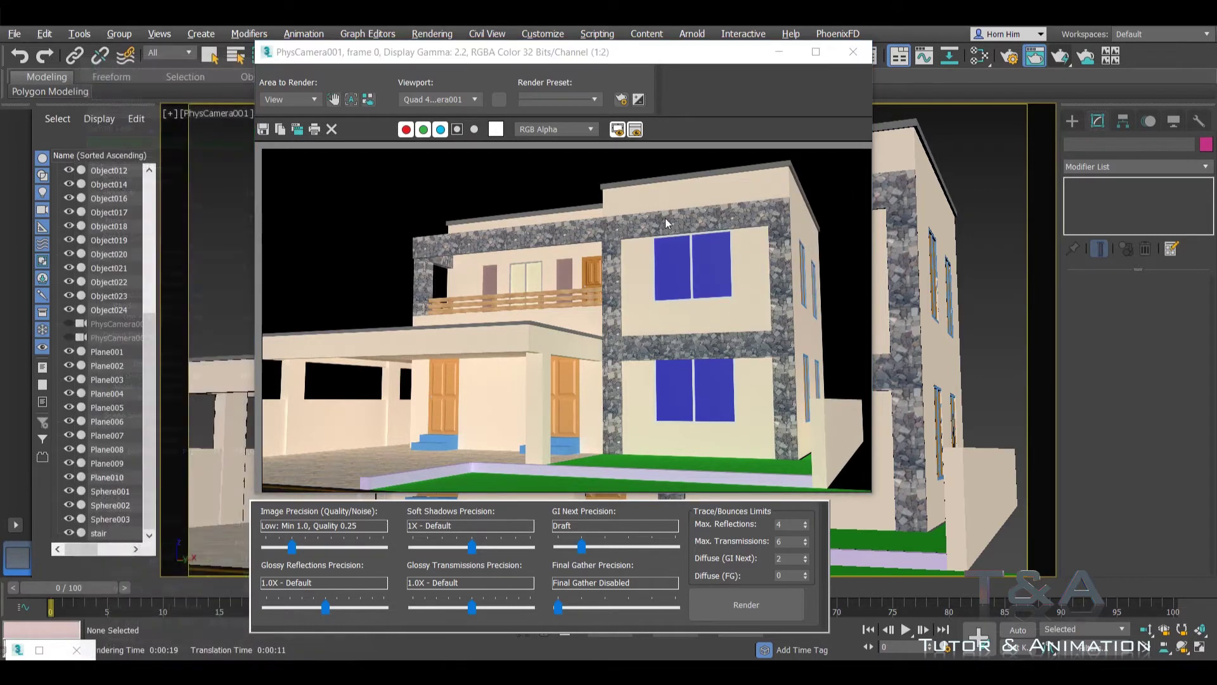
left_click(853, 52)
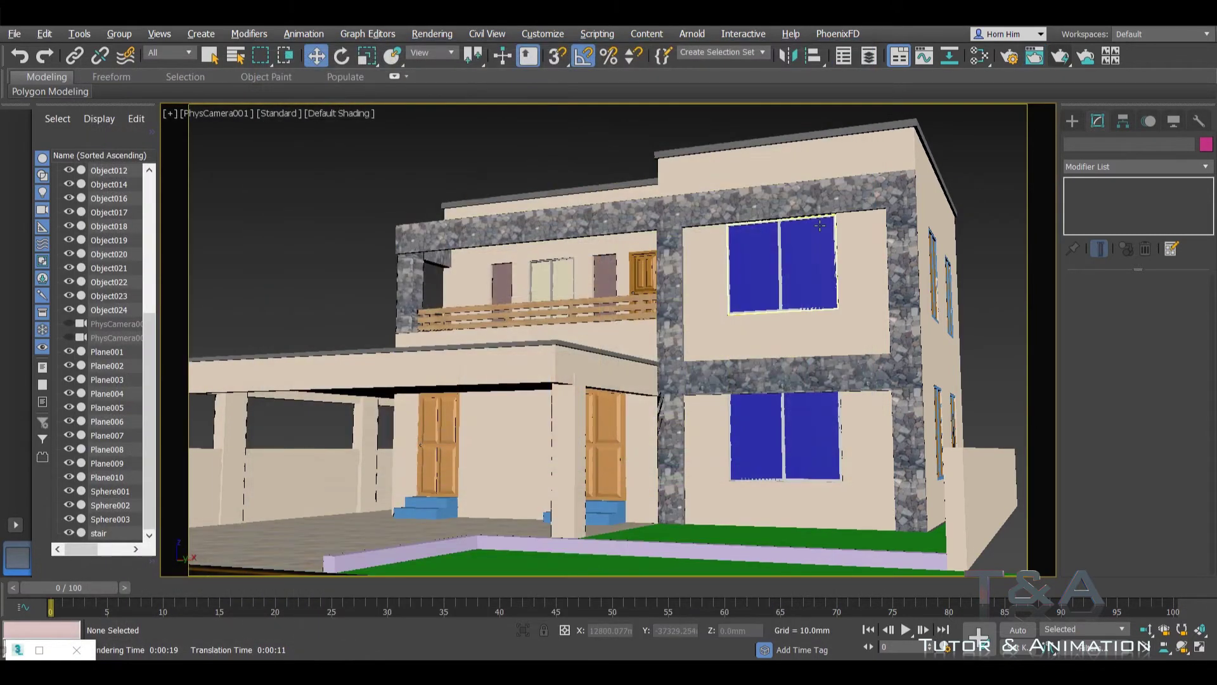
Step: Zoom and maximize the Orthographic view, then switch to the browser's road texture image results
key("alt+w")
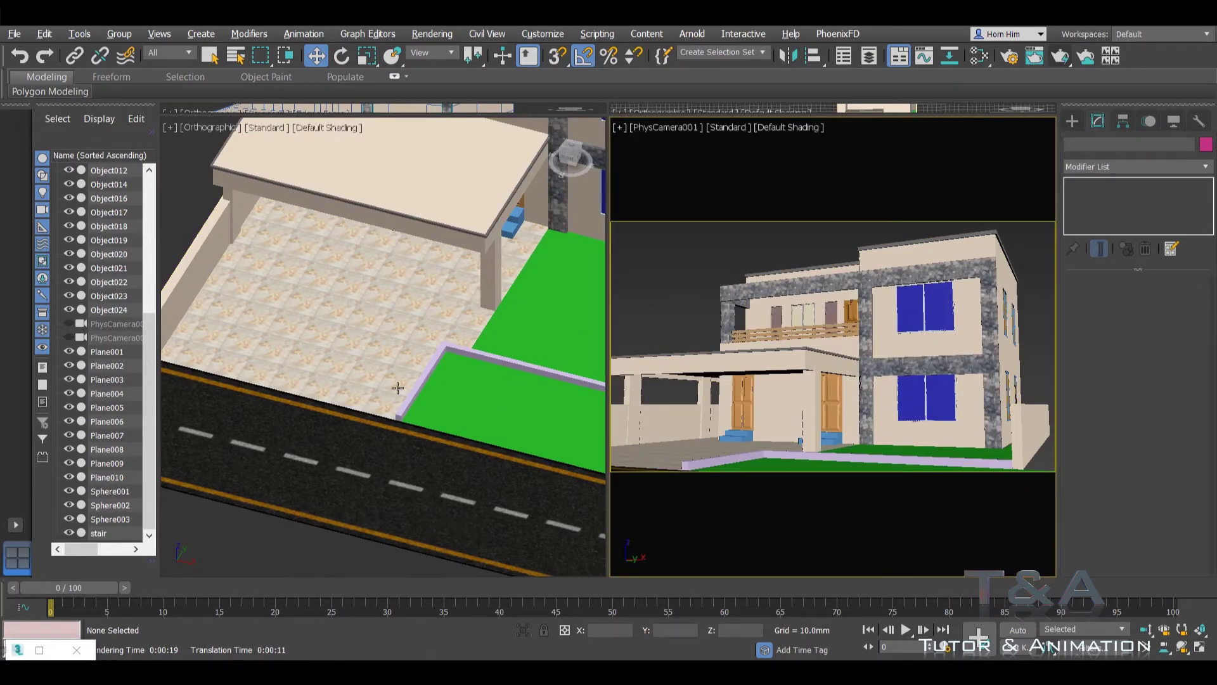
scroll(397, 387, "down", 2)
scroll(435, 361, "down", 2)
scroll(435, 358, "down", 2)
scroll(426, 393, "down", 1)
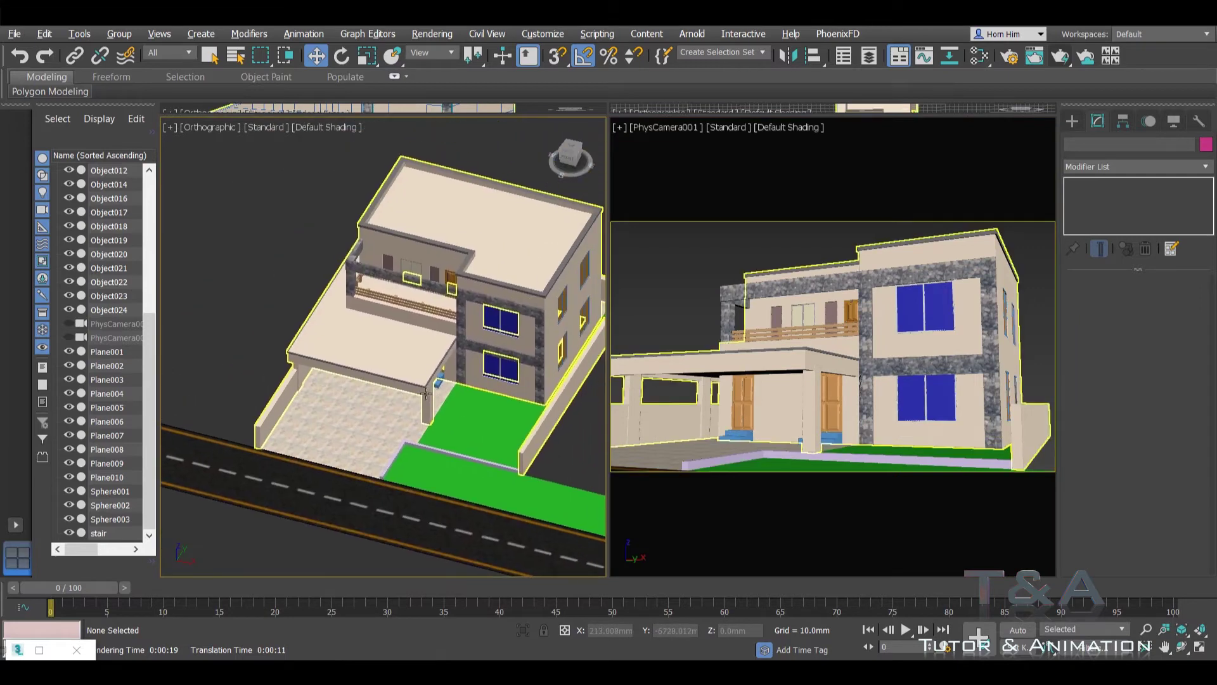
key("alt+w")
scroll(426, 394, "up", 3)
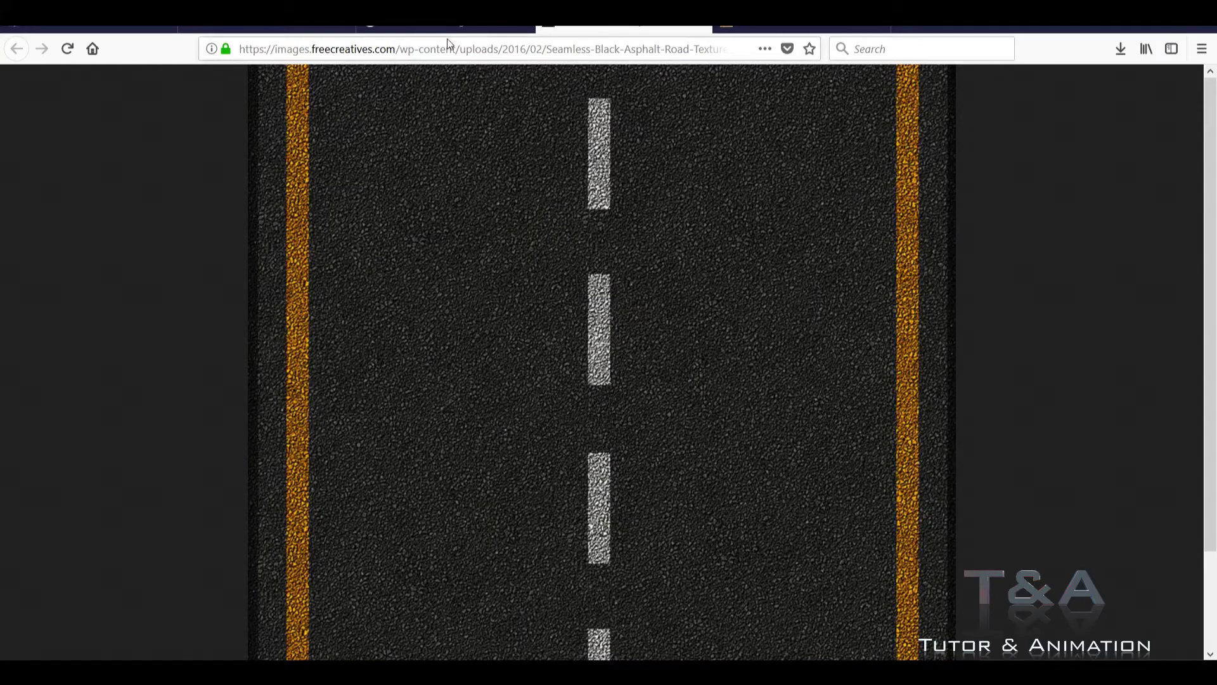
left_click(447, 29)
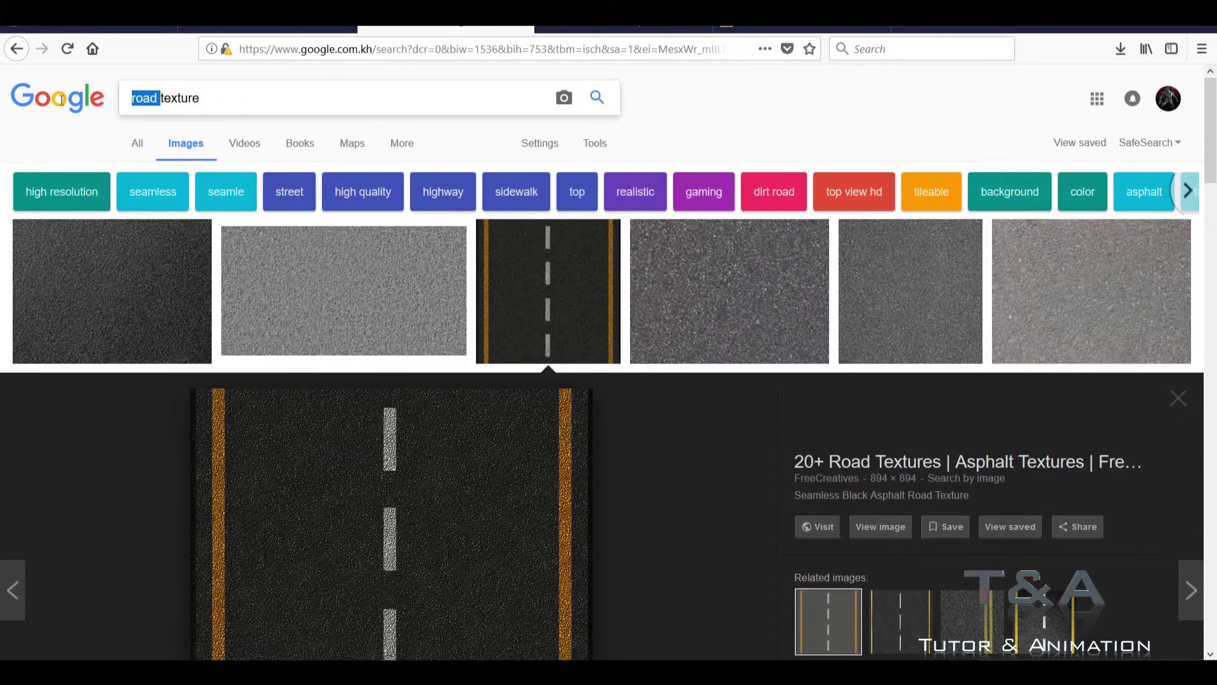
Step: Search Google Images for 'floor texture' and visit a grey stone tile result's source page
type("floo")
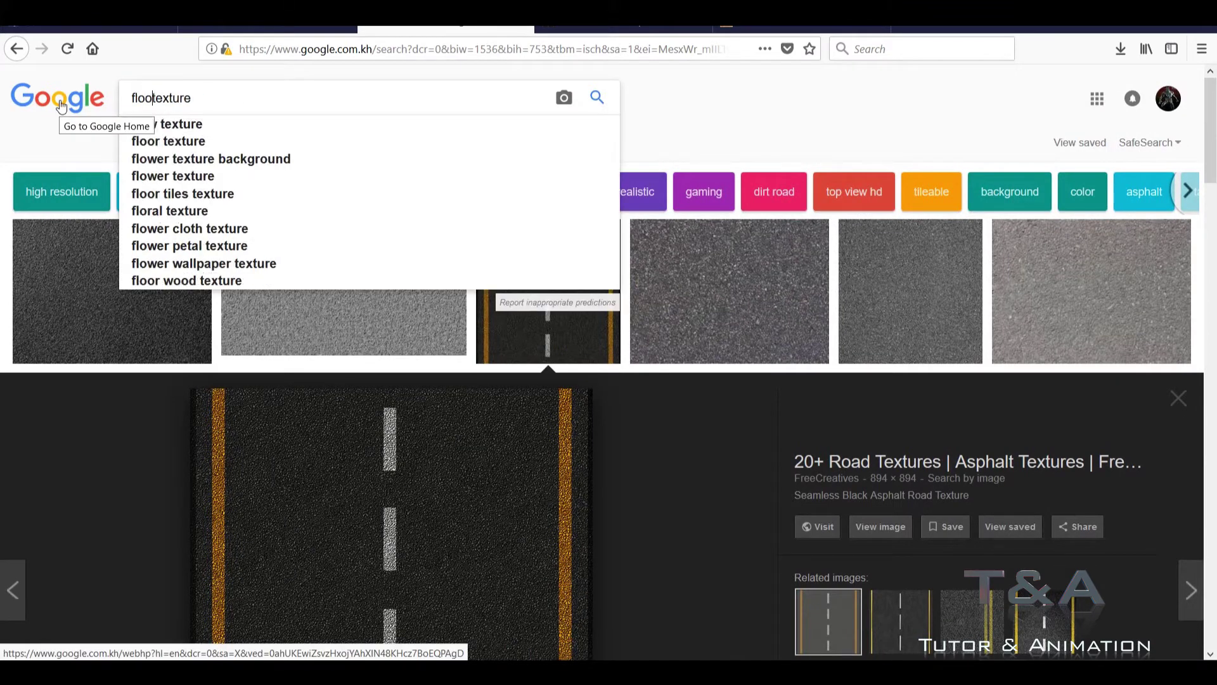
type("r")
key("Return")
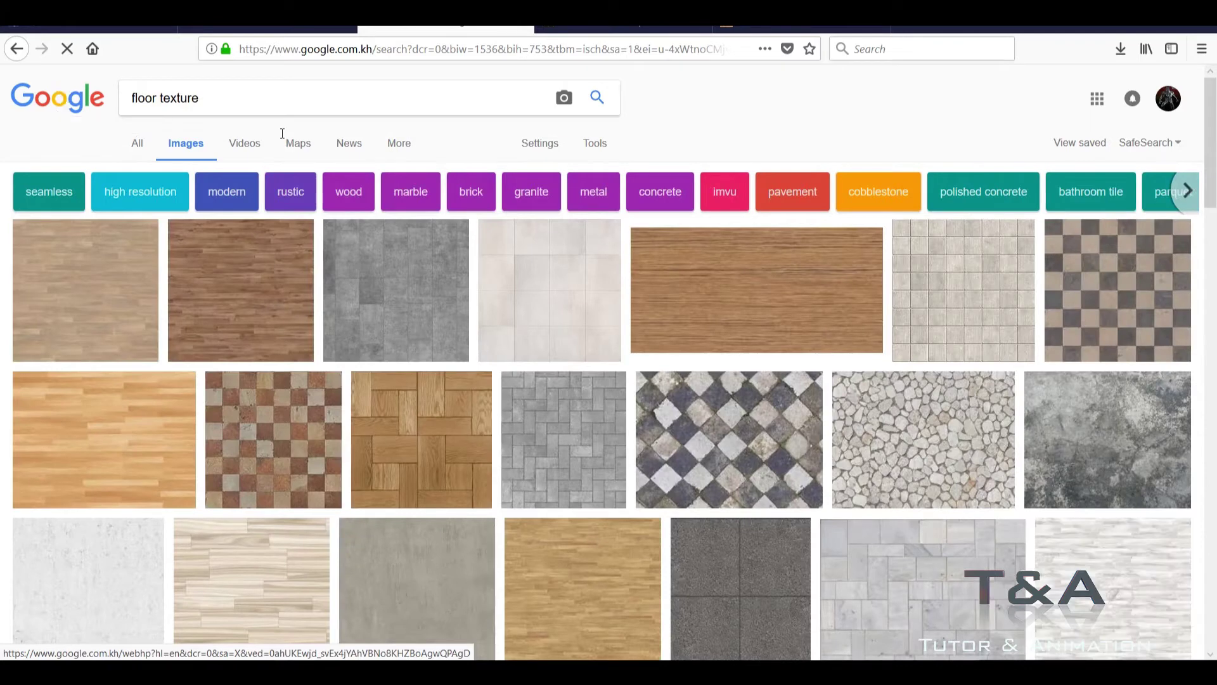
scroll(996, 389, "down", 2)
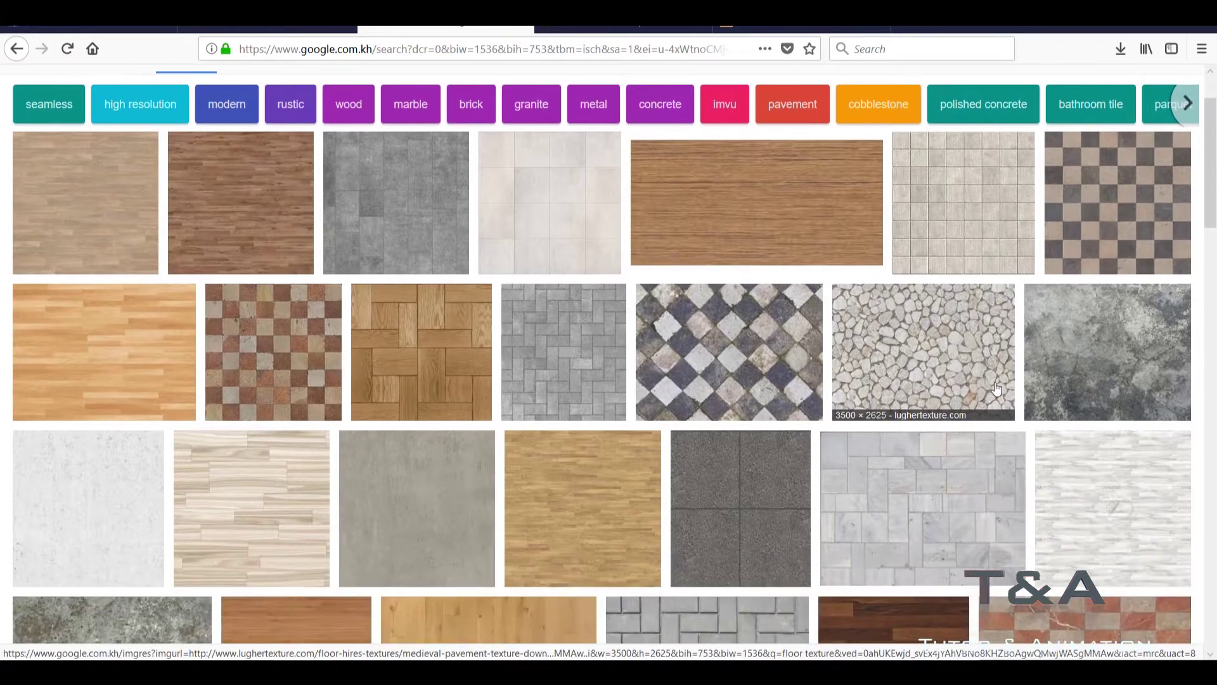
scroll(996, 388, "down", 4)
left_click(922, 346)
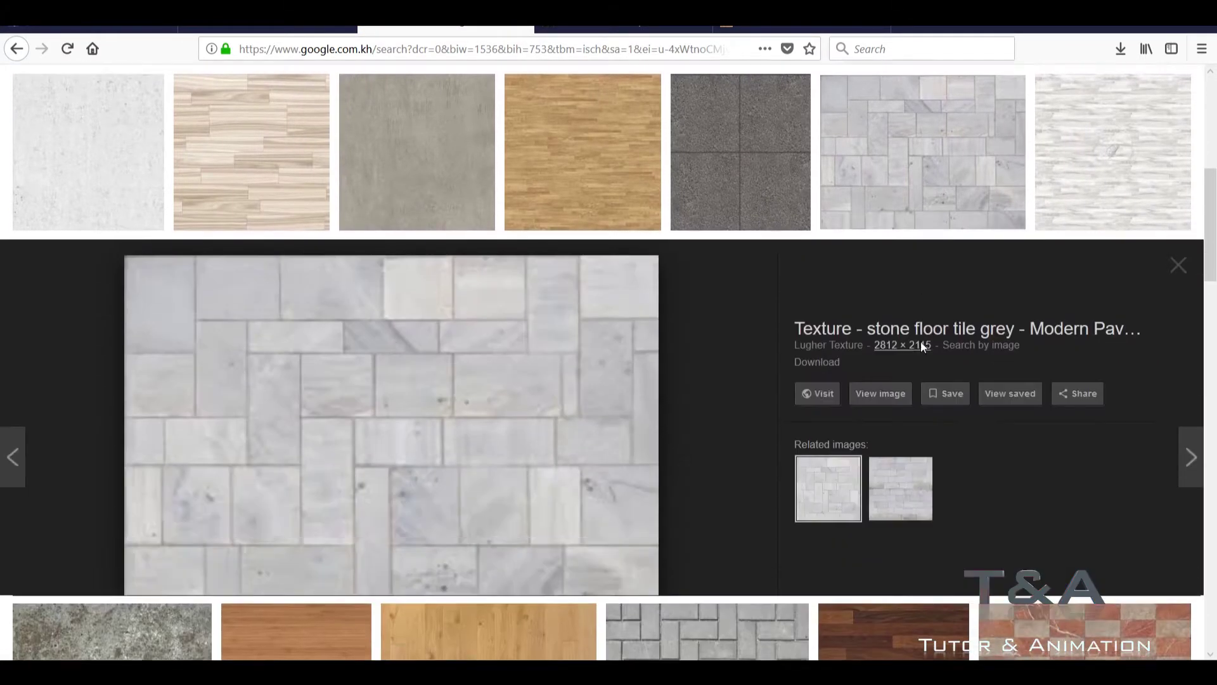
left_click(881, 348)
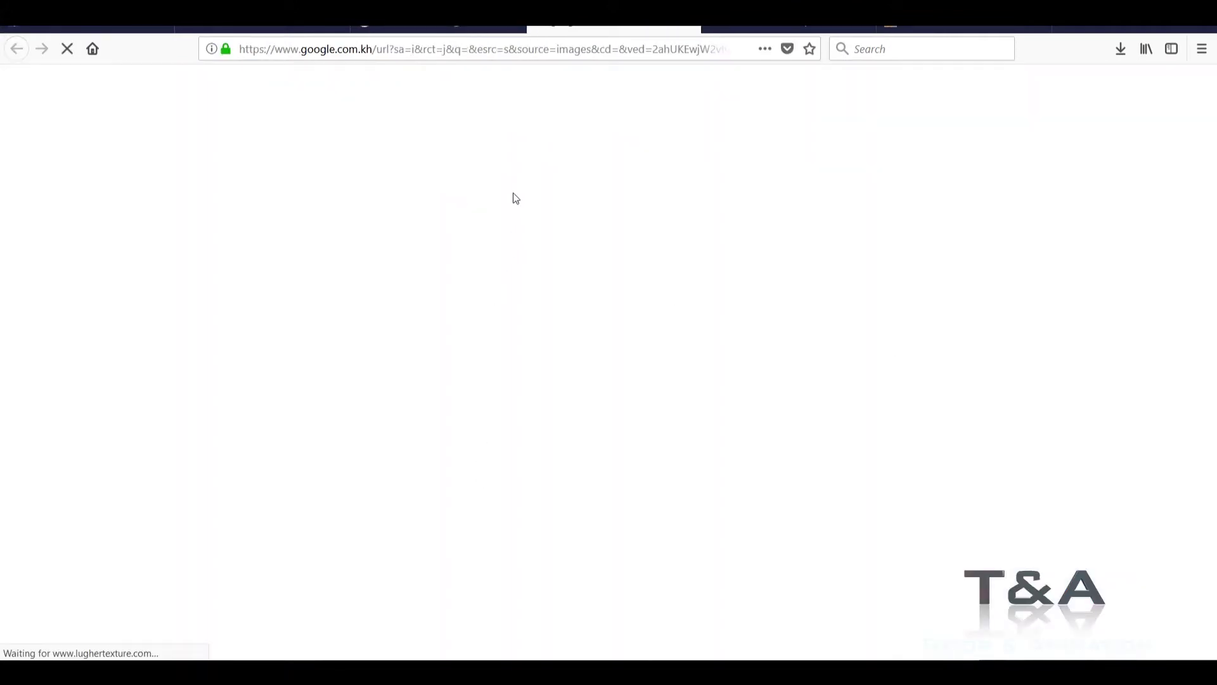
Step: Open the related Avondale Gray stone floor tile image and save the file
key("ctrl+Page_Up")
scroll(598, 298, "down", 8)
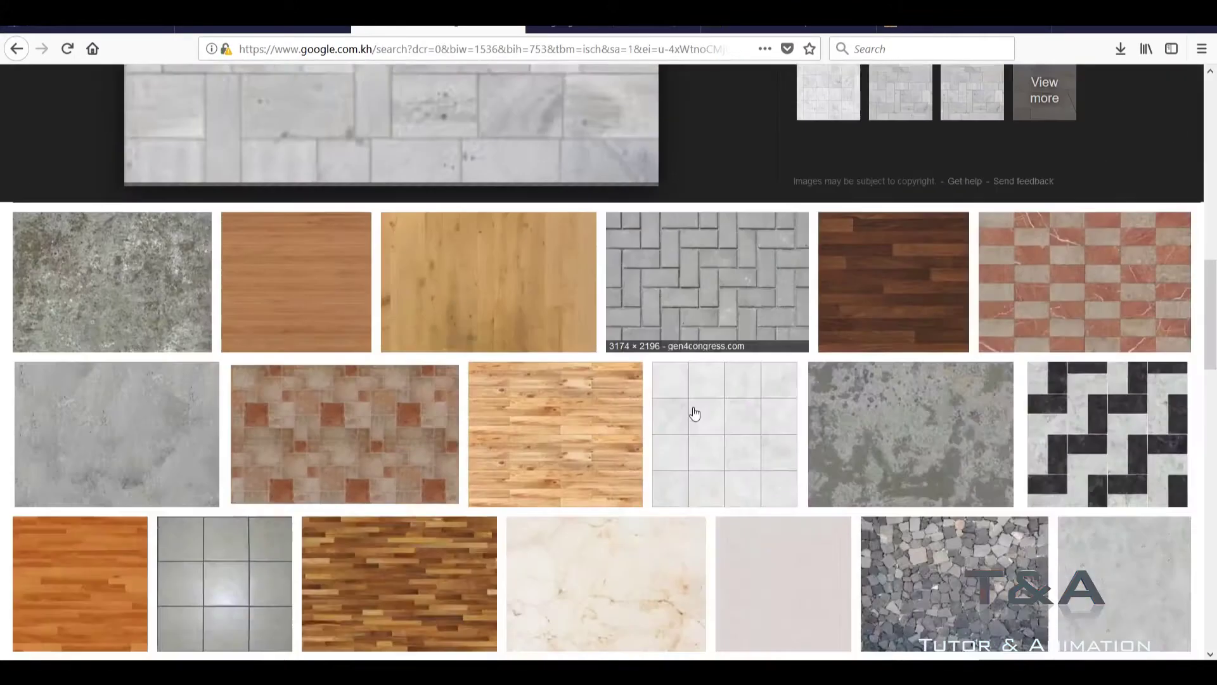
scroll(693, 407, "up", 2)
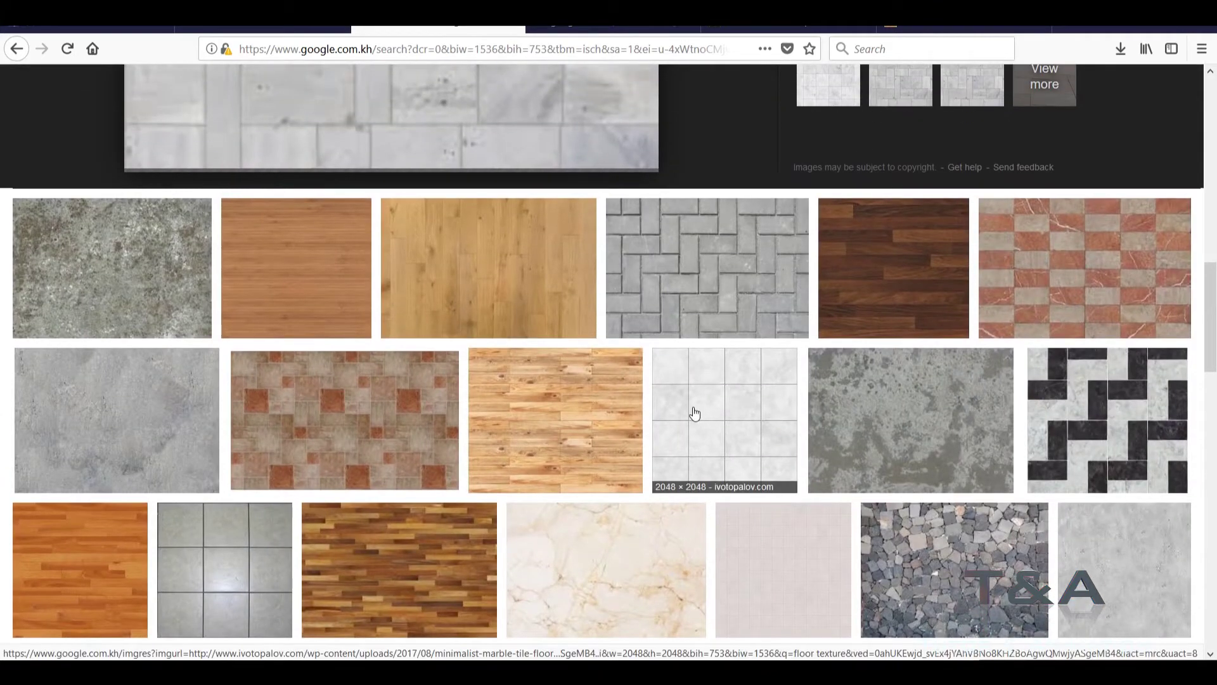
scroll(694, 413, "up", 6)
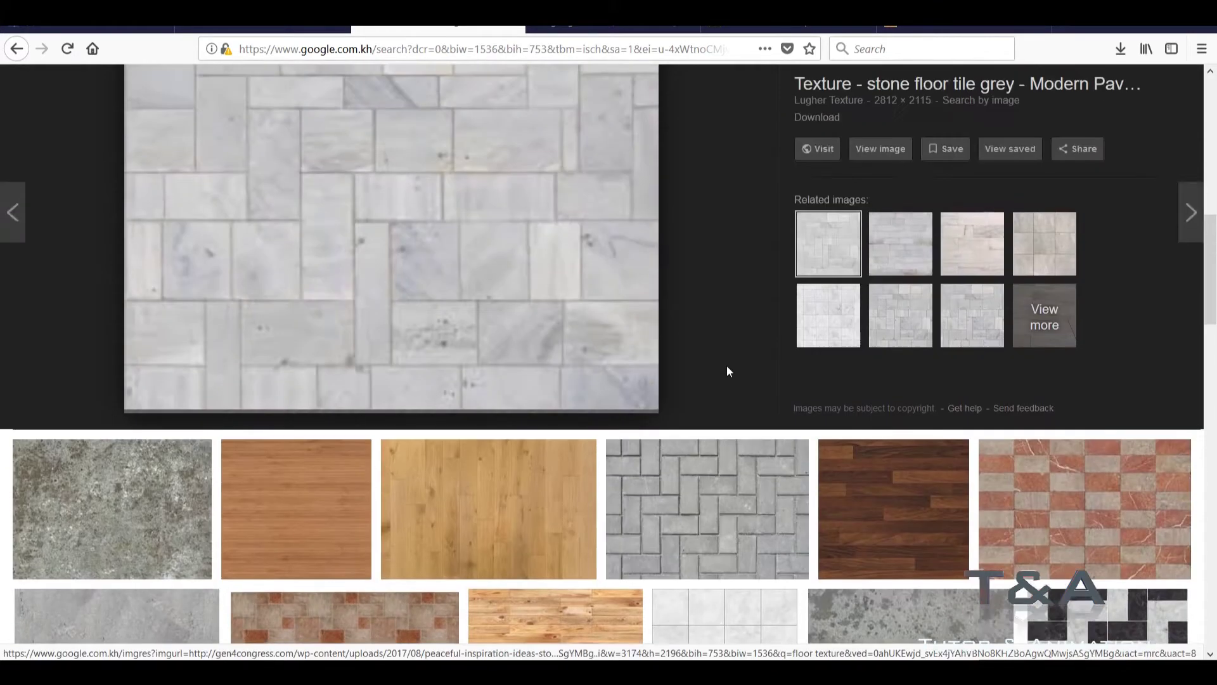
left_click(896, 341)
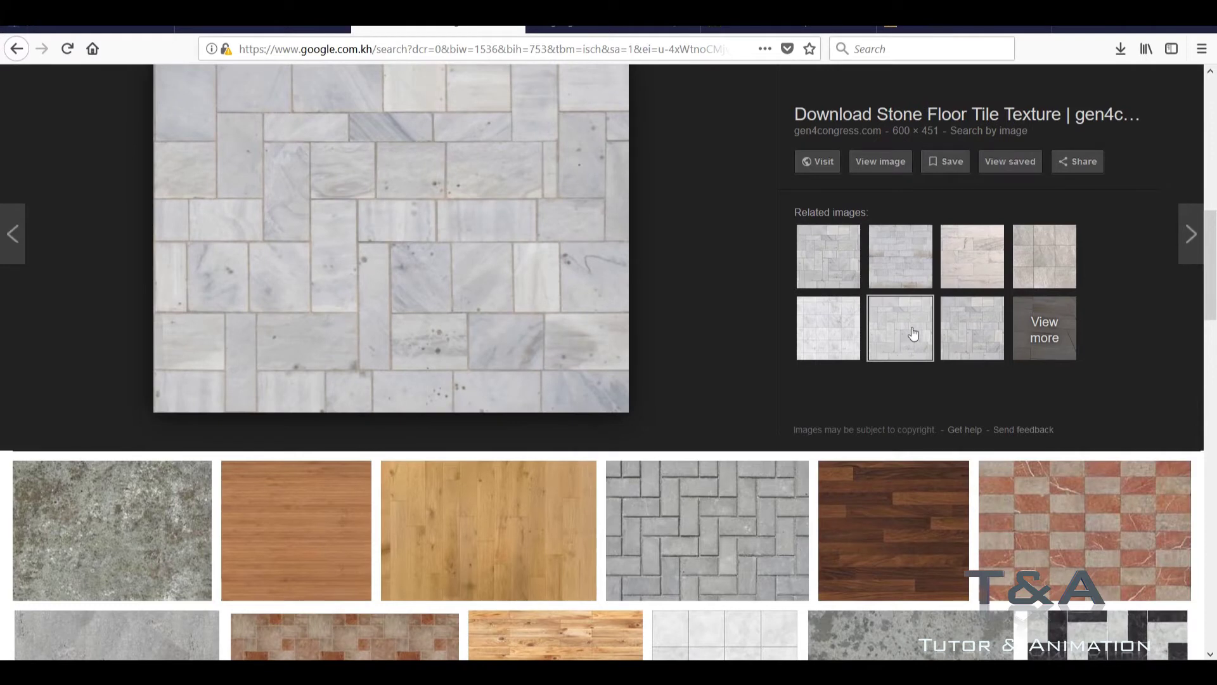
left_click(1038, 252)
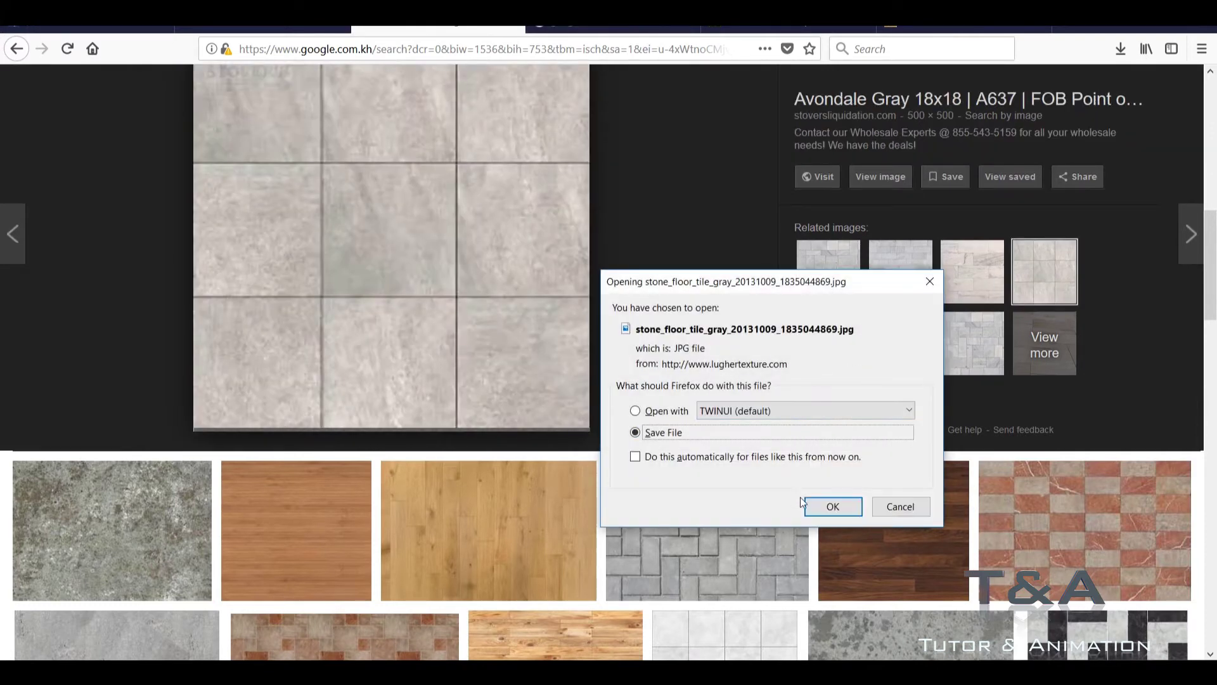
left_click(833, 506)
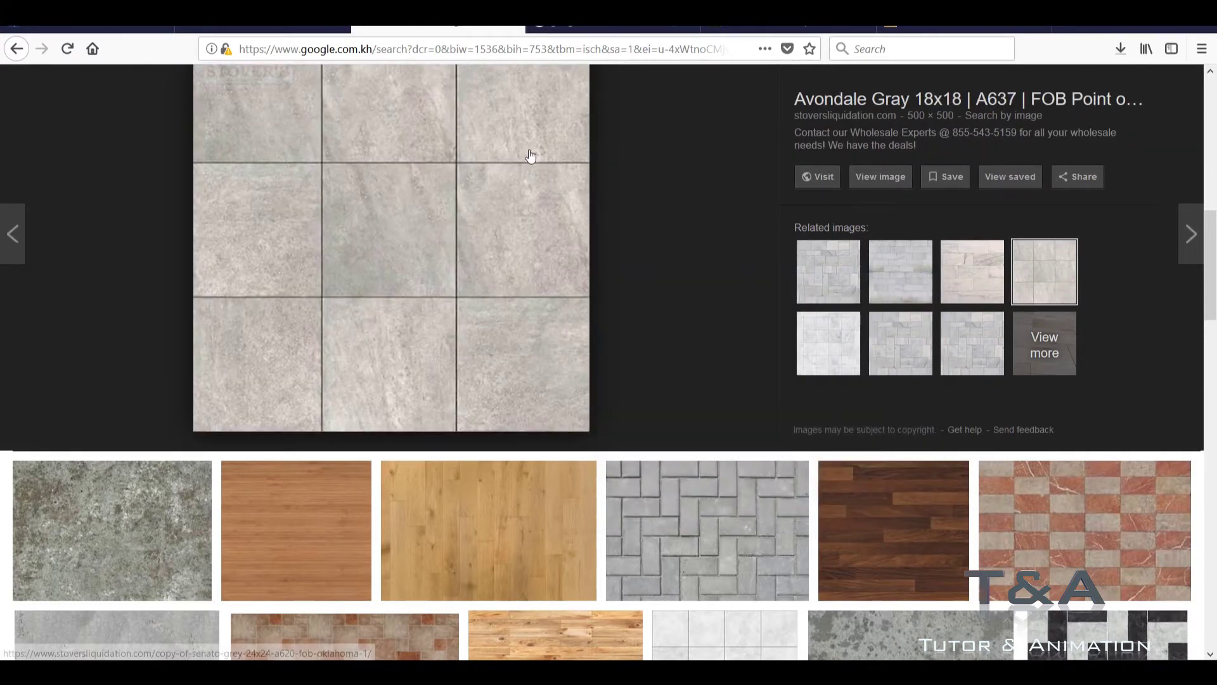
Step: Filter the results to 'modern' and open the red herringbone tile image full-size
scroll(533, 155, "up", 5)
scroll(602, 127, "up", 1)
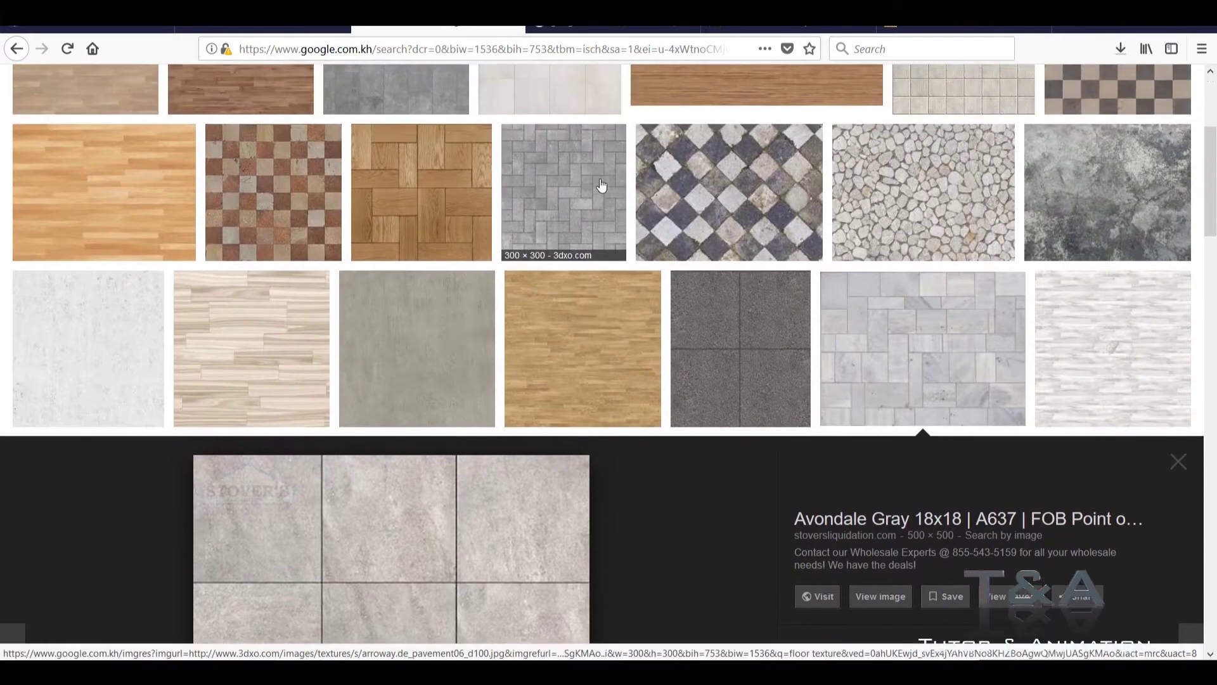
scroll(550, 296, "up", 2)
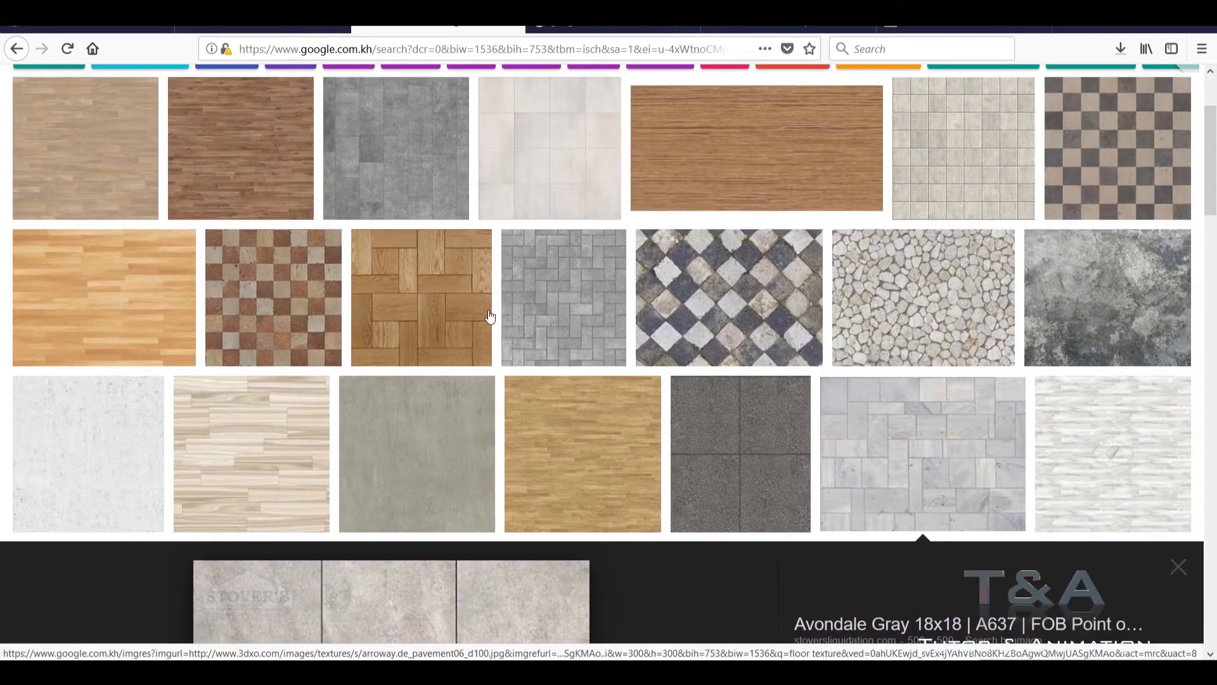
scroll(492, 317, "up", 2)
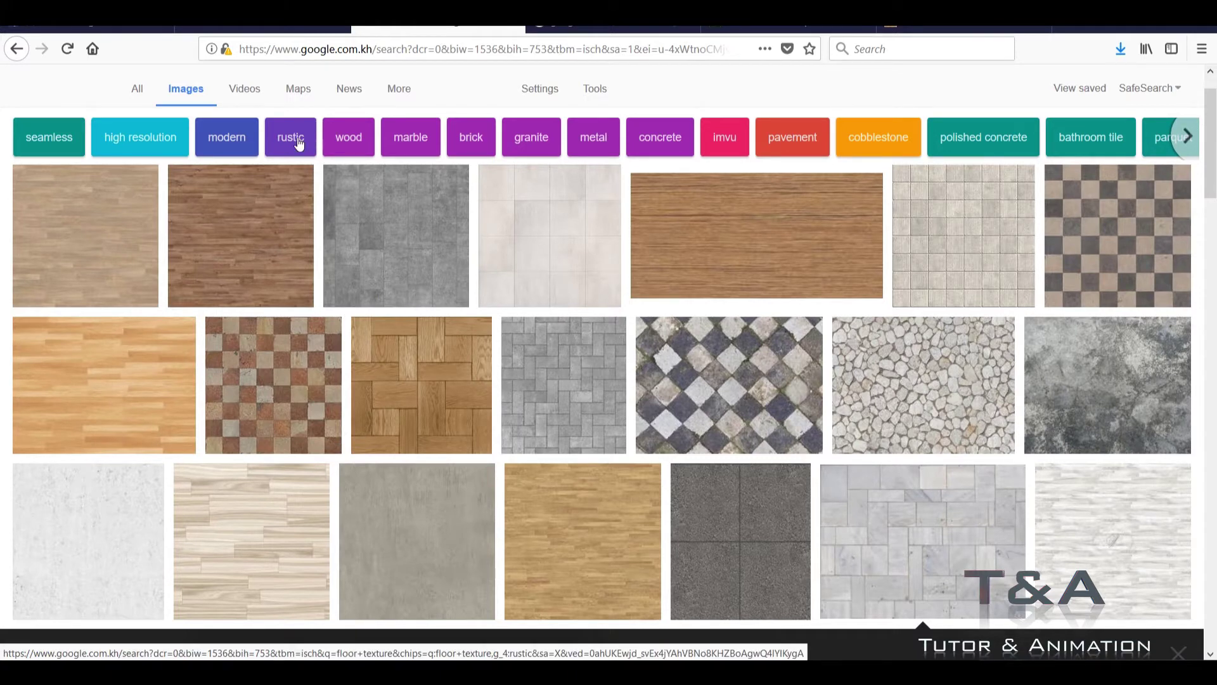
left_click(246, 136)
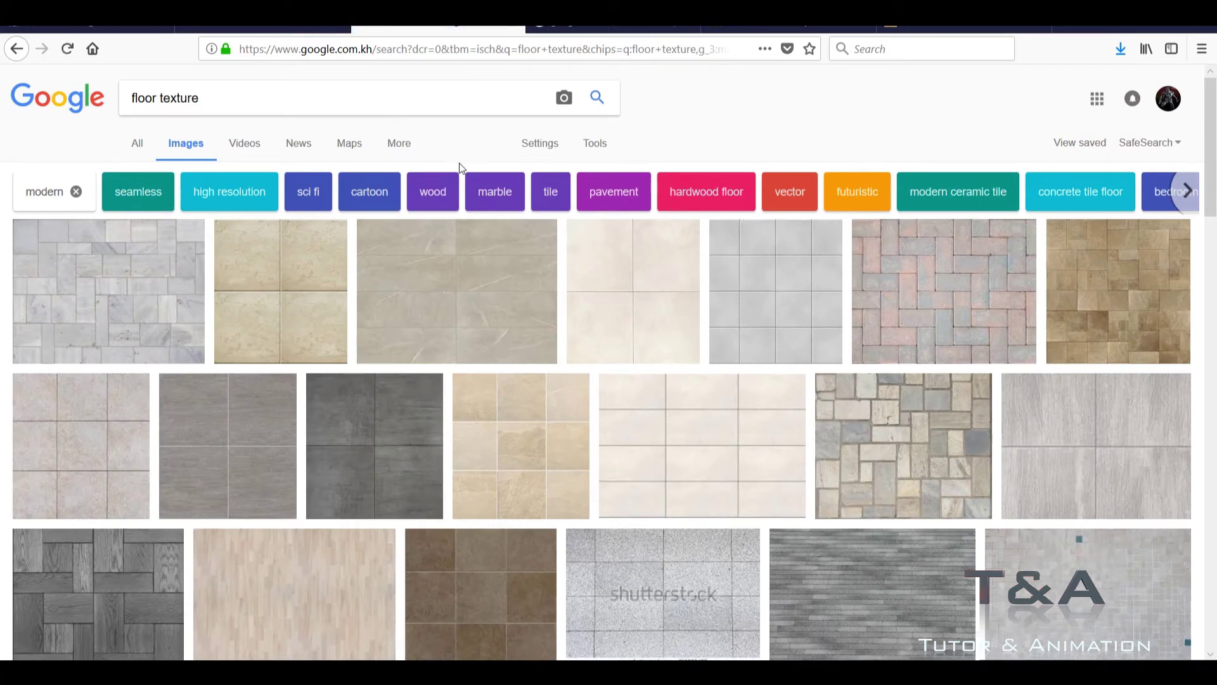
left_click(968, 279)
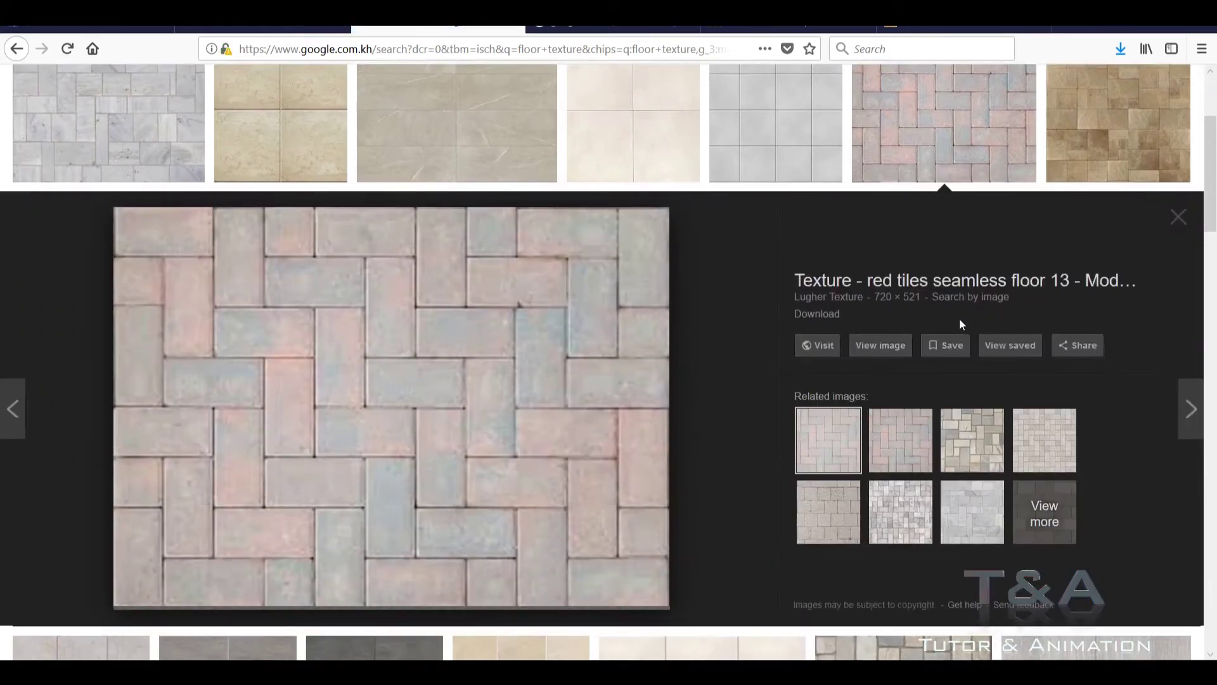
left_click(887, 350)
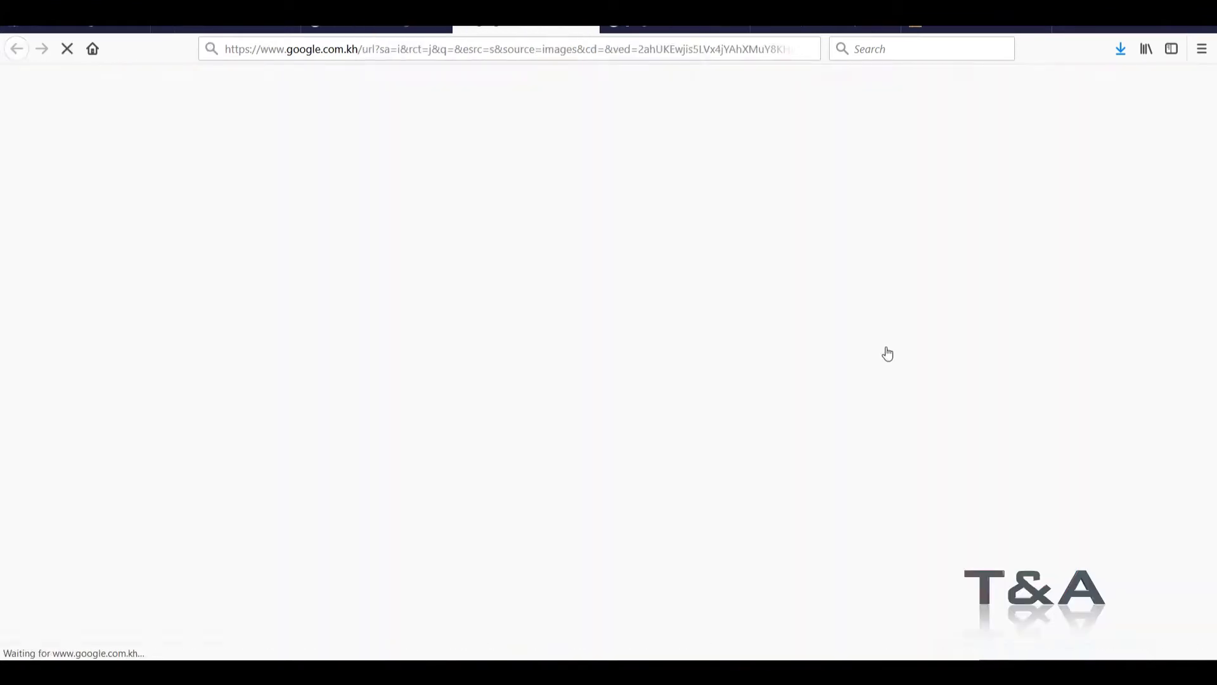
right_click(635, 223)
Step: Copy the red tile image into the sceneassets\images folder and preview it
left_click(659, 233)
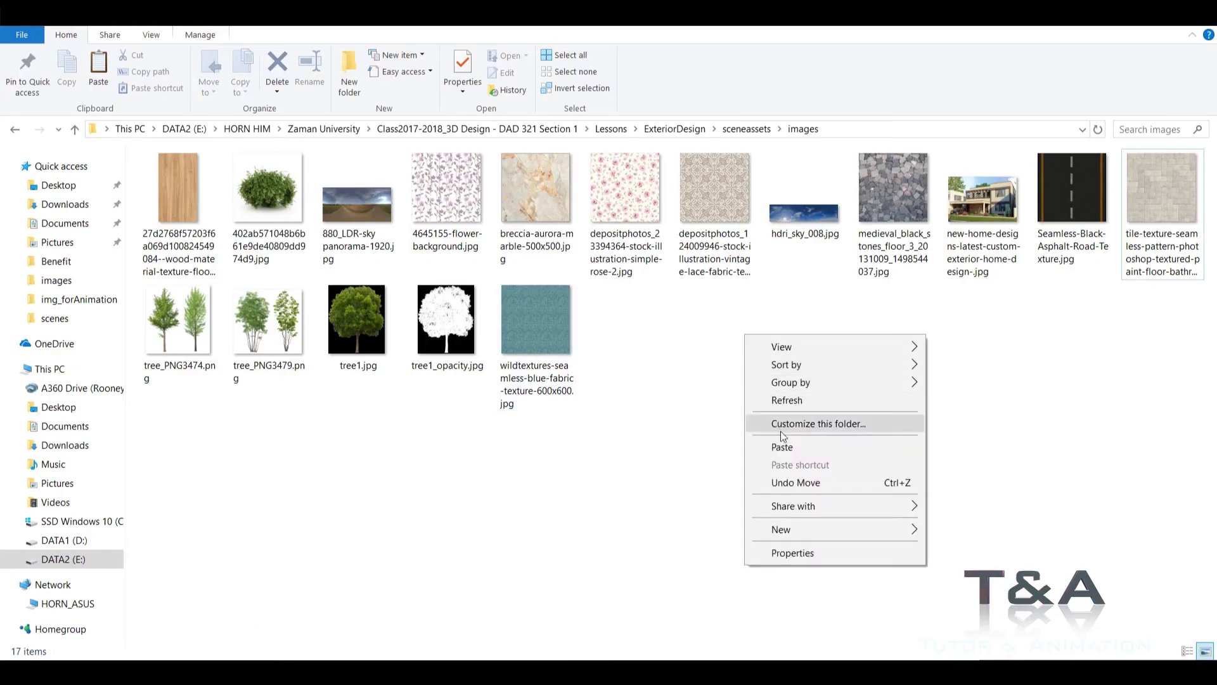
left_click(782, 447)
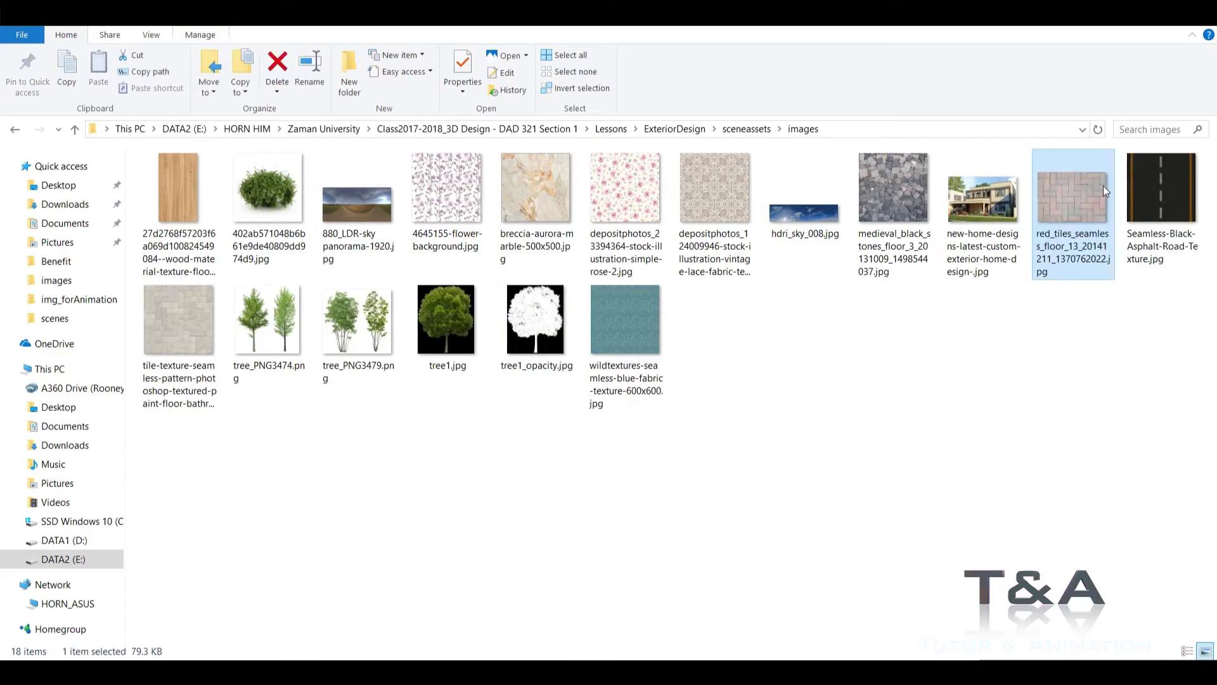
double_click(1103, 185)
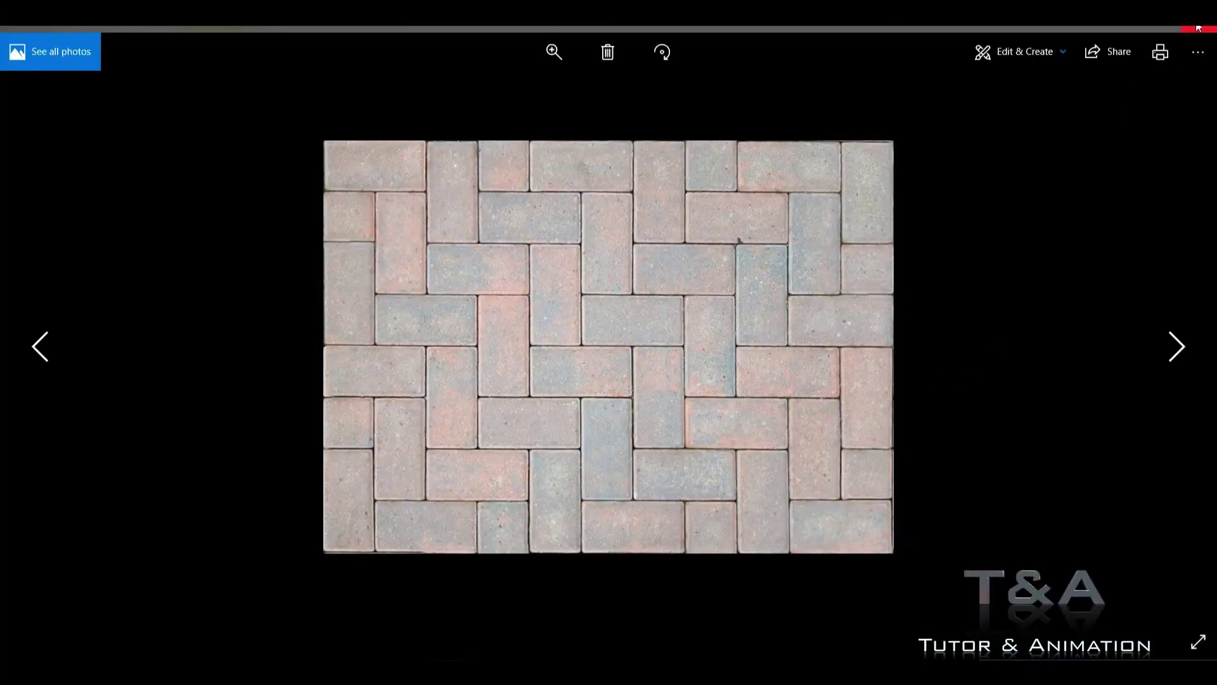
left_click(1198, 28)
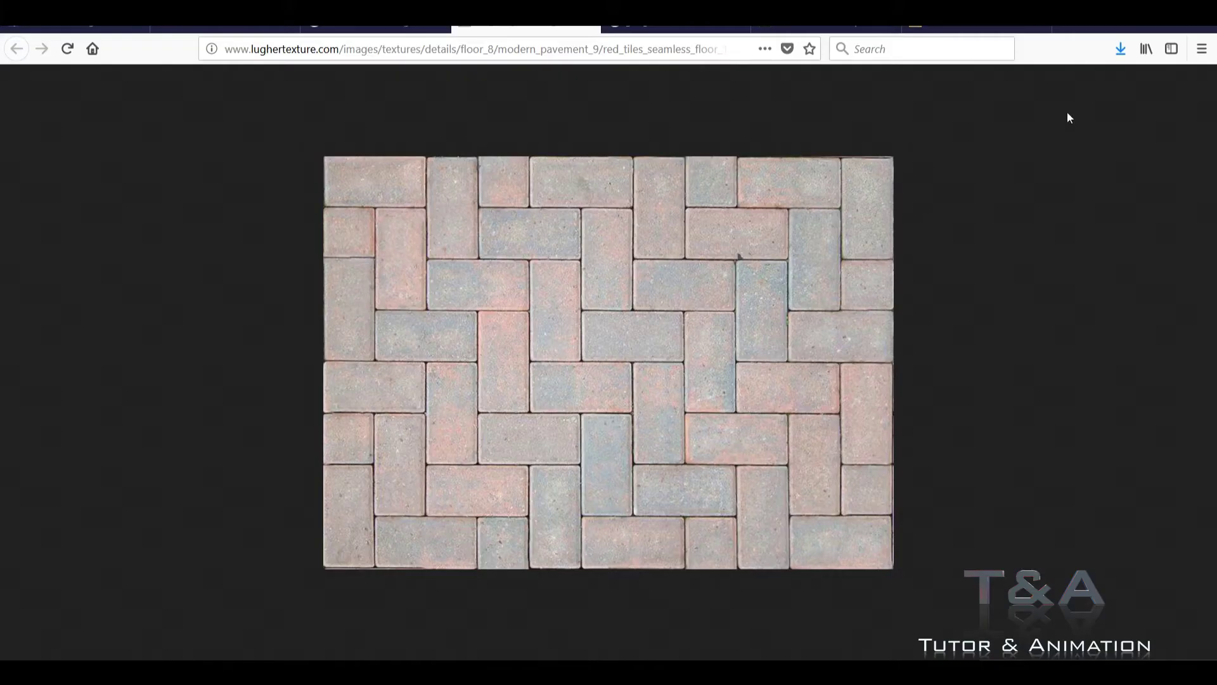
Step: Open the Downloads folder from Firefox, preview the grey stone tile, and refresh the folder
left_click(1119, 51)
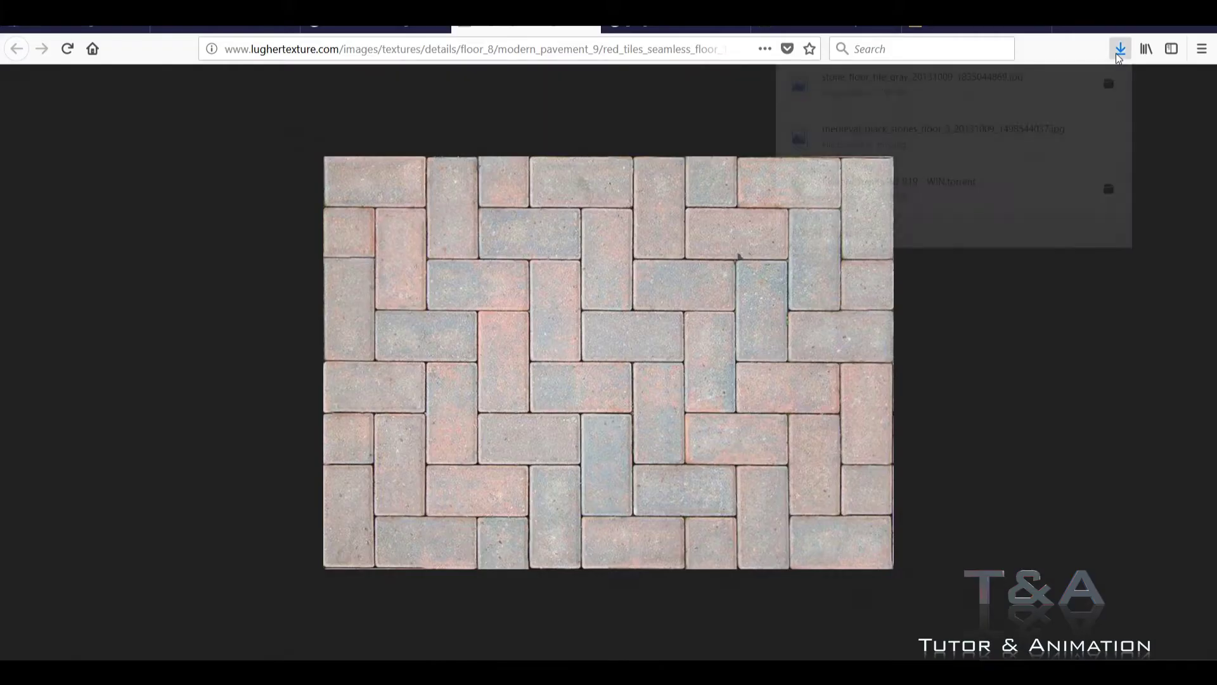
left_click(1108, 89)
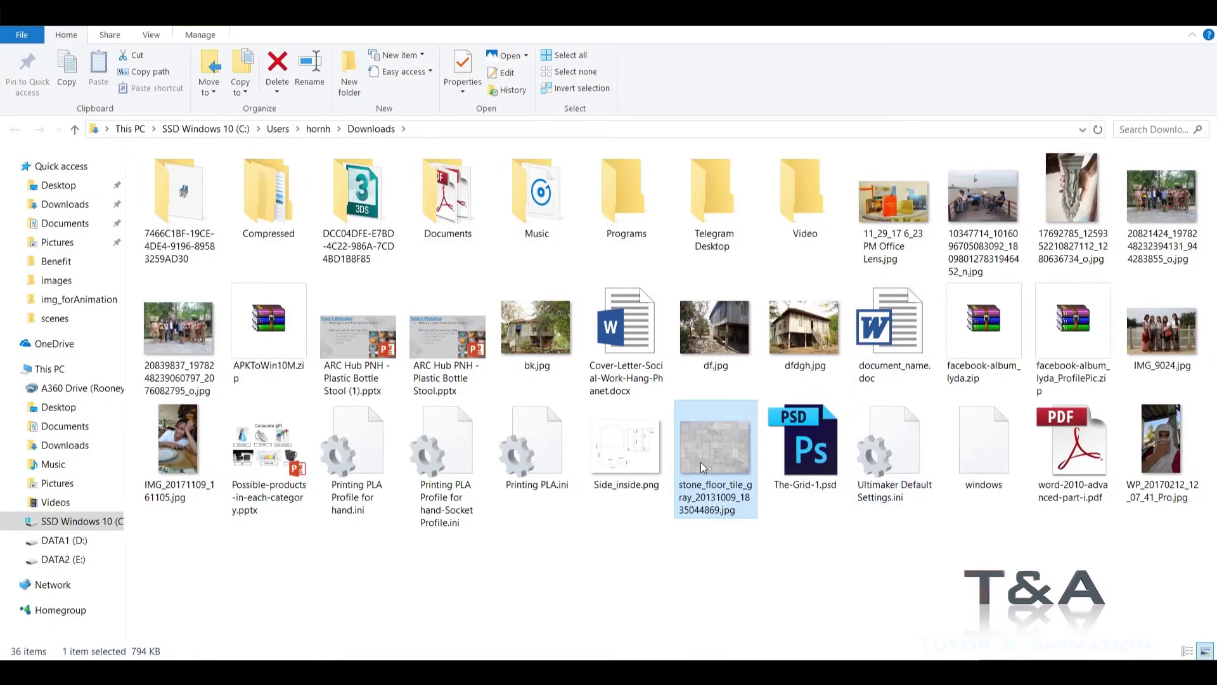
double_click(701, 463)
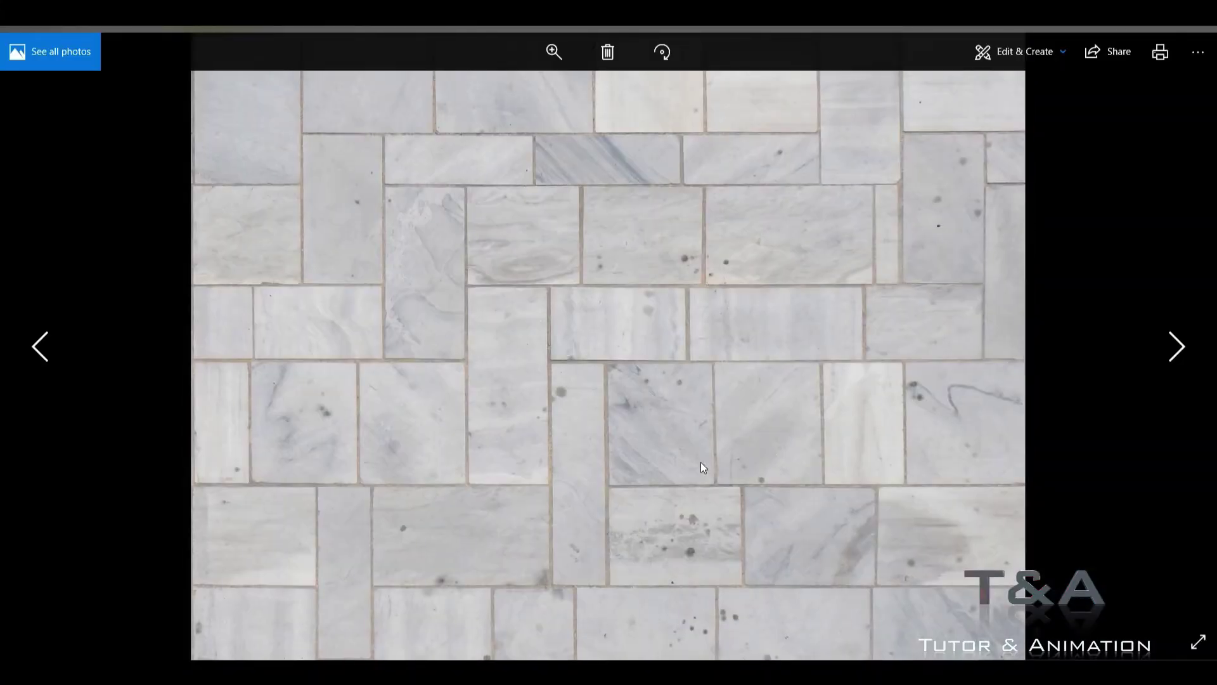
left_click(1201, 11)
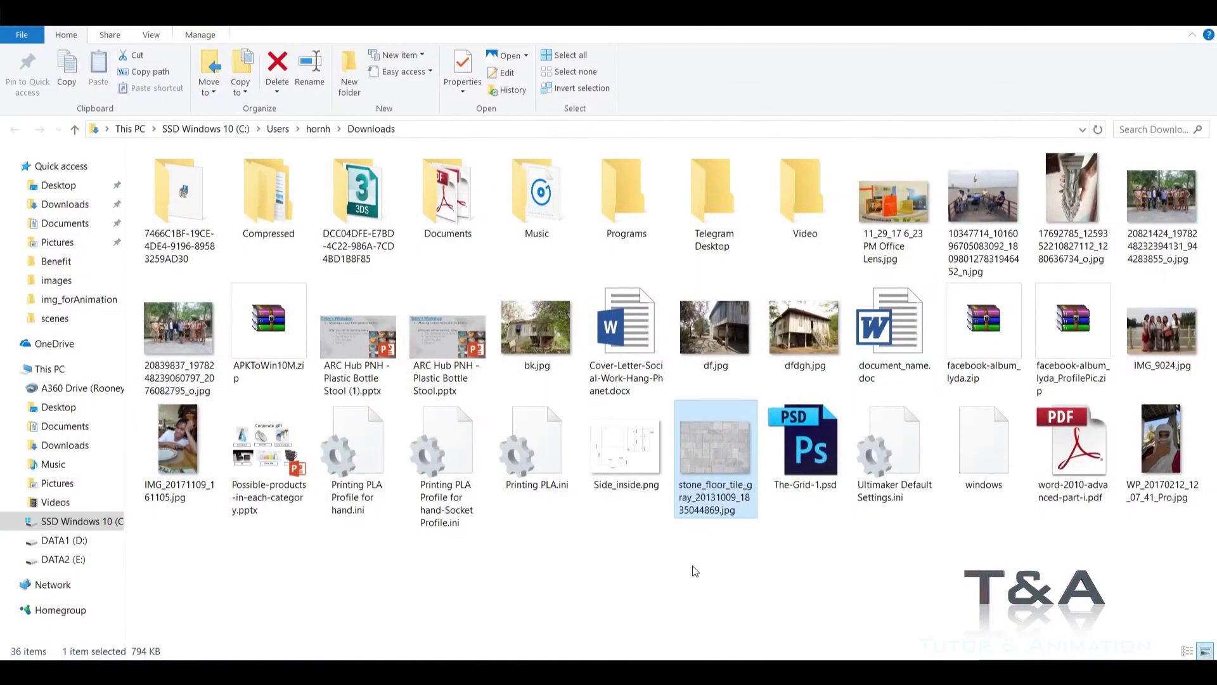
right_click(745, 442)
left_click(737, 398)
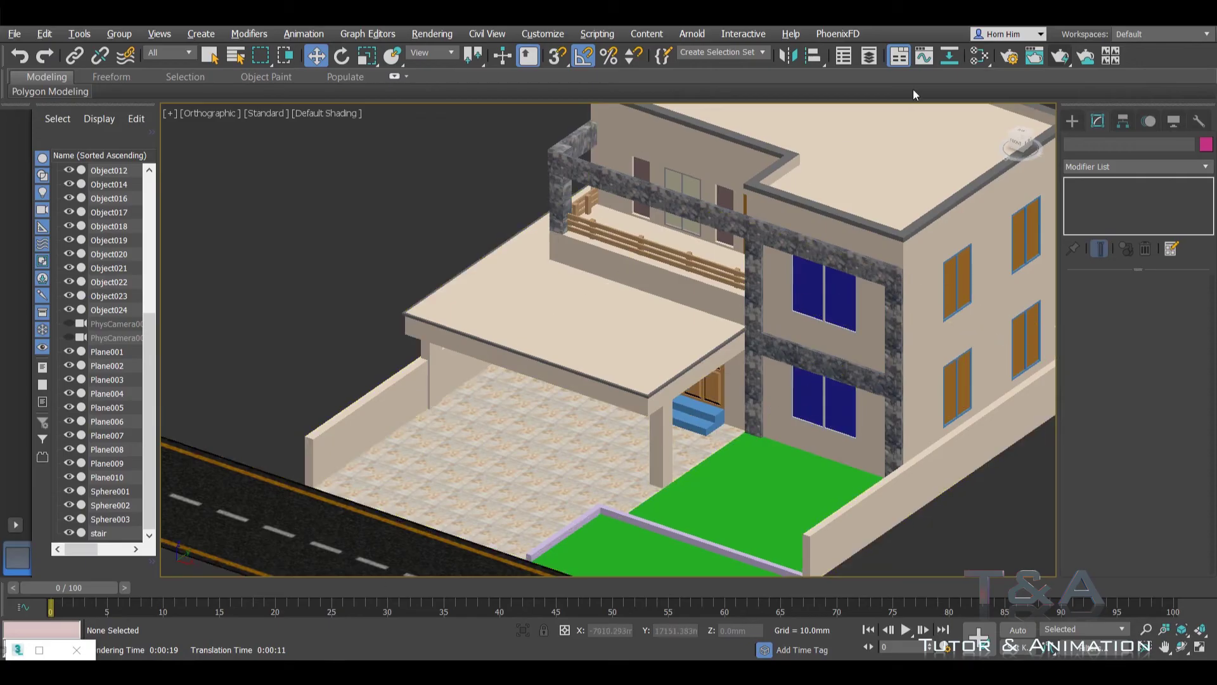
Step: Load the red tiles seamless floor image as Map #6's bitmap
left_click(974, 56)
left_click_drag(315, 320, 373, 89)
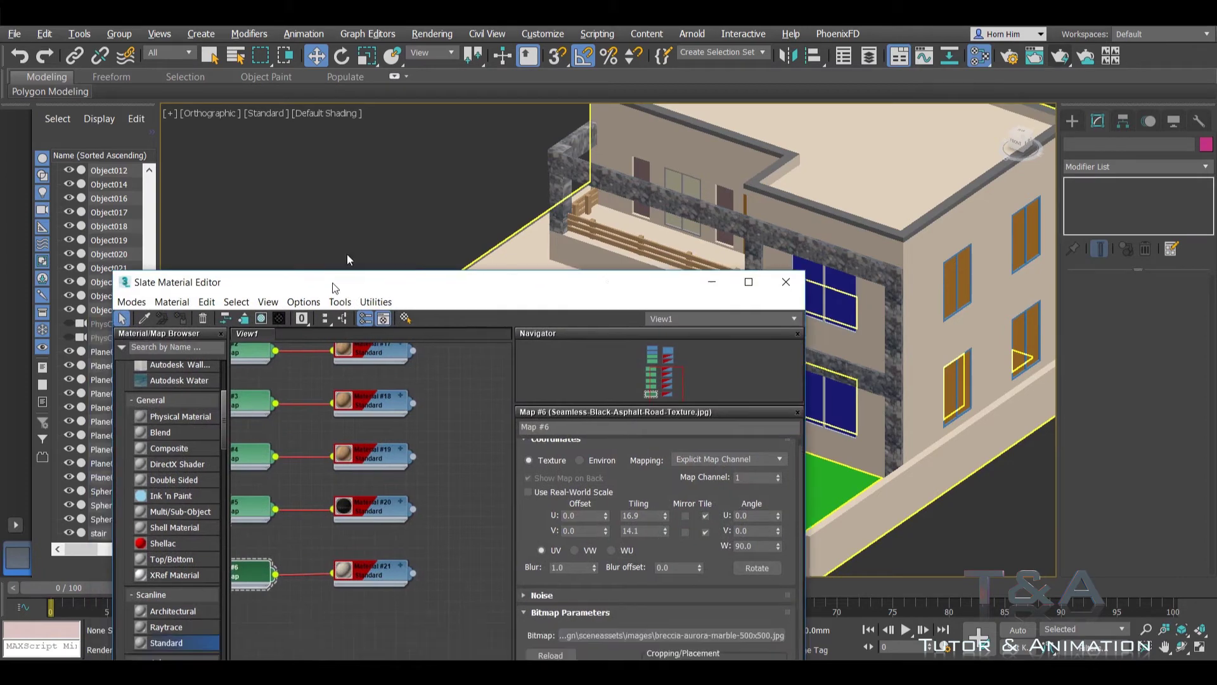
middle_click_drag(321, 347, 403, 293)
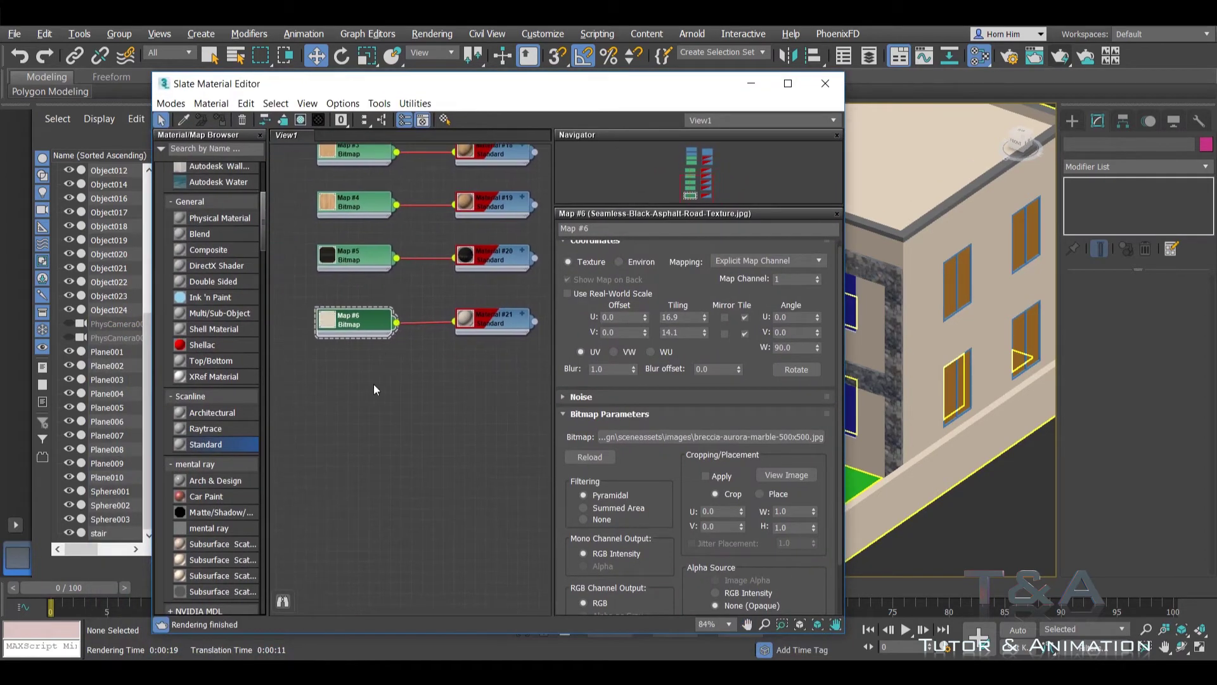
scroll(357, 323, "up", 1)
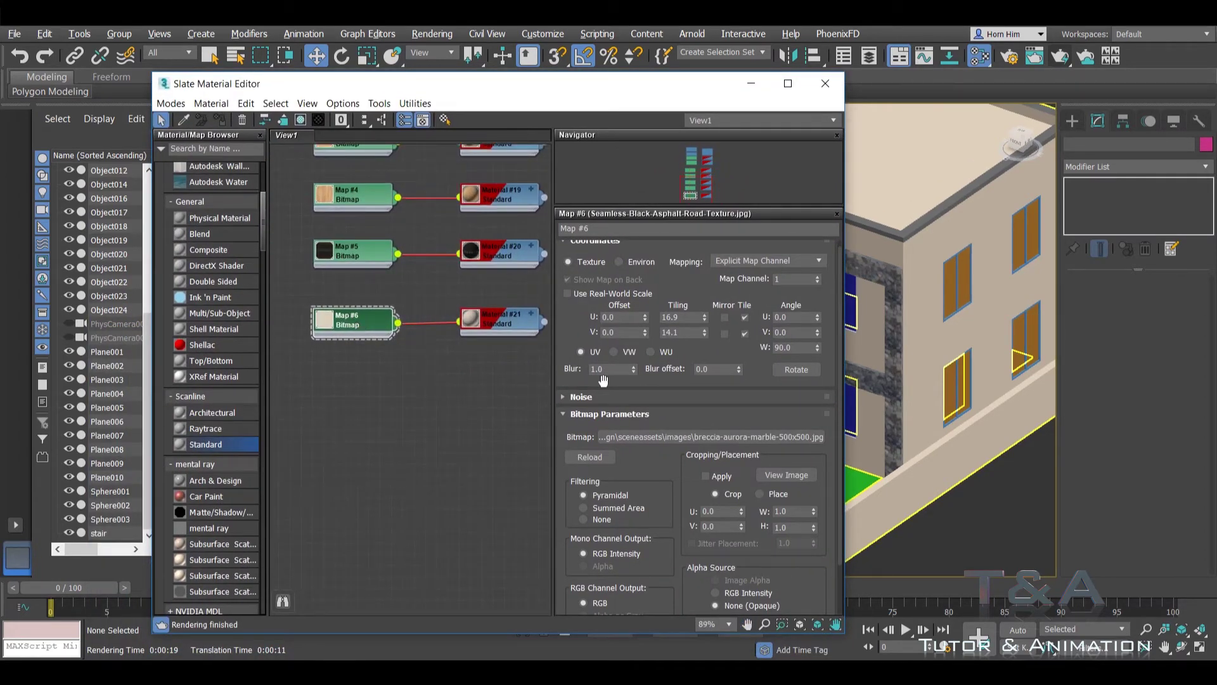
left_click(753, 437)
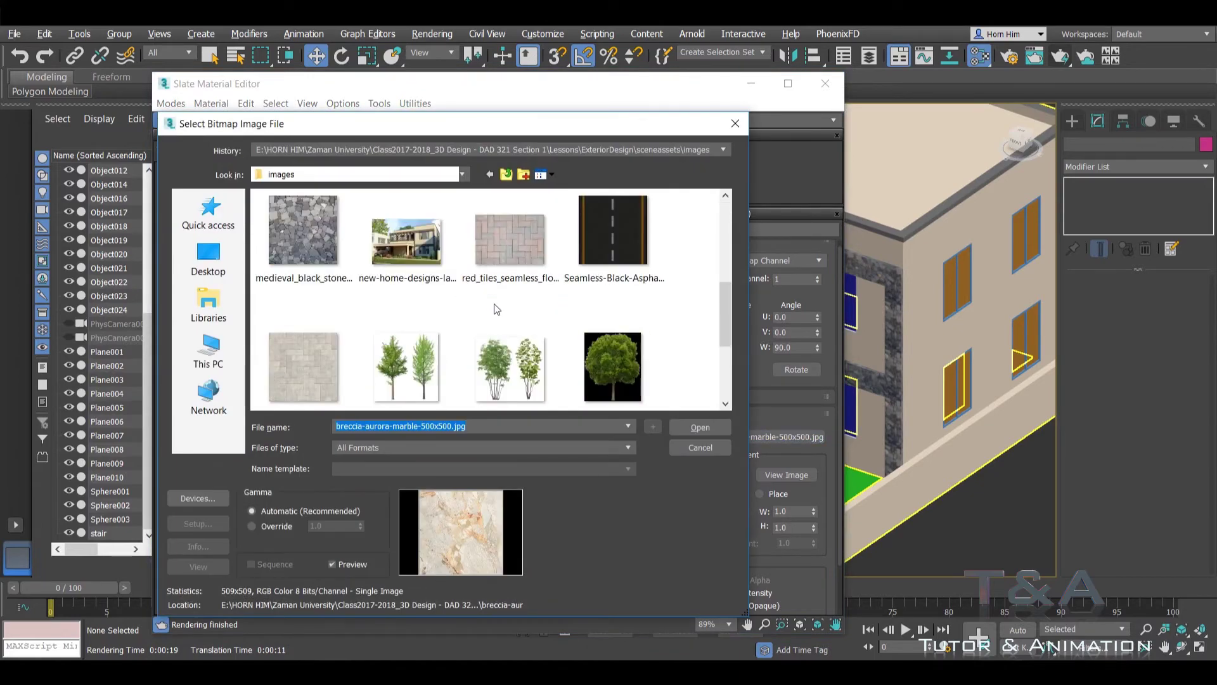
left_click(499, 250)
left_click(699, 427)
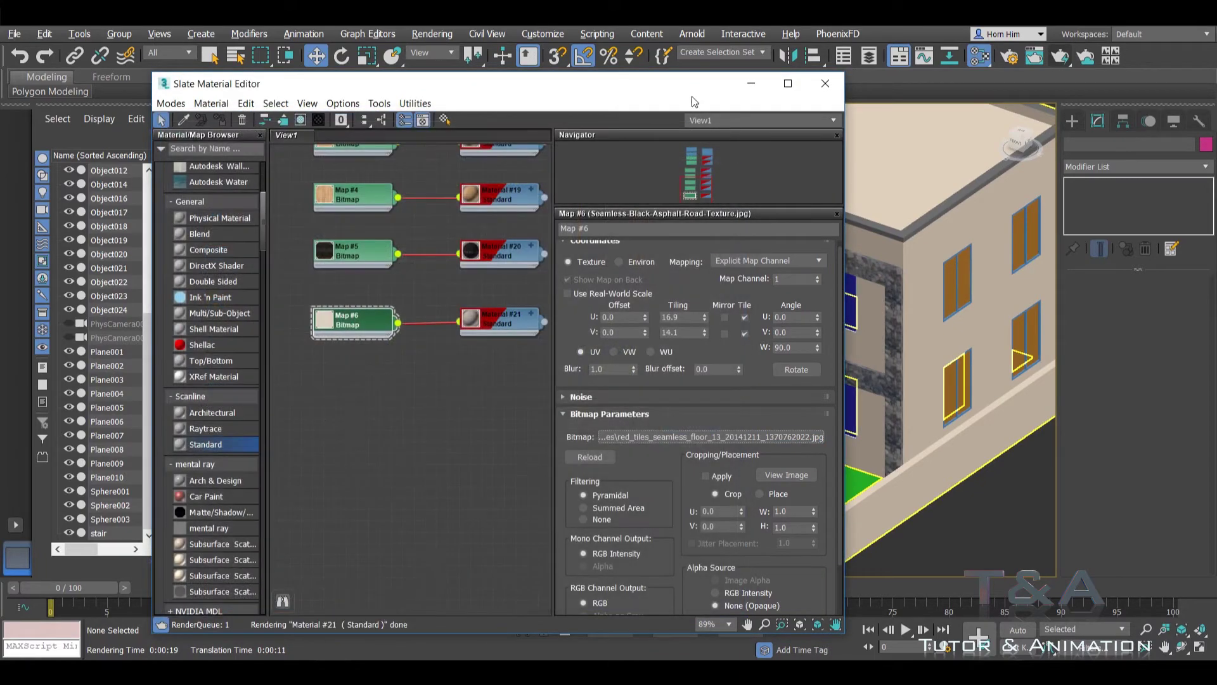
Step: Lower Map #6's U tiling to 5.3 so the bricks grow larger
left_click_drag(693, 96, 313, 388)
scroll(721, 340, "up", 3)
scroll(629, 340, "up", 3)
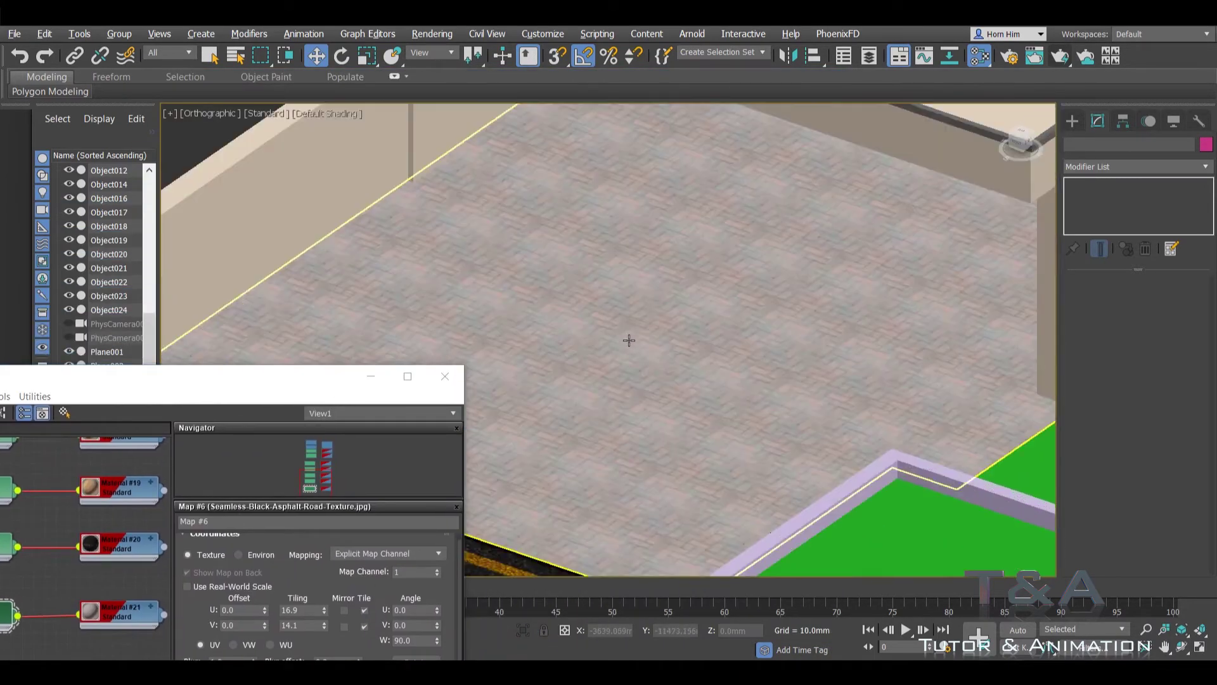
scroll(629, 340, "up", 2)
scroll(716, 303, "down", 5)
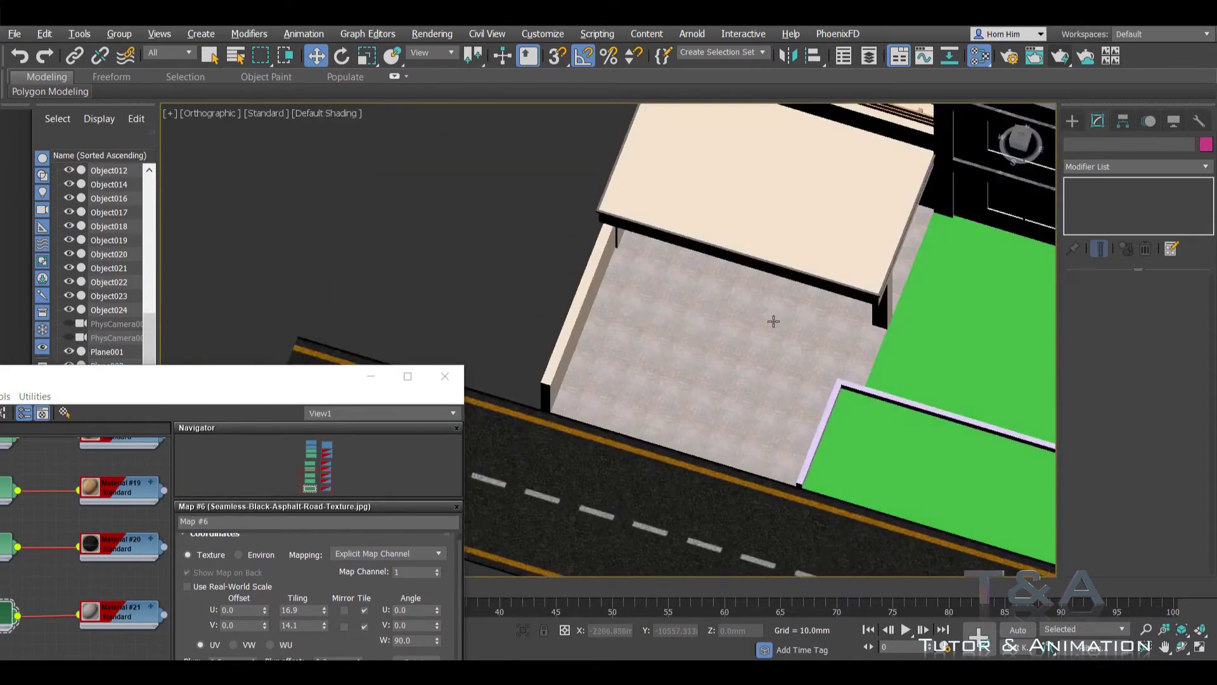
middle_click_drag(775, 320, 759, 338, "alt")
scroll(748, 349, "up", 6)
left_click_drag(305, 371, 338, 199)
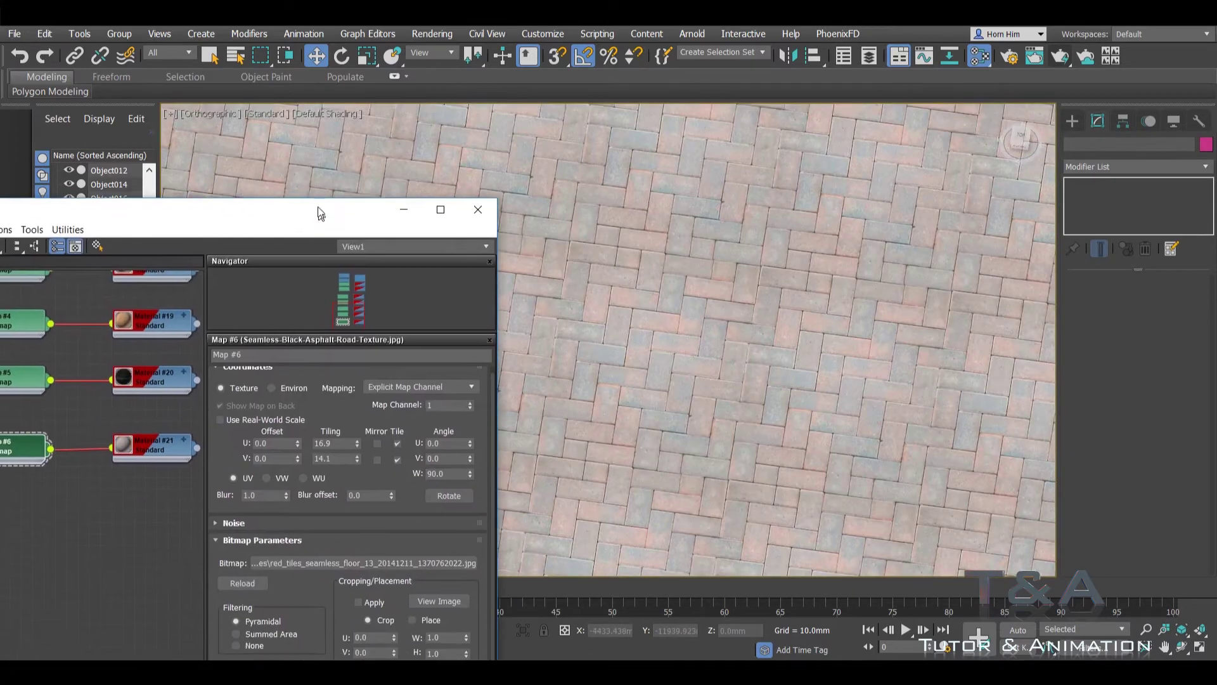
left_click_drag(357, 438, 357, 505)
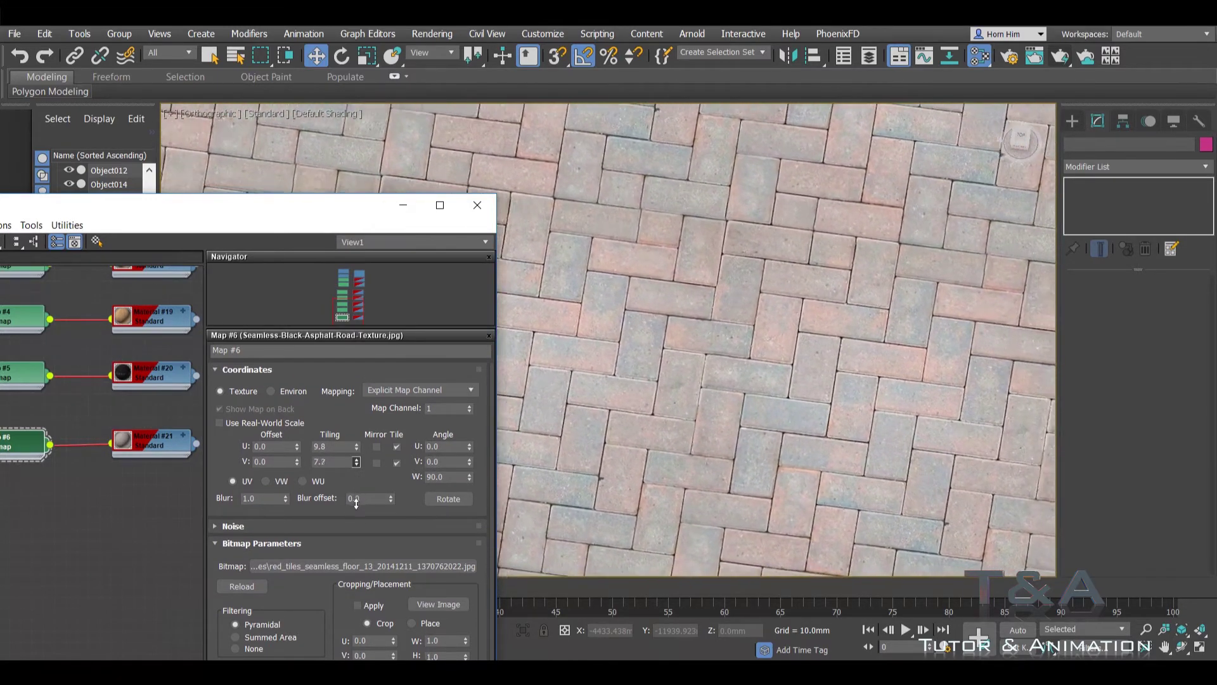
Step: Isolate the floor plane and view it from the Top
scroll(815, 396, "down", 5)
scroll(814, 396, "down", 3)
left_click(802, 356)
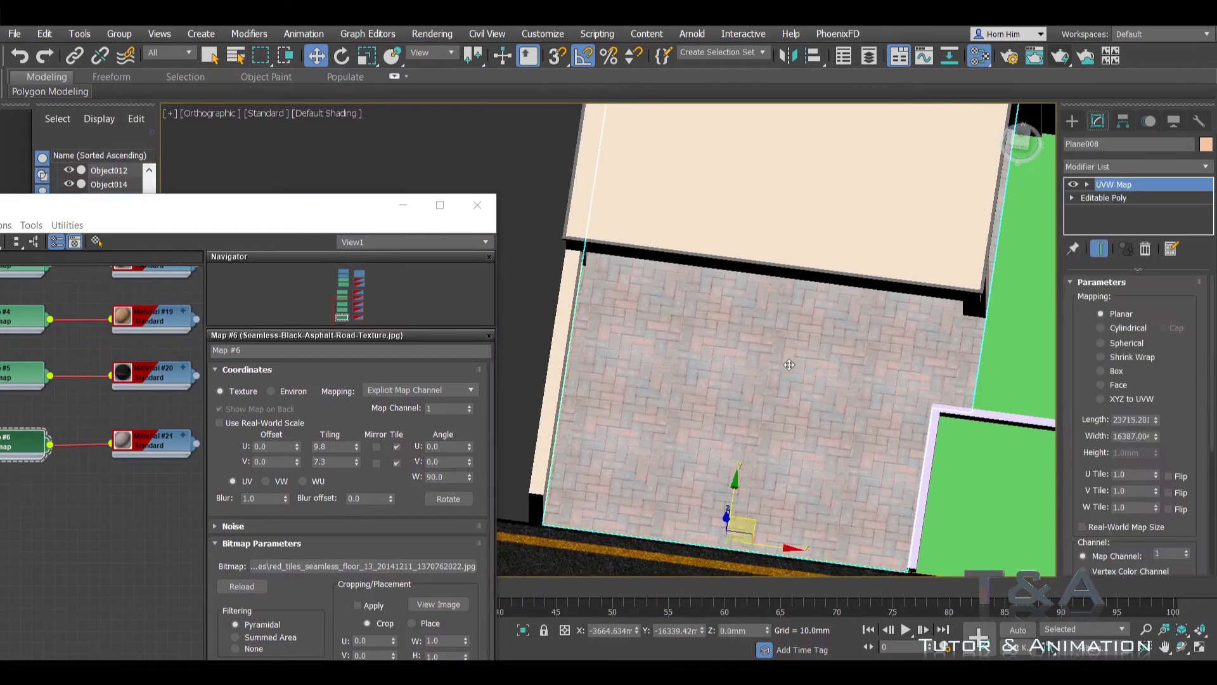
right_click(793, 354)
left_click(804, 207)
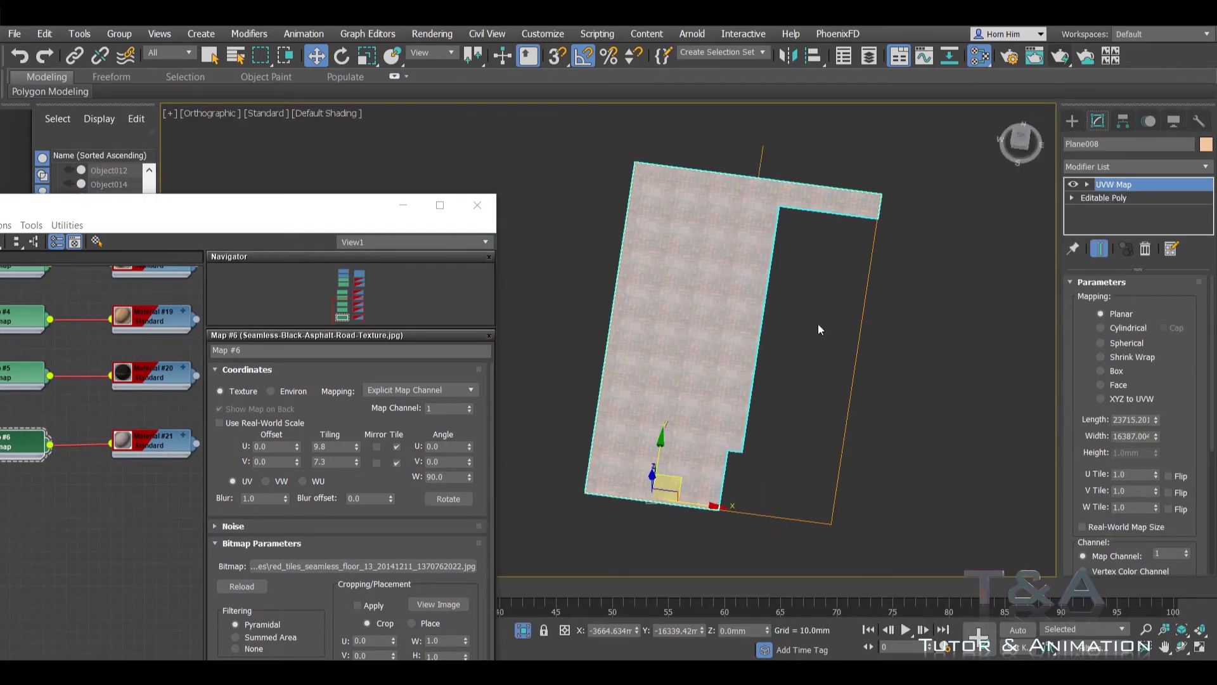
key("t")
Step: Lower Map #6's V tiling to 6.1 and orbit back to an angled floor view
scroll(795, 317, "up", 5)
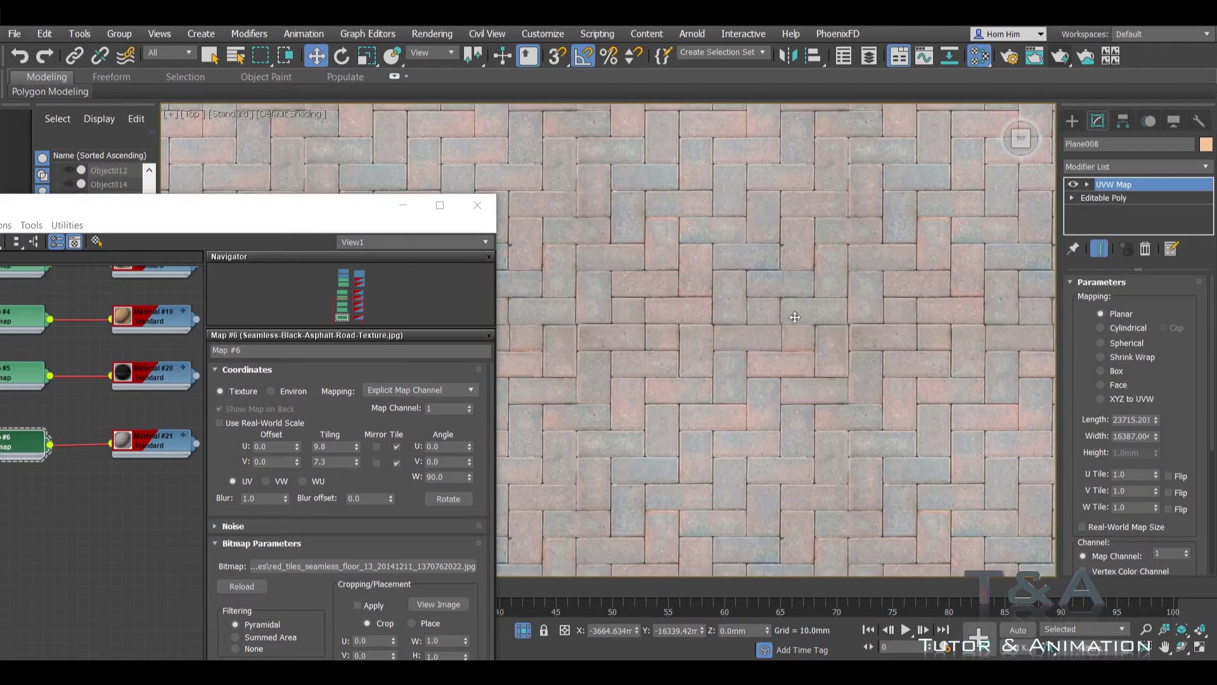
left_click_drag(357, 465, 362, 480)
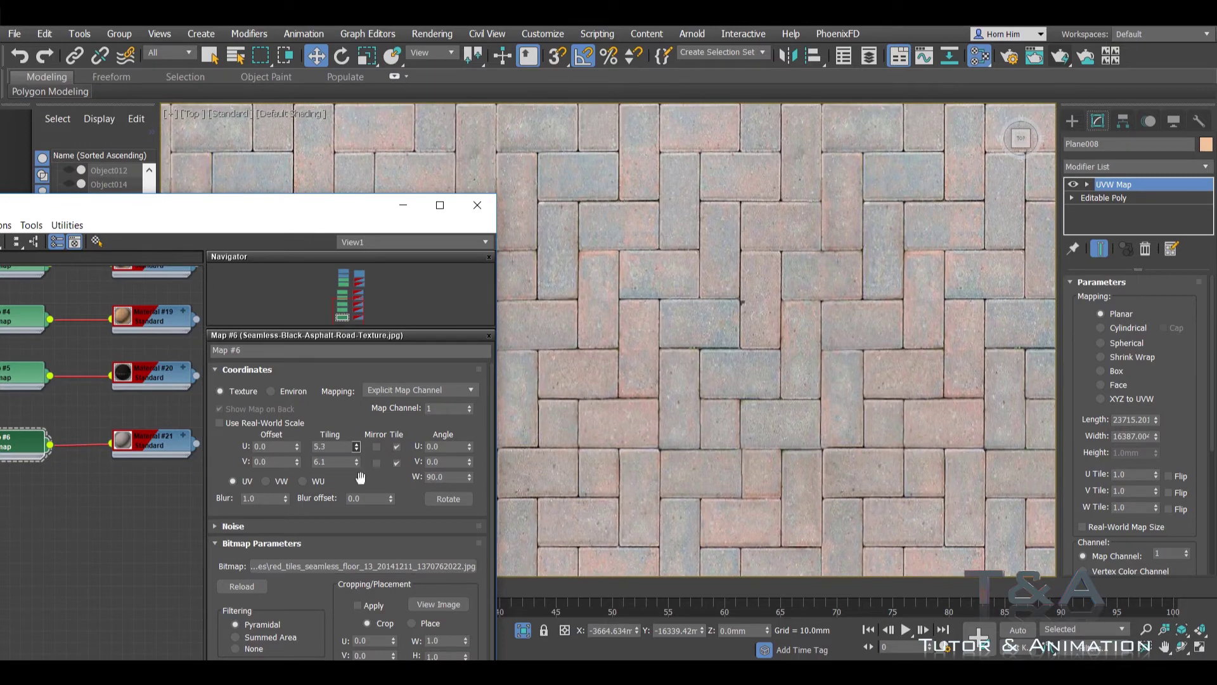
scroll(773, 336, "down", 5)
middle_click_drag(774, 336, 808, 293, "alt")
right_click(809, 292)
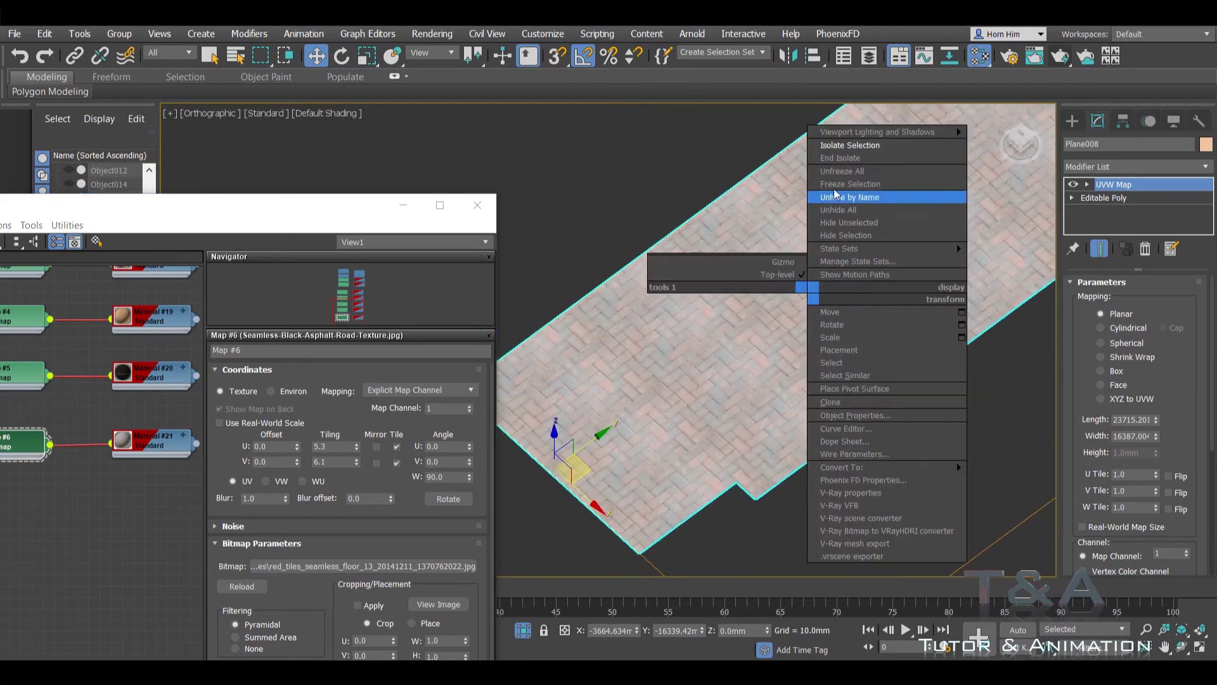
Step: End isolation and orbit in toward the steps and brick floor
left_click(840, 158)
scroll(752, 442, "up", 4)
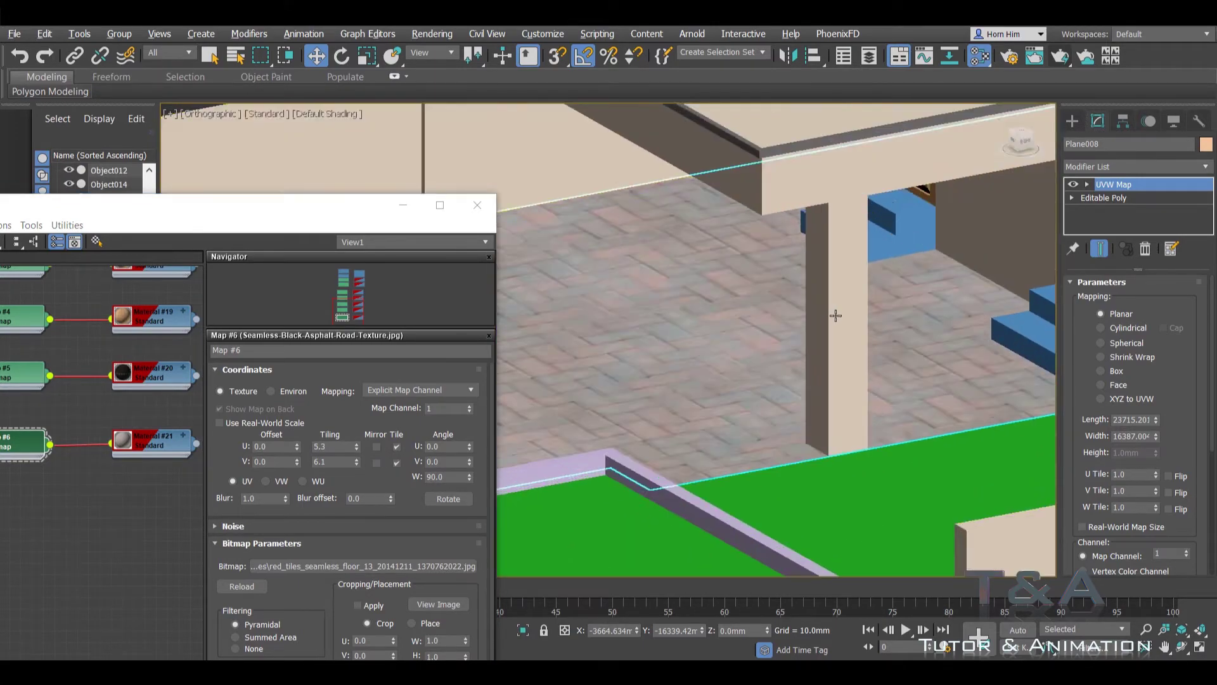
scroll(837, 312, "up", 3)
middle_click_drag(891, 342, 792, 304)
scroll(861, 335, "up", 3)
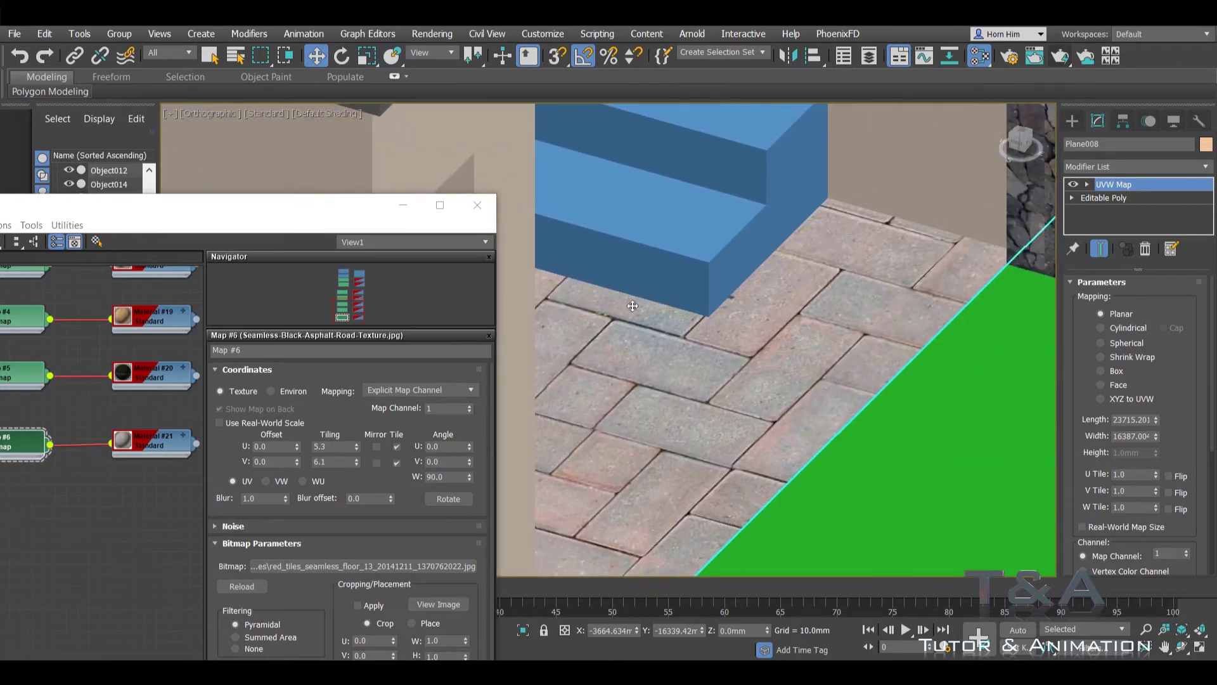
Step: Raise Map #6 tiling to U 10.0 and V 11.6 for smaller bricks
left_click_drag(355, 446, 356, 429)
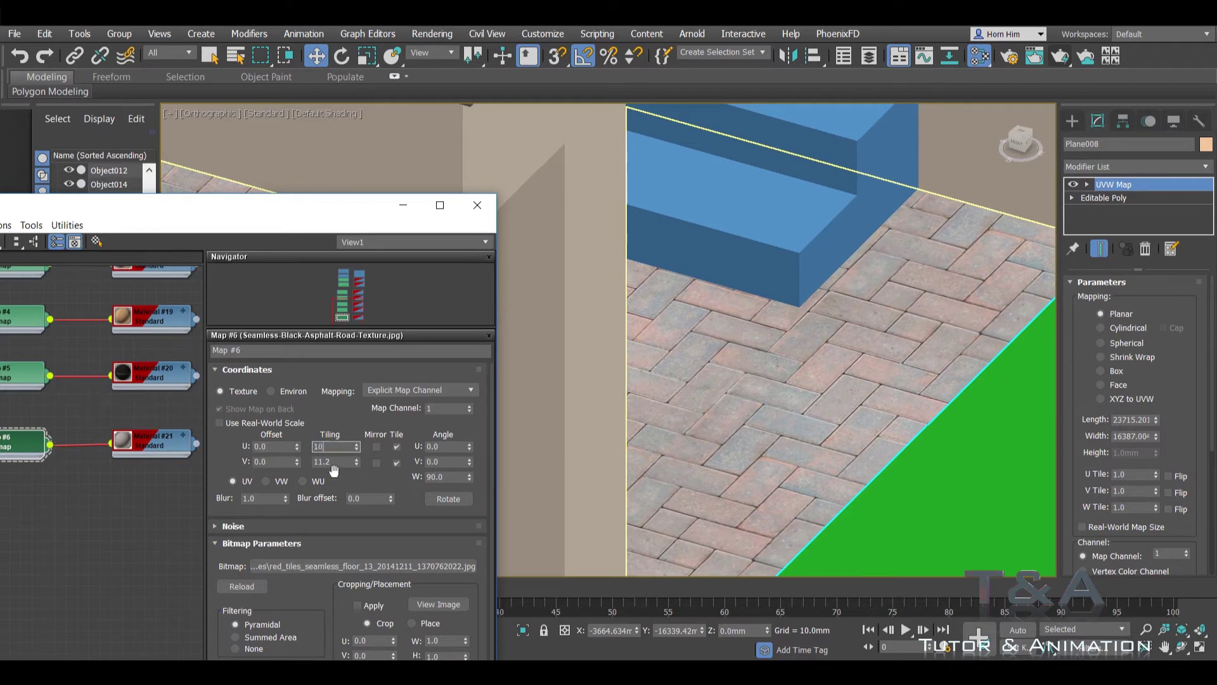
left_click_drag(356, 462, 356, 458)
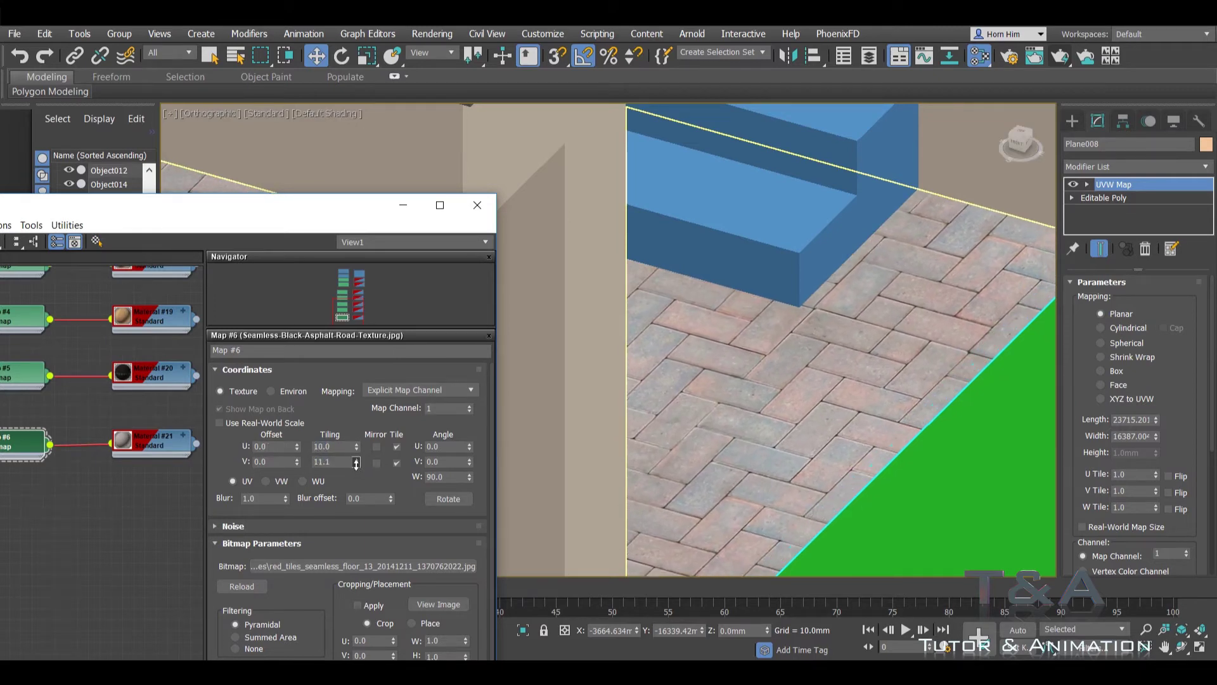
scroll(830, 415, "down", 5)
scroll(830, 415, "down", 5)
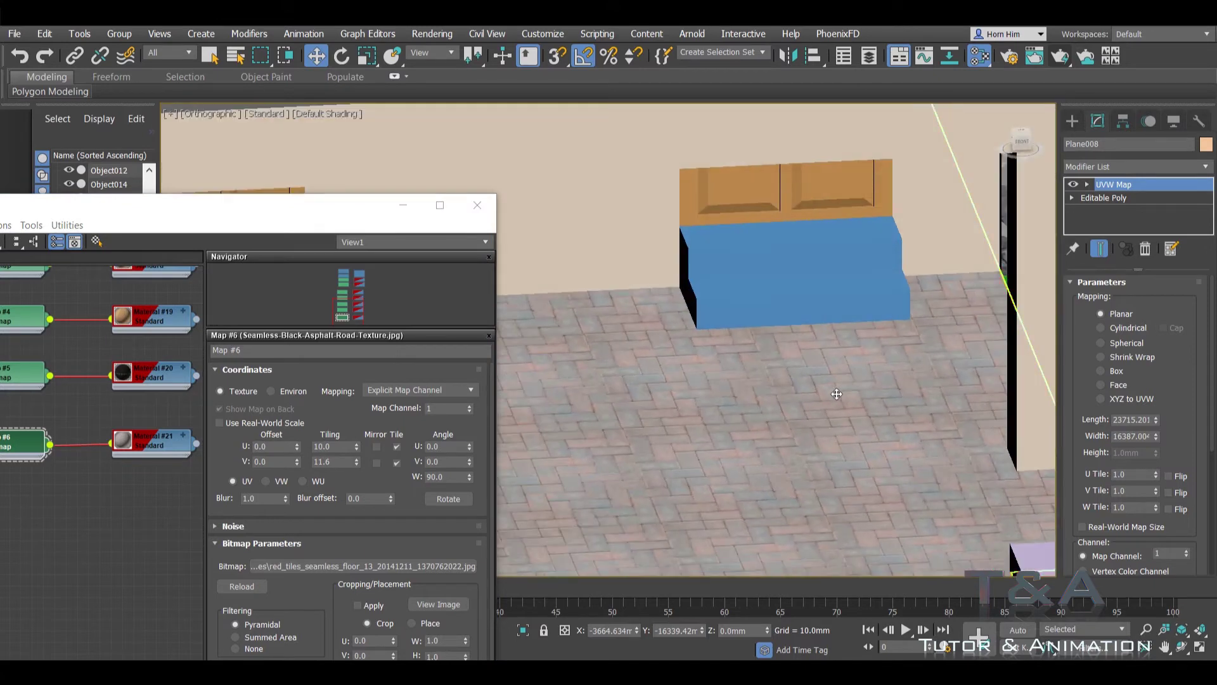
mouse_move(859, 400)
middle_mouse_down()
mouse_move(821, 347)
mouse_move(537, 253)
middle_mouse_up()
scroll(537, 253, "up", 3)
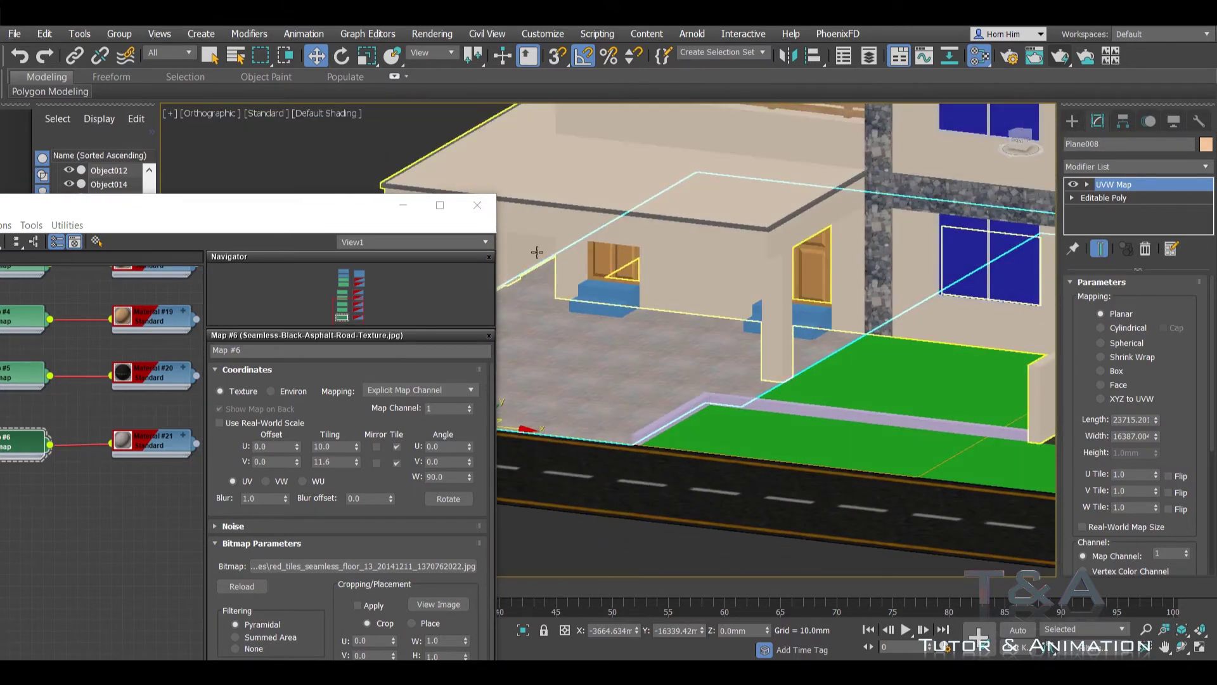
Step: Close the material editor, view the whole building from above, and reopen the editor
left_click(484, 215)
scroll(772, 353, "down", 5)
mouse_move(771, 353)
middle_mouse_down()
mouse_move(769, 315)
mouse_move(658, 274)
middle_mouse_up()
scroll(769, 315, "down", 4)
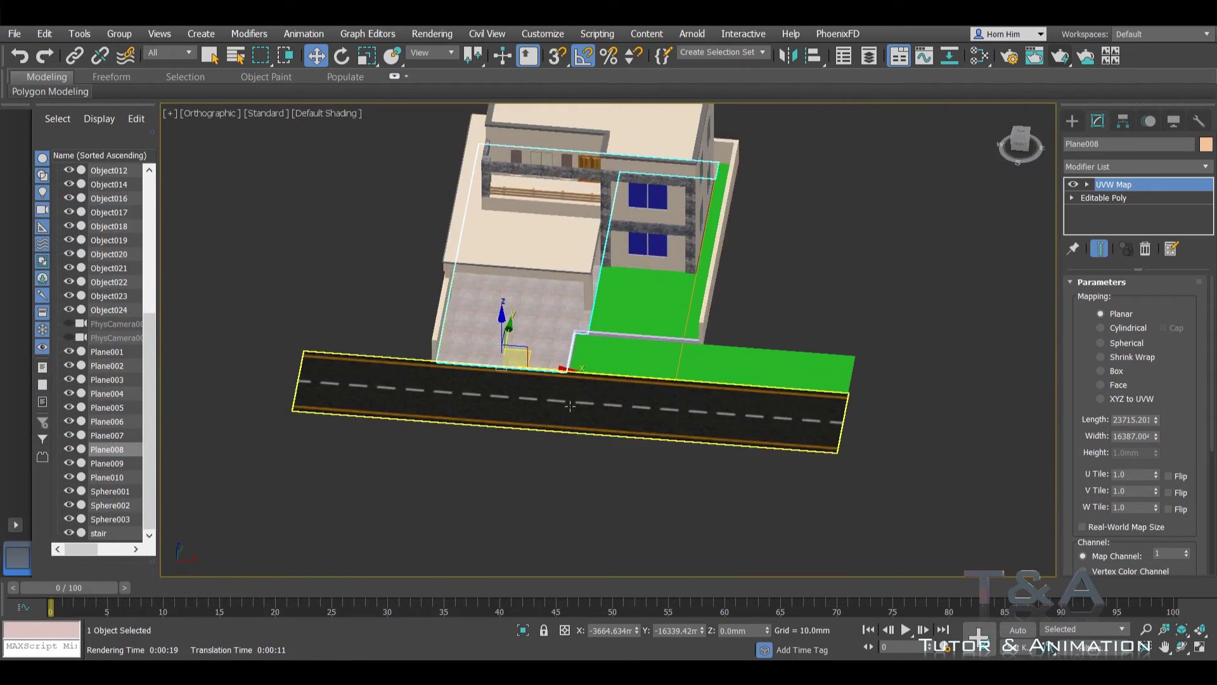
left_click(979, 56)
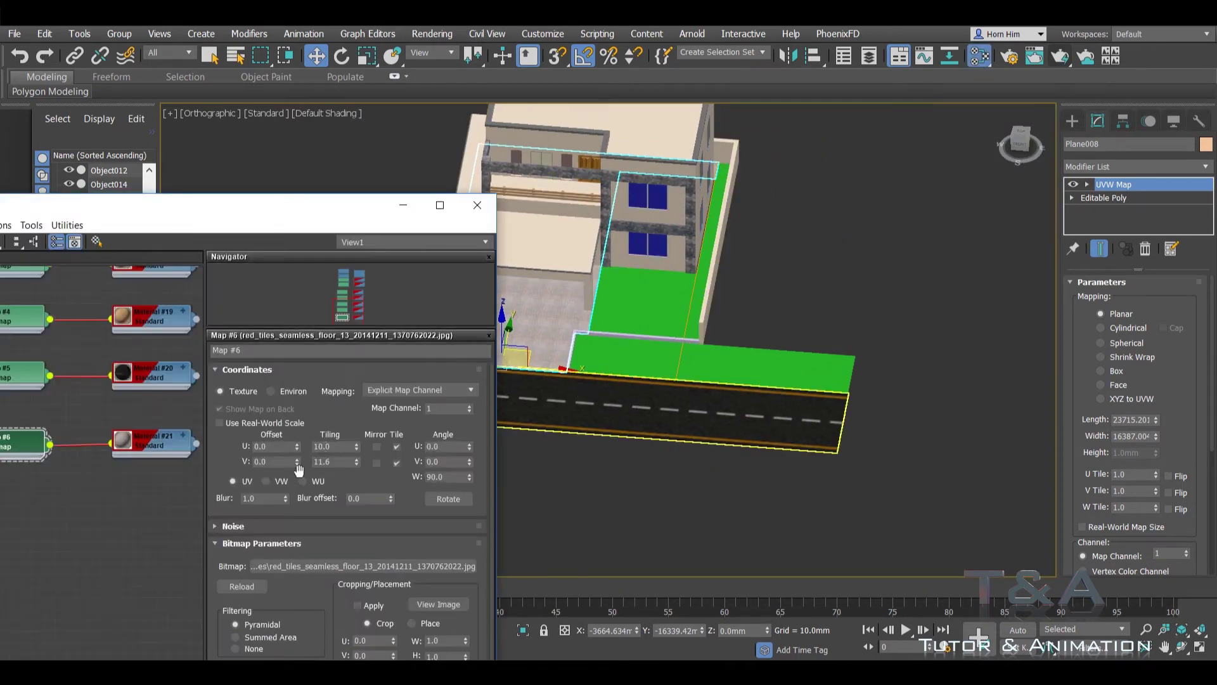
Step: Copy the Map #6/Material #21 pair as Material #22 and apply it to both lawn planes
left_click_drag(92, 440, 151, 507, "shift")
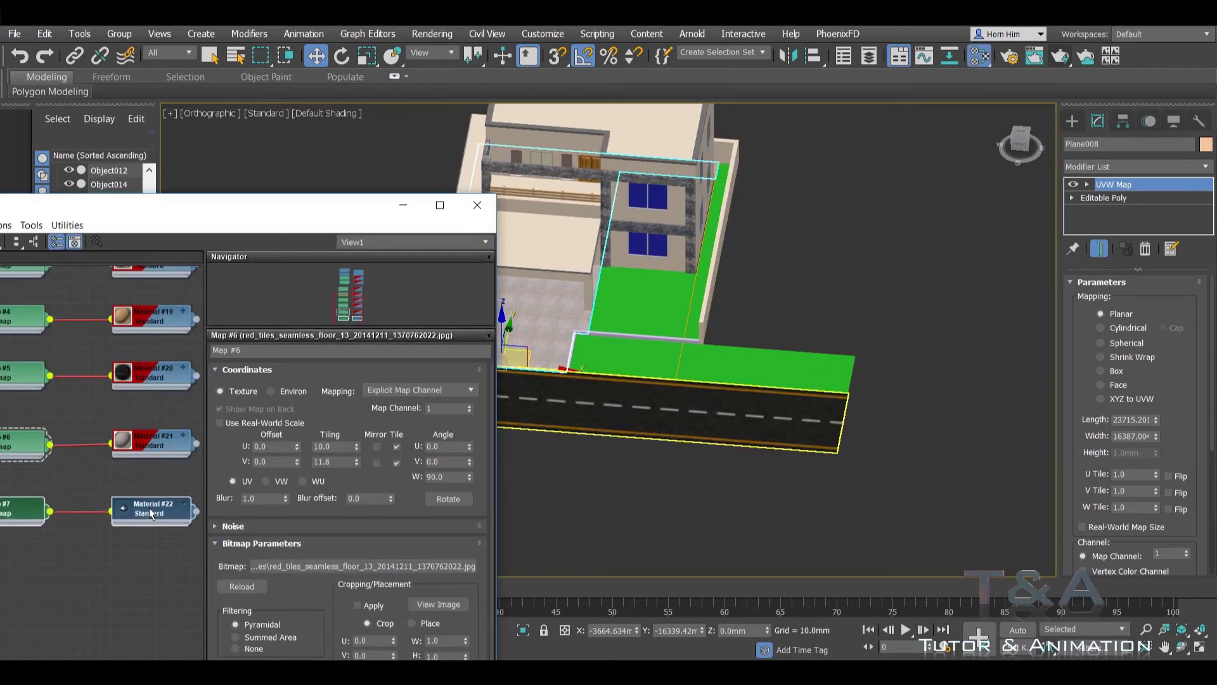
double_click(160, 515)
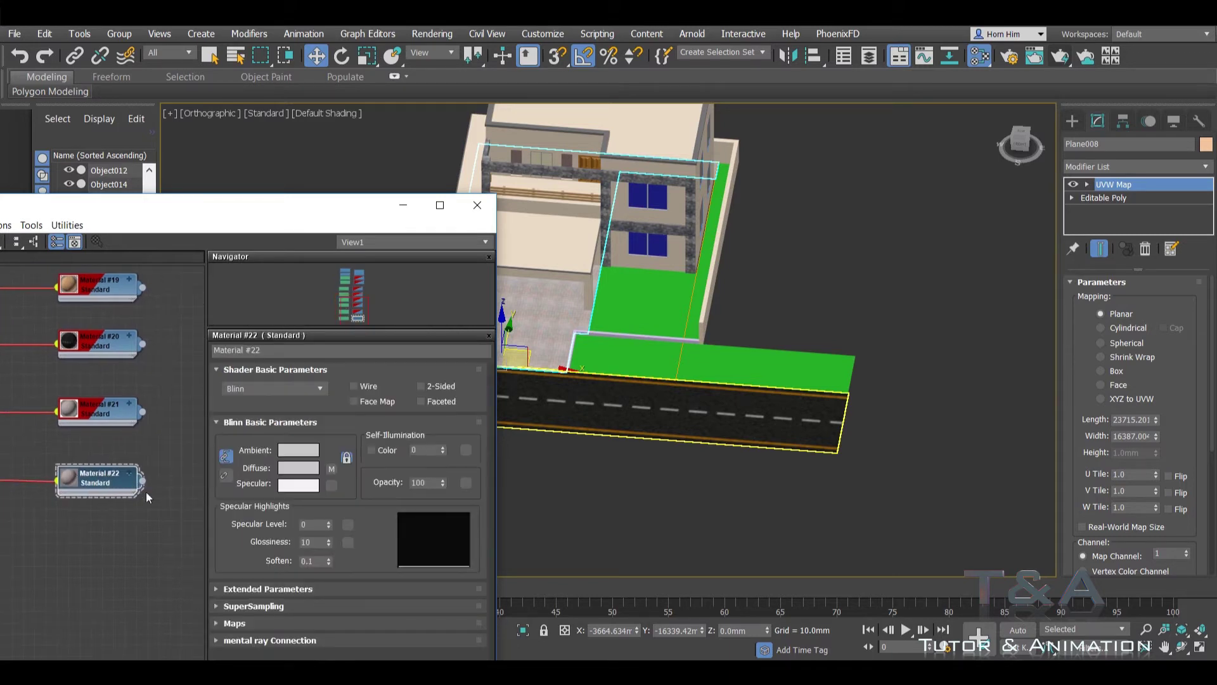
scroll(146, 492, "up", 2)
left_click_drag(659, 309, 659, 309)
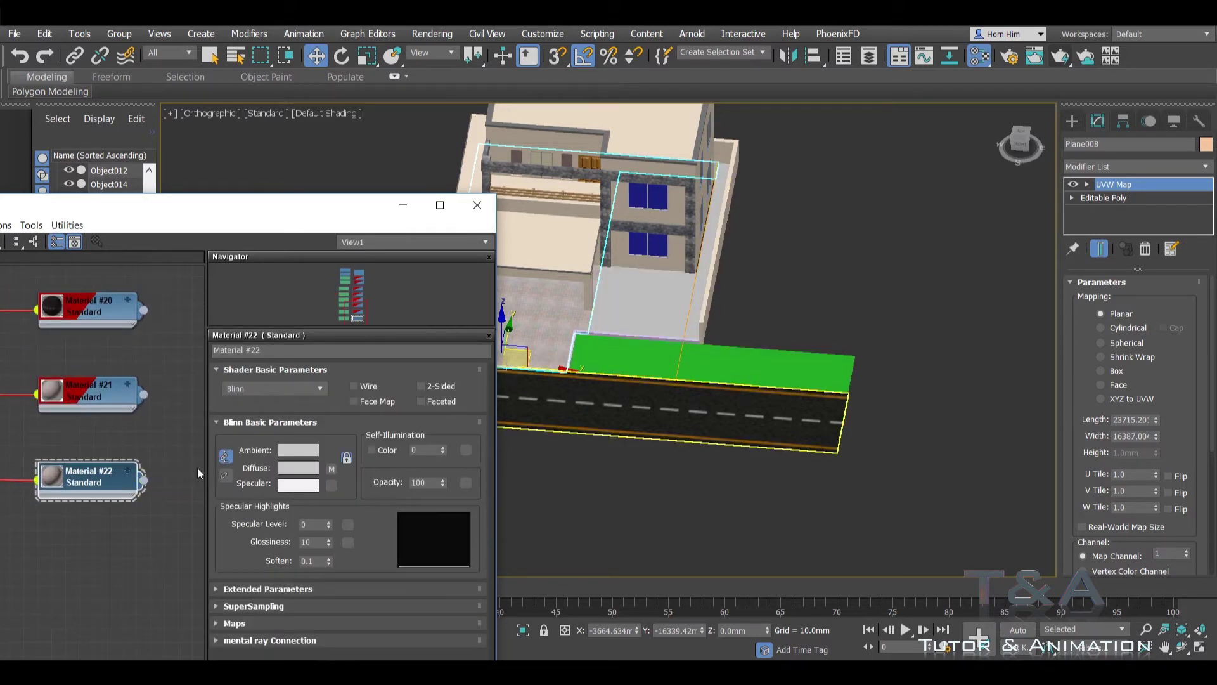
left_click_drag(659, 412, 728, 361)
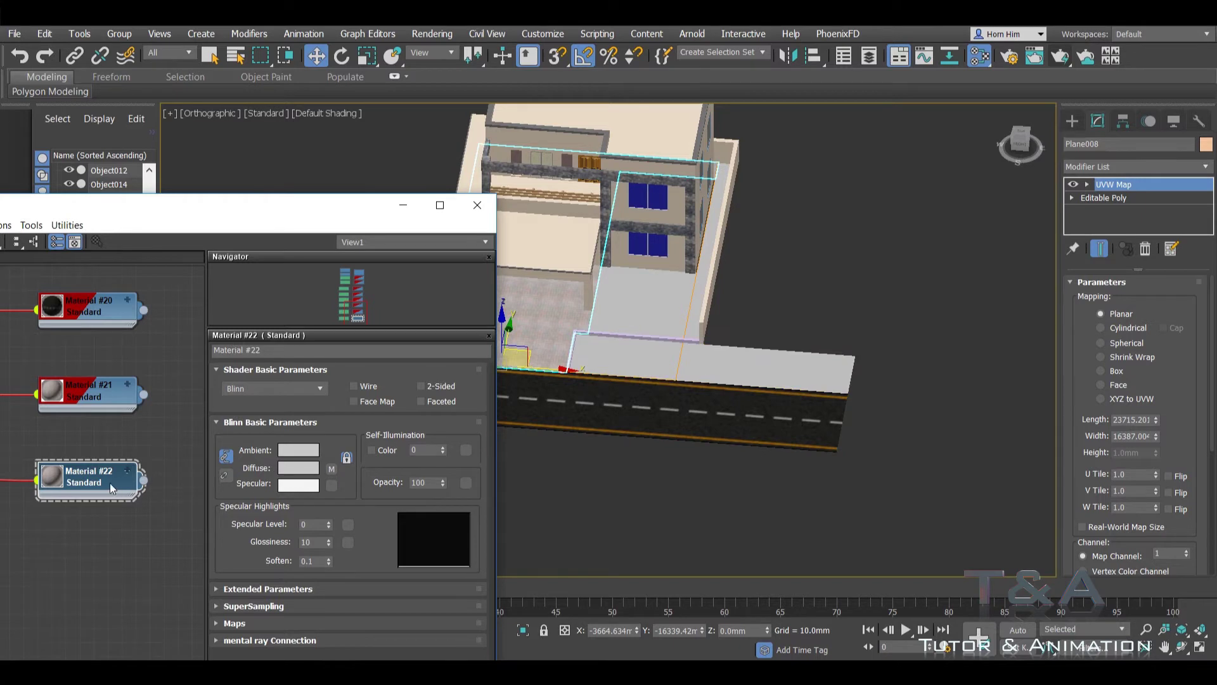
Step: Reset Map #7 tiling to 1.0 by 1.0 and load the grass image 544484.jpg
middle_click_drag(76, 488, 172, 435)
double_click(49, 422)
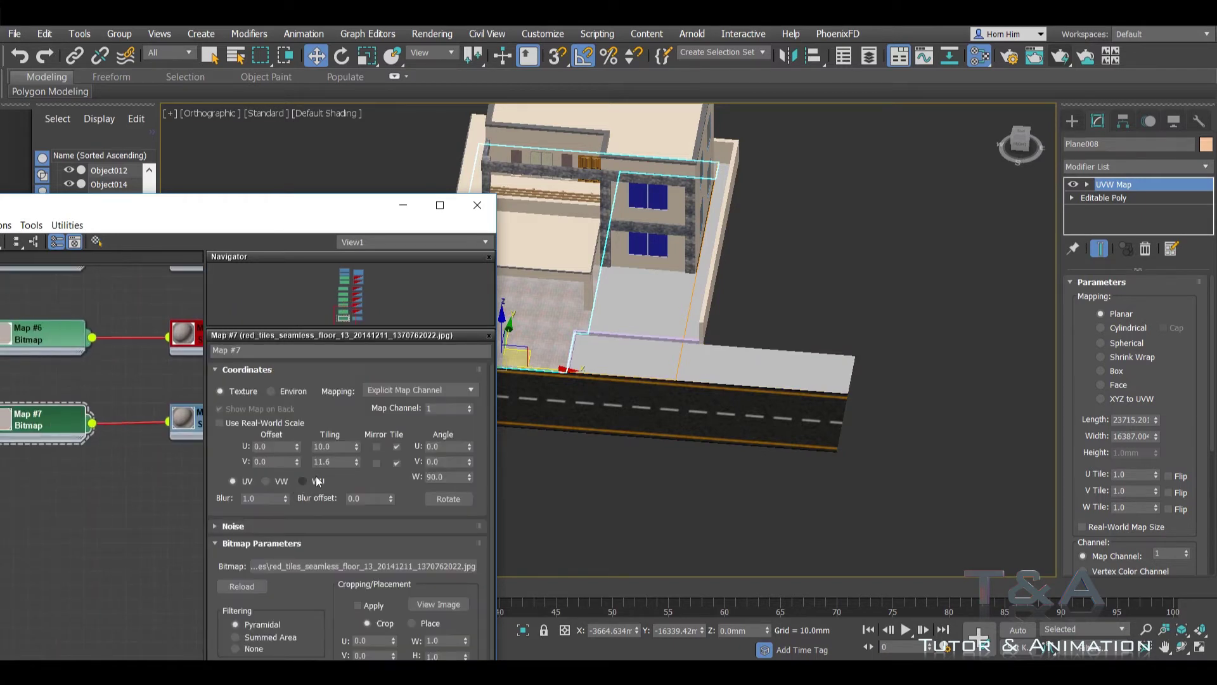
scroll(339, 451, "down", 1)
type("1")
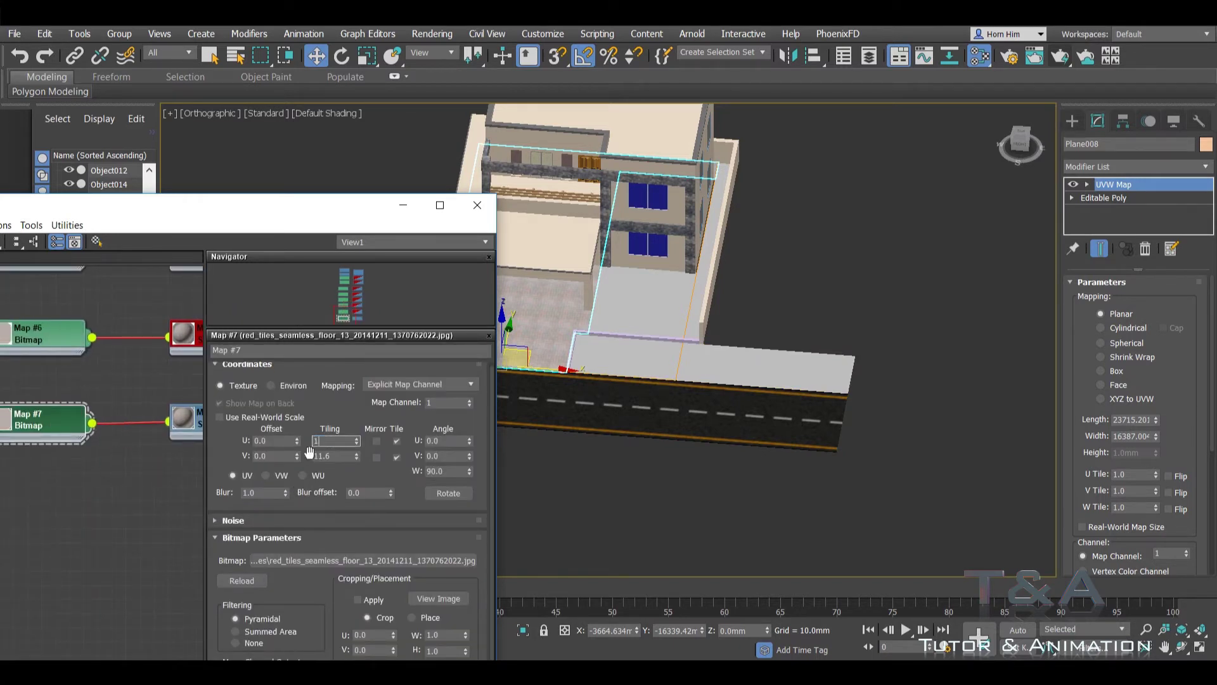
key("Tab")
type("1")
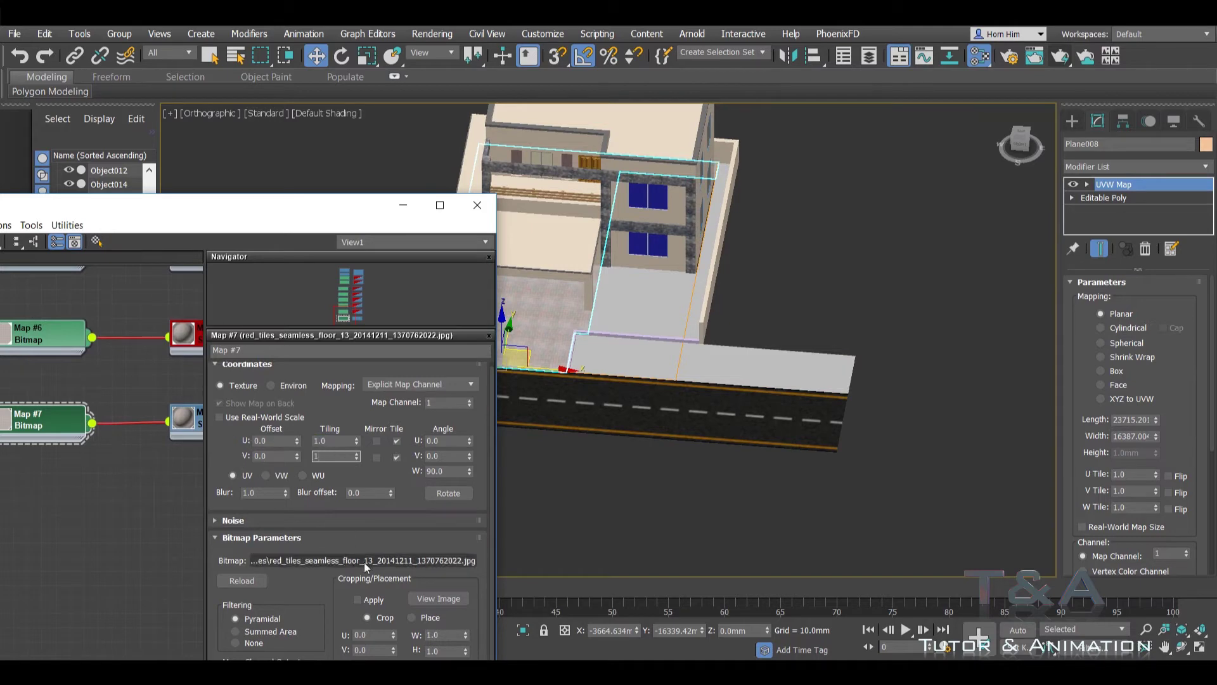
left_click(364, 560)
left_click(457, 284)
double_click(457, 284)
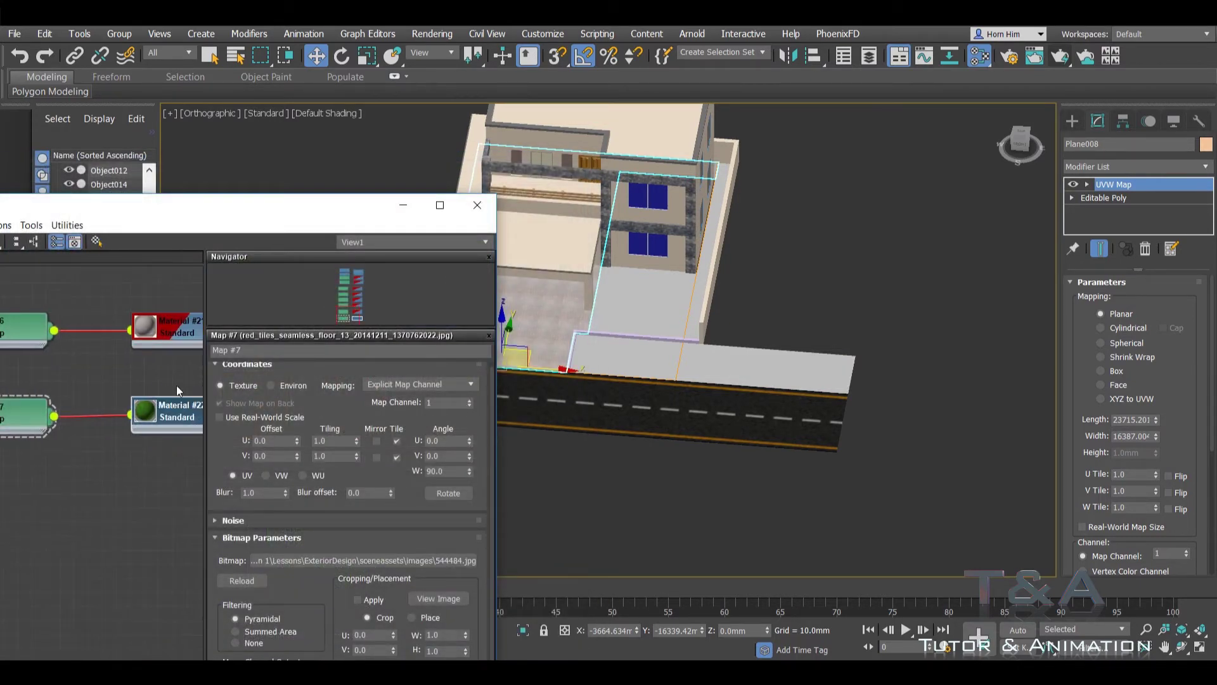
left_click_drag(96, 213, 217, 224)
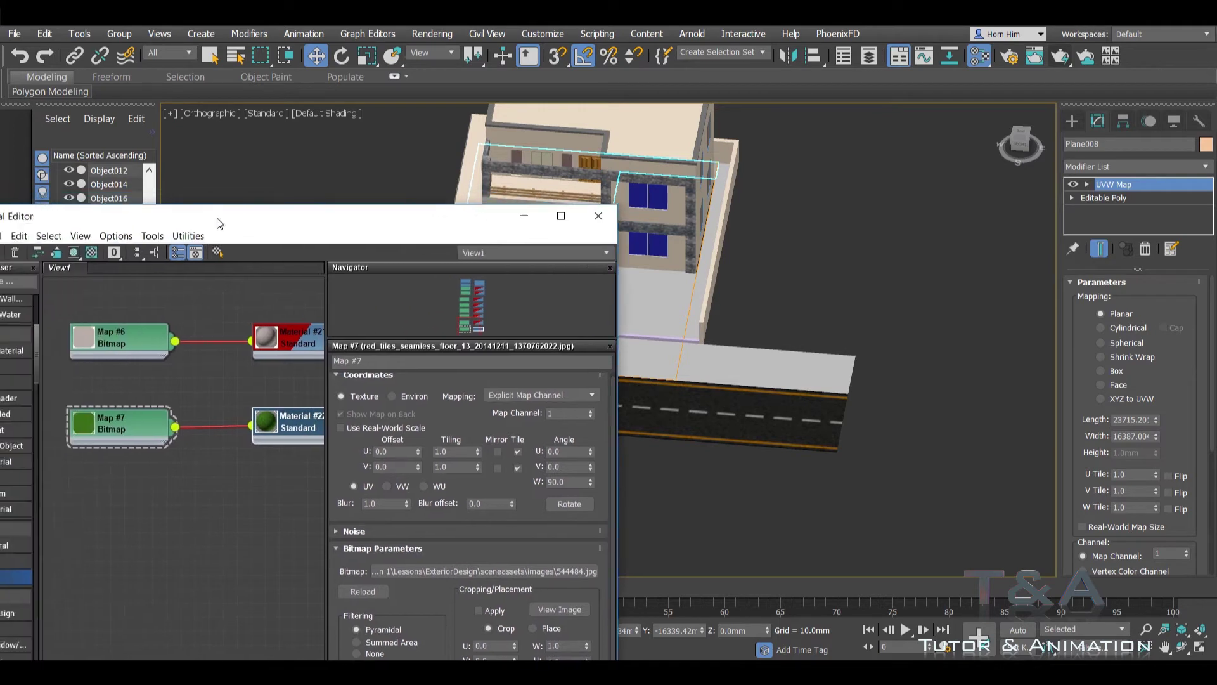
Step: Show the grass texture in the viewport and add a UVW Map modifier to the front lawn
left_click(75, 253)
left_click(759, 349)
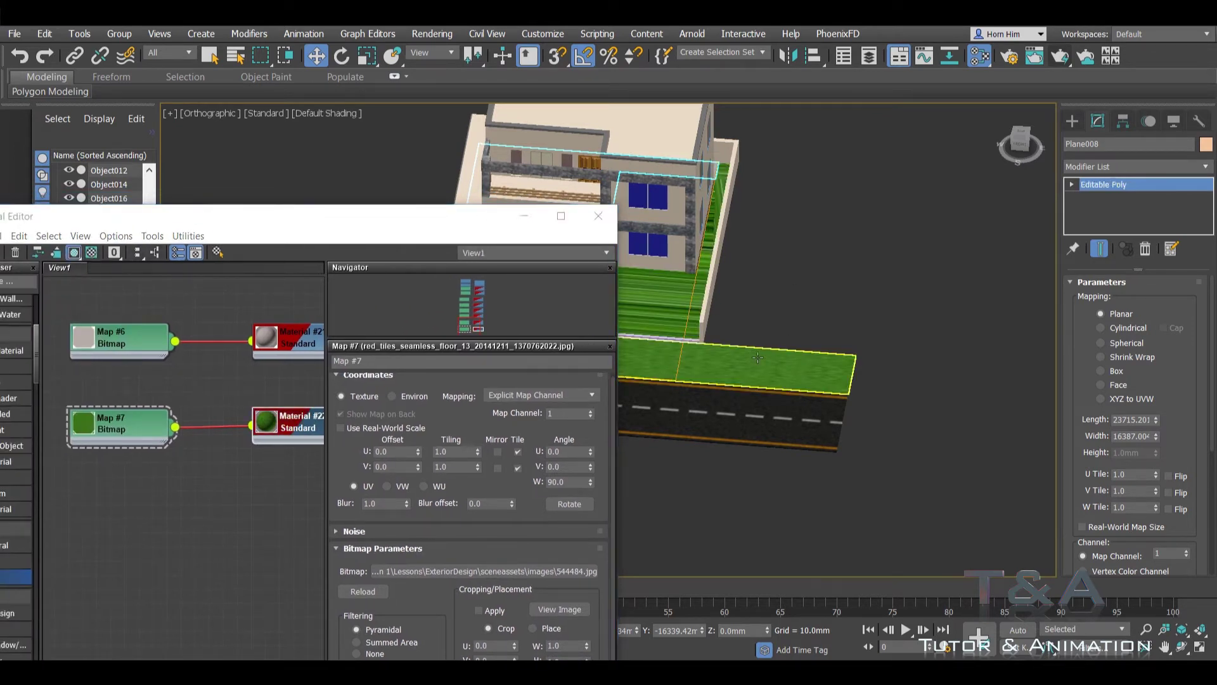
left_click(1139, 166)
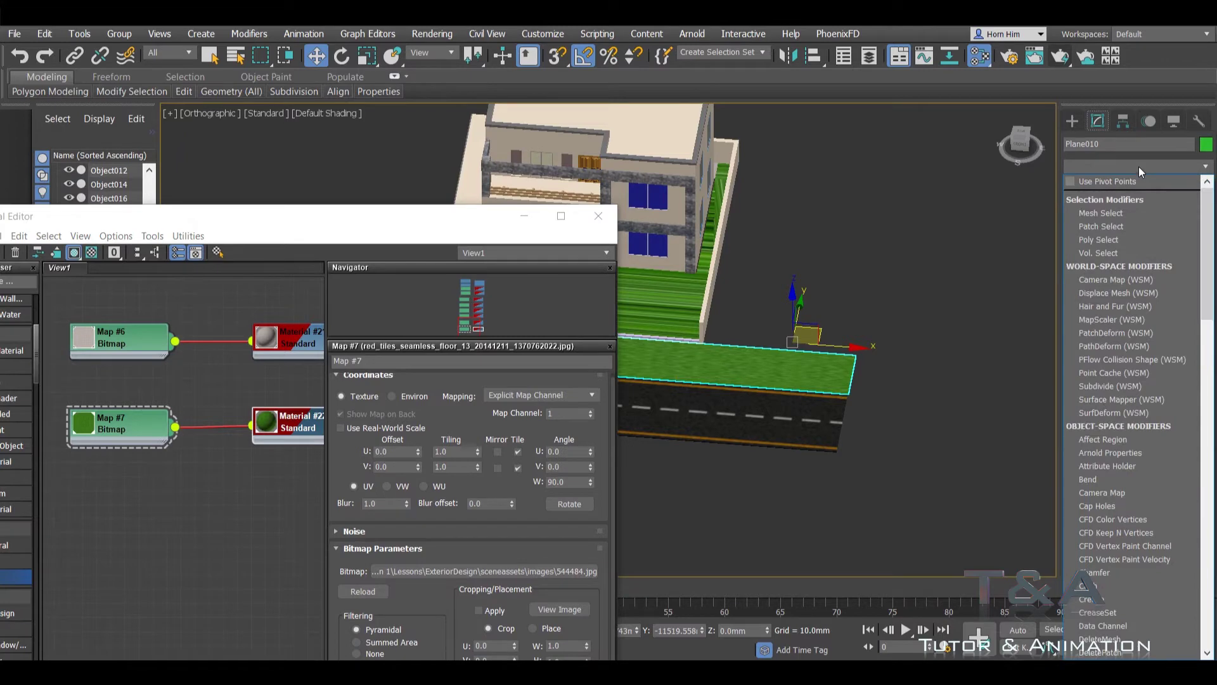
key("u")
left_click(1108, 501)
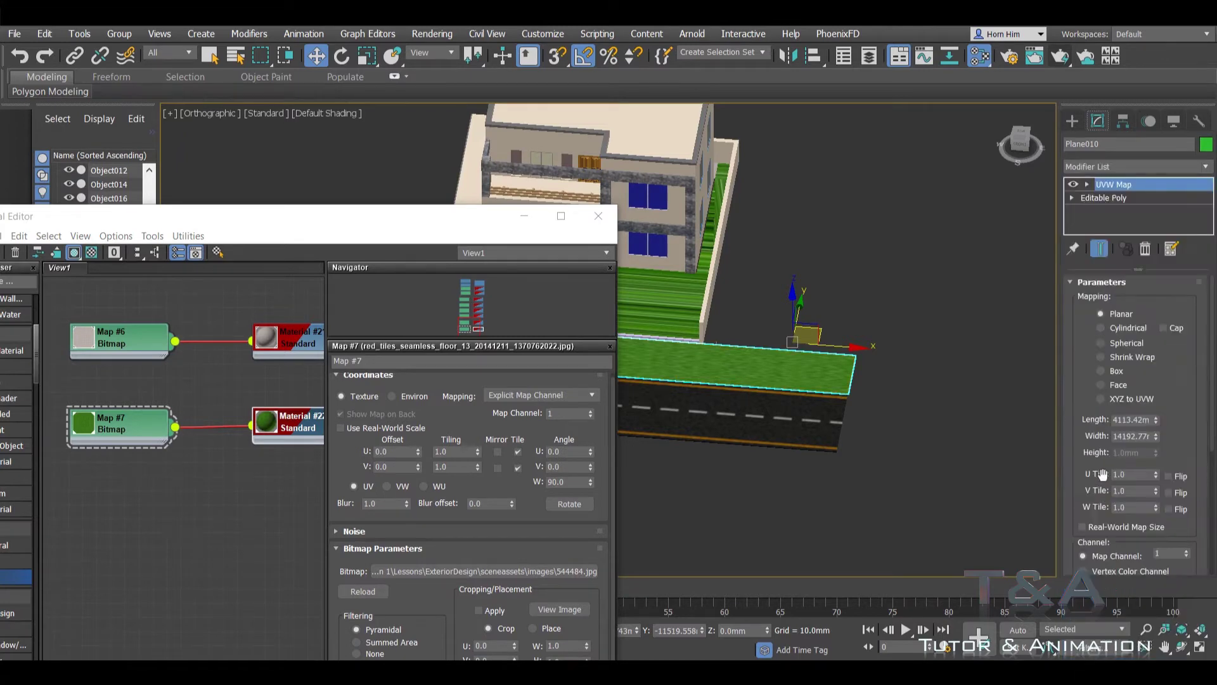
Step: Add a UVW Map modifier to the side lawn strip, Object023
left_click(598, 215)
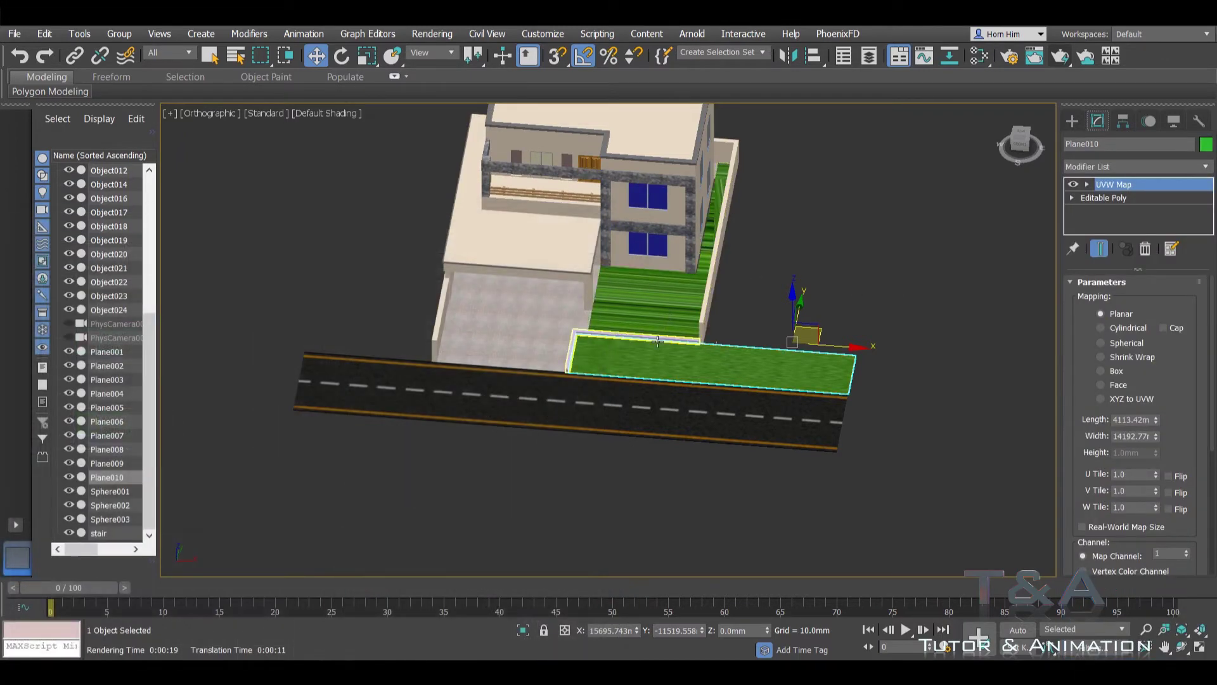
scroll(657, 348, "up", 5)
scroll(722, 338, "down", 3)
middle_click_drag(722, 338, 634, 305, "alt")
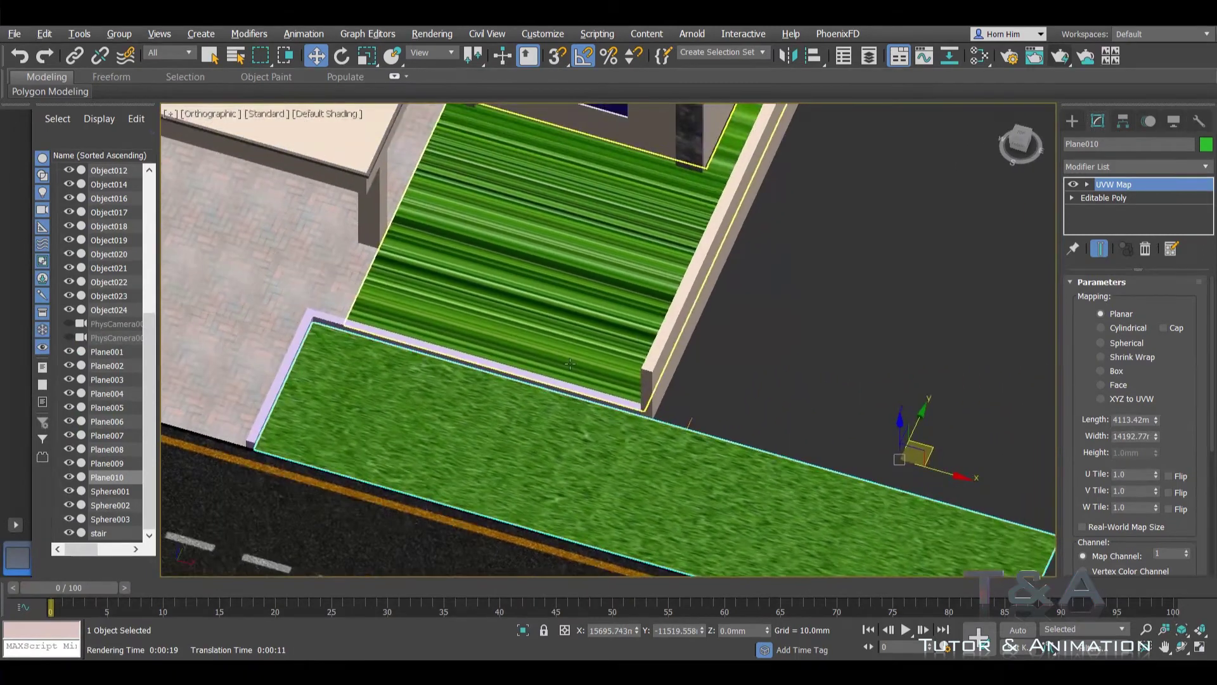
left_click(558, 286)
left_click(1148, 166)
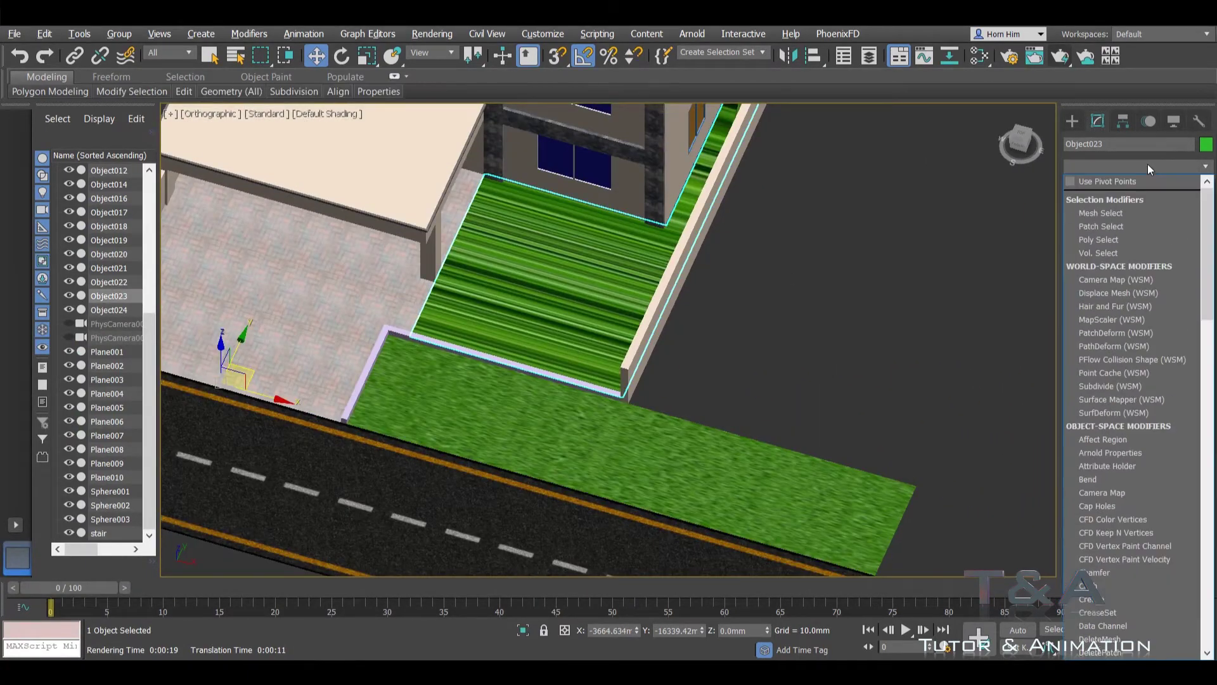
key("u")
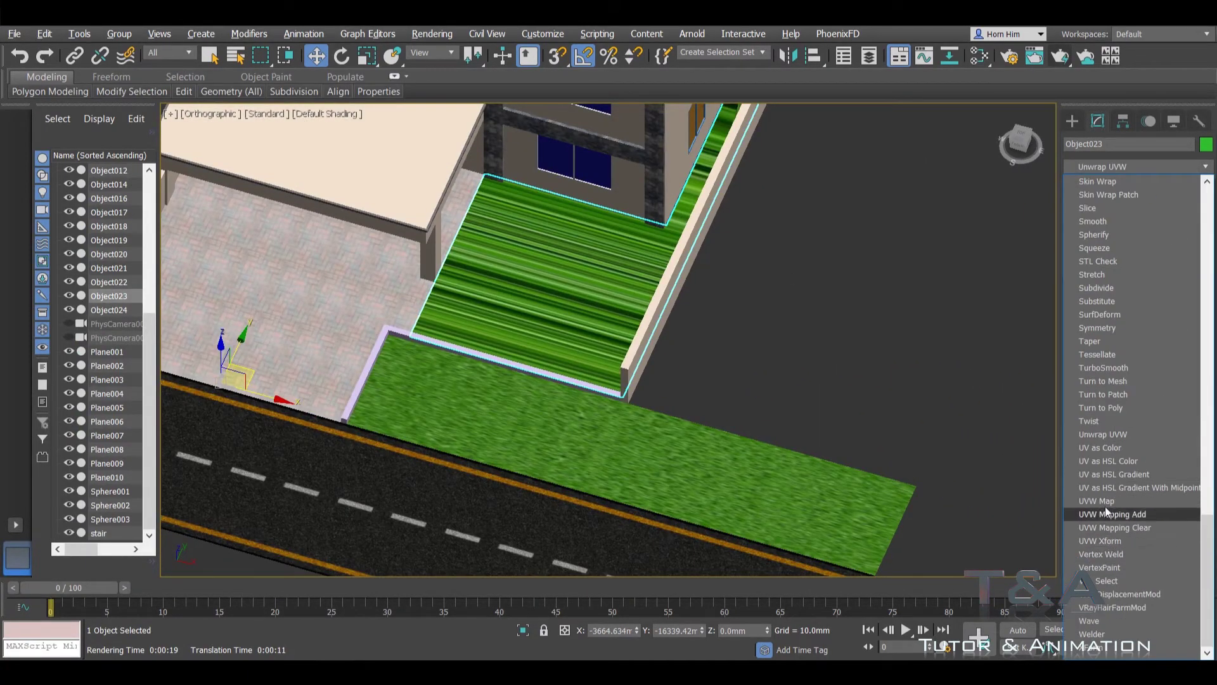
left_click(1104, 501)
Step: Orbit to view the building with the road running horizontally, and reopen the material editor
scroll(642, 331, "up", 2)
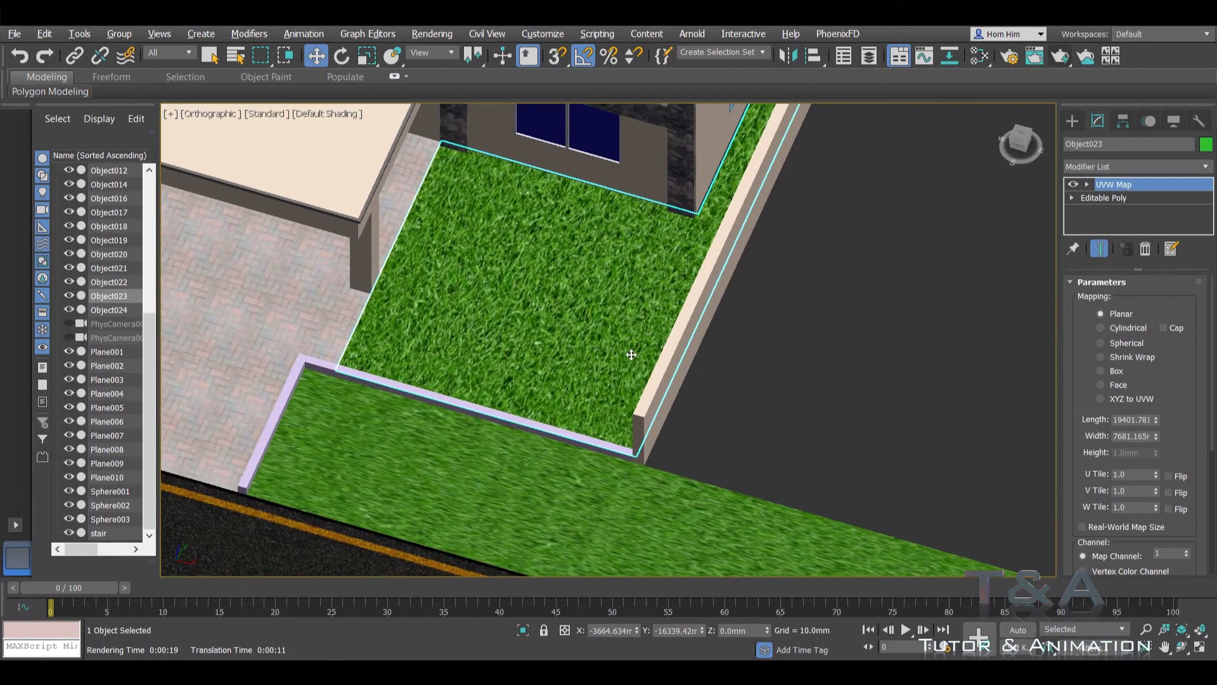
scroll(632, 354, "down", 2)
scroll(632, 355, "down", 2)
middle_click_drag(632, 355, 642, 287, "alt")
scroll(583, 342, "up", 2)
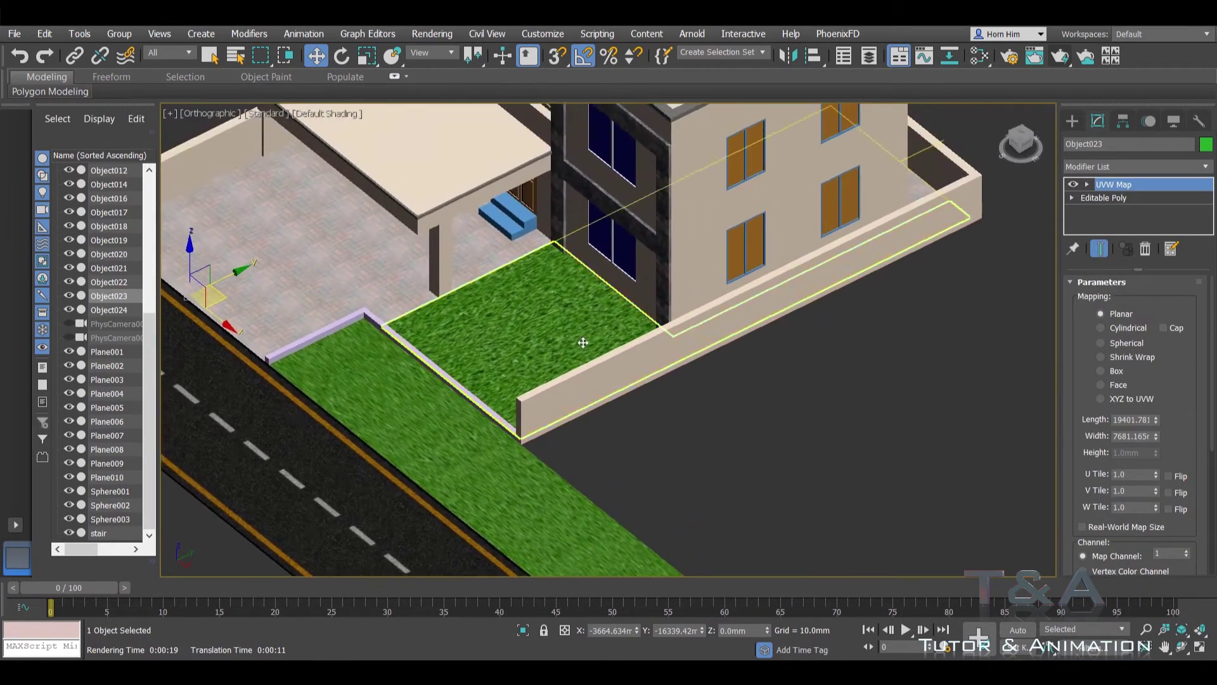
scroll(584, 342, "down", 2)
middle_click_drag(583, 343, 632, 334, "alt")
scroll(631, 335, "up", 2)
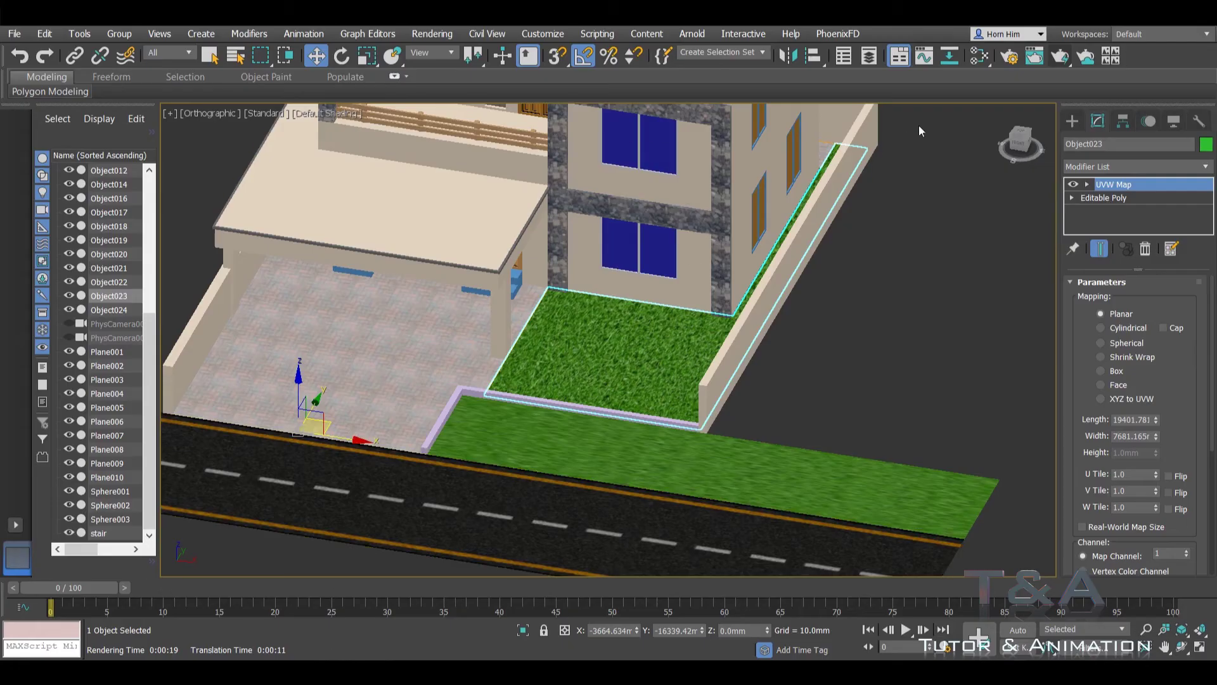
left_click(980, 57)
Step: Set the grass map Map #7 tiling to 2.0 in both U and V
left_click(129, 429)
type("2")
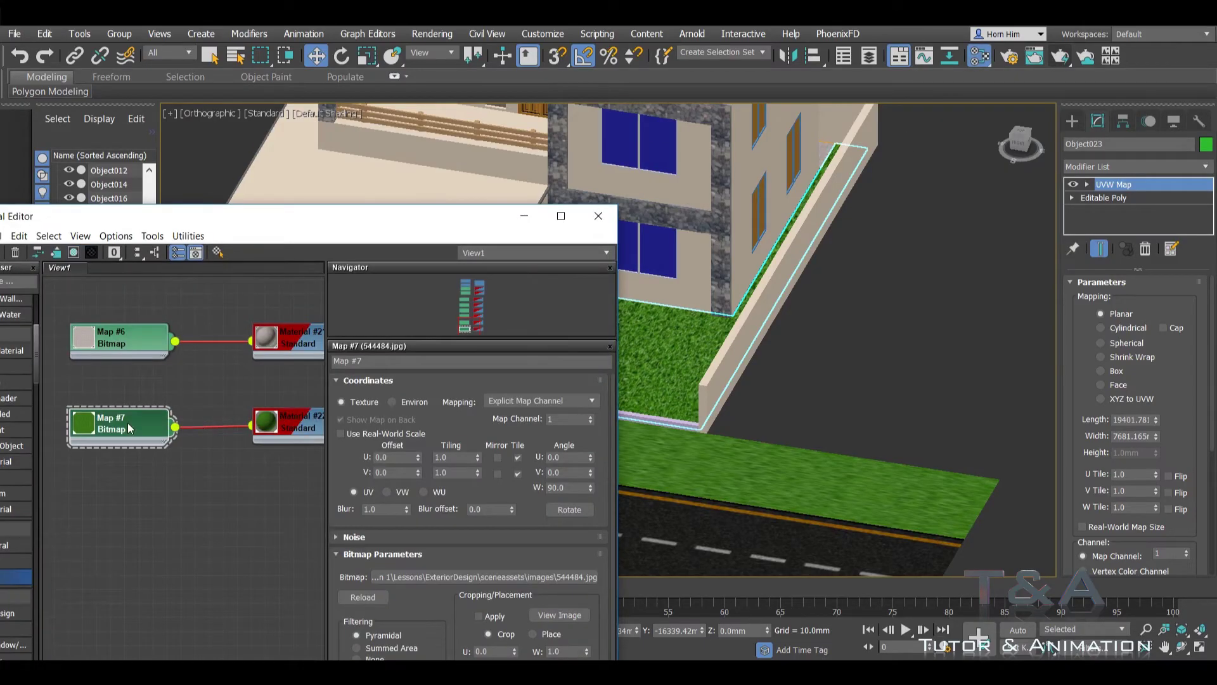
key("Tab")
type("2")
left_click(456, 457)
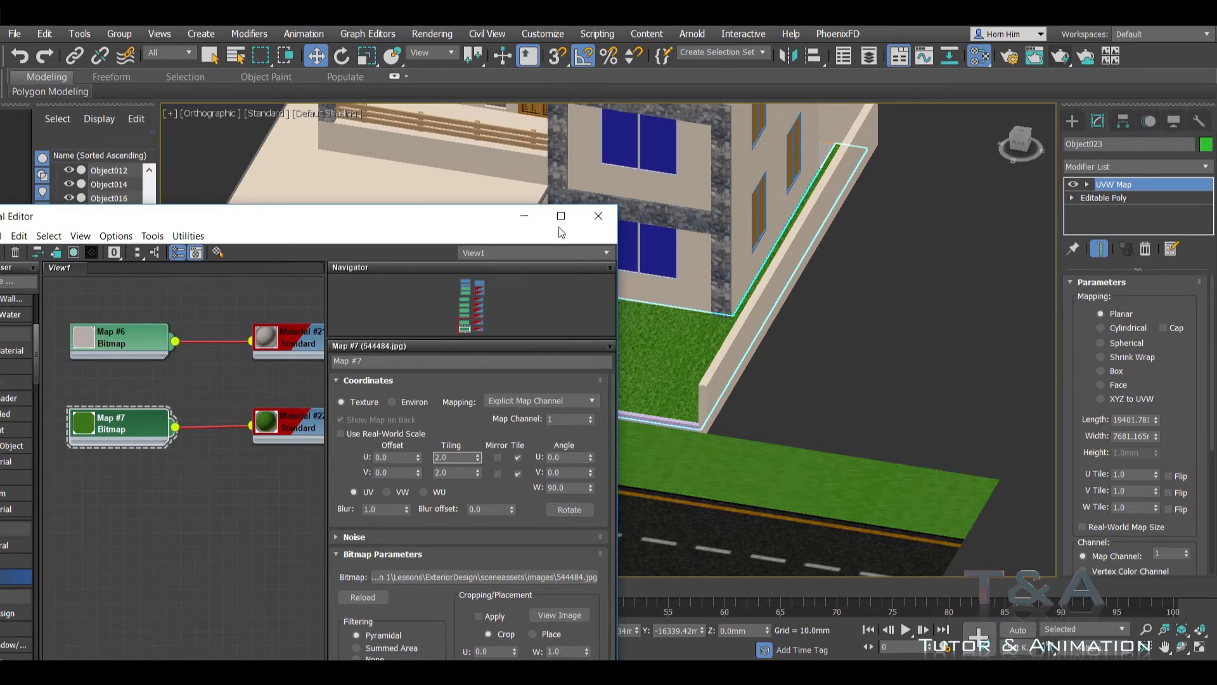
left_click(523, 215)
Step: Shorten Object023's UVW Map length to 11059.01
scroll(512, 445, "up", 5)
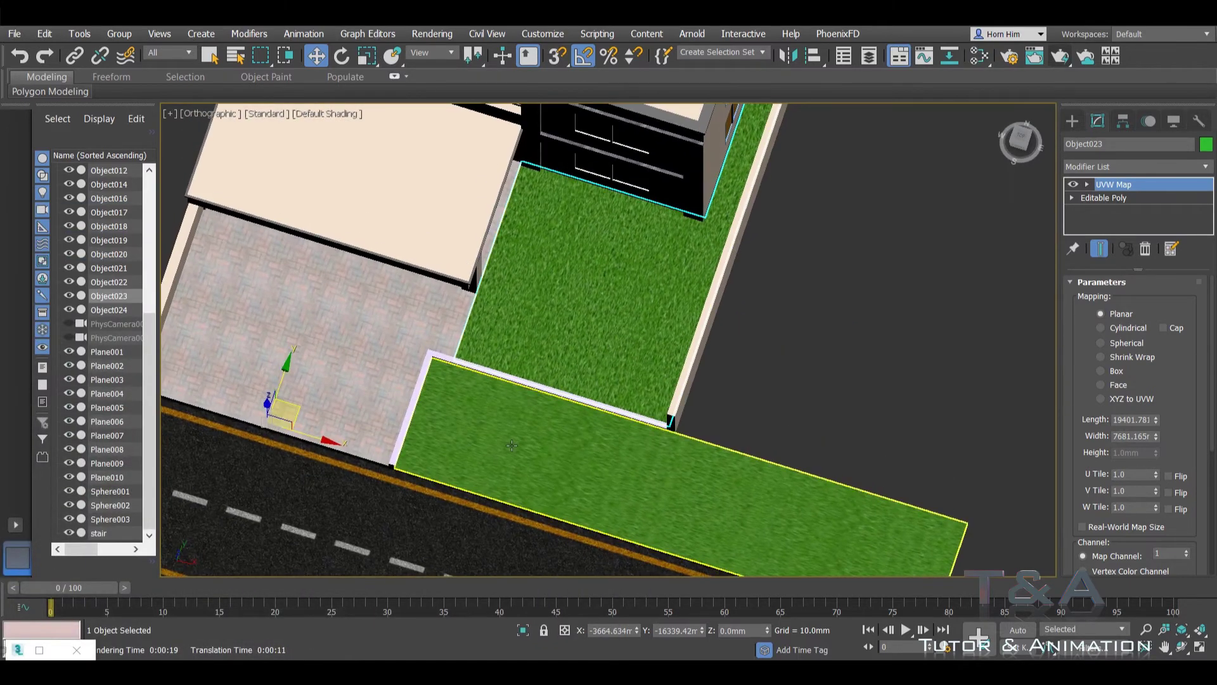
scroll(512, 446, "up", 3)
scroll(514, 437, "down", 3)
middle_click_drag(580, 213, 523, 359)
scroll(555, 346, "up", 3)
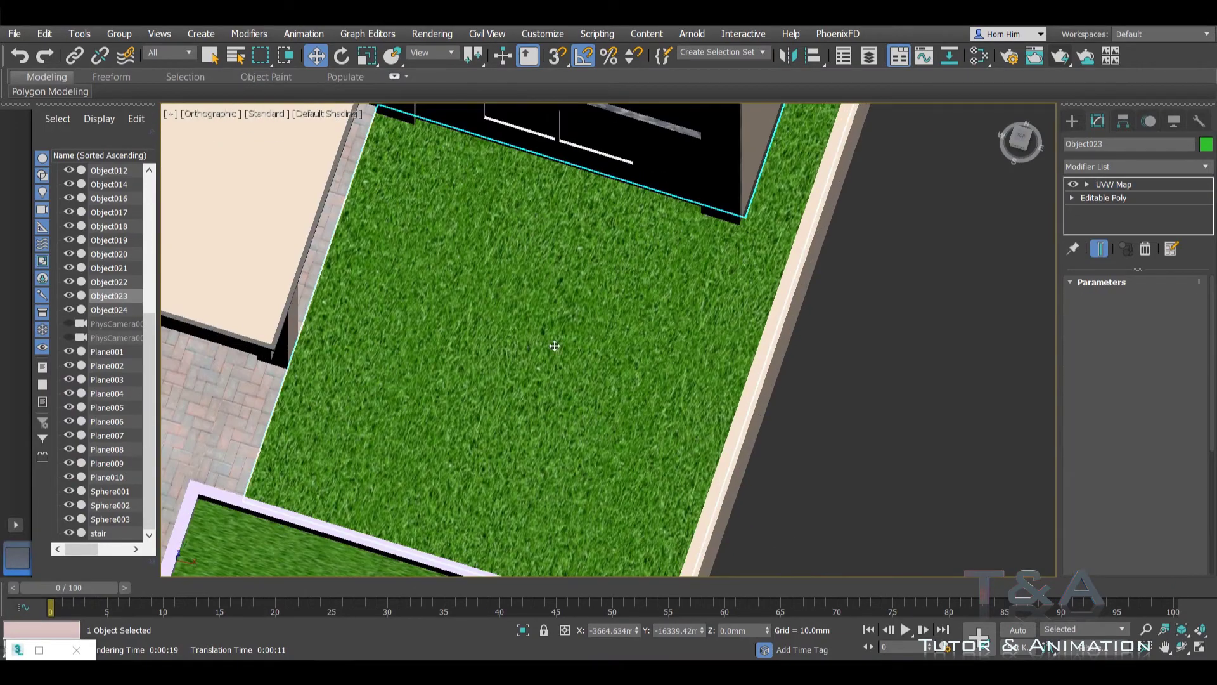
left_click(1113, 183)
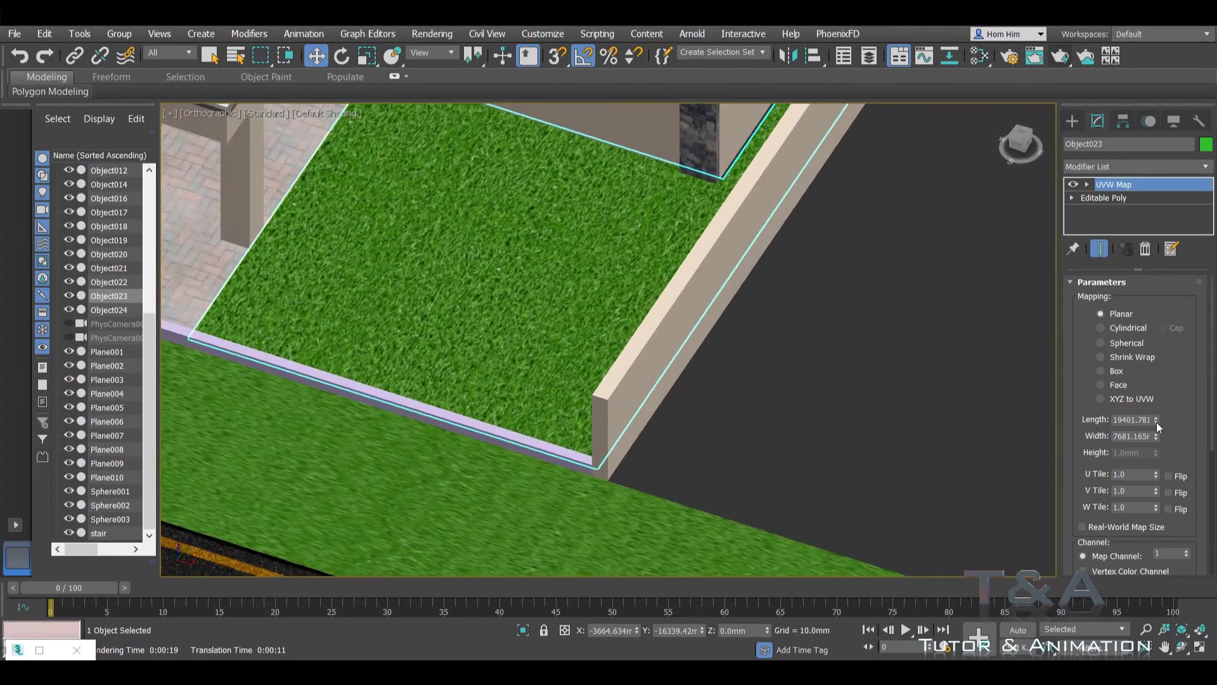
left_click_drag(1156, 420, 1154, 448)
Step: Add the lower grass plane to the selection and bring up its viewport menu
middle_click_drag(773, 475, 779, 369)
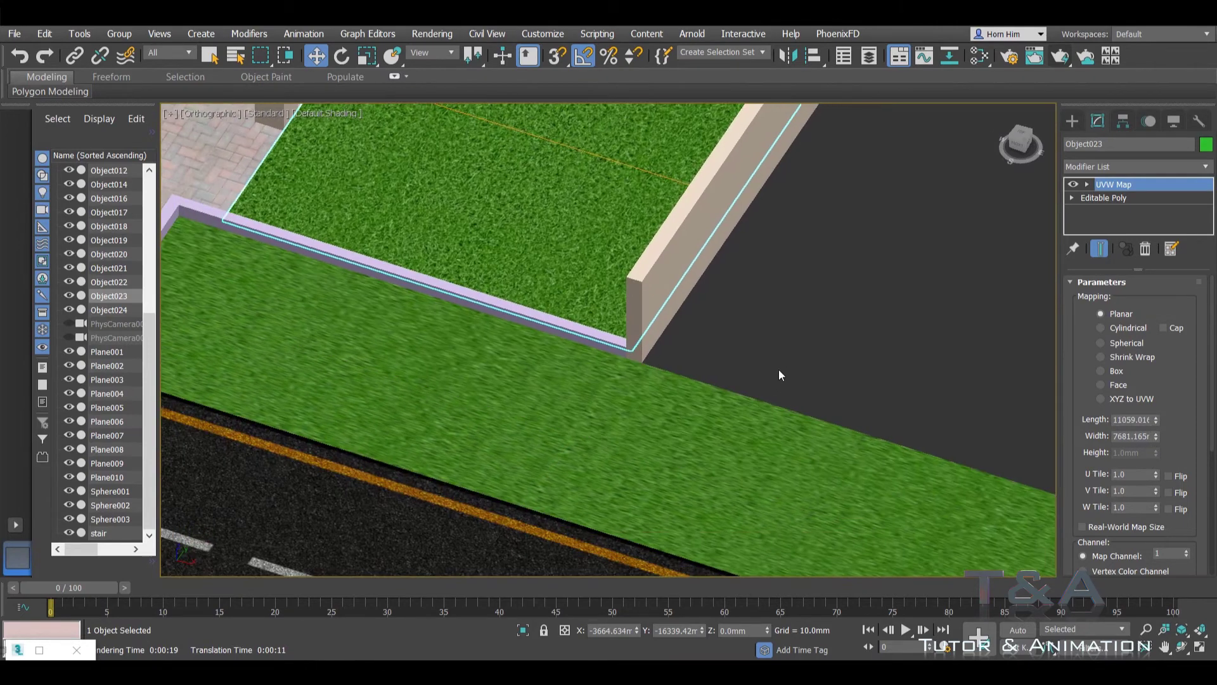
left_click(780, 381, "ctrl")
right_click(635, 392)
Step: Isolate both grass planes and frame them in Top view
left_click(517, 256)
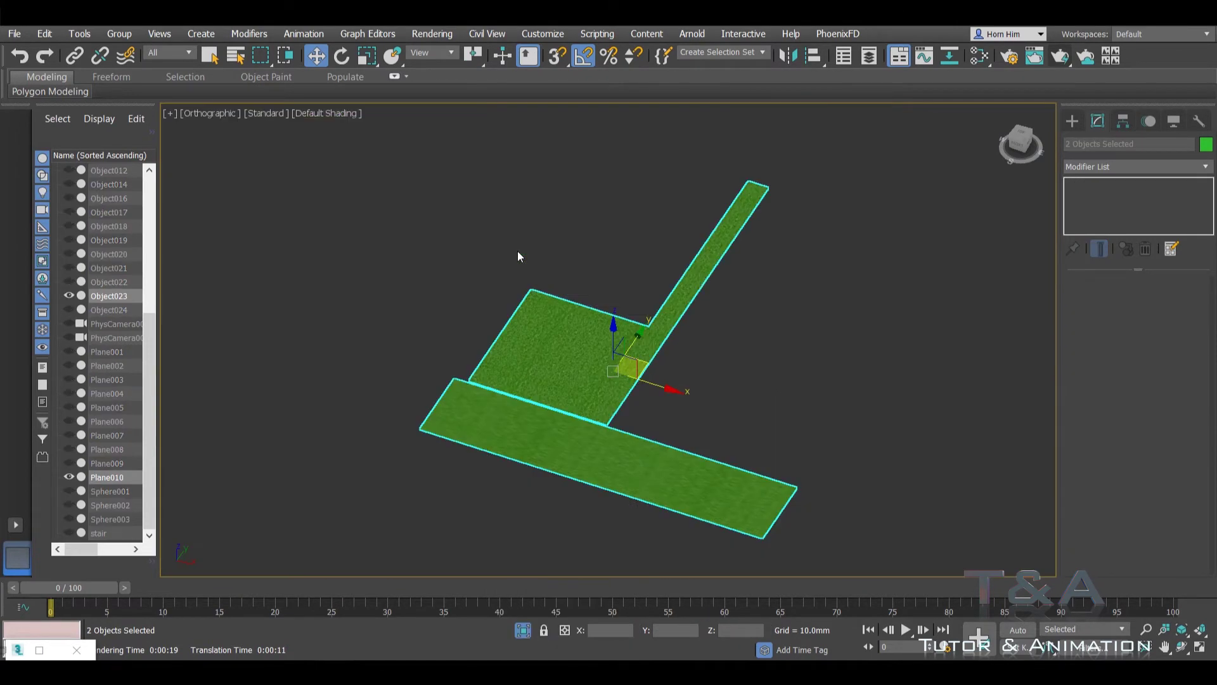
key("t")
scroll(494, 247, "down", 3)
scroll(429, 317, "up", 3)
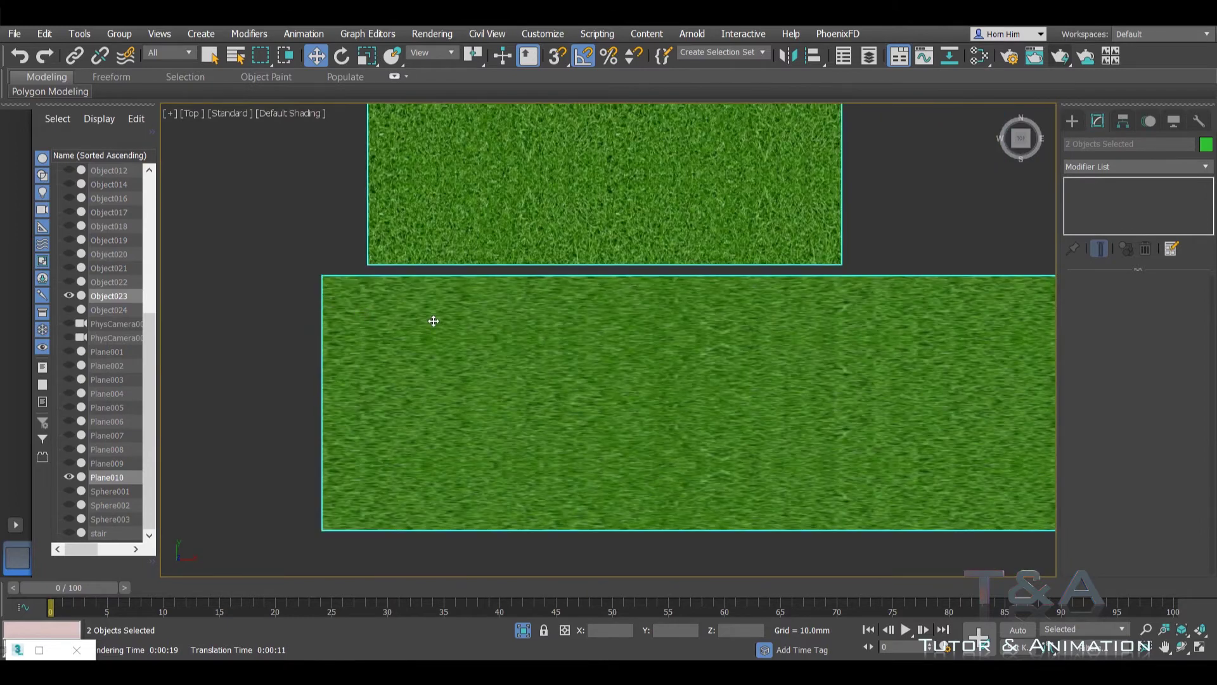
middle_click_drag(429, 317, 402, 424)
scroll(541, 389, "down", 2)
scroll(541, 389, "down", 2)
middle_click_drag(540, 388, 534, 299)
scroll(551, 325, "up", 3)
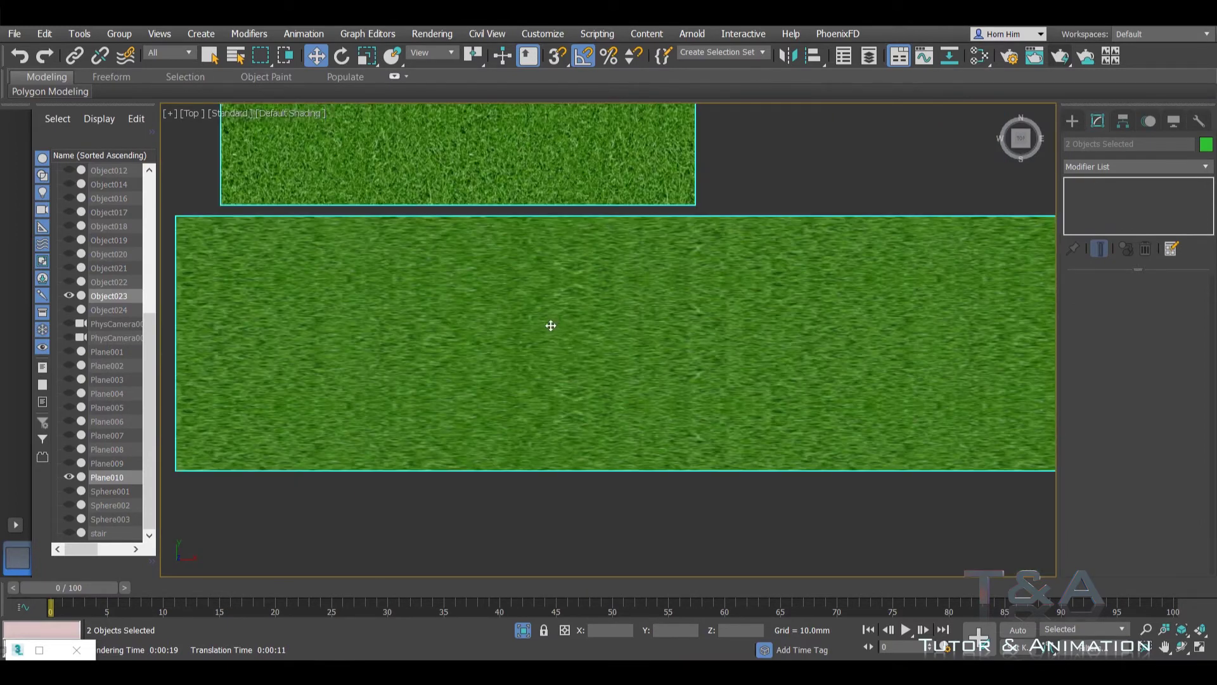
Step: Set Plane010's UVW Map to about 11887.78 long and 9793.01 wide, then deselect it
left_click(643, 342)
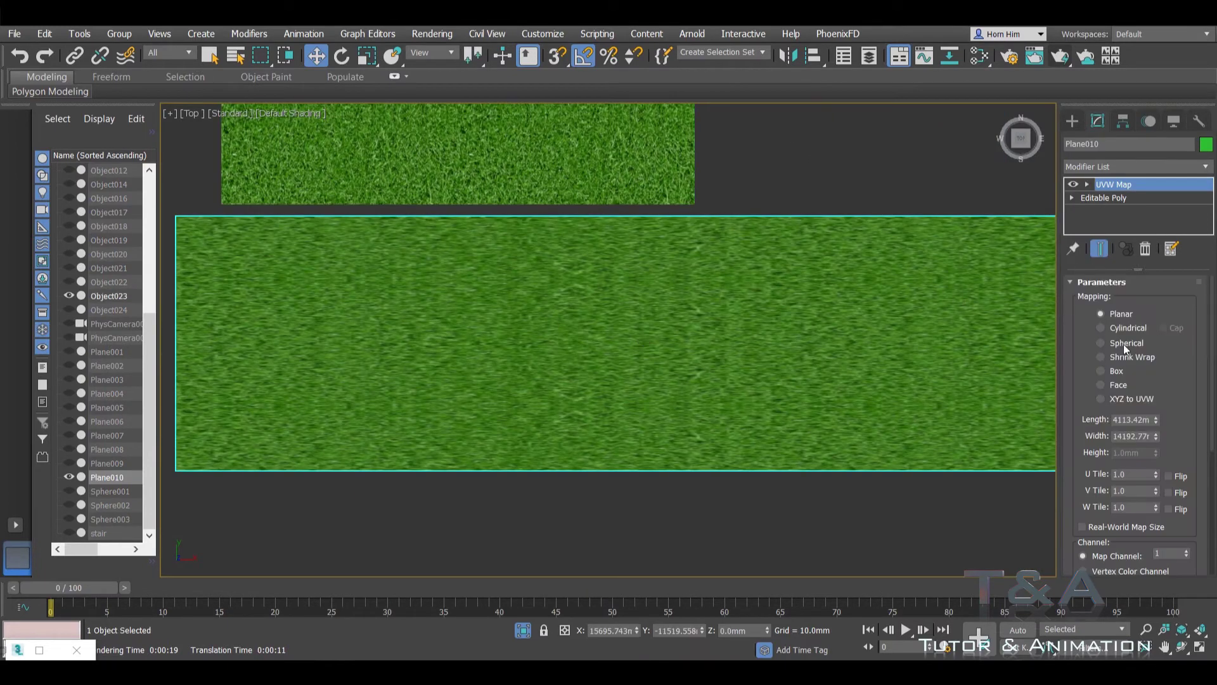
mouse_move(1156, 420)
left_mouse_down()
mouse_move(1162, 312)
mouse_move(1165, 333)
left_mouse_up()
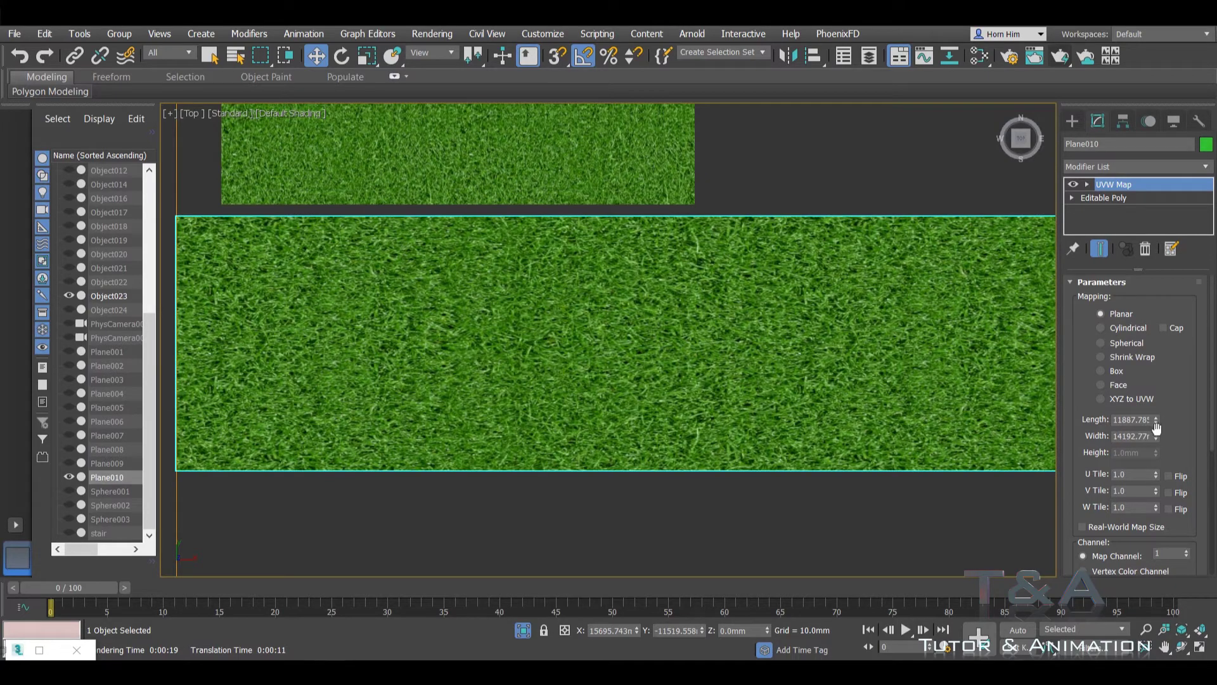
left_click_drag(1156, 436, 1161, 462)
scroll(878, 418, "down", 2)
middle_click_drag(412, 292, 433, 349)
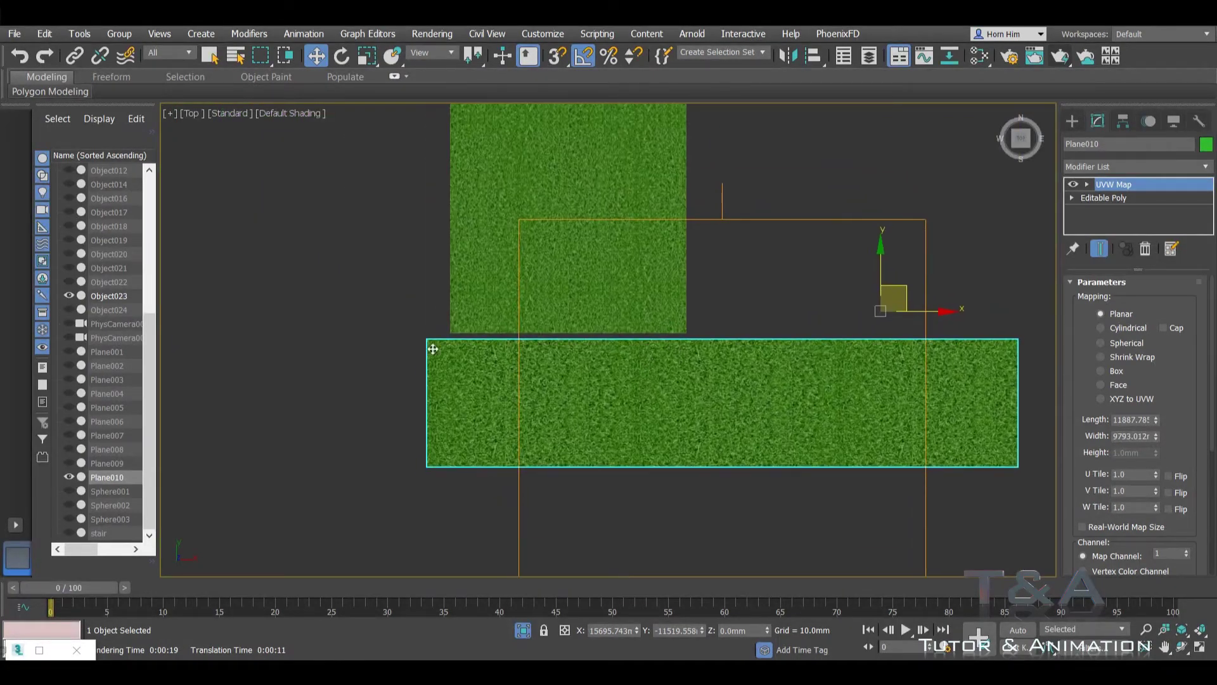
left_click(399, 339)
scroll(469, 350, "up", 5)
scroll(433, 308, "down", 5)
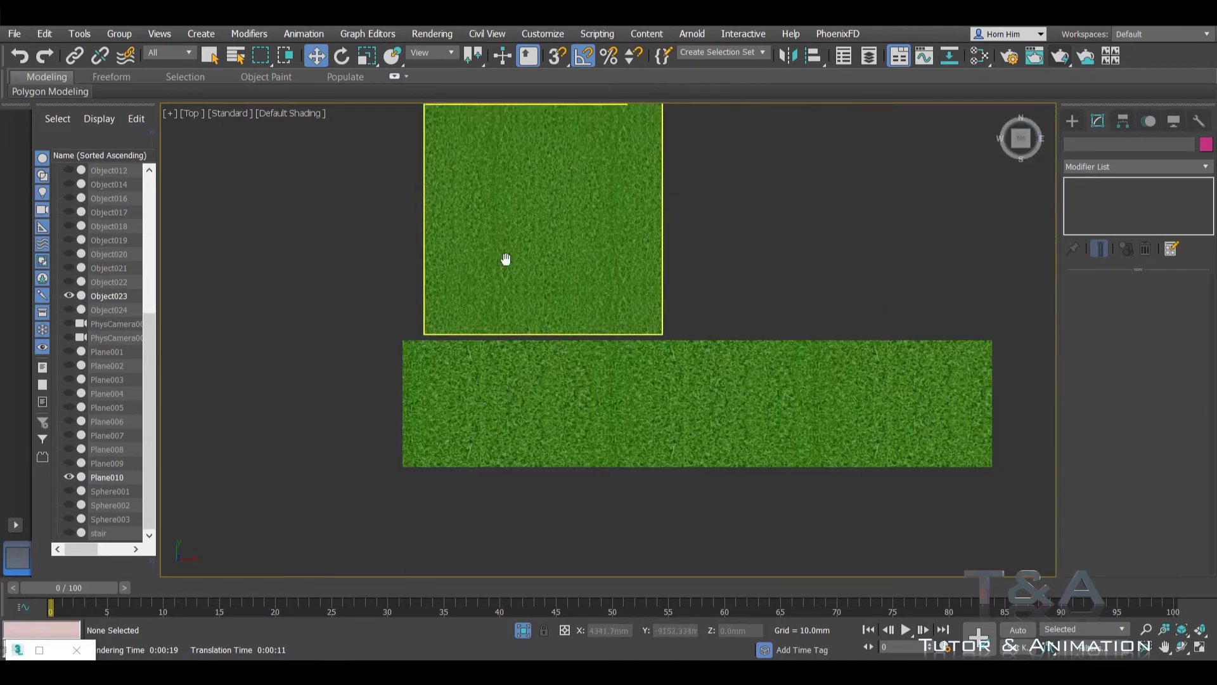
scroll(507, 266, "up", 2)
scroll(527, 310, "up", 3)
Step: Restore the viewport layout, end isolation, and maximize the PhysCamera001 view
scroll(526, 311, "down", 3)
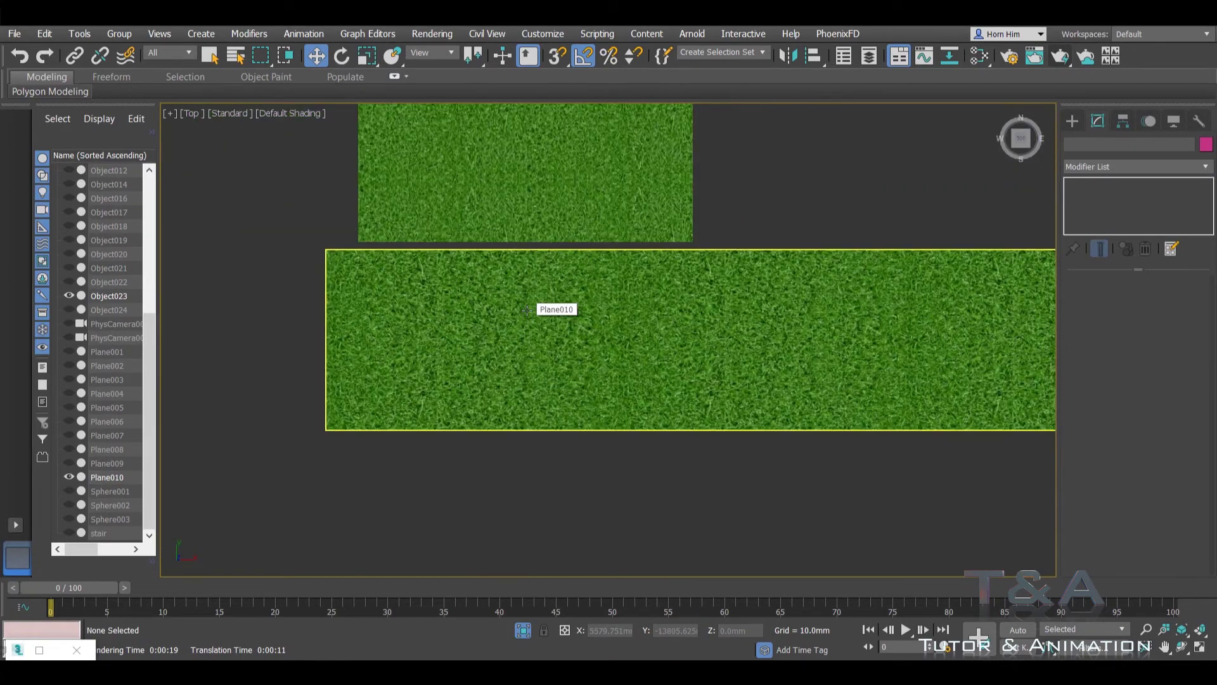
key("alt+w")
left_click(709, 331)
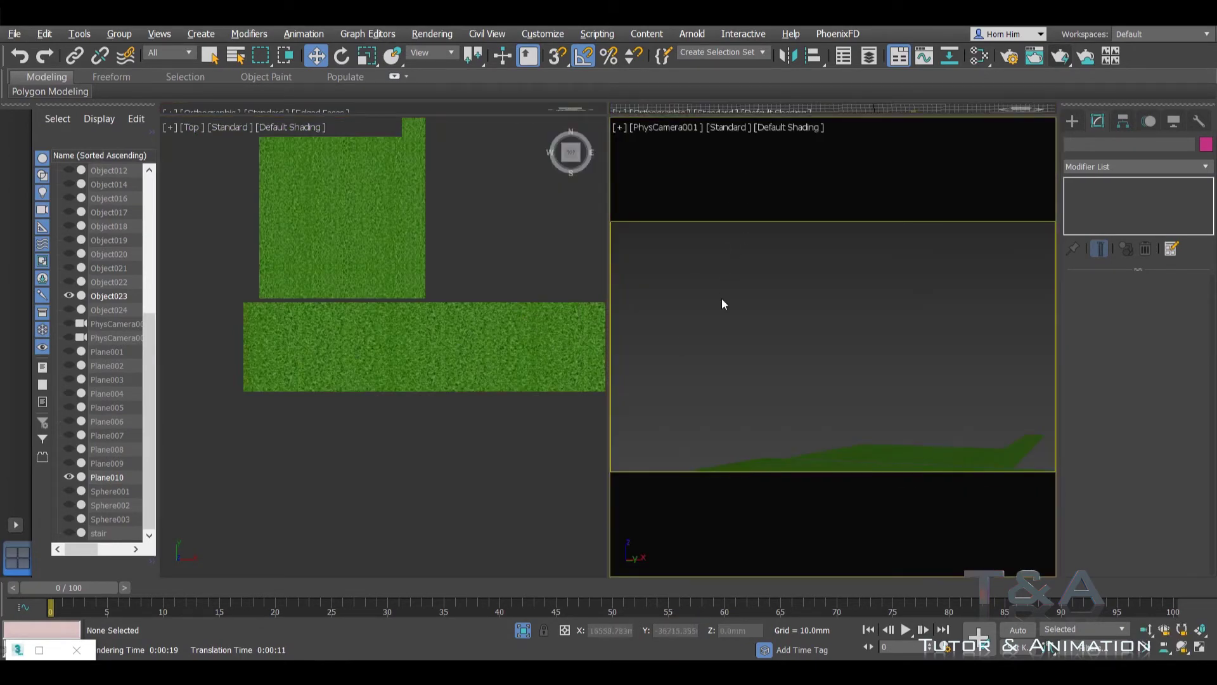
right_click(722, 304)
left_click(736, 171)
key("alt+w")
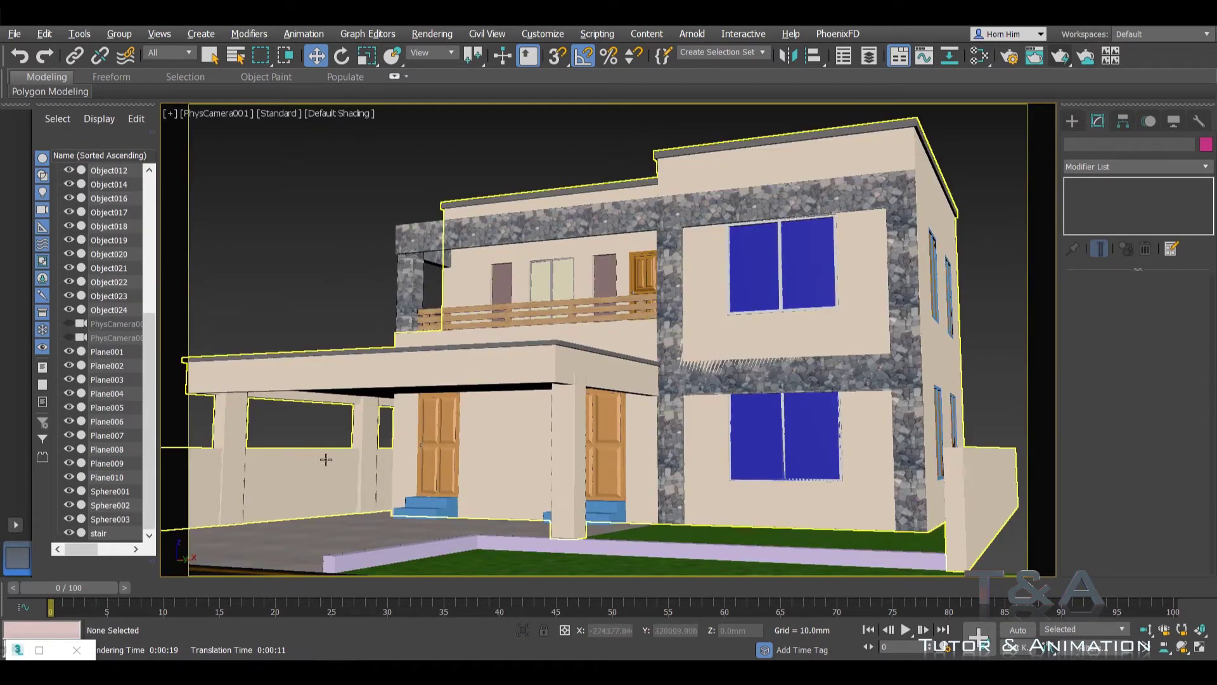
Step: Lighten the house wall Material #2's diffuse colour to a near-white cream
left_click(400, 385)
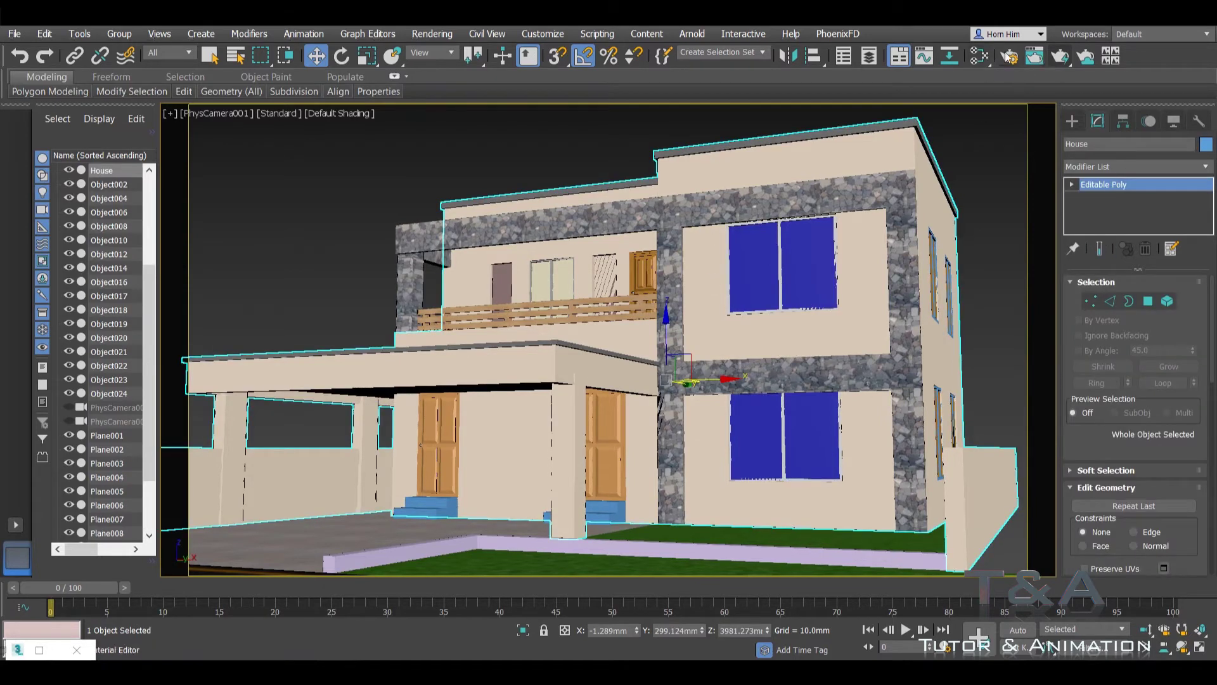
left_click(980, 56)
scroll(182, 454, "down", 2)
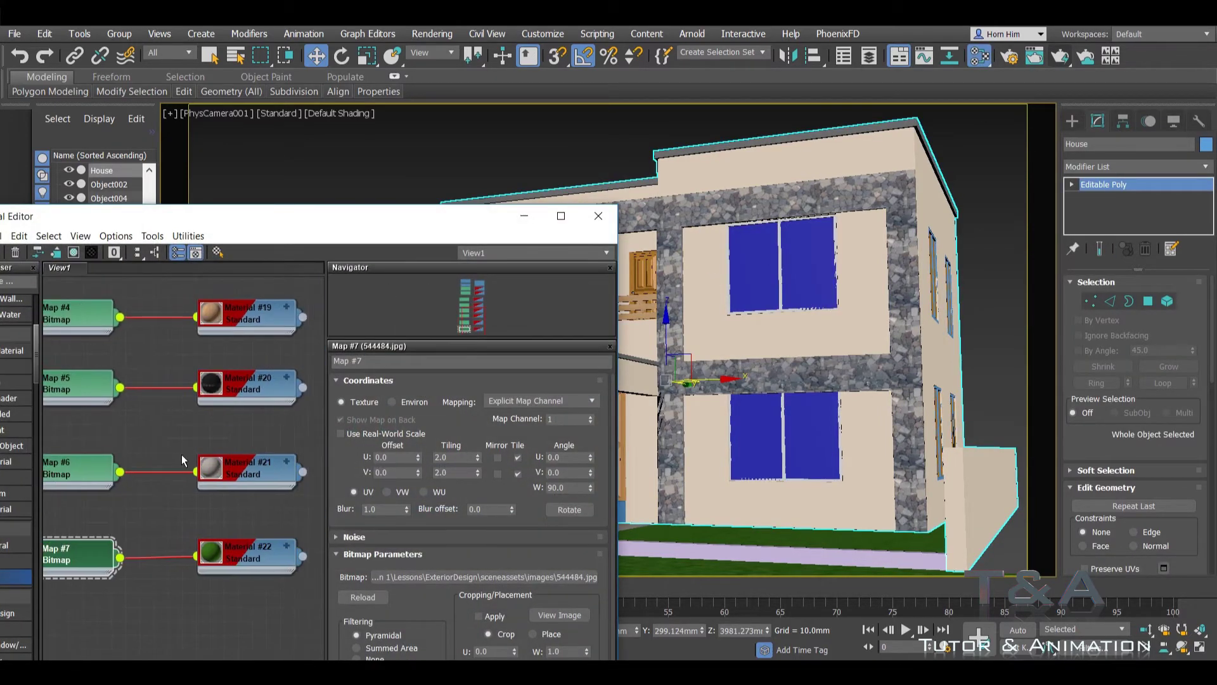
scroll(181, 454, "down", 1)
scroll(191, 412, "down", 2)
scroll(188, 425, "down", 2)
scroll(152, 432, "up", 1)
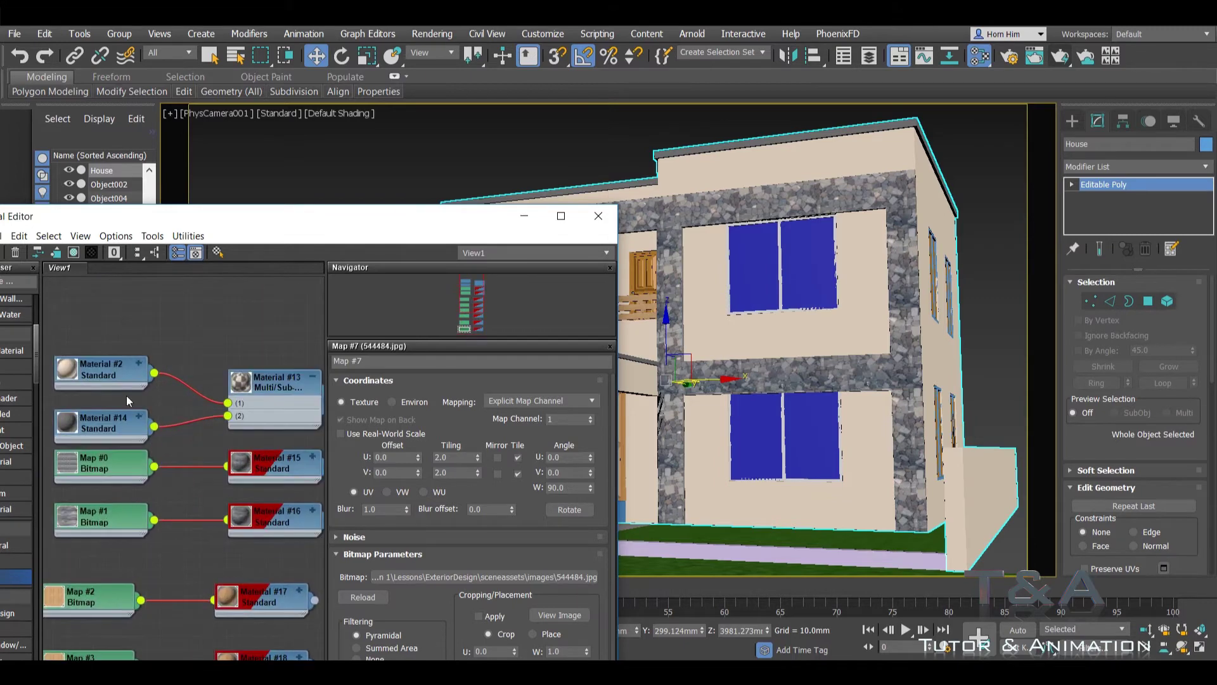
double_click(98, 371)
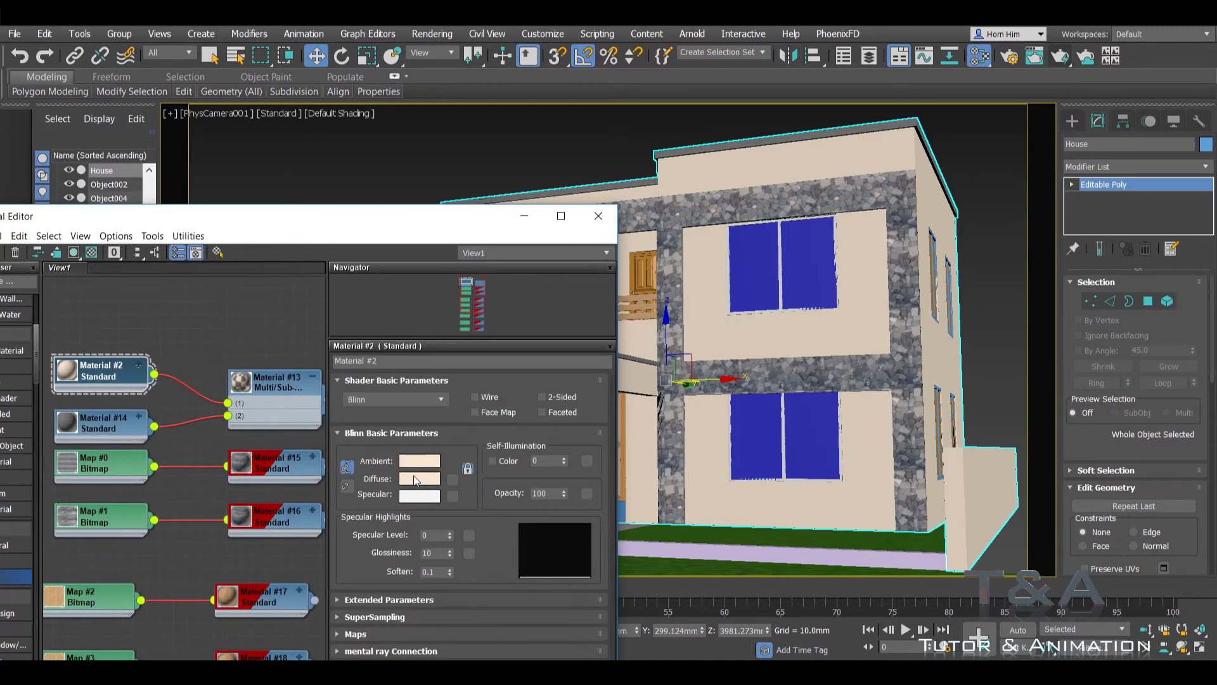
left_click(418, 479)
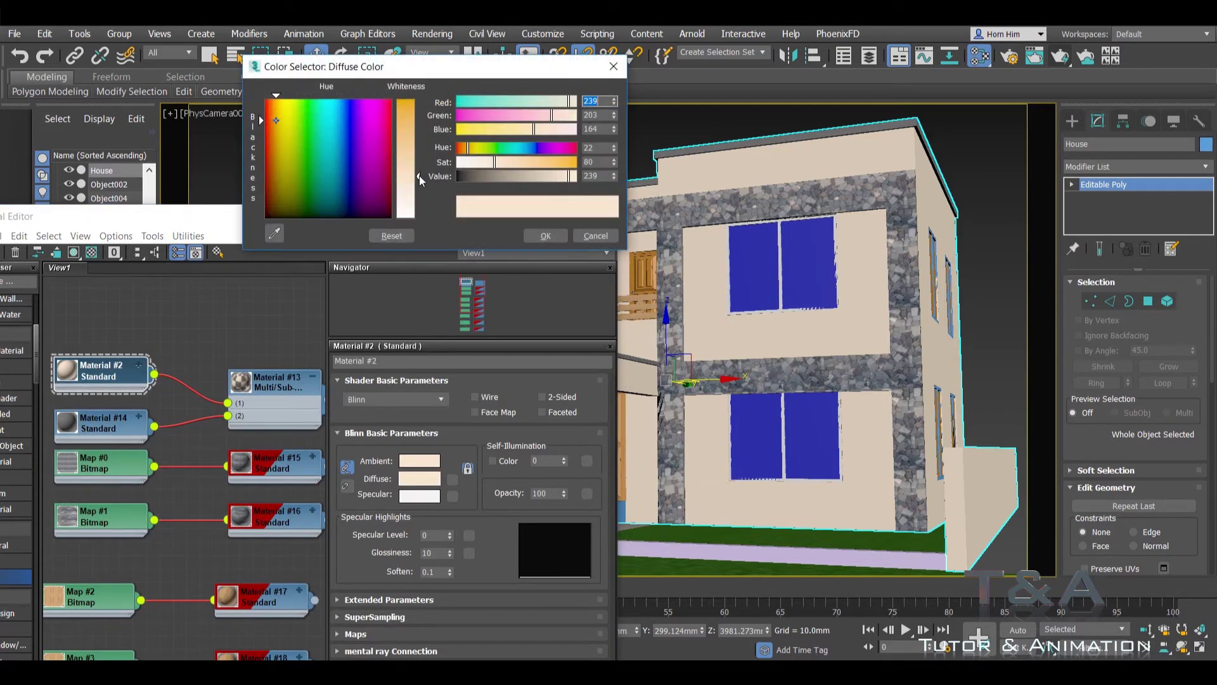
left_click_drag(420, 176, 418, 196)
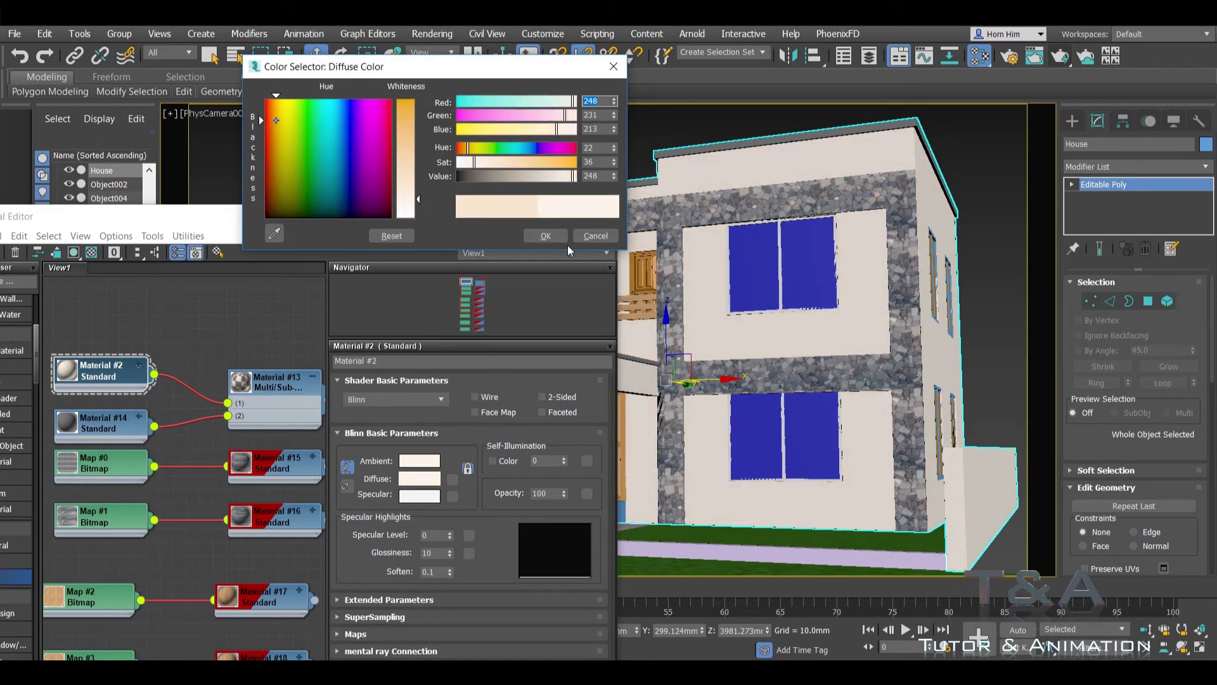
left_click_drag(422, 197, 420, 196)
left_click(536, 237)
Step: Raise Material #2's specular level to 58 and glossiness to 20
middle_click_drag(106, 388, 106, 321)
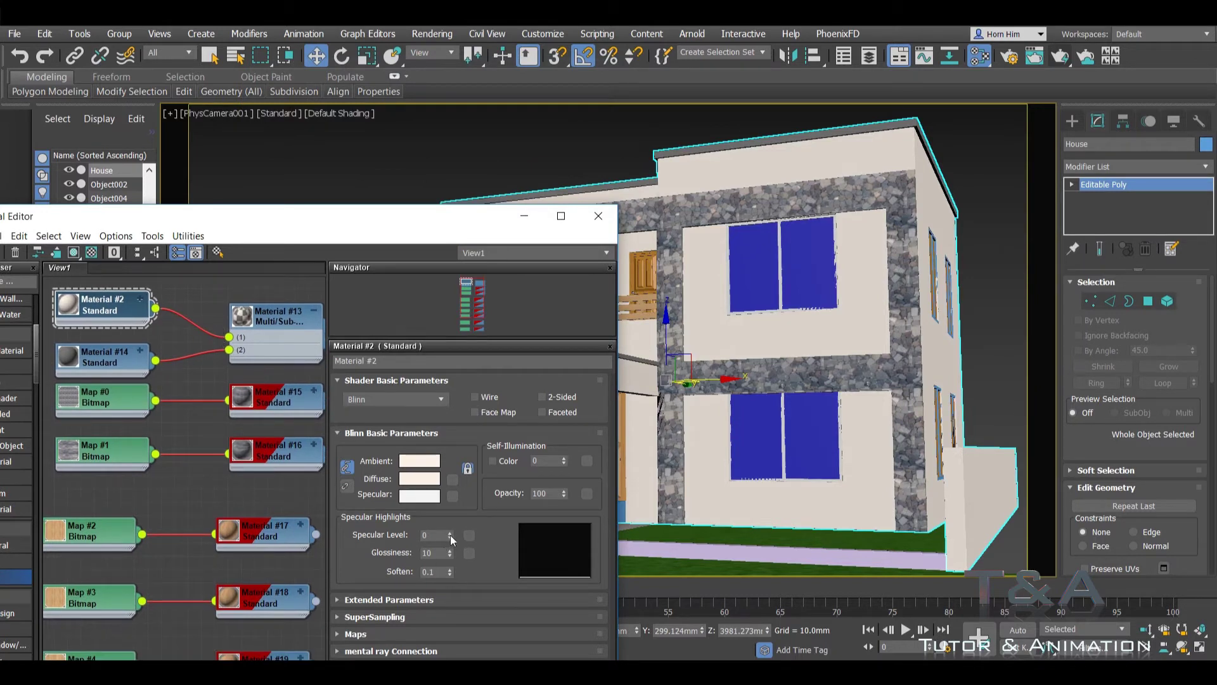
left_click_drag(450, 535, 452, 498)
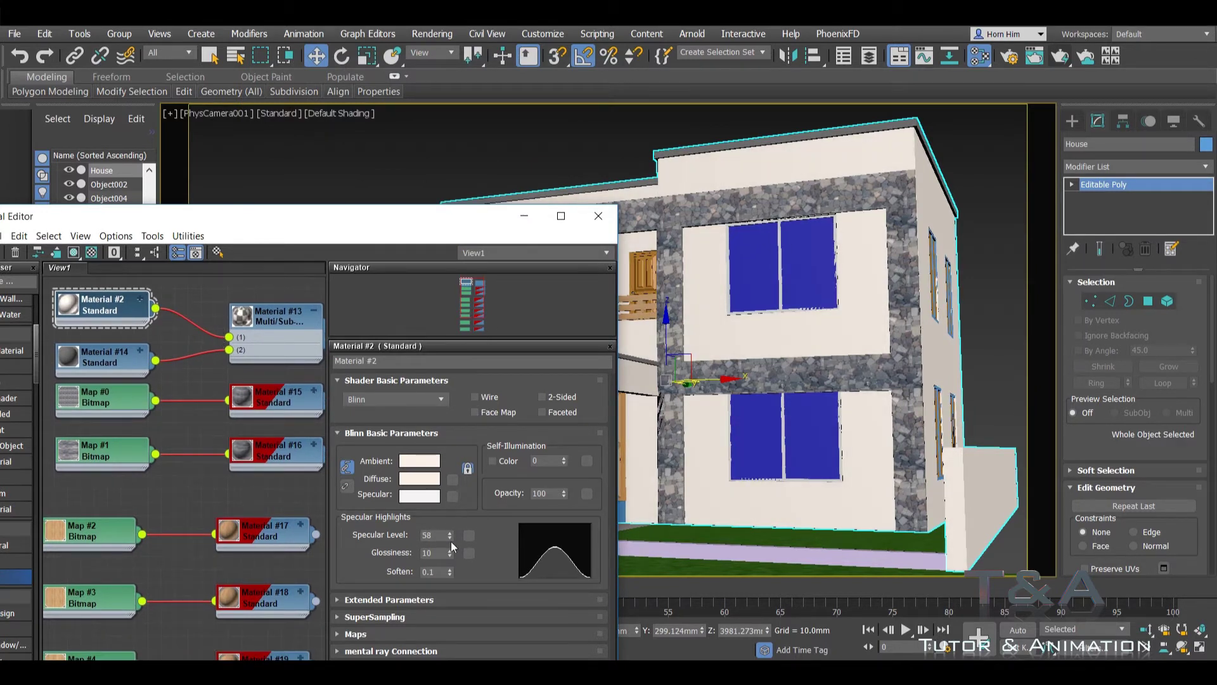
left_click_drag(450, 551, 449, 546)
double_click(131, 366)
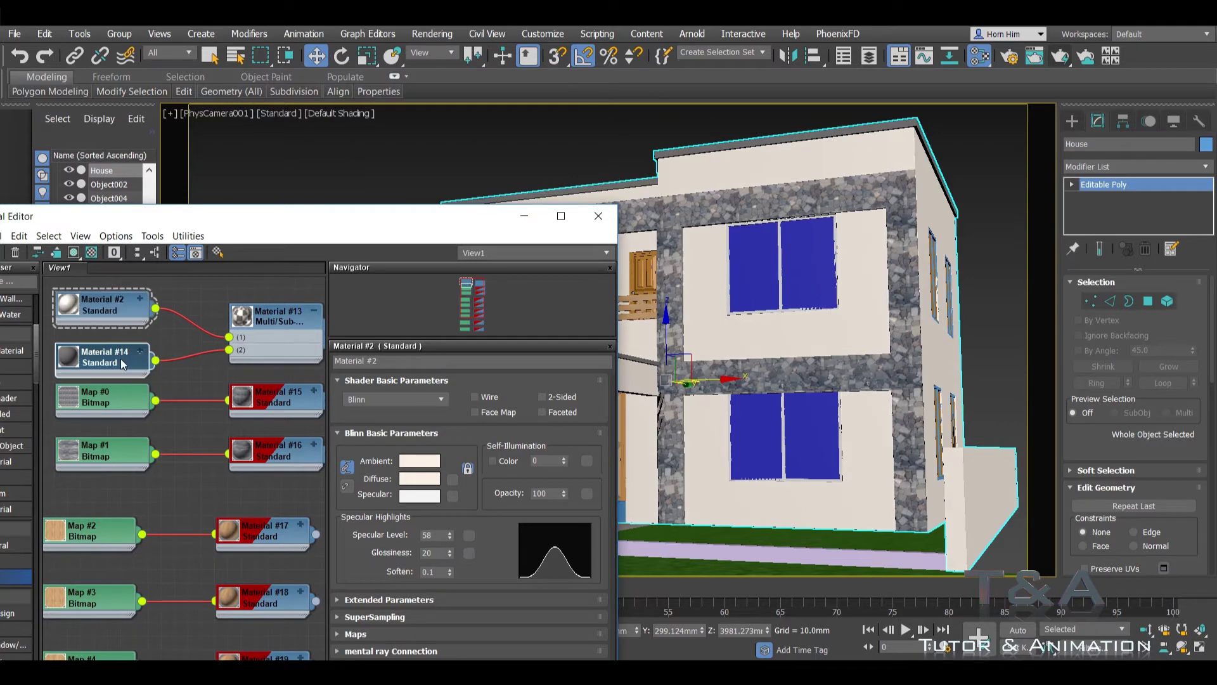
left_click(599, 216)
left_click(608, 161)
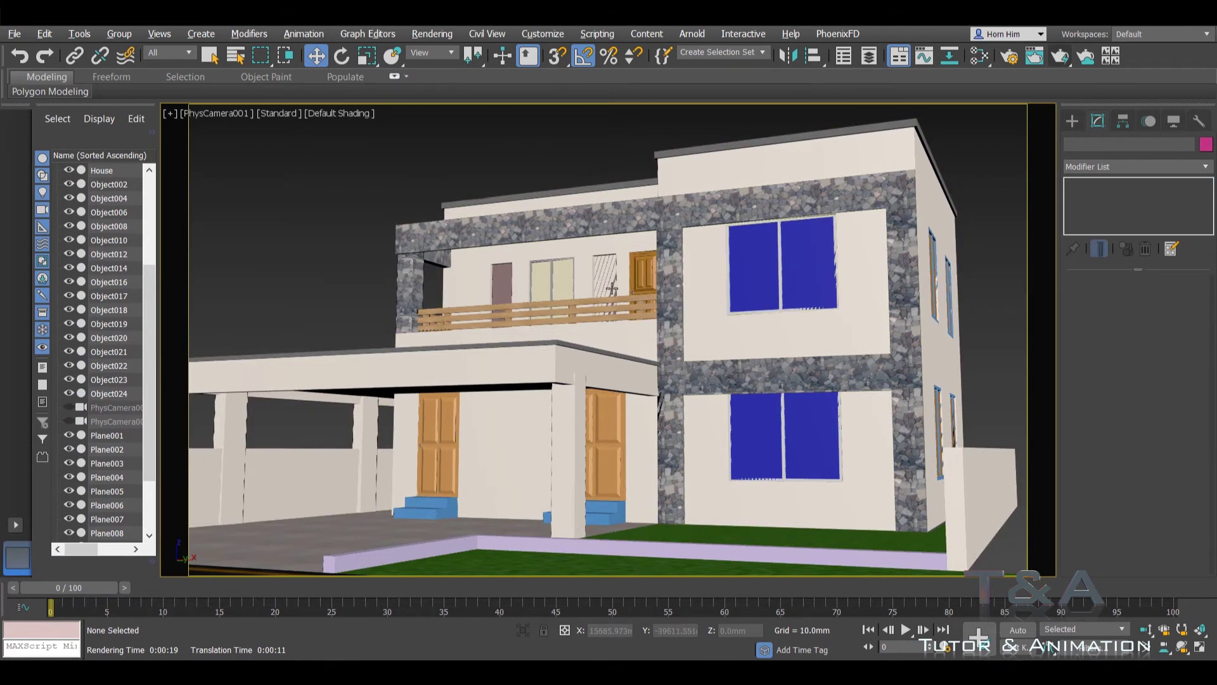
Step: Maximize the top viewport and orbit it into a 3D view of the house
key("alt+w")
right_click(541, 366)
key("alt+w")
scroll(541, 367, "down", 6)
middle_click_drag(541, 366, 575, 300, "alt")
scroll(575, 300, "up", 10)
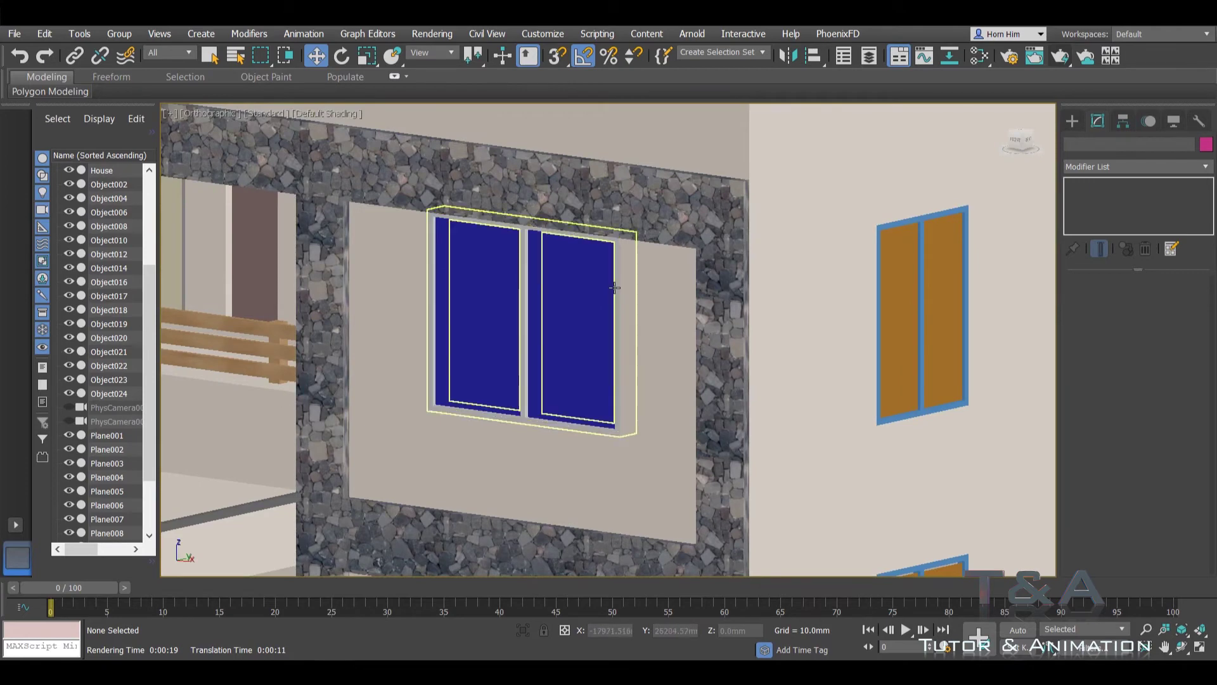
scroll(614, 286, "up", 5)
Step: Select the upper window object Object002 on the facade
left_click(613, 269)
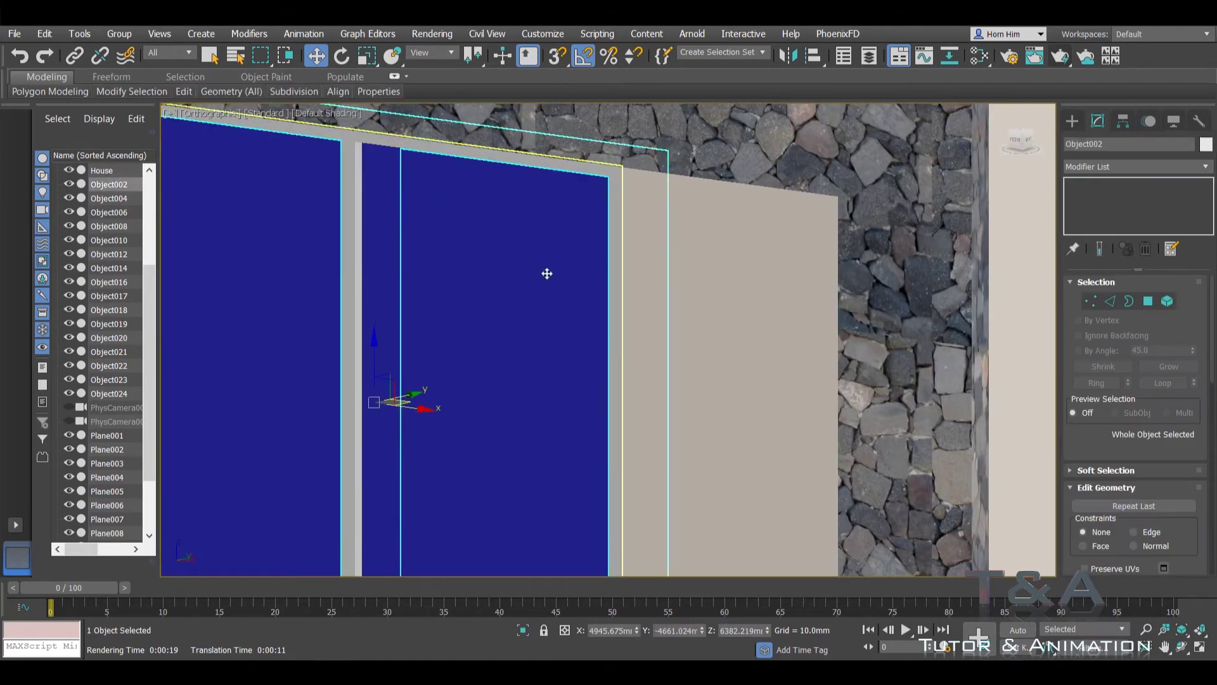
left_click(546, 272, "ctrl")
scroll(538, 266, "down", 5)
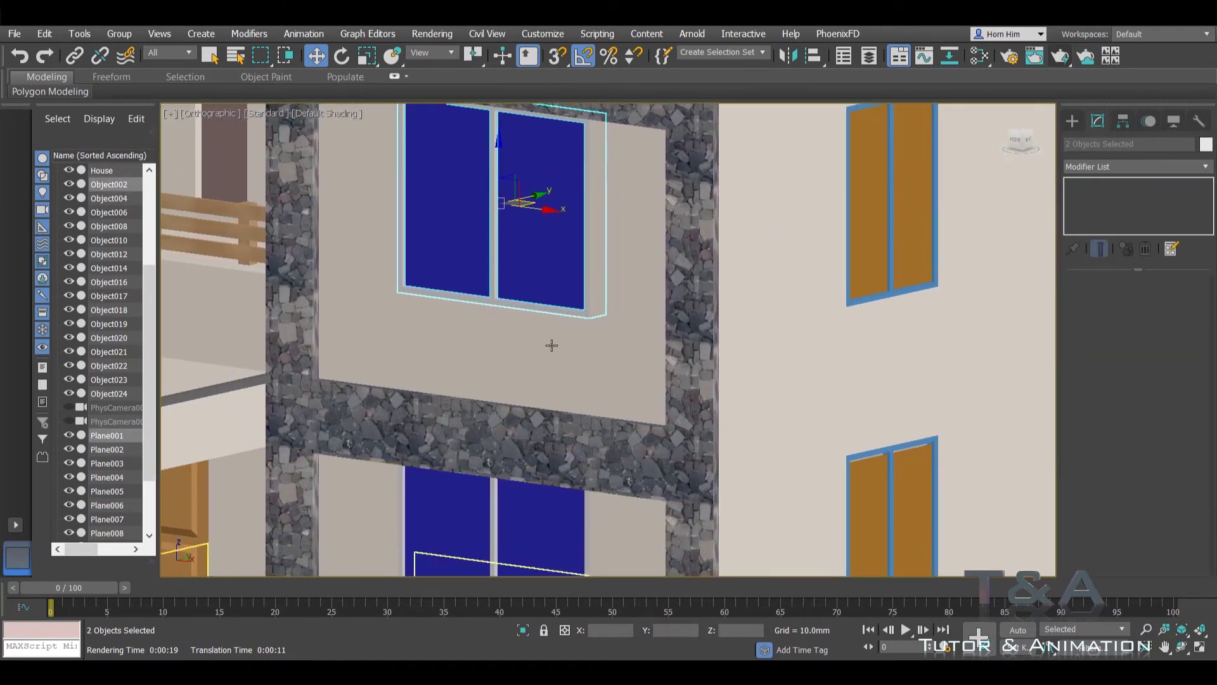
scroll(549, 446, "down", 2)
scroll(549, 431, "down", 3)
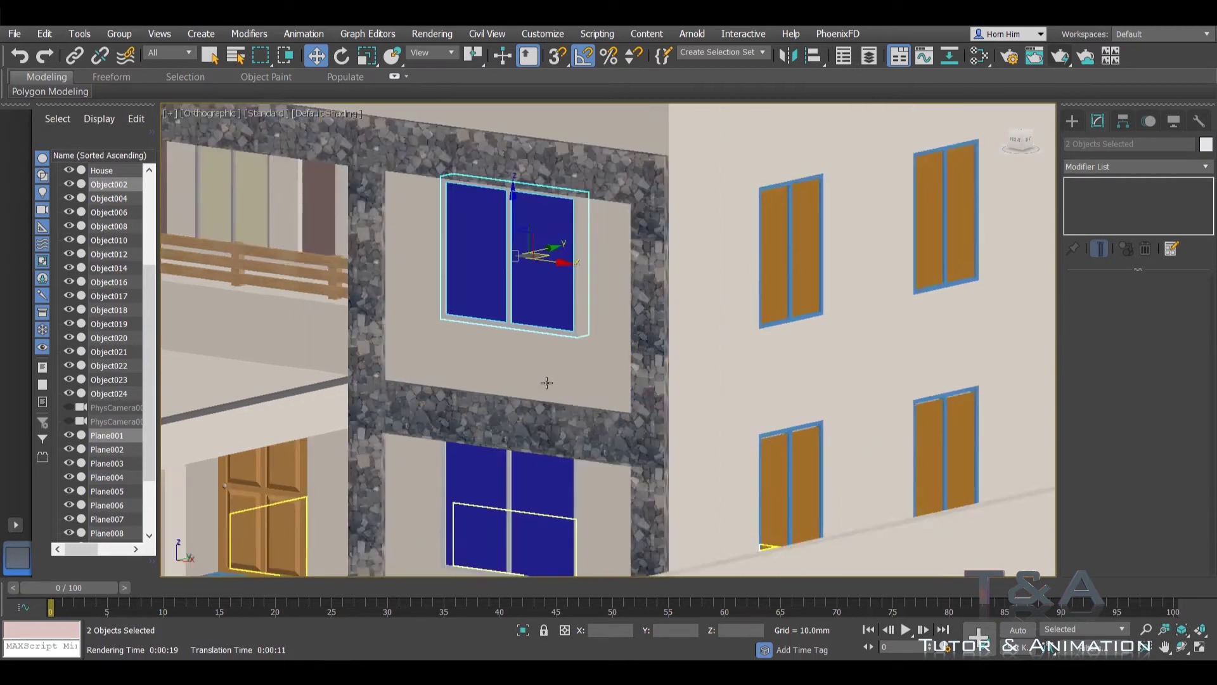
scroll(551, 393, "down", 3)
mouse_move(556, 366)
middle_mouse_down()
mouse_move(585, 296)
mouse_move(539, 304)
middle_mouse_up()
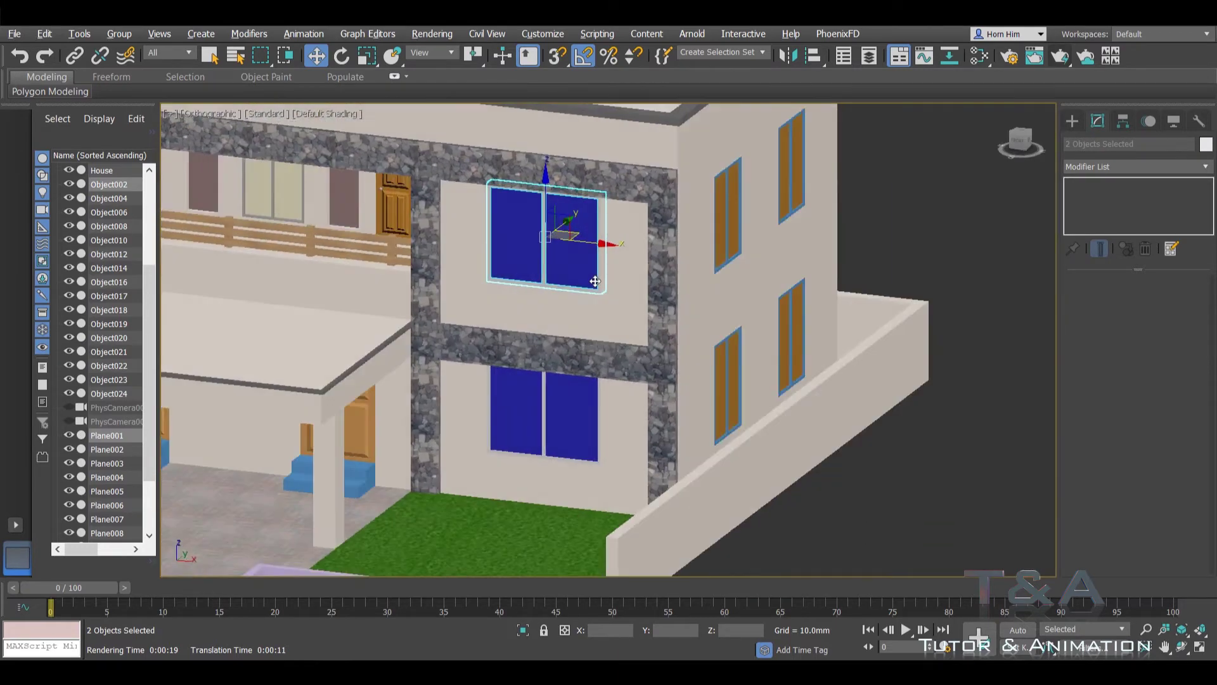
left_click(868, 244)
scroll(628, 236, "up", 4)
left_click(631, 235)
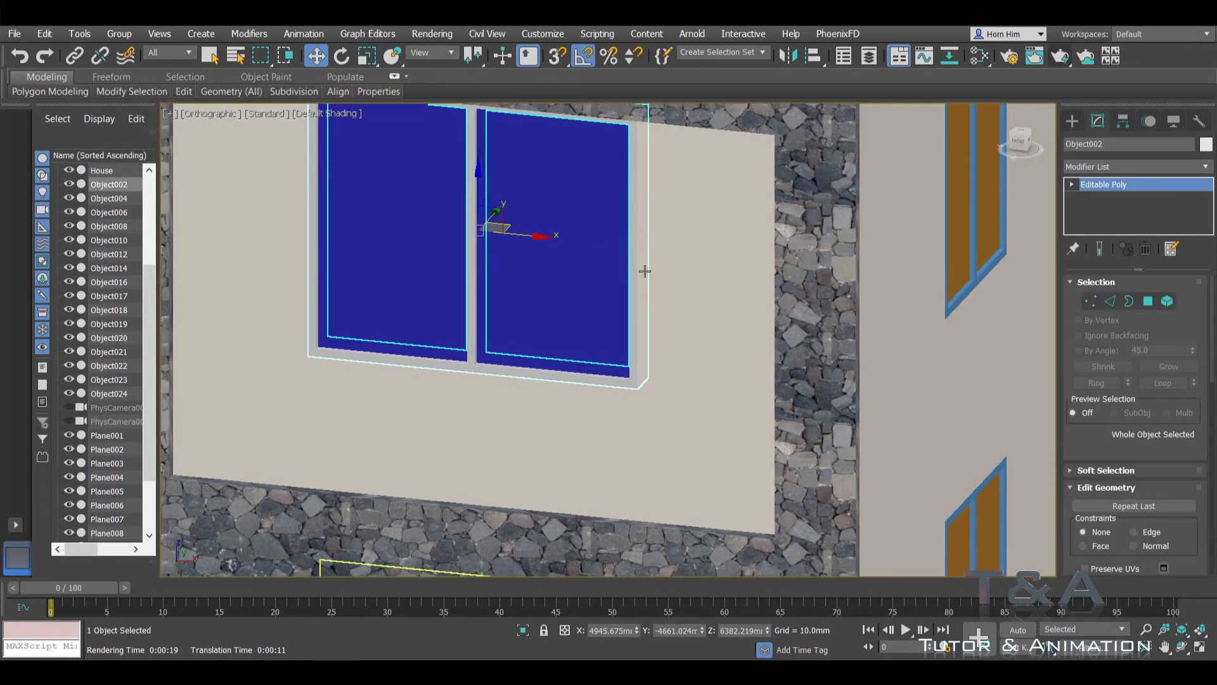
scroll(1098, 506, "down", 2)
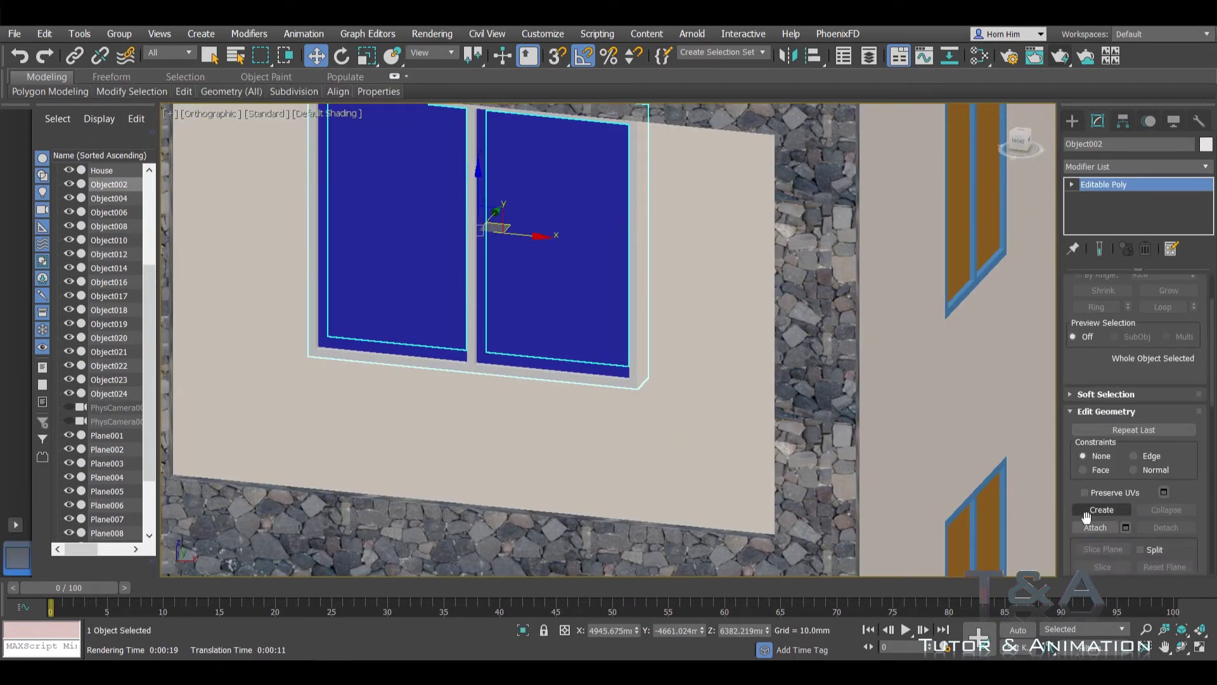
Step: Turn on Attach and attach the lower blue window to Object002
left_click(1095, 527)
scroll(498, 198, "up", 3)
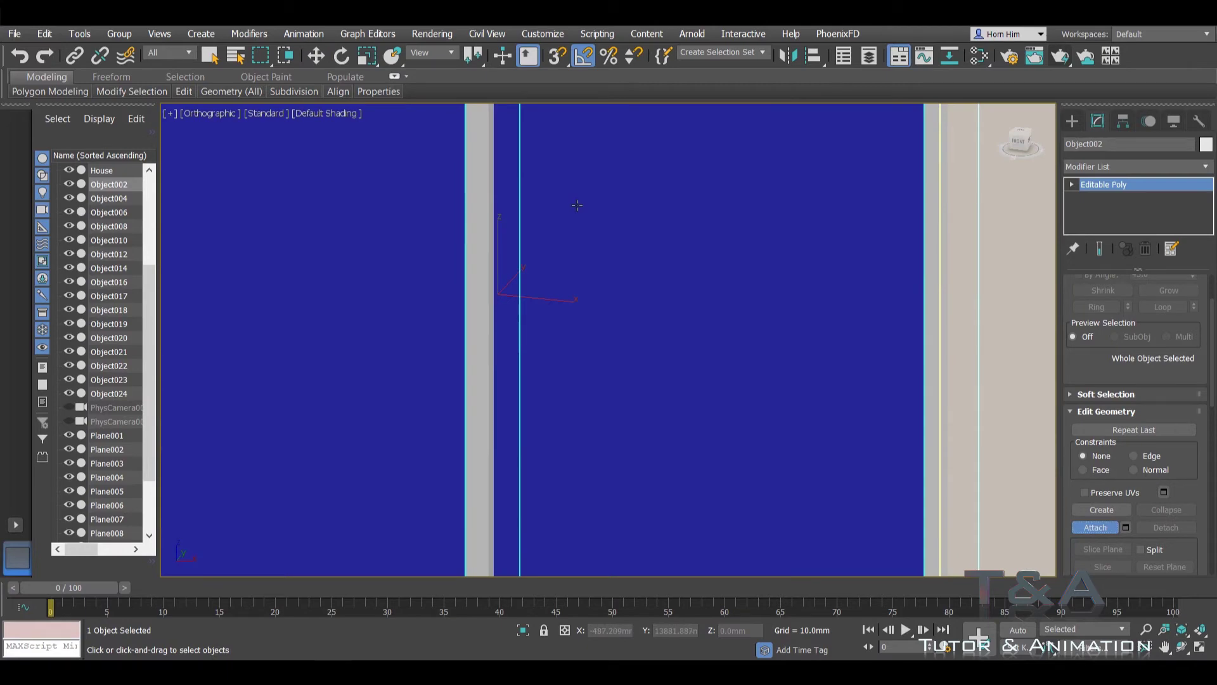
scroll(576, 205, "down", 3)
scroll(565, 223, "down", 3)
middle_click_drag(576, 317, 554, 223)
scroll(561, 376, "up", 2)
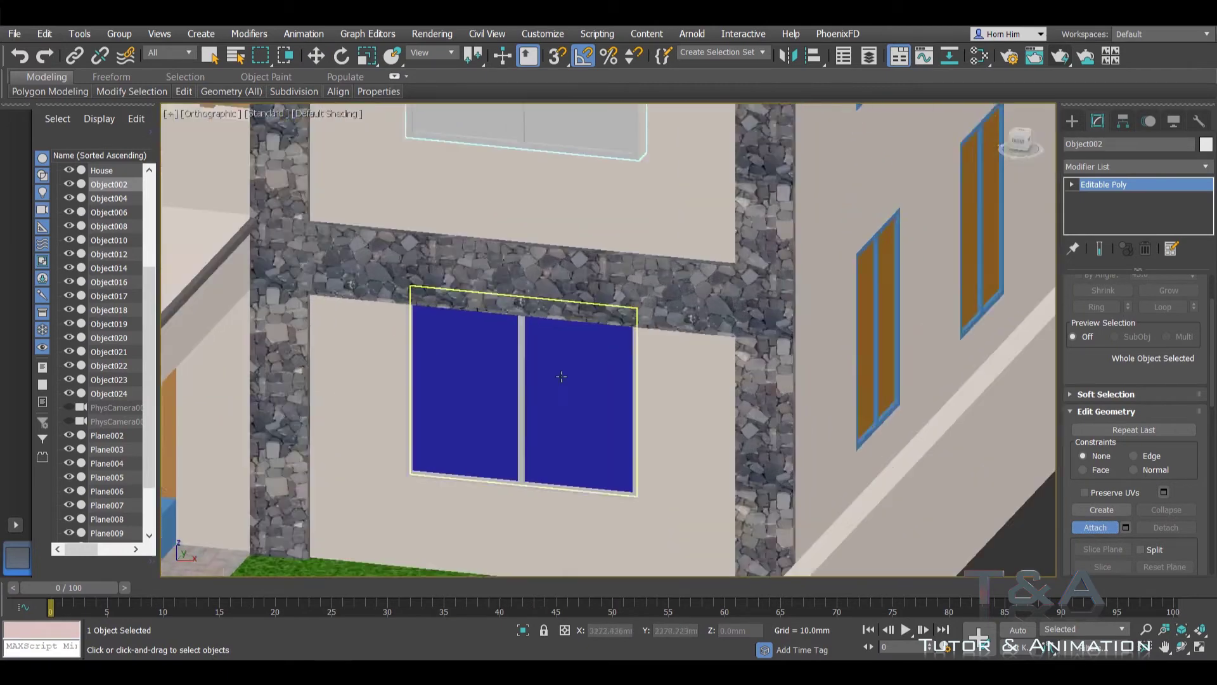
scroll(561, 377, "up", 3)
left_click(583, 292)
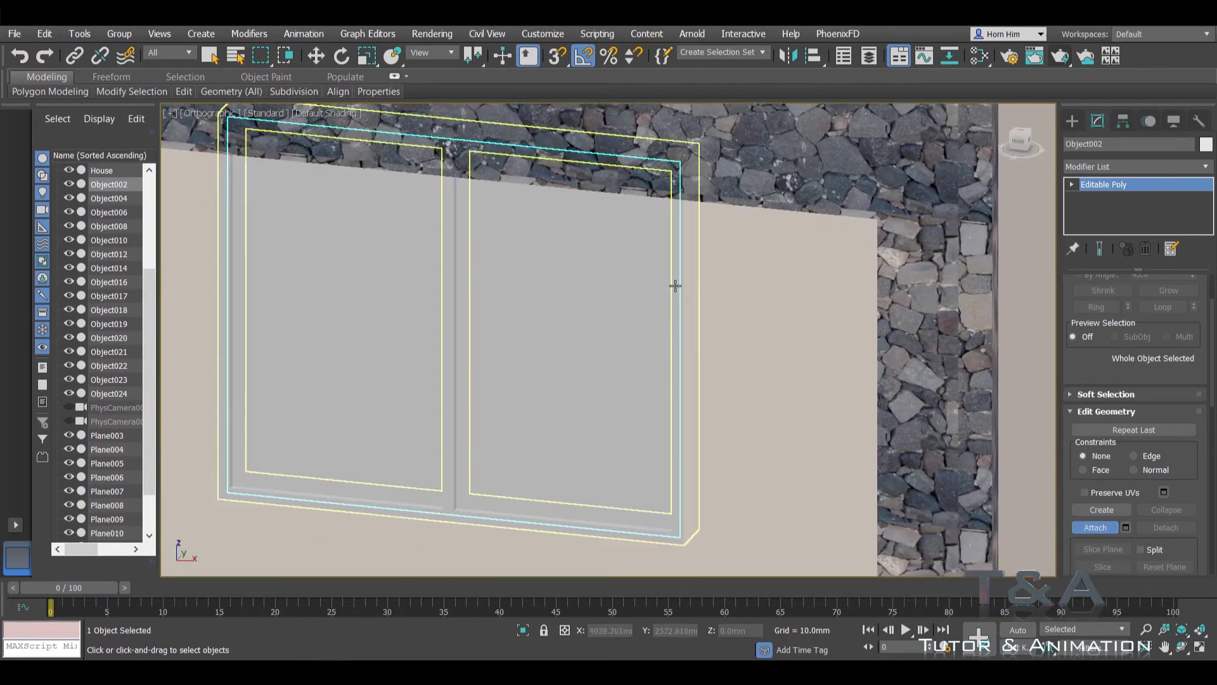
Step: Attach two orange windows and the next facade window to Object002
scroll(599, 313, "down", 5)
scroll(566, 306, "down", 3)
scroll(625, 272, "up", 2)
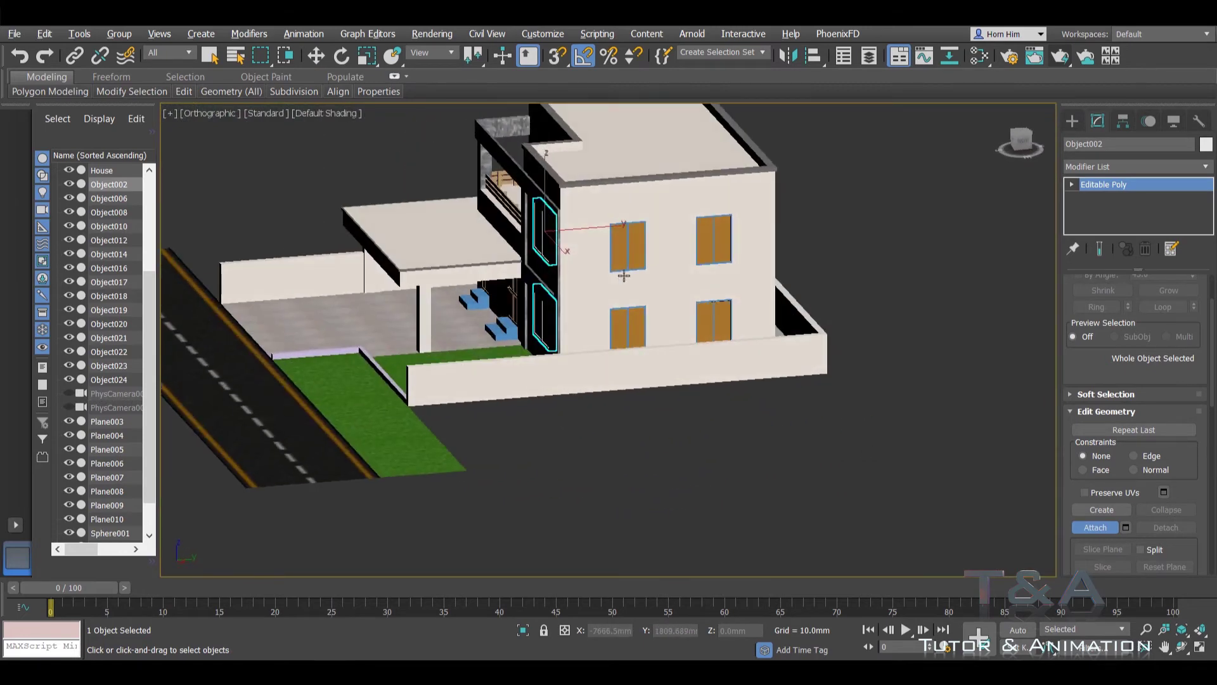
scroll(583, 250, "up", 4)
scroll(548, 348, "up", 3)
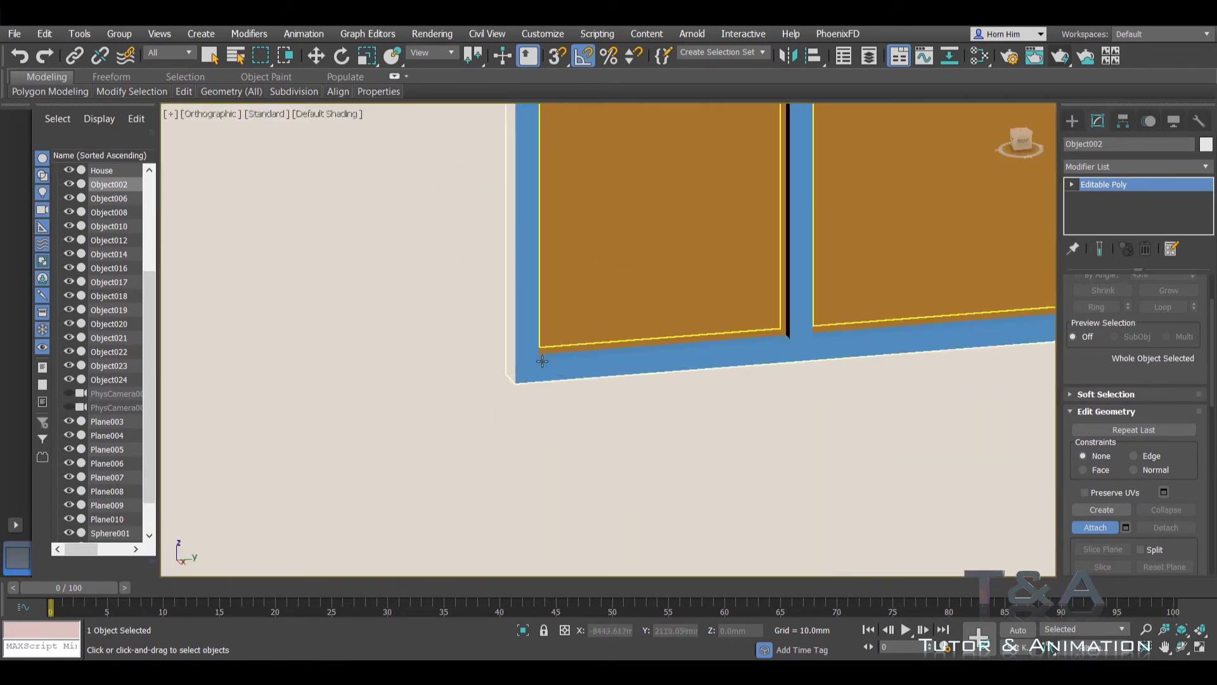
left_click(544, 358)
scroll(620, 261, "down", 5)
scroll(746, 239, "up", 5)
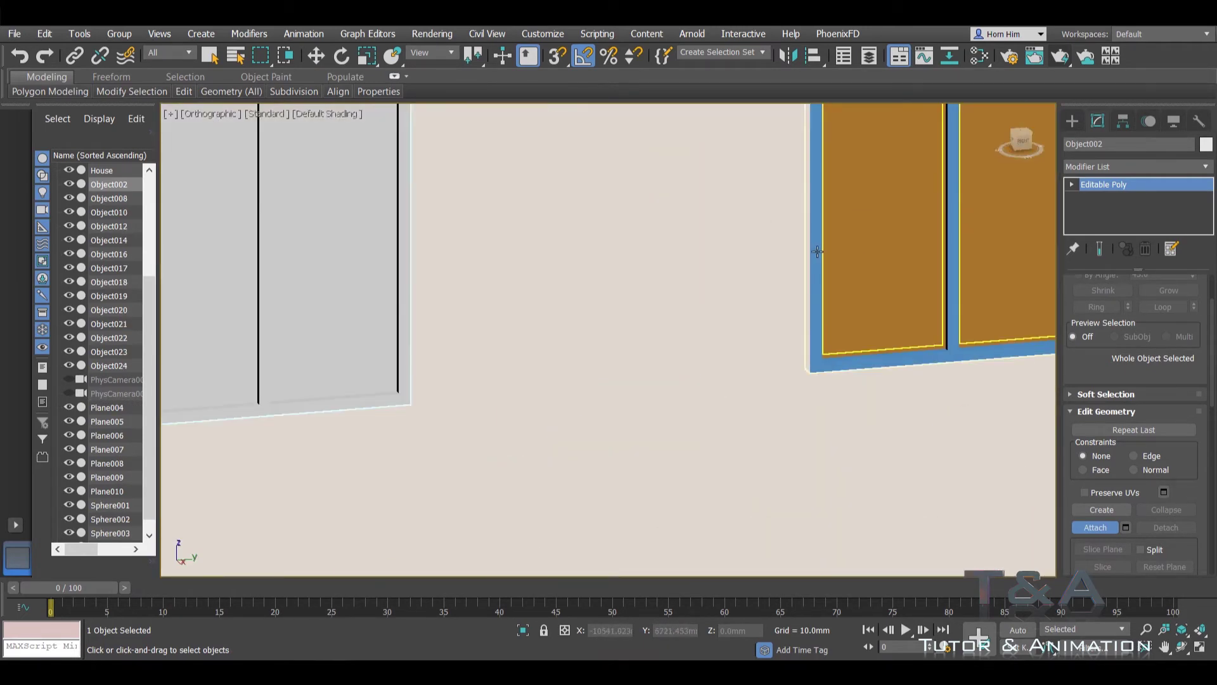
left_click(818, 252)
scroll(906, 230, "down", 5)
scroll(648, 304, "up", 5)
left_click(647, 305)
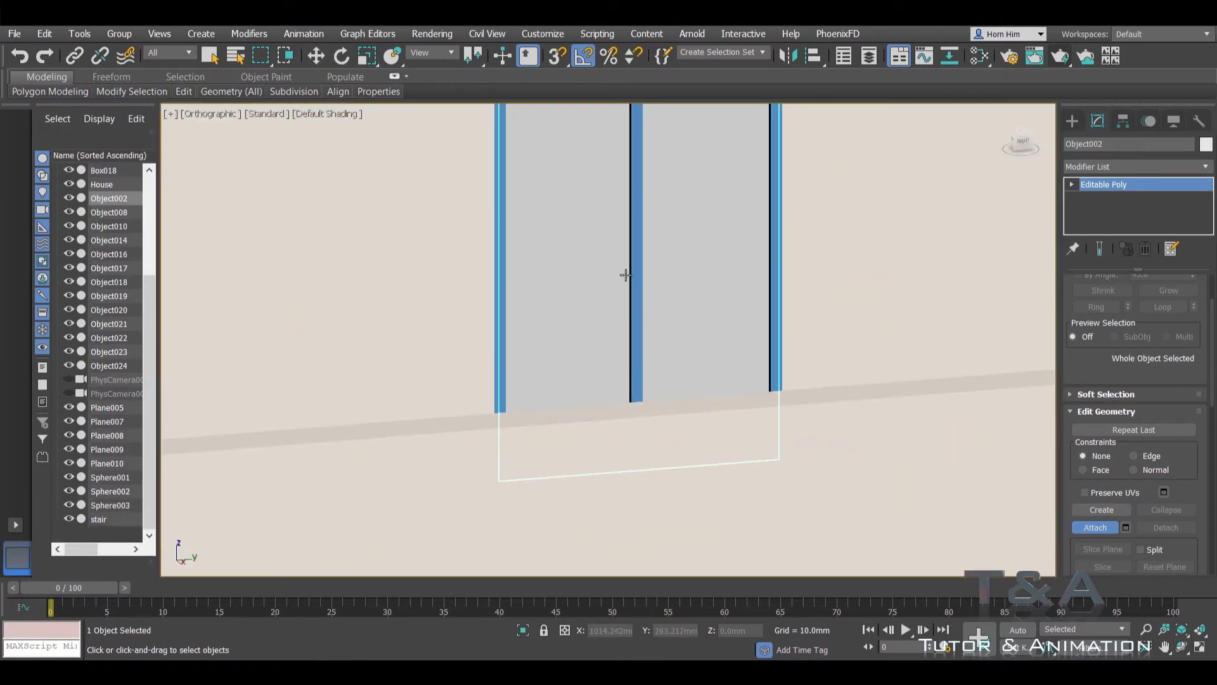
Step: Attach the remaining orange window and the balcony window to Object002
scroll(630, 268, "down", 5)
scroll(666, 254, "up", 5)
left_click(666, 254)
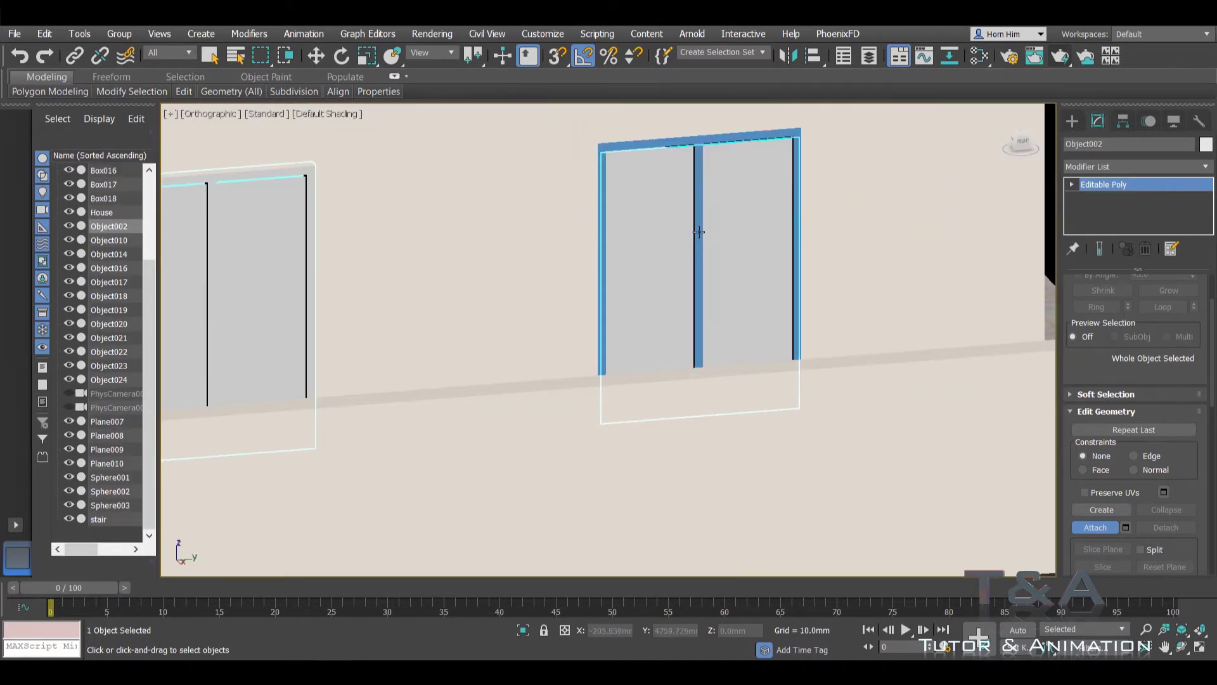
scroll(698, 235, "down", 4)
scroll(695, 241, "down", 2)
scroll(695, 241, "up", 3)
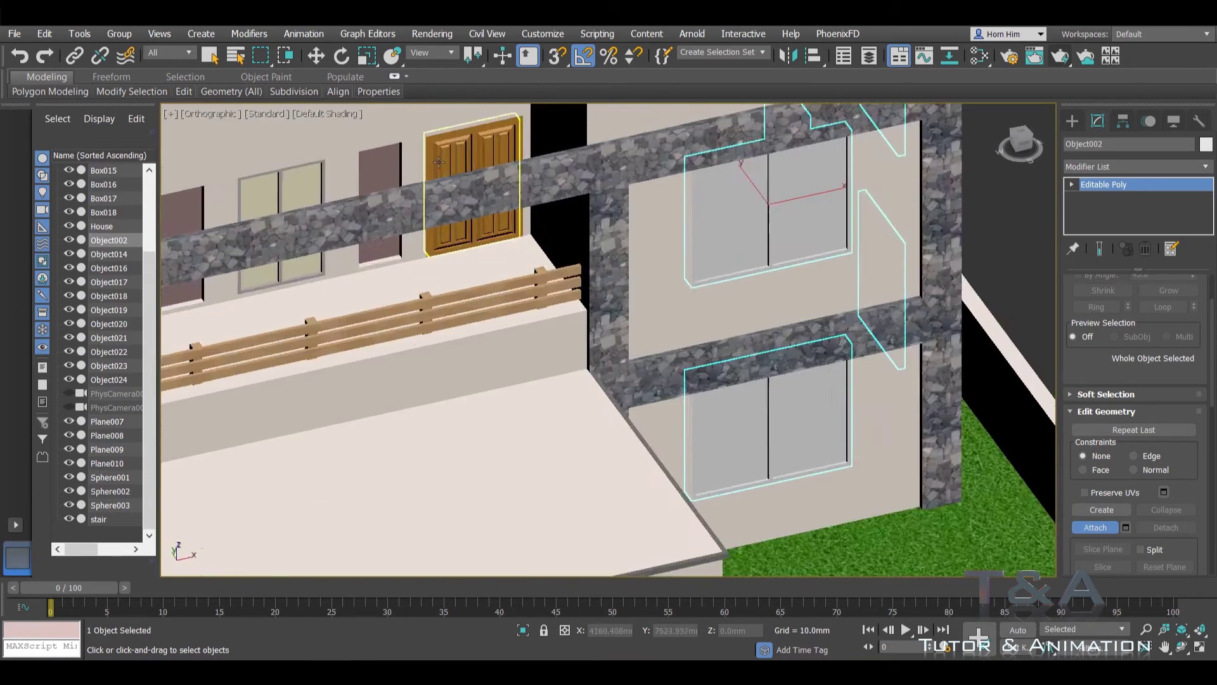
scroll(495, 193, "up", 2)
scroll(520, 203, "down", 1)
scroll(386, 215, "up", 2)
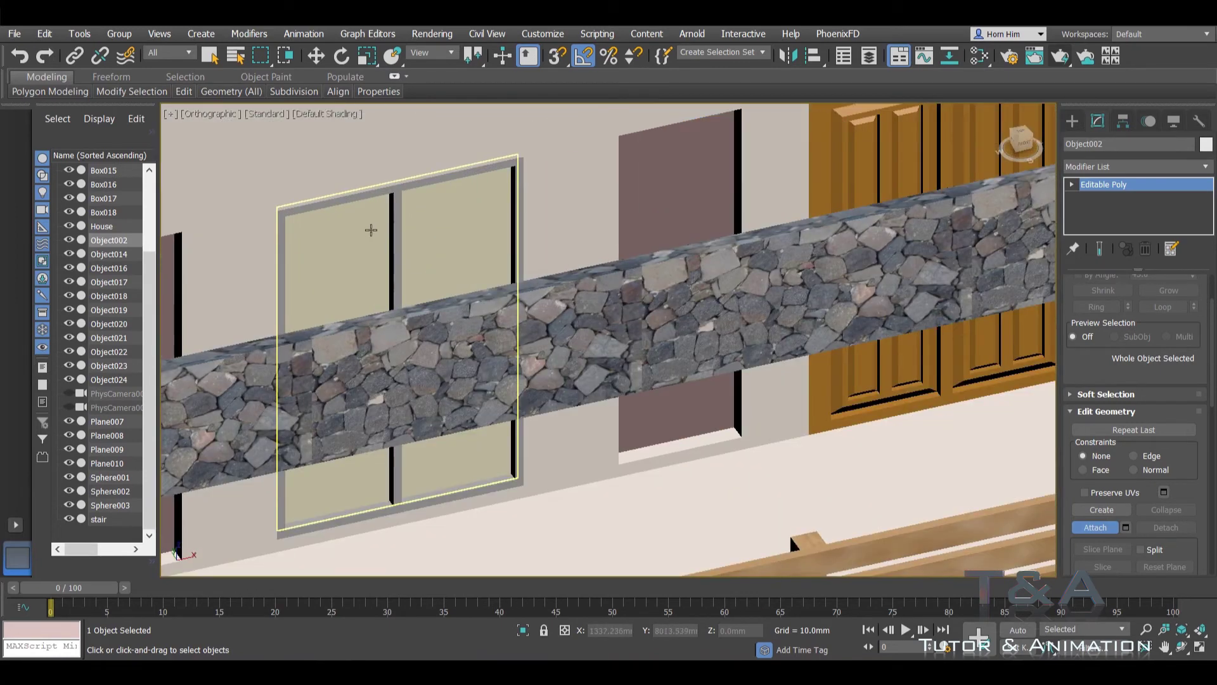
left_click(367, 229)
scroll(397, 228, "down", 3)
Step: Stop attaching, isolate Object002 and orbit to face the windows flat
right_click(510, 249)
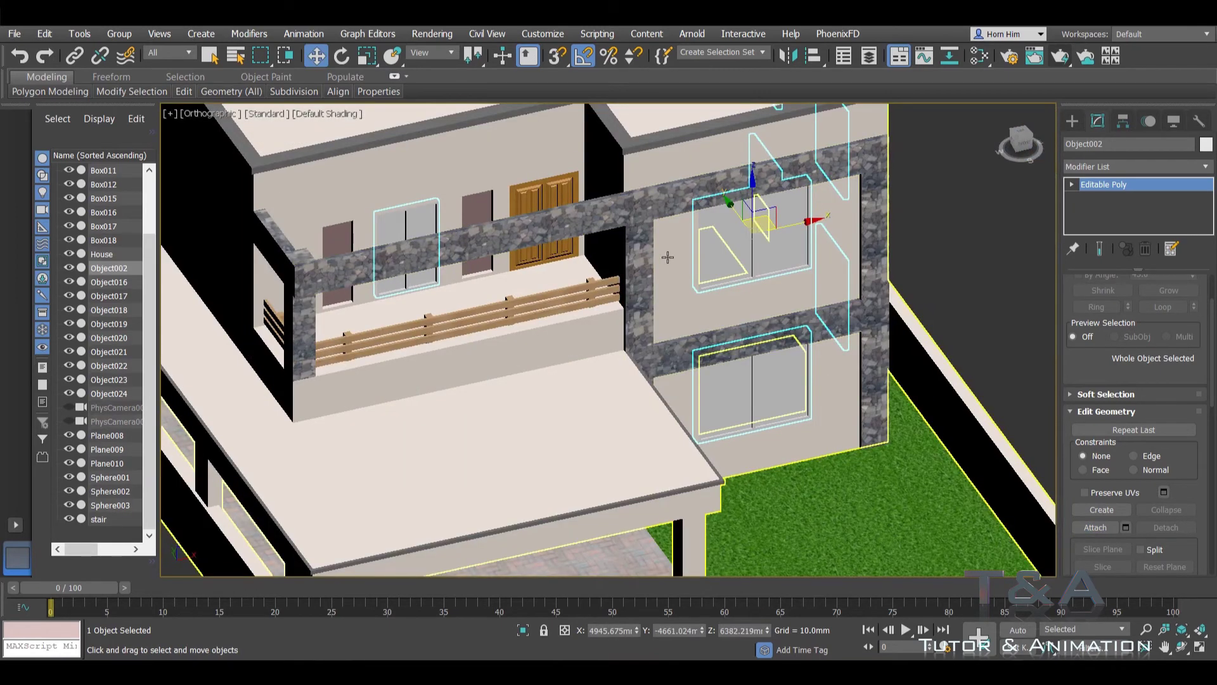
right_click(706, 236)
left_click(704, 83)
scroll(872, 301, "down", 2)
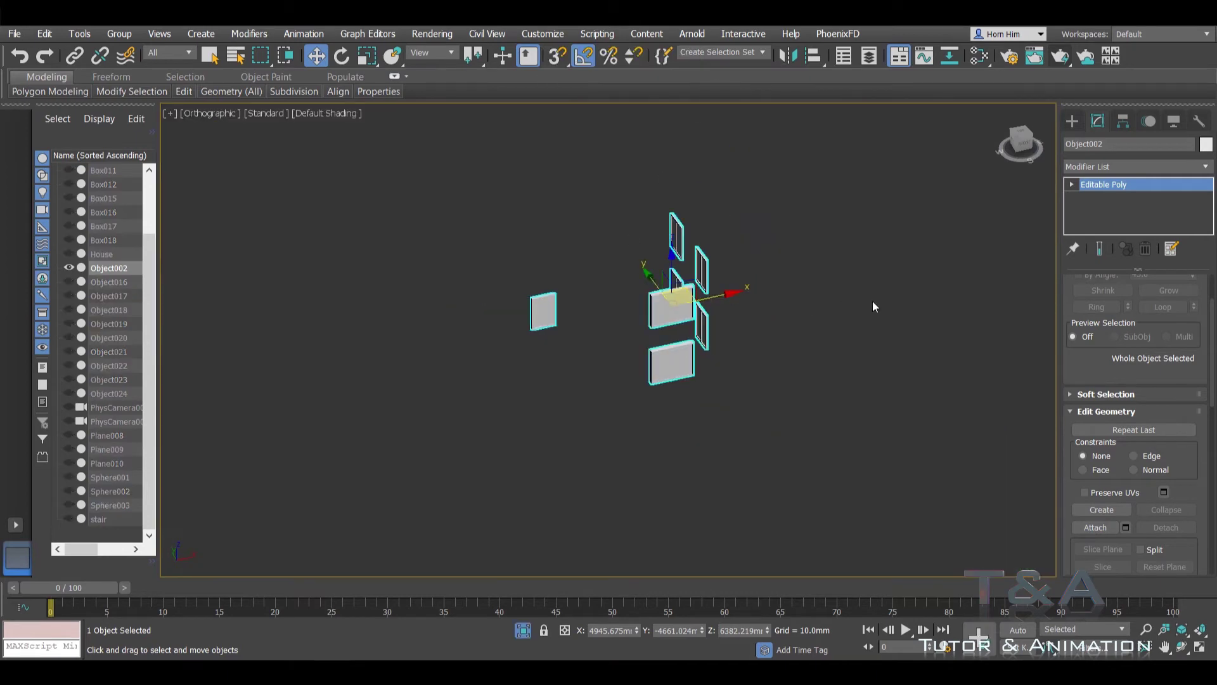
scroll(699, 332, "up", 3)
scroll(630, 313, "up", 2)
scroll(608, 310, "up", 1)
middle_click_drag(608, 310, 497, 313)
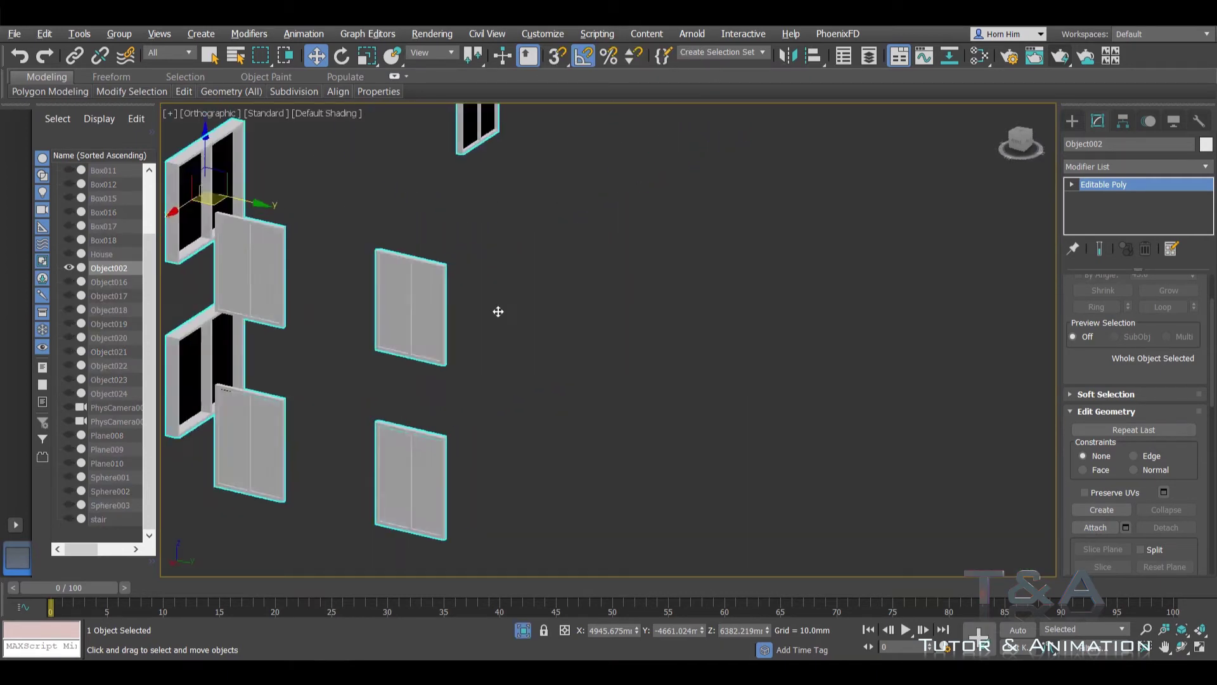
scroll(396, 315, "up", 2)
mouse_move(391, 314)
middle_mouse_down("alt")
mouse_move(657, 309)
mouse_move(1033, 248)
middle_mouse_up("alt")
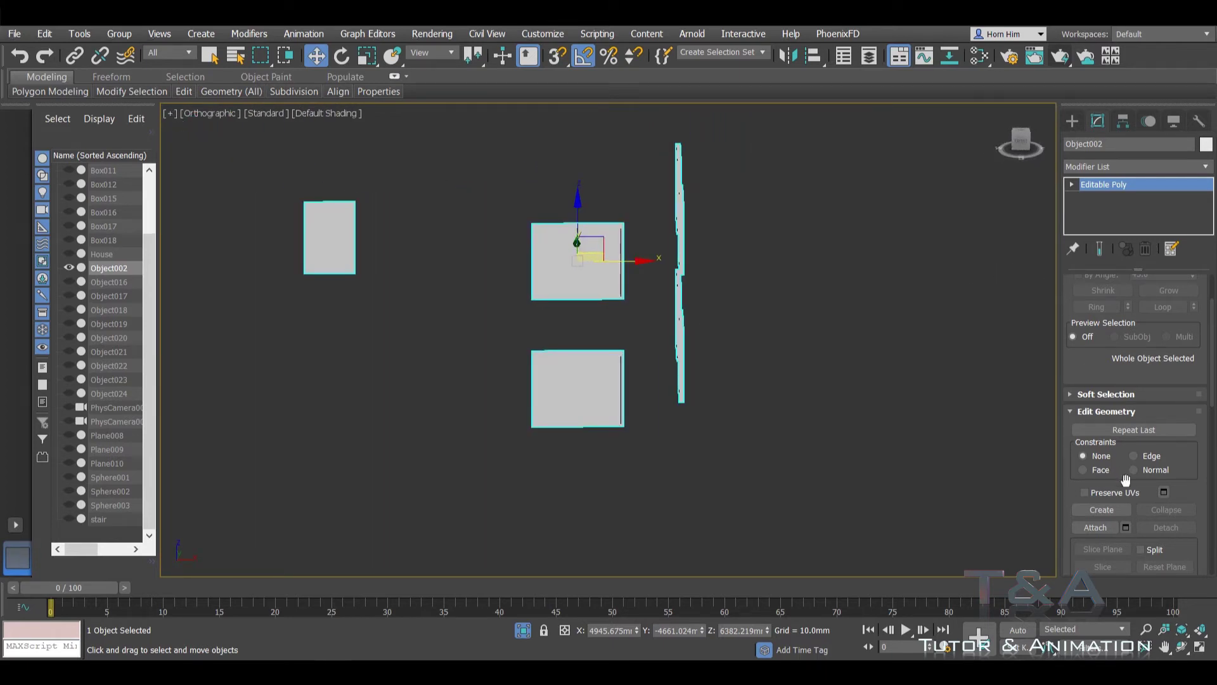
scroll(1125, 480, "down", 1)
Step: Select all of Object002's polygons and set their material ID to 4
key("4")
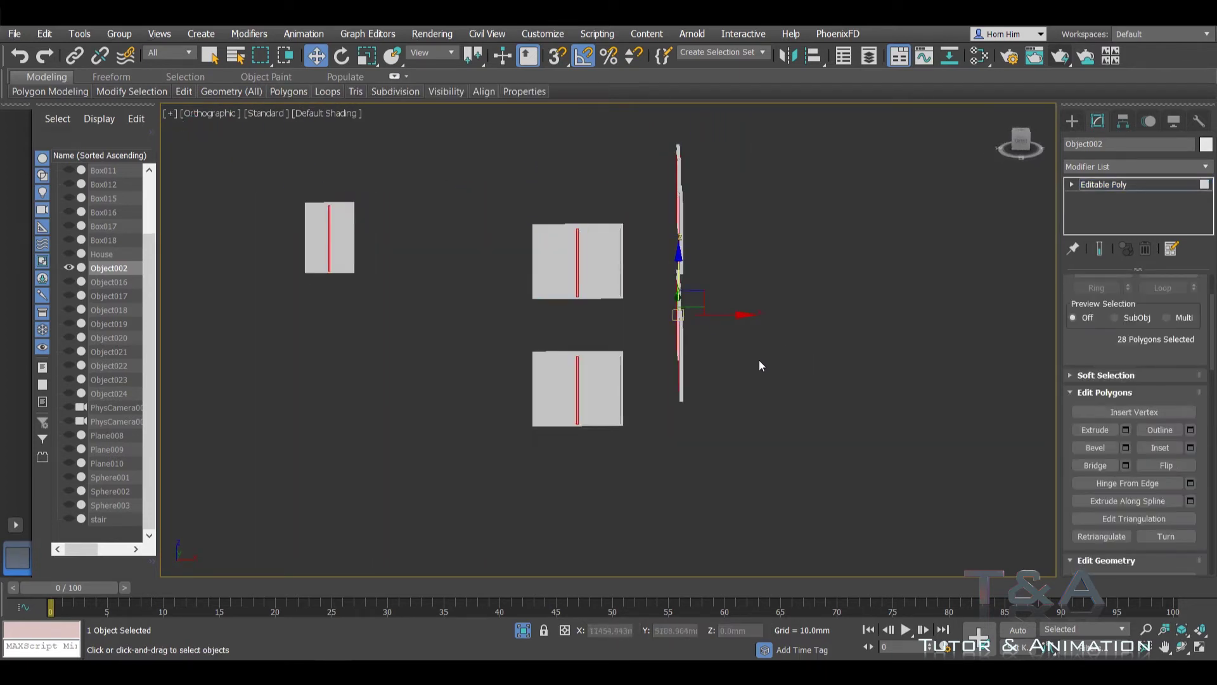
scroll(759, 359, "down", 5)
key("ctrl+a")
scroll(731, 349, "up", 5)
scroll(1140, 484, "down", 5)
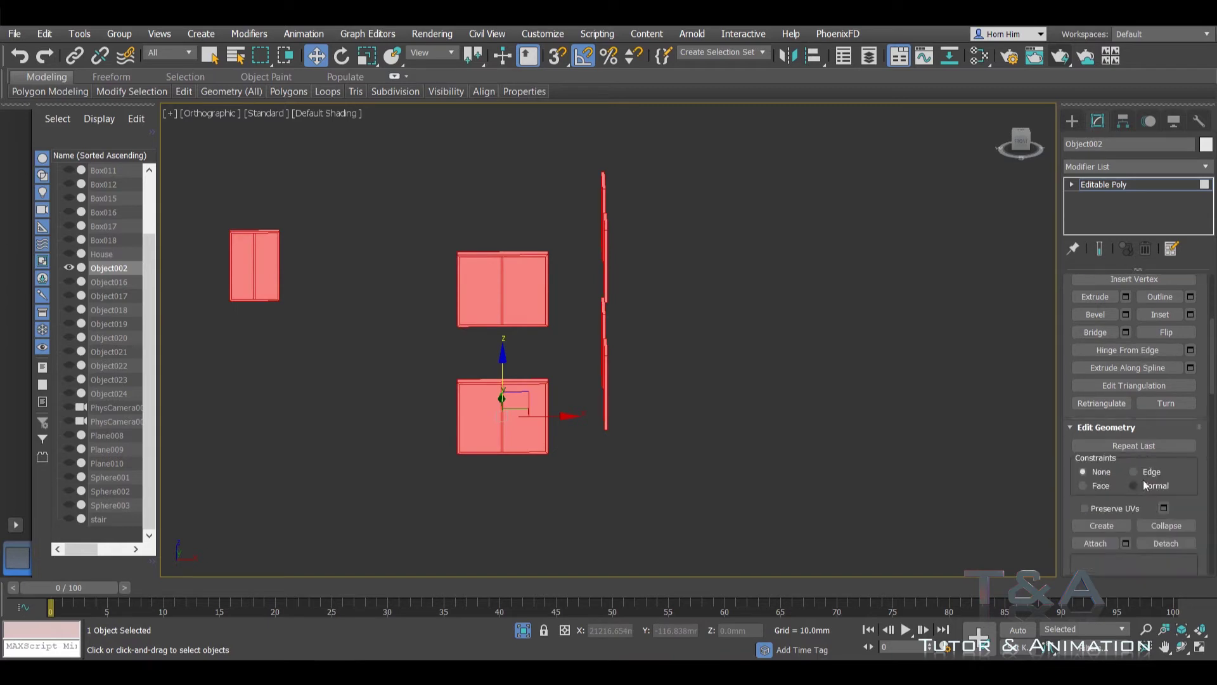
scroll(1143, 480, "down", 5)
scroll(1144, 477, "down", 5)
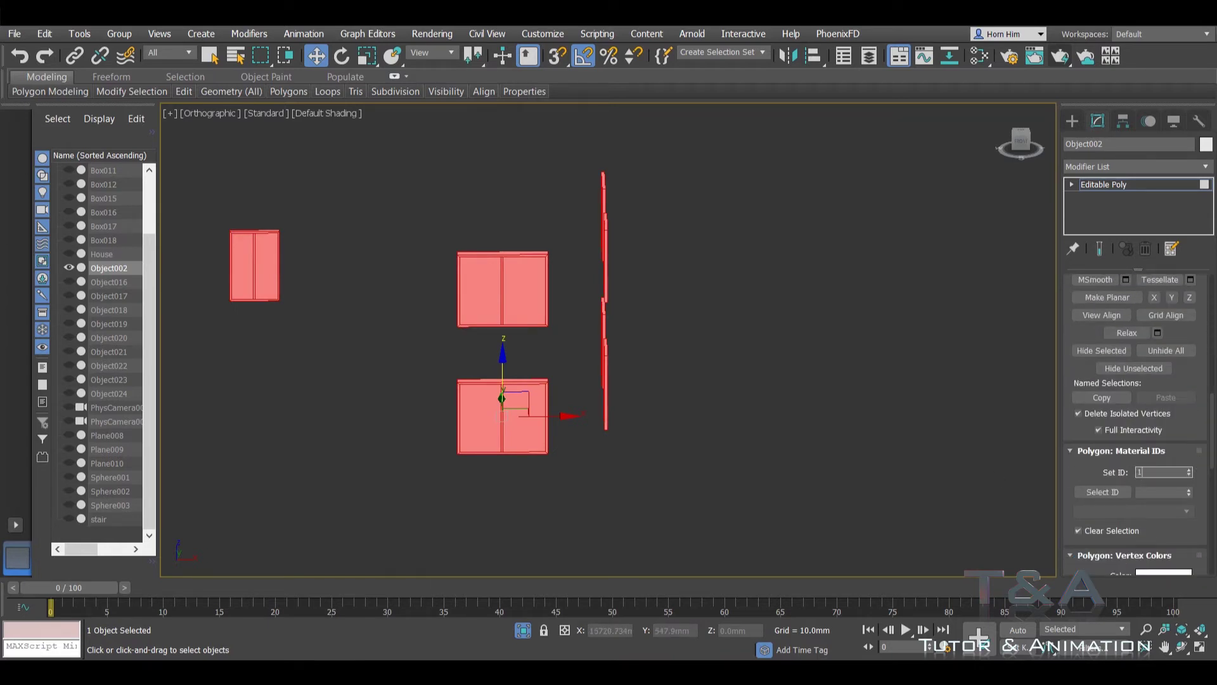
type("4")
key("Return")
scroll(753, 341, "up", 5)
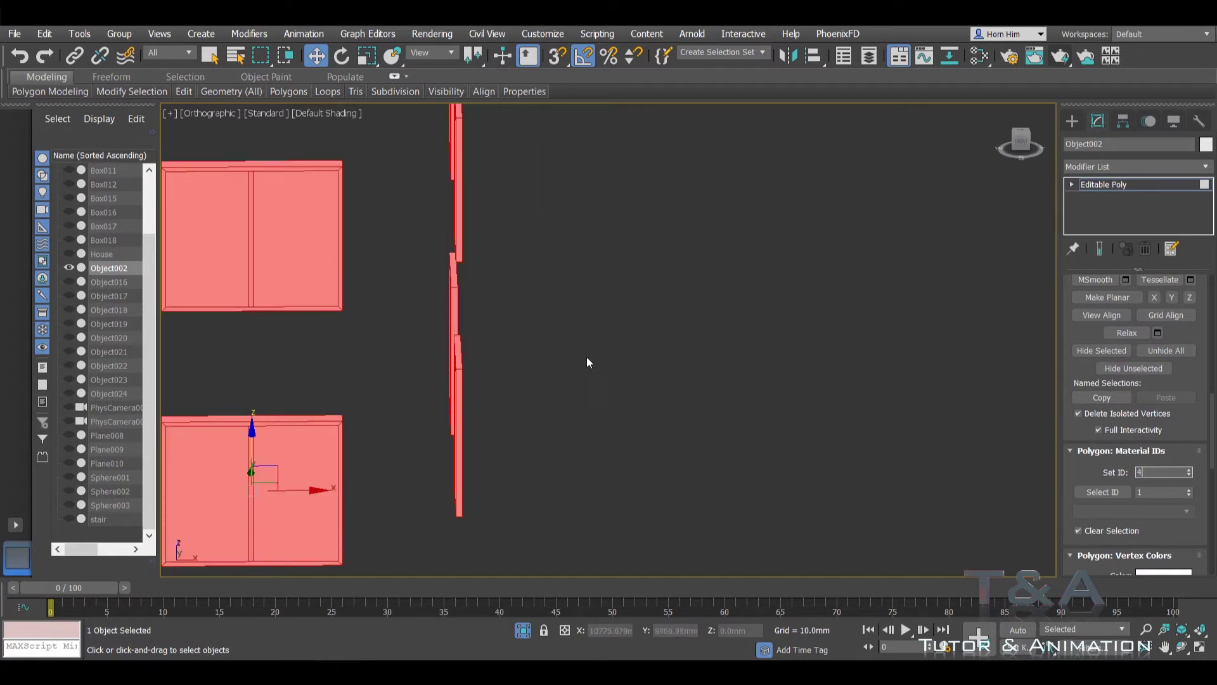
mouse_move(587, 356)
middle_mouse_down()
mouse_move(629, 391)
mouse_move(684, 363)
middle_mouse_up()
scroll(630, 390, "down", 5)
Step: Switch to Element selection and deselect the window frames, keeping only the glass
key("5")
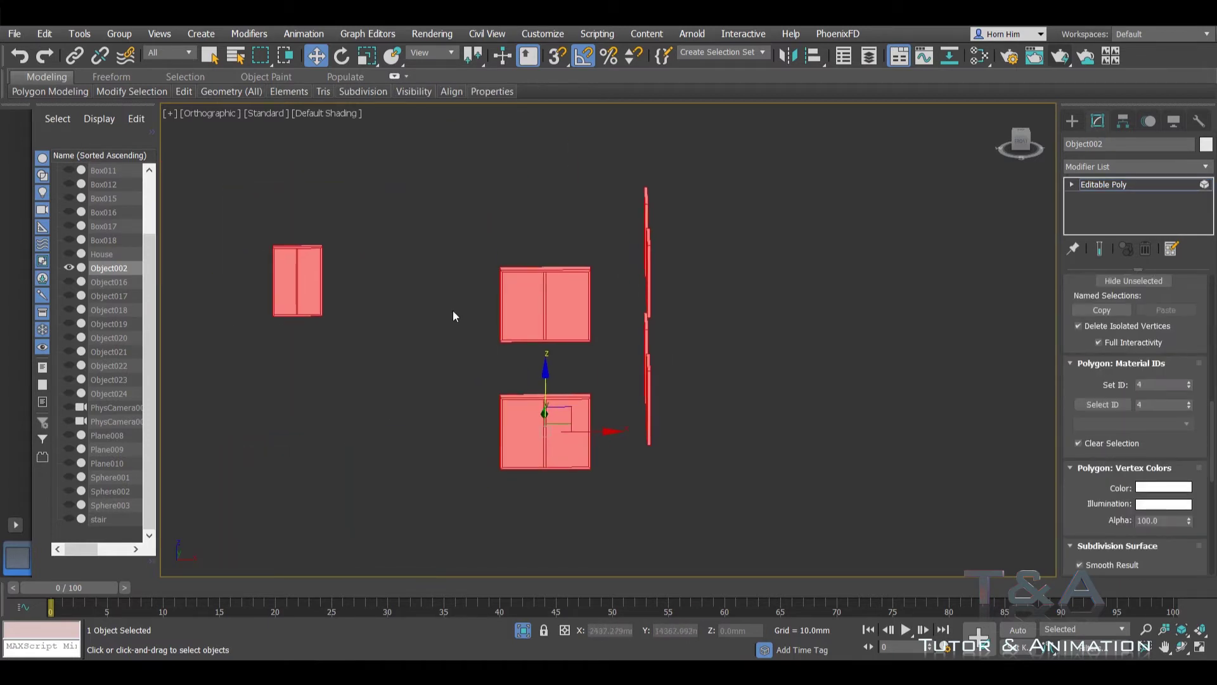
scroll(317, 284, "up", 2)
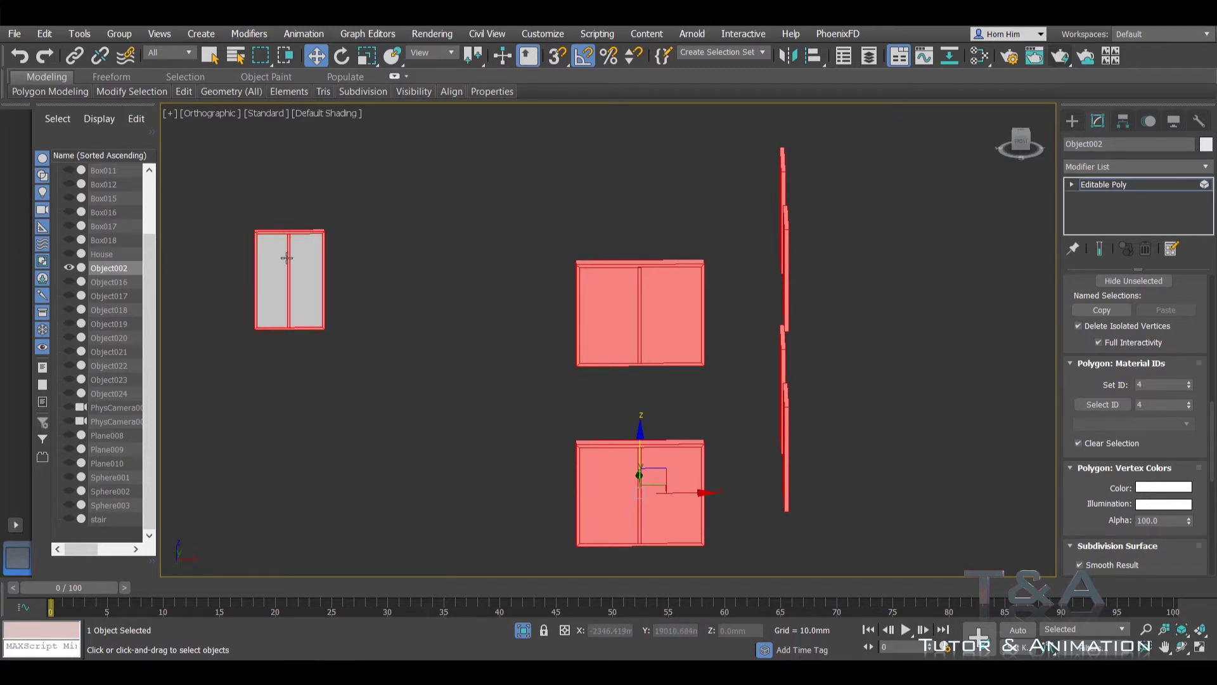
scroll(286, 257, "up", 3)
scroll(292, 231, "down", 3)
scroll(574, 277, "up", 2)
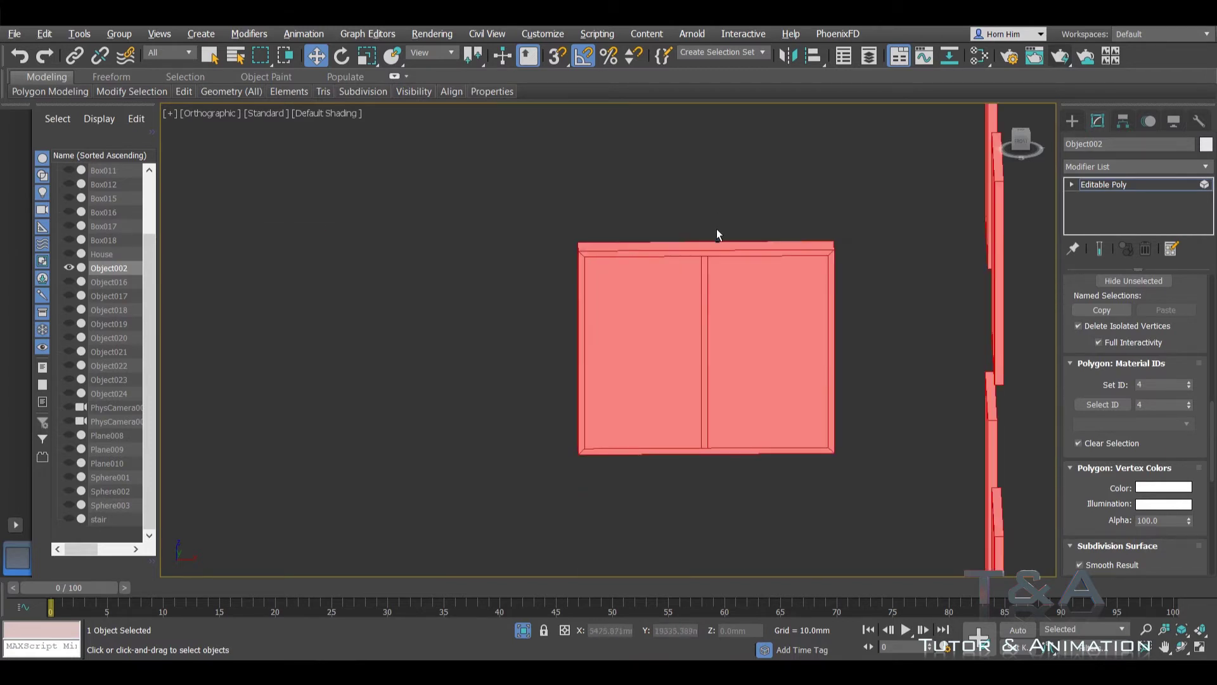
scroll(700, 231, "down", 3)
scroll(625, 280, "up", 3)
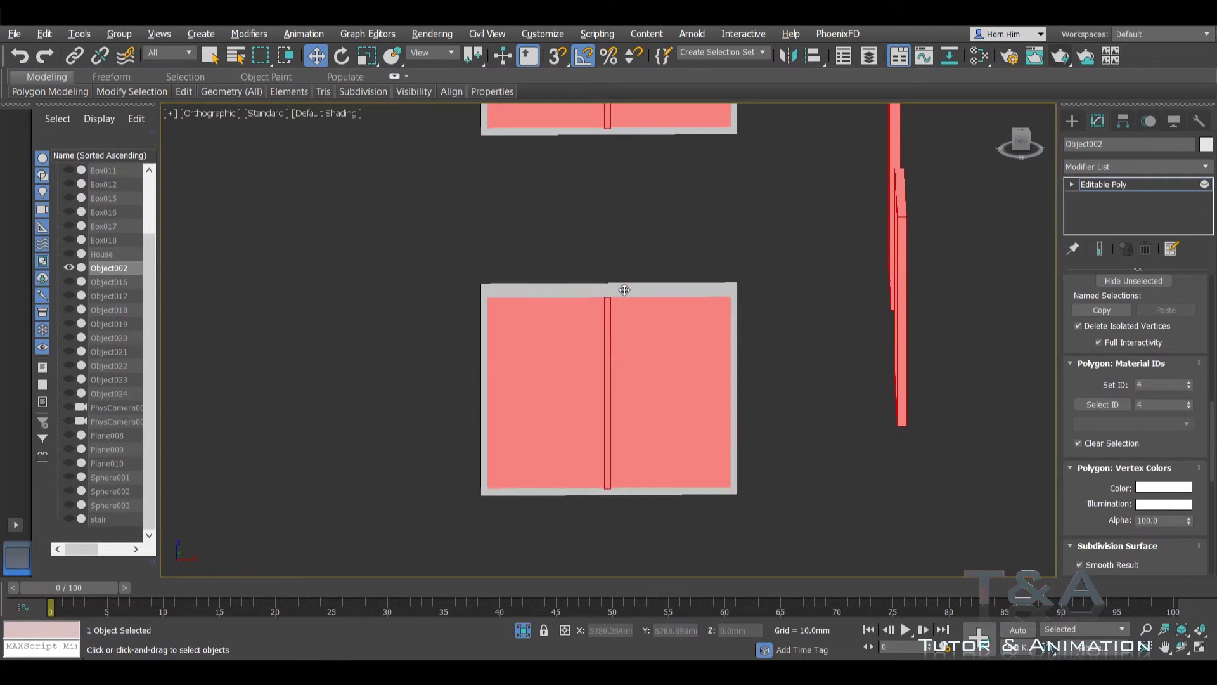
scroll(697, 288, "down", 3)
middle_click_drag(801, 286, 633, 235, "alt")
scroll(634, 234, "up", 3)
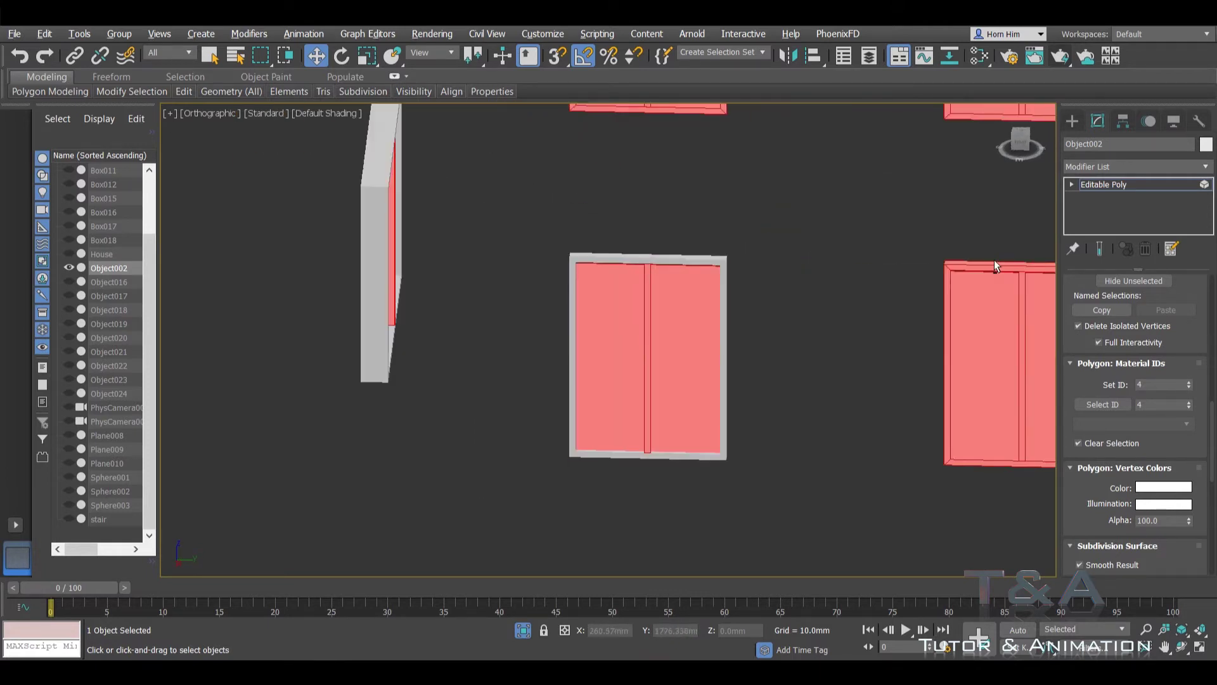
middle_click_drag(993, 265, 851, 426)
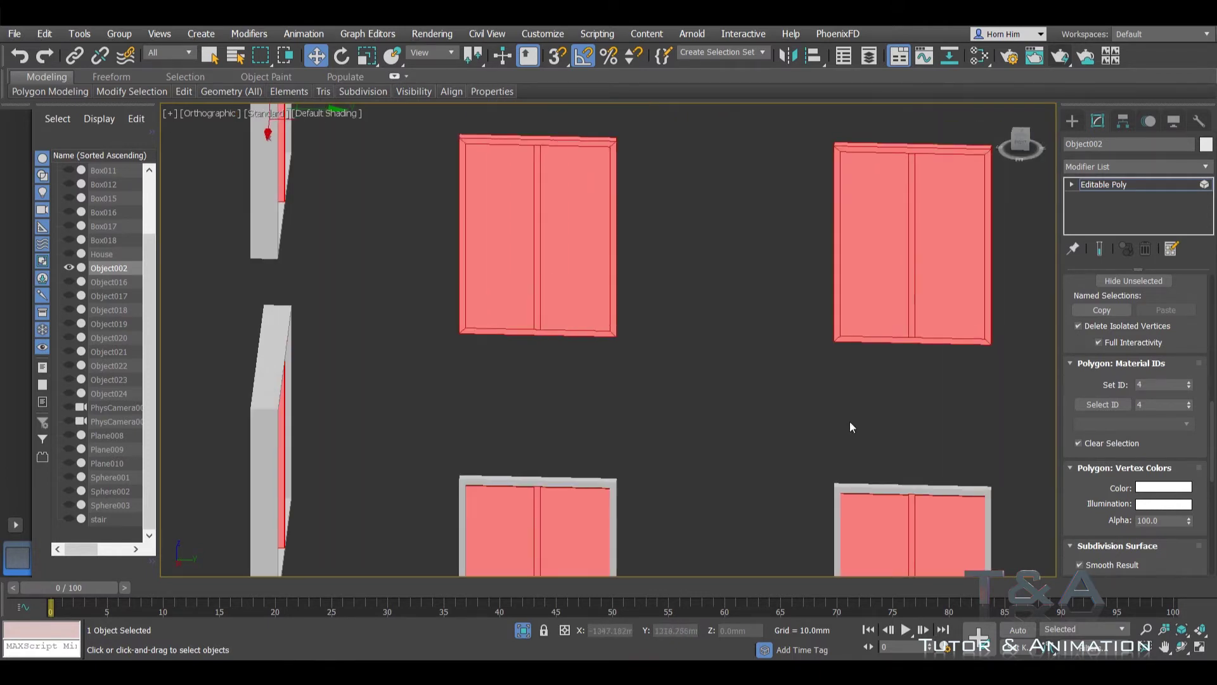
left_click(537, 142, "alt")
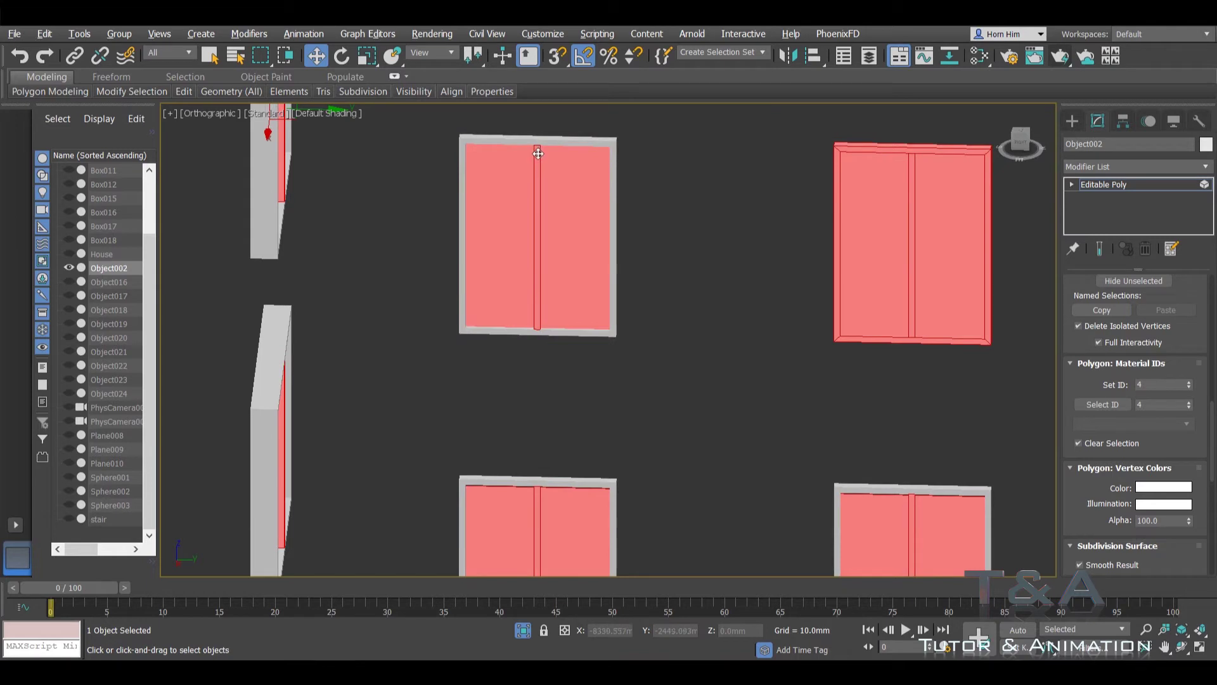
left_click(914, 160, "alt")
left_click(921, 341, "alt")
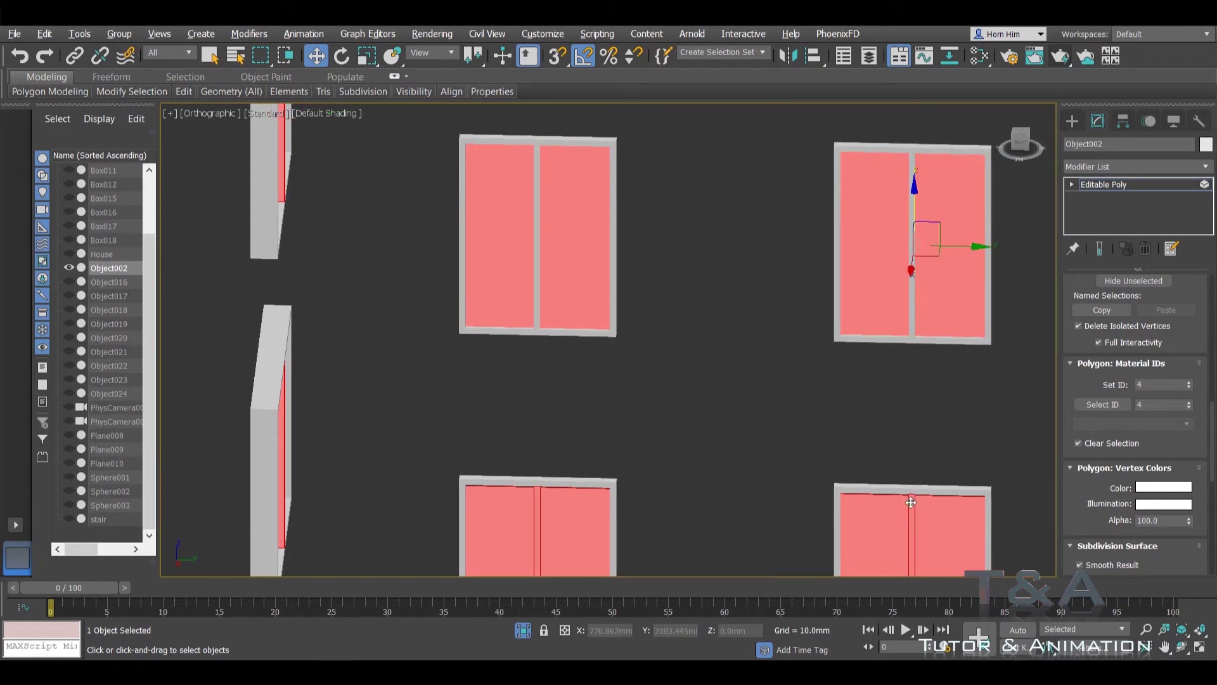
Step: Deselect the central mullion so only the glass panes stay selected
scroll(780, 386, "down", 3)
scroll(729, 431, "up", 1)
scroll(669, 455, "up", 3)
scroll(683, 389, "down", 3)
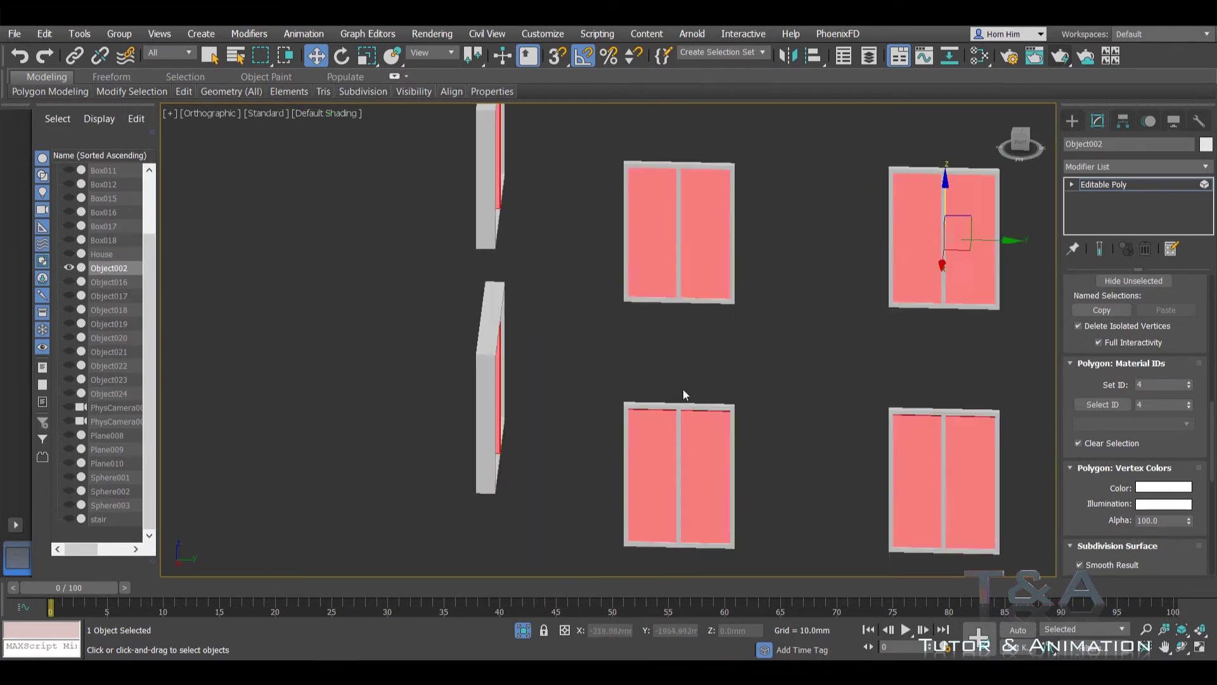
mouse_move(682, 389)
middle_mouse_down("alt")
mouse_move(672, 387)
mouse_move(721, 349)
middle_mouse_up("alt")
scroll(638, 258, "up", 3)
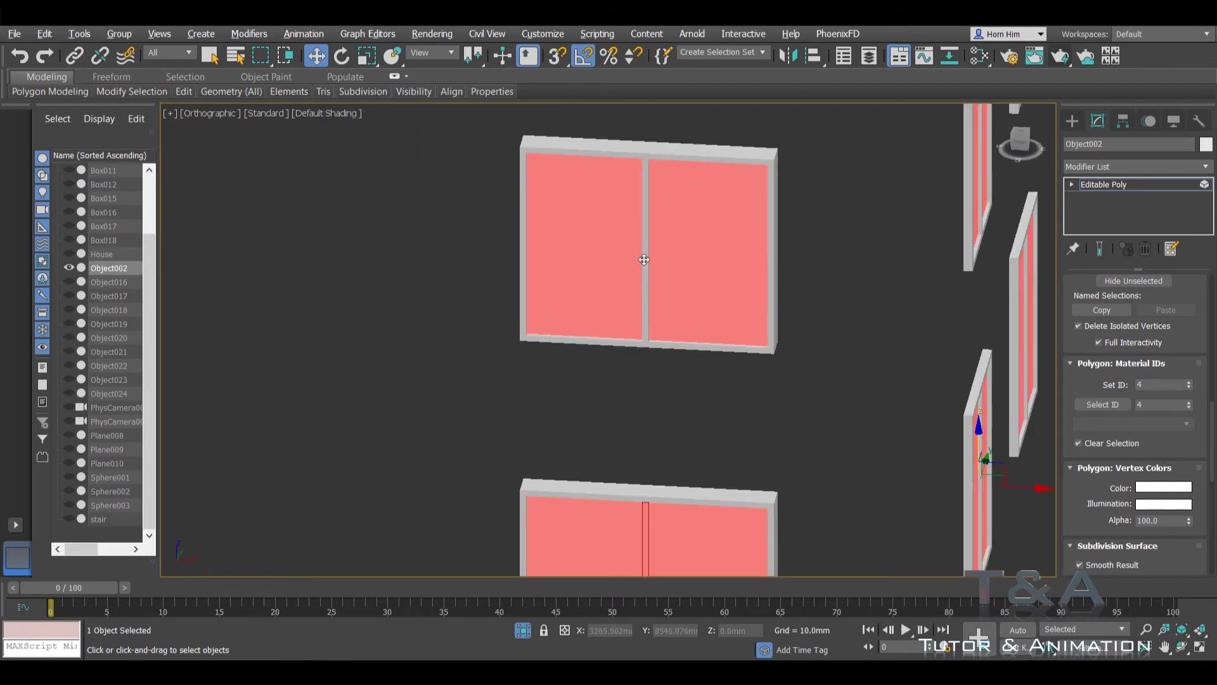
scroll(449, 299, "down", 3)
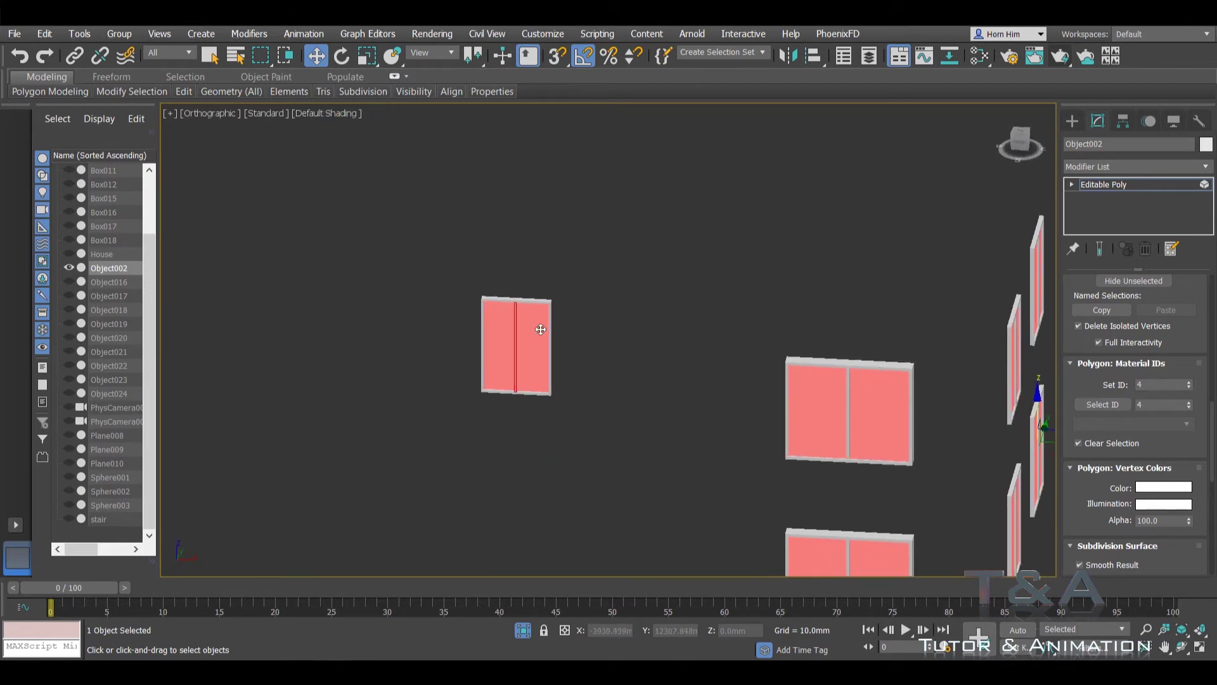
scroll(458, 295, "up", 5)
left_click(470, 300, "alt")
Step: Widen the command panel and return Object002 to object level
scroll(1199, 380, "down", 2)
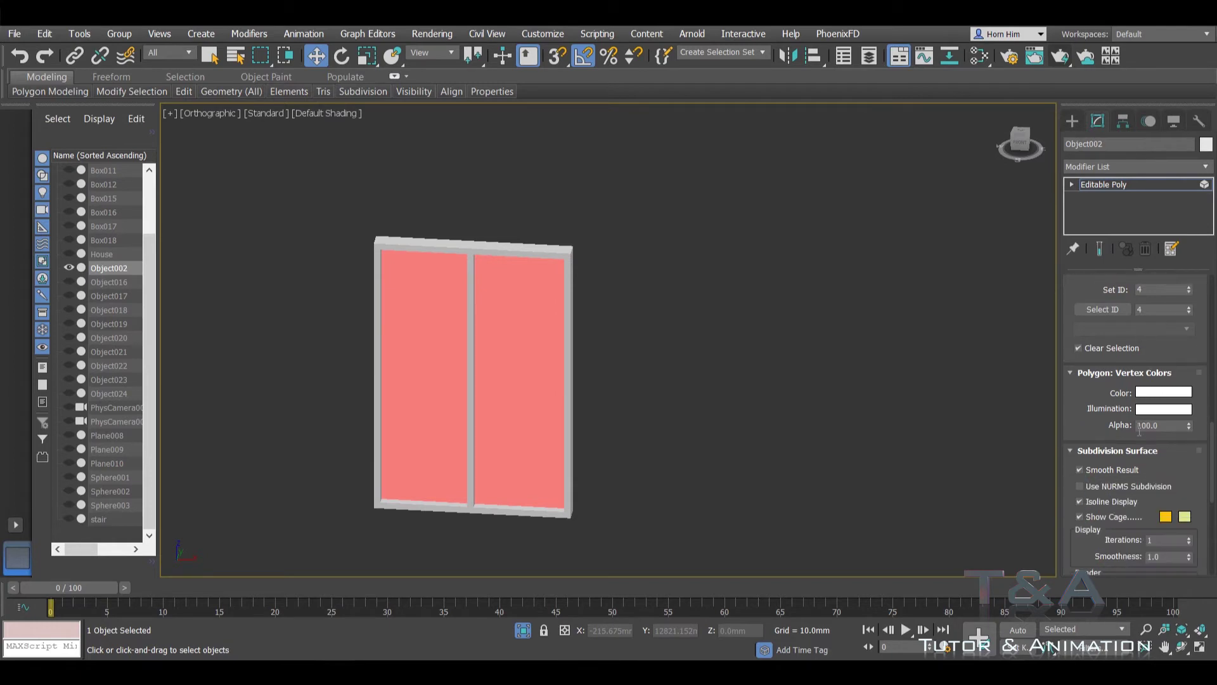
scroll(1192, 387, "down", 3)
scroll(1149, 408, "down", 2)
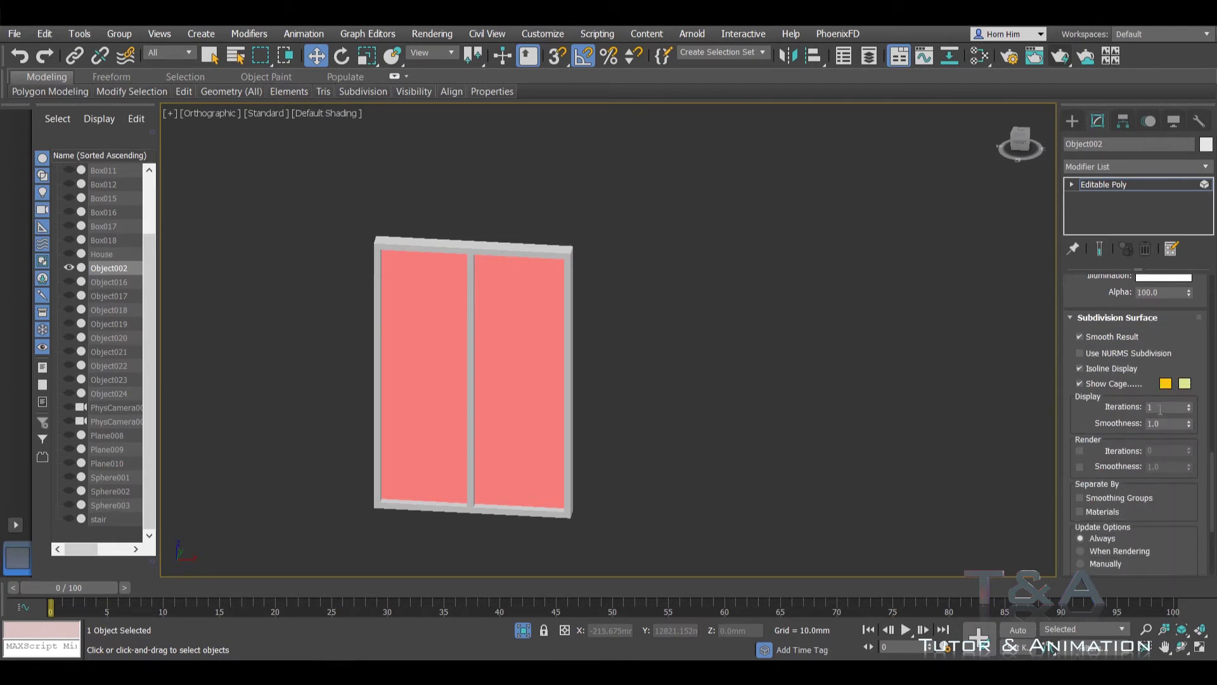
scroll(1135, 368, "up", 2)
scroll(1131, 406, "up", 3)
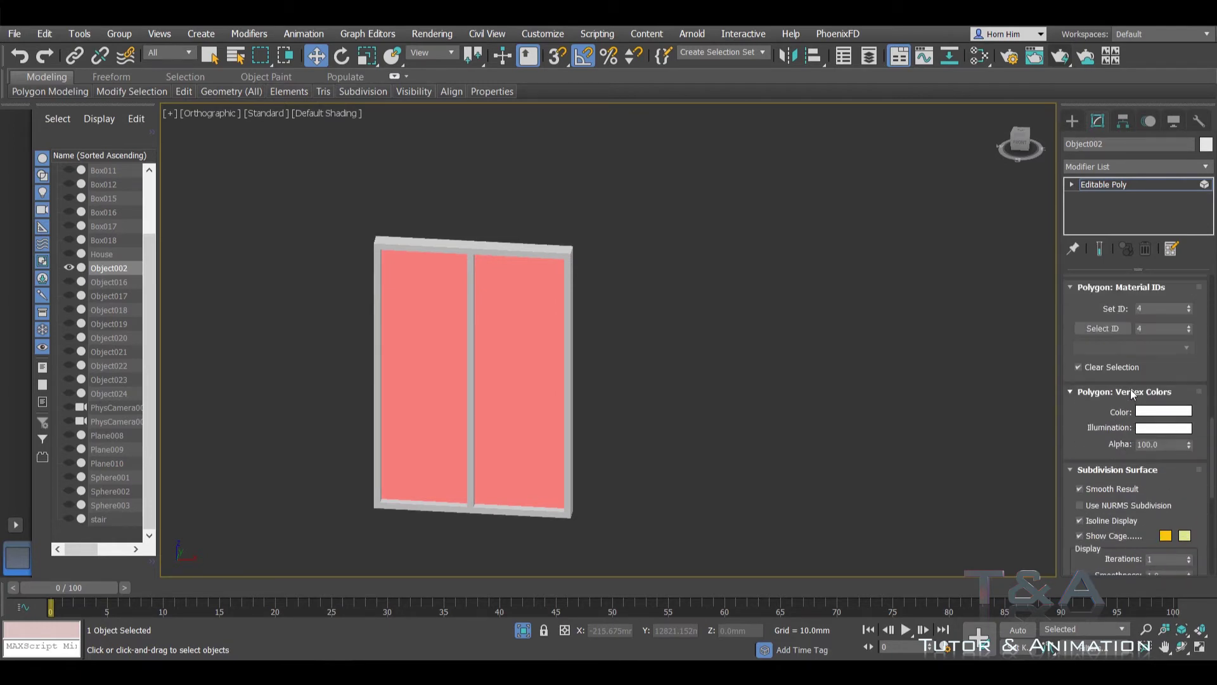
scroll(1139, 409, "up", 2)
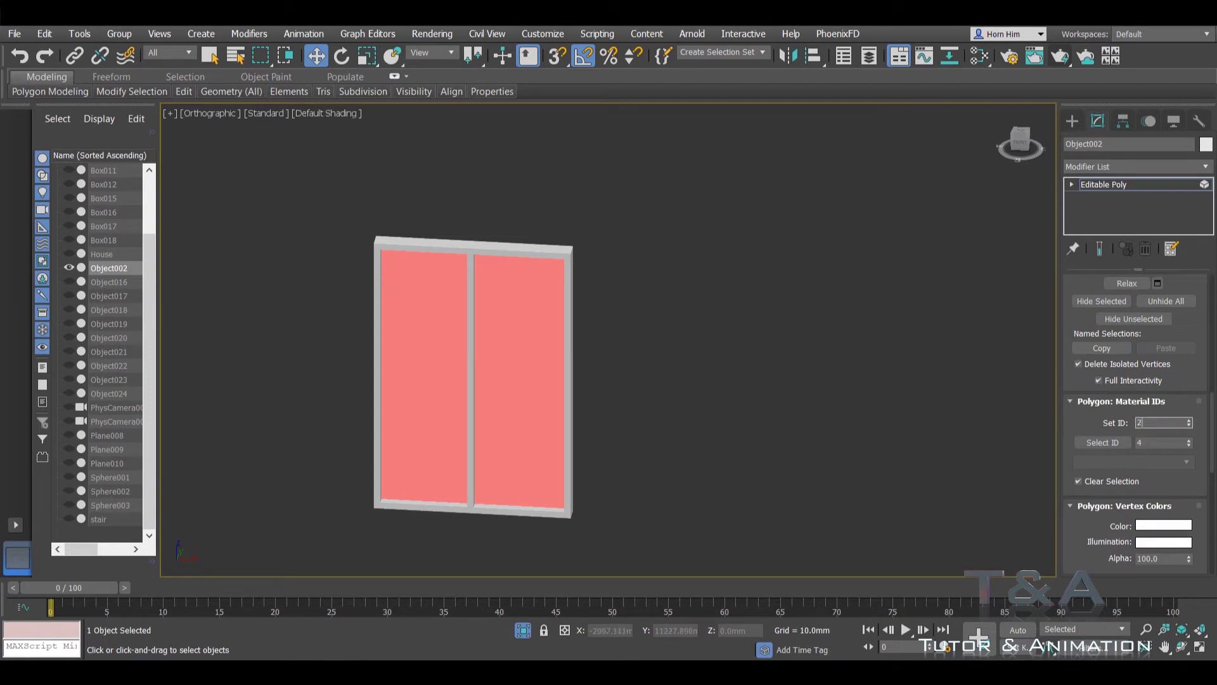
scroll(709, 383, "down", 4)
scroll(640, 338, "down", 3)
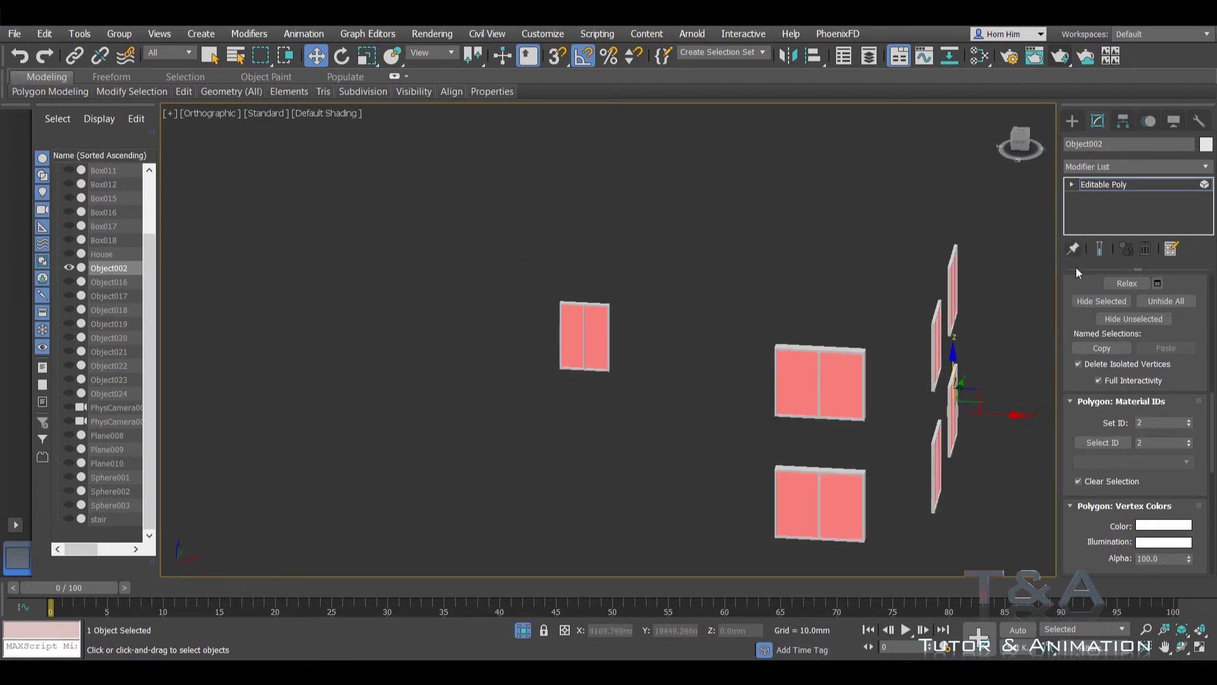
middle_click_drag(900, 330, 789, 300)
scroll(1078, 279, "up", 1)
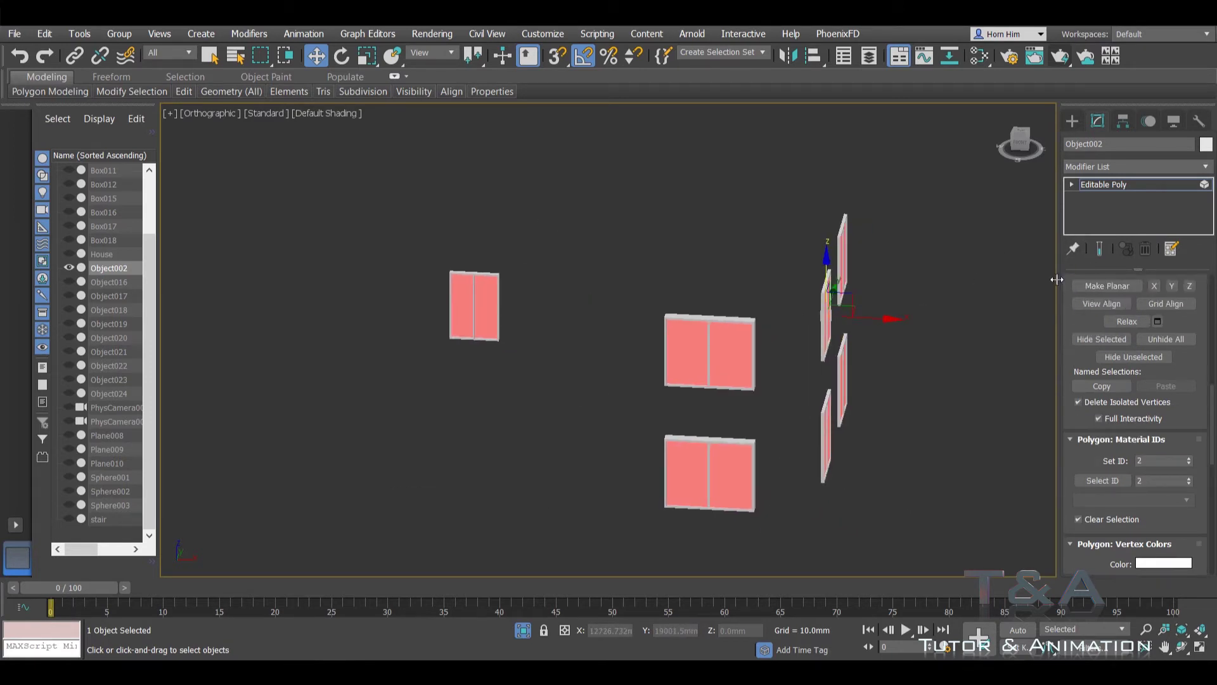
left_click_drag(1057, 279, 899, 290)
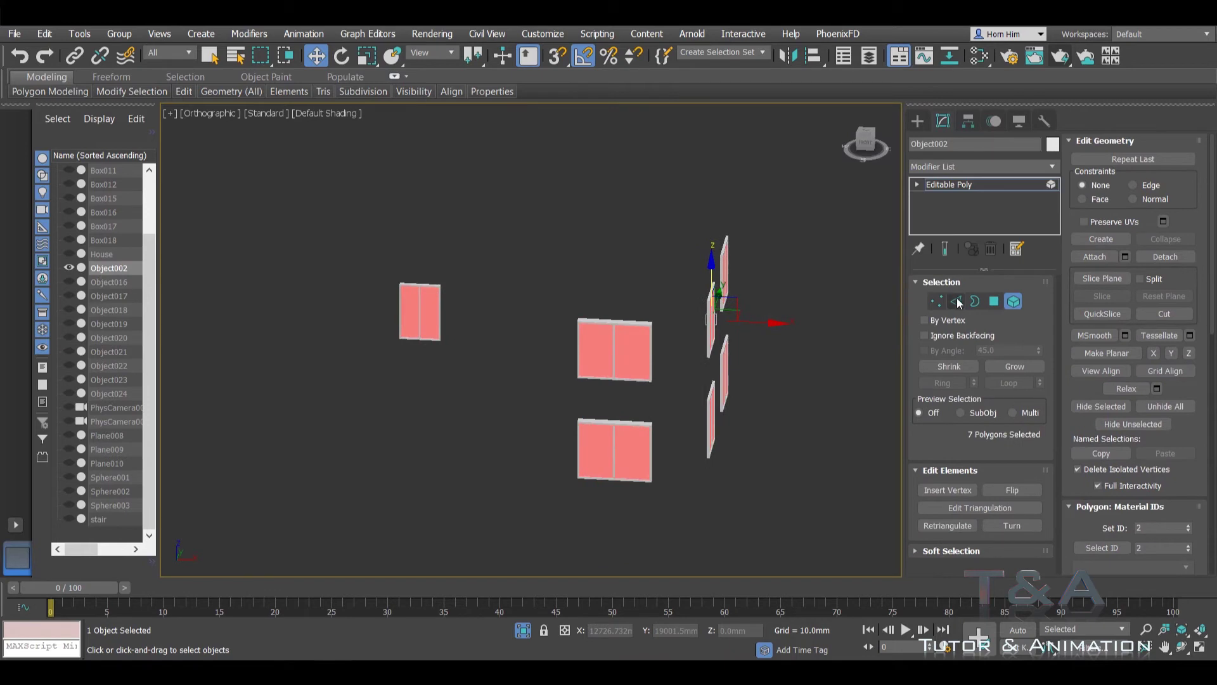
left_click(1013, 301)
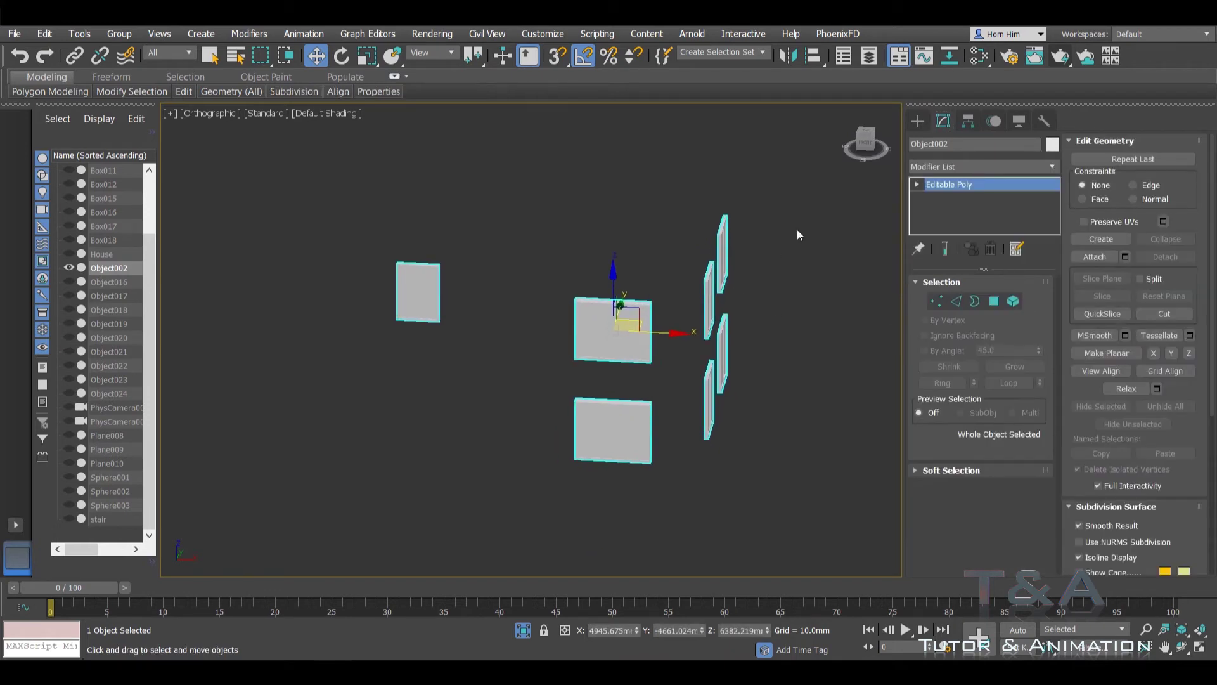
Step: Open the Slate Material Editor and add a Multi/Sub-Object material node
left_click(875, 129)
left_click(986, 58)
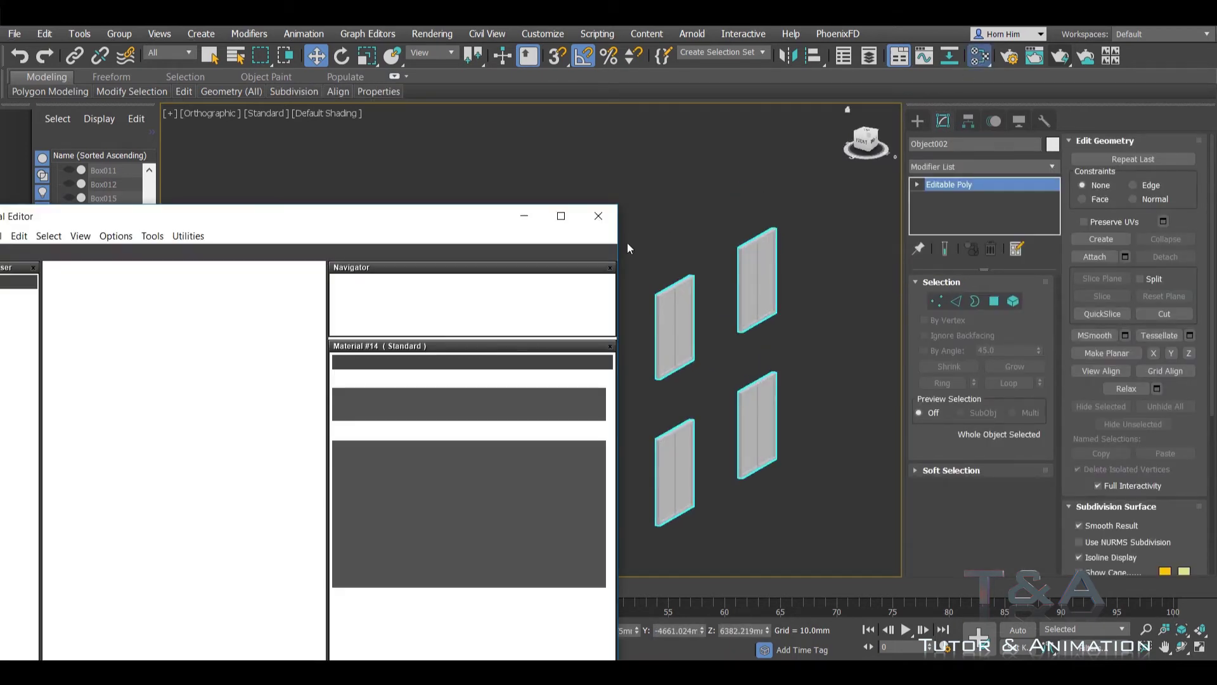
left_click_drag(416, 229, 712, 103)
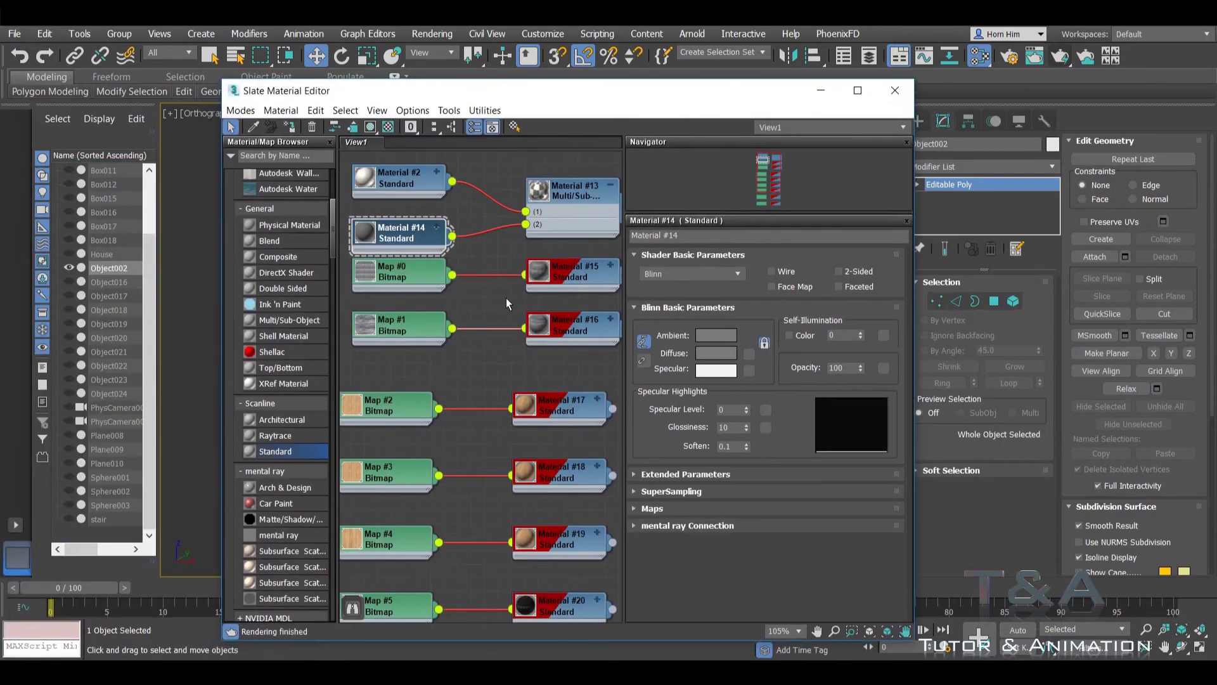
scroll(506, 298, "down", 5)
mouse_move(496, 351)
middle_mouse_down()
mouse_move(431, 279)
mouse_move(456, 323)
middle_mouse_up()
mouse_move(392, 338)
left_mouse_down()
mouse_move(496, 271)
mouse_move(476, 266)
left_mouse_up()
scroll(512, 286, "up", 3)
scroll(511, 288, "up", 3)
scroll(477, 266, "down", 3)
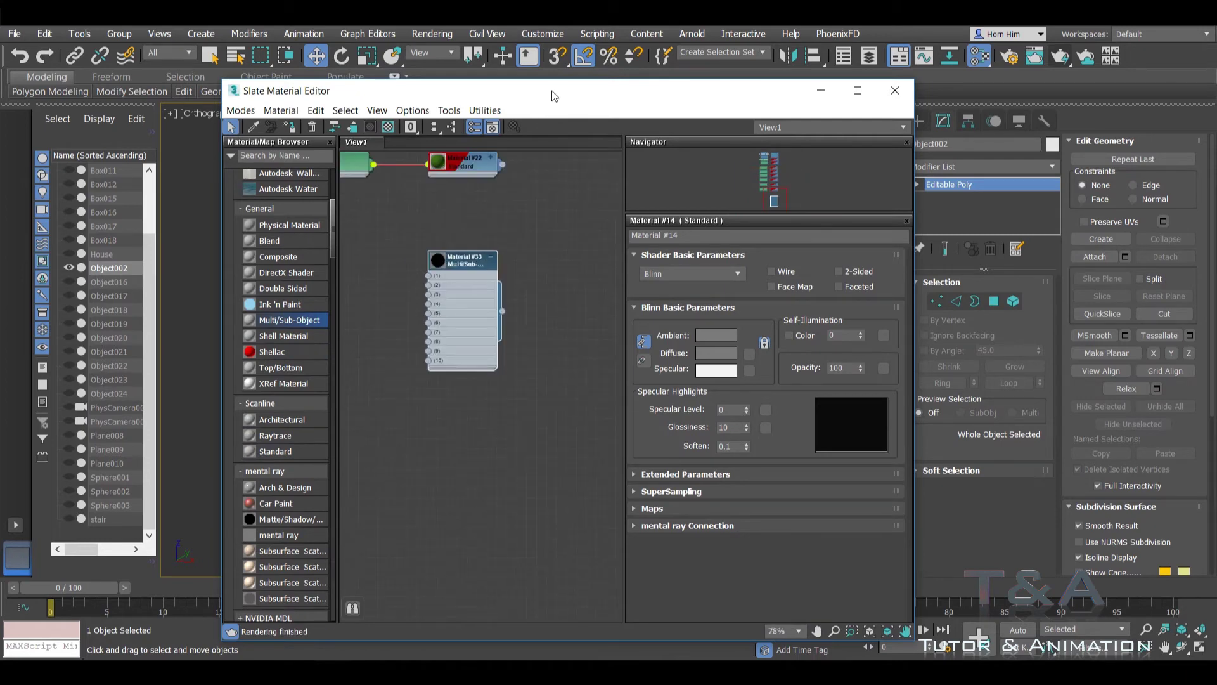
Step: Collapse Material #33's slot list and open its parameters for editing
mouse_move(553, 91)
left_mouse_down()
mouse_move(559, 484)
mouse_move(537, 340)
mouse_move(567, 214)
left_mouse_up()
scroll(531, 325, "down", 3)
scroll(531, 326, "up", 2)
scroll(526, 393, "up", 1)
scroll(545, 355, "up", 1)
left_click(580, 335)
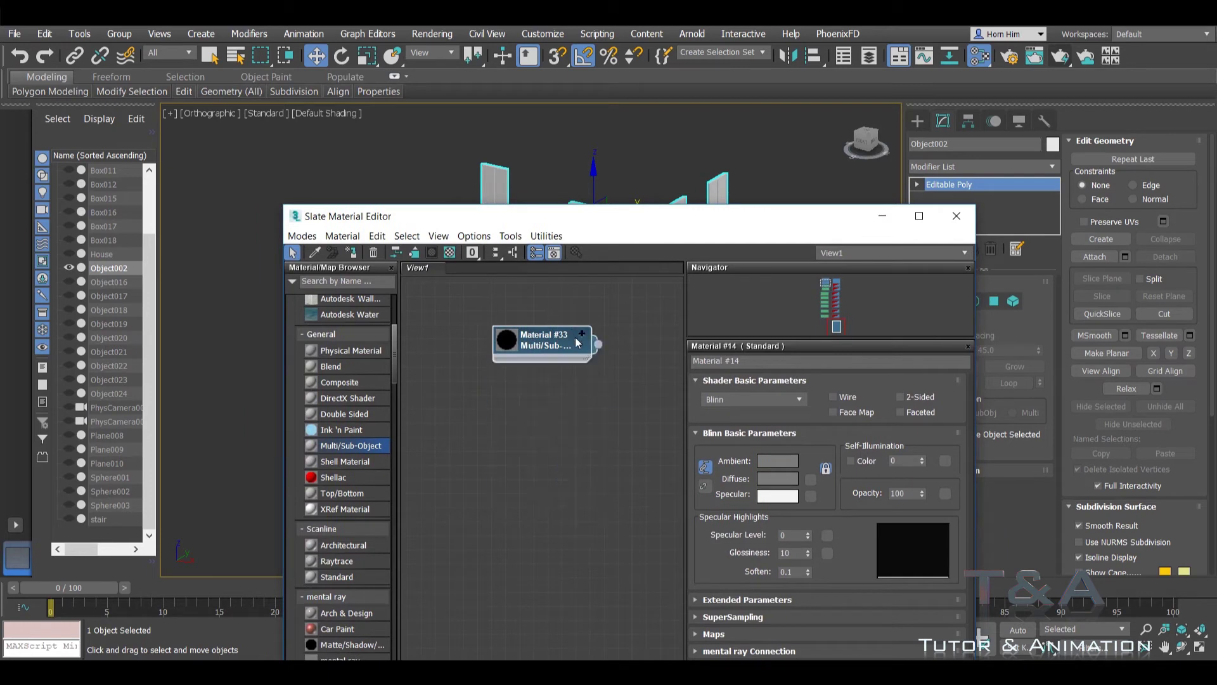
double_click(545, 345)
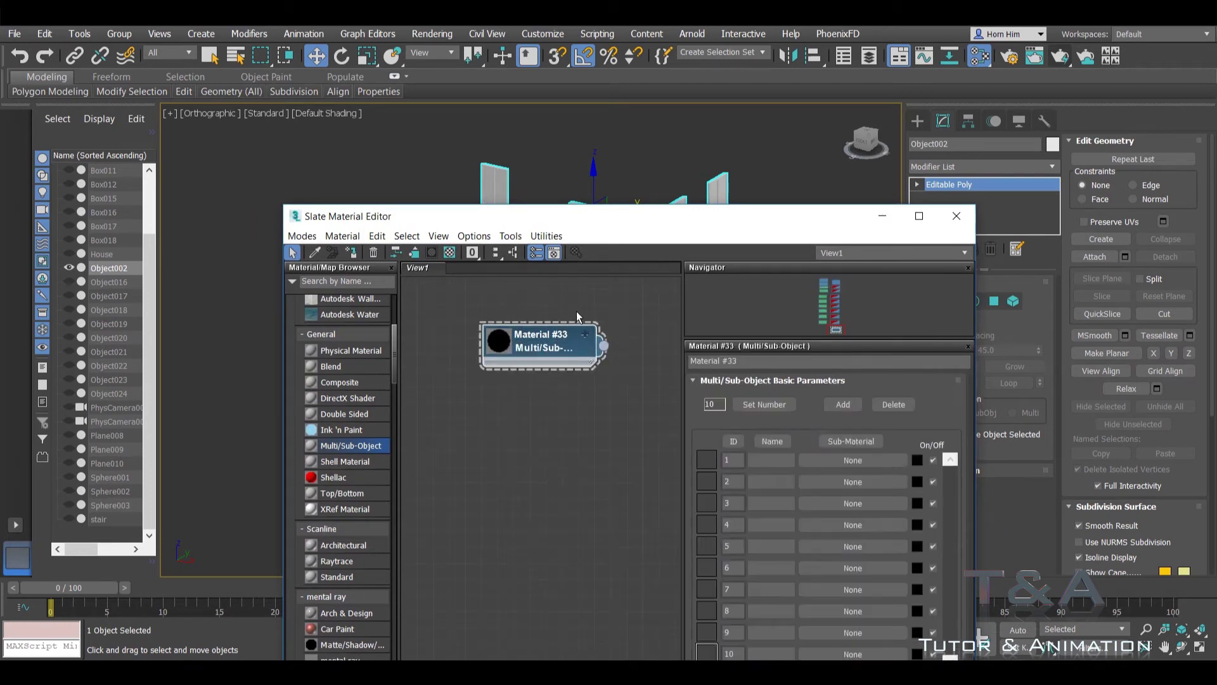
middle_click_drag(576, 310, 559, 397)
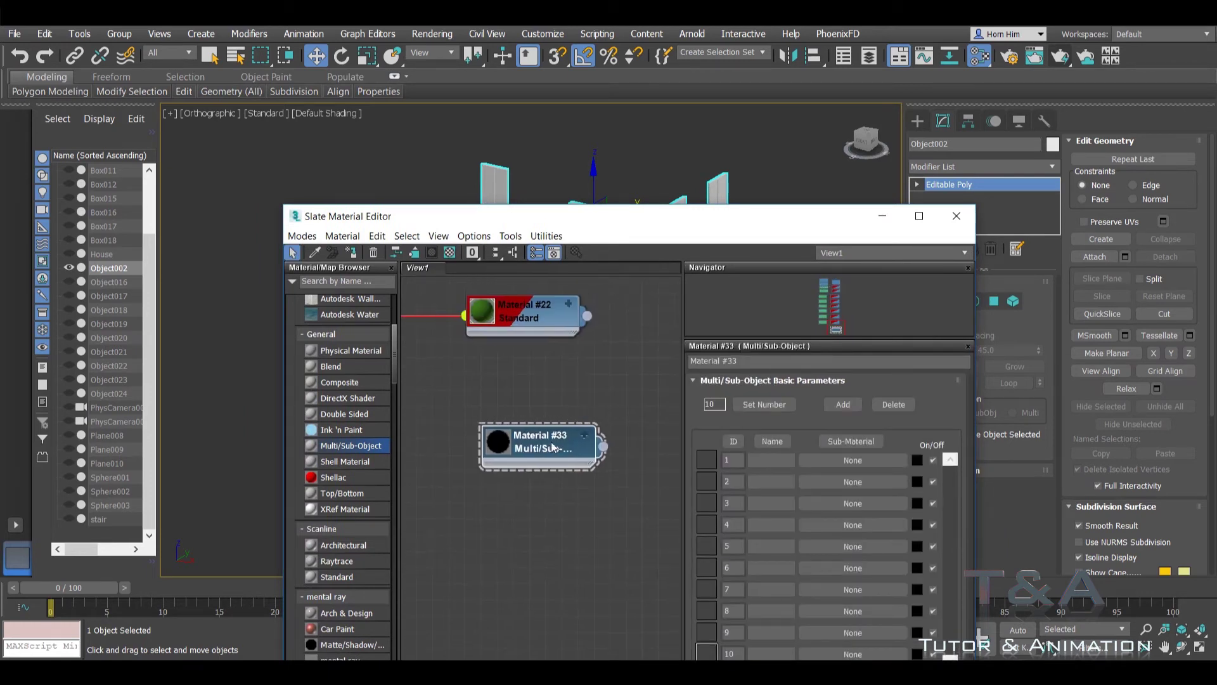
Step: Reduce Material #33 to 2 sub-materials and assign it to the selected windows
left_click(888, 404)
left_click(887, 405)
left_click(888, 404)
middle_click_drag(540, 420, 557, 394)
left_click(351, 253)
Step: Add two Arch & Design material nodes, #34 and #35, beside Material #33
left_click_drag(455, 227, 410, 232)
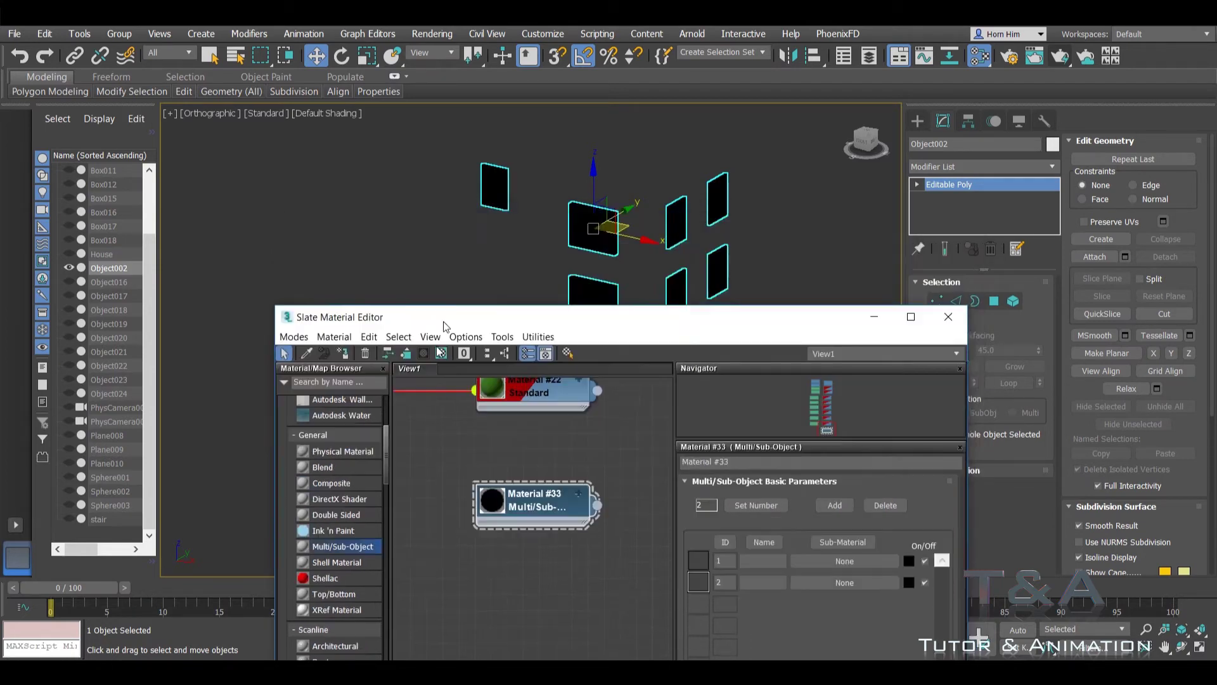
middle_click_drag(411, 403, 485, 368)
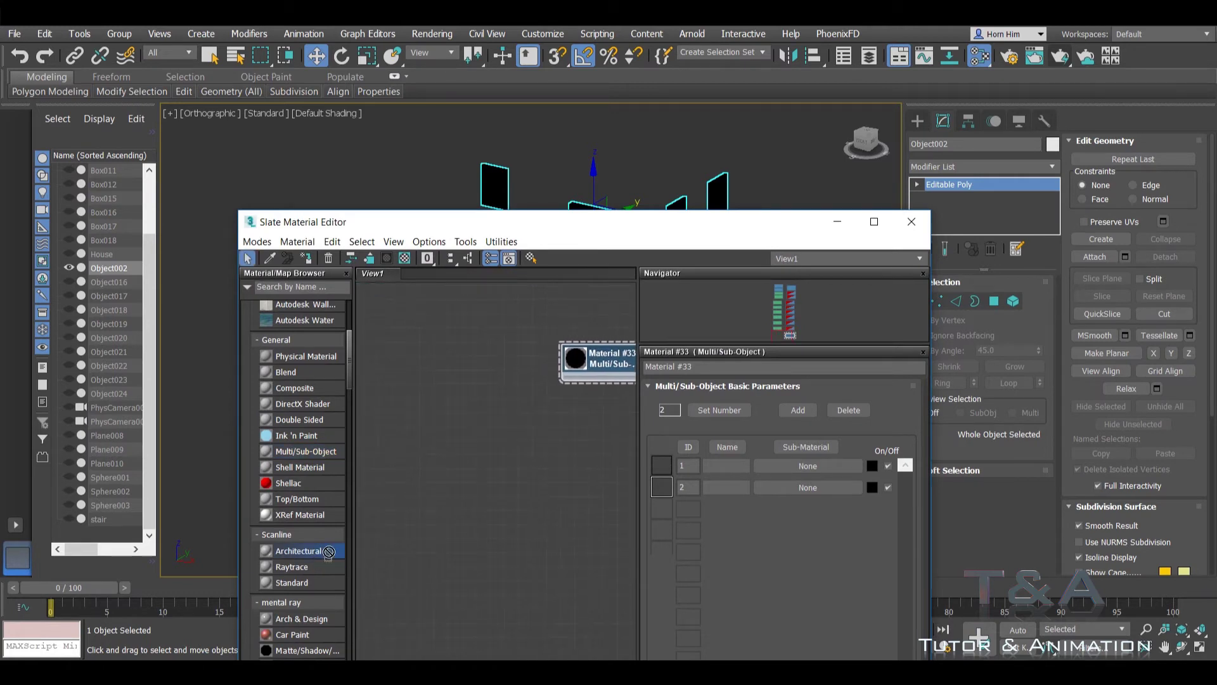
scroll(317, 539, "down", 3)
mouse_move(306, 482)
left_mouse_down()
mouse_move(432, 308)
mouse_move(442, 393)
left_mouse_up()
left_click(467, 312)
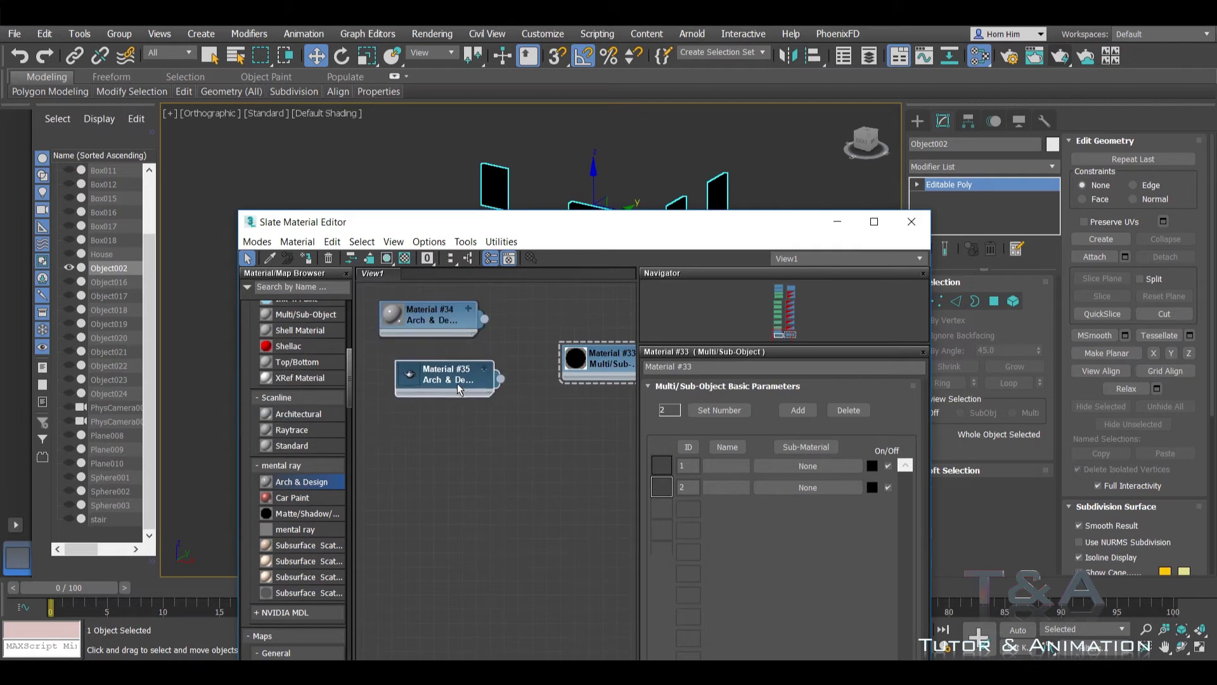
left_click_drag(447, 327, 474, 341)
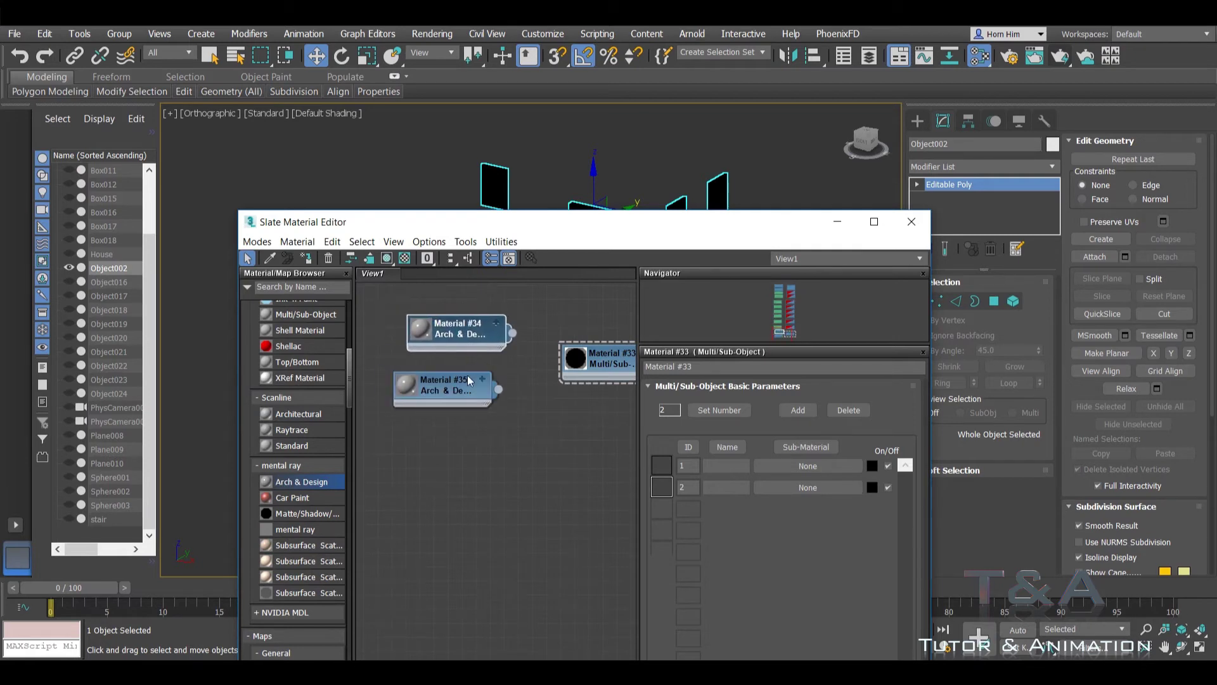
left_click_drag(460, 392, 477, 391)
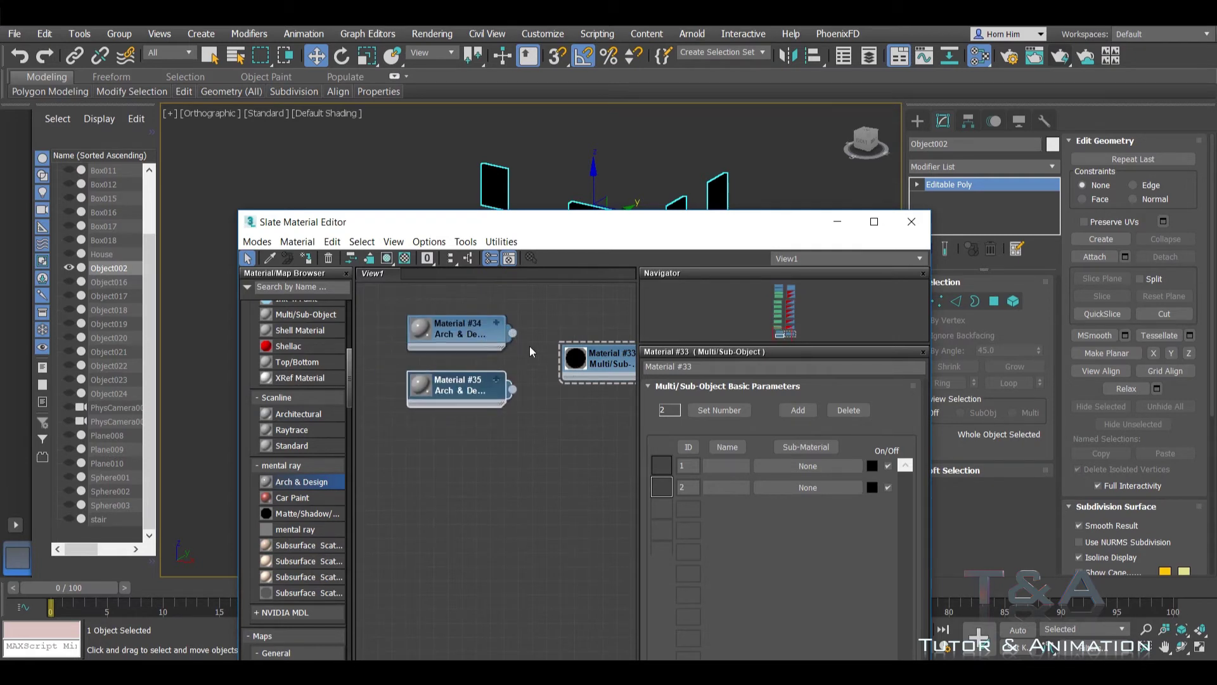
Step: Wire Material #34 into slot 1 and Material #35 into slot 2 of Material #33
left_click_drag(513, 333, 601, 375)
left_click(624, 398)
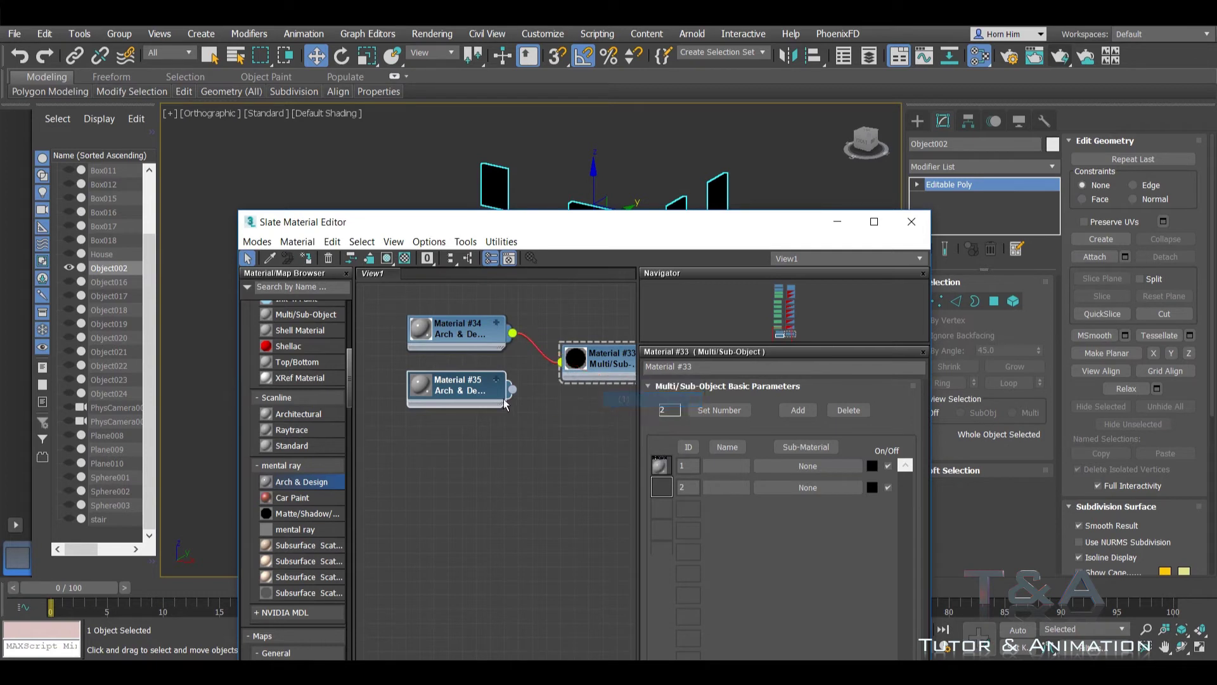
left_click_drag(513, 389, 610, 374)
left_click(613, 415)
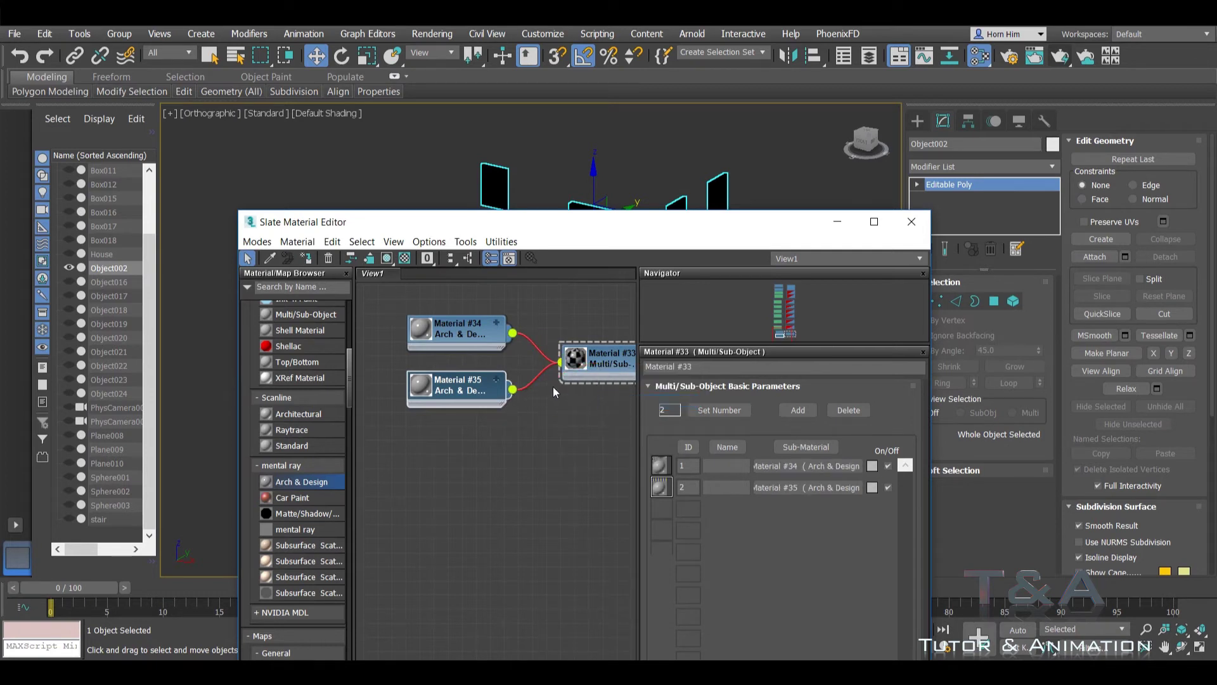
middle_click_drag(616, 366, 509, 379)
middle_click_drag(517, 336, 593, 336)
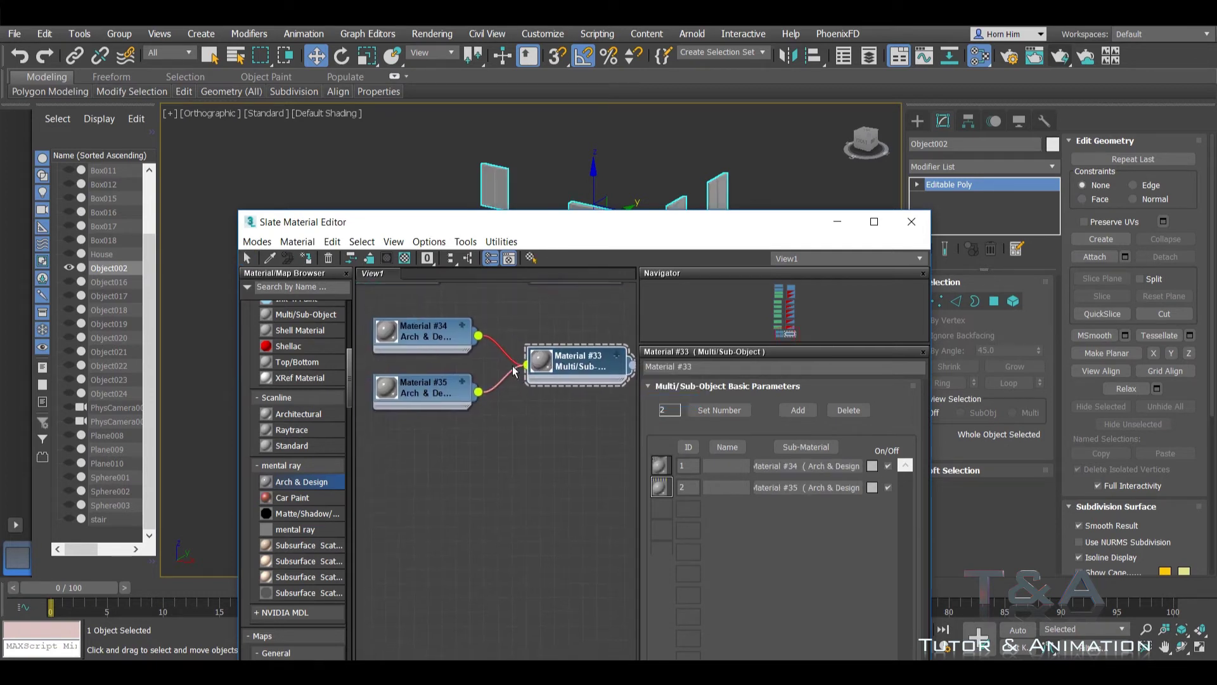
double_click(433, 337)
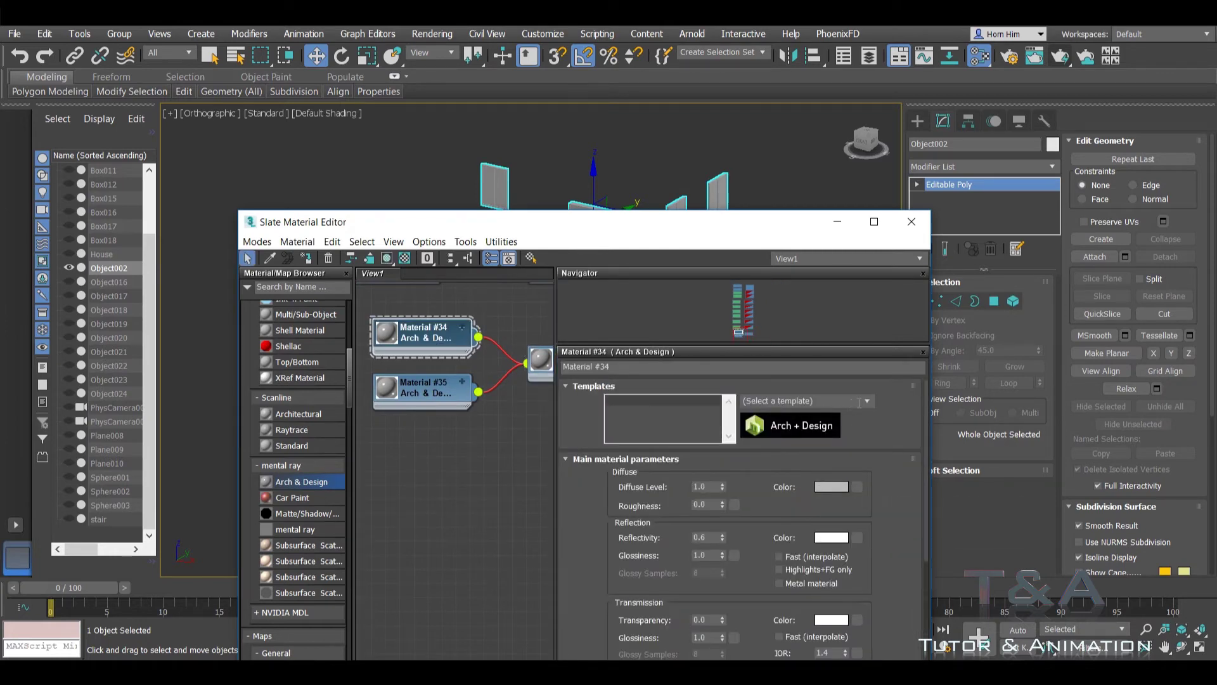
Step: Give Material #34 a dark grey diffuse colour
left_click(838, 487)
left_click_drag(407, 139, 407, 107)
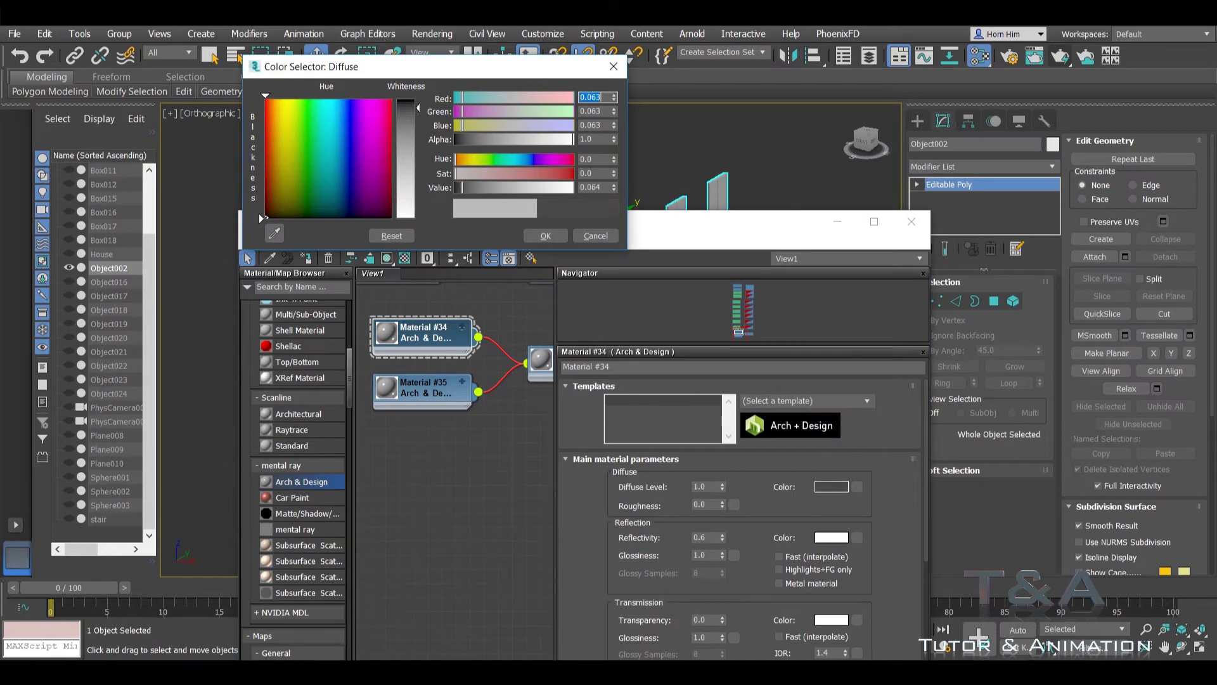
left_click(544, 236)
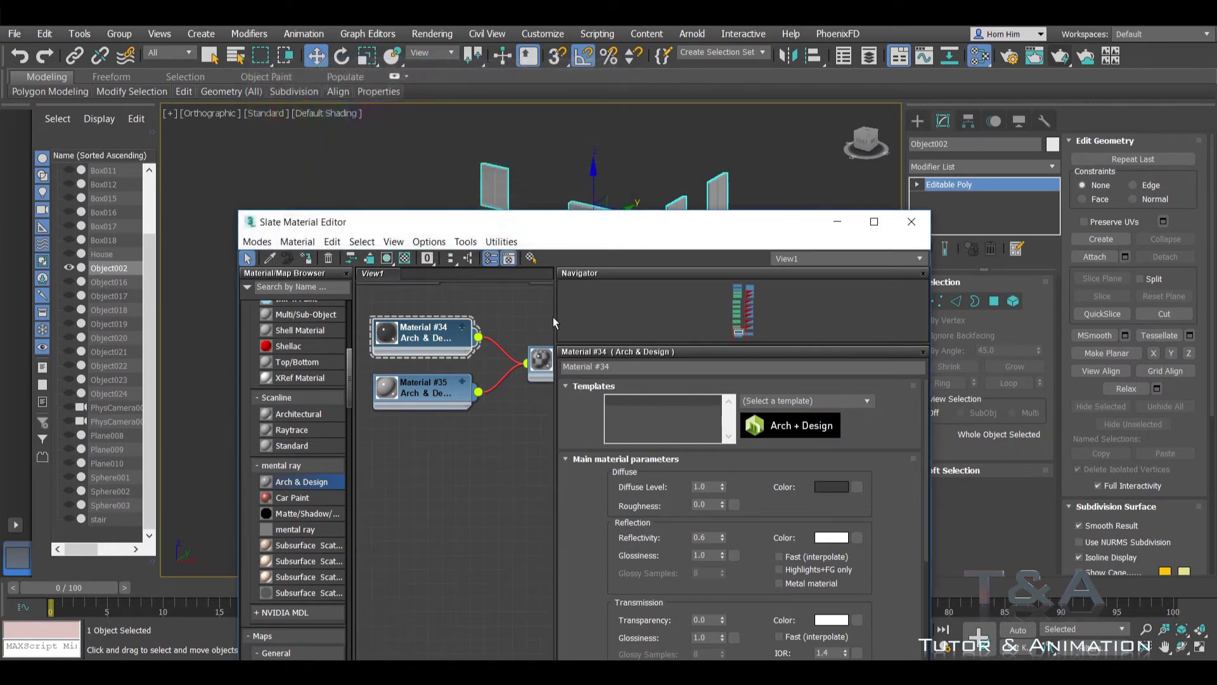
left_click_drag(628, 236, 618, 406)
scroll(594, 209, "up", 5)
scroll(594, 209, "down", 1)
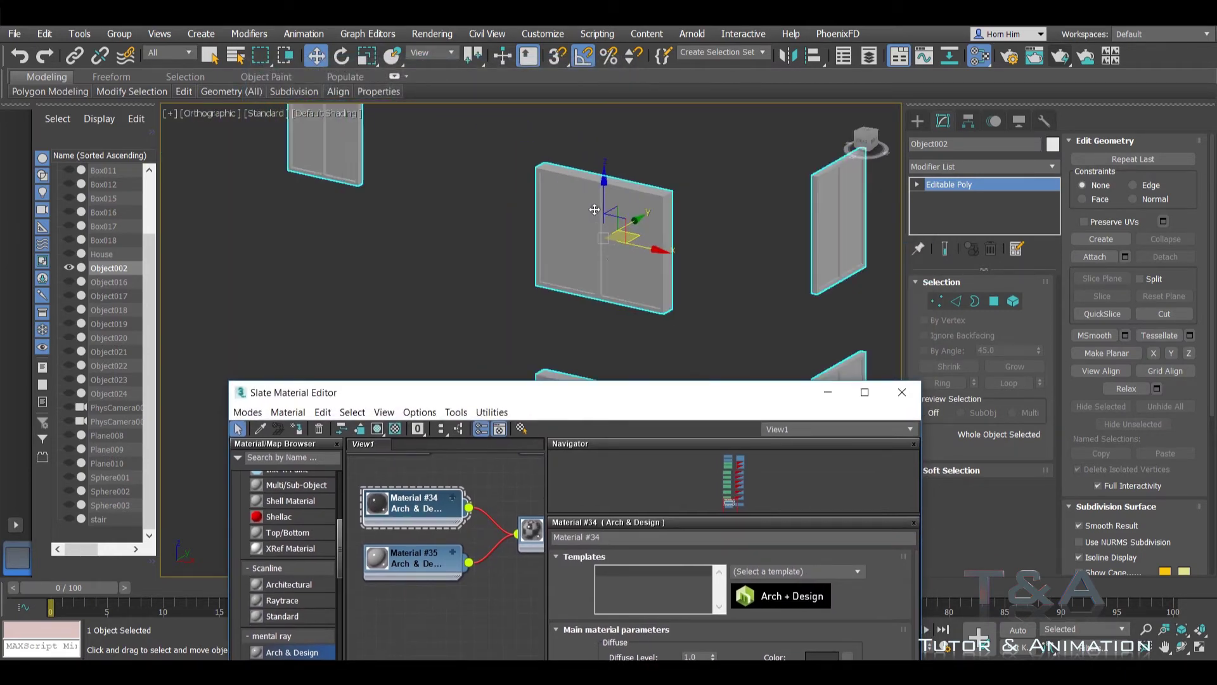
Step: Deselect the window object and view the window panels at an angle
left_click(474, 185)
scroll(590, 200, "up", 4)
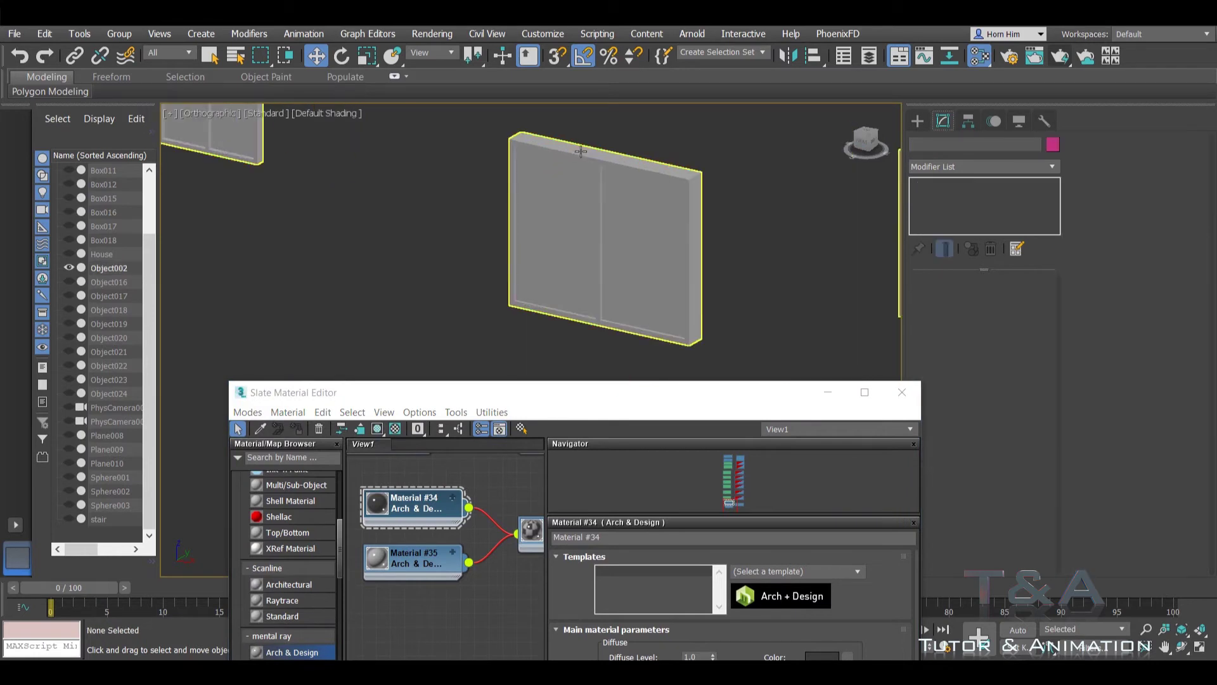
left_click_drag(579, 399, 575, 467)
scroll(649, 293, "down", 3)
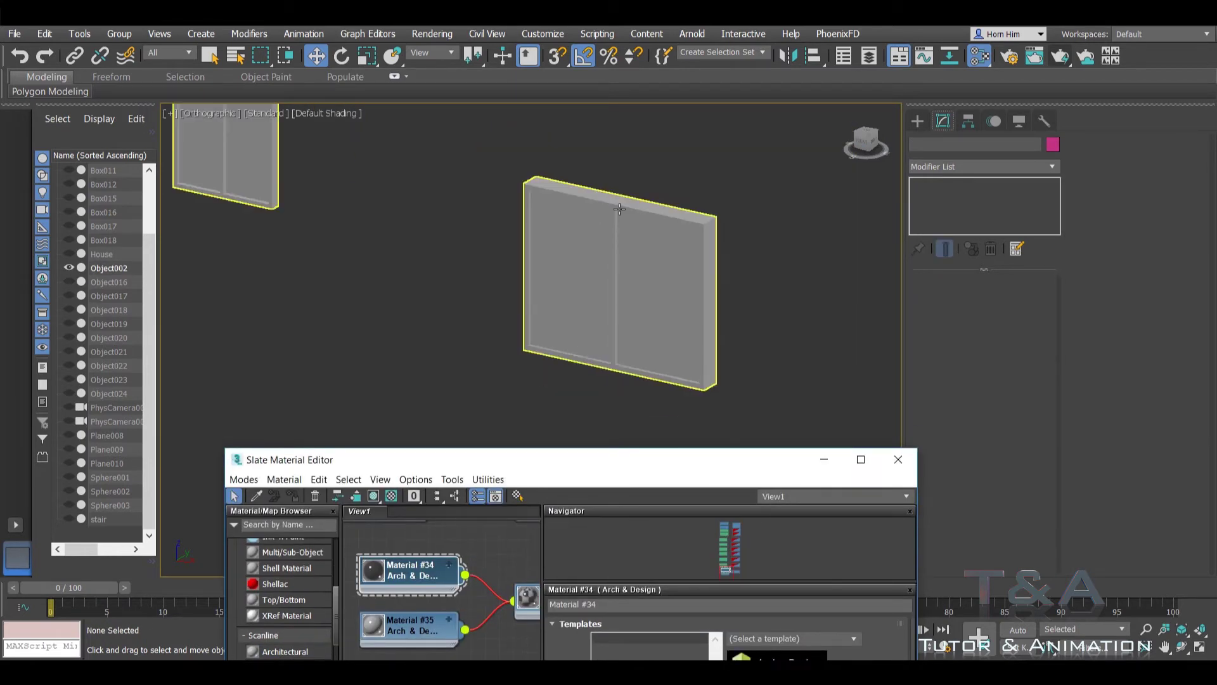
scroll(649, 293, "down", 3)
scroll(649, 293, "down", 3)
mouse_move(649, 292)
middle_mouse_down("alt")
mouse_move(579, 295)
mouse_move(622, 412)
middle_mouse_up("alt")
scroll(614, 369, "up", 2)
scroll(571, 261, "up", 5)
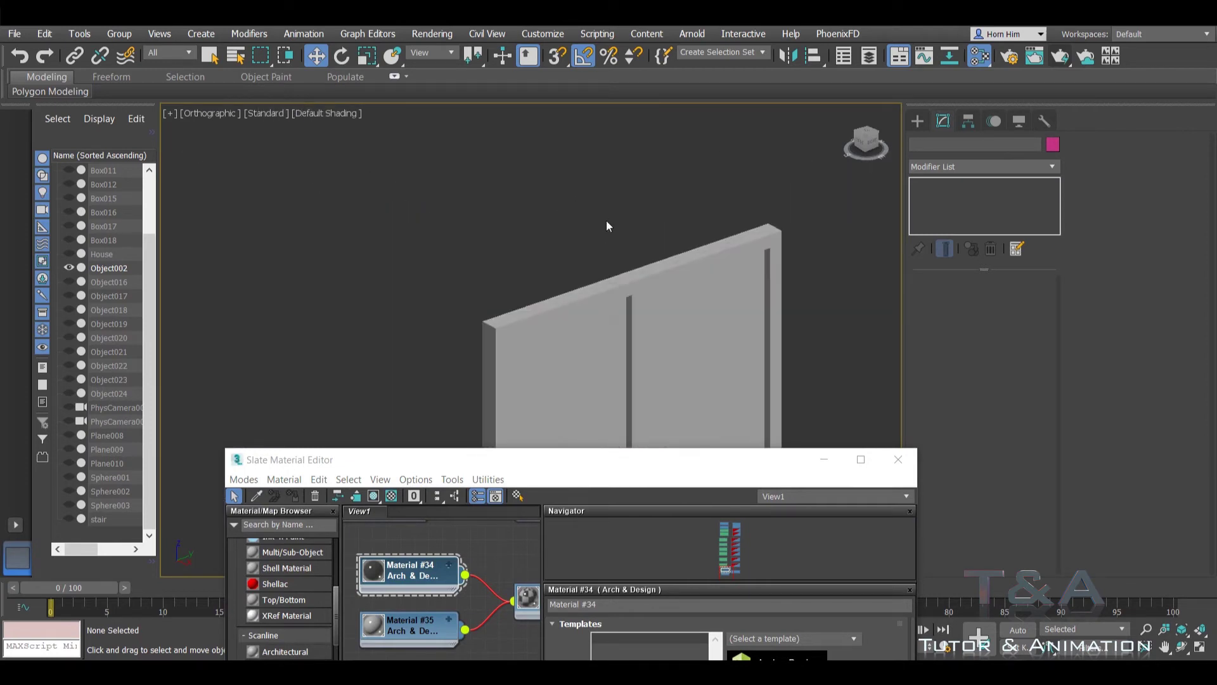
scroll(606, 219, "down", 3)
middle_click_drag(579, 239, 580, 154)
middle_click_drag(507, 586, 417, 541)
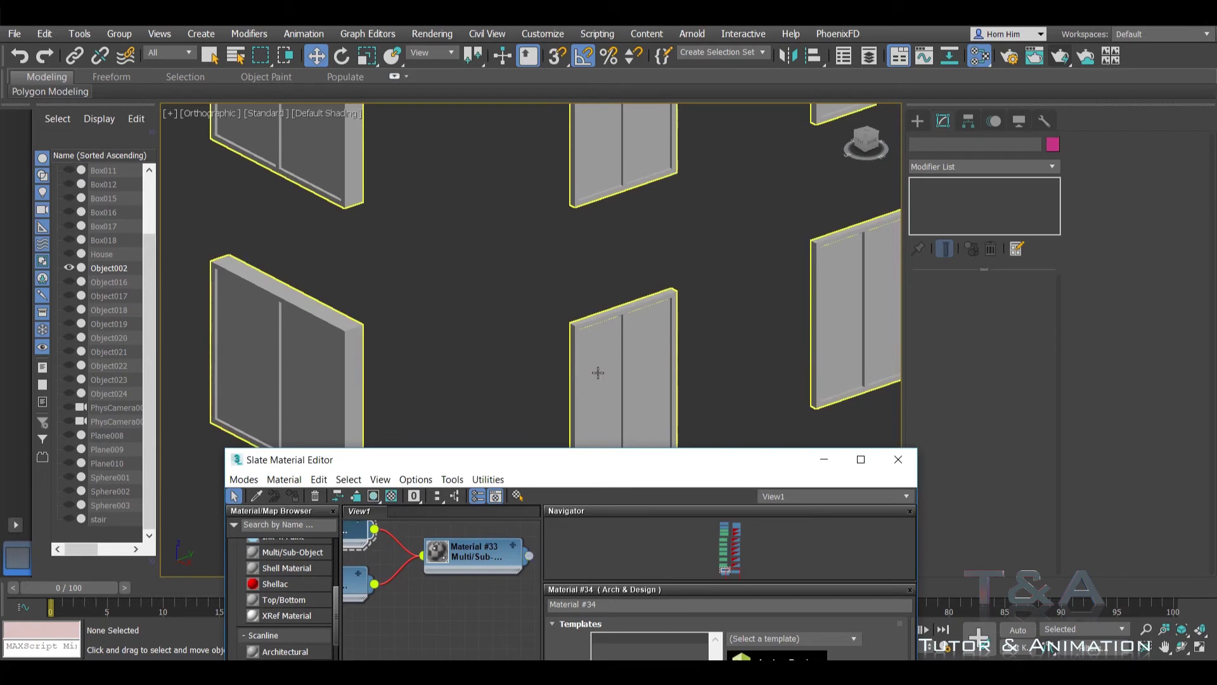
middle_click_drag(456, 288, 468, 265)
middle_click_drag(459, 558, 469, 541)
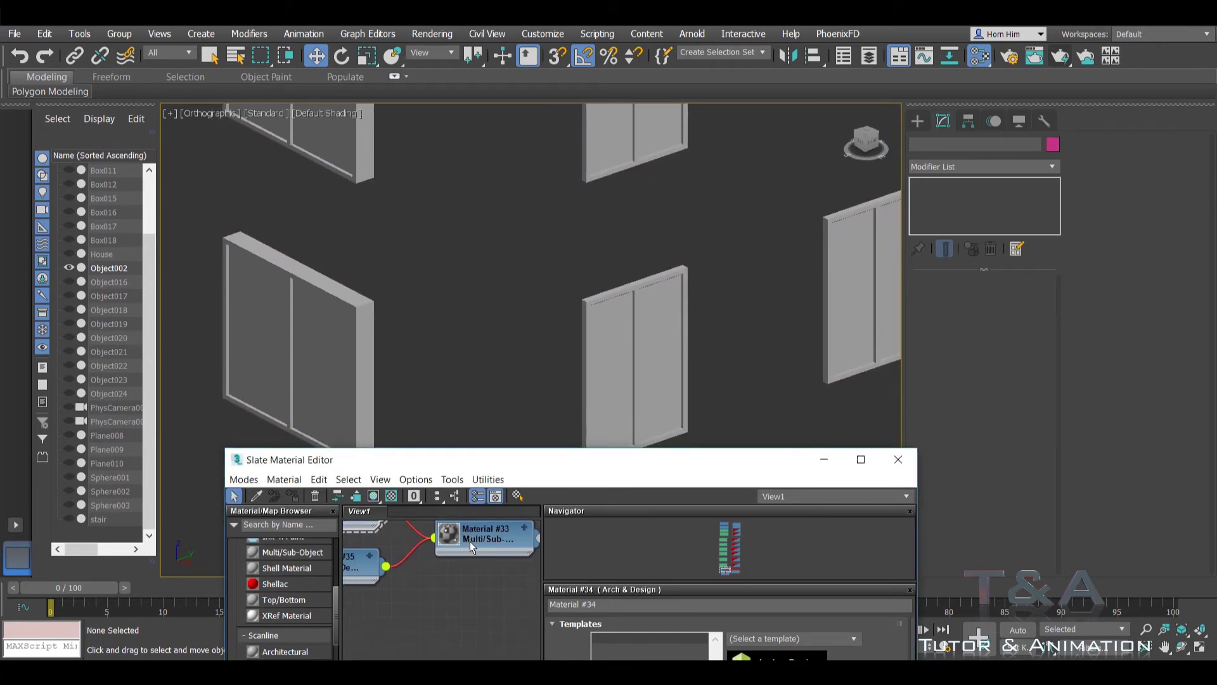
Step: Expand Material #33 and change Material #34's diffuse colour to red
left_click(523, 530)
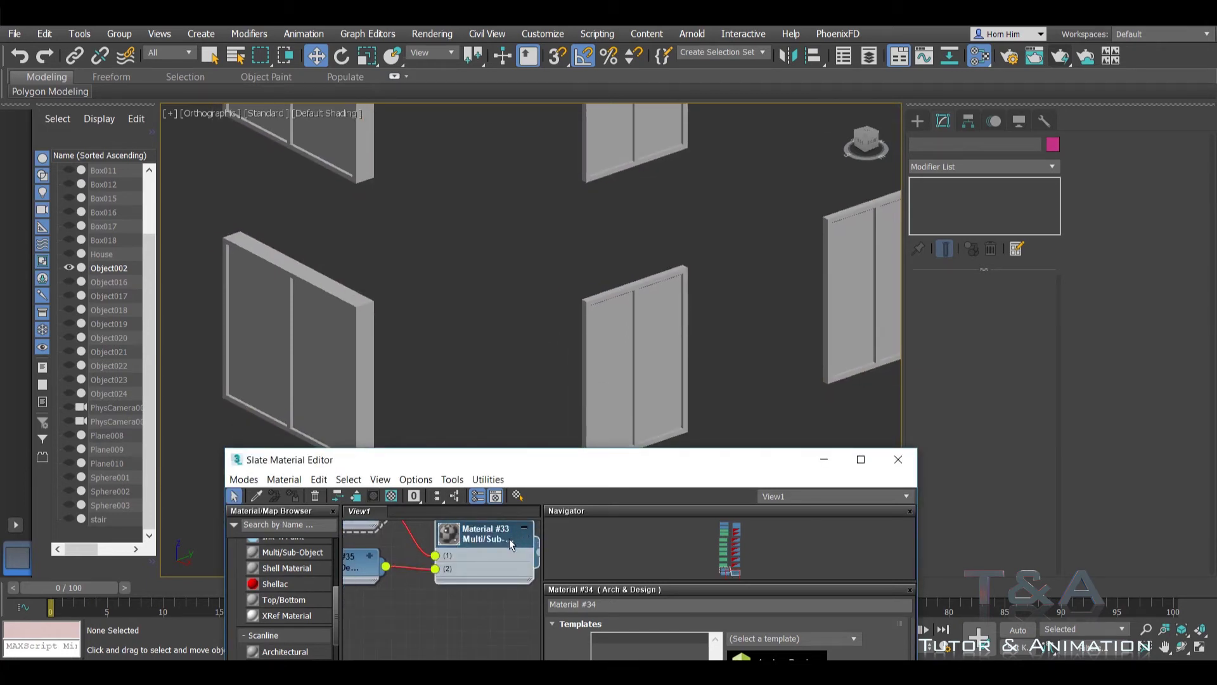
mouse_move(539, 469)
left_mouse_down()
mouse_move(554, 494)
mouse_move(527, 334)
left_mouse_up()
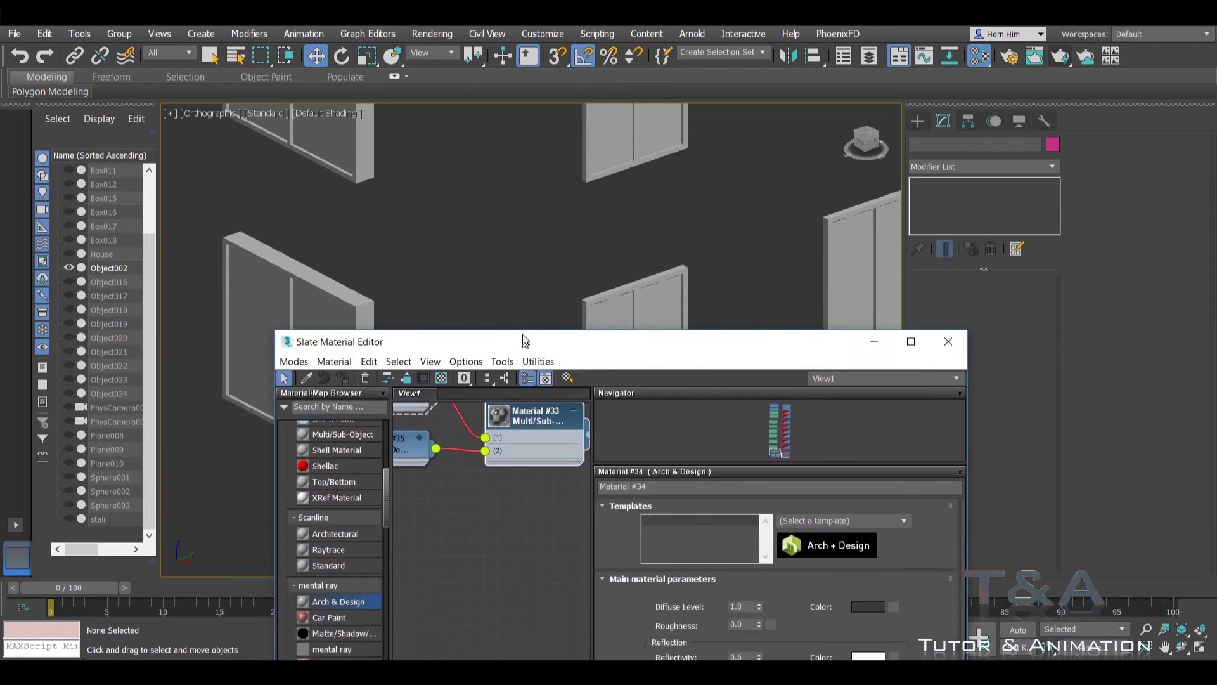
middle_click_drag(443, 451, 507, 474)
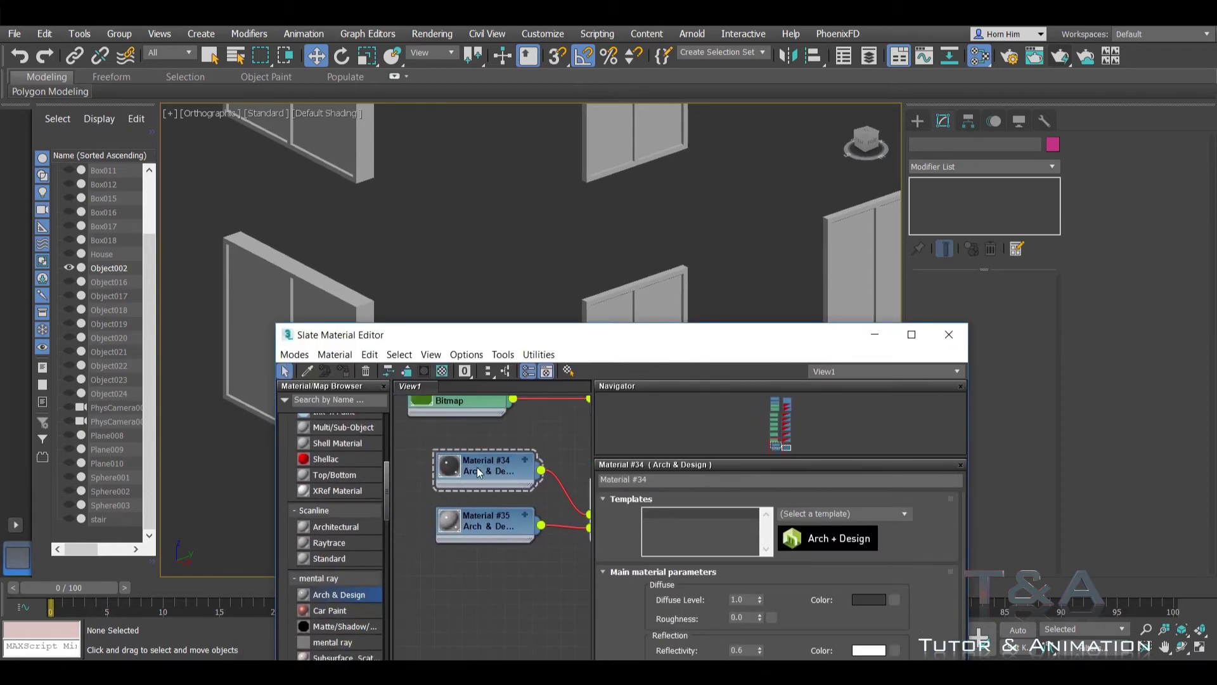
left_click(477, 467)
left_click(859, 599)
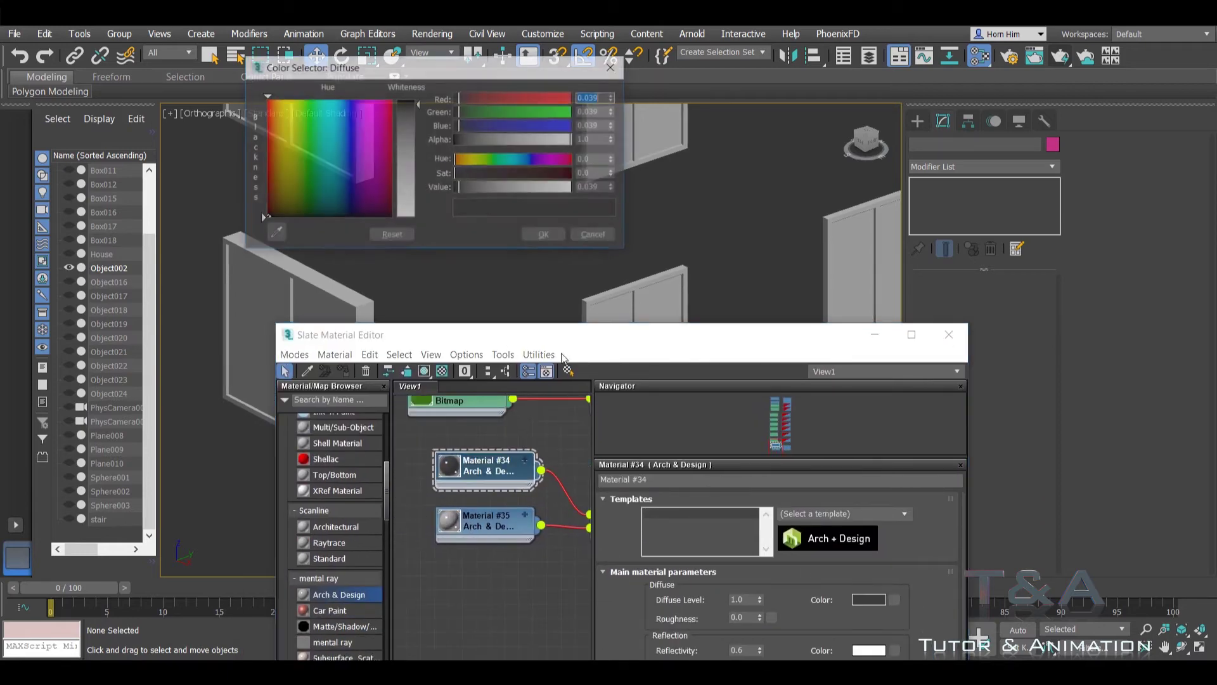
left_click_drag(333, 166, 405, 125)
left_click(531, 237)
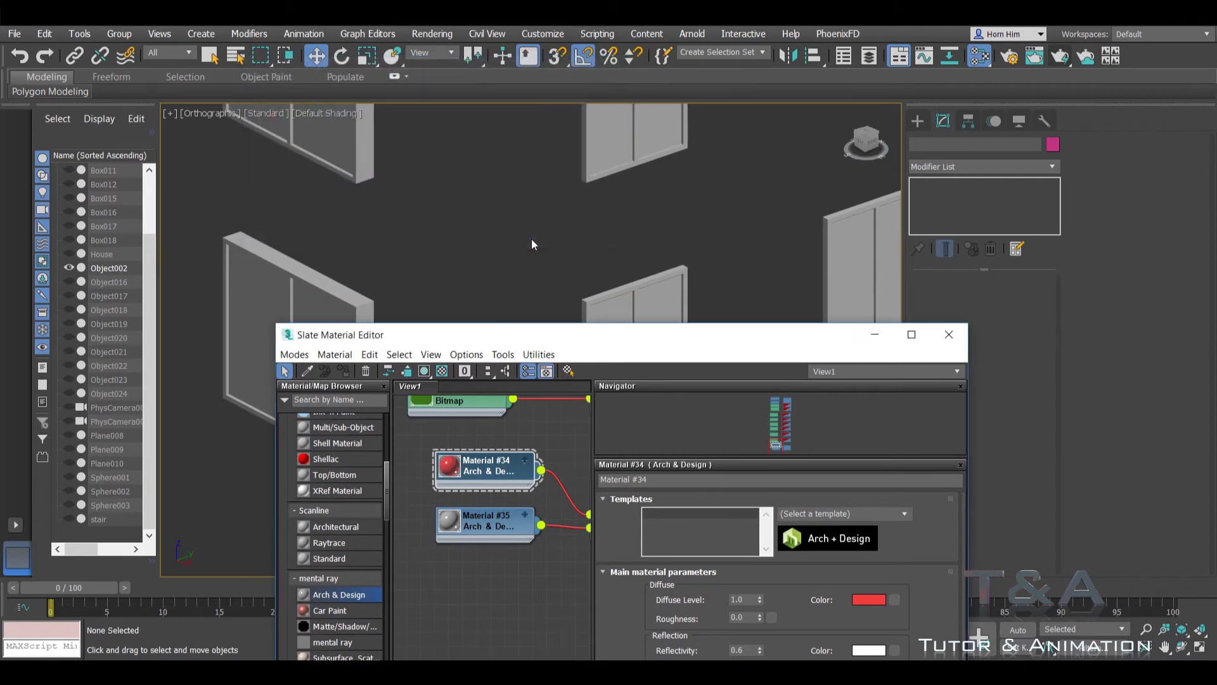
Step: Select the window object Object002
mouse_move(531, 239)
middle_mouse_down()
mouse_move(544, 245)
mouse_move(556, 214)
middle_mouse_up()
scroll(558, 218, "down", 5)
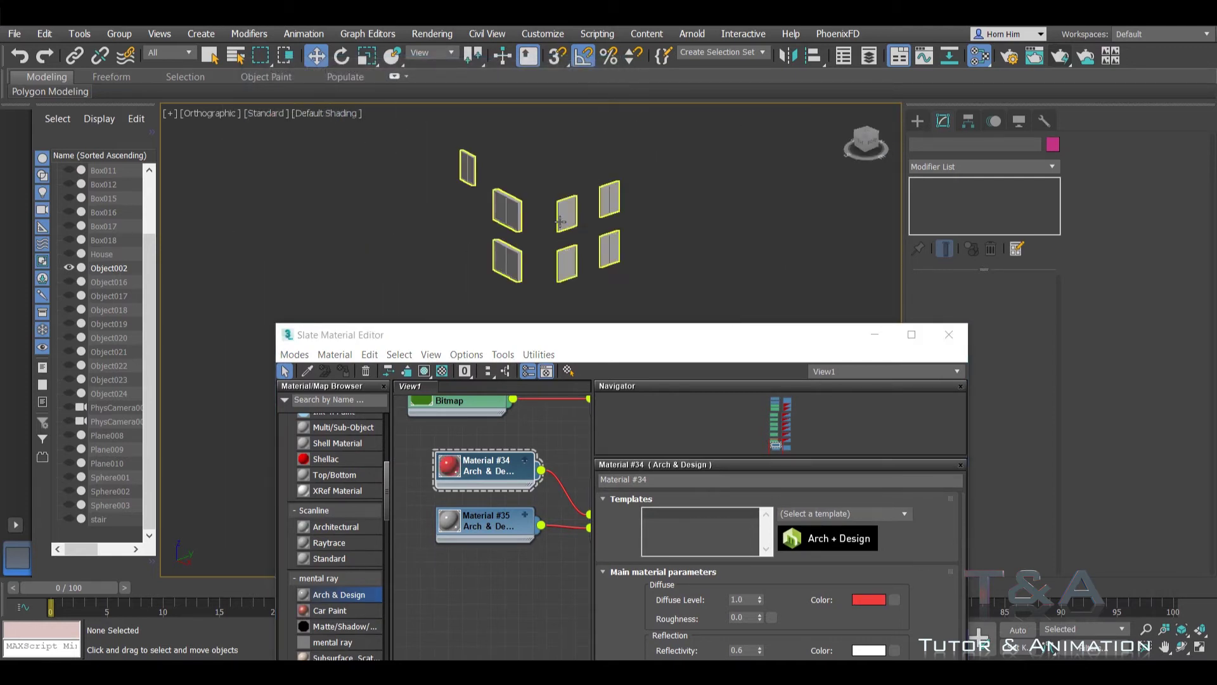
left_click(568, 210)
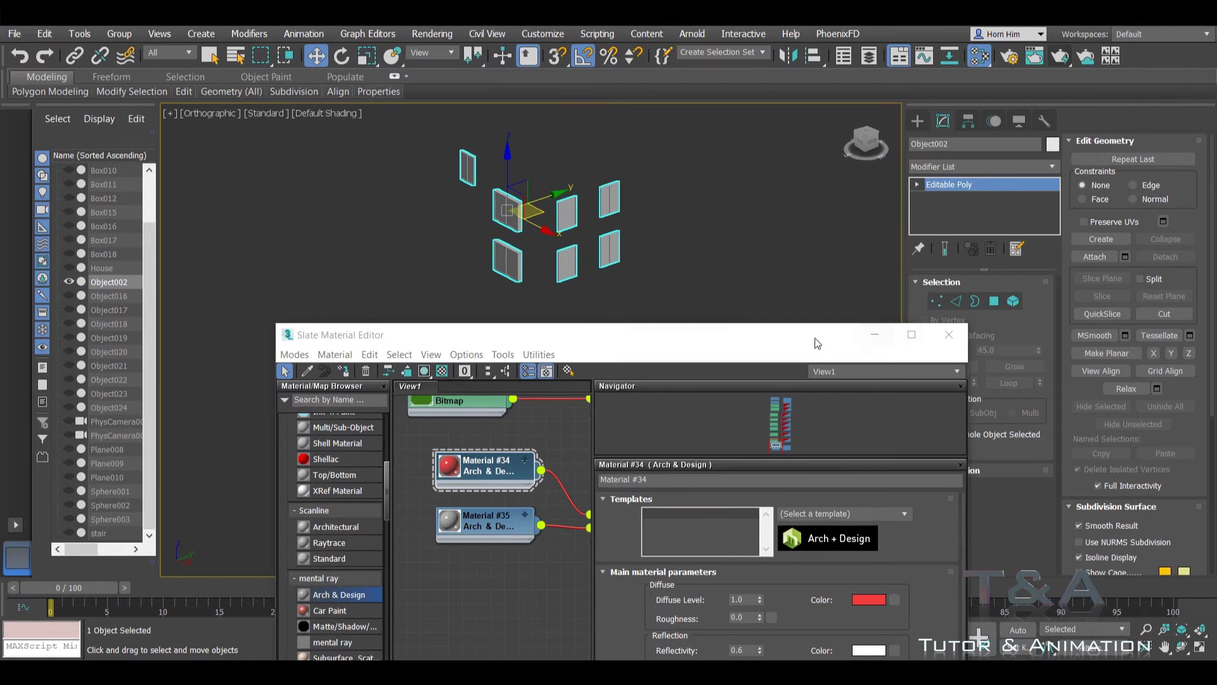
Step: In Polygon mode, deselect the glass panes so only frame polygons stay selected
left_click_drag(816, 342, 572, 485)
left_click(994, 301)
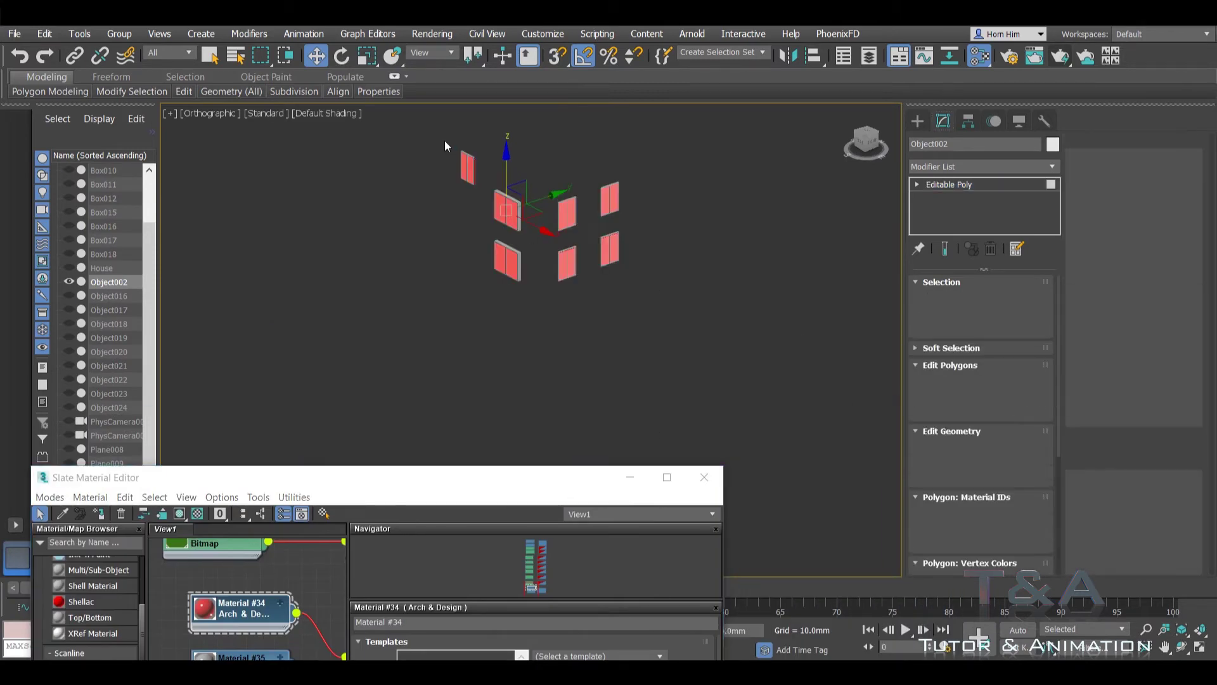
scroll(590, 218, "up", 5)
middle_click_drag(545, 200, 612, 247)
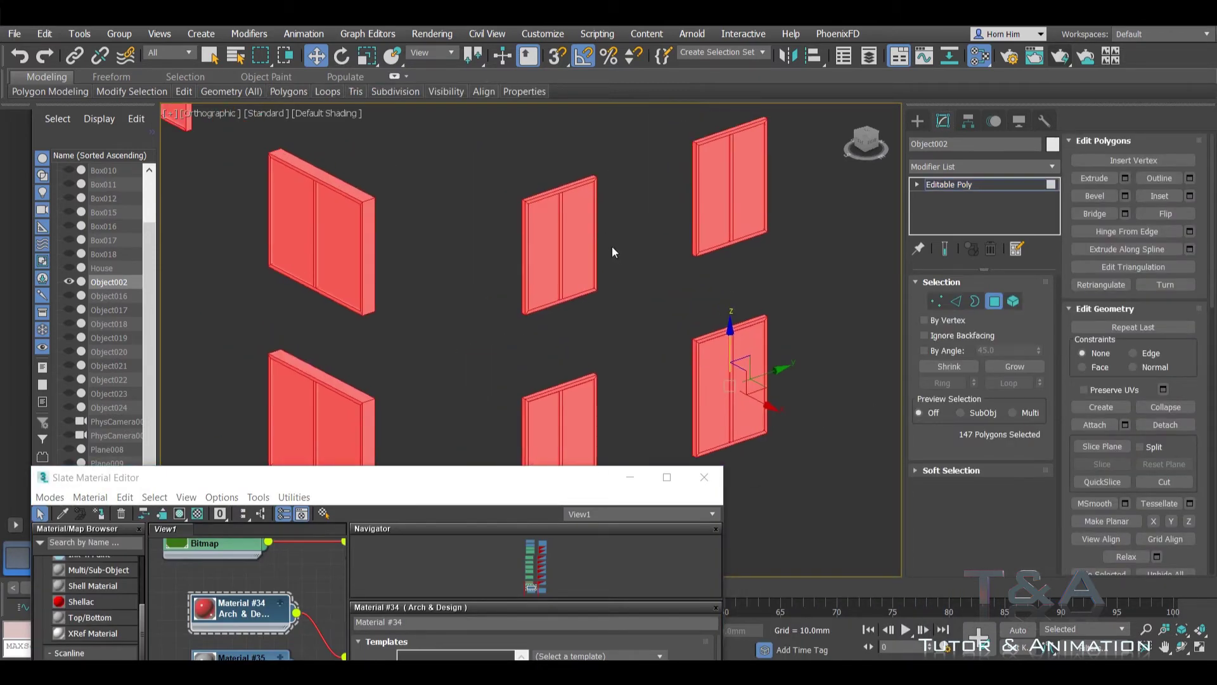
left_click(728, 191)
left_click(714, 379, "alt")
left_click(374, 424, "alt")
mouse_move(333, 277)
middle_mouse_down()
mouse_move(427, 298)
mouse_move(526, 407)
middle_mouse_up()
left_click(435, 273, "alt")
left_click(396, 270, "alt")
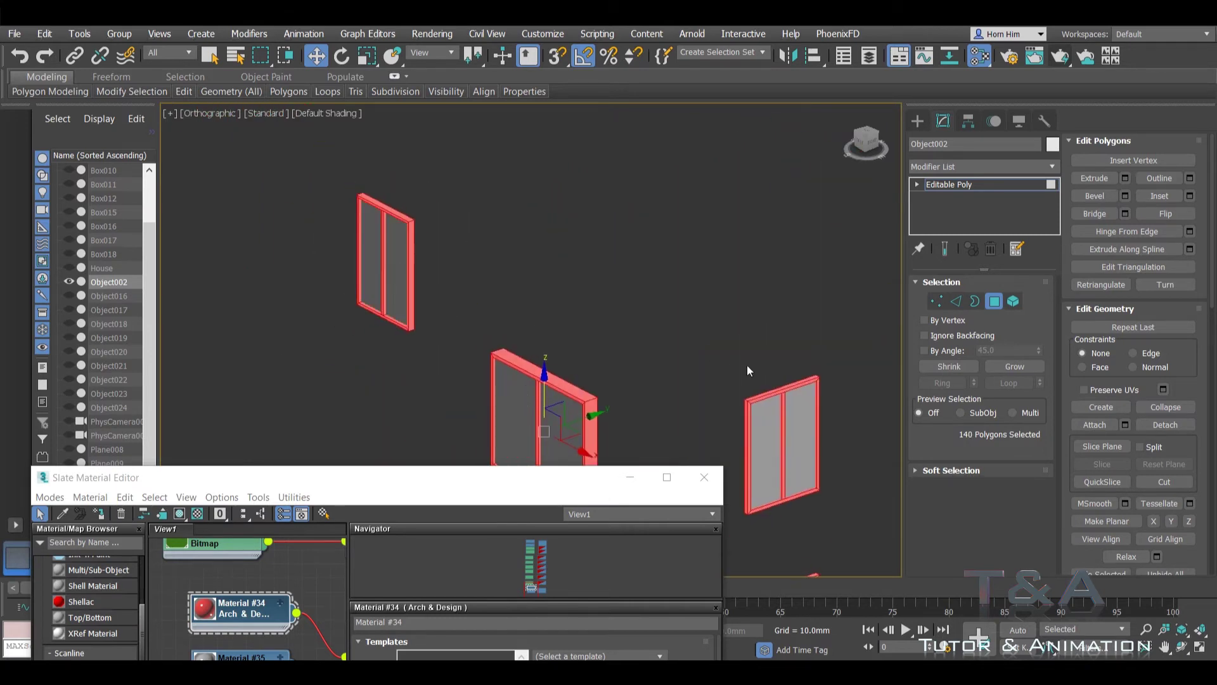
middle_click_drag(746, 364, 532, 244)
Step: Assign material ID 1 to the frame polygons and leave sub-object mode
scroll(532, 244, "down", 3)
scroll(1154, 453, "down", 3)
scroll(1152, 452, "down", 3)
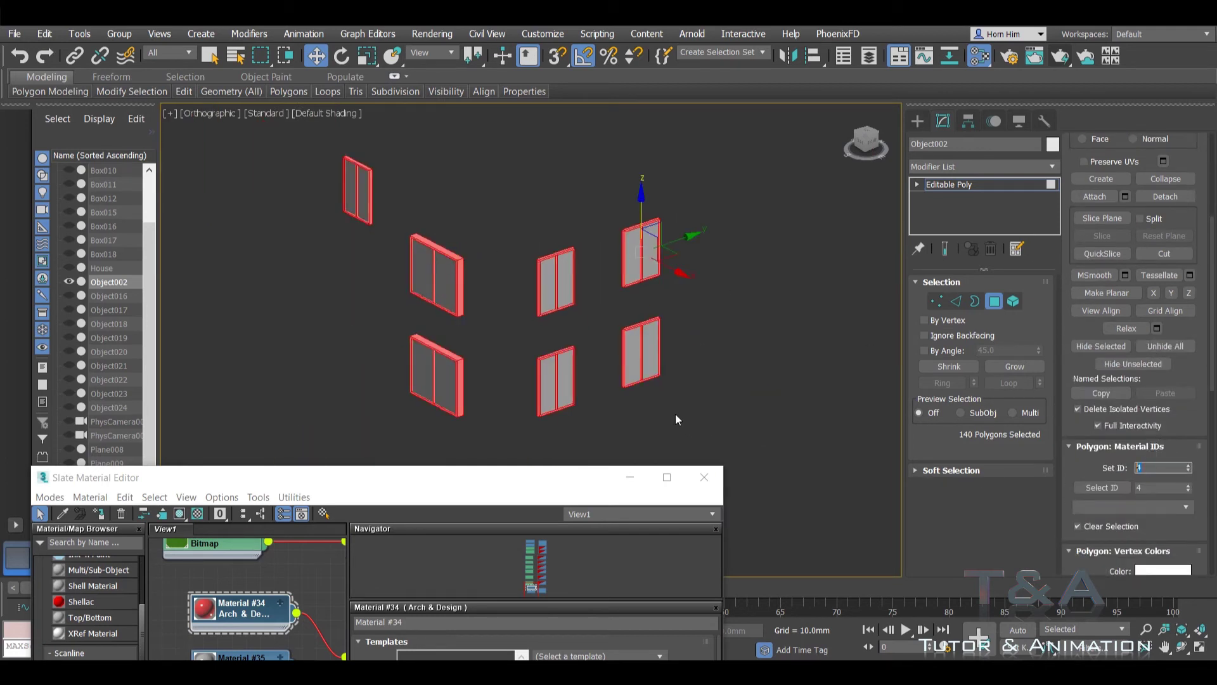
key("Return")
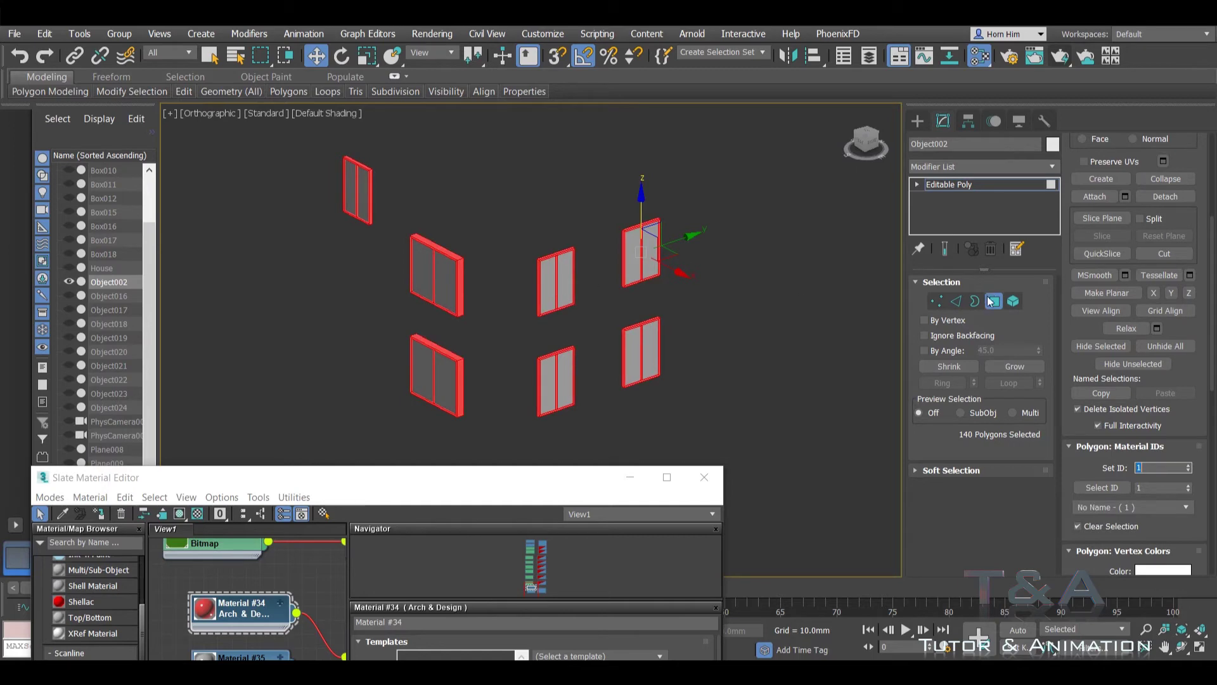
left_click(992, 303)
Step: Start darkening Material #34's diffuse colour toward near-black
scroll(545, 259, "up", 5)
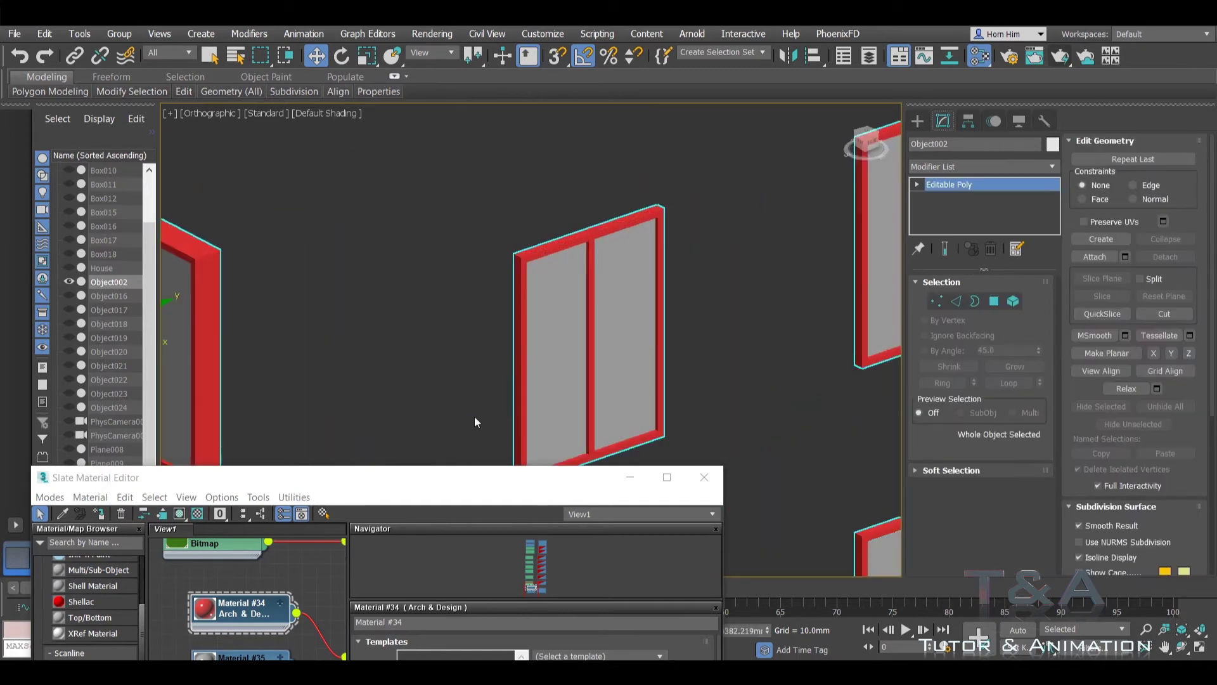
left_click_drag(454, 477, 656, 359)
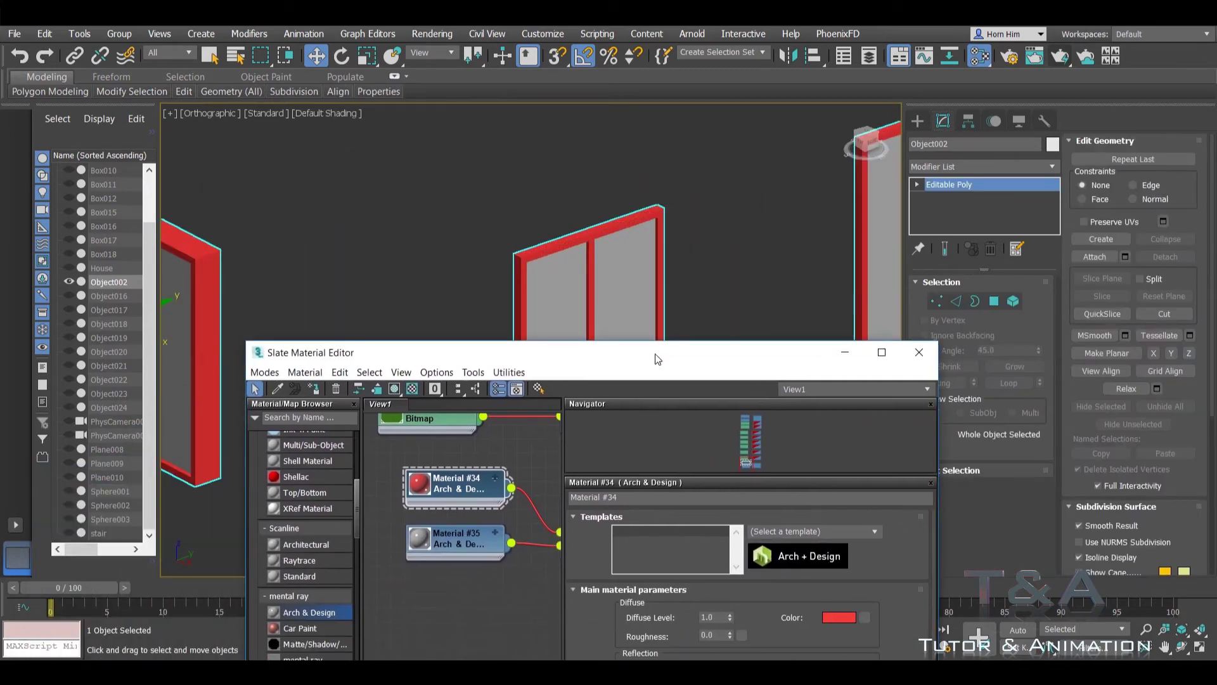
left_click(837, 620)
left_click_drag(402, 119, 415, 76)
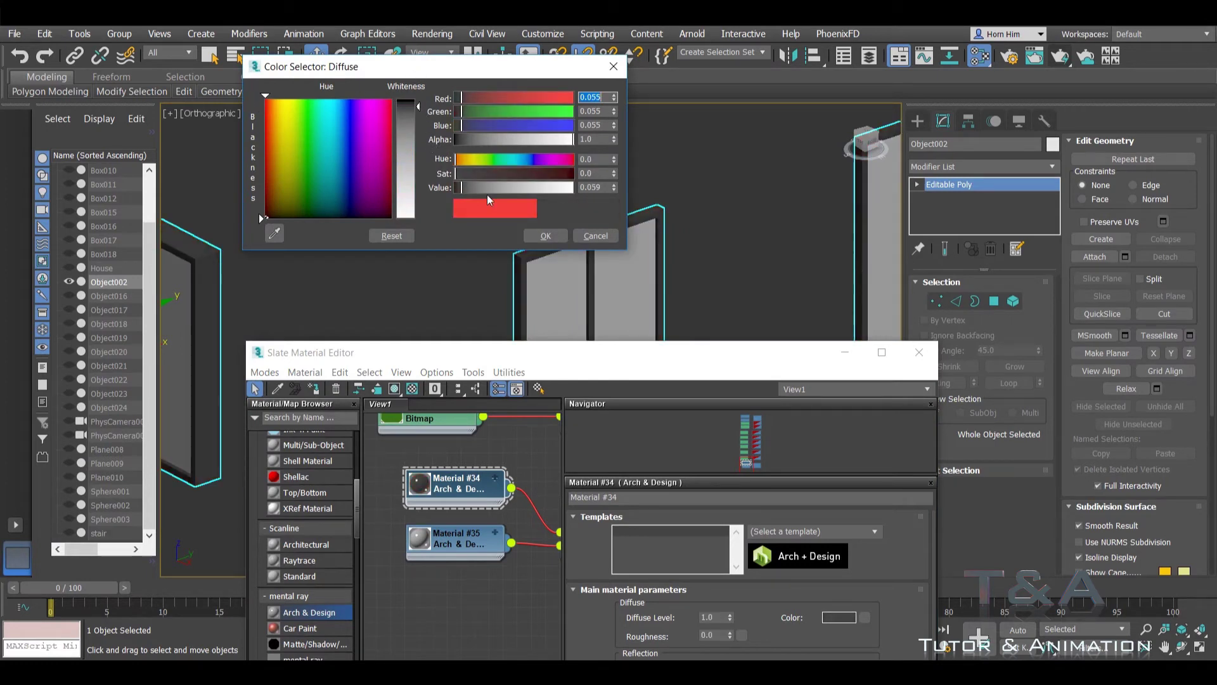
Step: Confirm Material #34's near-black diffuse colour and shift the editor to the upper left
left_click(545, 235)
scroll(640, 225, "down", 3)
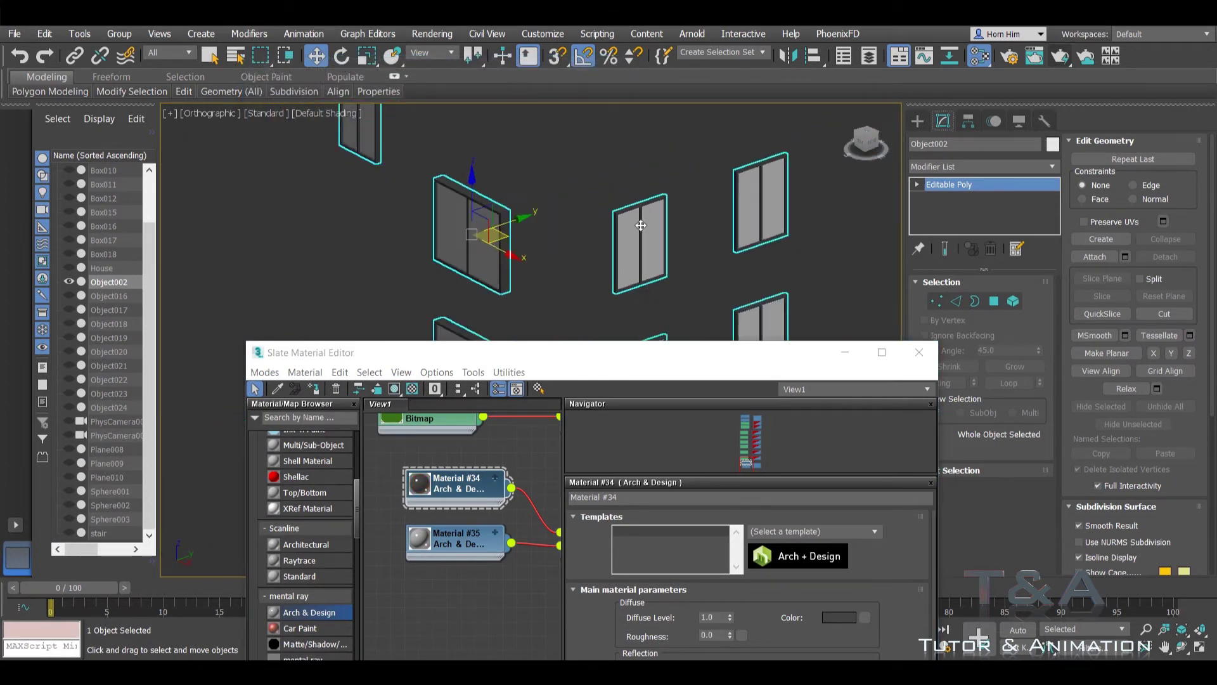
left_click_drag(665, 352, 470, 131)
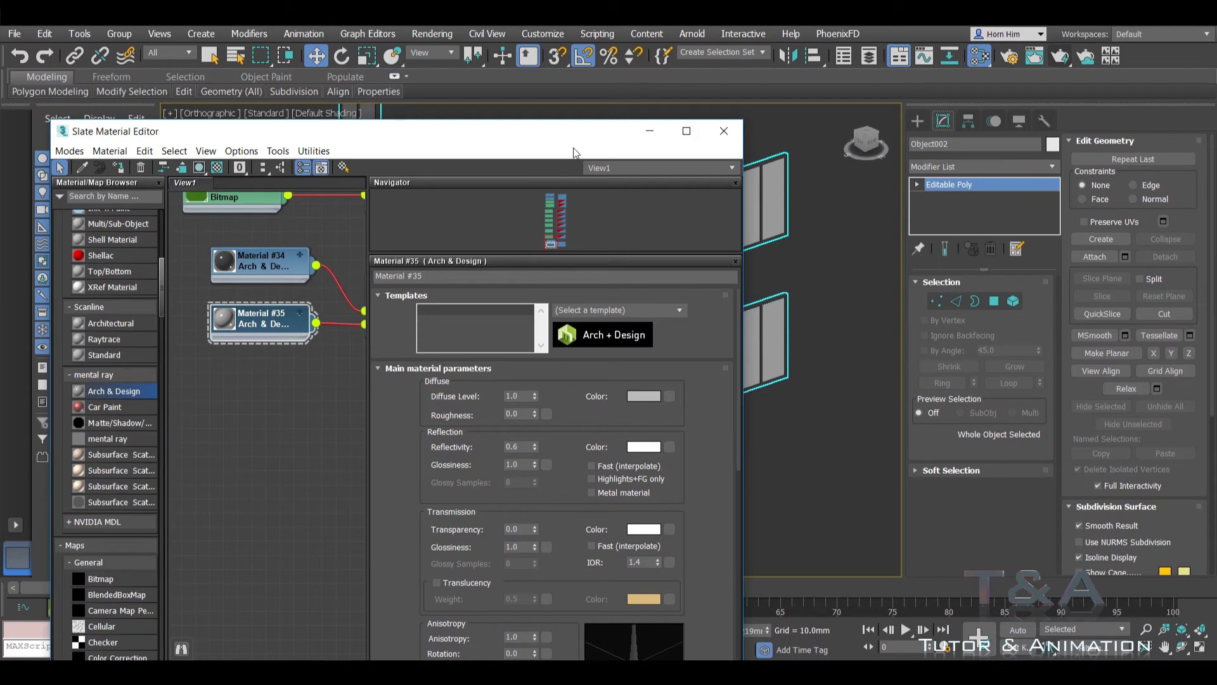
Step: Try a pink diffuse on Material #35, then cancel to keep it grey
left_click(642, 397)
left_click(265, 102)
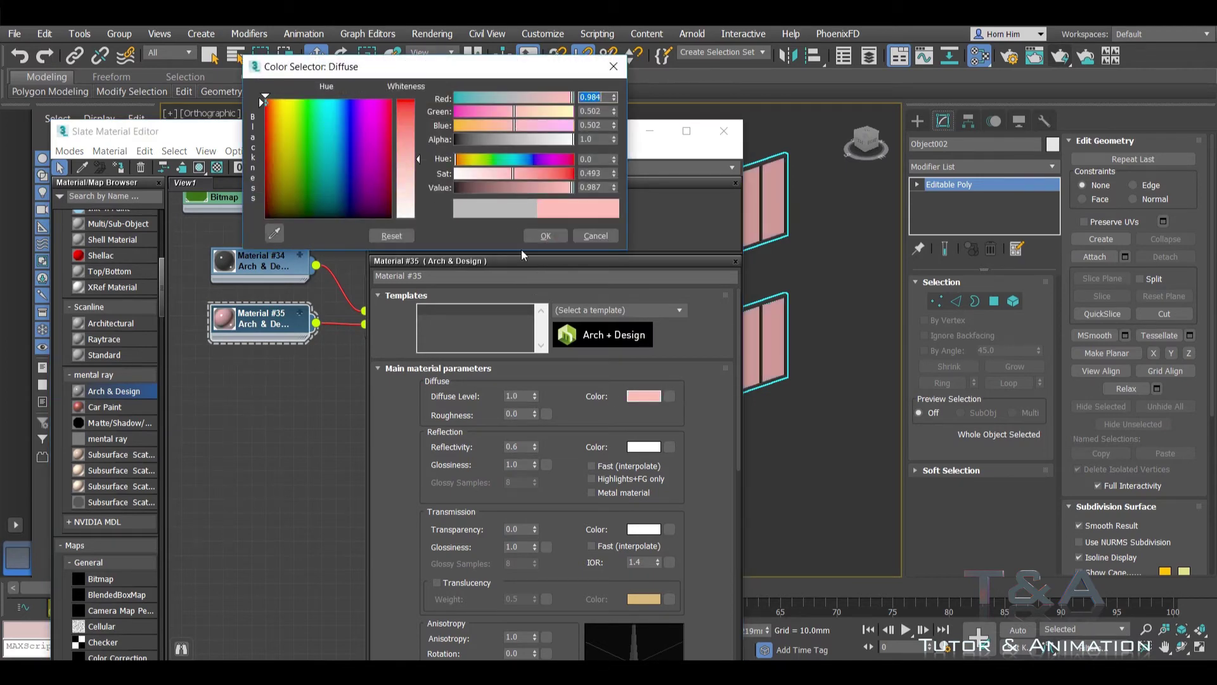
left_click(586, 237)
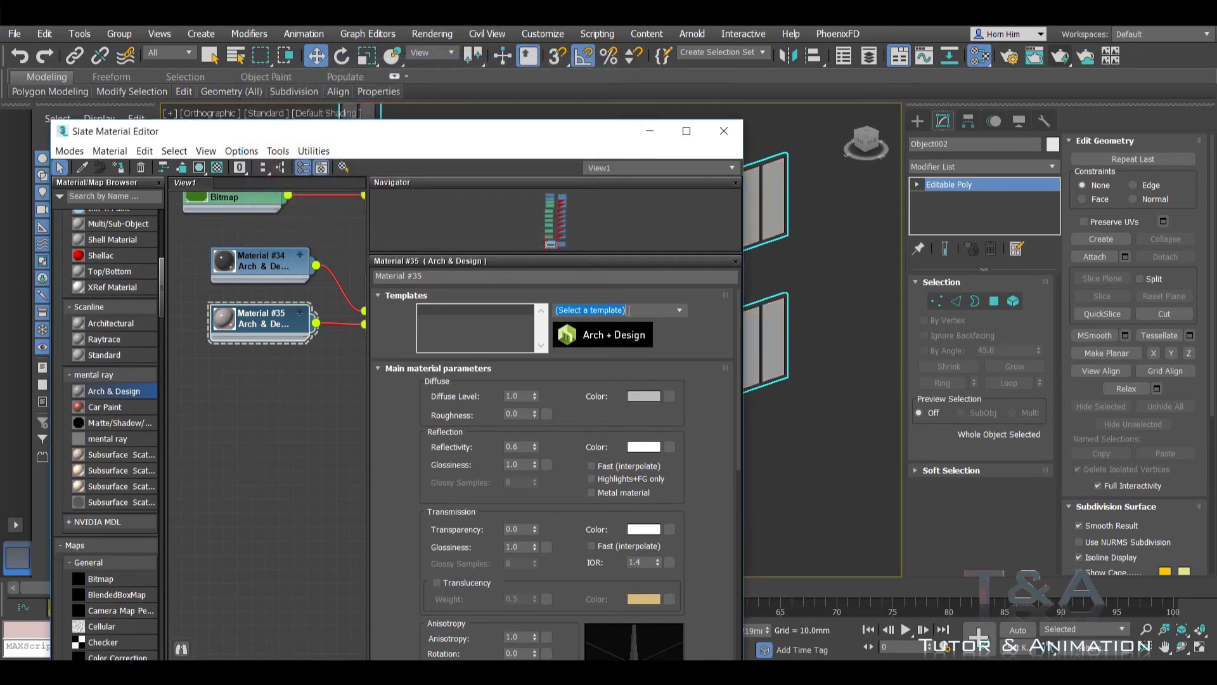
Step: Apply the Glass (Physical) template to Material #35 and close the material editor
left_click(679, 310)
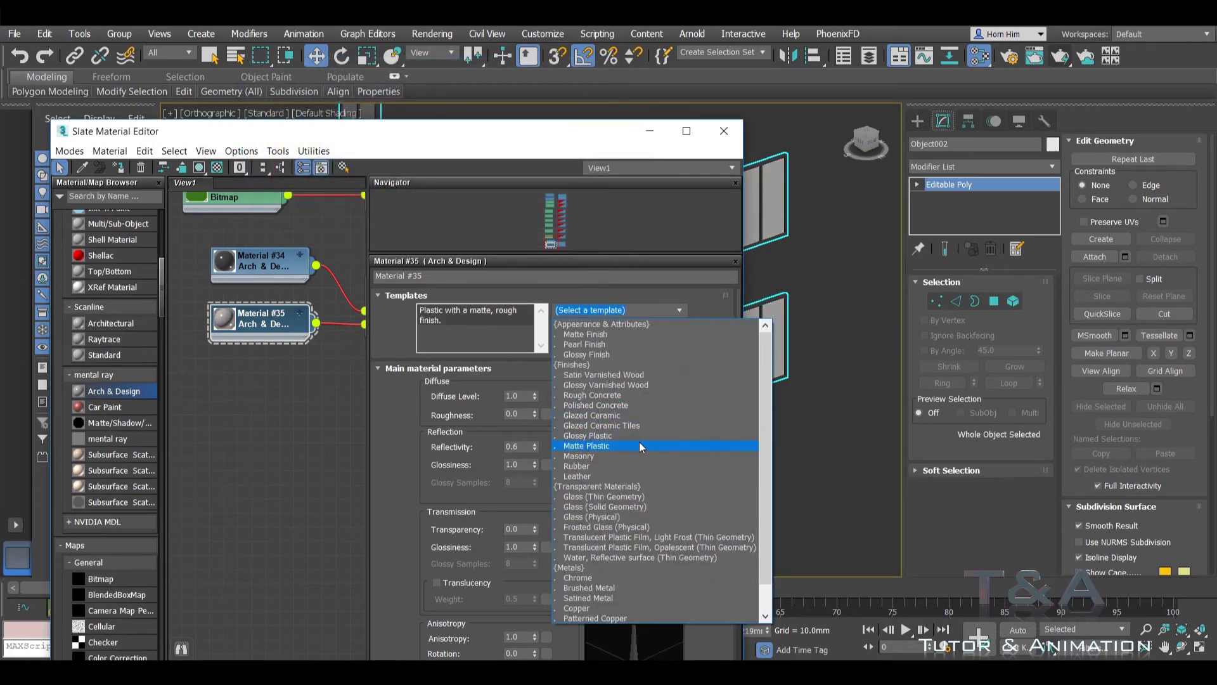
left_click(652, 514)
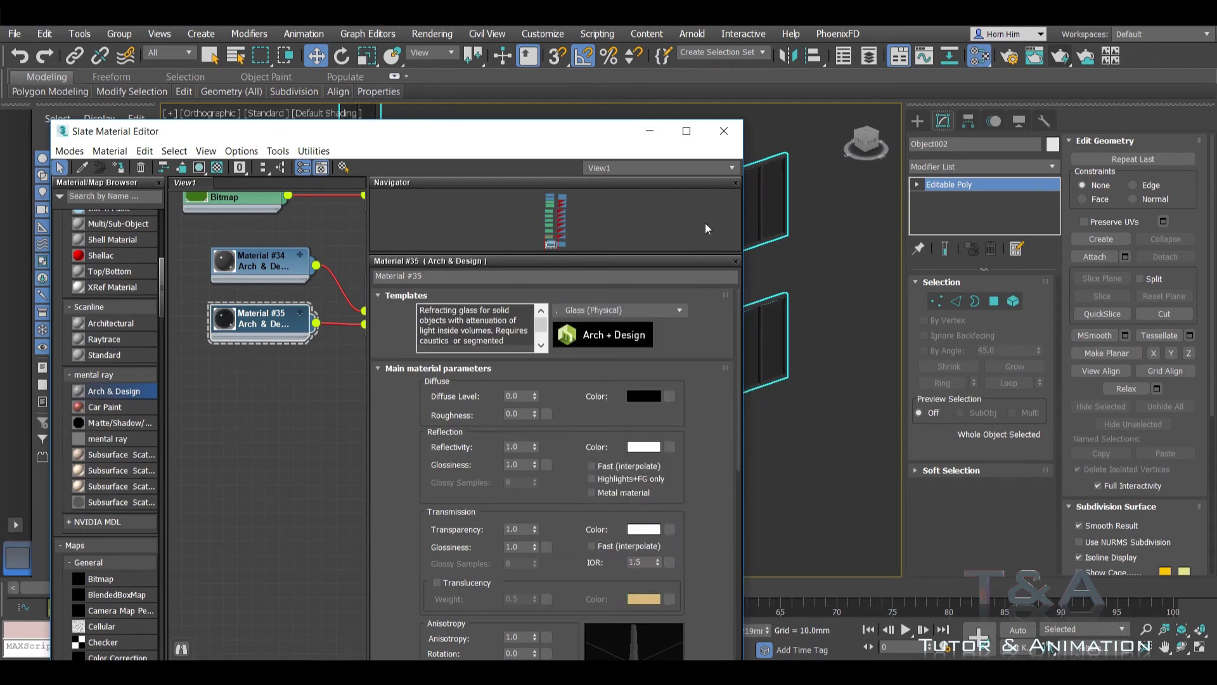
left_click(723, 135)
middle_click_drag(637, 340, 657, 337, "alt")
Step: End isolation to show the whole house again and clear the selection
key("z")
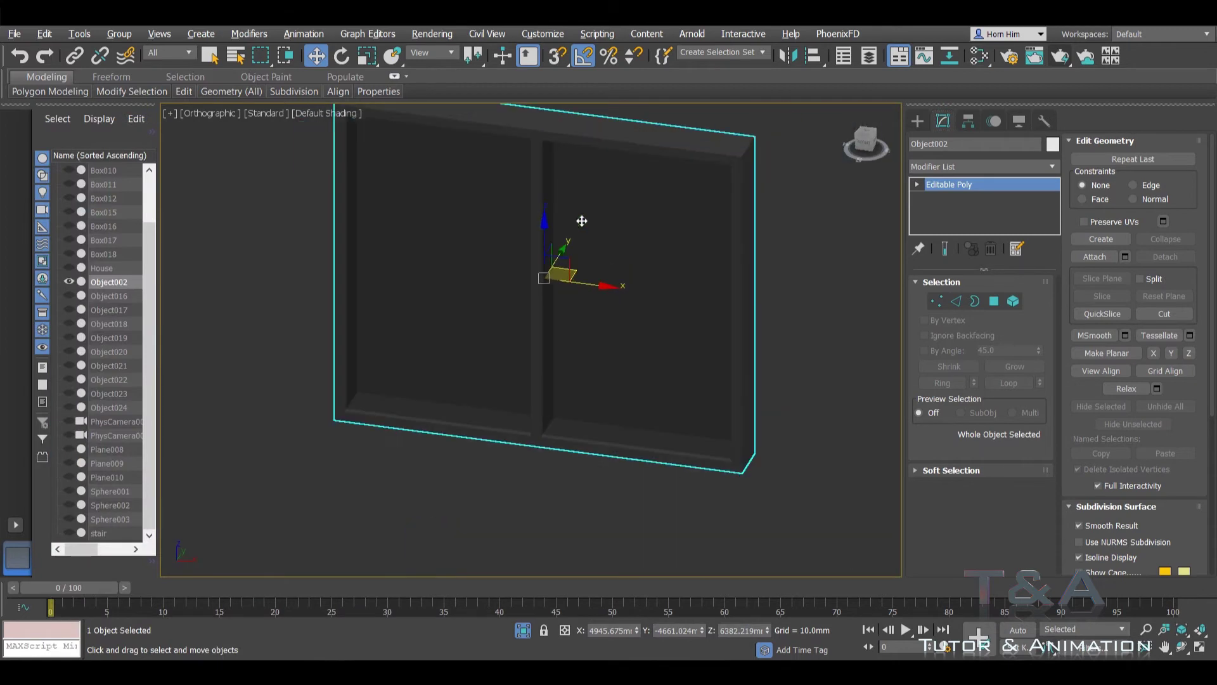
scroll(580, 235, "down", 3)
mouse_move(580, 236)
middle_mouse_down("alt")
mouse_move(619, 239)
mouse_move(641, 257)
mouse_move(533, 292)
middle_mouse_up("alt")
right_click(533, 292)
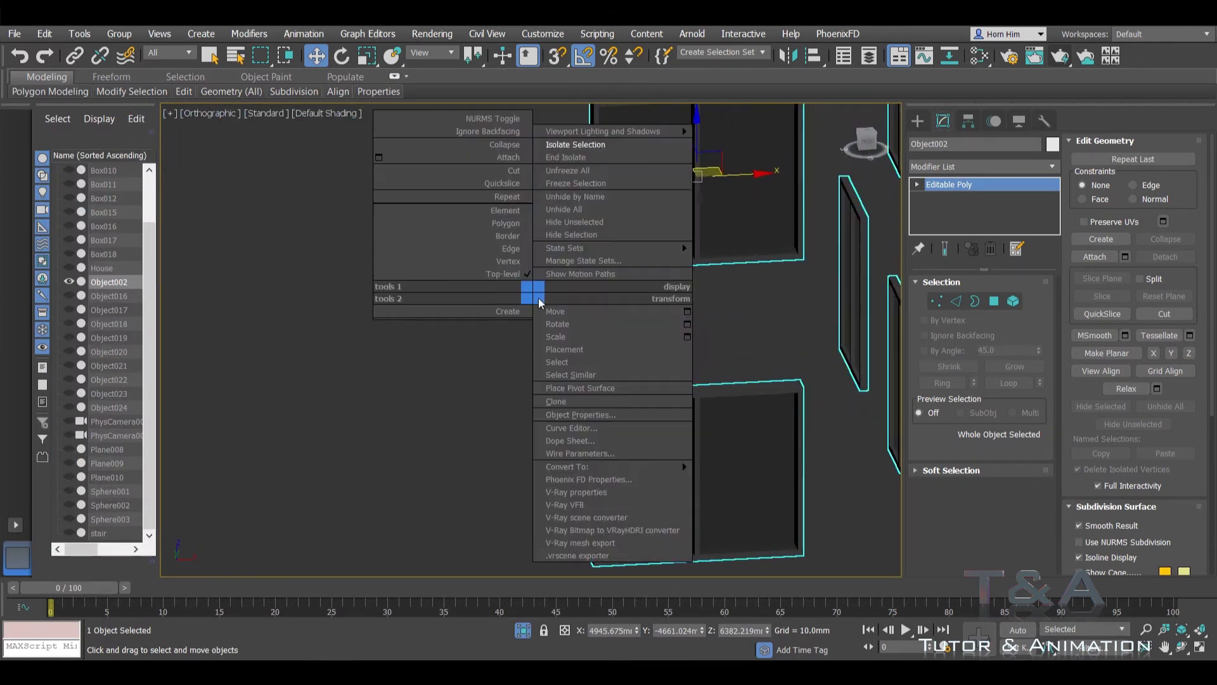
left_click(563, 158)
key("ctrl+d")
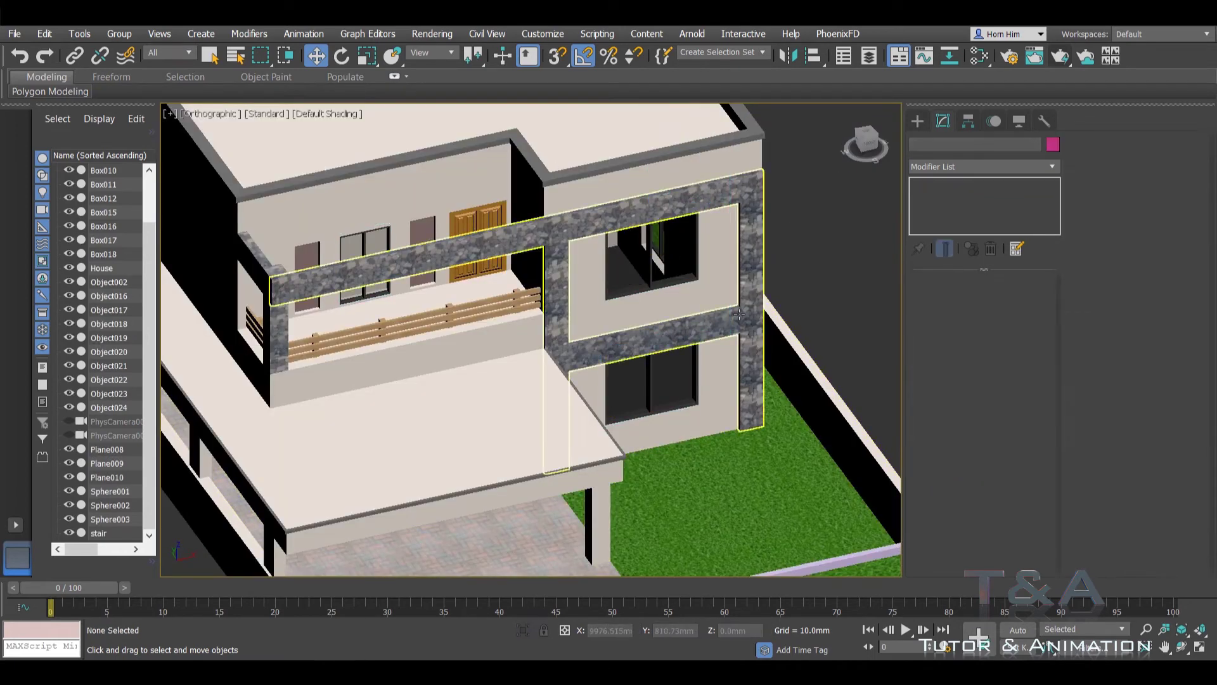
Step: Check the lower windows up close, then save the scene
scroll(593, 198, "up", 3)
mouse_move(593, 197)
middle_mouse_down()
mouse_move(655, 384)
mouse_move(609, 329)
middle_mouse_up()
scroll(646, 368, "down", 5)
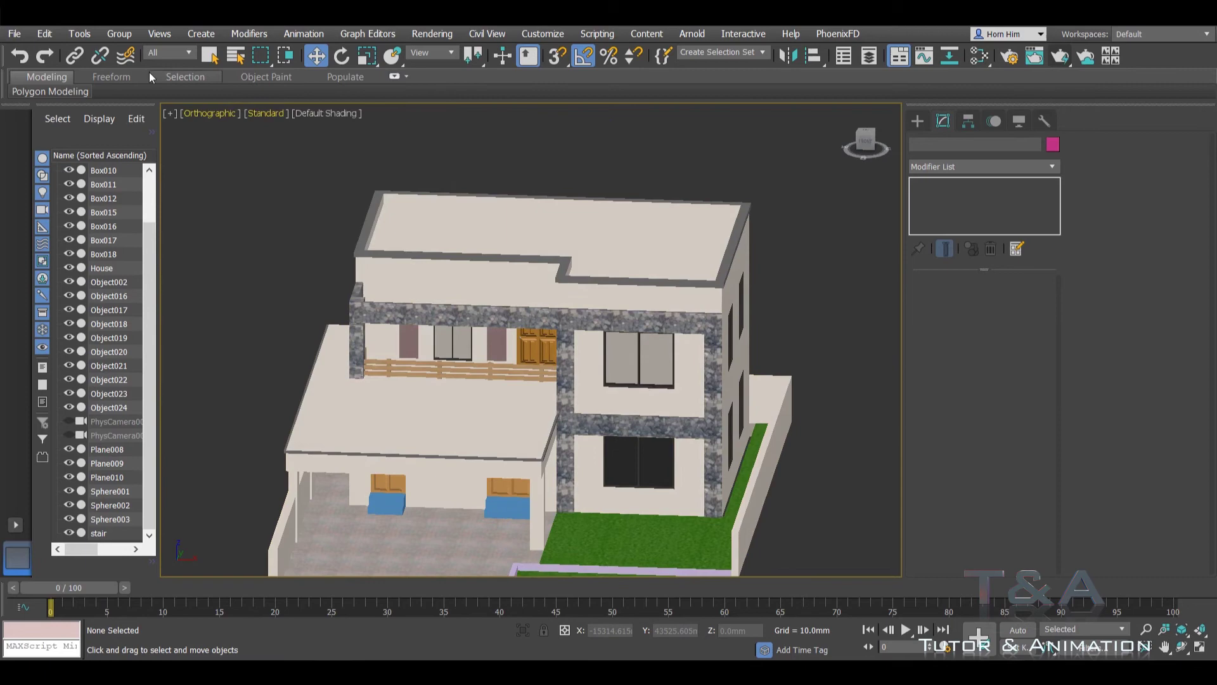
left_click(14, 34)
left_click(40, 158)
Step: Orbit and zoom around the house to inspect the finished windows
scroll(499, 353, "down", 3)
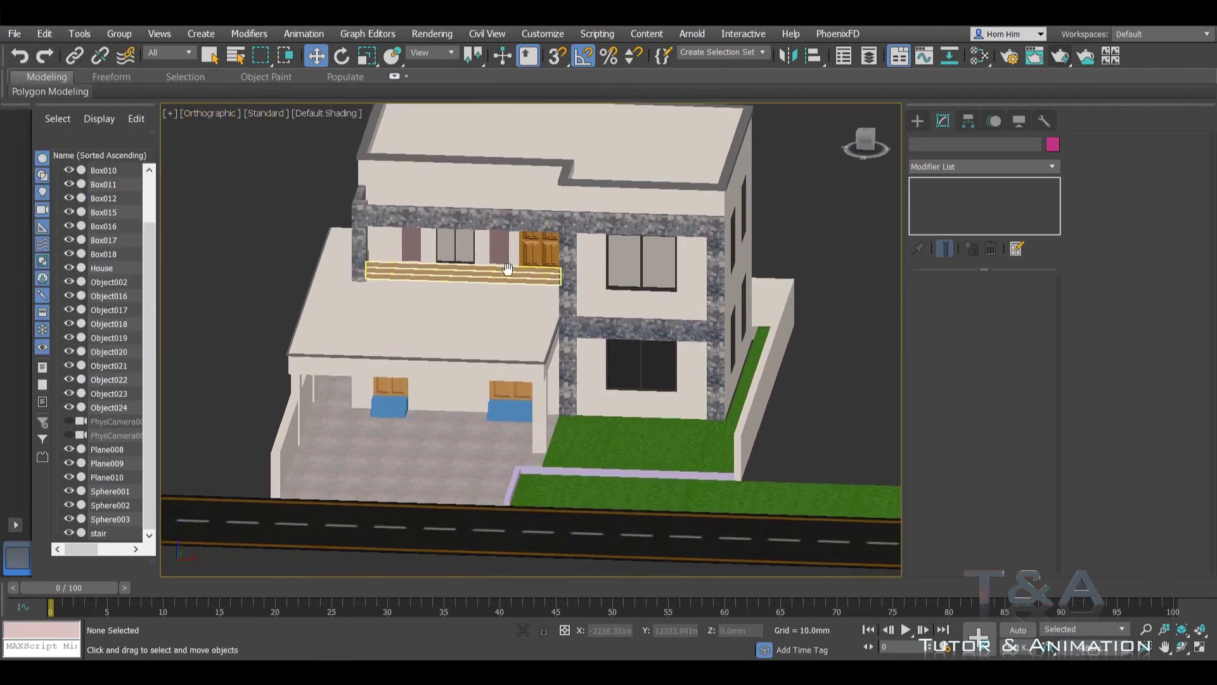
mouse_move(499, 354)
middle_mouse_down("alt")
mouse_move(469, 355)
mouse_move(573, 375)
mouse_move(524, 365)
middle_mouse_up("alt")
scroll(573, 374, "up", 3)
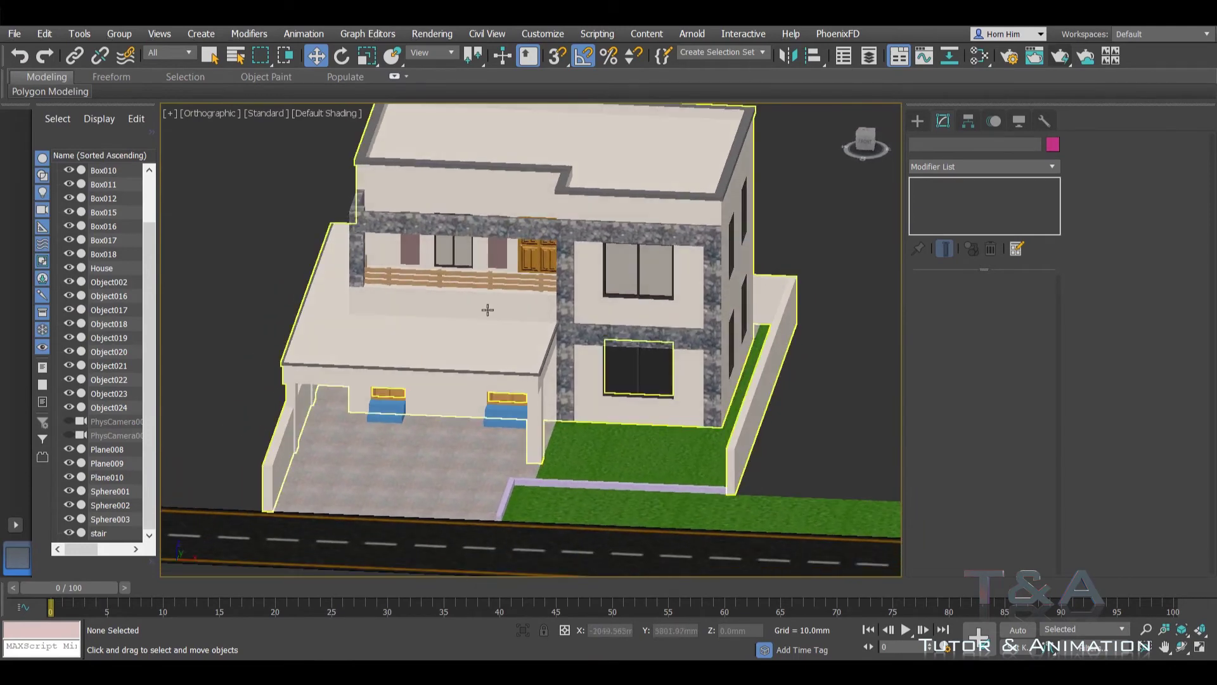
scroll(532, 355, "up", 5)
scroll(542, 339, "up", 2)
scroll(548, 324, "up", 2)
Step: Select the pink pillar panels object Object020 from an elevated balcony view
scroll(548, 324, "down", 2)
left_click(553, 322)
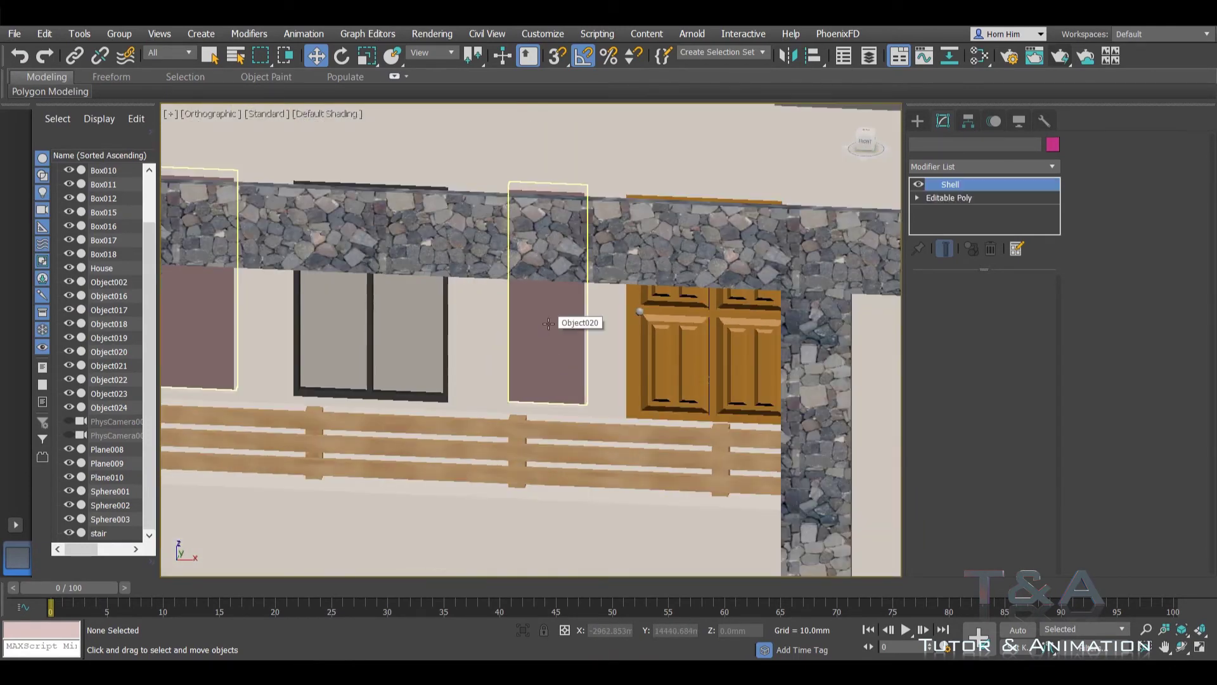
scroll(239, 304, "down", 3)
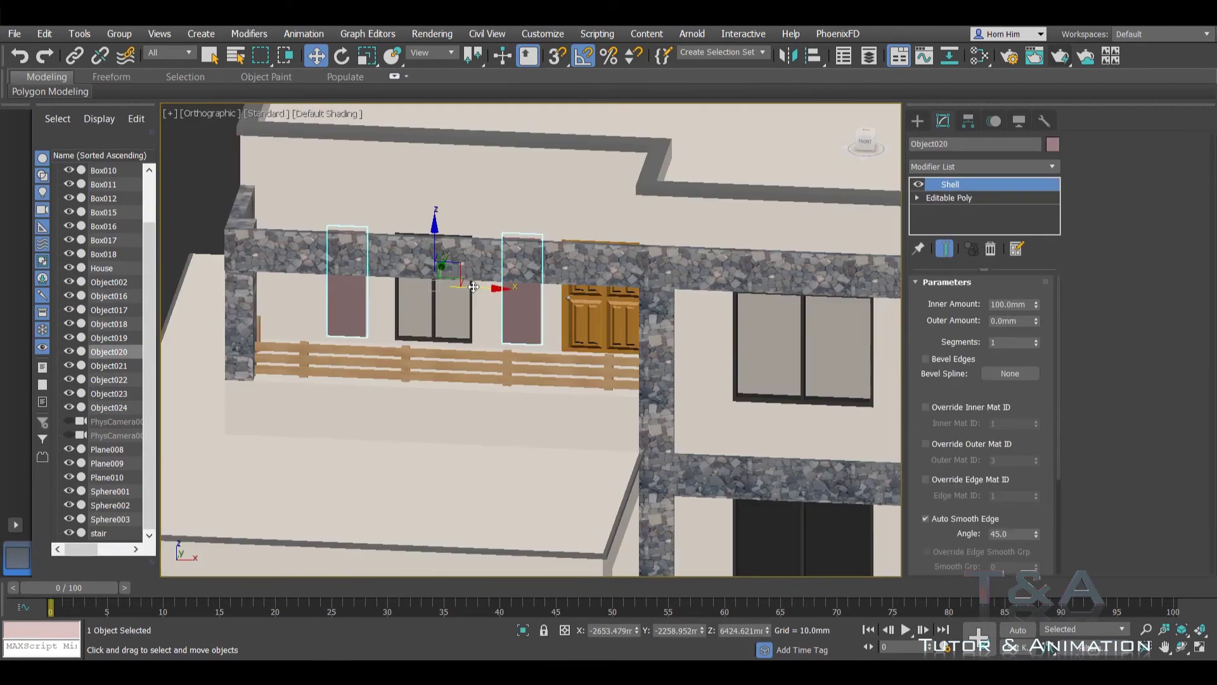
middle_click_drag(317, 310, 443, 304, "alt")
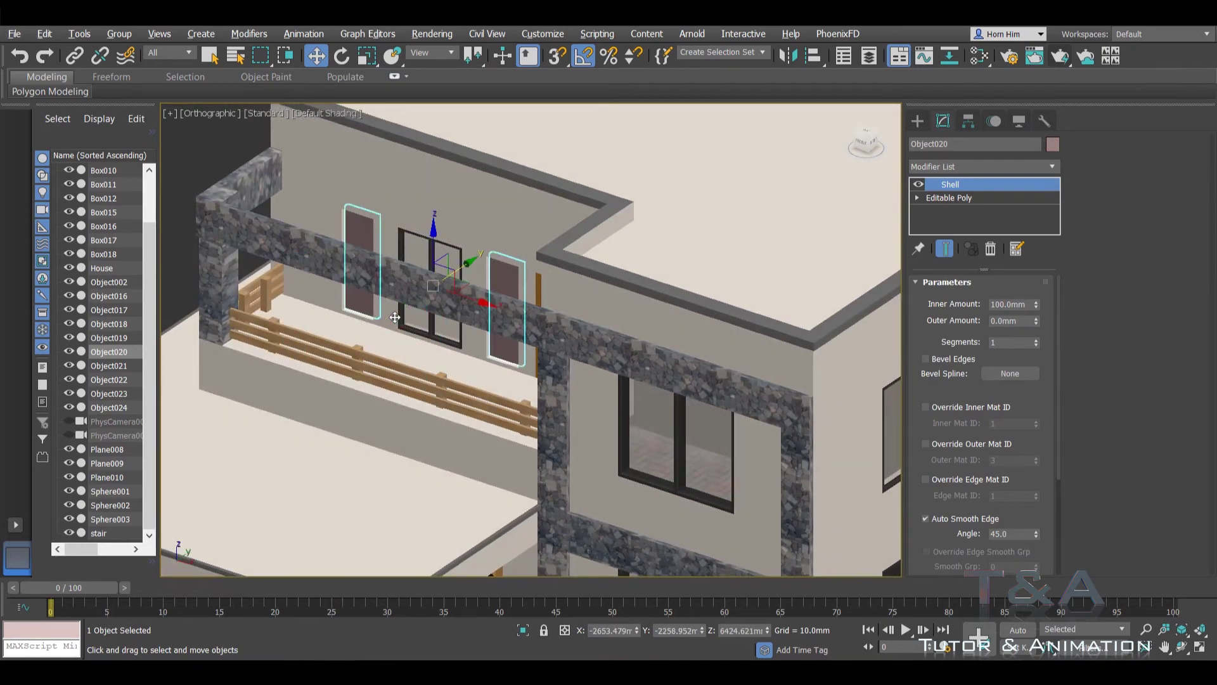
scroll(507, 285, "down", 2)
Step: Create Standard Material #36 fed by bitmap Map #8 and open its parameters
key("m")
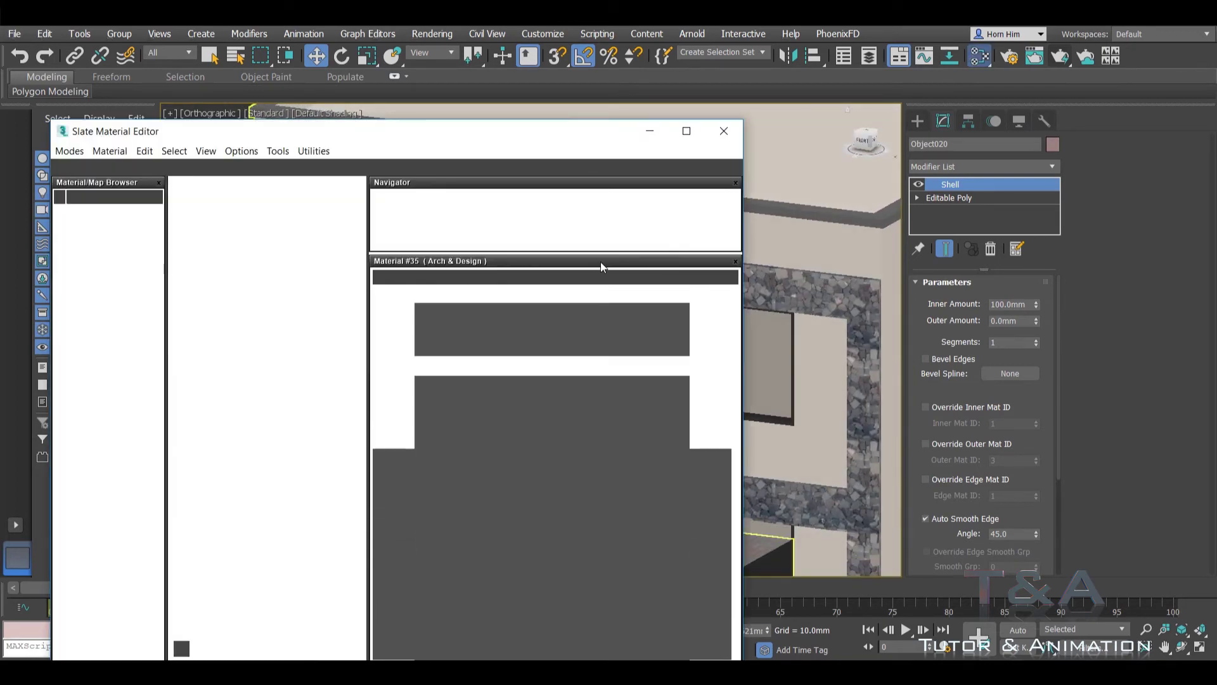
left_click_drag(380, 131, 687, 82)
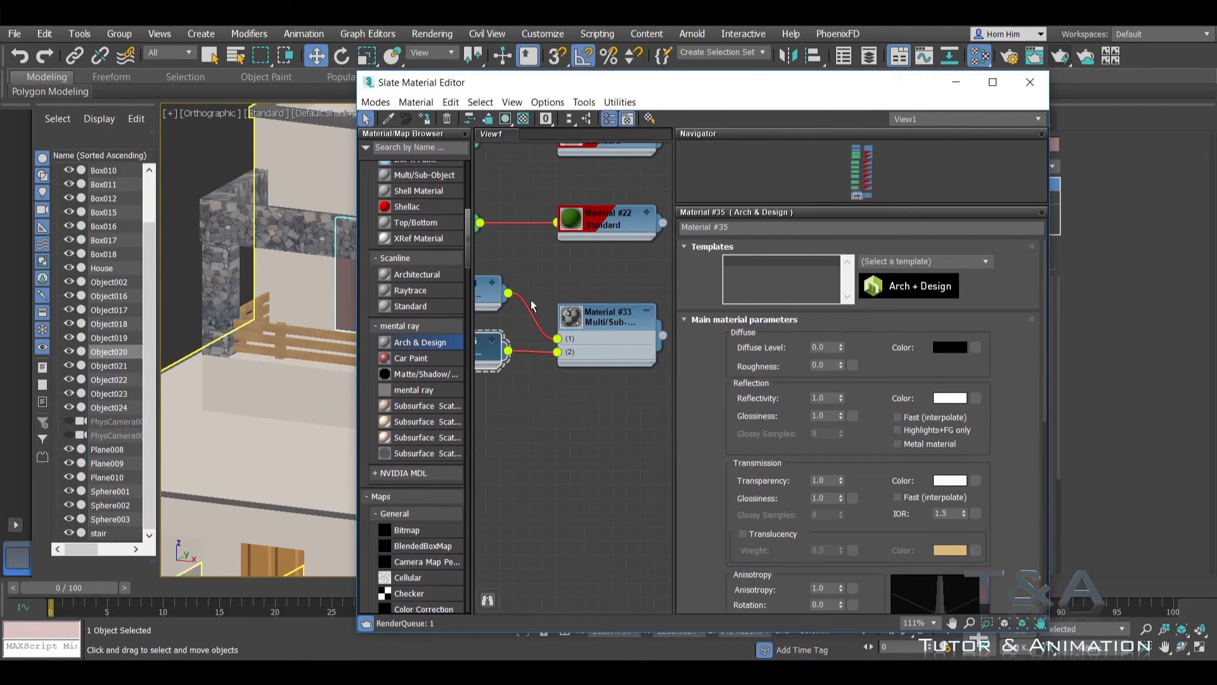
scroll(531, 306, "down", 3)
scroll(572, 308, "down", 2)
left_click_drag(669, 322, 666, 313)
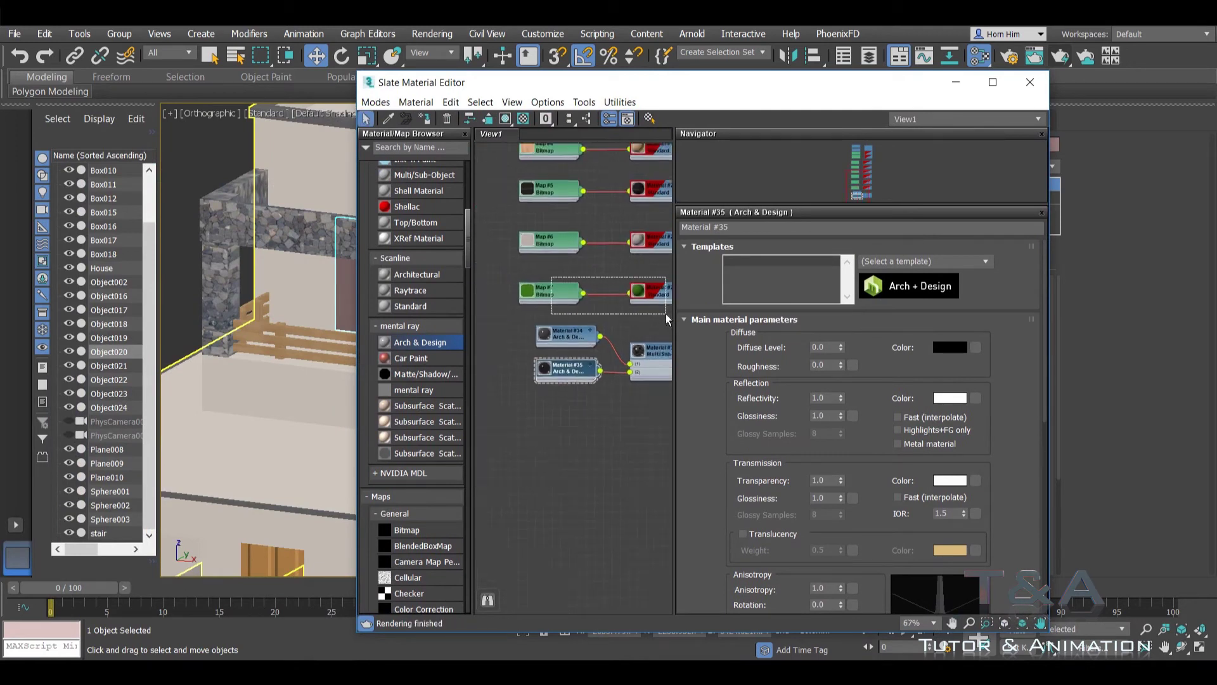
middle_click_drag(666, 314, 562, 272)
left_click_drag(561, 272, 584, 371, "shift")
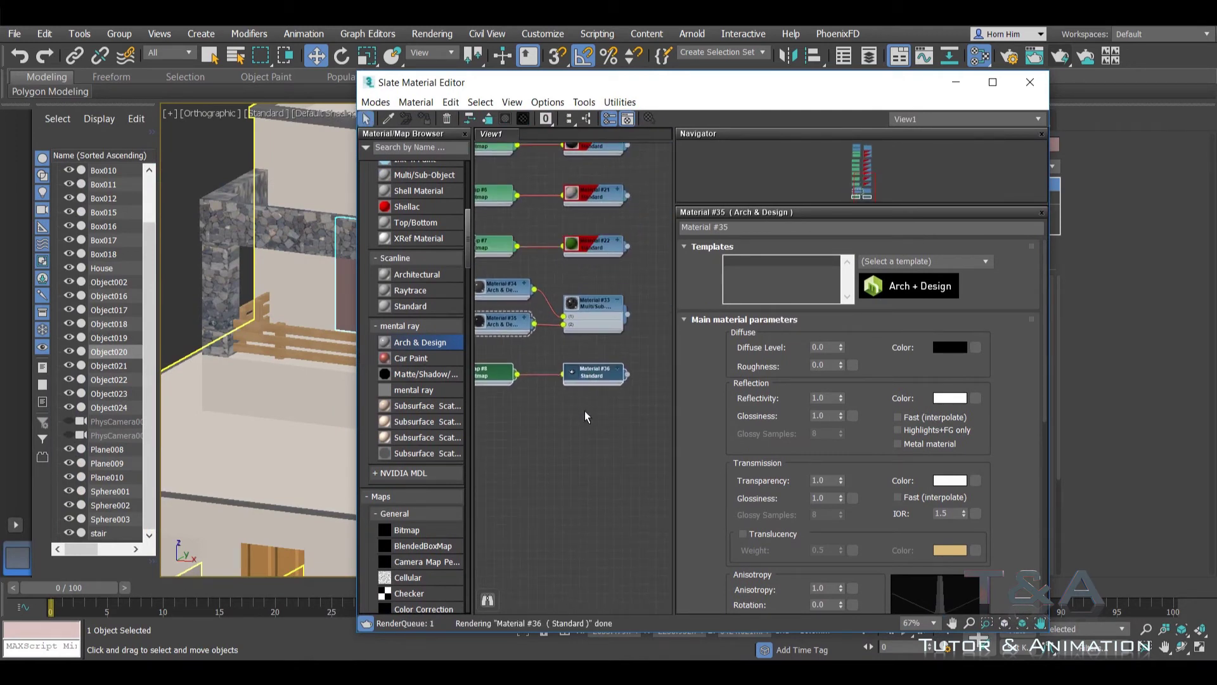
double_click(612, 374)
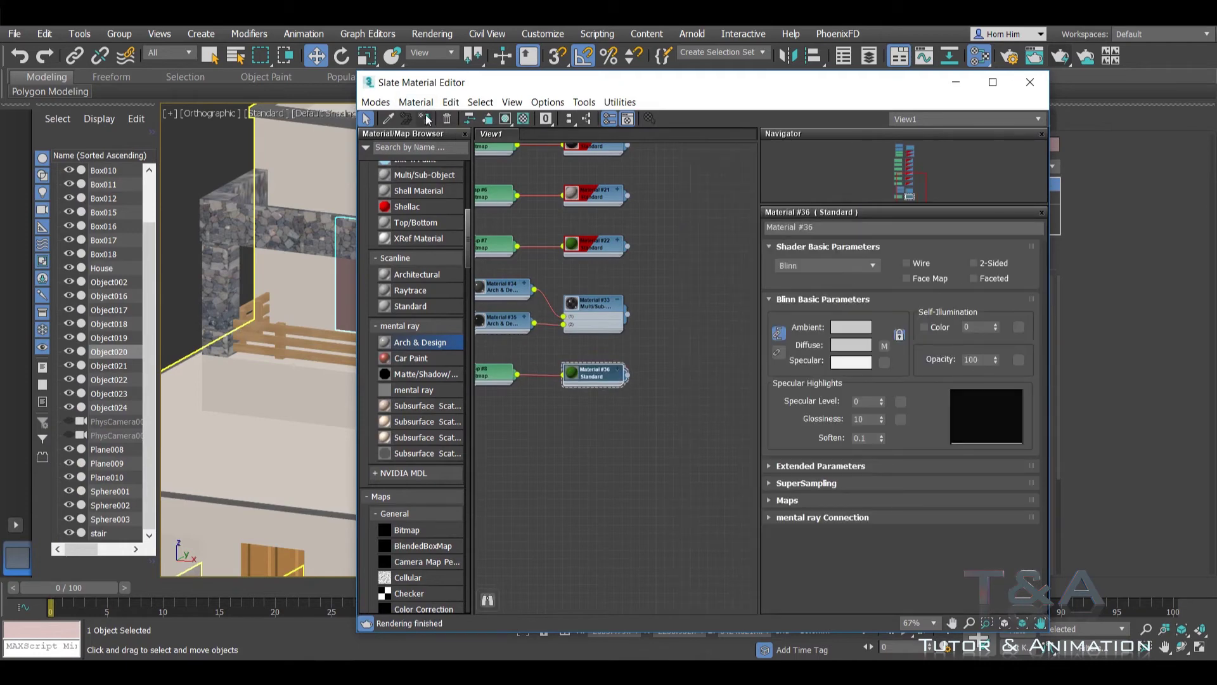
mouse_move(494, 89)
left_mouse_down()
mouse_move(247, 239)
mouse_move(189, 240)
left_mouse_up()
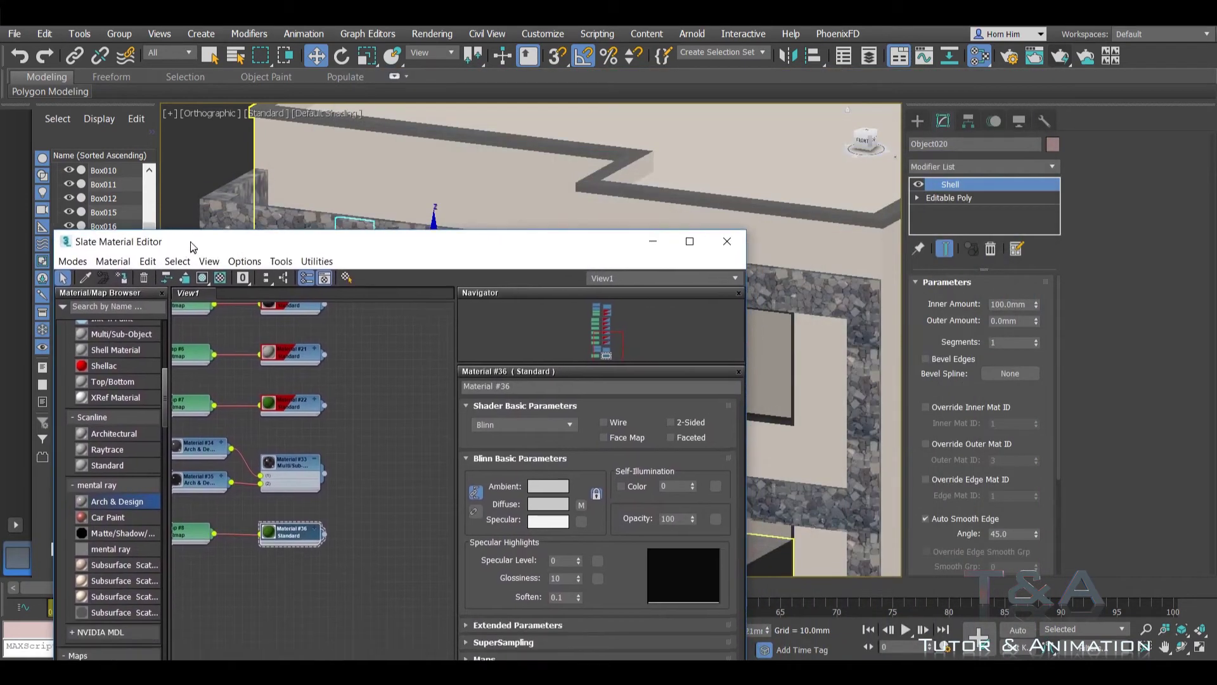
left_click_drag(305, 241, 304, 368)
Step: Add a UVW Map modifier with Box mapping to Object020
middle_click_drag(354, 329, 545, 215)
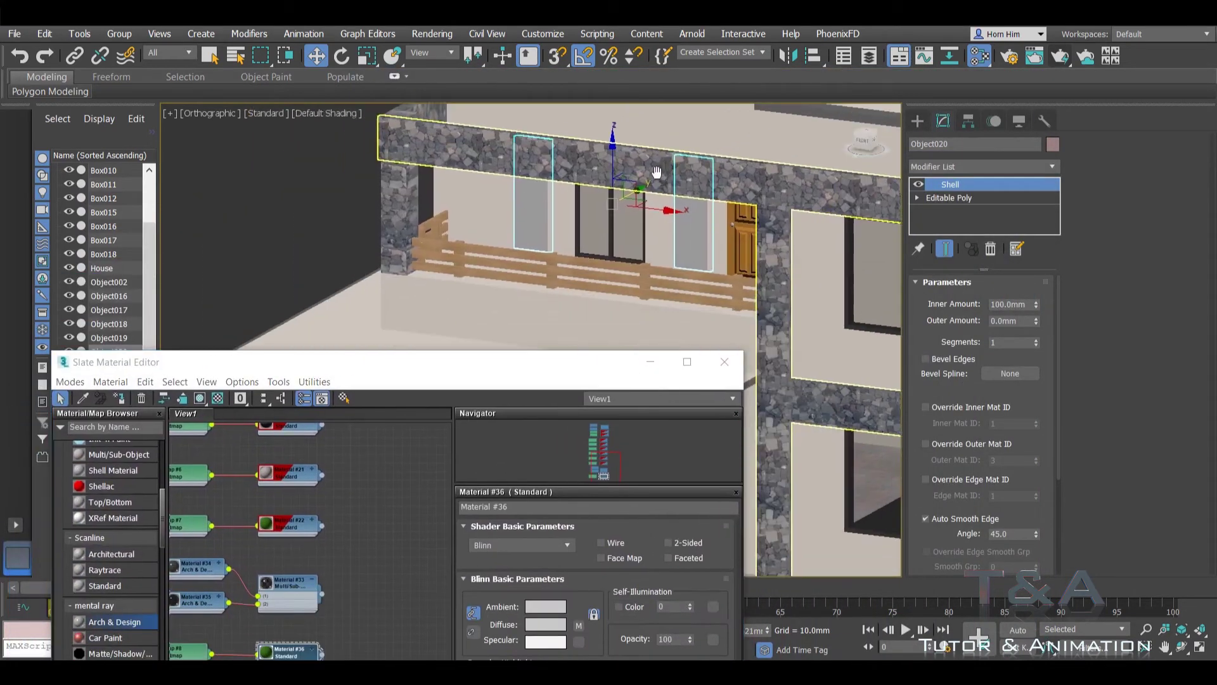
scroll(514, 164, "up", 4)
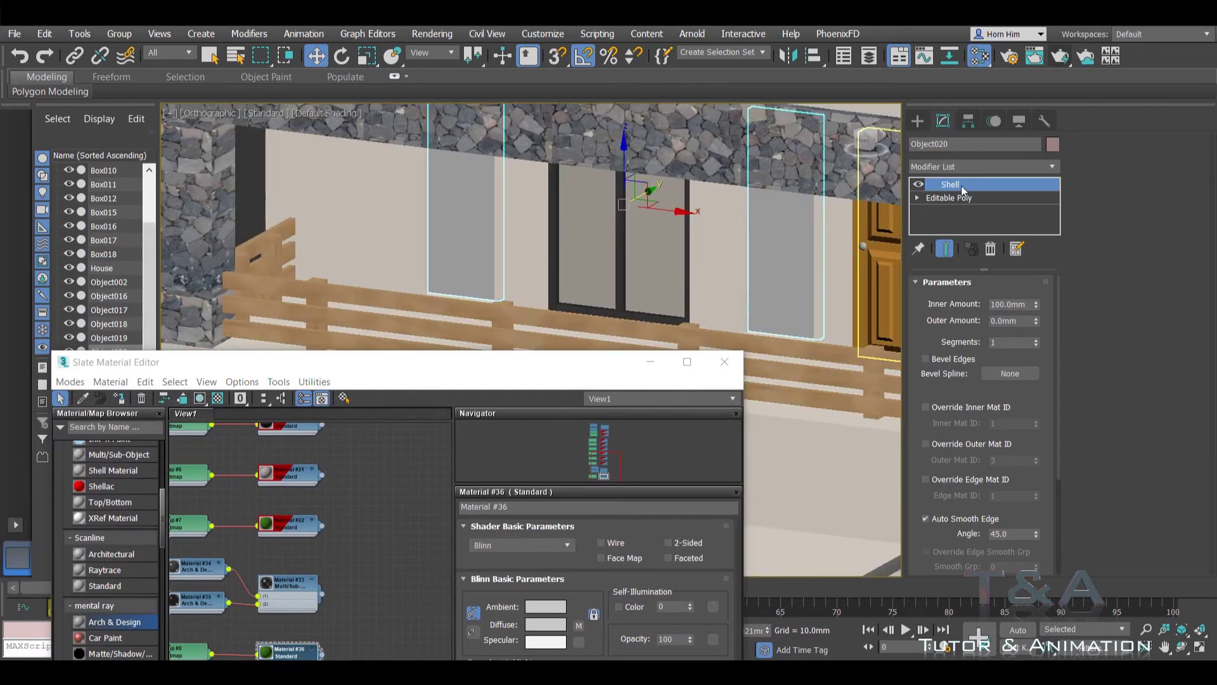
left_click(985, 167)
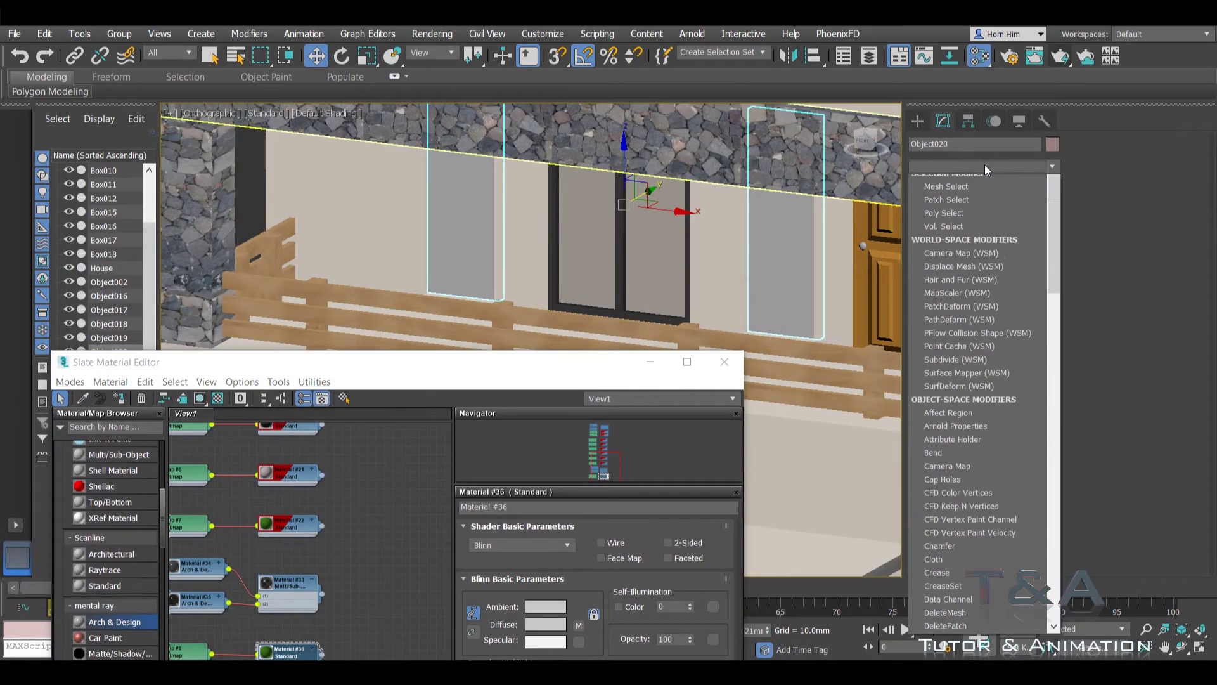
key("u")
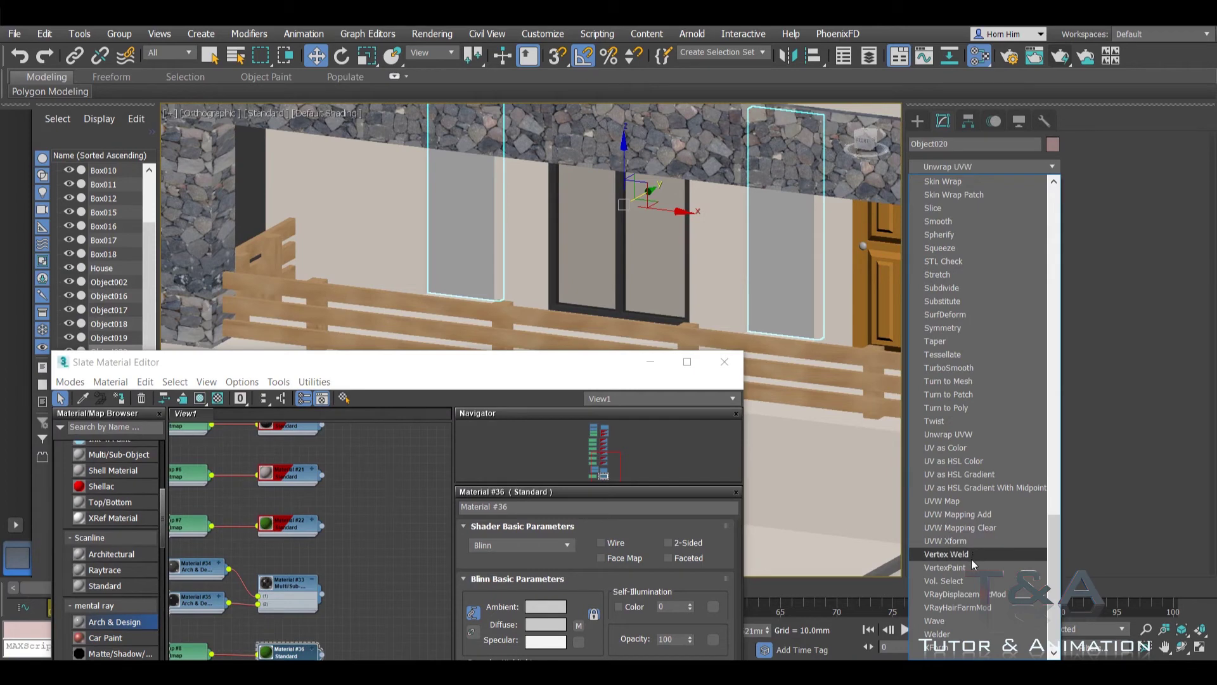
left_click(966, 502)
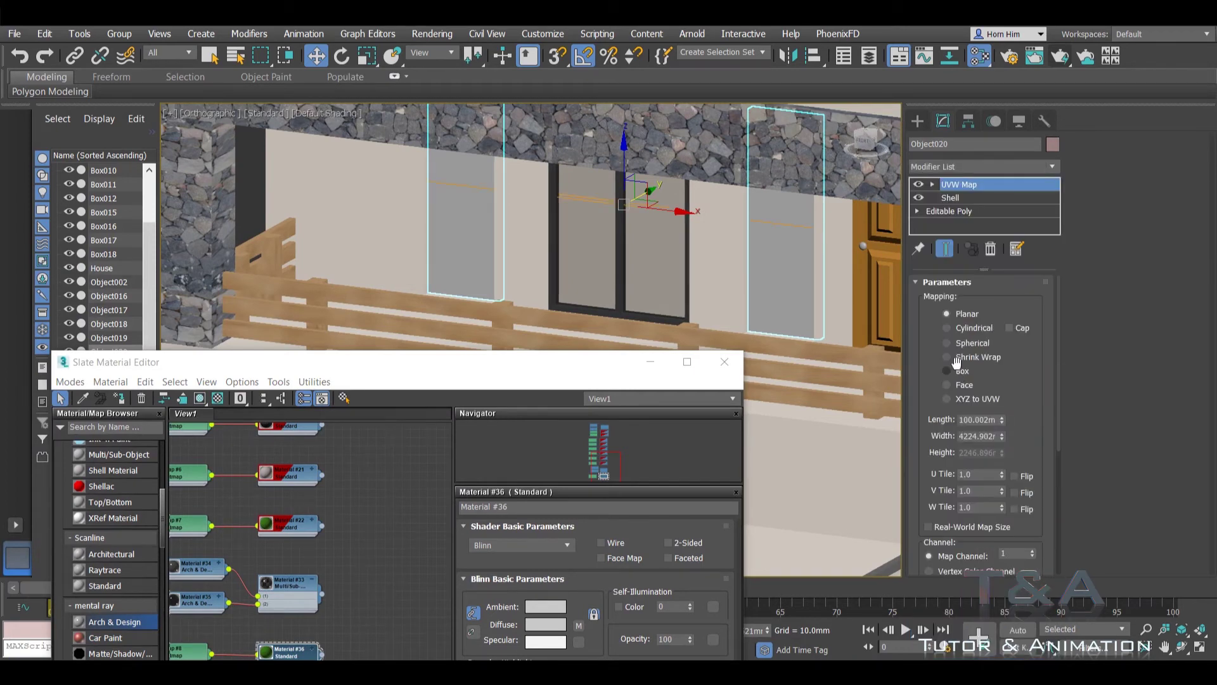
left_click(956, 374)
middle_click_drag(571, 254, 633, 216)
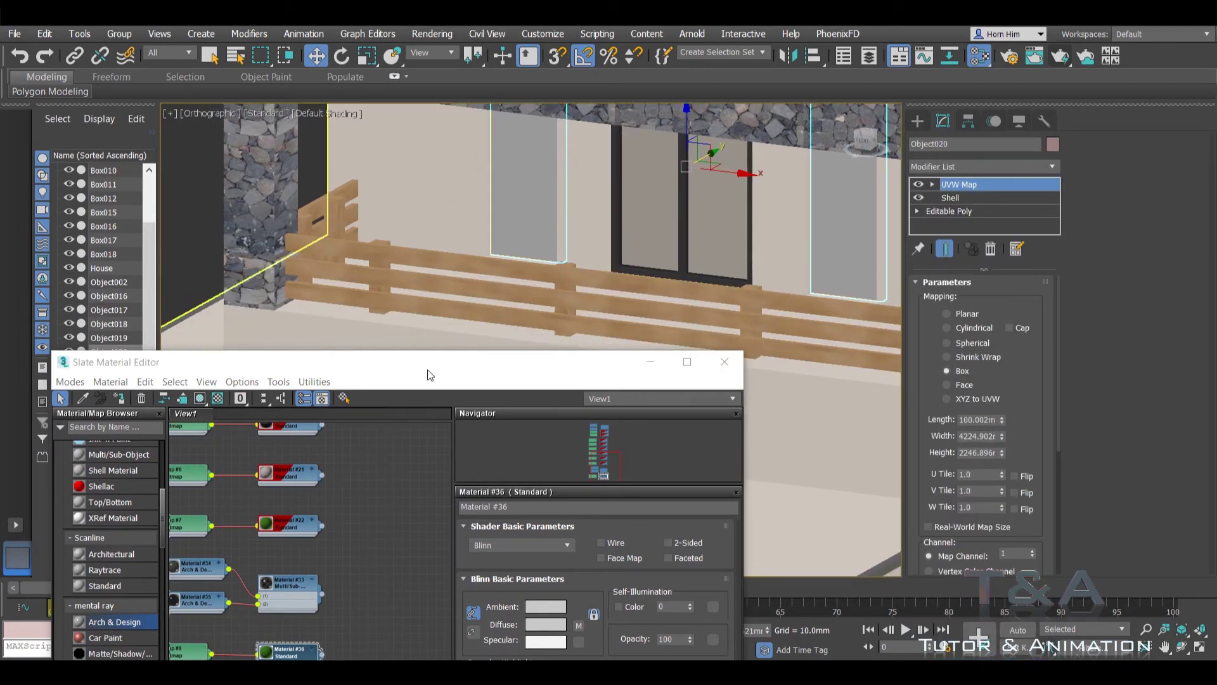
left_click_drag(427, 375, 464, 254)
middle_click_drag(230, 534, 303, 469)
Step: Turn on Show Shaded Material in Viewport for Material #36 and open Map #8's bitmap settings
double_click(302, 469)
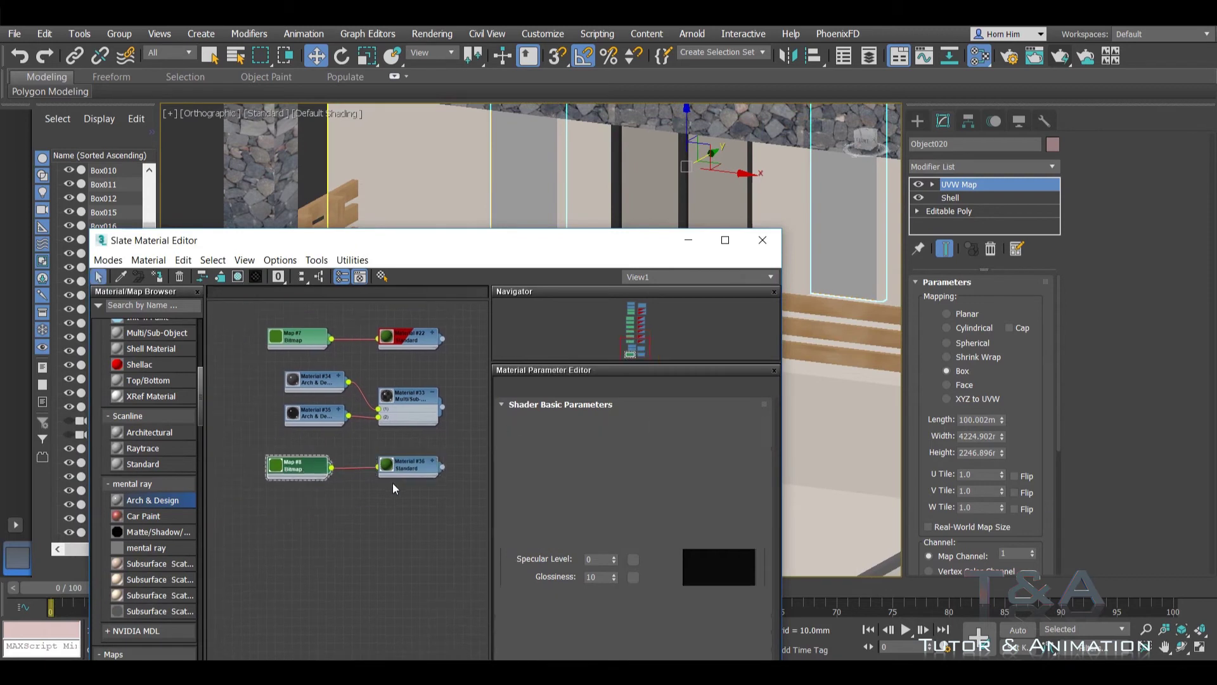
double_click(409, 466)
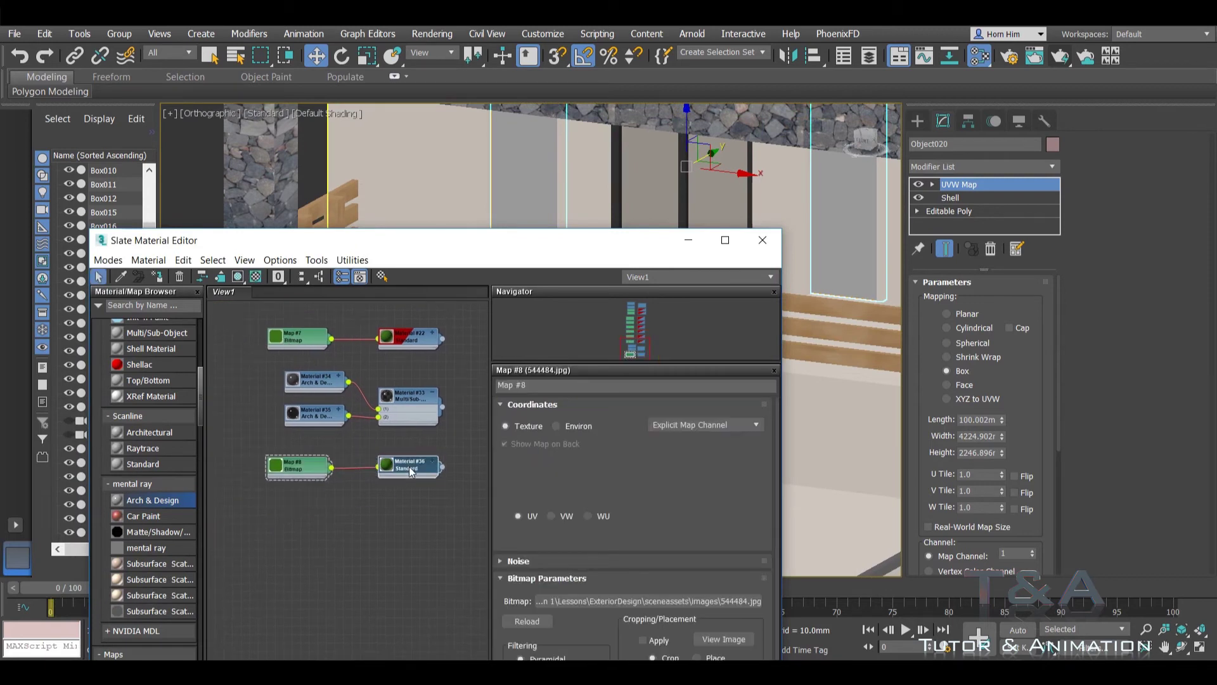
left_click(243, 277)
double_click(303, 458)
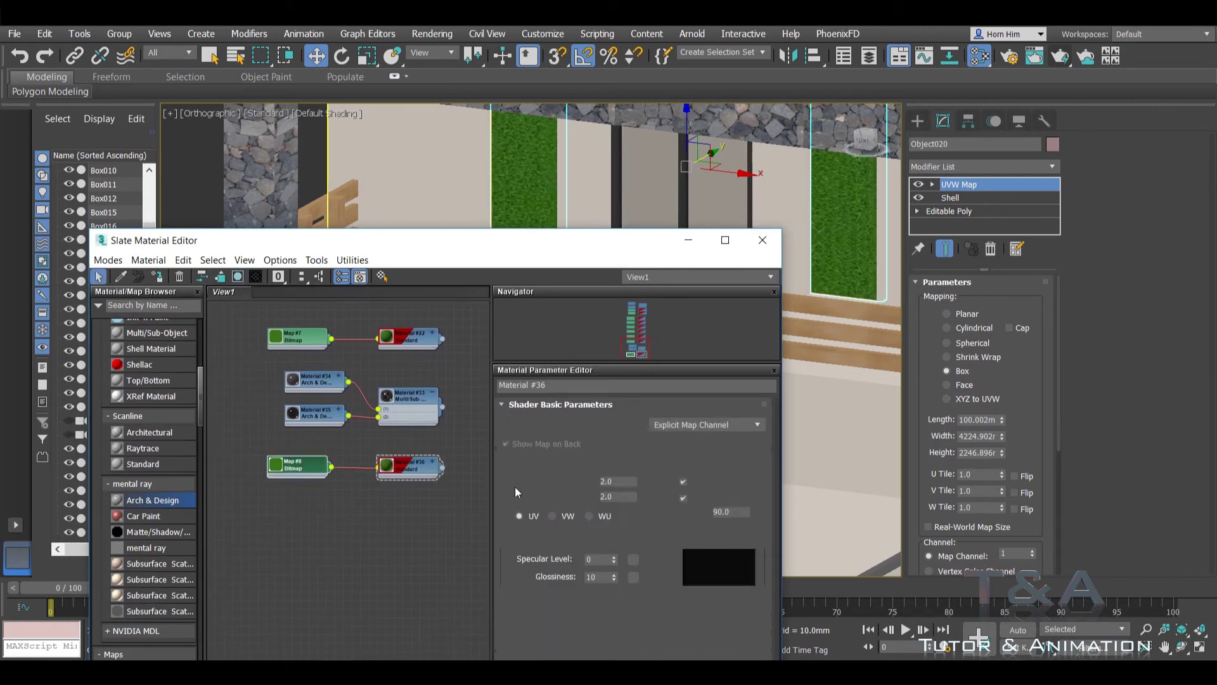
Step: Load the medieval_black_stones floor image into Map #8's bitmap
left_click(653, 599)
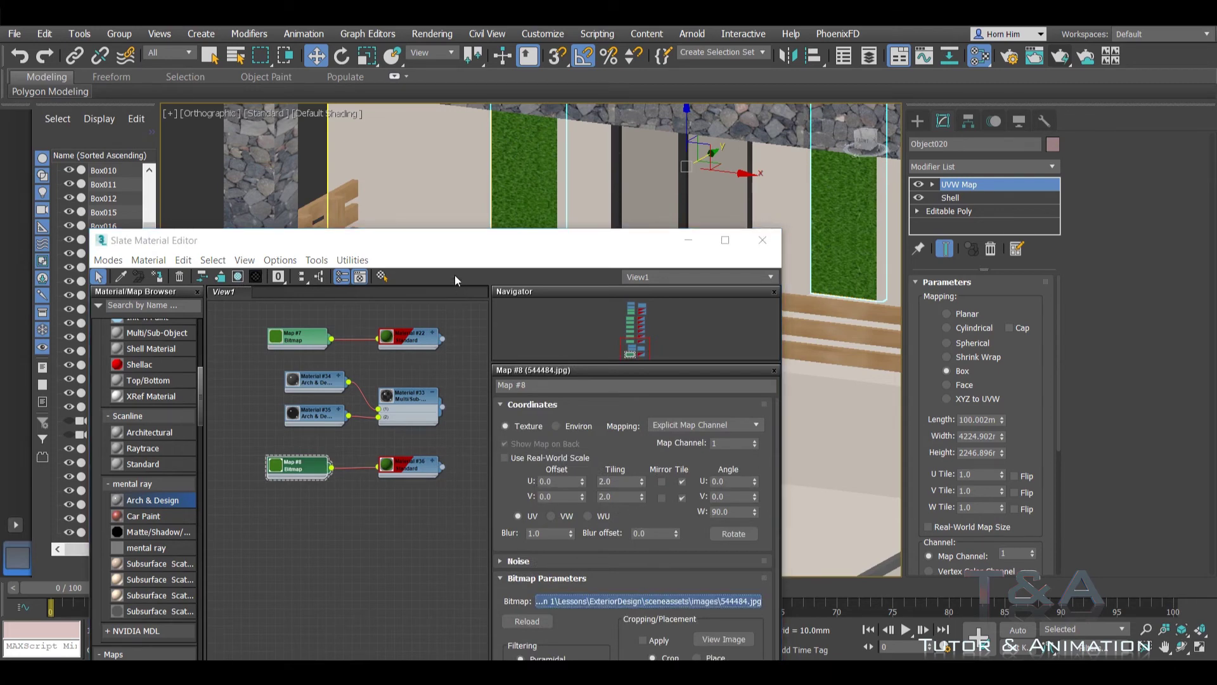
scroll(430, 343, "up", 2)
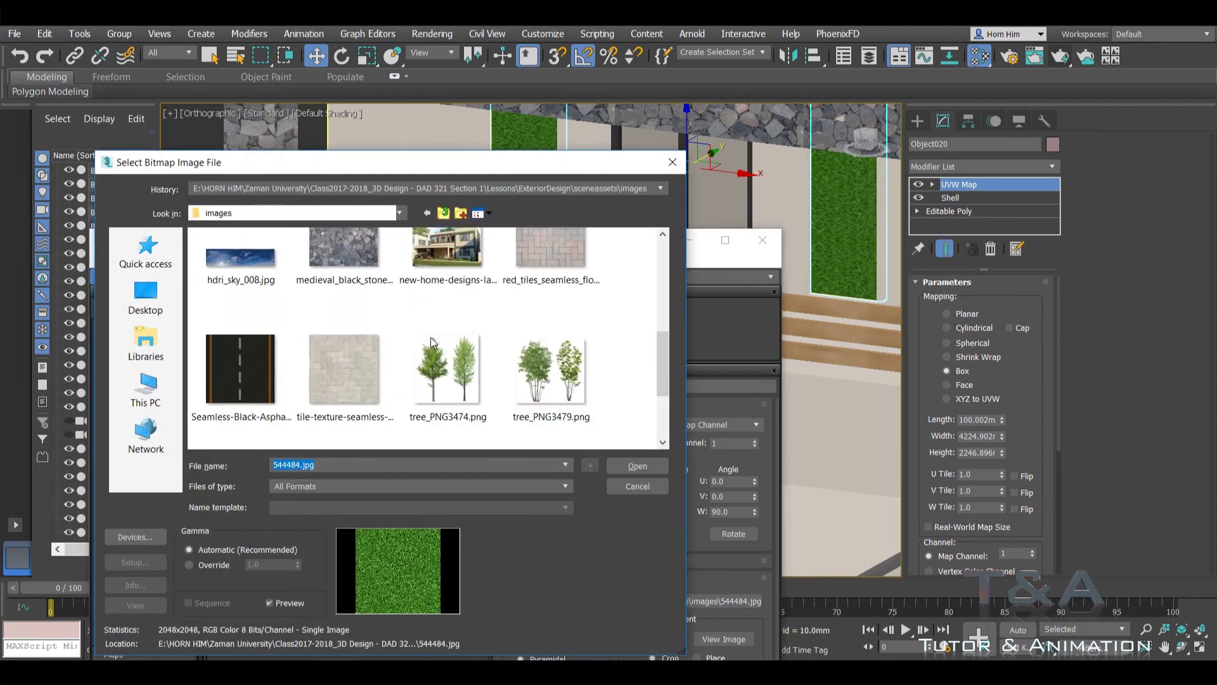
scroll(431, 343, "up", 2)
scroll(433, 342, "up", 3)
scroll(429, 343, "down", 1)
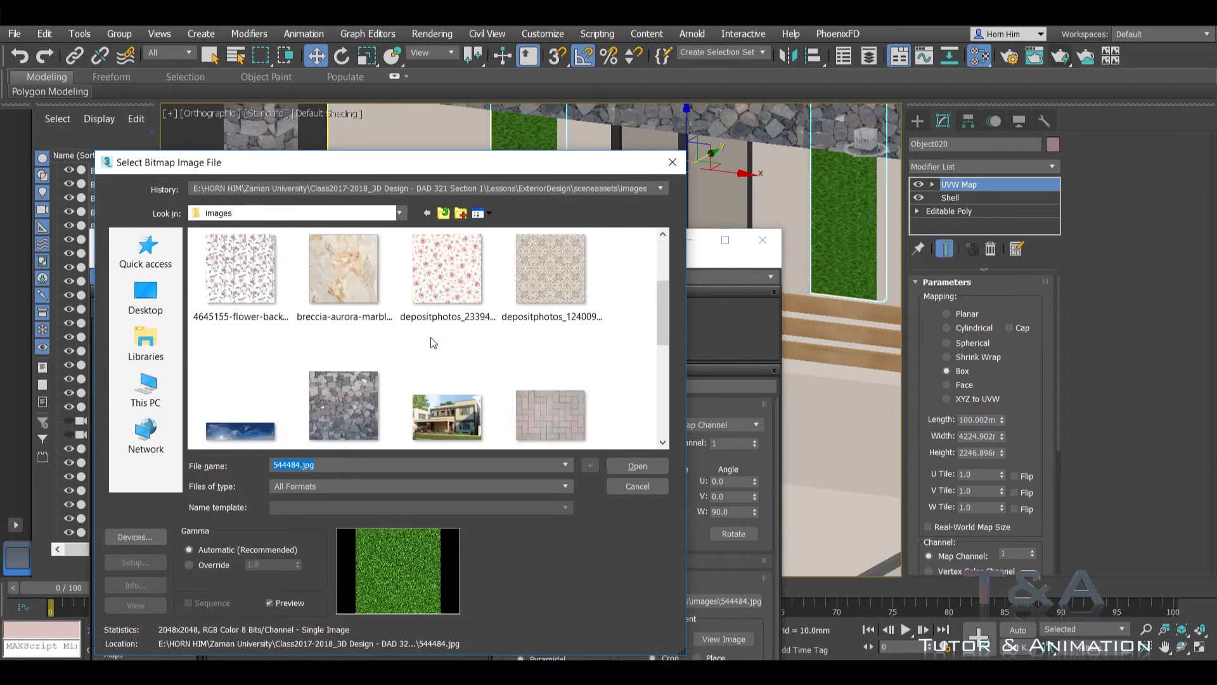
scroll(430, 342, "down", 2)
scroll(431, 342, "up", 2)
left_click(364, 383)
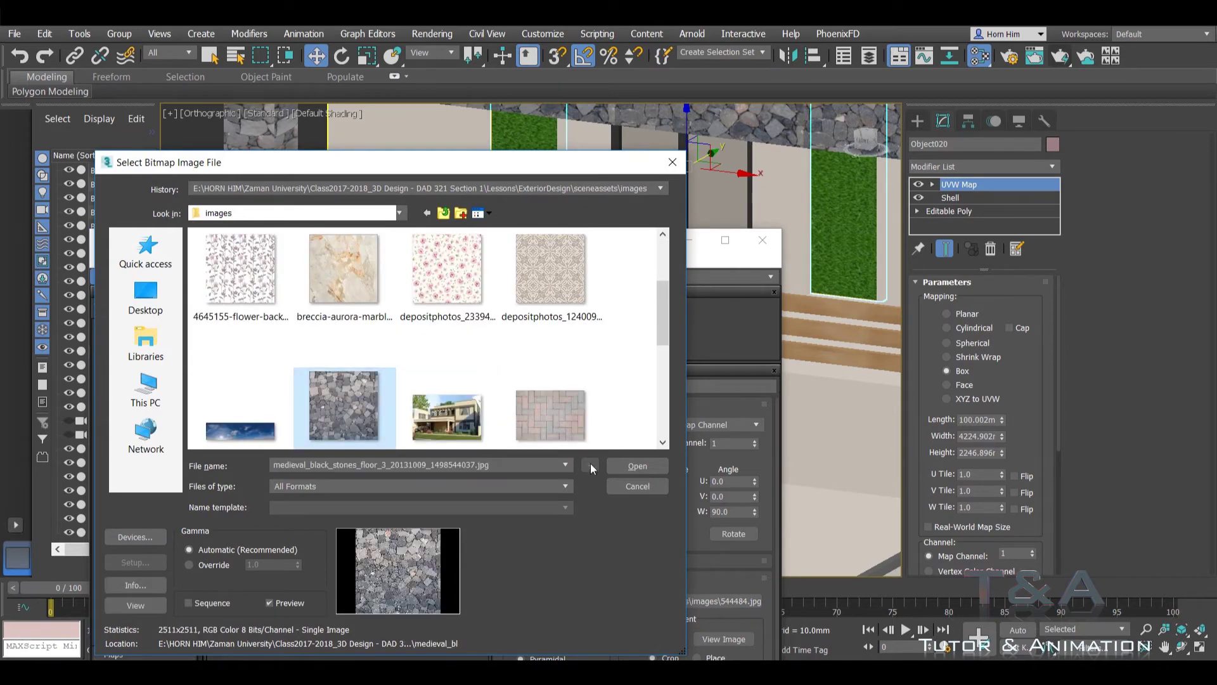
left_click(636, 467)
left_click_drag(637, 241, 506, 417)
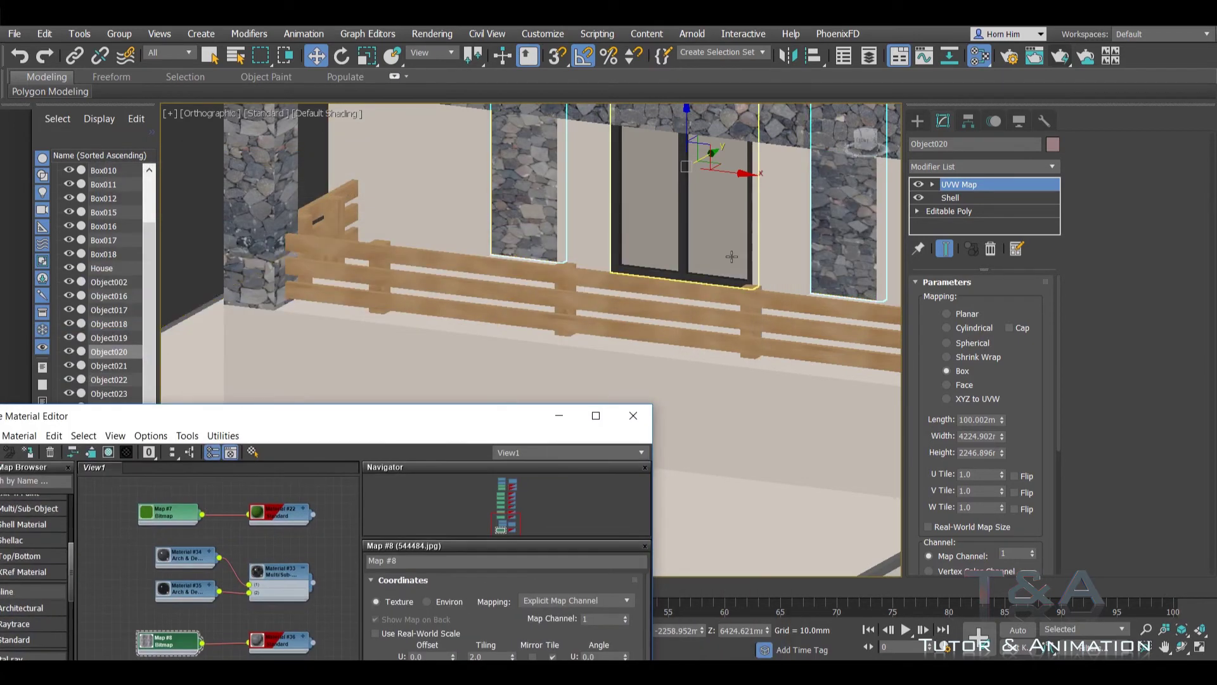
Step: Set Map #8's U Tiling to 3.7 and V Tiling to 4.8, then close the Slate Material Editor
mouse_move(571, 305)
middle_mouse_down("alt")
mouse_move(663, 317)
mouse_move(550, 401)
middle_mouse_up("alt")
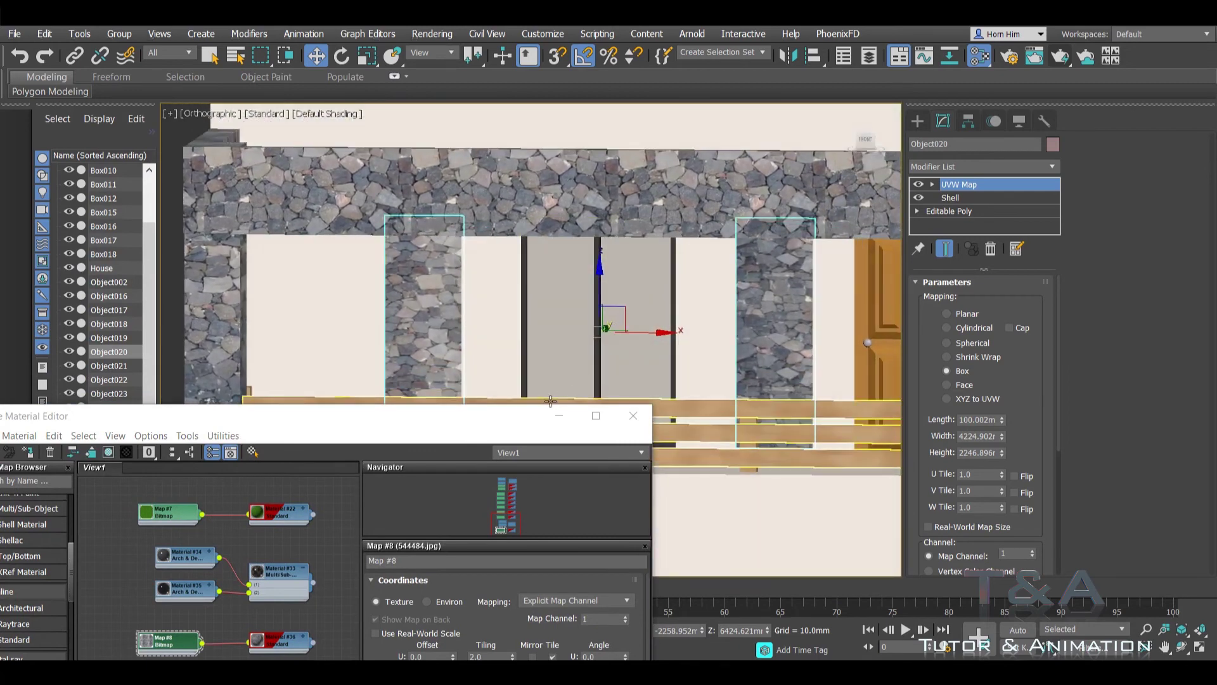
left_click_drag(475, 423, 458, 335)
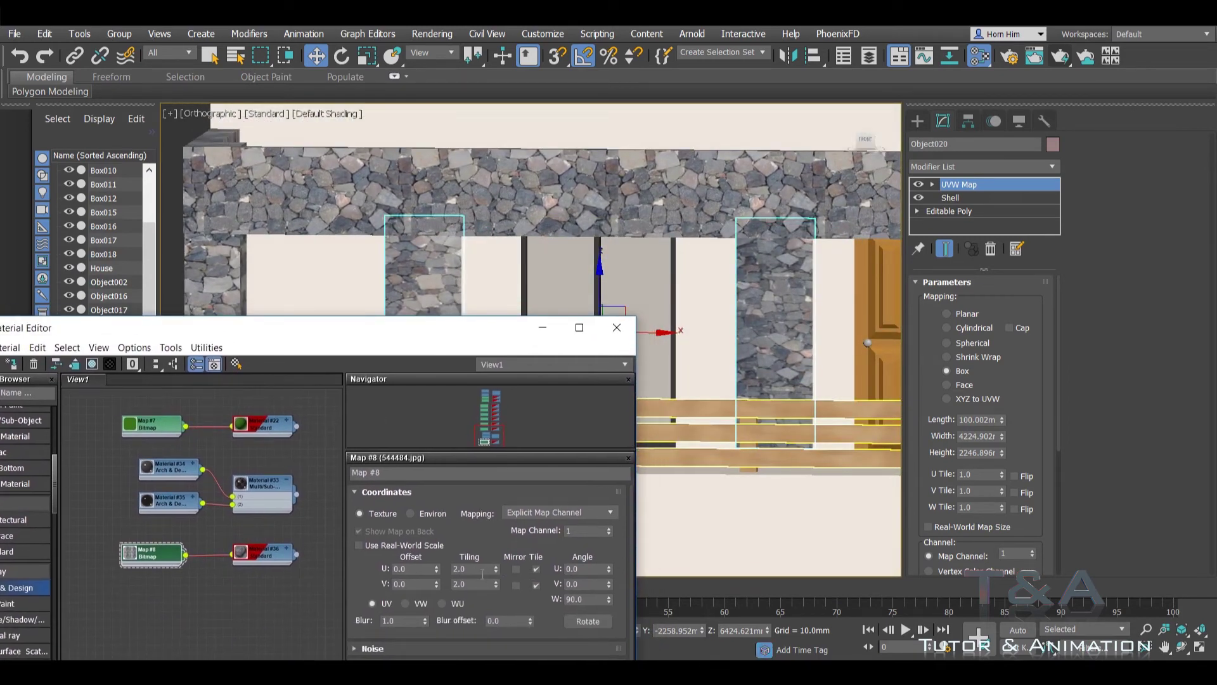
left_click_drag(496, 573, 496, 566)
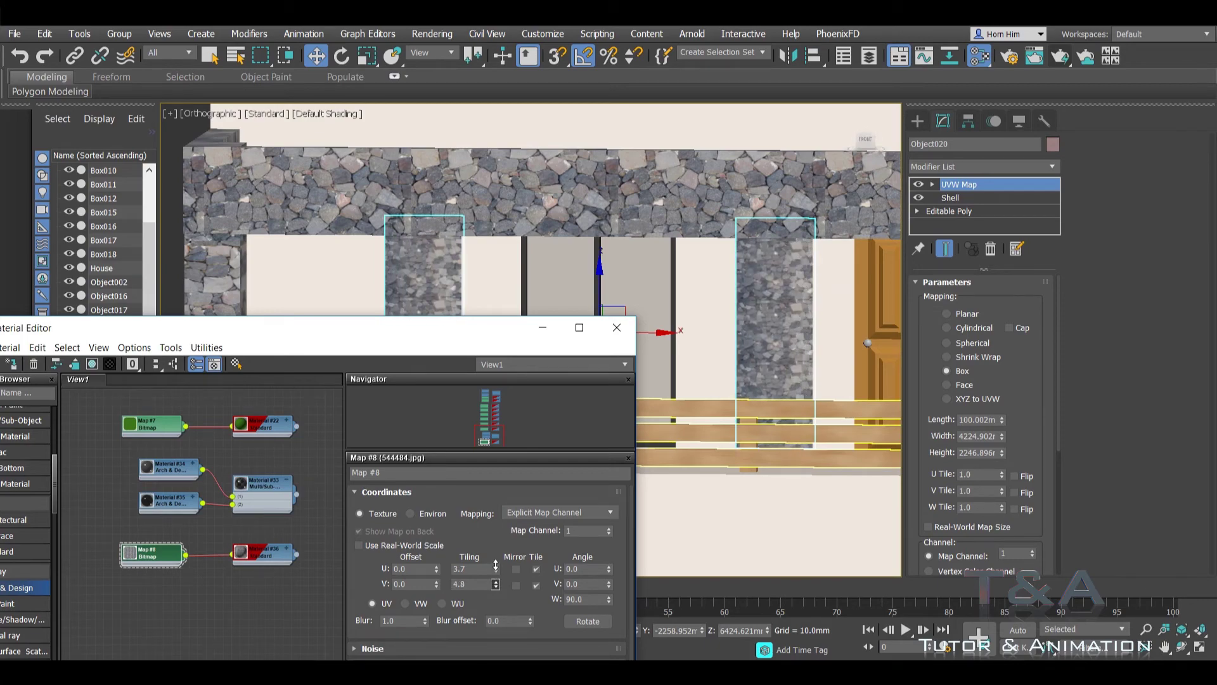
left_click(616, 327)
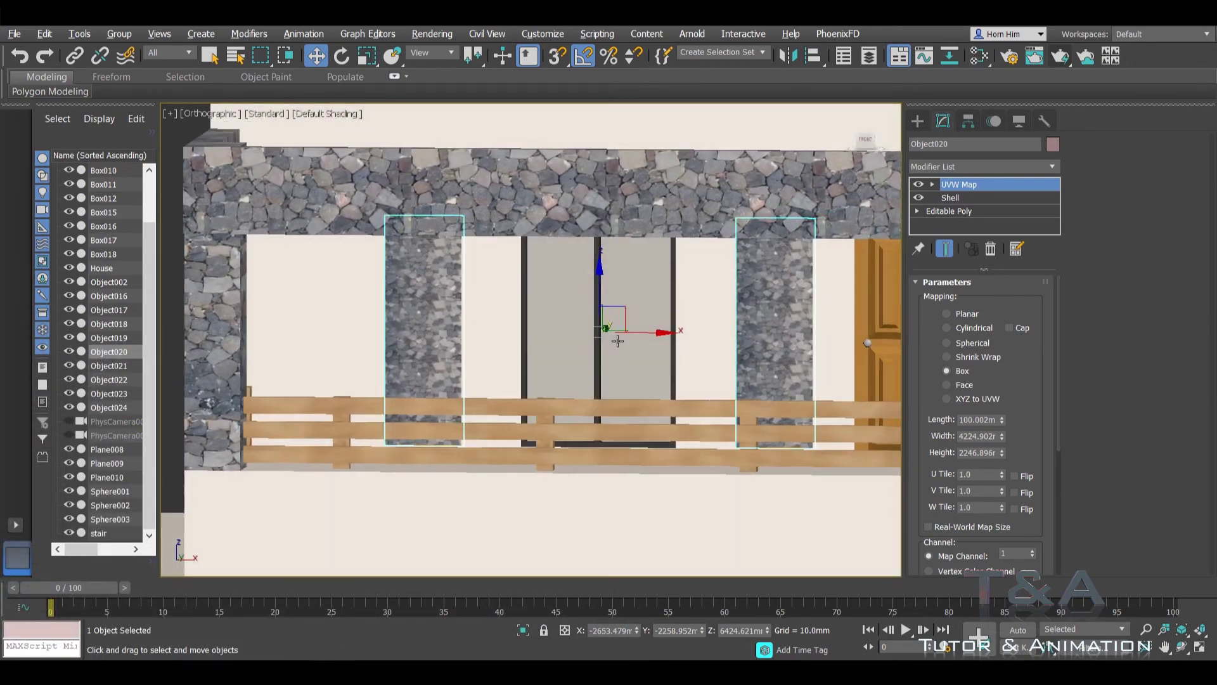
scroll(617, 340, "down", 5)
middle_click_drag(617, 340, 519, 283, "alt")
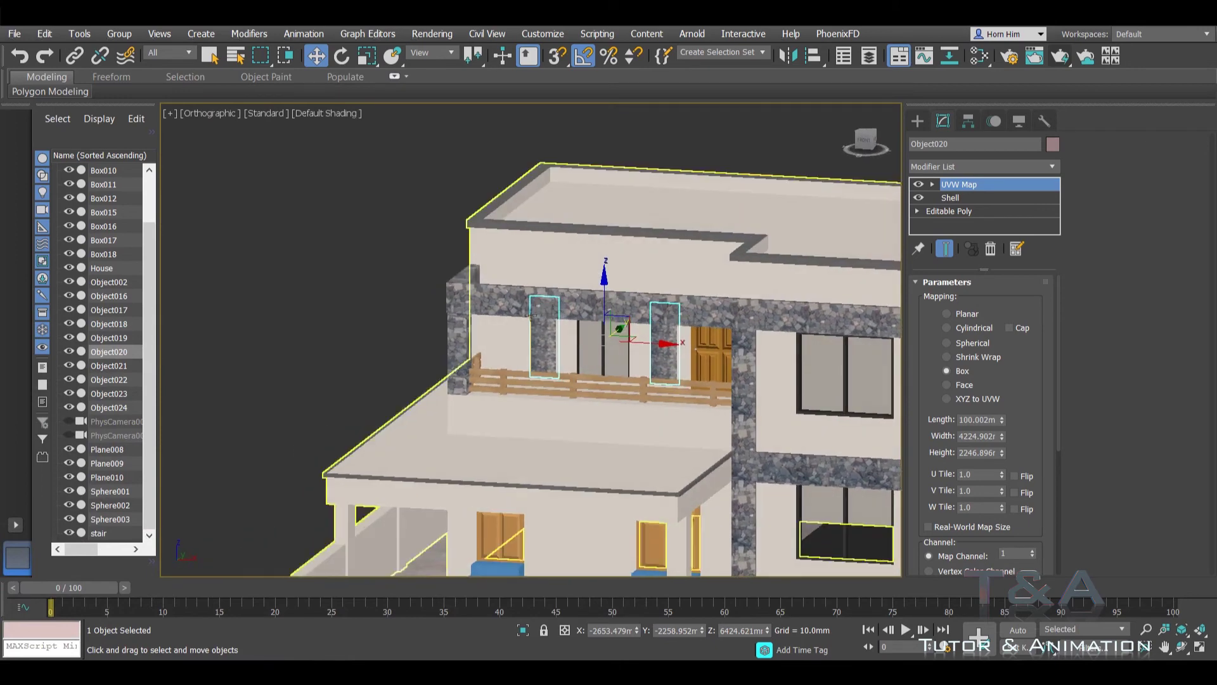
Step: View the house through PhysCamera001 with nothing selected, and save the scene
key("c")
left_click(329, 240)
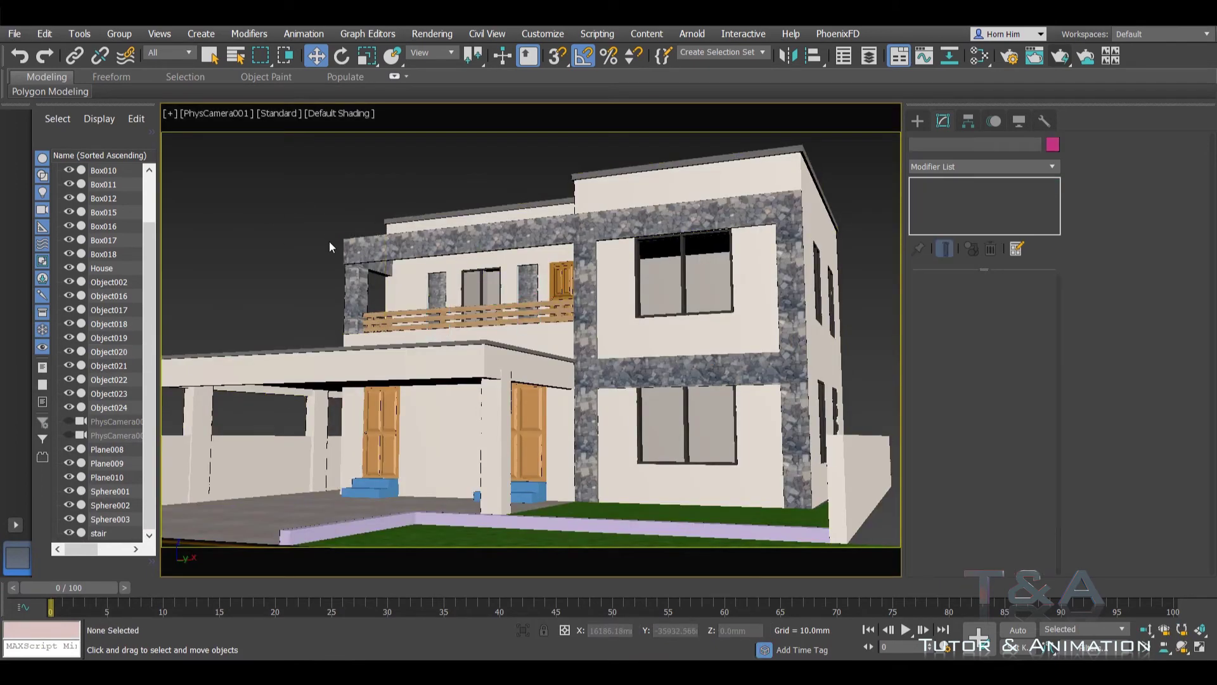
left_click(14, 34)
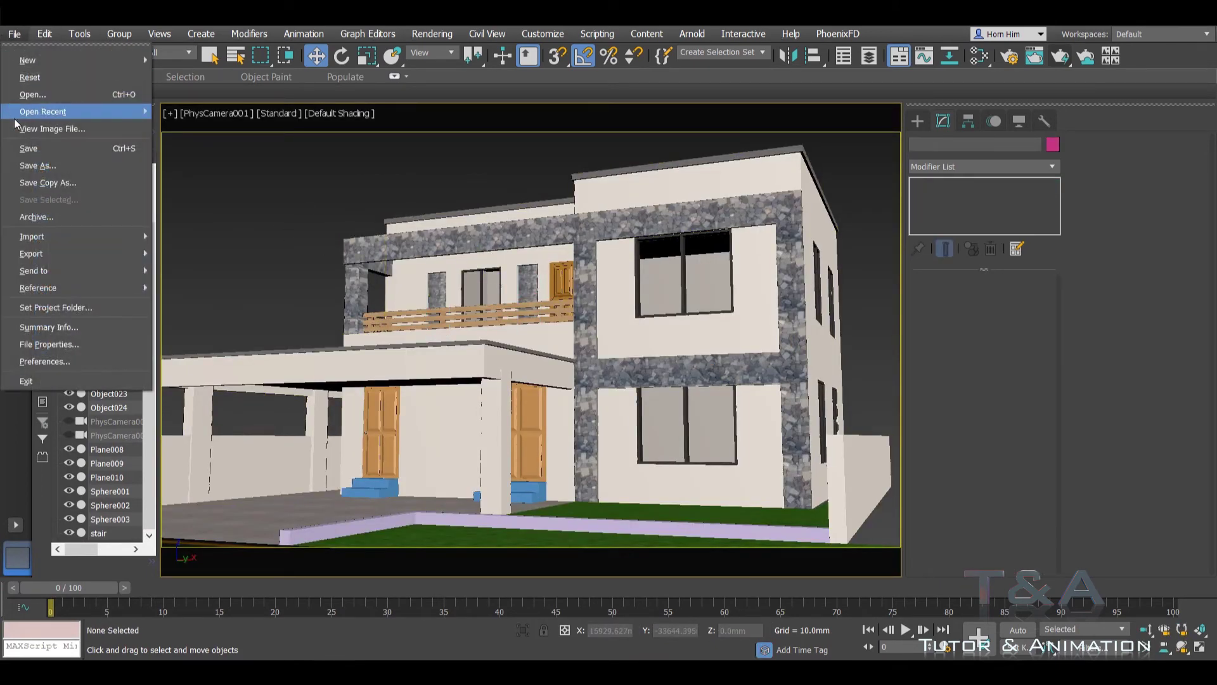
left_click(21, 152)
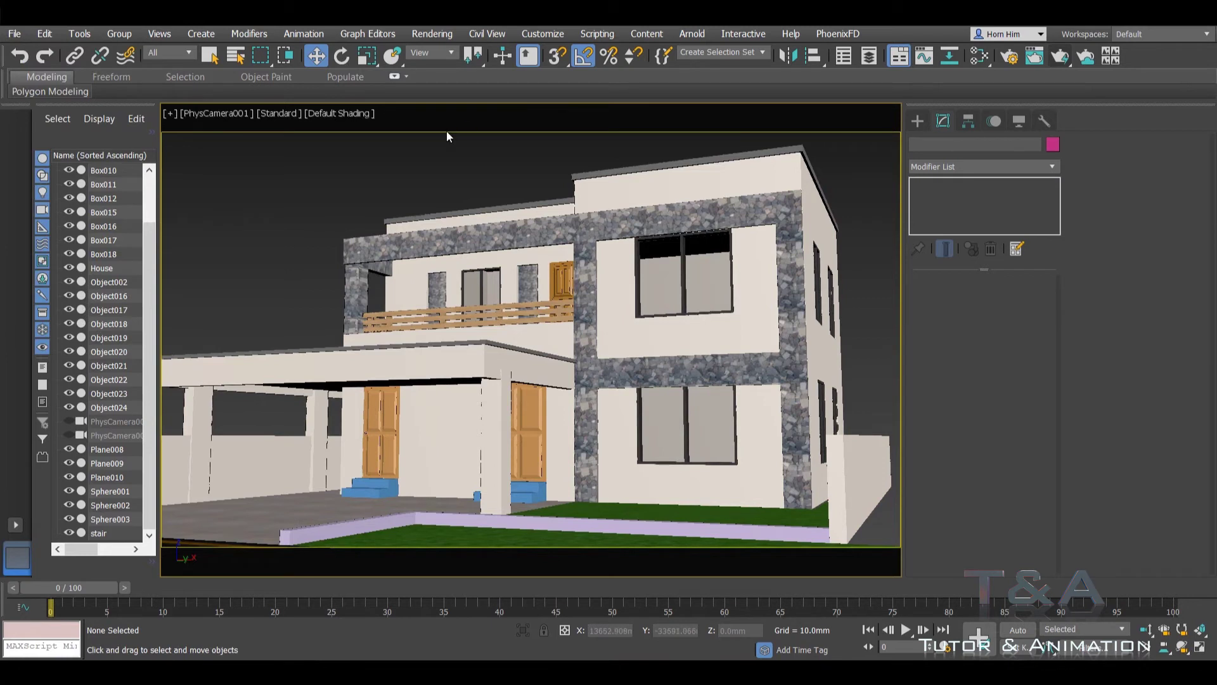
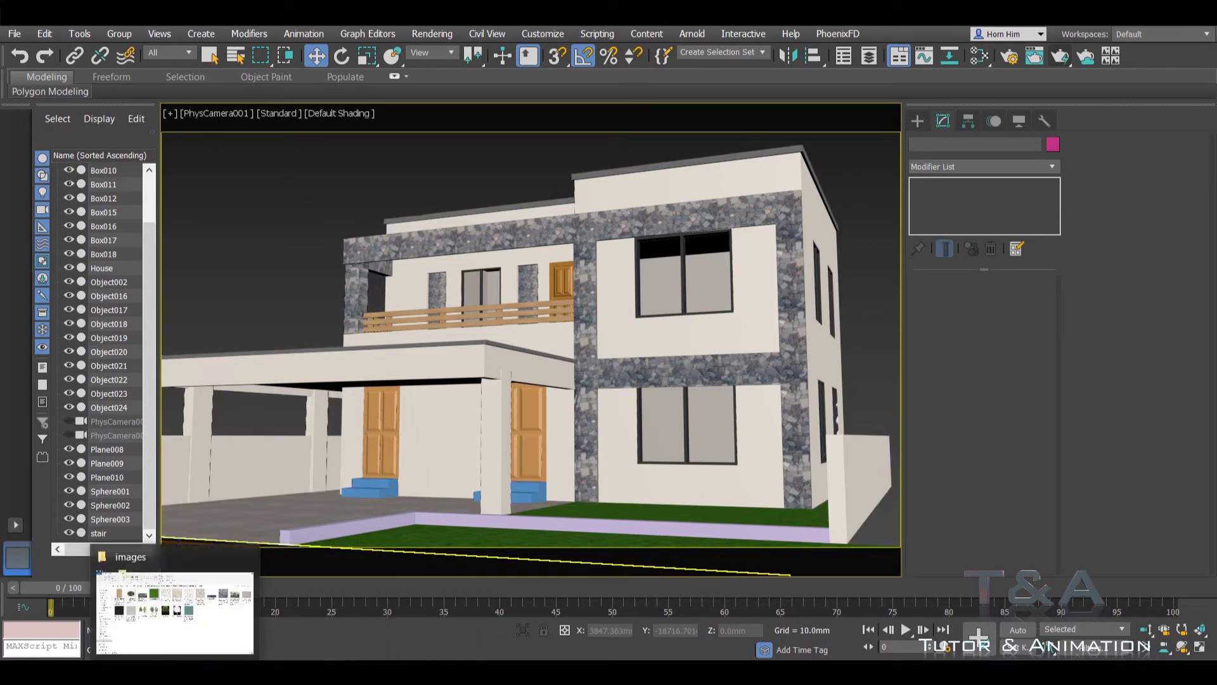
Step: View the new home design reference photo, then return to the 3ds Max scene
left_click(175, 612)
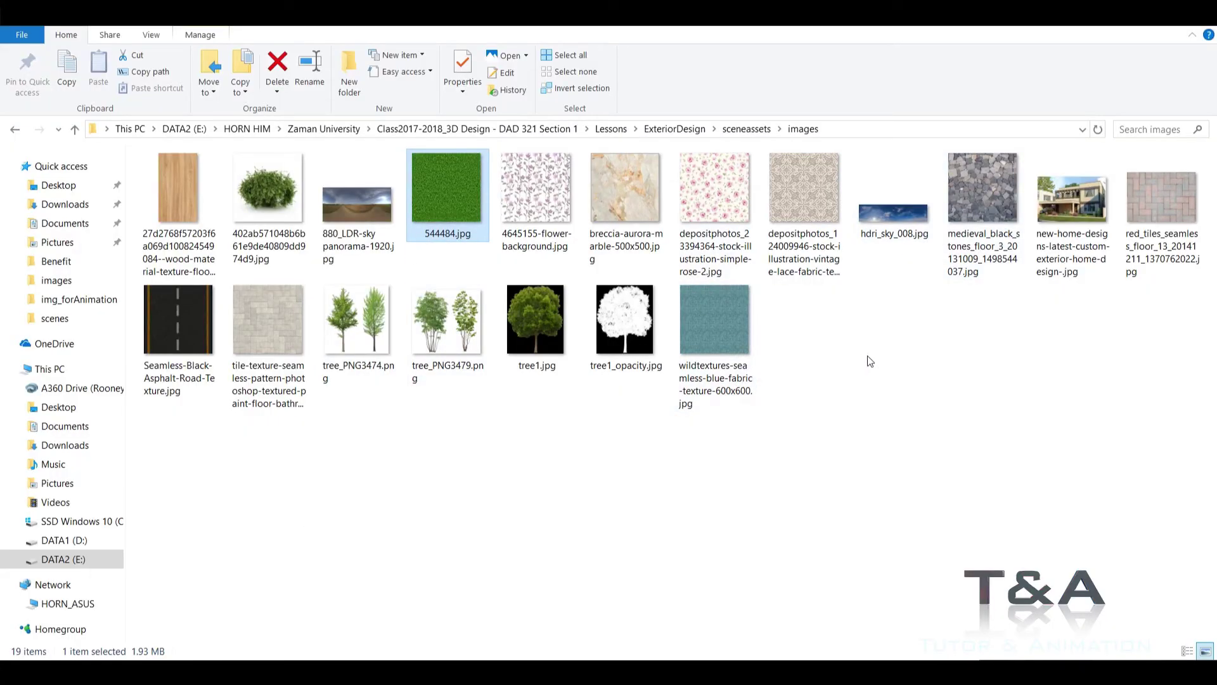
double_click(1056, 199)
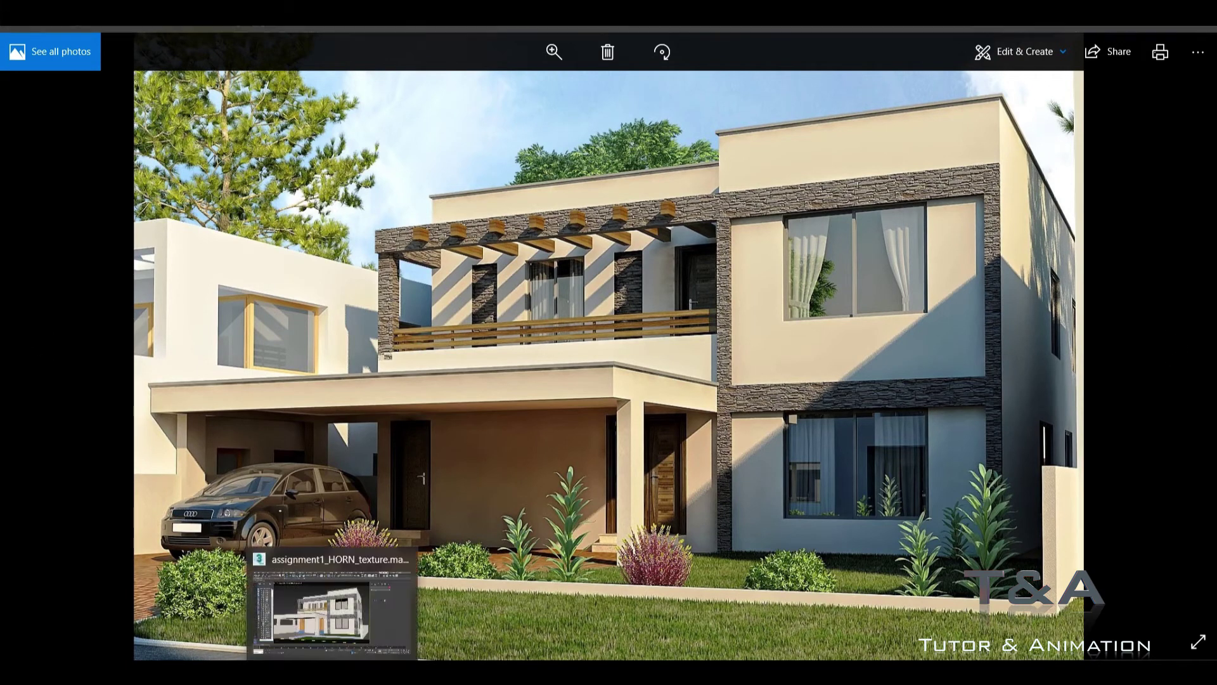
left_click(371, 588)
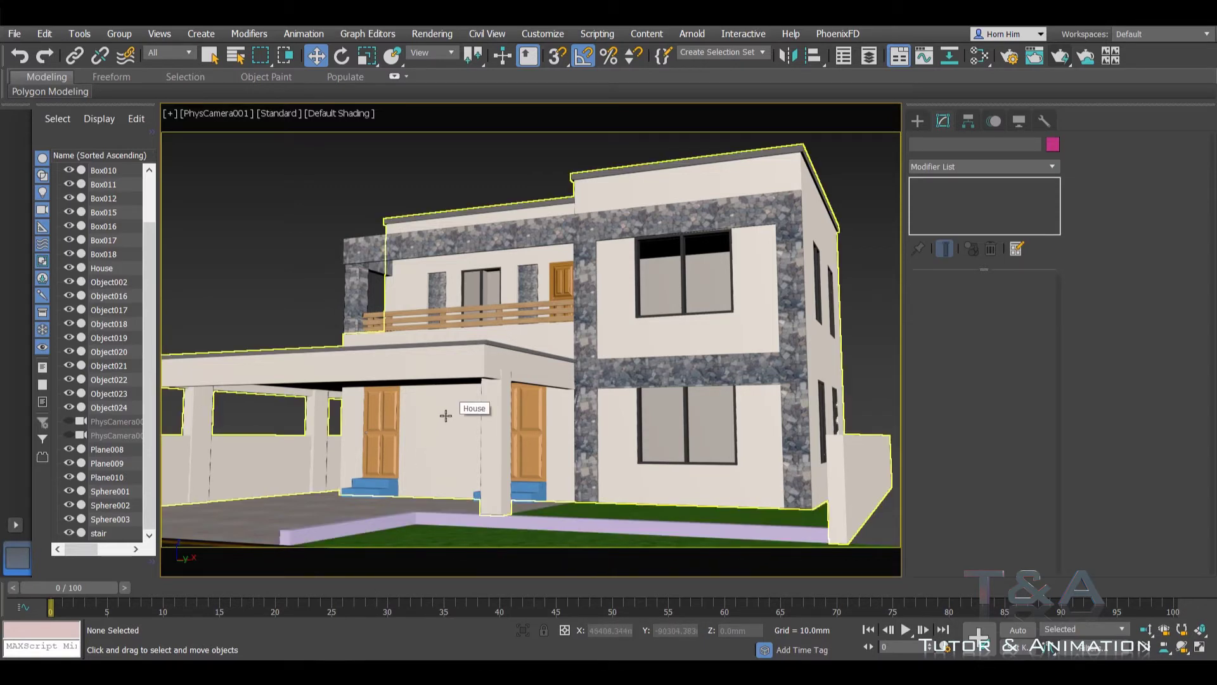
Step: Restore the multi-viewport layout and select the curb Box018 beside the grass
key("alt+w")
key("alt+w")
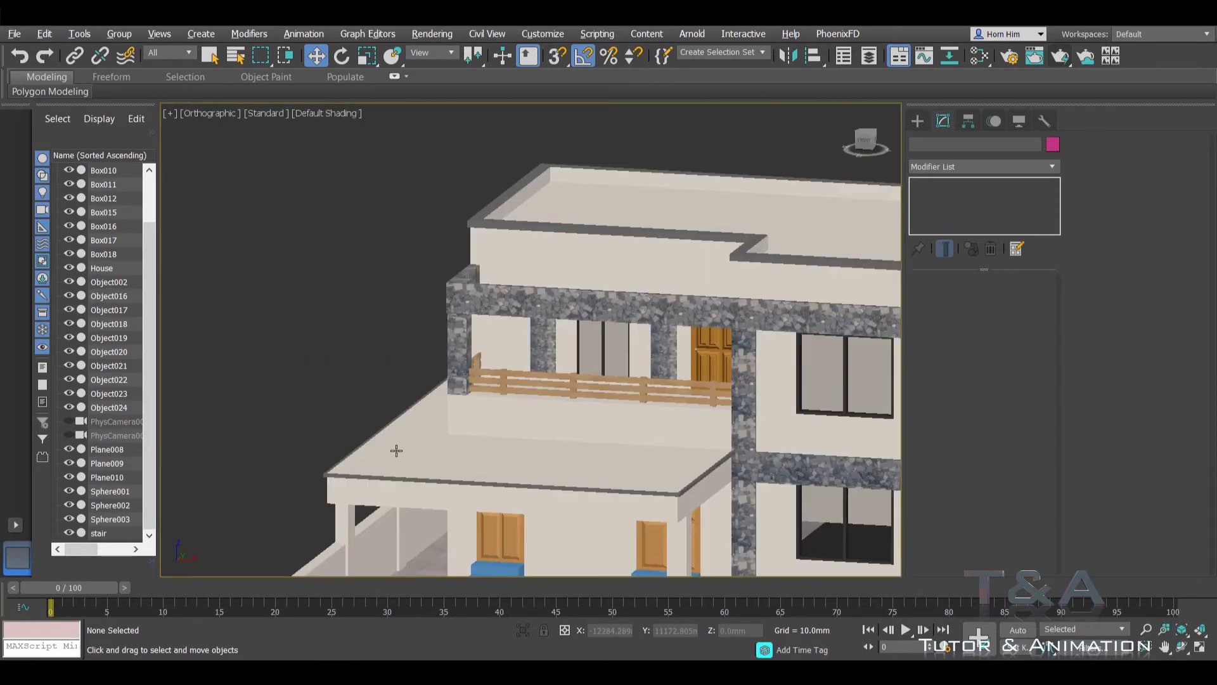
scroll(457, 215, "up", 5)
scroll(482, 393, "up", 5)
scroll(515, 412, "up", 5)
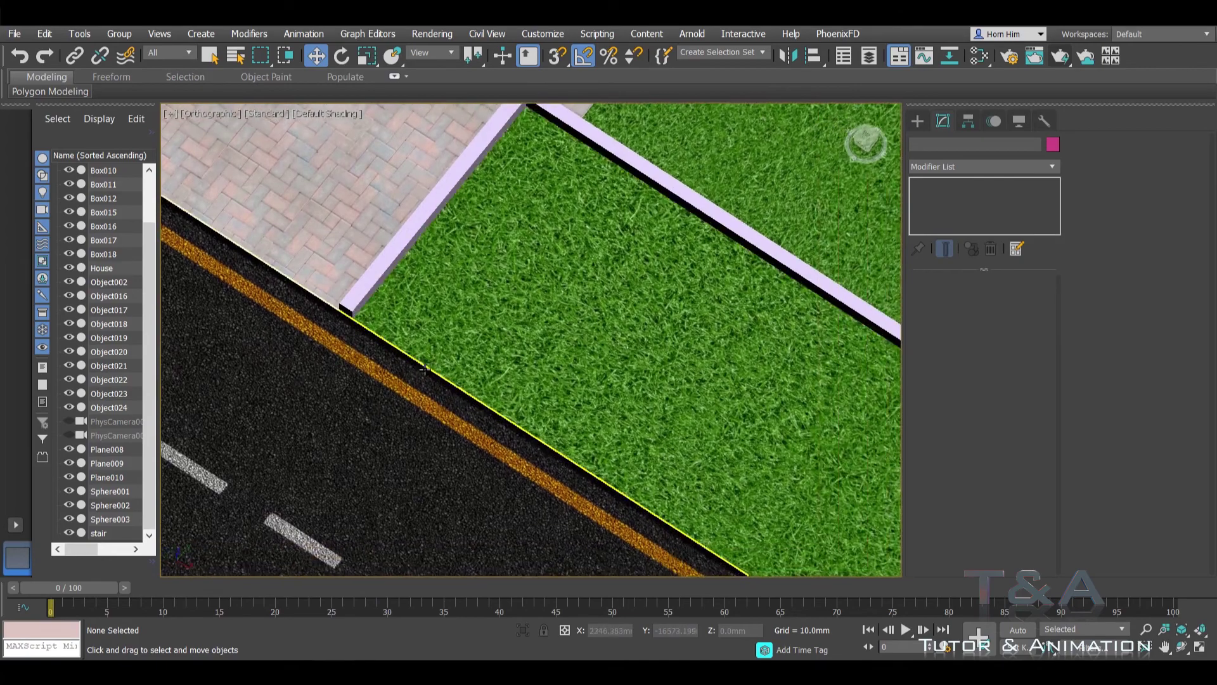
middle_click_drag(514, 412, 444, 380, "alt")
scroll(355, 362, "up", 5)
left_click(322, 352)
scroll(470, 313, "down", 1)
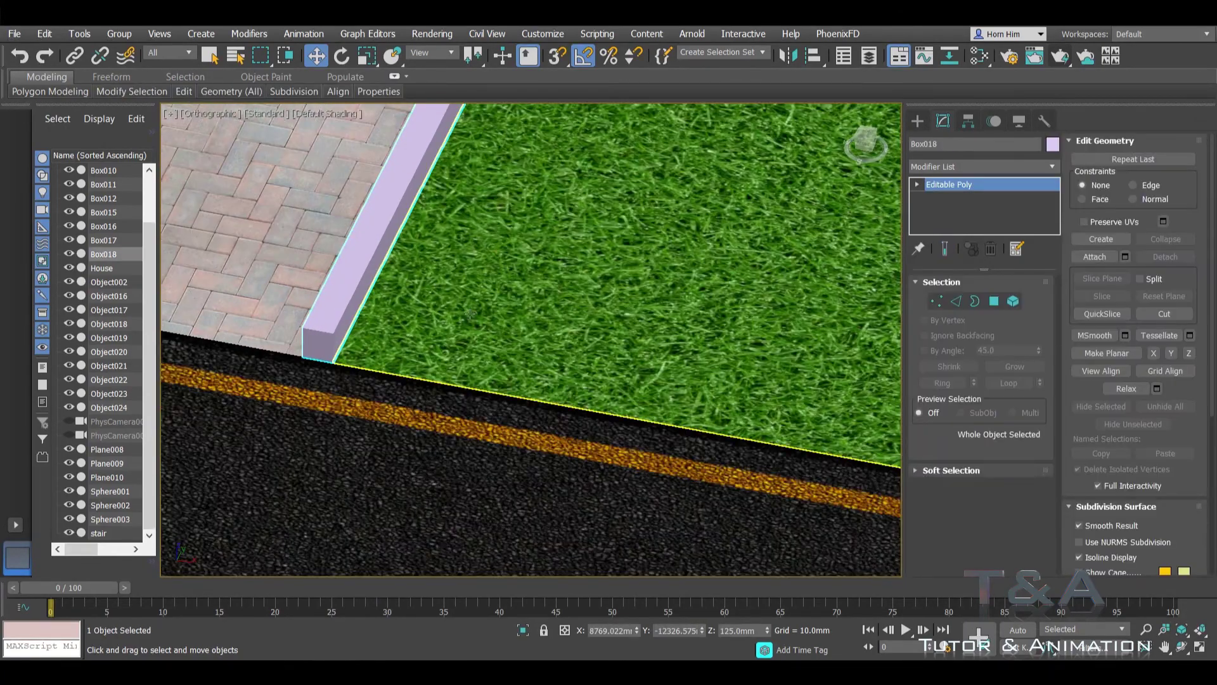
Step: Connect four long curb edges with a new edge cut
left_click(956, 301)
mouse_move(435, 345)
middle_mouse_down("alt")
mouse_move(406, 321)
mouse_move(576, 185)
middle_mouse_up("alt")
scroll(577, 185, "down", 4)
left_click_drag(521, 230, 653, 385)
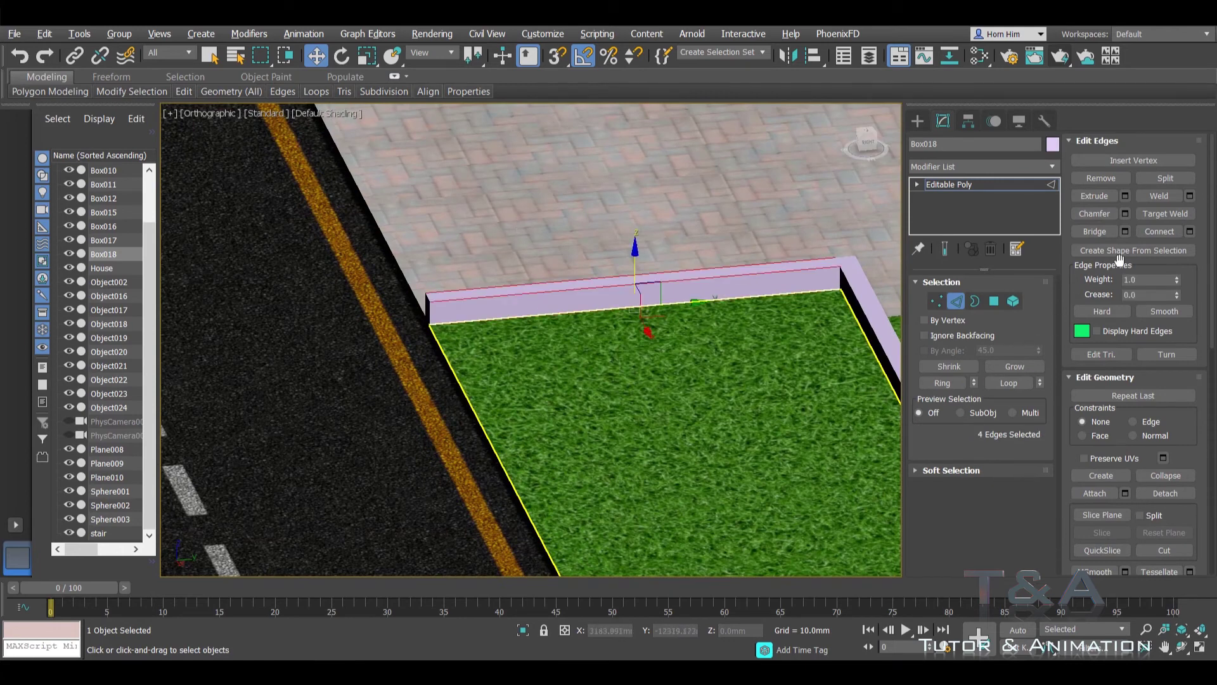
left_click(1159, 230)
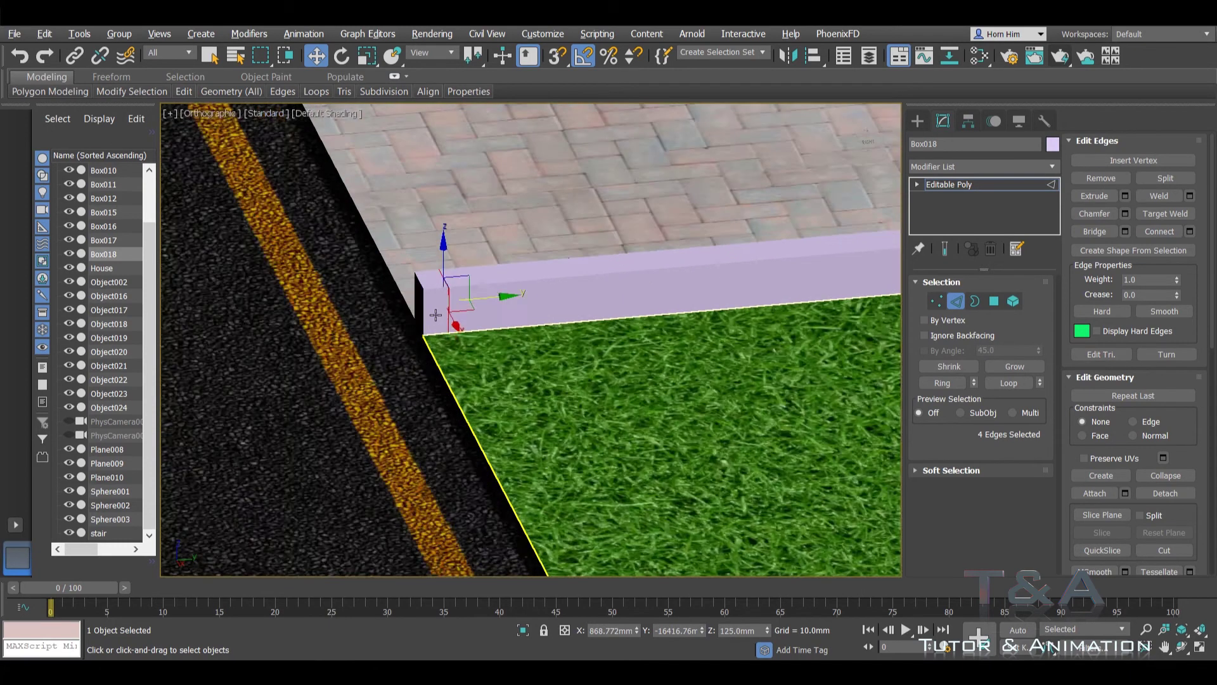
Step: Ring-select the curb's end edges and connect them with a horizontal edge
scroll(500, 292, "up", 3)
scroll(481, 302, "up", 2)
left_click(457, 312)
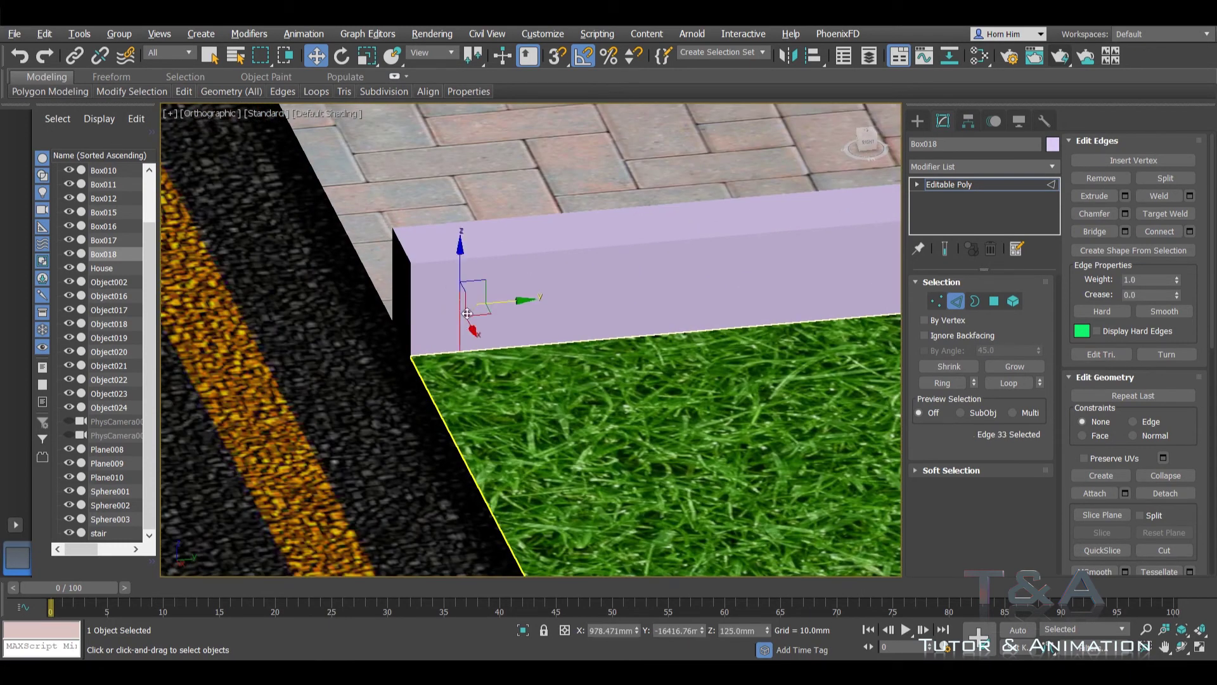
left_click(942, 383)
left_click(1146, 233)
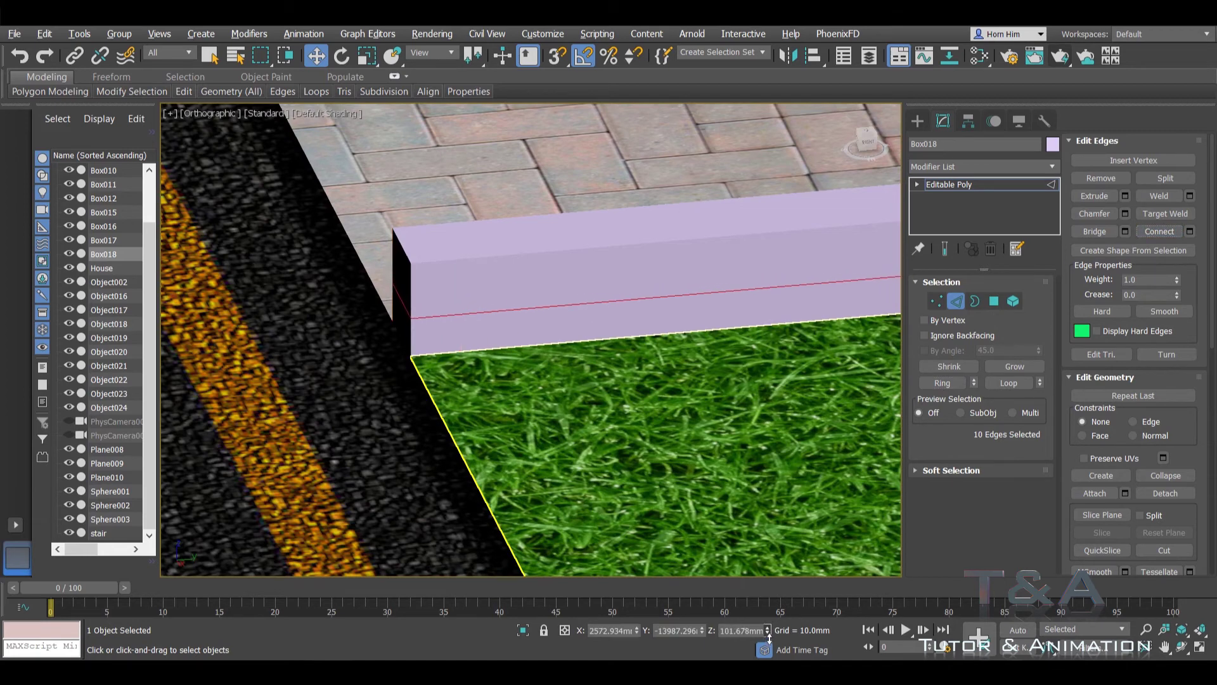
scroll(565, 381, "down", 3)
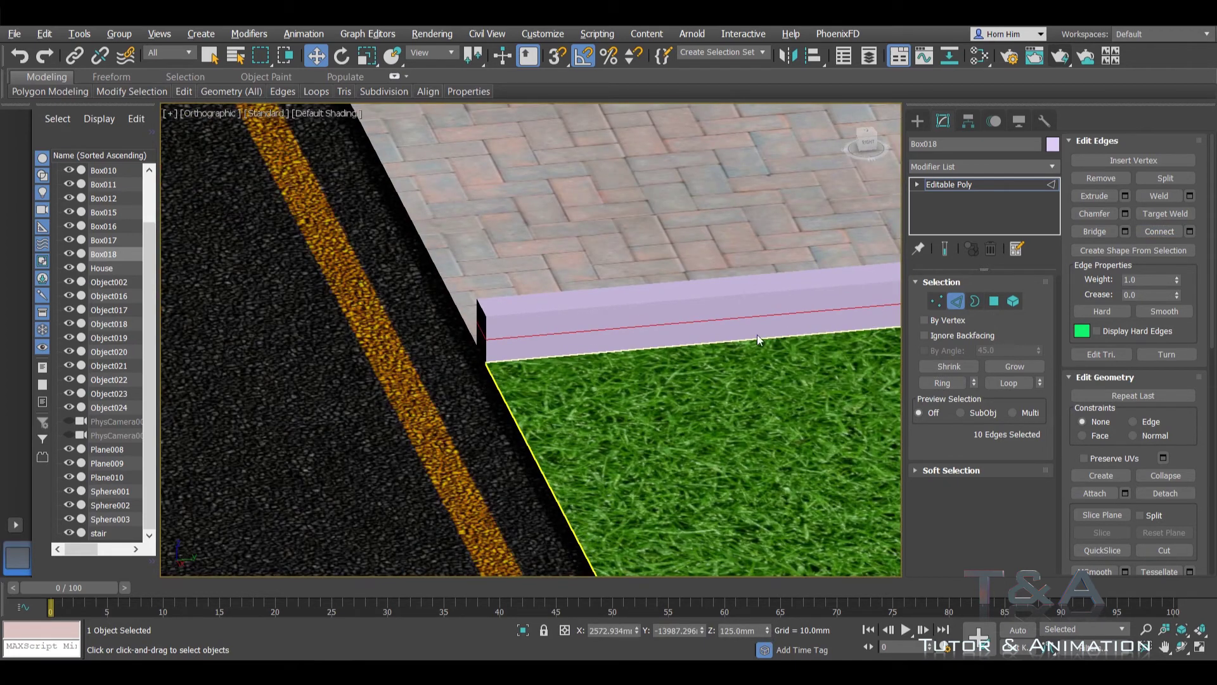
key("F4")
Step: Extrude the curb's end polygon and stretch it along the grass's road edge
left_click(994, 301)
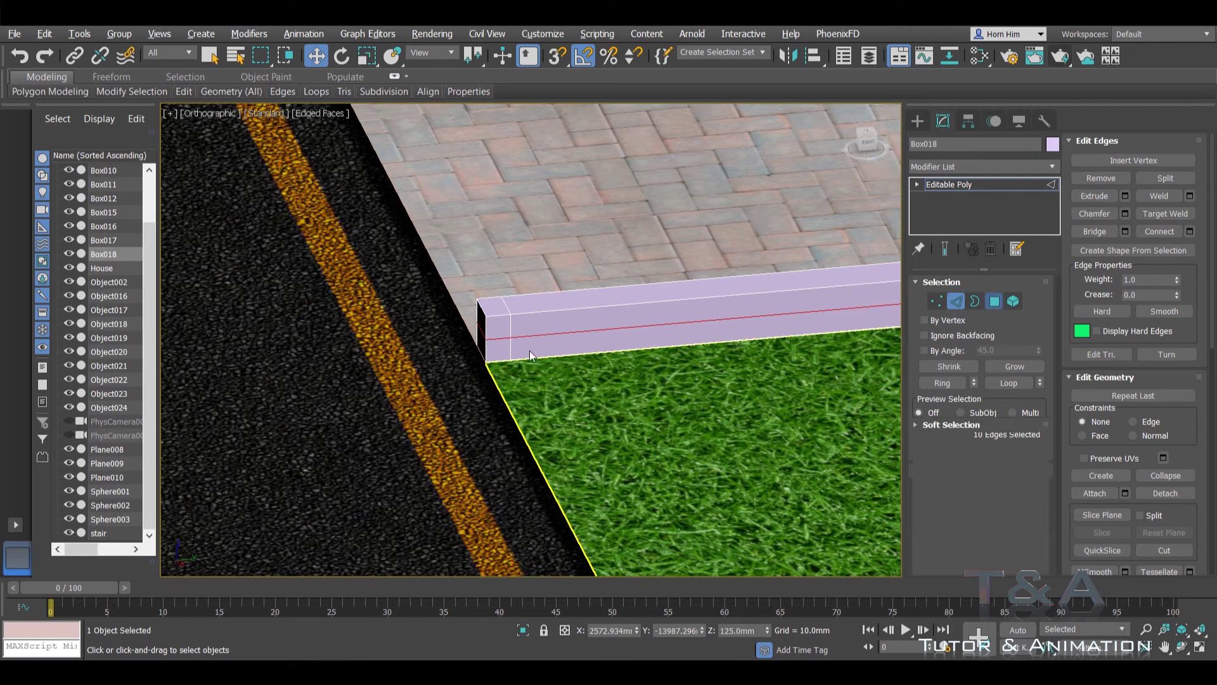
left_click(500, 349)
left_click(1094, 178)
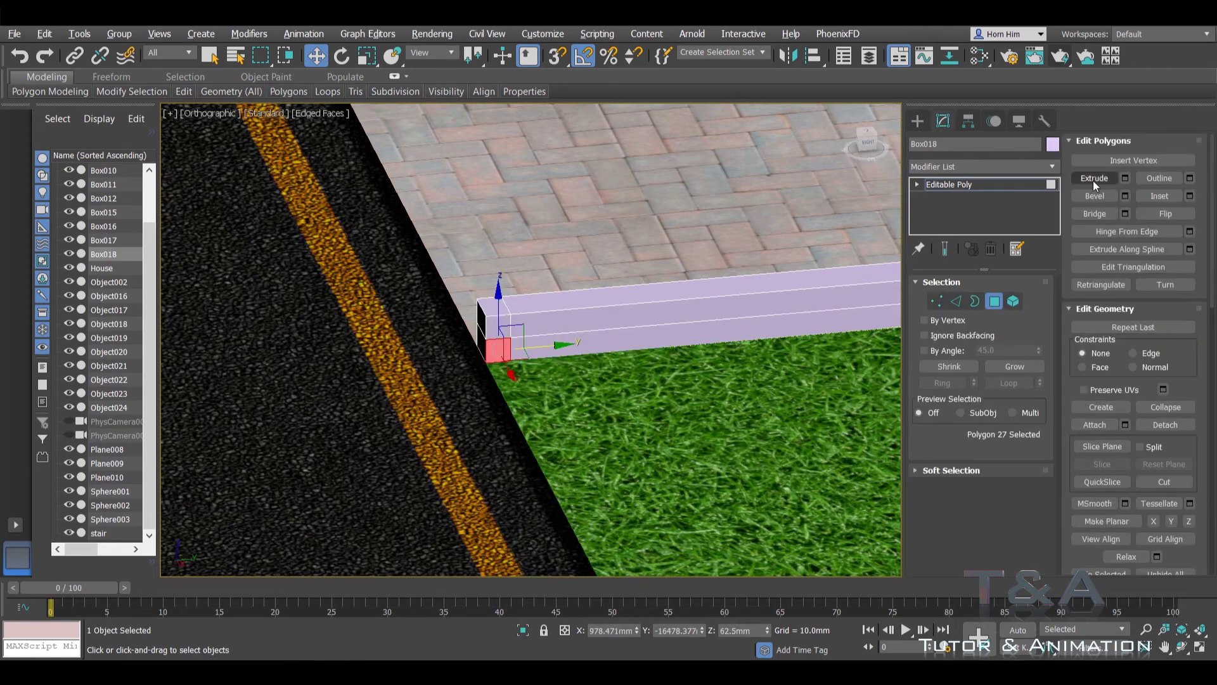
scroll(505, 348, "down", 2)
key("w")
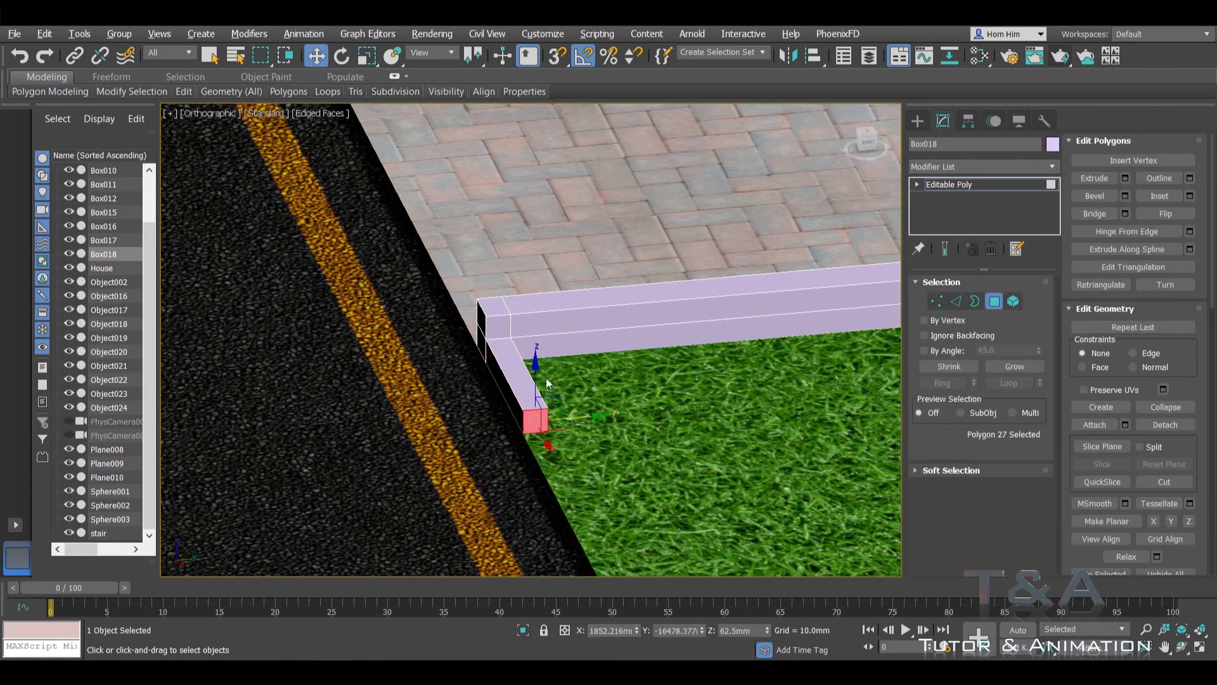
scroll(546, 378, "down", 2)
scroll(504, 249, "up", 2)
left_click_drag(508, 277, 625, 448)
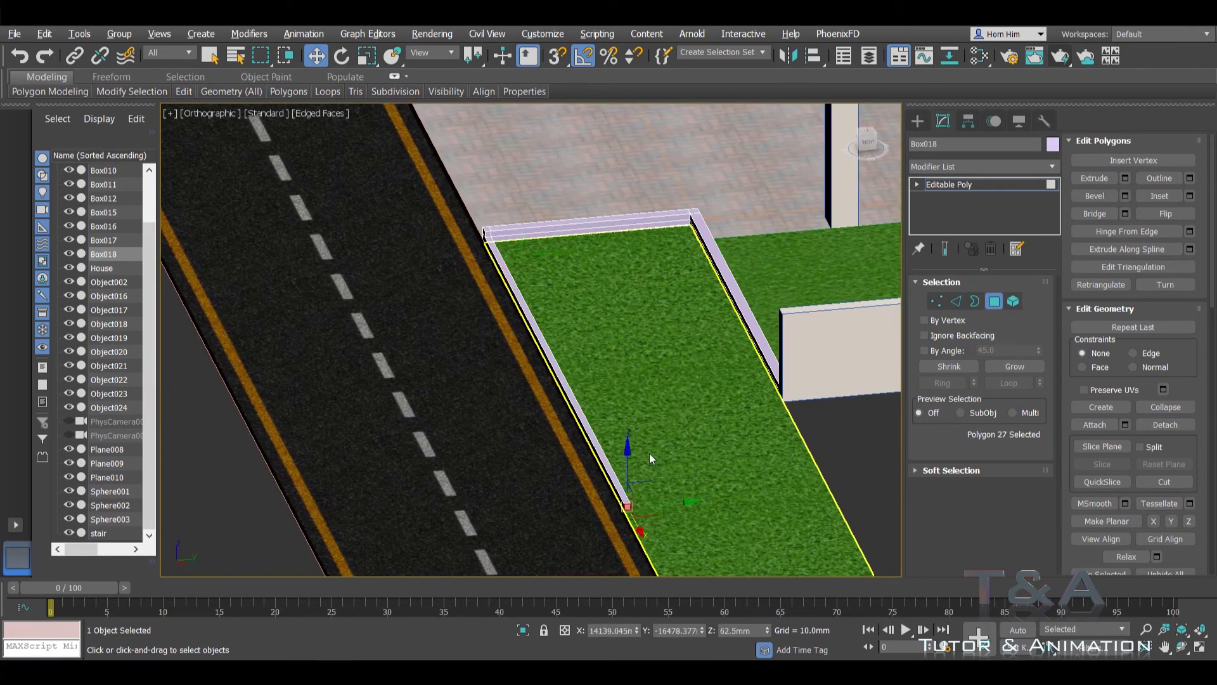
middle_click_drag(625, 448, 573, 304)
left_click_drag(573, 304, 639, 457)
Step: Leave polygon editing on the curb and select the grass plane
left_click(995, 304)
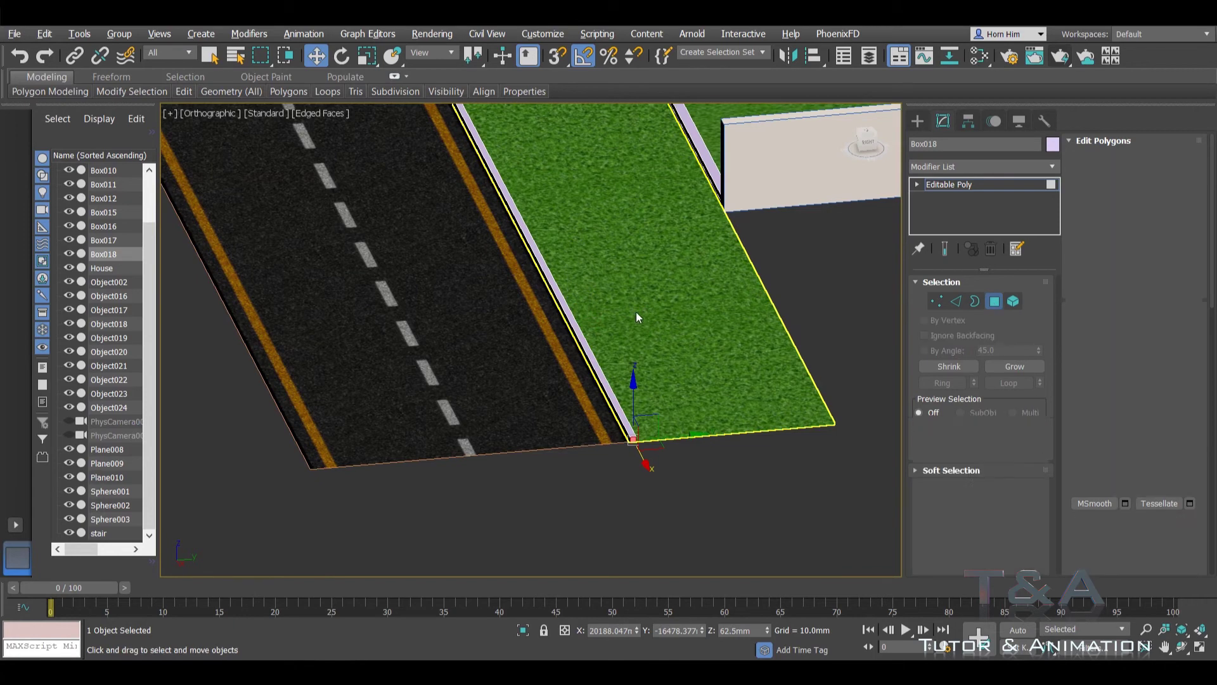
left_click(637, 312)
middle_click_drag(609, 264, 671, 381, "alt")
Step: Enter vertex editing on Plane010 and select its road-side vertices
left_click(918, 198)
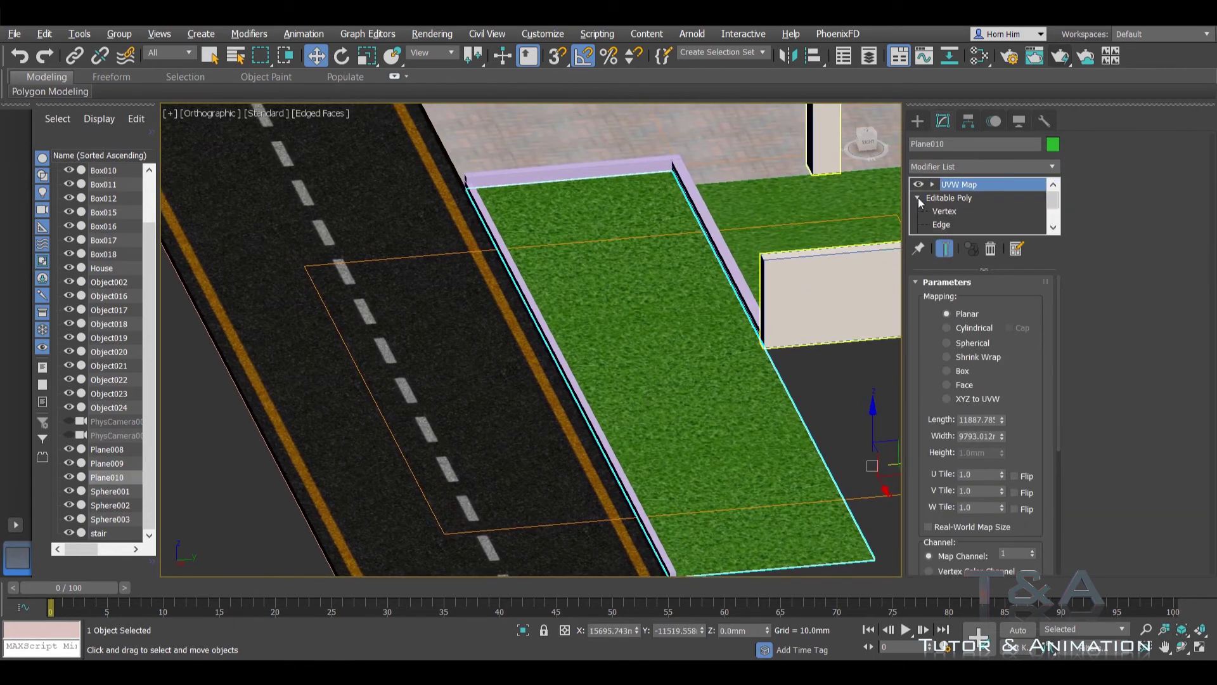
left_click(944, 212)
scroll(532, 413, "down", 2)
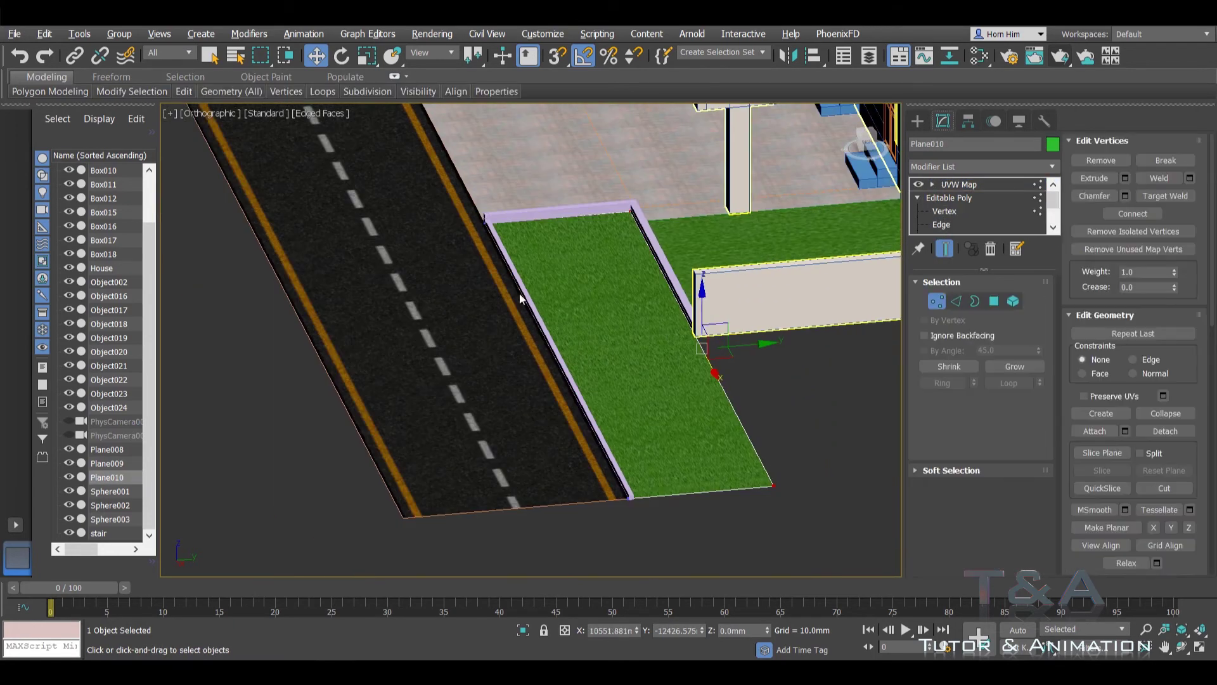
left_click_drag(629, 573, 627, 571)
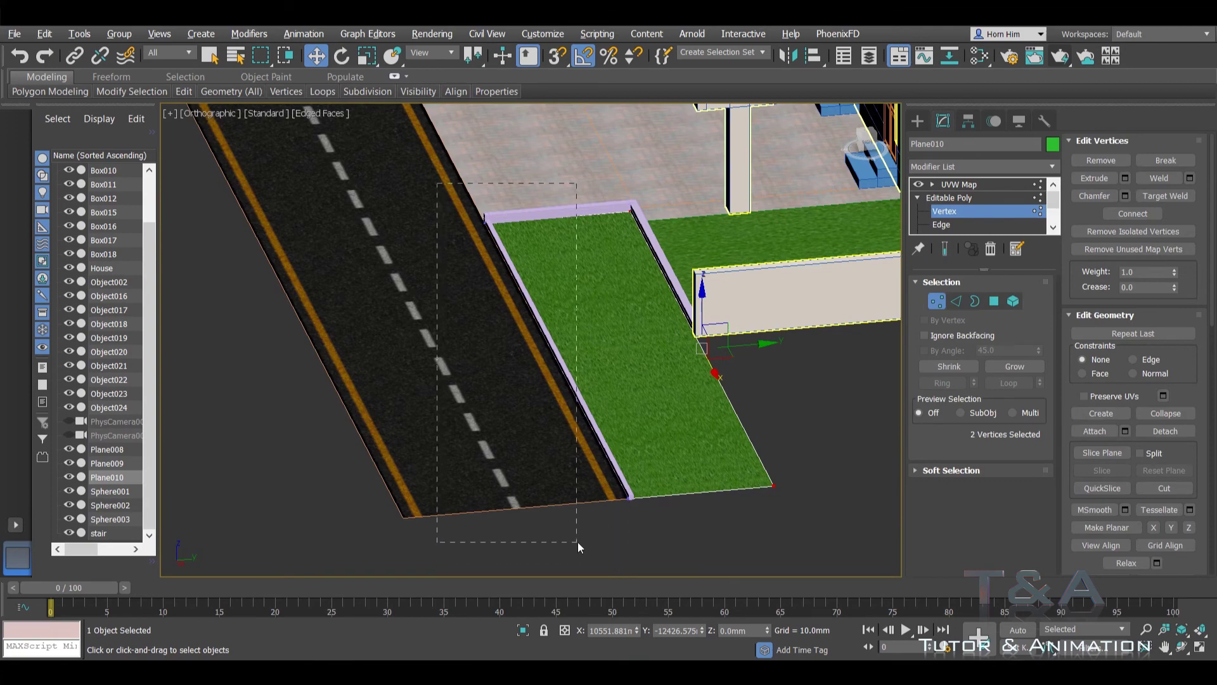
scroll(508, 241, "up", 2)
scroll(587, 417, "down", 3)
scroll(618, 425, "up", 3)
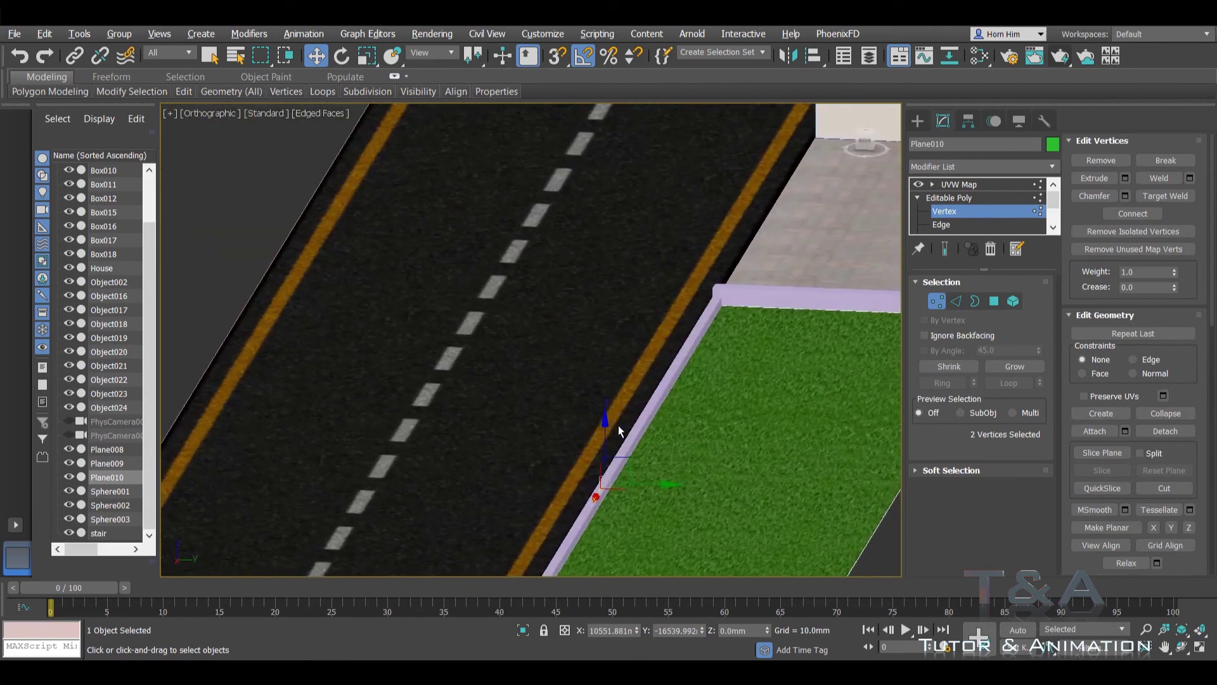
scroll(640, 439, "up", 2)
middle_click_drag(640, 439, 626, 441)
Step: In Top view, move the grass edge vertices to meet the curb
key("t")
scroll(608, 430, "up", 1)
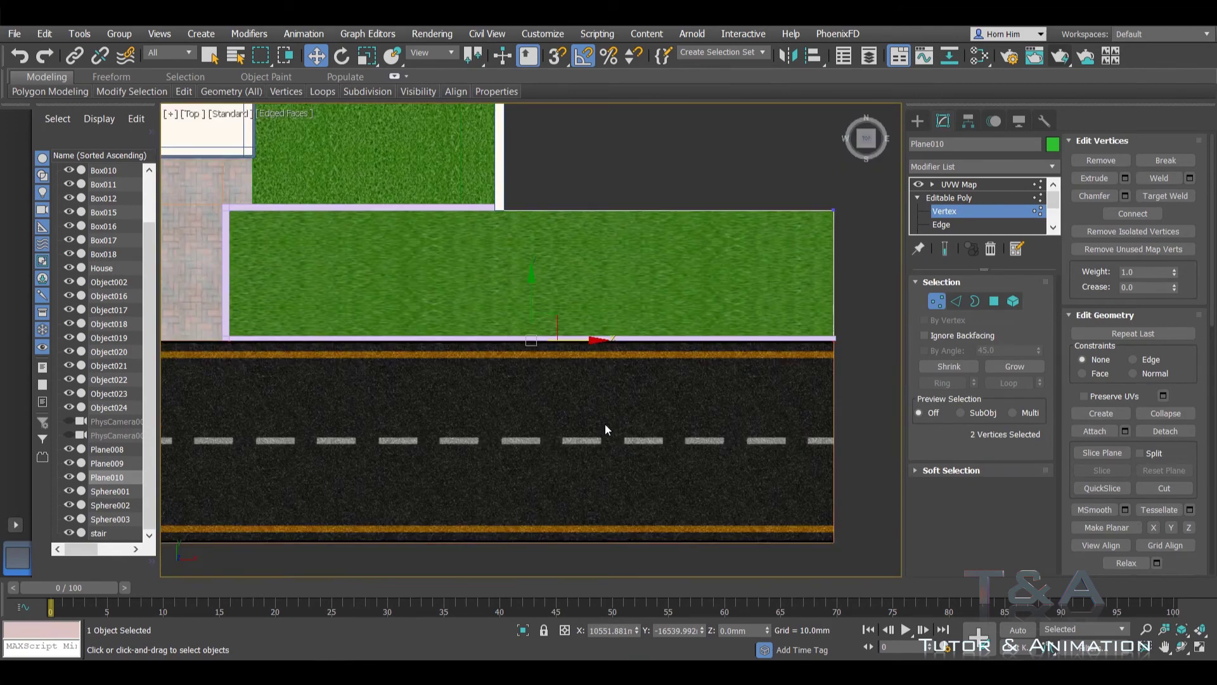
scroll(590, 438, "up", 3)
scroll(573, 443, "up", 2)
scroll(549, 425, "up", 2)
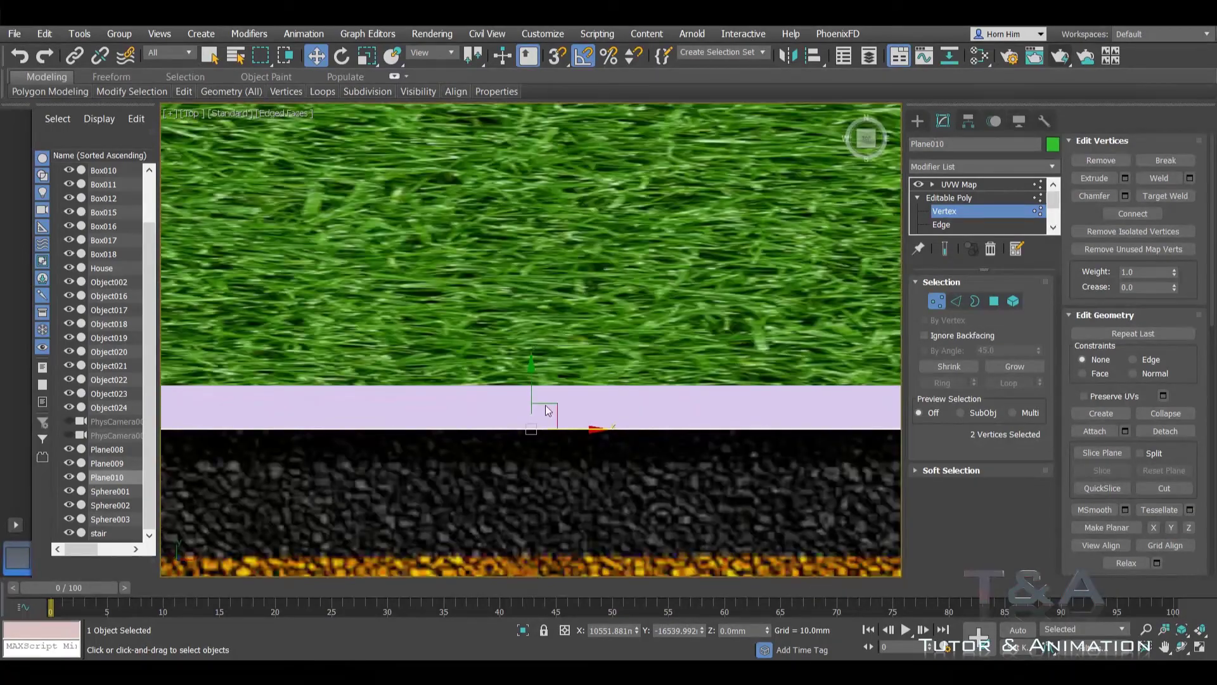
left_click_drag(548, 410, 537, 370)
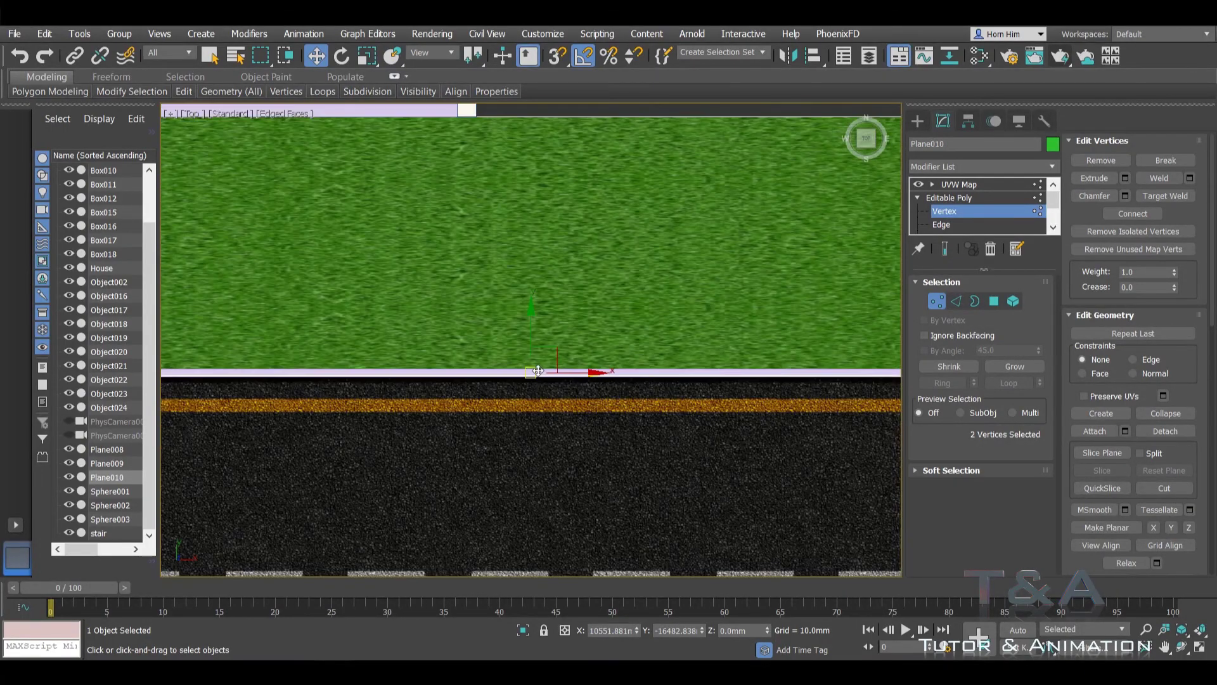
middle_click_drag(538, 371, 727, 317, "alt")
Step: Return Plane010 to its UVW Map level, deselect it, and restore the split layout
left_click(937, 300)
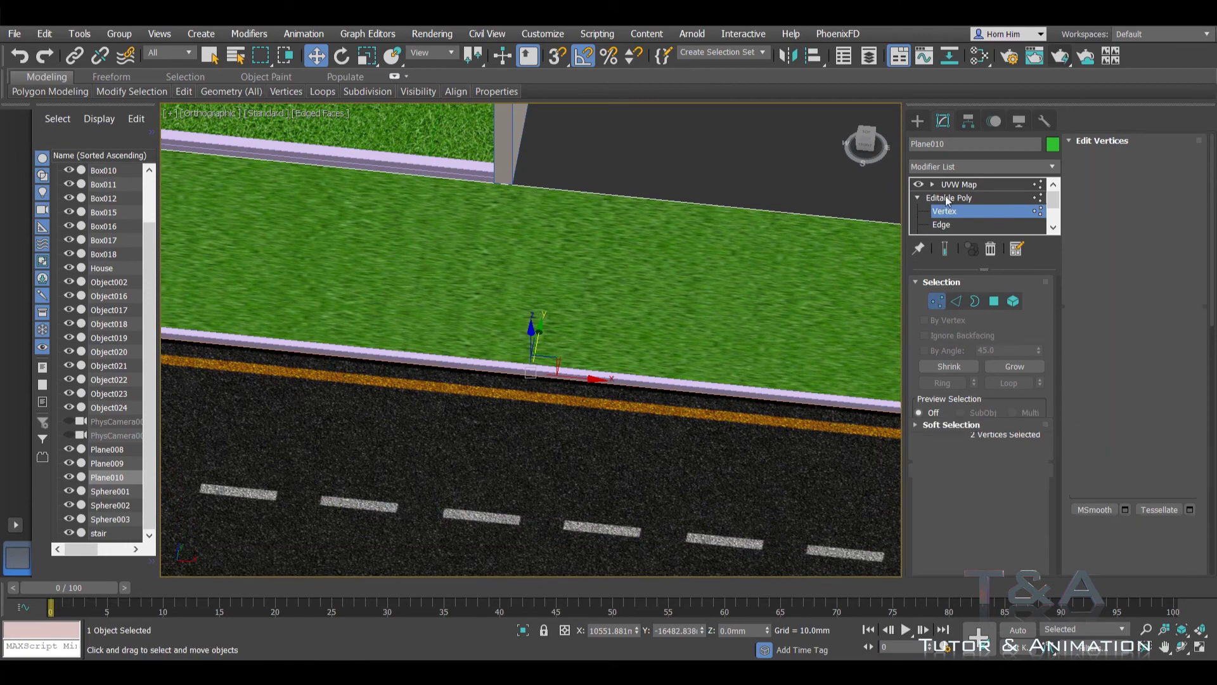
left_click(948, 185)
scroll(674, 307, "down", 2)
scroll(635, 335, "down", 2)
scroll(635, 334, "down", 4)
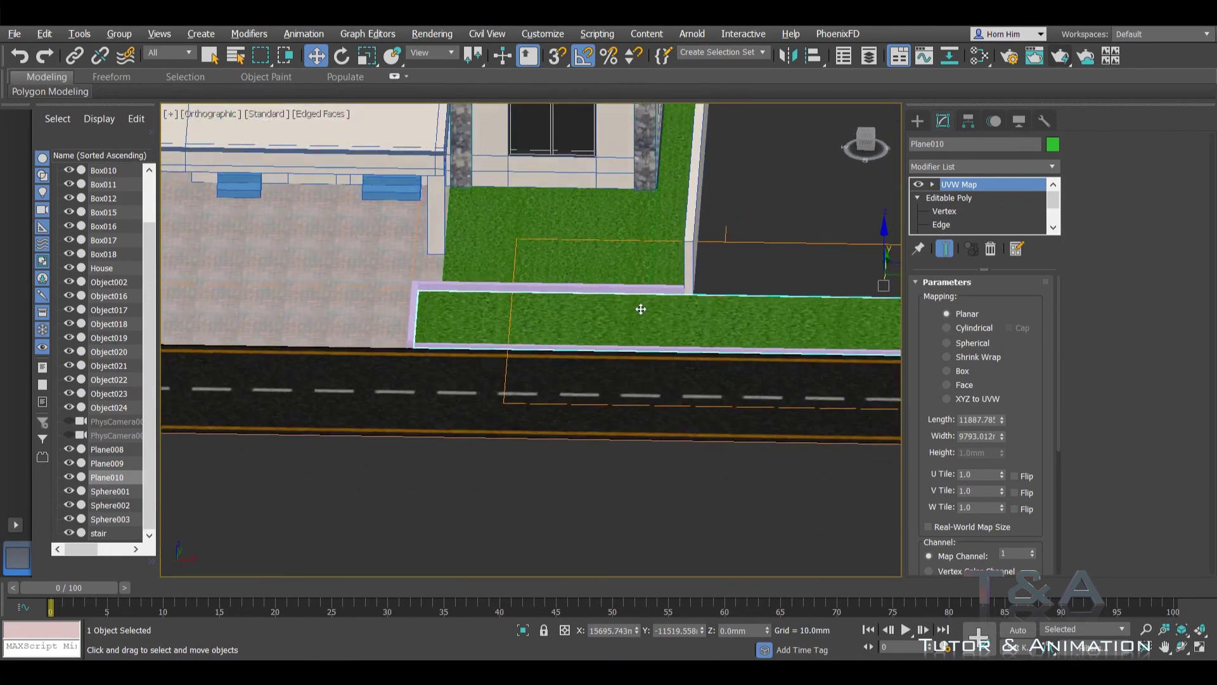
scroll(636, 335, "down", 1)
left_click(593, 504)
key("alt+w")
Step: Maximize the camera view, select the three doors and isolate them
left_click(580, 308)
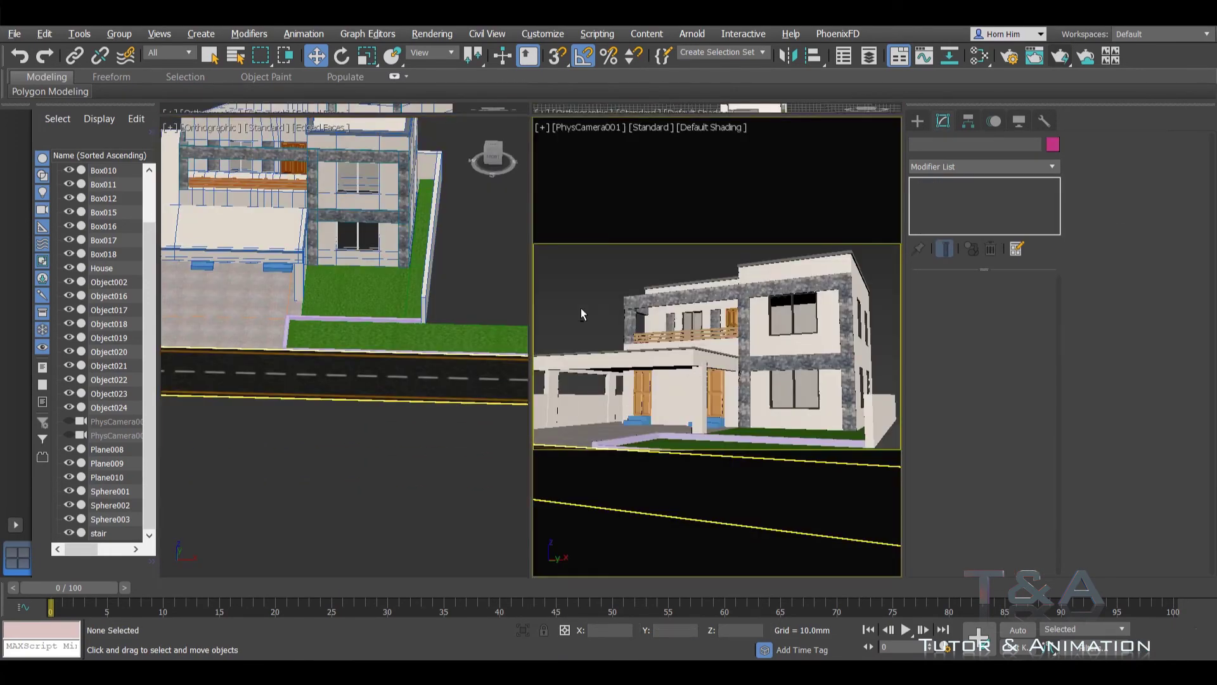
key("alt+w")
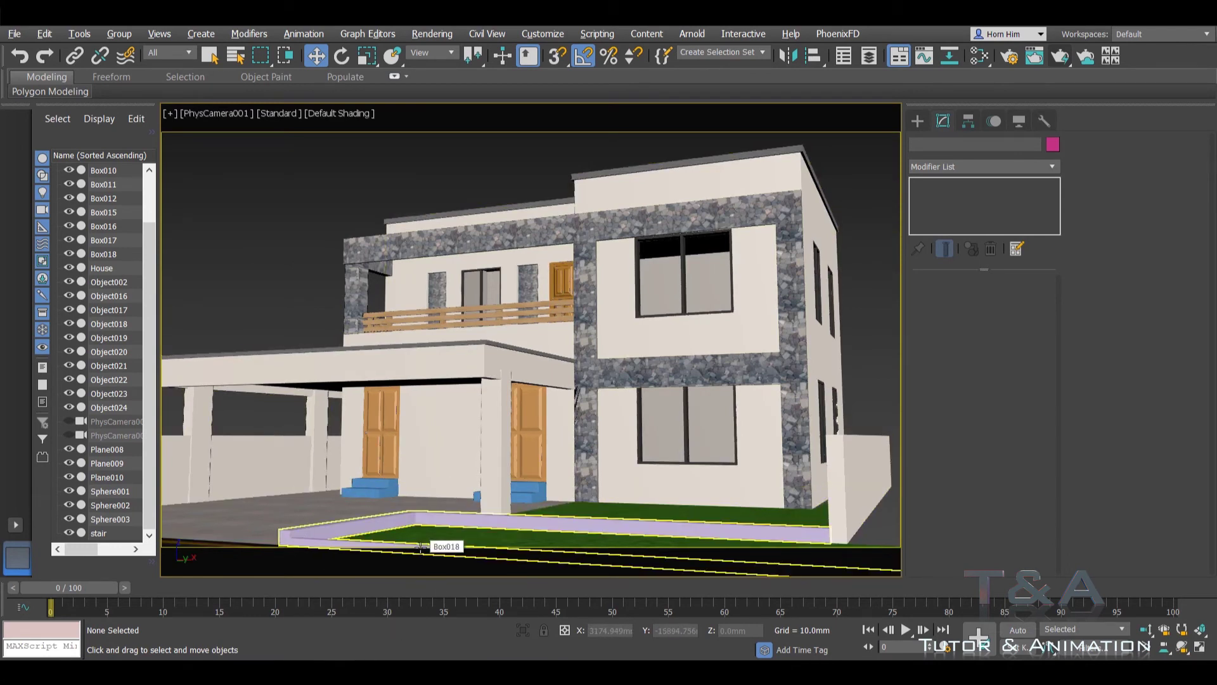
left_click(563, 288)
left_click(527, 431, "ctrl")
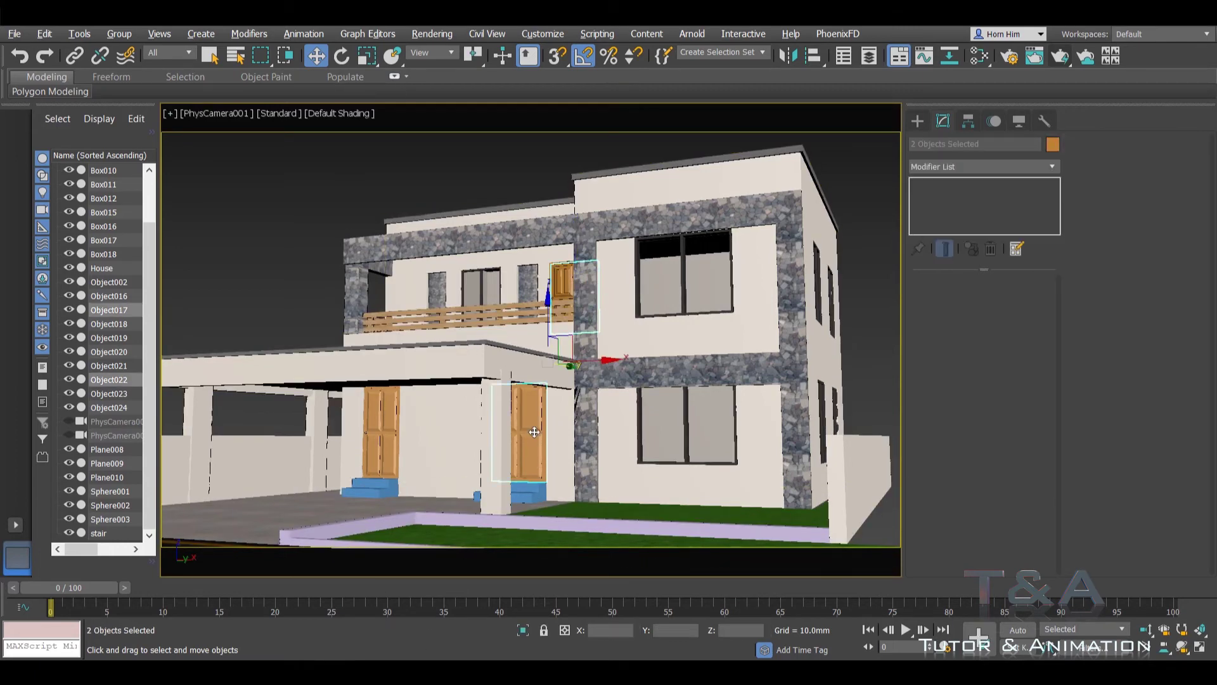
left_click(390, 420, "ctrl")
right_click(389, 420)
left_click(424, 239)
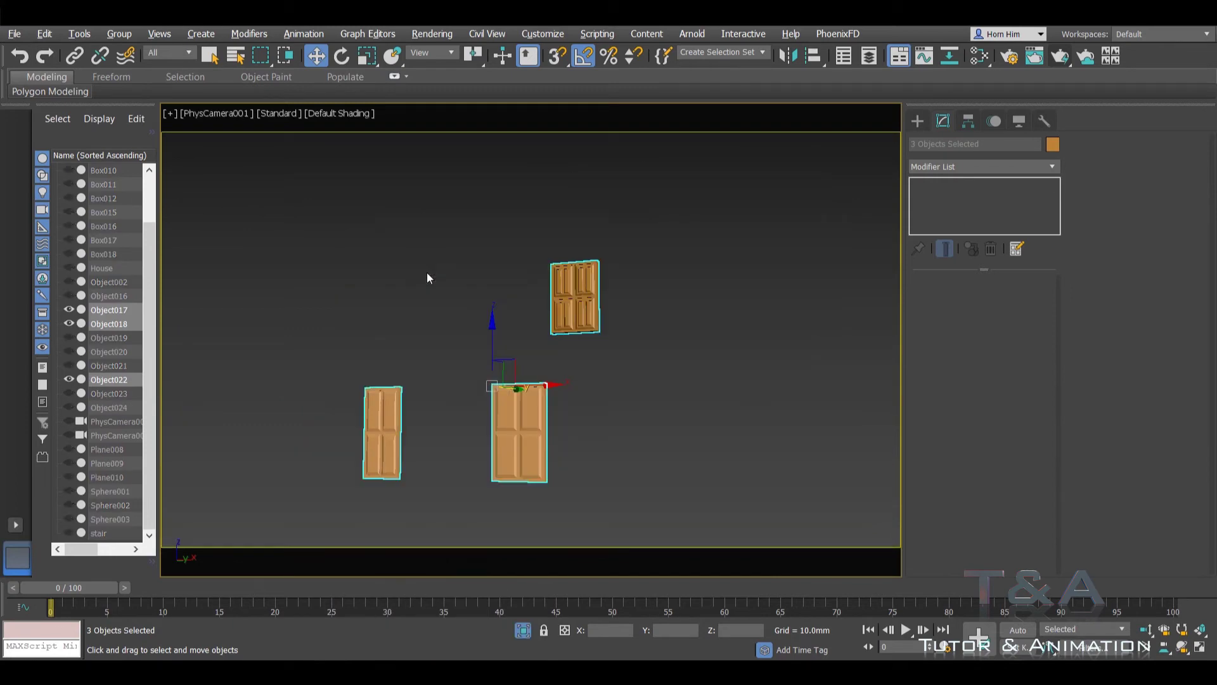
Step: Maximize the orthographic view and pan to frame the isolated doors
key("alt+w")
key("alt+w")
middle_click_drag(435, 274, 554, 418)
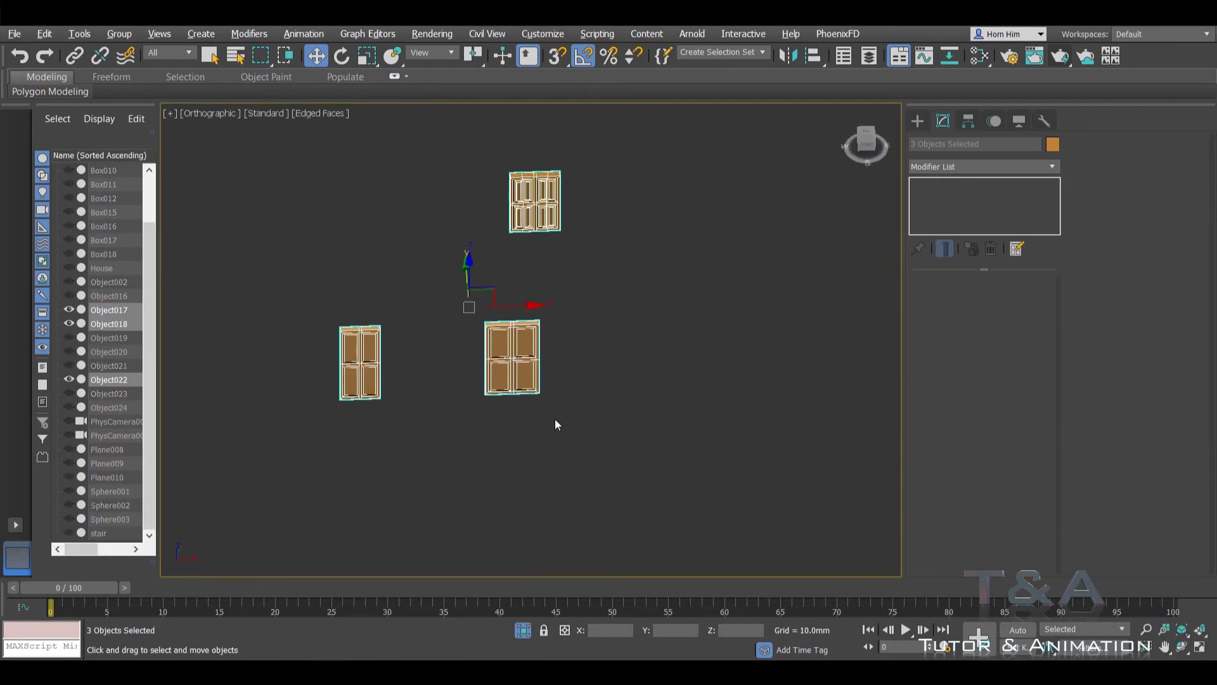
scroll(554, 418, "up", 2)
middle_click_drag(518, 347, 717, 376)
Step: In the Slate Material Editor, copy the stone bitmap and material pair as Material #37
key("m")
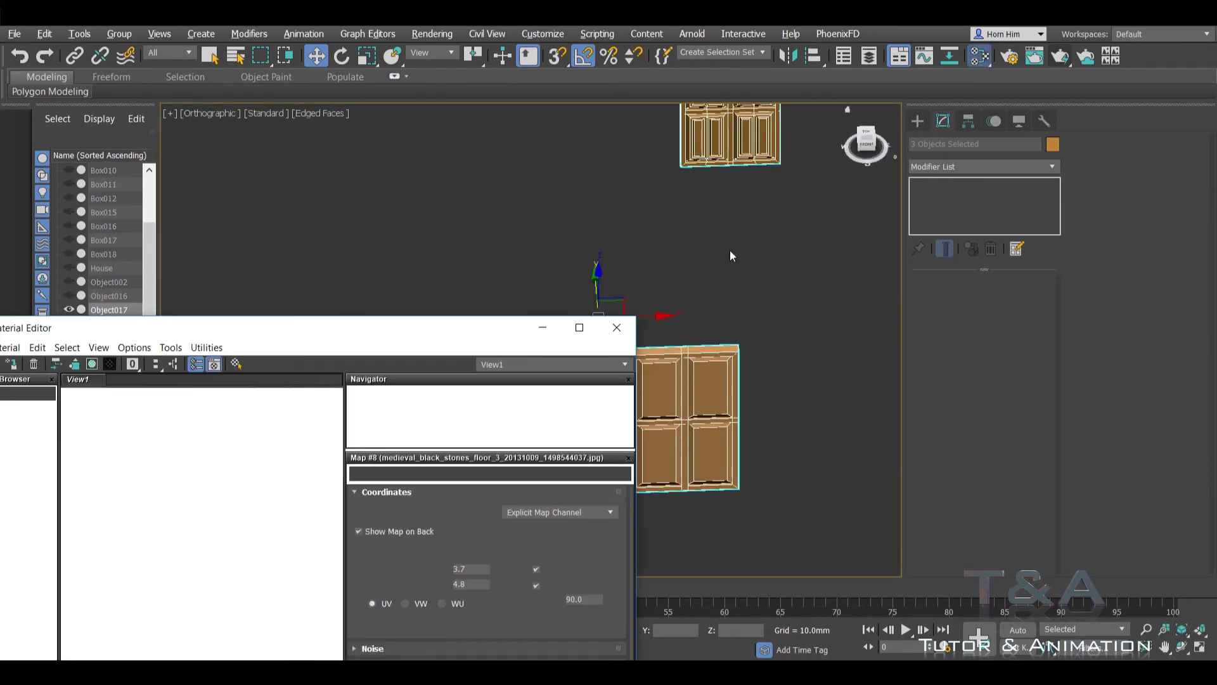
left_click_drag(359, 329, 444, 102)
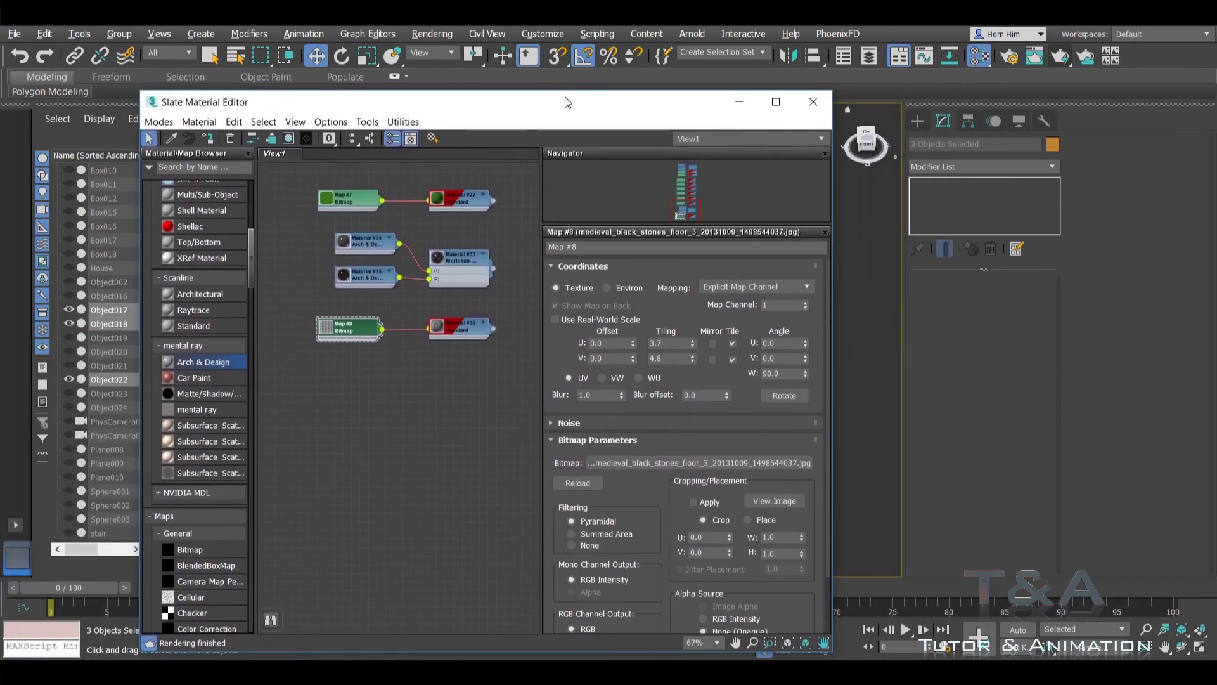
mouse_move(351, 363)
middle_mouse_down()
mouse_move(396, 428)
mouse_move(352, 290)
middle_mouse_up()
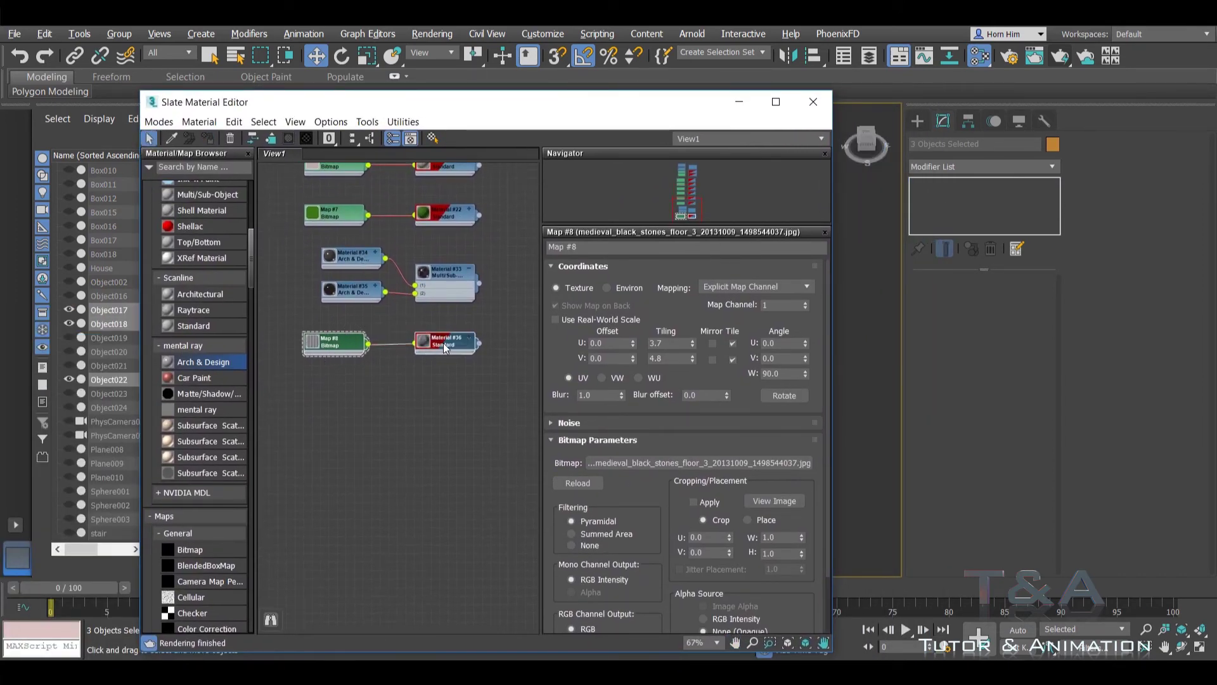
left_click_drag(443, 344, 448, 396, "shift")
double_click(453, 400)
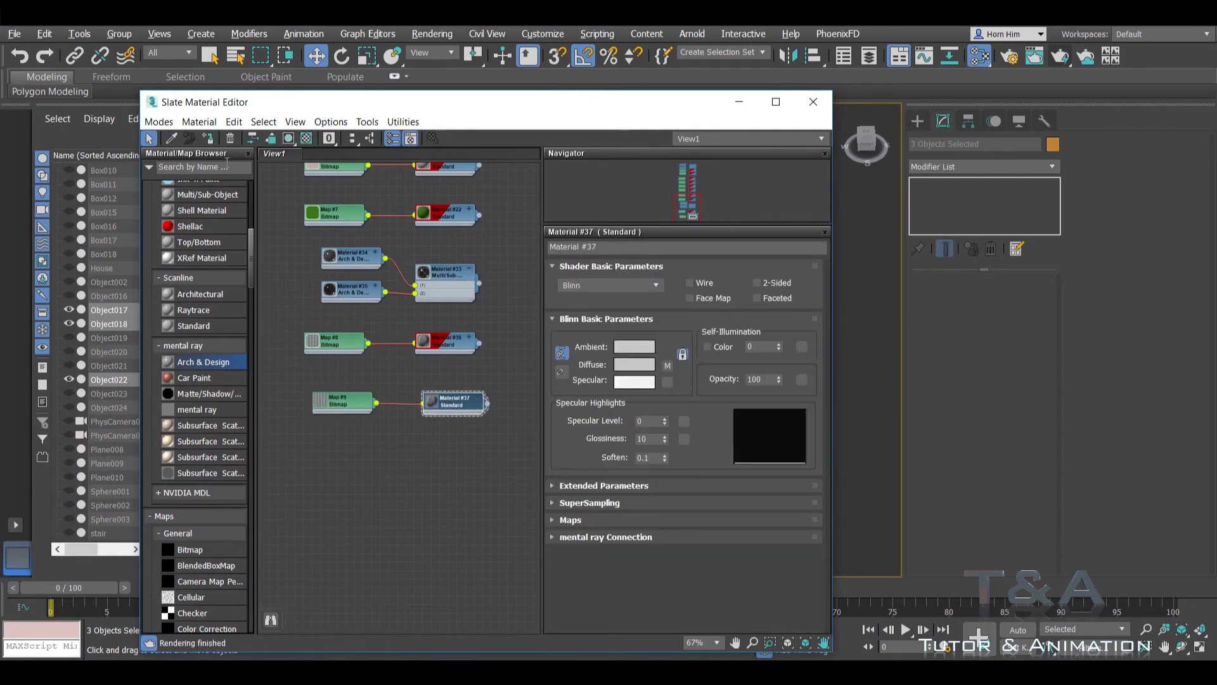
middle_click_drag(434, 357, 380, 340)
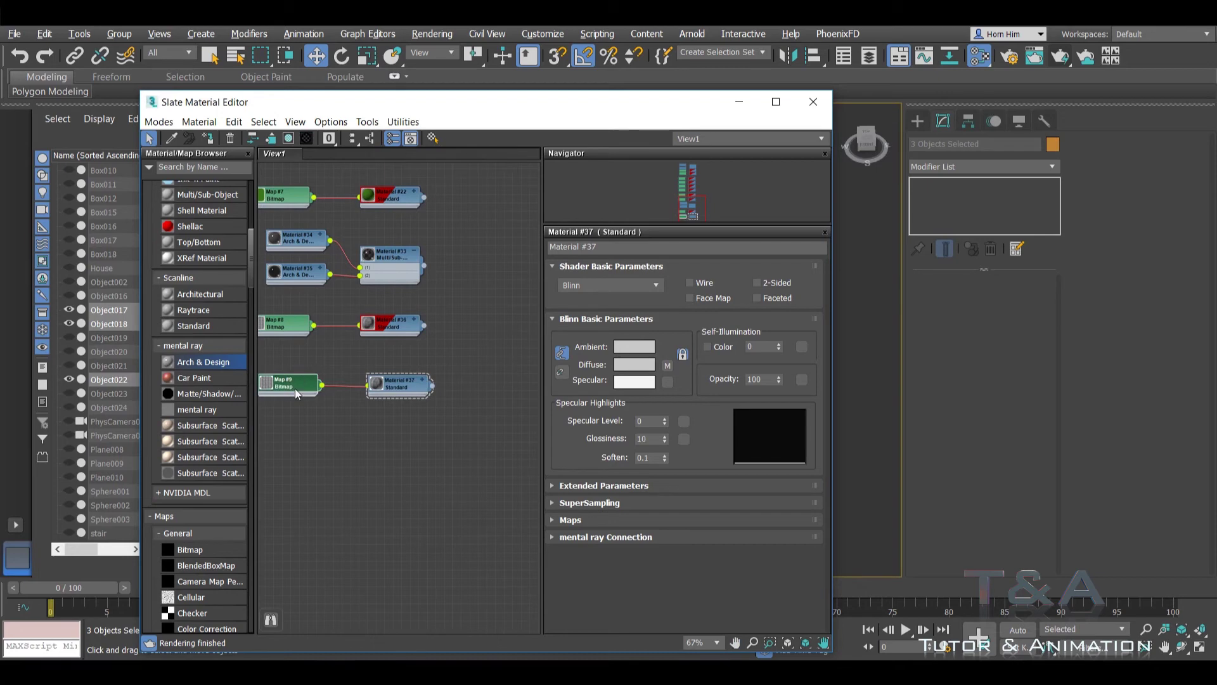
Step: Load the wood texture into Map #9 and assign Material #37 to the doors
double_click(295, 389)
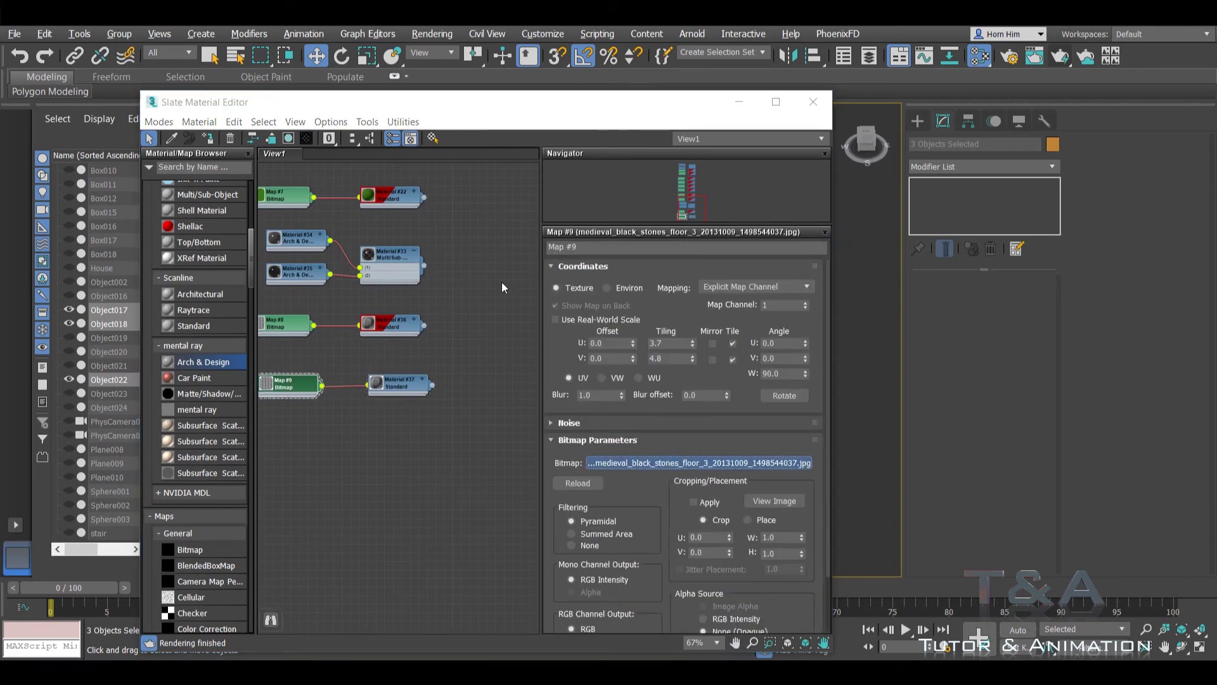
left_click(288, 264)
left_click(687, 443)
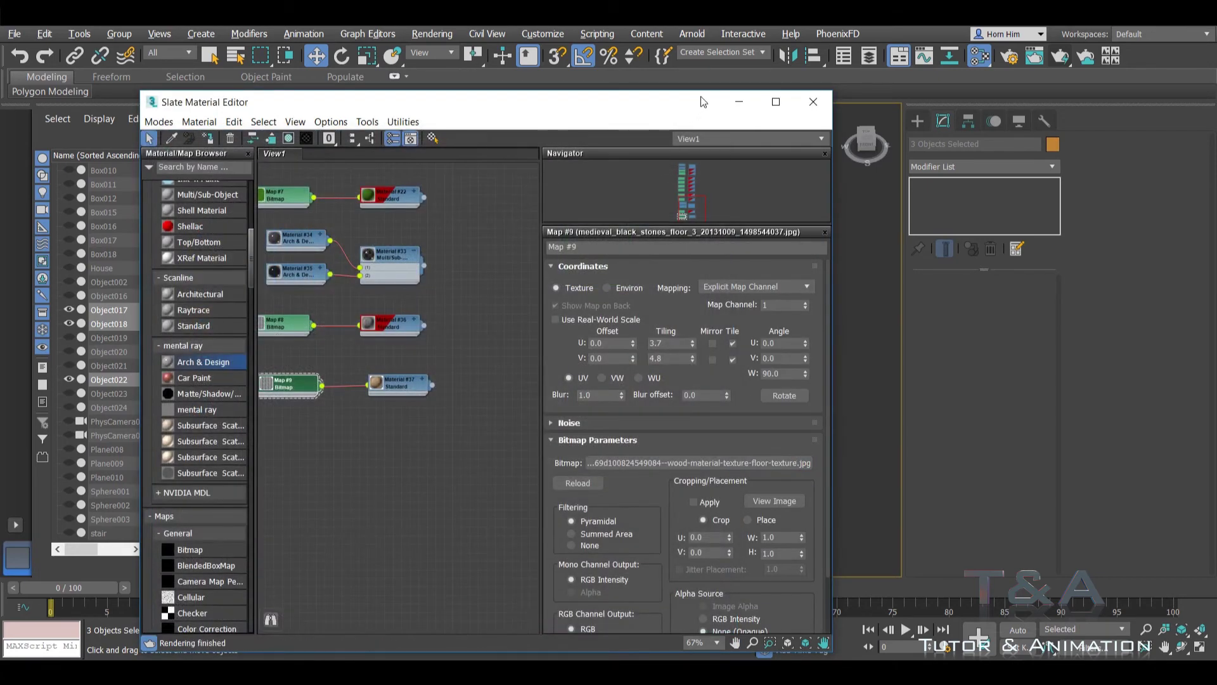
mouse_move(702, 102)
left_mouse_down()
mouse_move(556, 530)
mouse_move(665, 254)
left_mouse_up()
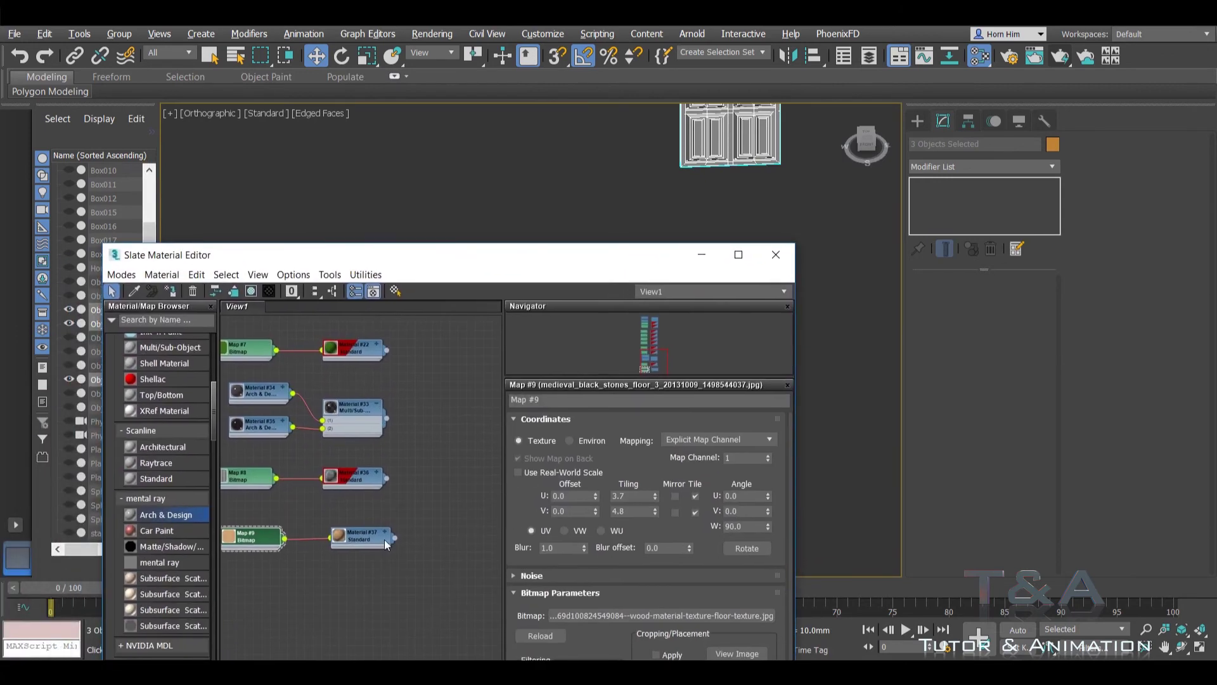
left_click(249, 293)
Step: Rearrange the editor window and view, then deselect the doors
left_click_drag(507, 258, 442, 500)
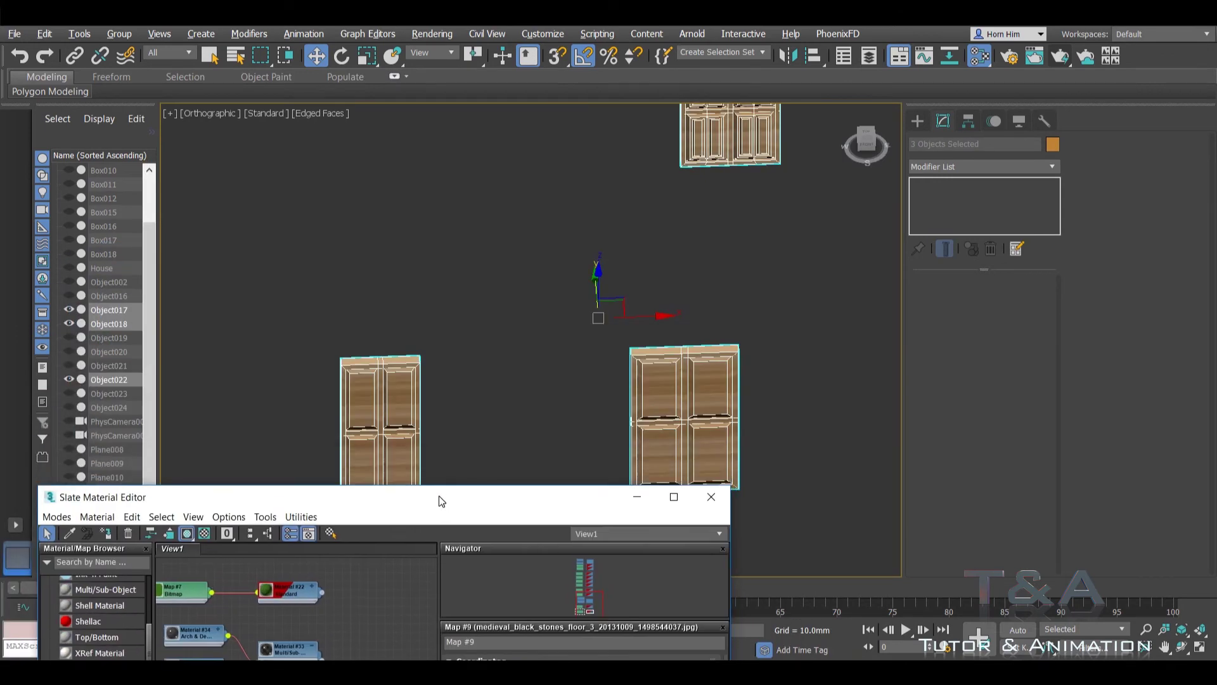
middle_click_drag(444, 412, 600, 130)
left_click_drag(368, 506, 460, 277)
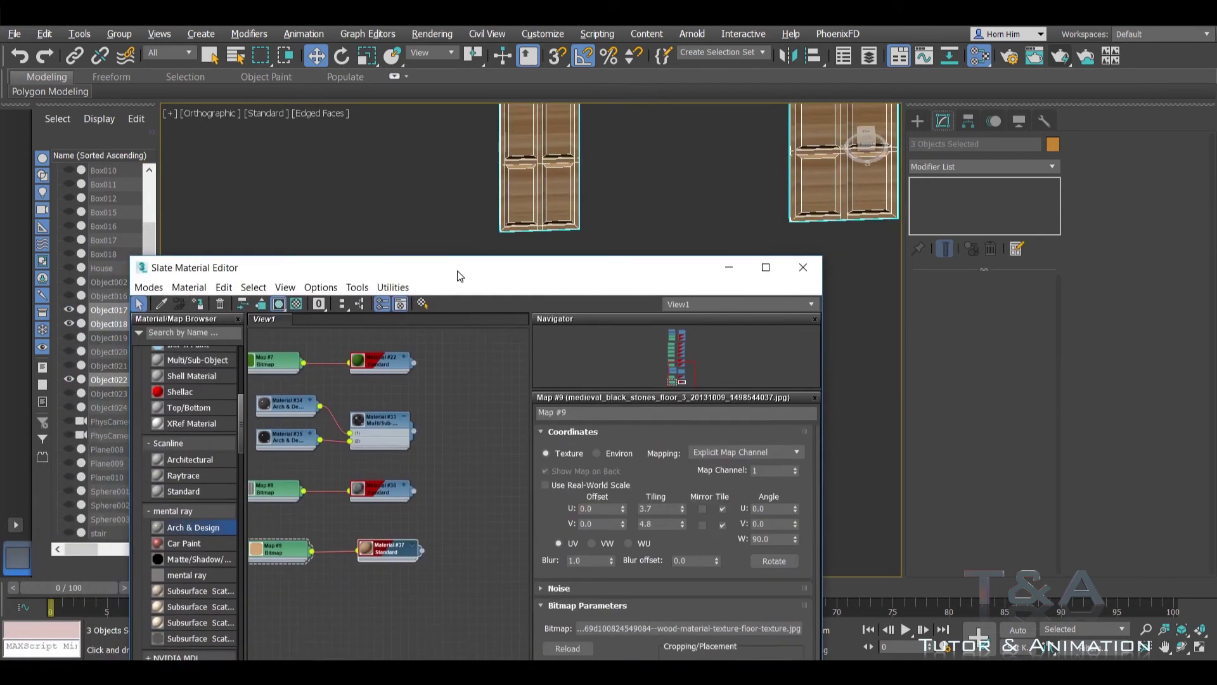
middle_click_drag(632, 240, 541, 328)
left_click_drag(607, 269, 567, 469)
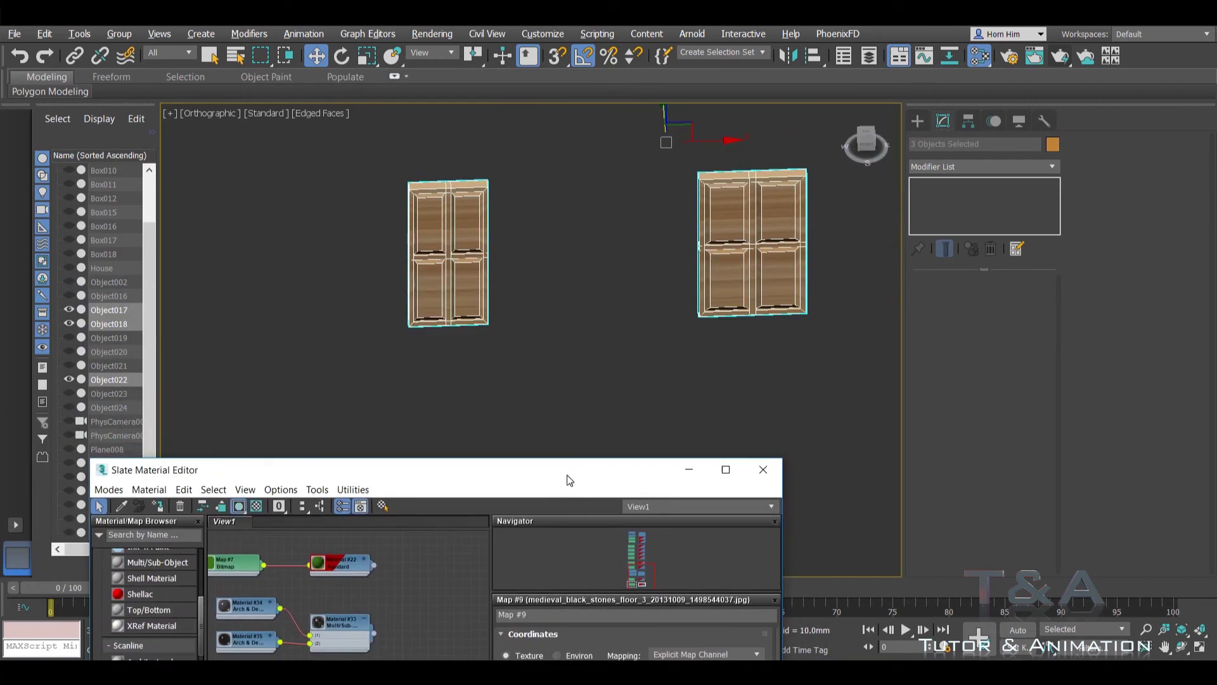
left_click(489, 233)
Step: Add a Box UVW Map modifier to the left door Object018
left_click(1021, 170)
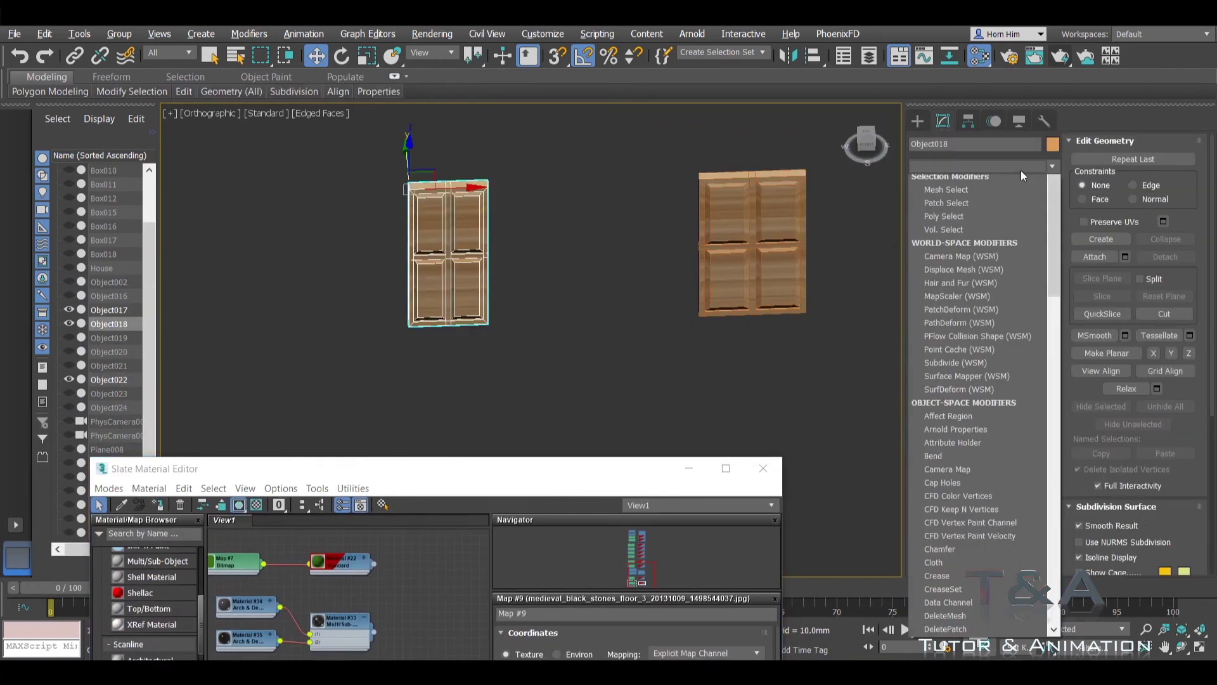
type("u")
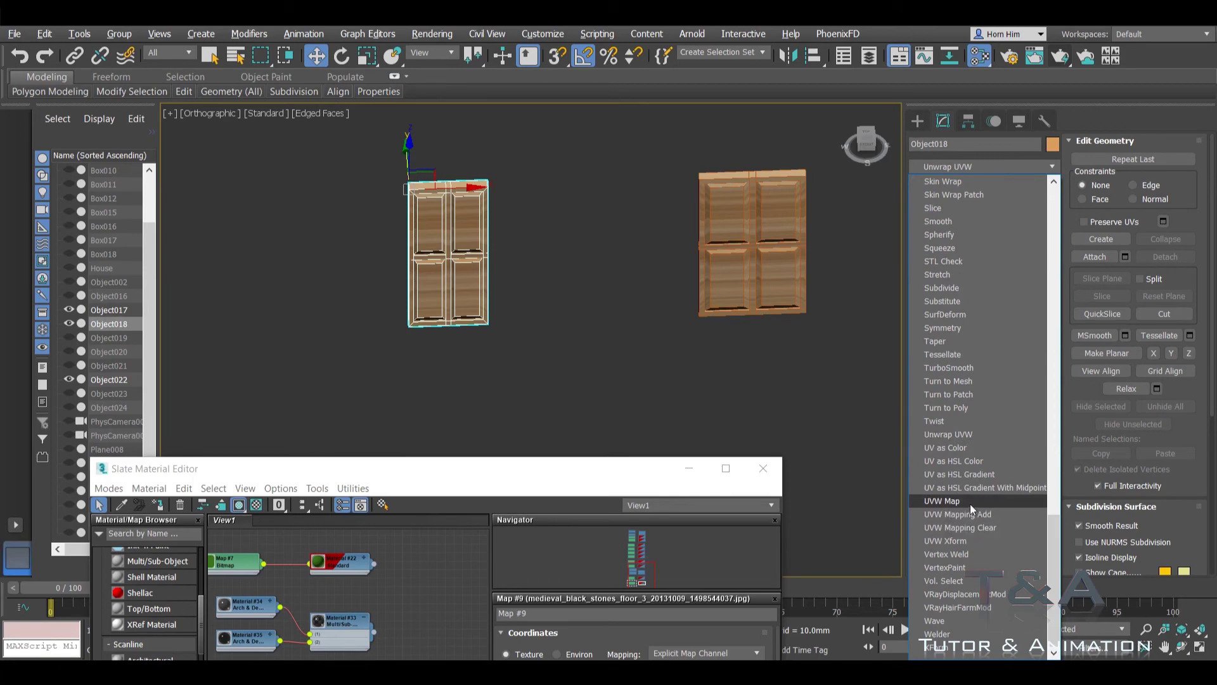
left_click(969, 504)
key("z")
scroll(563, 208, "up", 2)
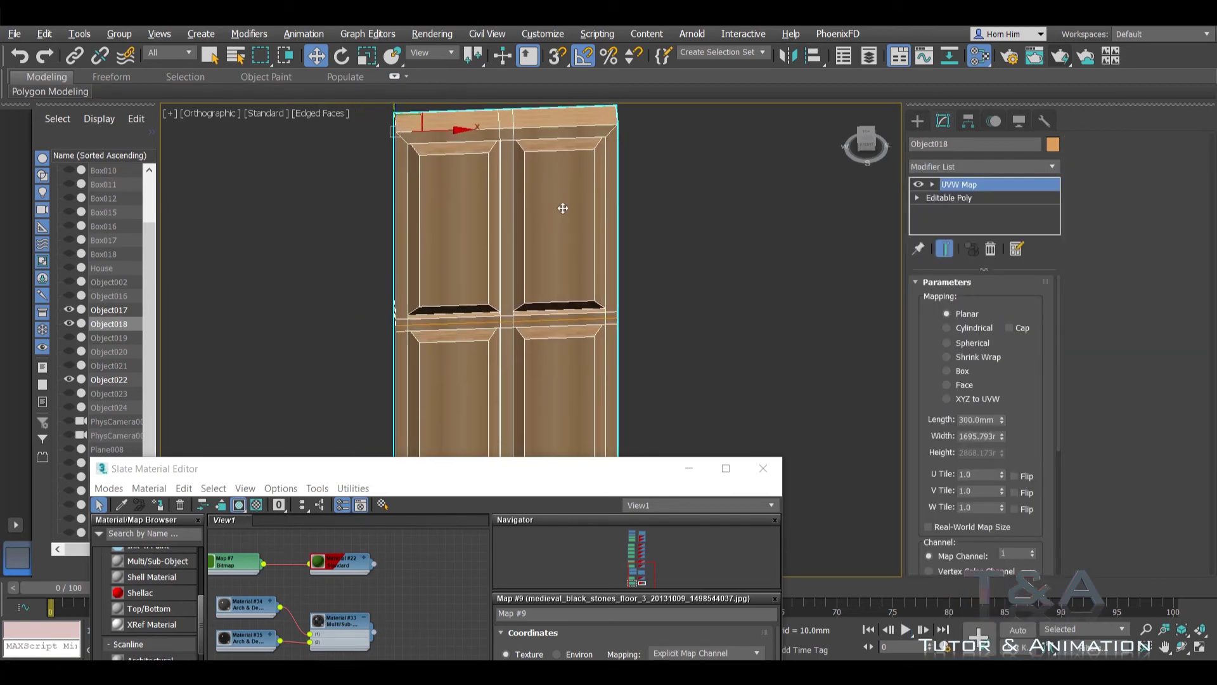
left_click(948, 370)
Step: Show the wood map in the viewport and close the material editor
middle_click_drag(743, 321, 639, 404, "alt")
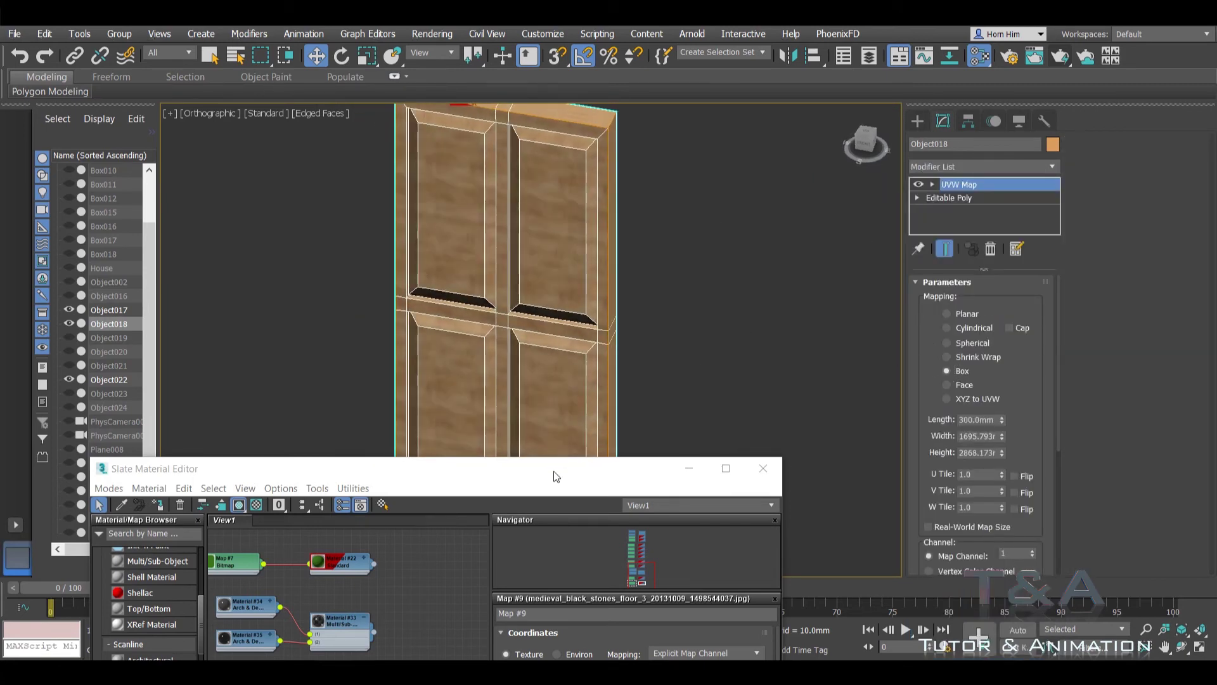
left_click_drag(555, 476, 710, 145)
left_click(412, 417)
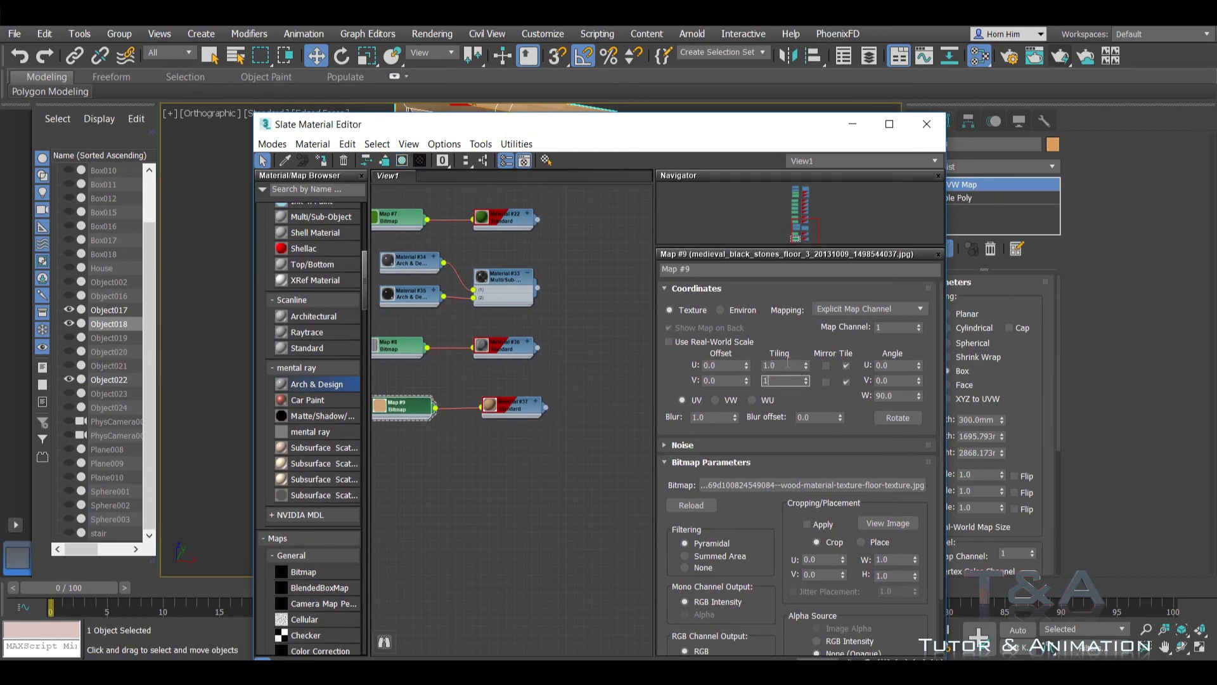
left_click(922, 126)
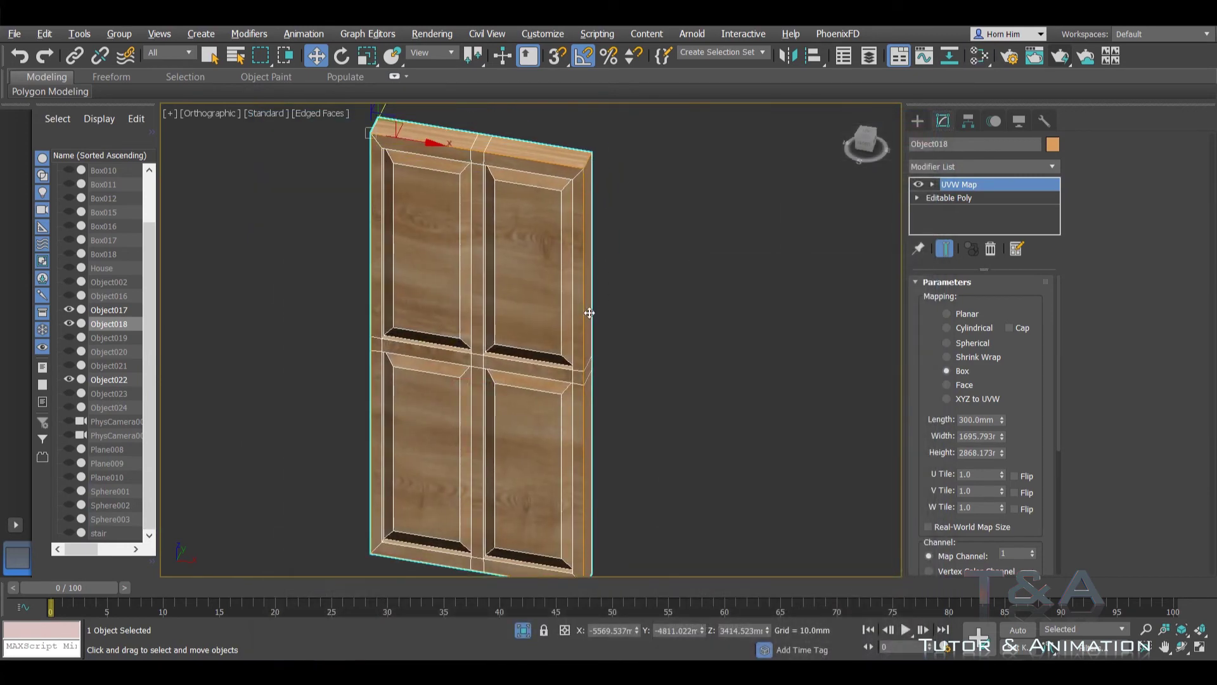
Step: Add a Box UVW Map modifier to the right door Object017
scroll(581, 298, "down", 3)
mouse_move(581, 298)
middle_mouse_down()
mouse_move(513, 313)
mouse_move(419, 310)
middle_mouse_up()
left_click(729, 393)
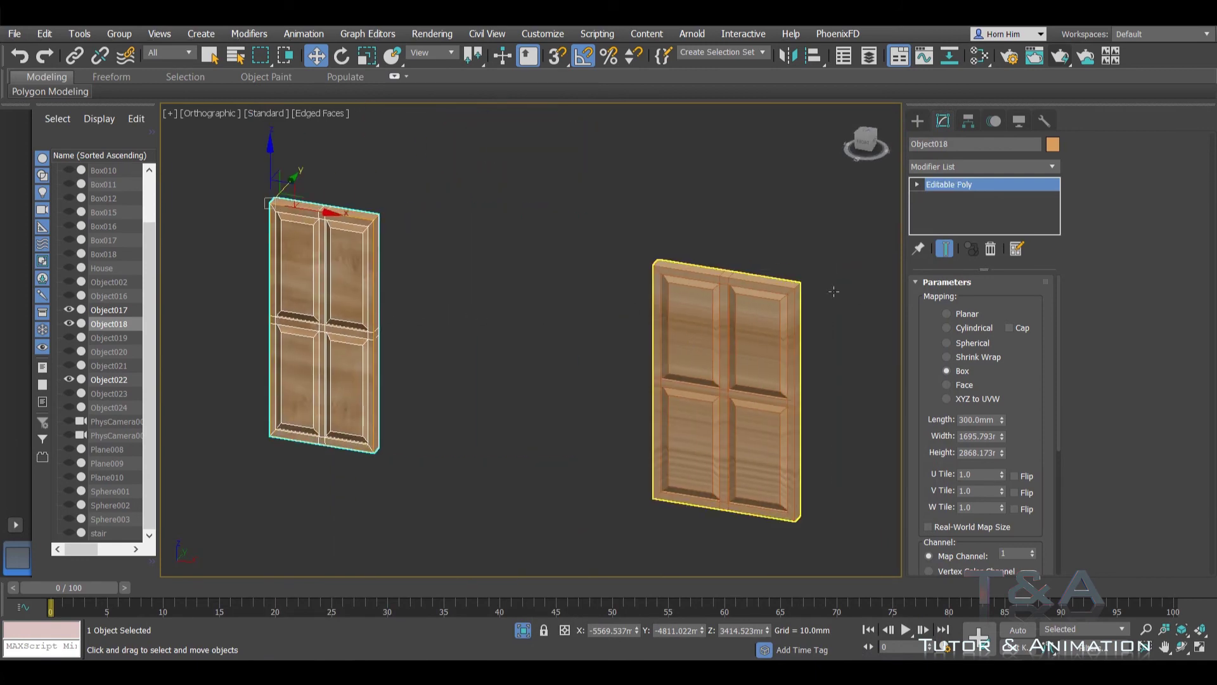
left_click(969, 170)
key("u")
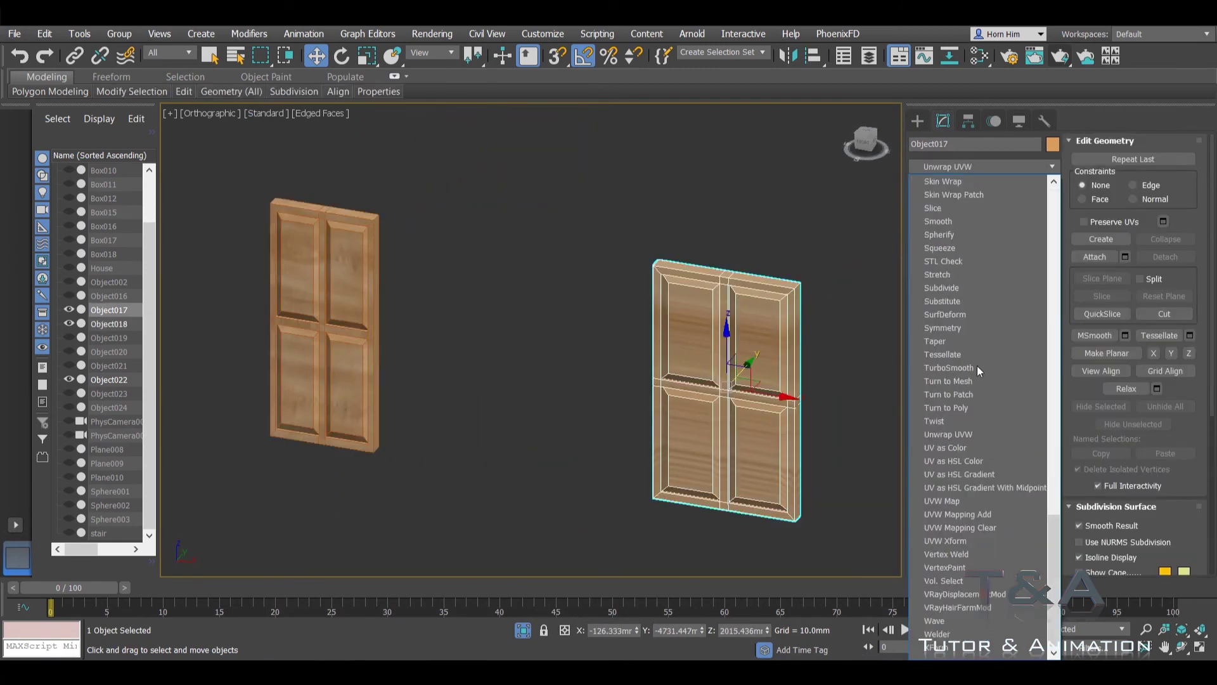
left_click(964, 500)
left_click(946, 370)
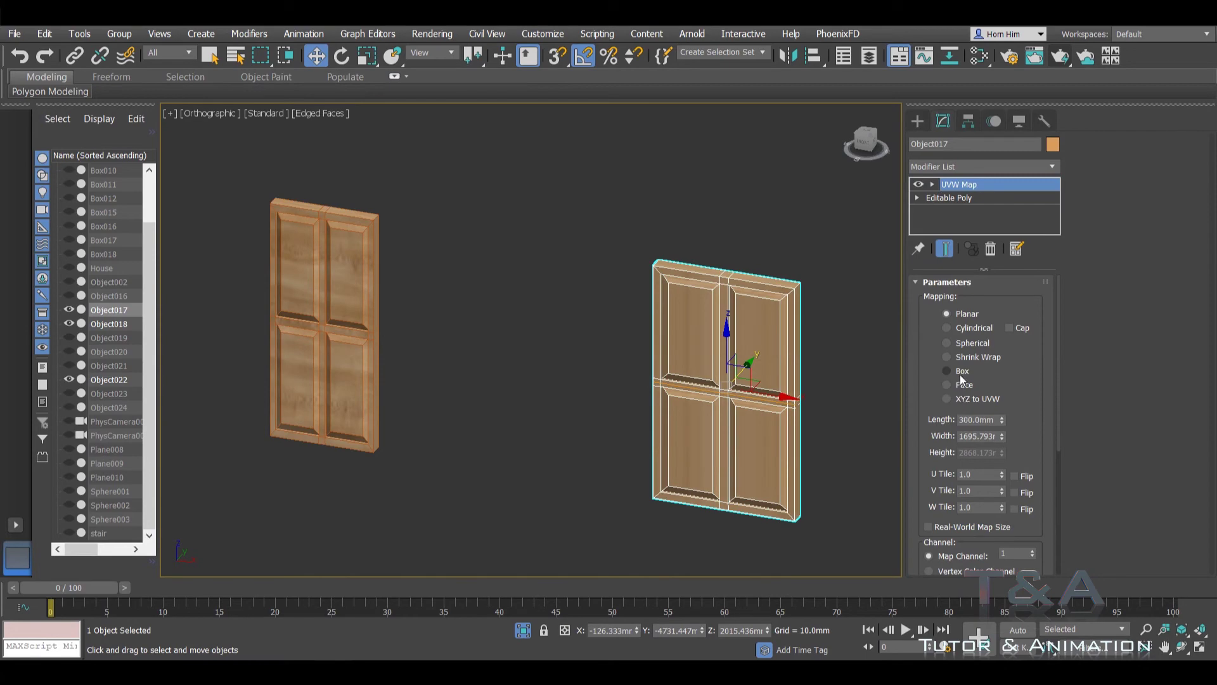
Step: Add a UVW Map modifier to the upper door Object022 and turn off edged faces
middle_click_drag(857, 365, 602, 480, "alt")
scroll(602, 480, "down", 3)
scroll(698, 313, "up", 8)
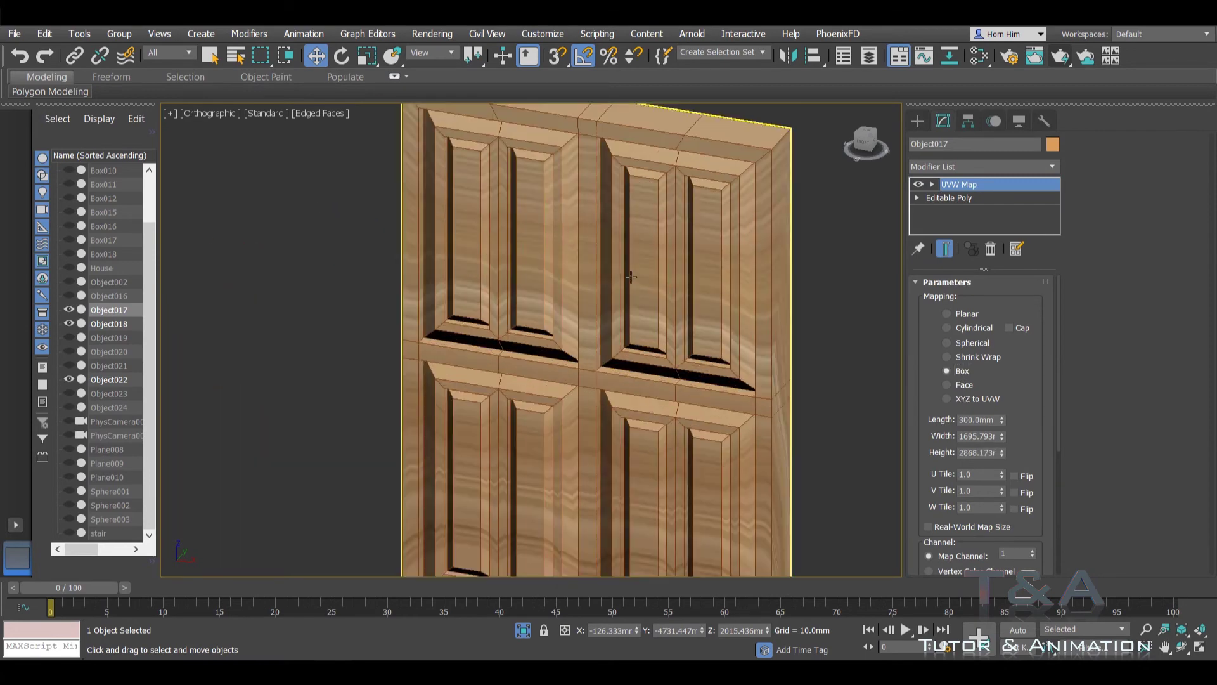
left_click(710, 298)
left_click(973, 170)
key("u")
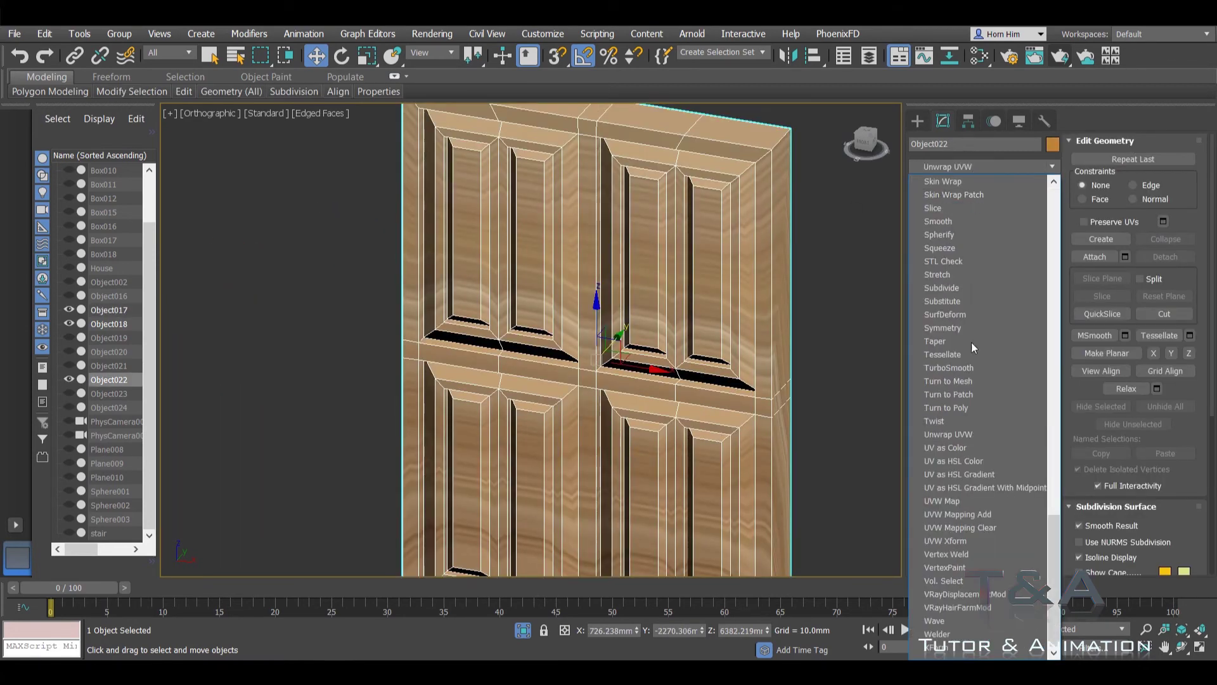
left_click(956, 500)
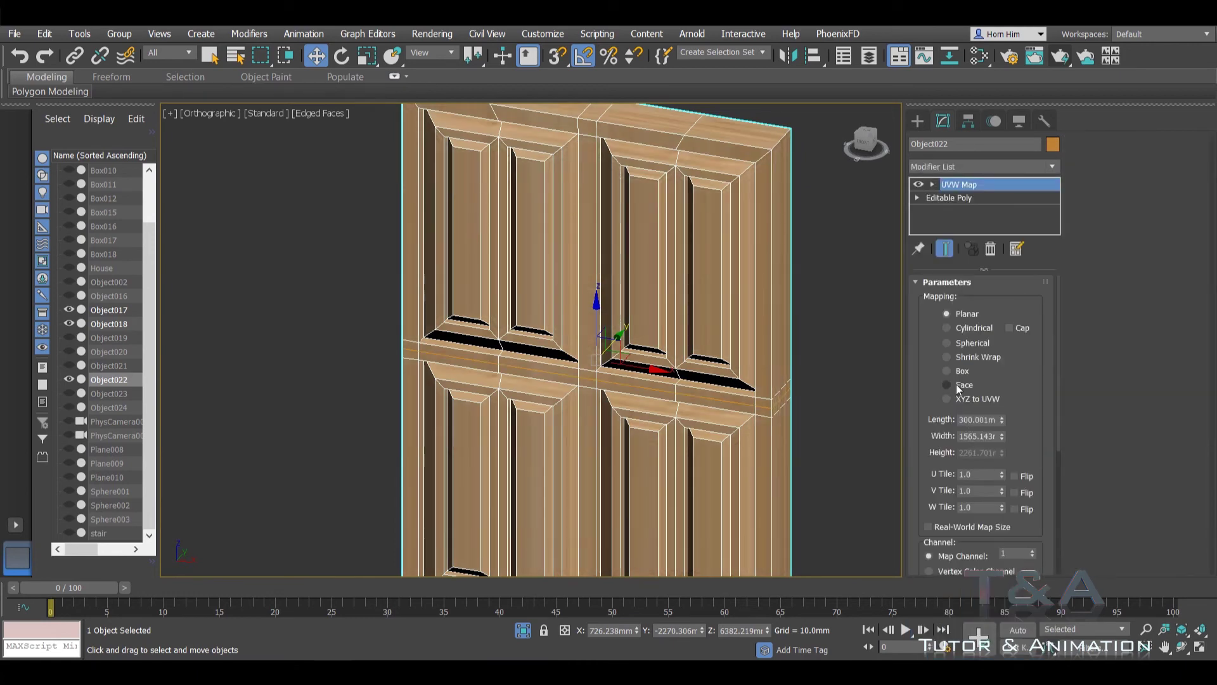
mouse_move(752, 318)
middle_mouse_down("alt")
mouse_move(757, 298)
mouse_move(568, 360)
middle_mouse_up("alt")
key("F4")
scroll(747, 292, "down", 4)
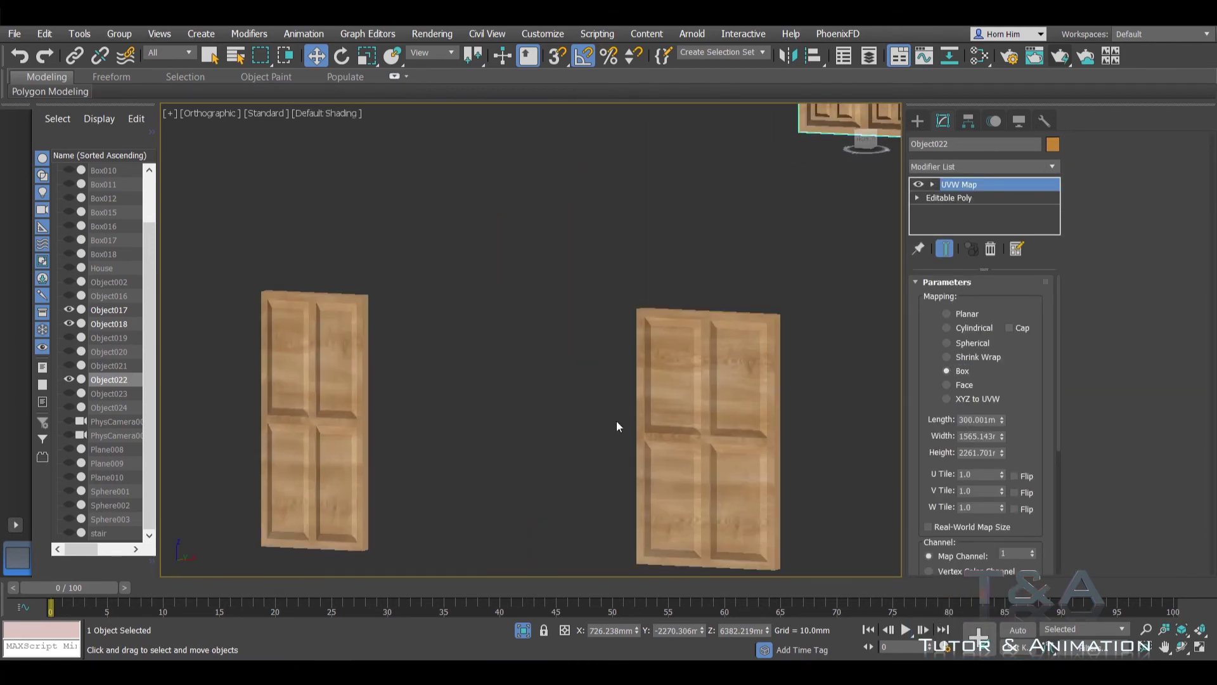
Step: End isolation and select the stair object at the right door
right_click(568, 360)
left_click(615, 217)
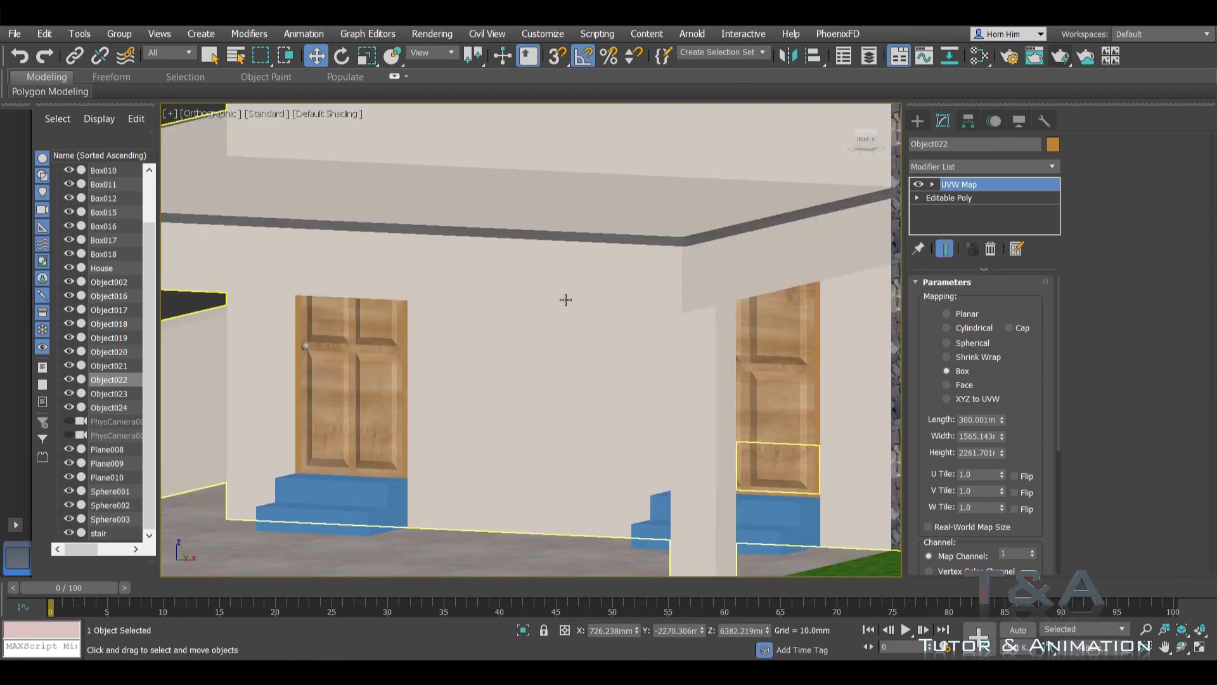
scroll(598, 347, "down", 5)
middle_click_drag(555, 377, 475, 327, "alt")
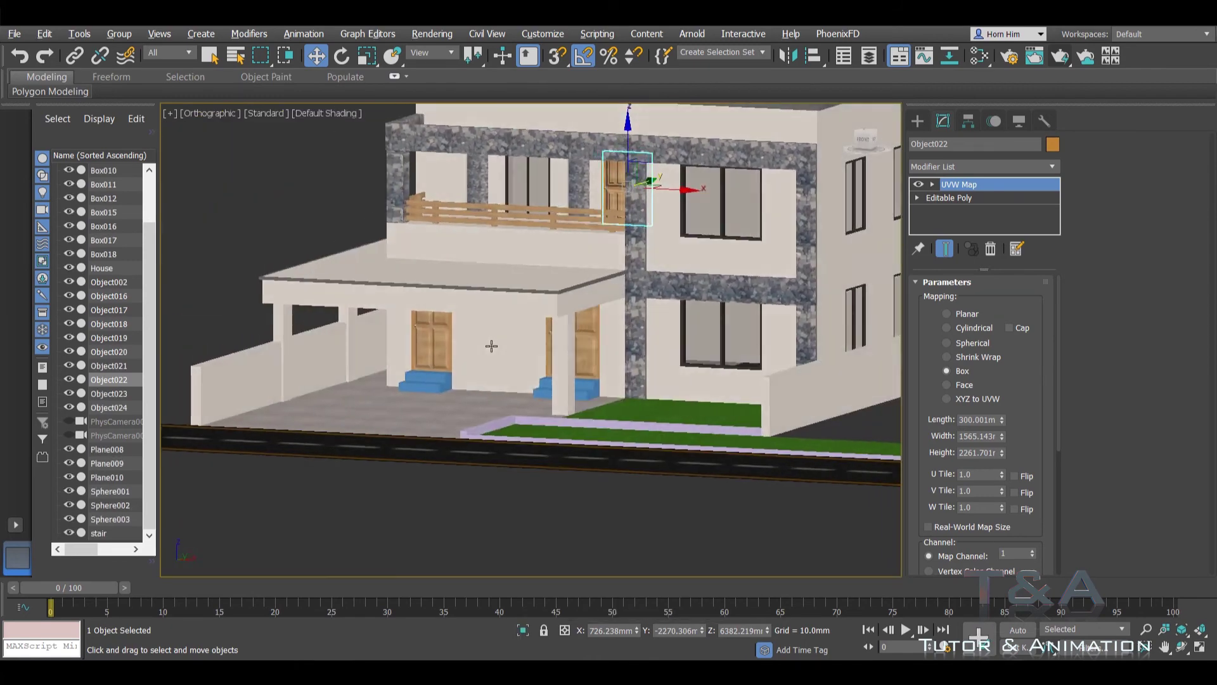
scroll(606, 340, "up", 5)
scroll(605, 339, "up", 4)
left_click(605, 340)
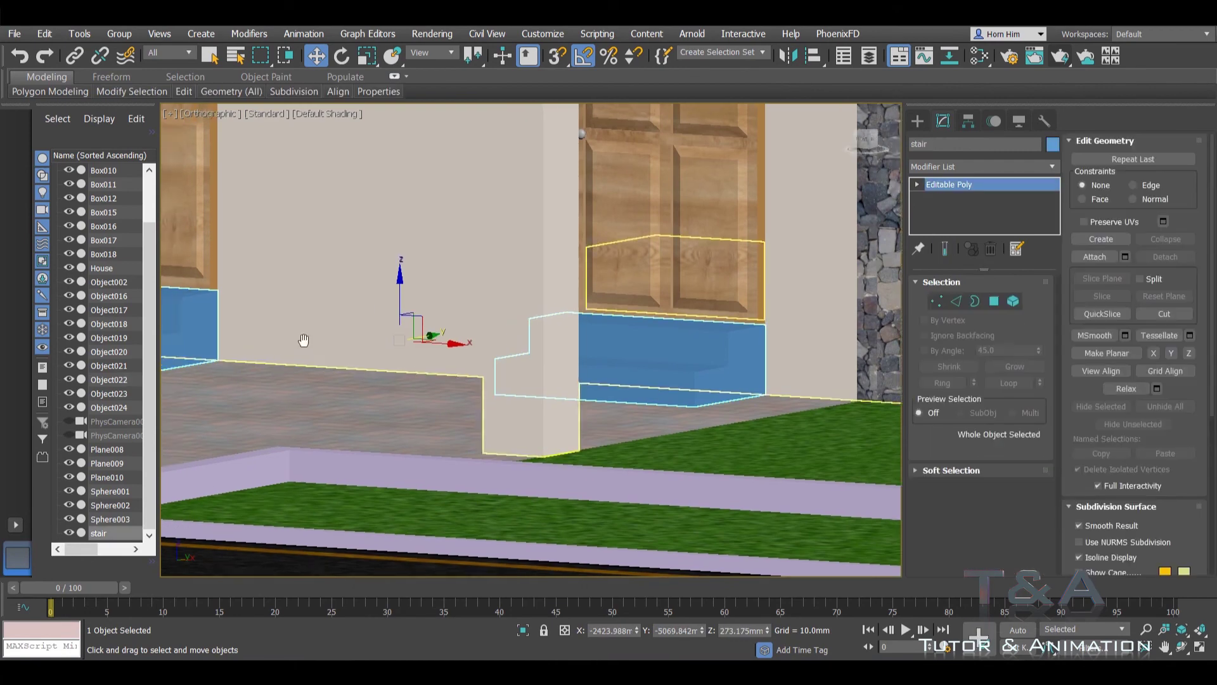
middle_click_drag(171, 310, 328, 304)
right_click(328, 304)
Step: Isolate the stair objects, look down on them, and show edged faces
left_click(391, 158)
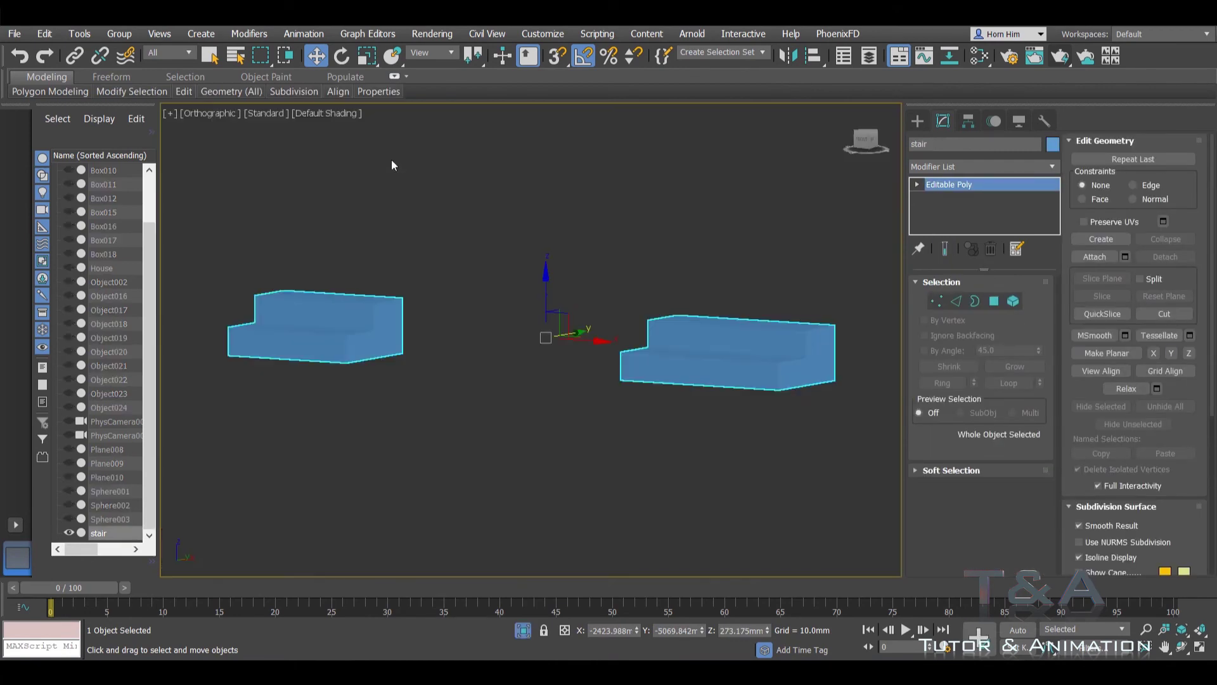
middle_click_drag(390, 158, 596, 348, "alt")
scroll(742, 425, "up", 3)
scroll(737, 405, "up", 2)
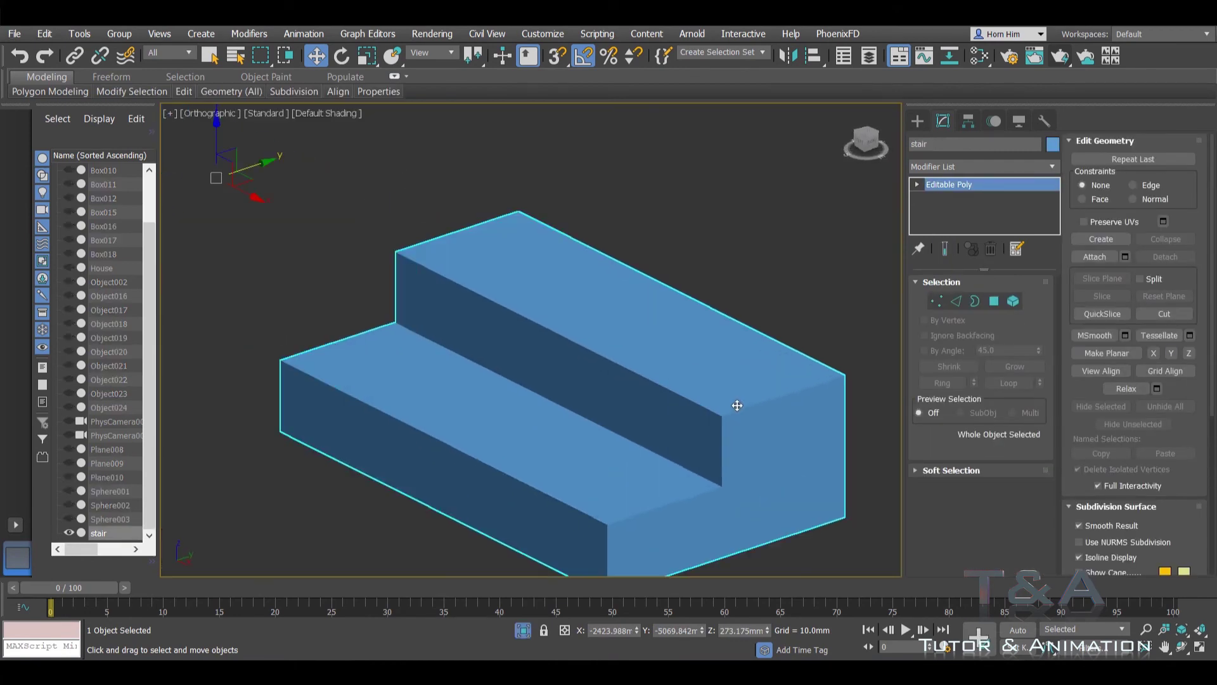
middle_click_drag(684, 423, 688, 399)
key("F4")
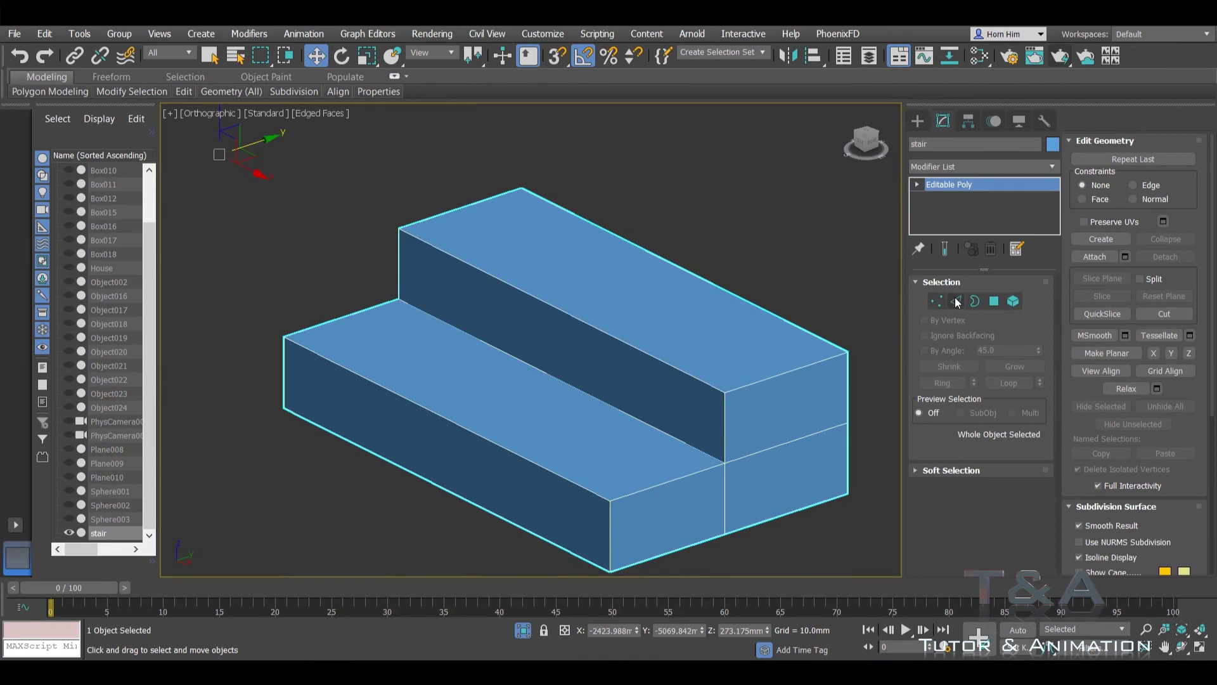
Step: Ring and connect the first stair's vertical edges, raising the new loop toward the step tops
left_click(956, 301)
left_click(724, 435)
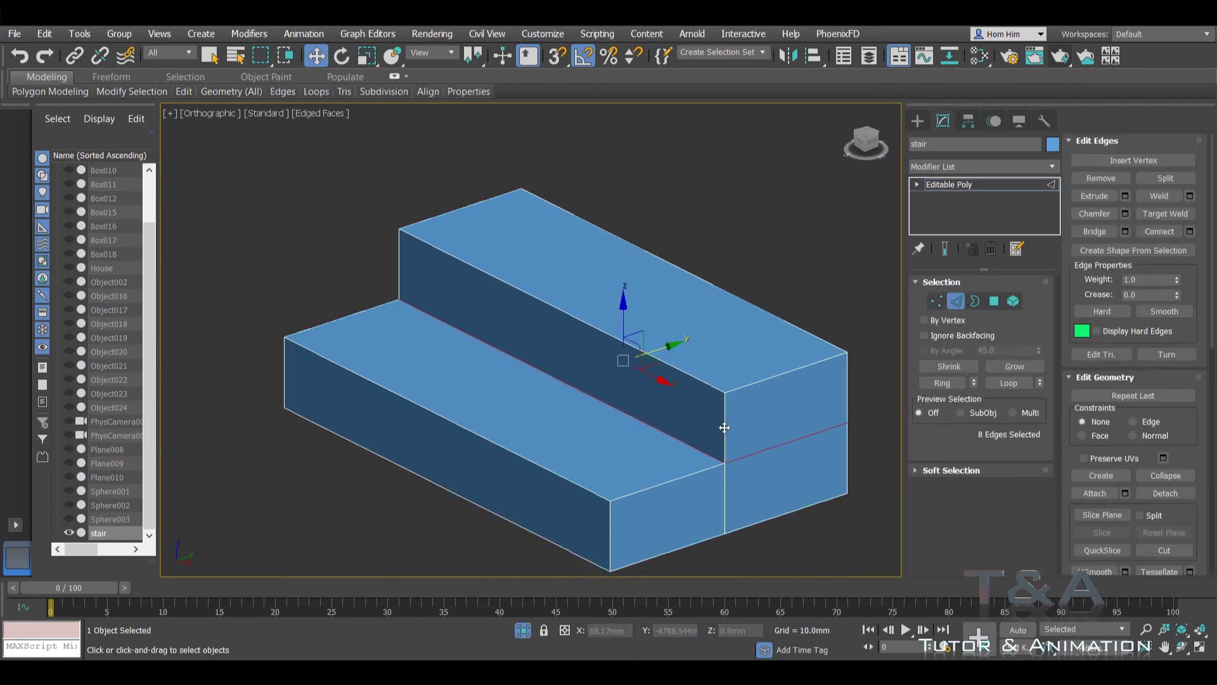
left_click(606, 531, "ctrl")
left_click(941, 383)
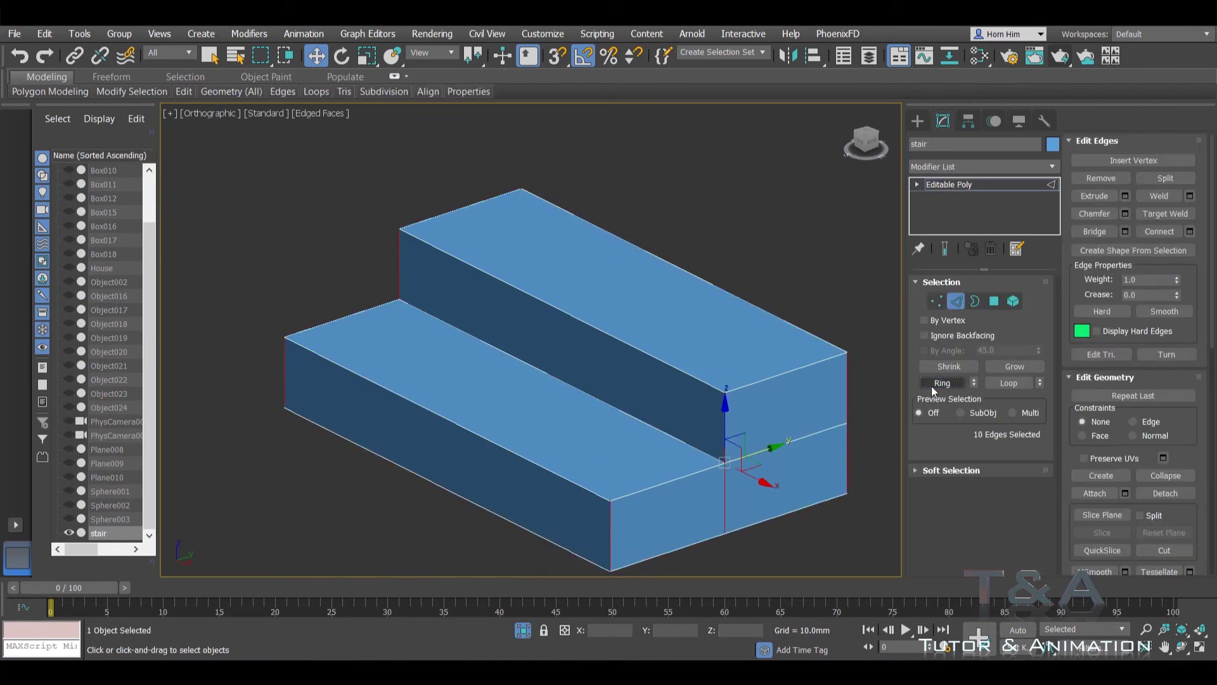
left_click(1158, 232)
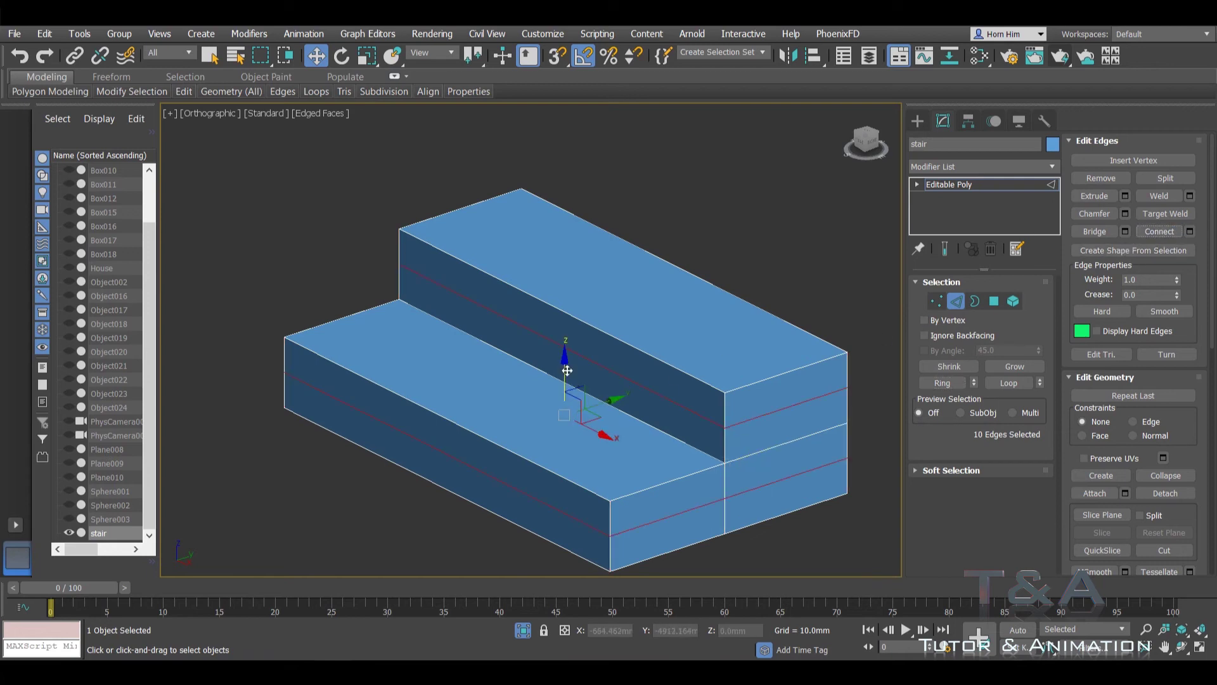
left_click_drag(567, 370, 565, 341)
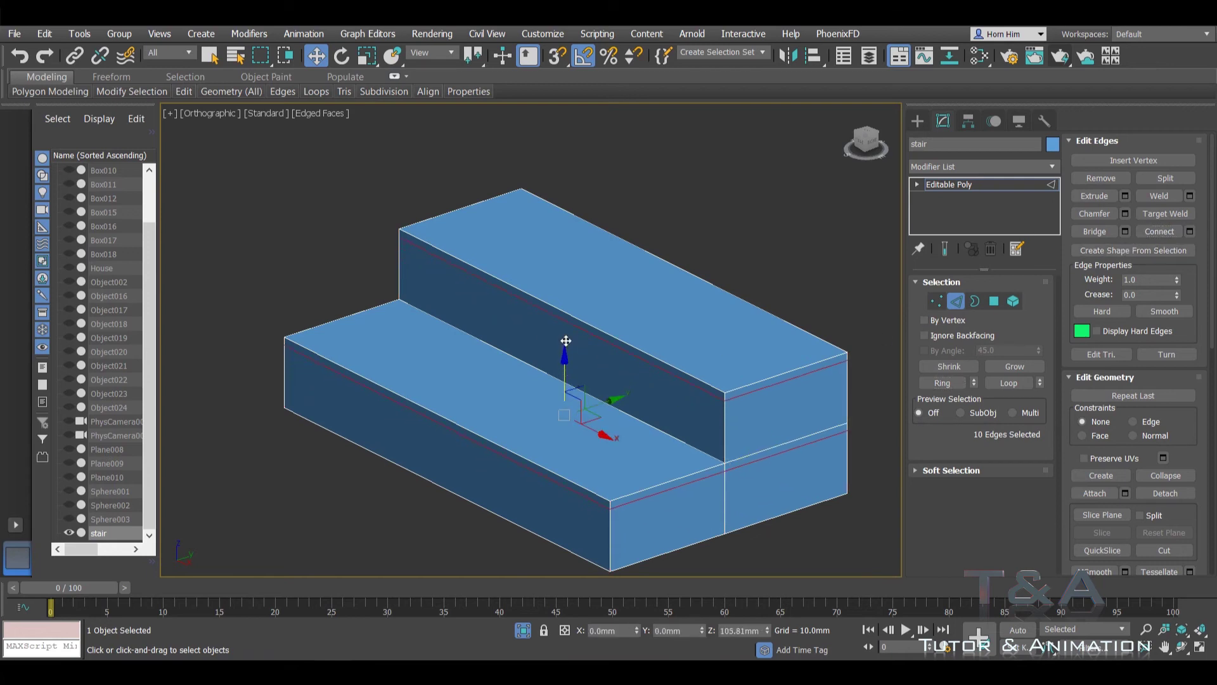
Step: Recentre the view on the stairs while keeping the previous edge selection
scroll(824, 475, "down", 5)
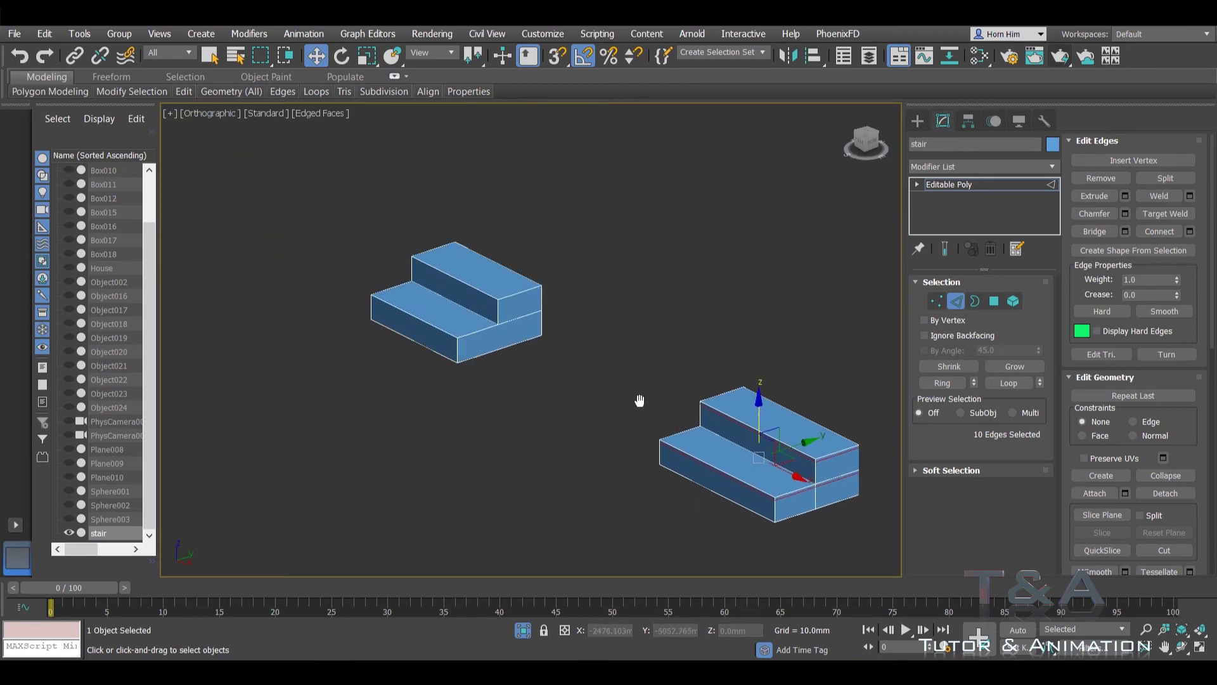
scroll(484, 367, "up", 4)
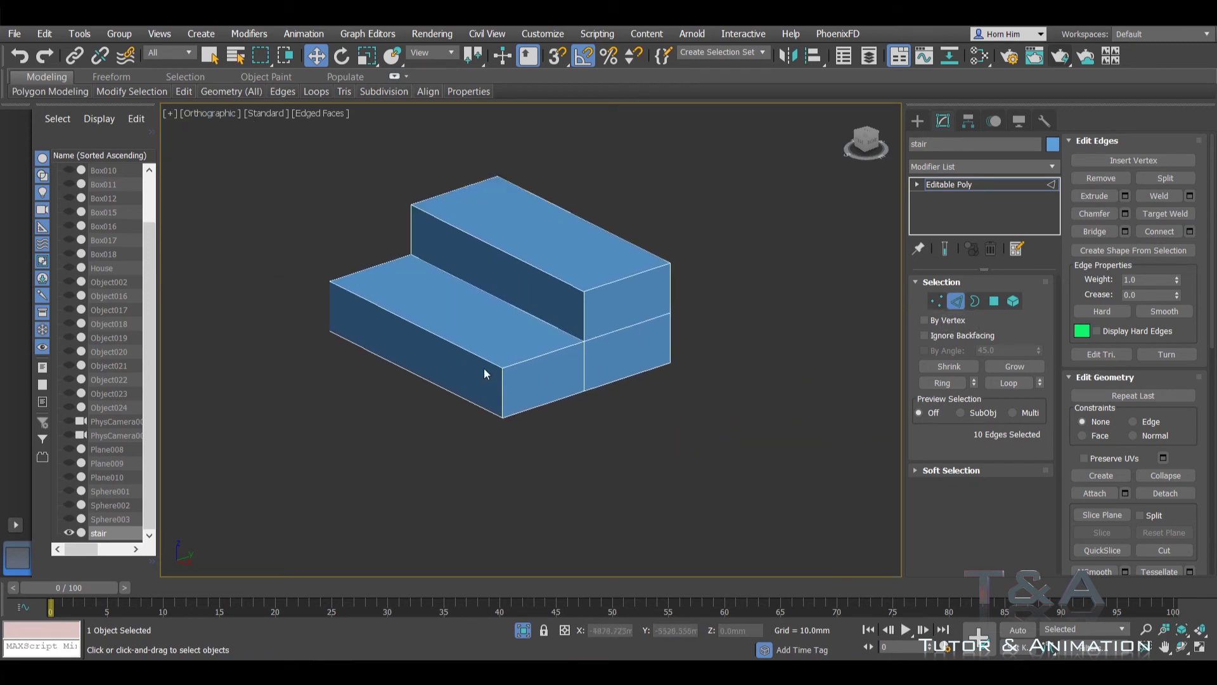
scroll(506, 397, "down", 4)
middle_click_drag(577, 368, 519, 341)
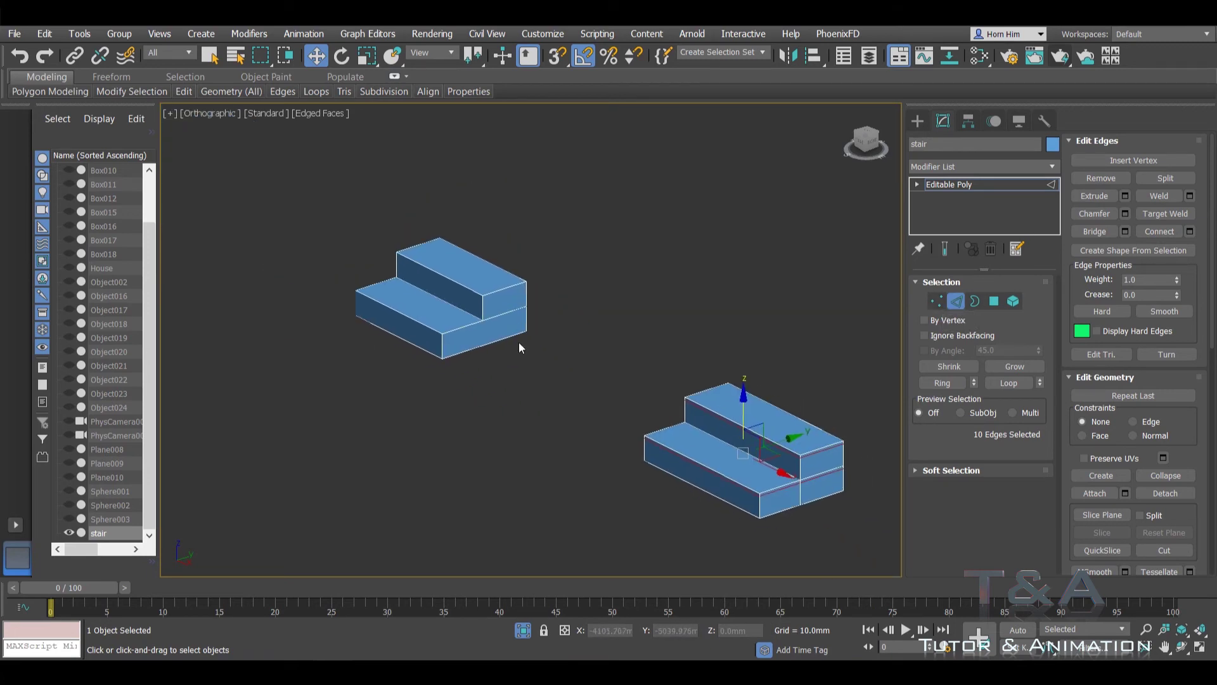
scroll(443, 342, "up", 4)
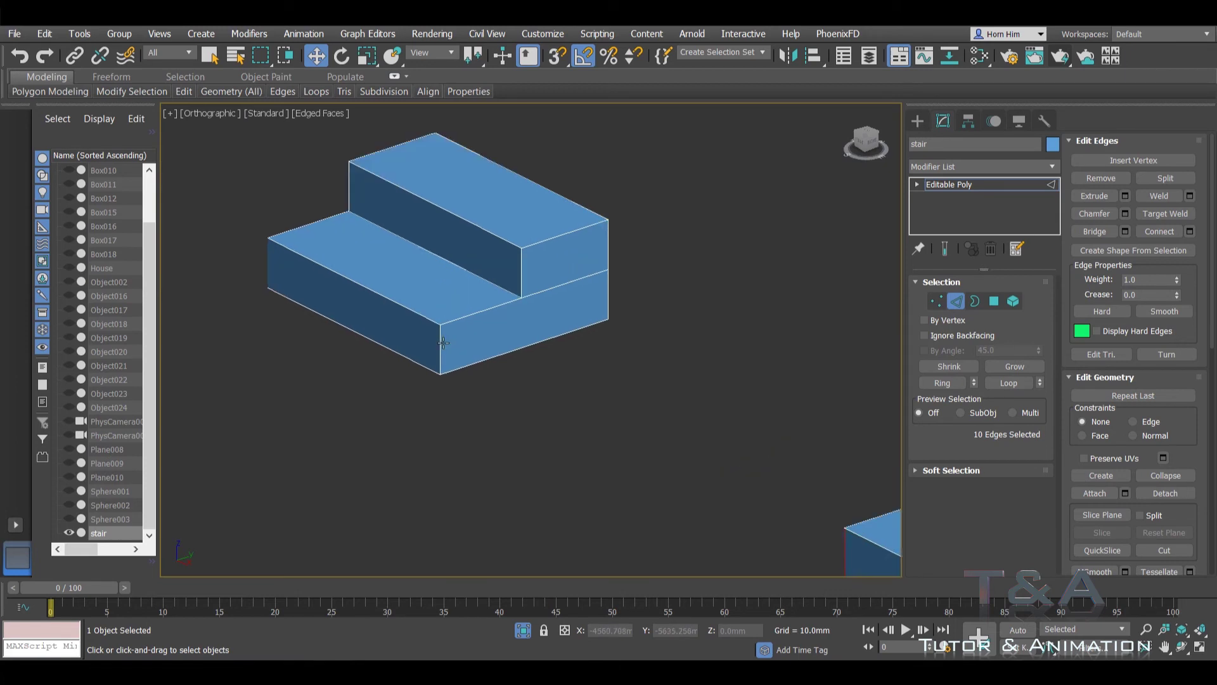
scroll(443, 343, "down", 4)
middle_click_drag(528, 366, 480, 345)
key("z")
left_click(765, 508)
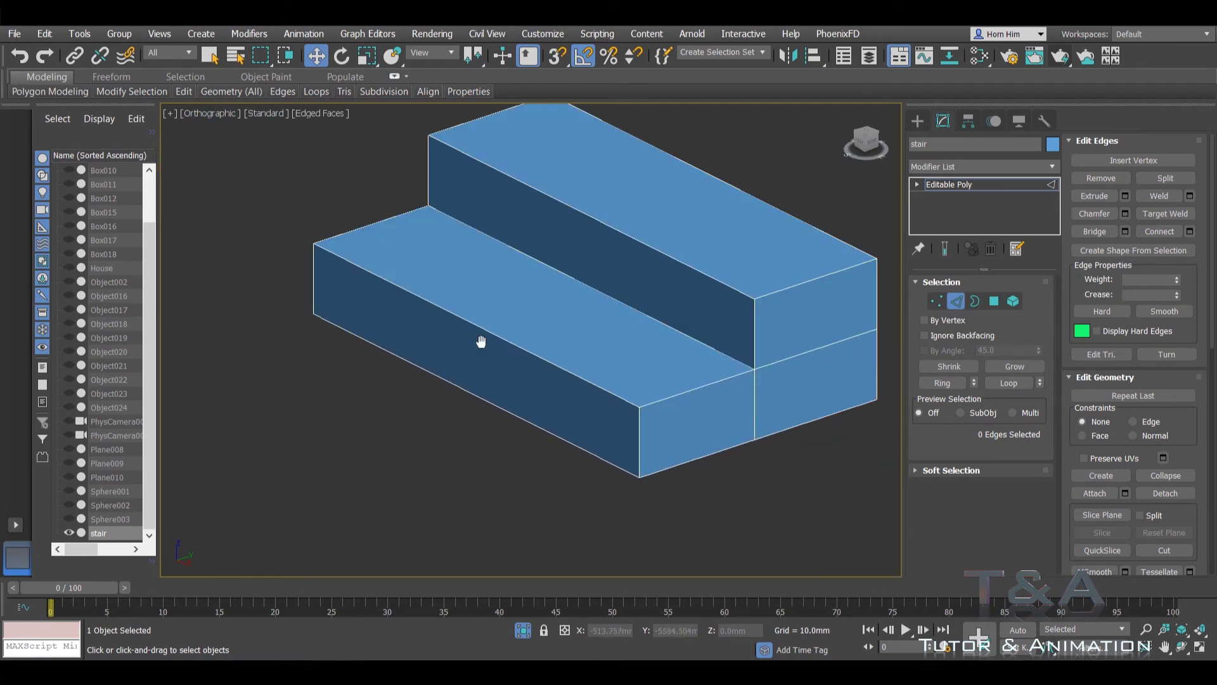
key("shift+z")
key("ctrl+z")
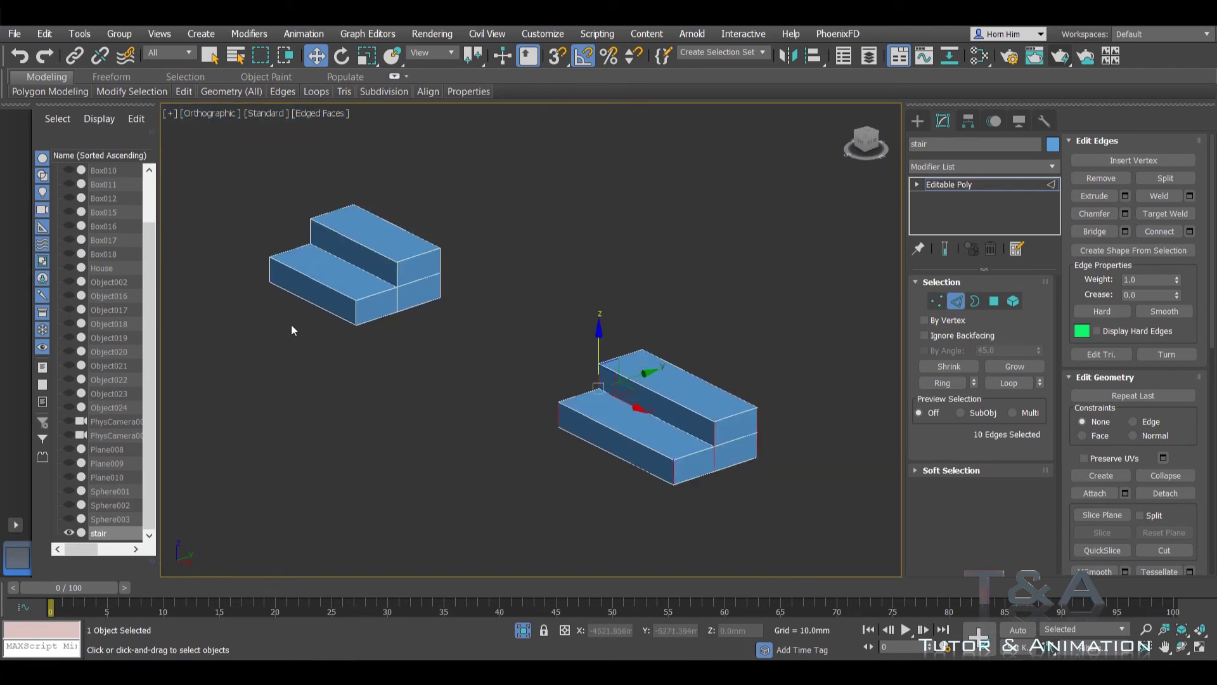
scroll(292, 328, "up", 3)
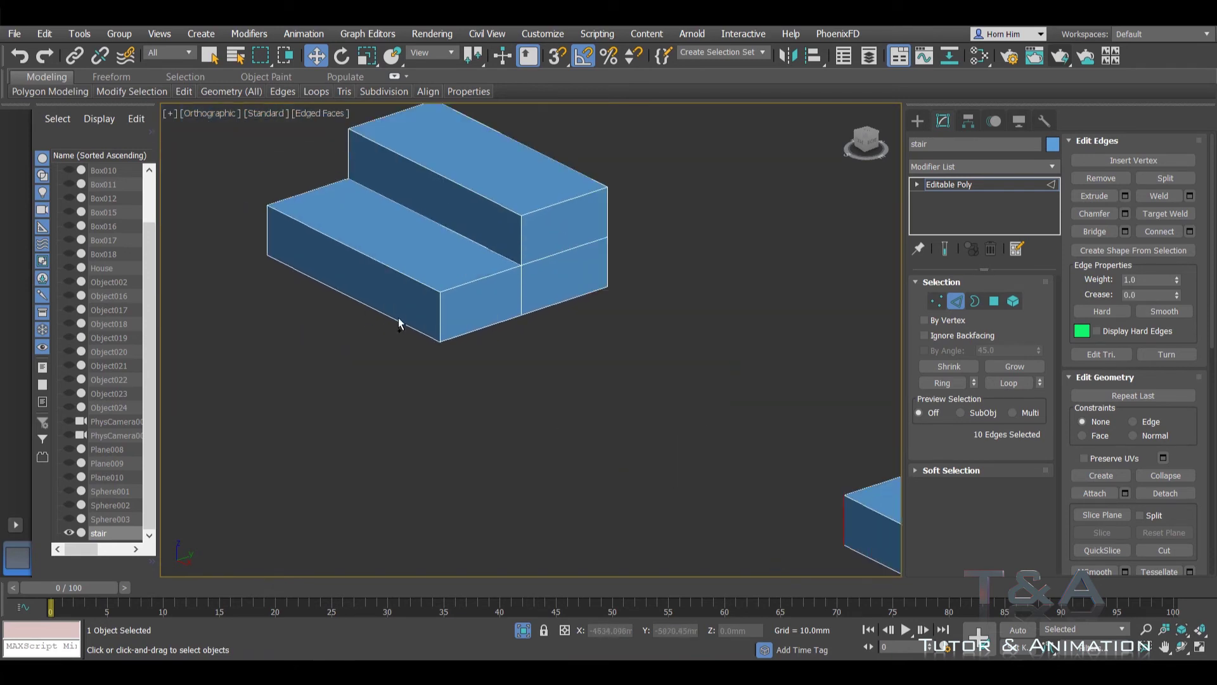
Step: Ring and connect the second stair's vertical edges, moving the new loop about 90mm up
left_click(519, 240, "ctrl")
left_click(943, 383)
scroll(561, 348, "down", 3)
scroll(580, 378, "down", 2)
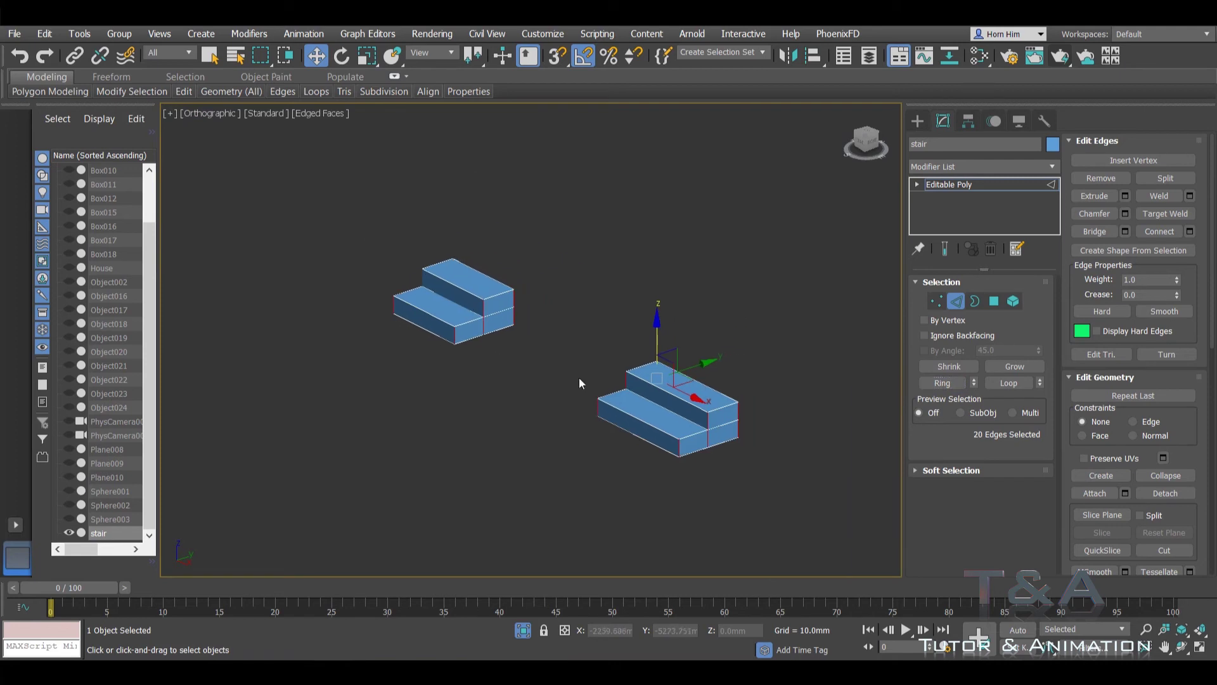
left_click(1168, 232)
scroll(642, 425, "up", 2)
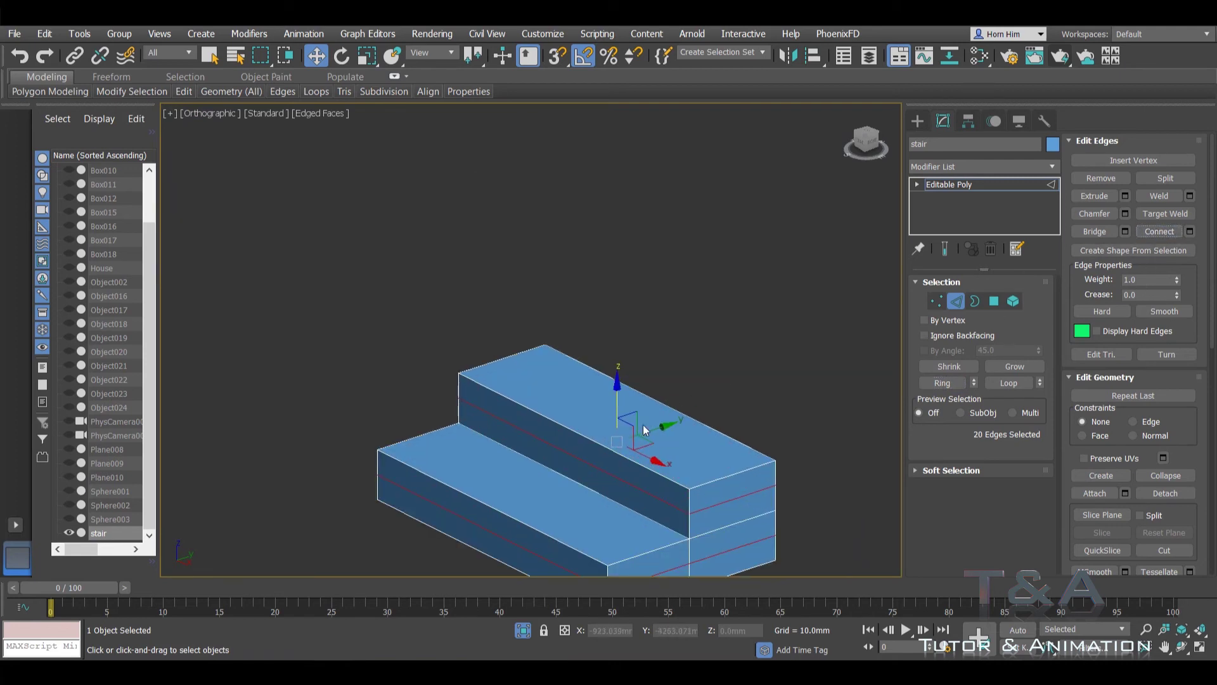
scroll(681, 366, "up", 2)
left_click_drag(706, 355, 707, 337)
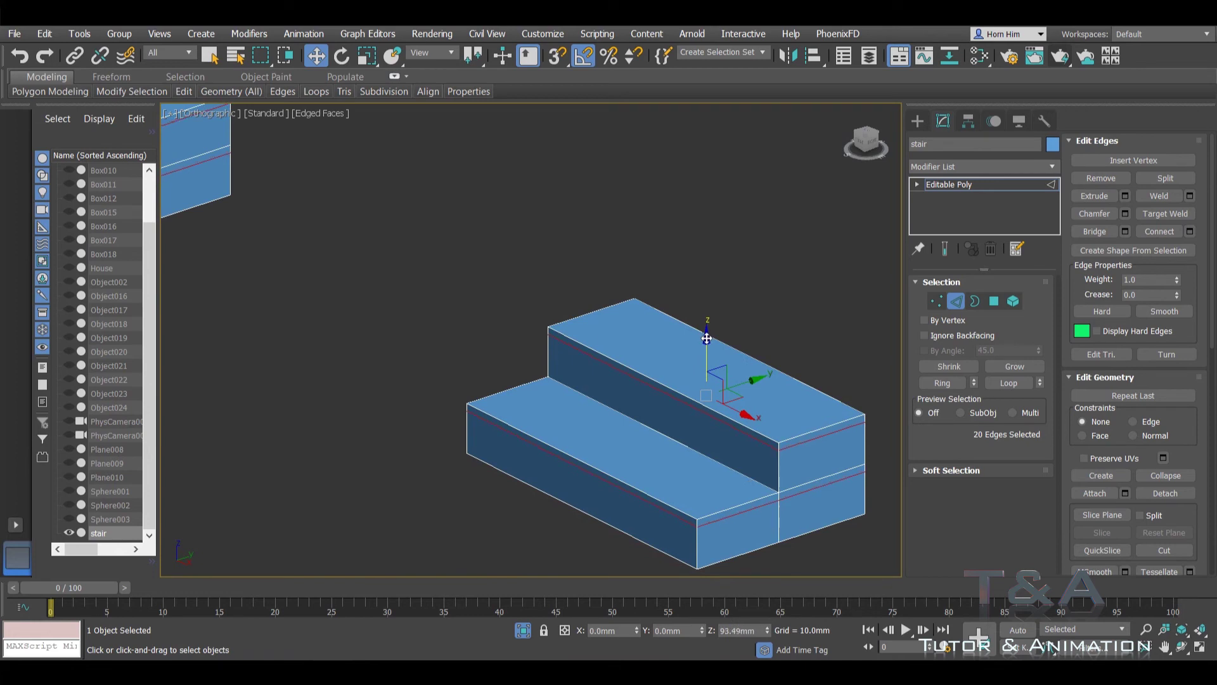
left_click_drag(707, 339, 707, 338)
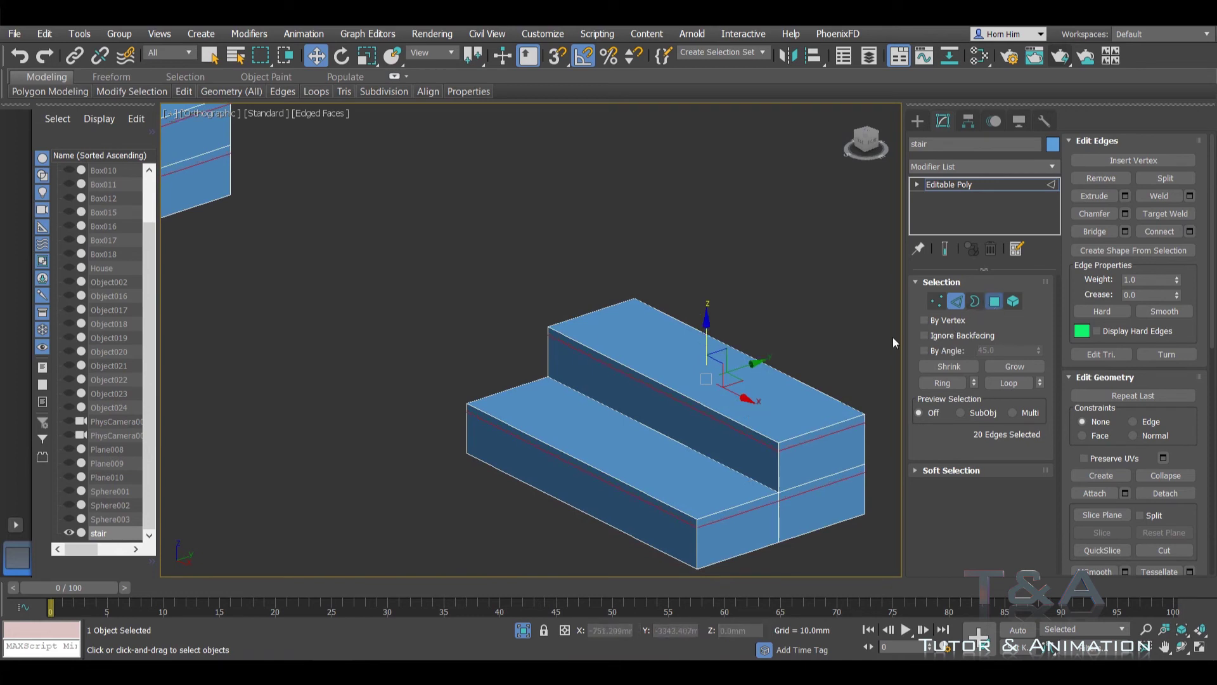
Step: Extrude the thin top band faces of each step slightly outward to form a lip
key("4")
left_click(706, 411)
left_click(638, 495, "ctrl")
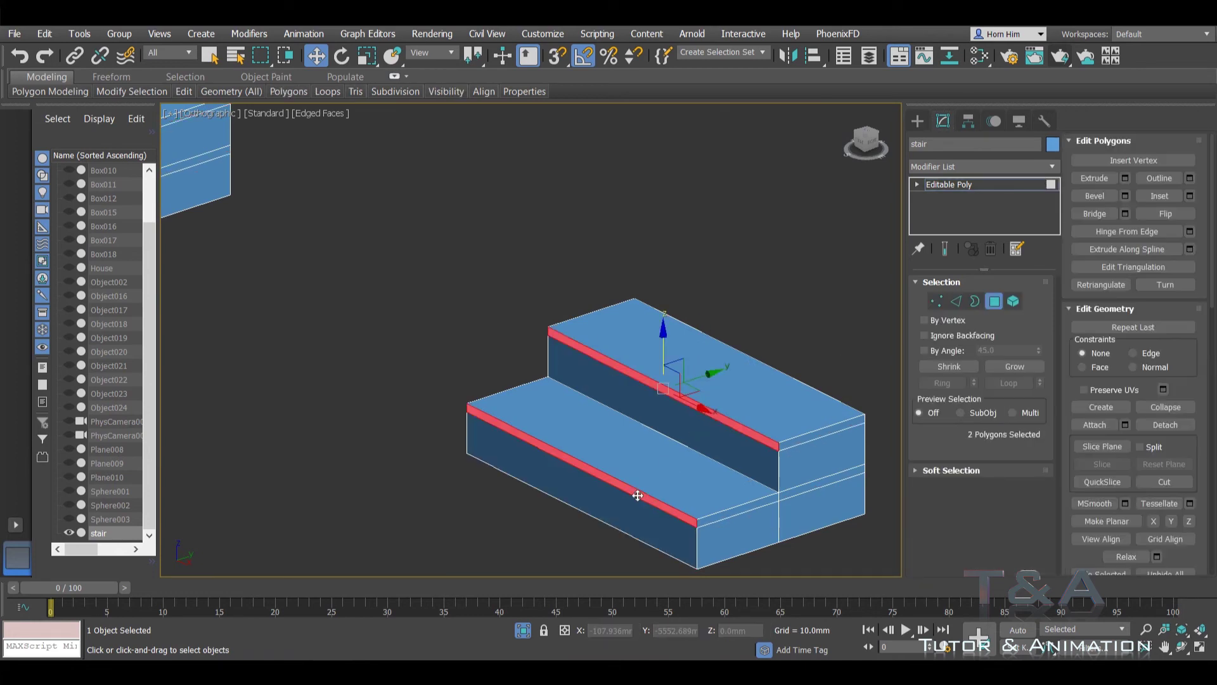
scroll(638, 495, "down", 3)
scroll(573, 395, "up", 5)
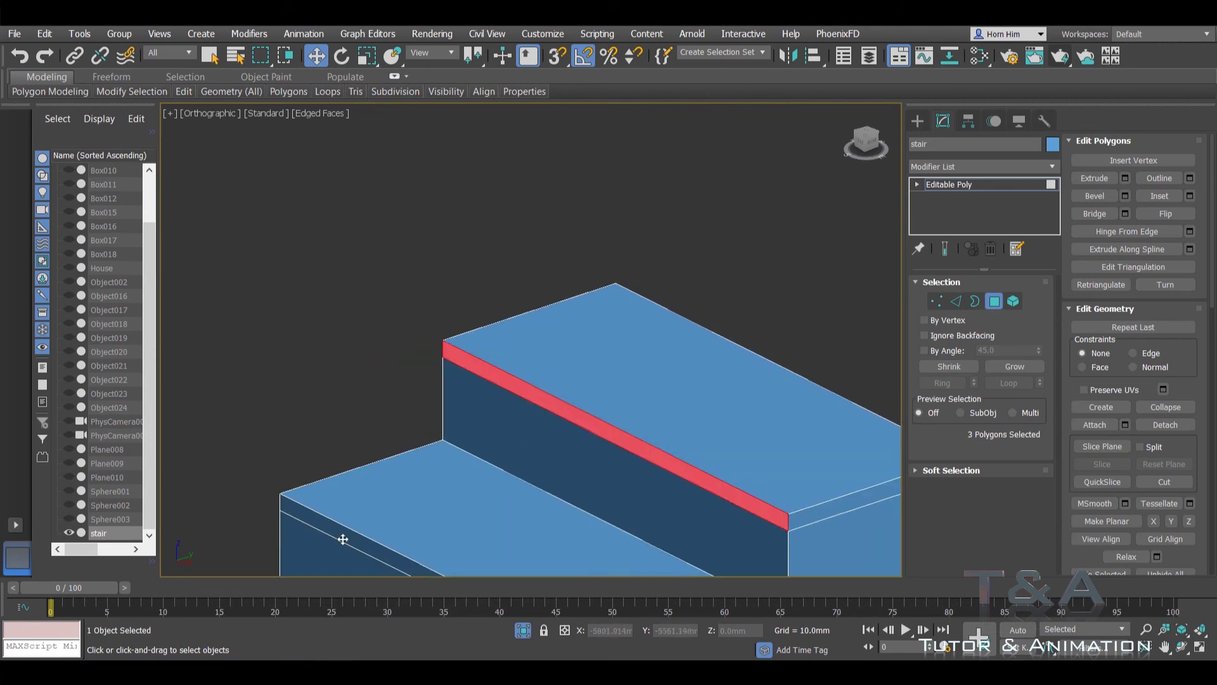
scroll(598, 412, "down", 5)
left_click(685, 497, "ctrl")
middle_click_drag(685, 497, 619, 348)
scroll(697, 284, "up", 8)
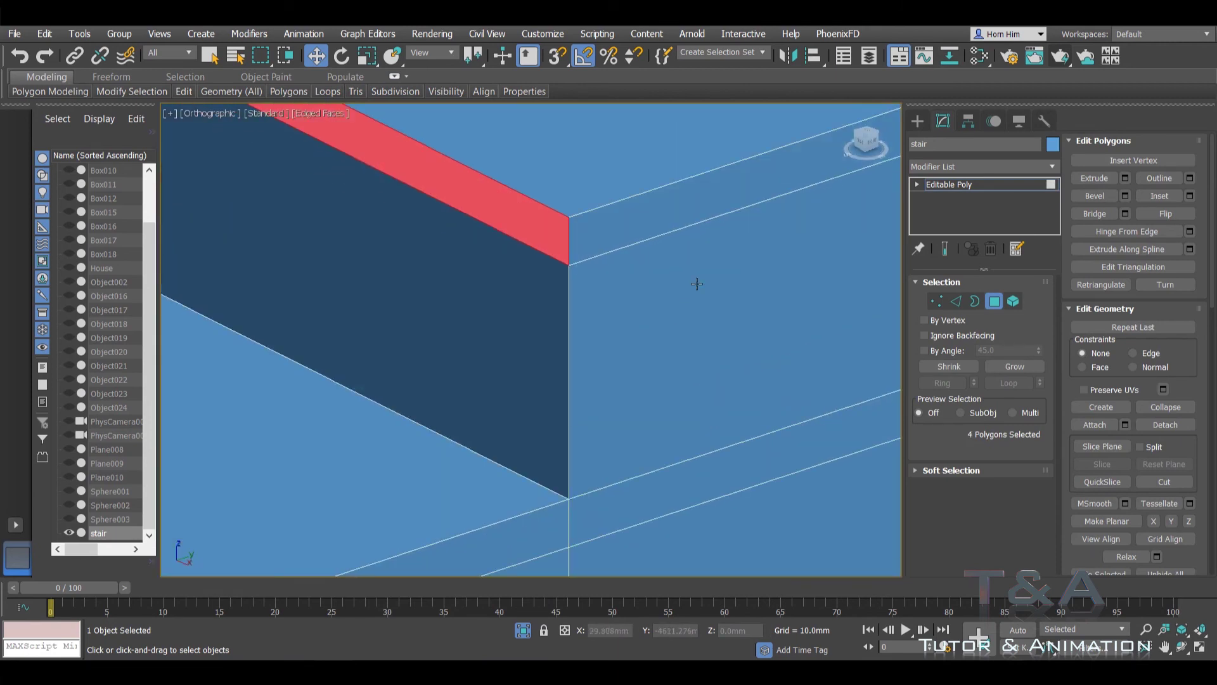
left_click(1096, 178)
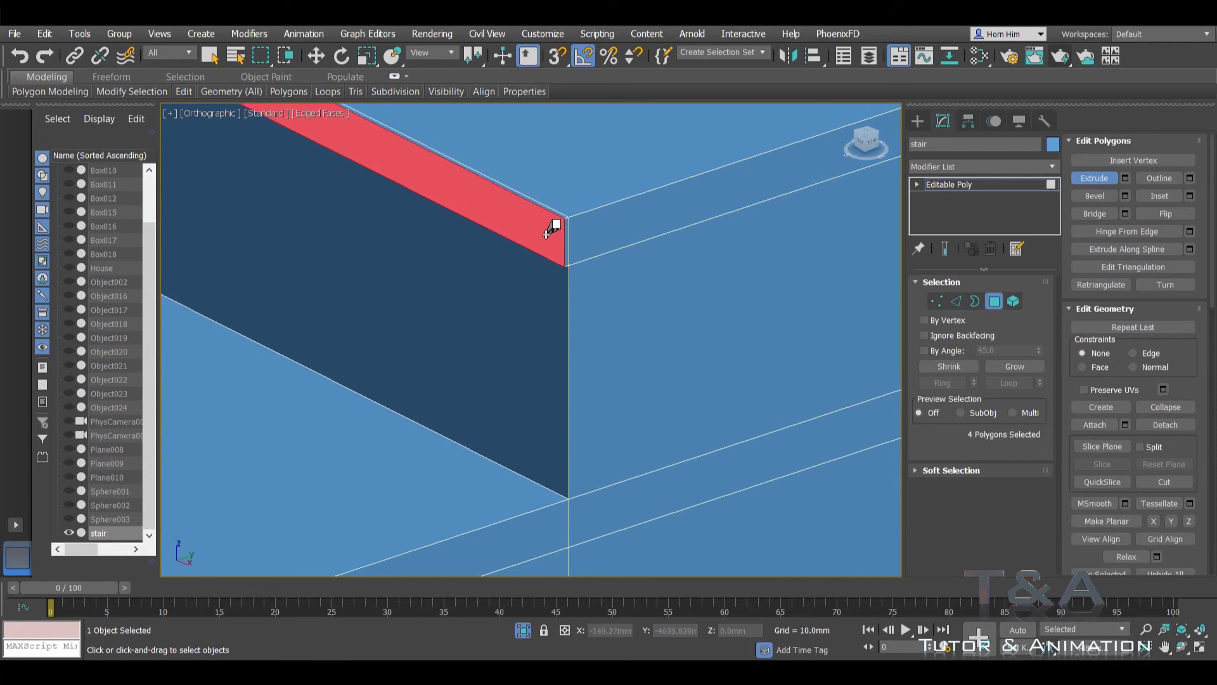
left_click_drag(547, 231, 548, 229)
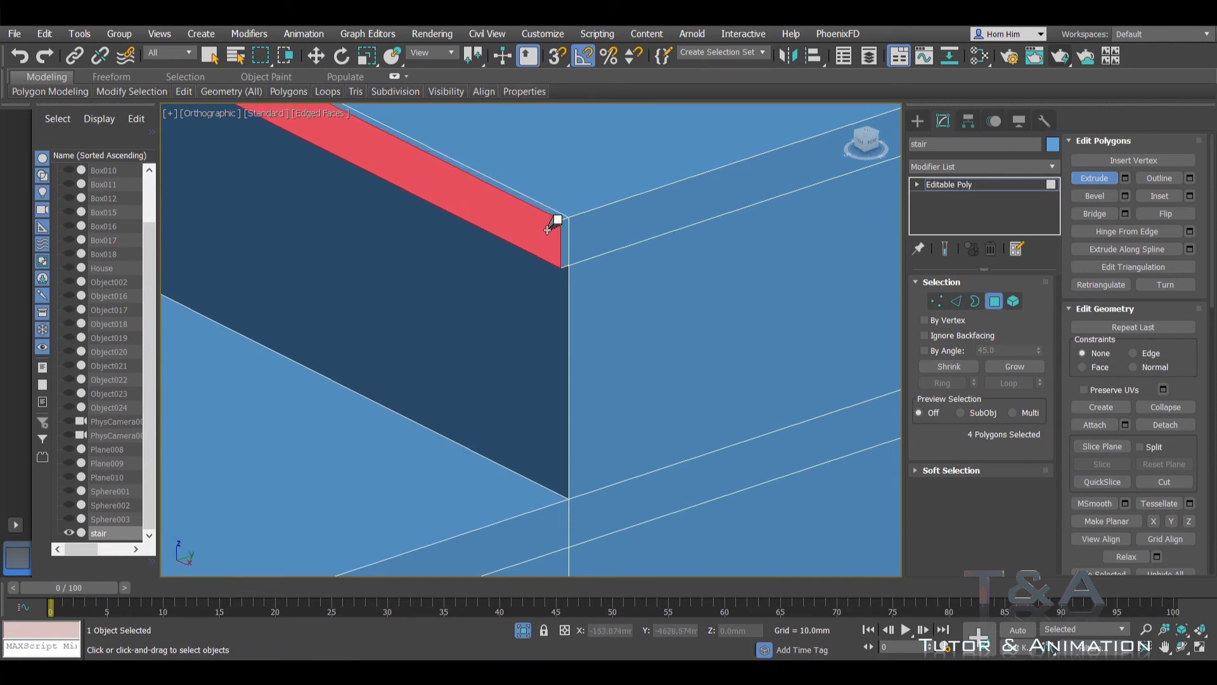
Step: Select the front edges of the step treads in Edge mode
left_click(956, 301)
left_click(516, 196)
scroll(516, 196, "down", 8)
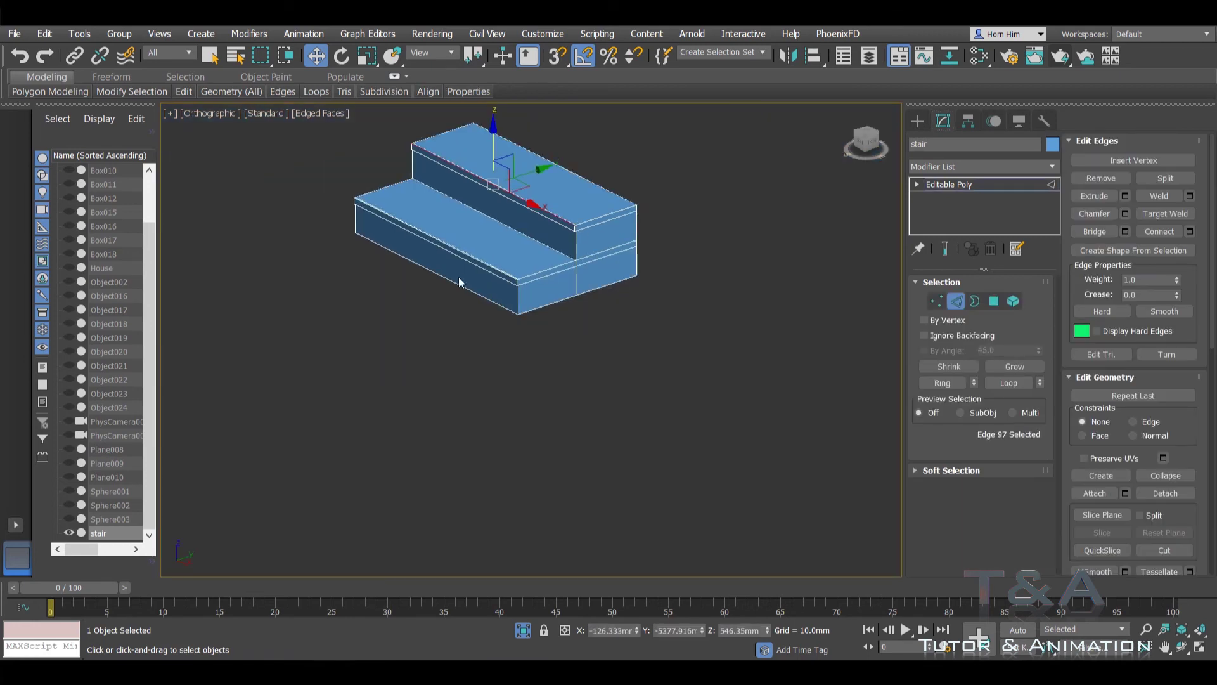
scroll(458, 277, "up", 5)
left_click(511, 268, "ctrl")
scroll(356, 200, "down", 7)
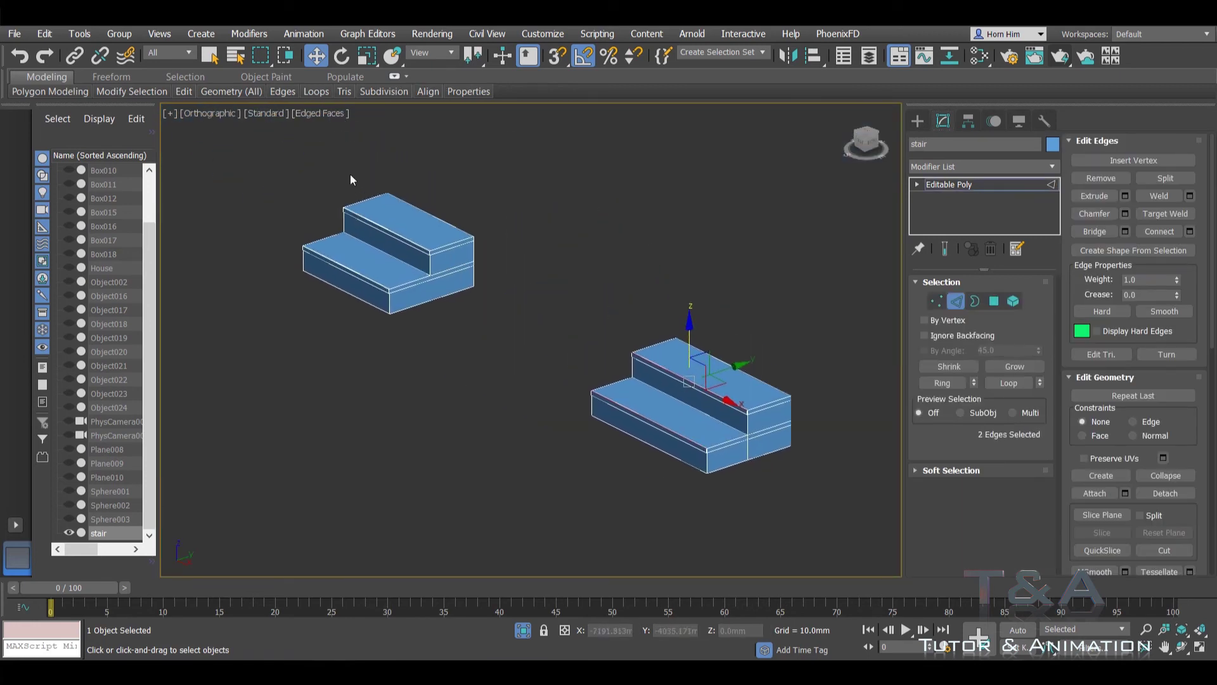
scroll(432, 353, "up", 5)
scroll(432, 354, "up", 3)
left_click(402, 325, "ctrl")
scroll(402, 325, "down", 5)
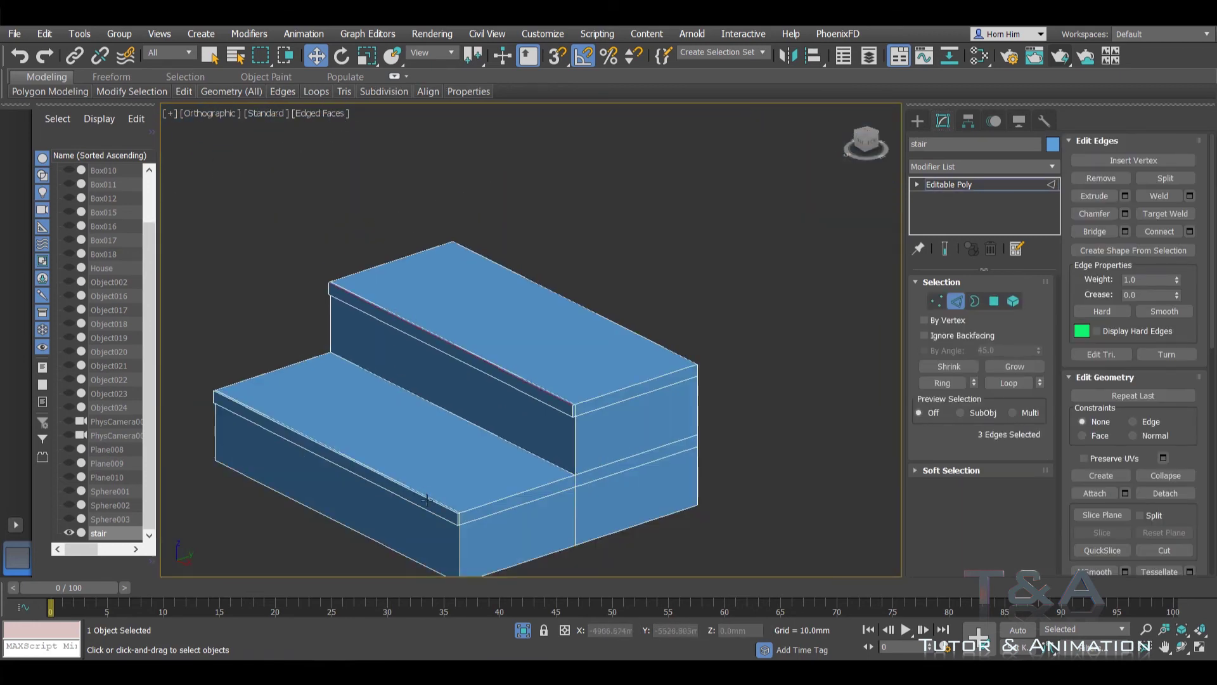
scroll(427, 499, "up", 4)
left_click(469, 439, "ctrl")
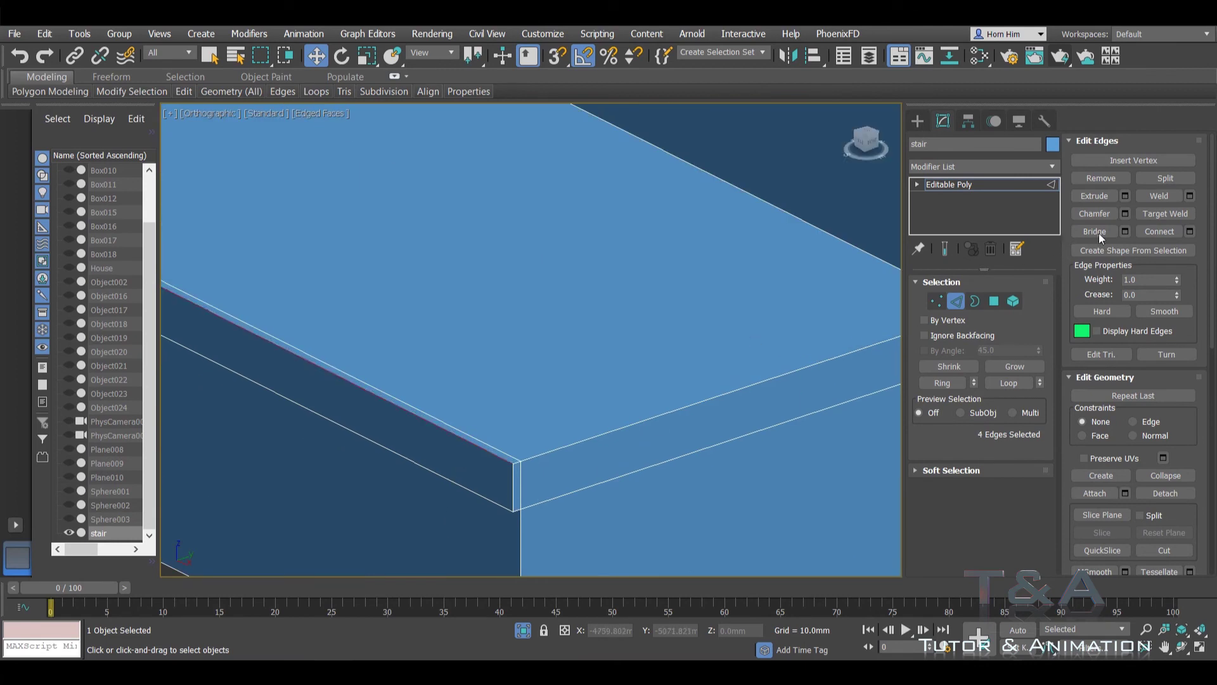
Step: Chamfer the selected tread edges with amount 7.95mm and 4 segments
key("ctrl+shift+c")
scroll(540, 458, "up", 3)
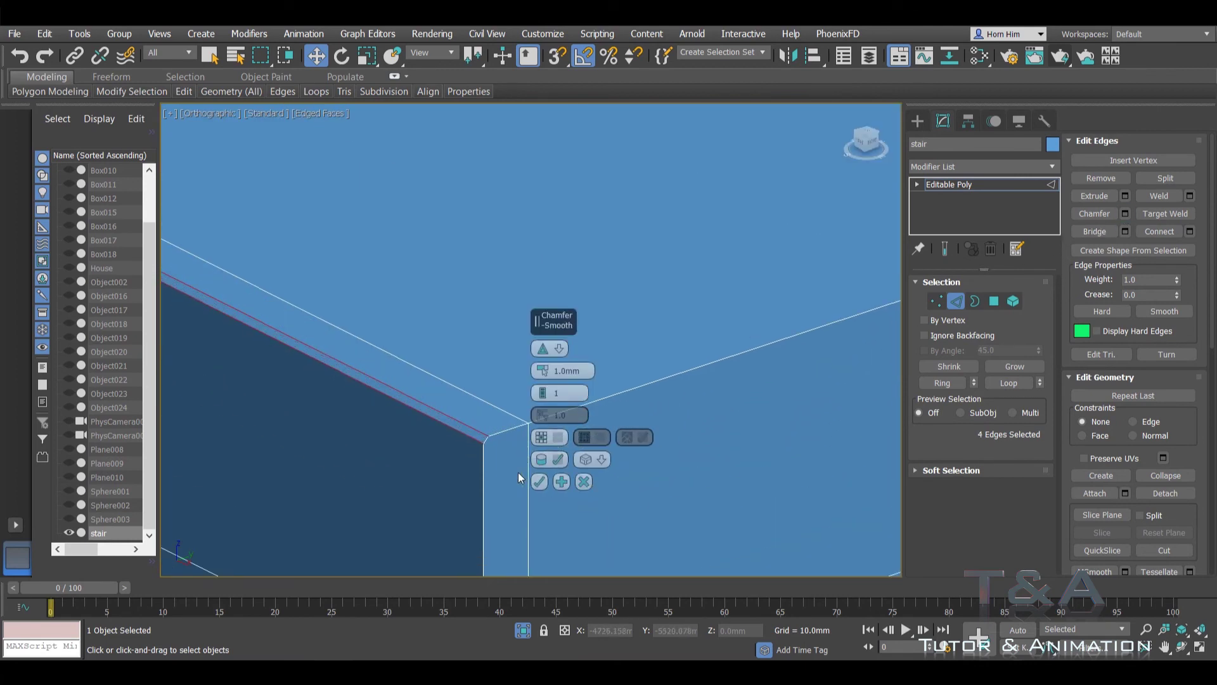
scroll(521, 476, "up", 2)
mouse_move(546, 374)
left_mouse_down()
mouse_move(557, 306)
mouse_move(557, 317)
left_mouse_up()
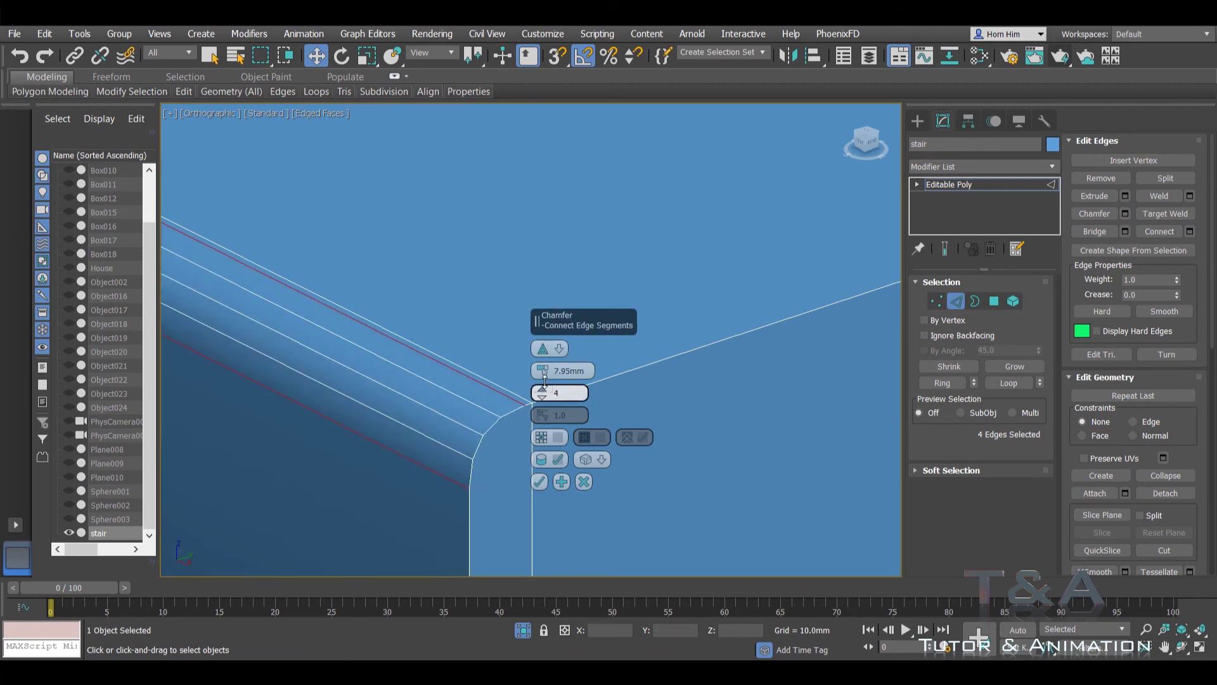
left_click_drag(542, 393, 547, 381)
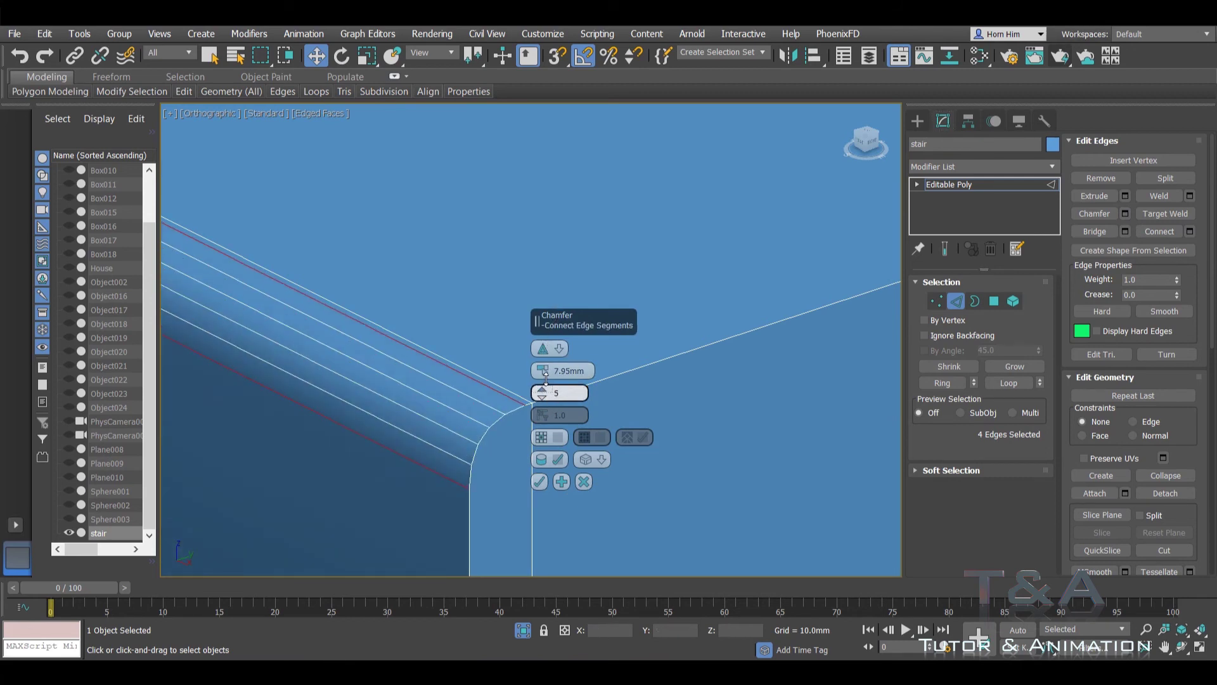
left_click(539, 481)
Step: Exit Edge level, hide edged faces, and frame both stairs in the view
scroll(717, 348, "down", 2)
key("2")
scroll(641, 384, "down", 2)
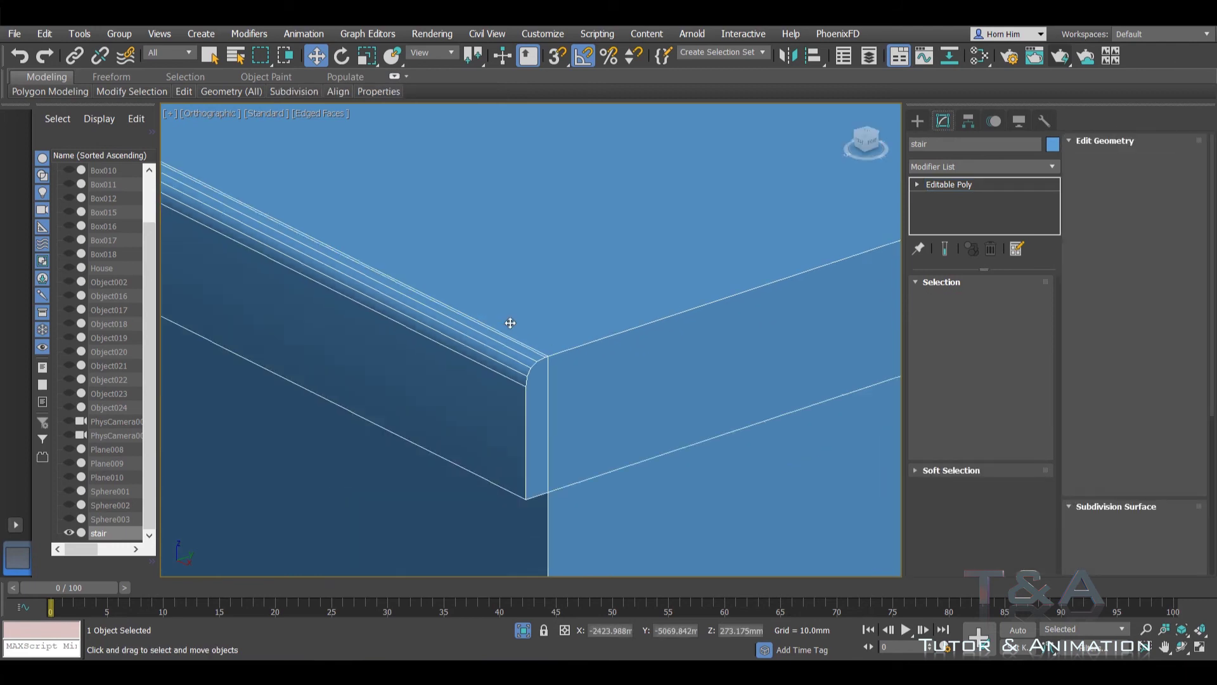
scroll(508, 321, "down", 3)
scroll(536, 318, "down", 3)
key("F4")
scroll(533, 358, "down", 3)
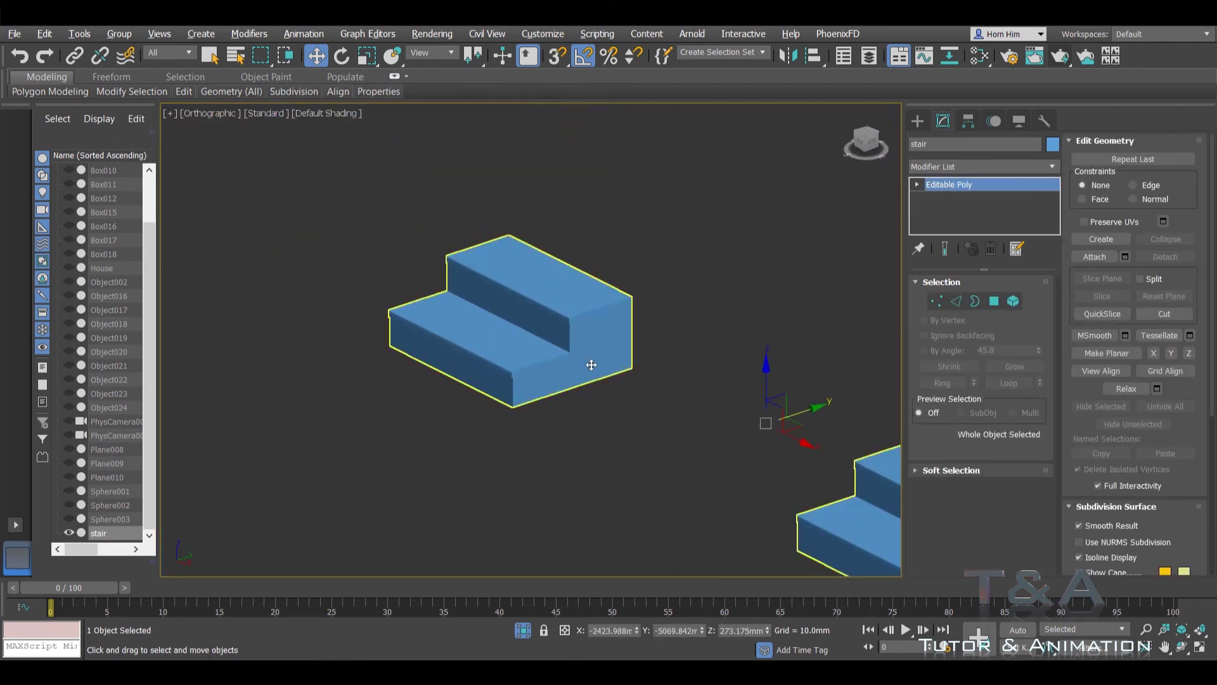
middle_click_drag(604, 361, 578, 364)
scroll(671, 379, "down", 1)
middle_click_drag(671, 379, 587, 345)
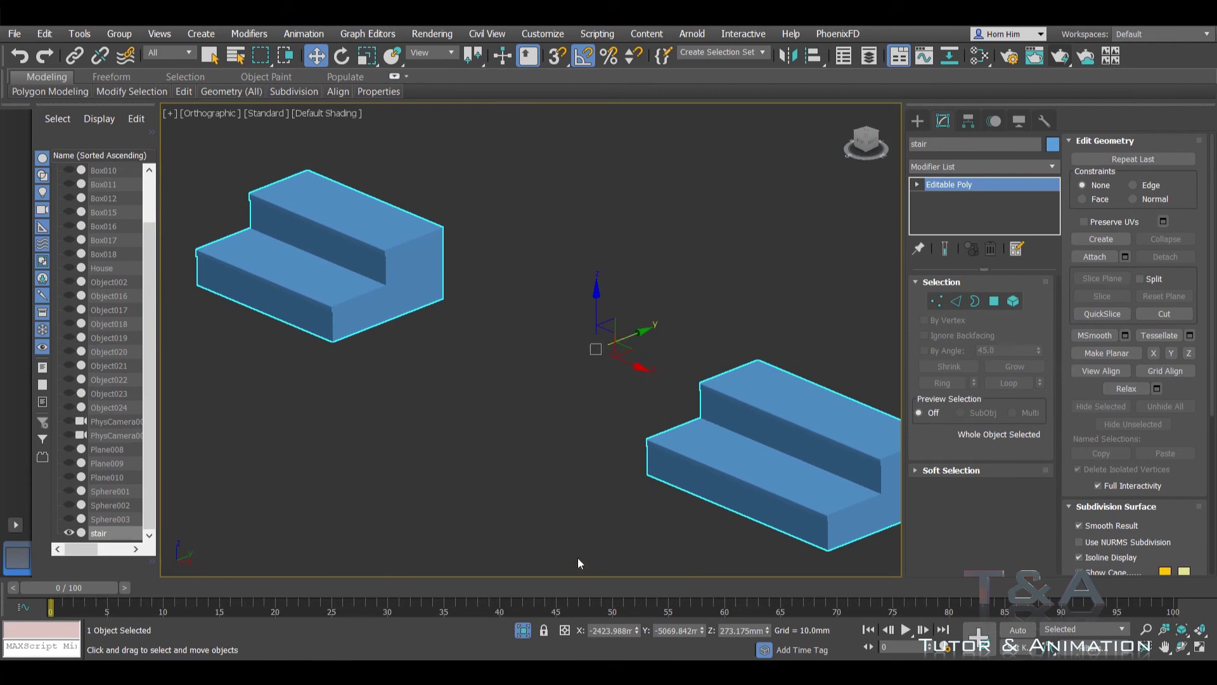
middle_click_drag(743, 478, 685, 449)
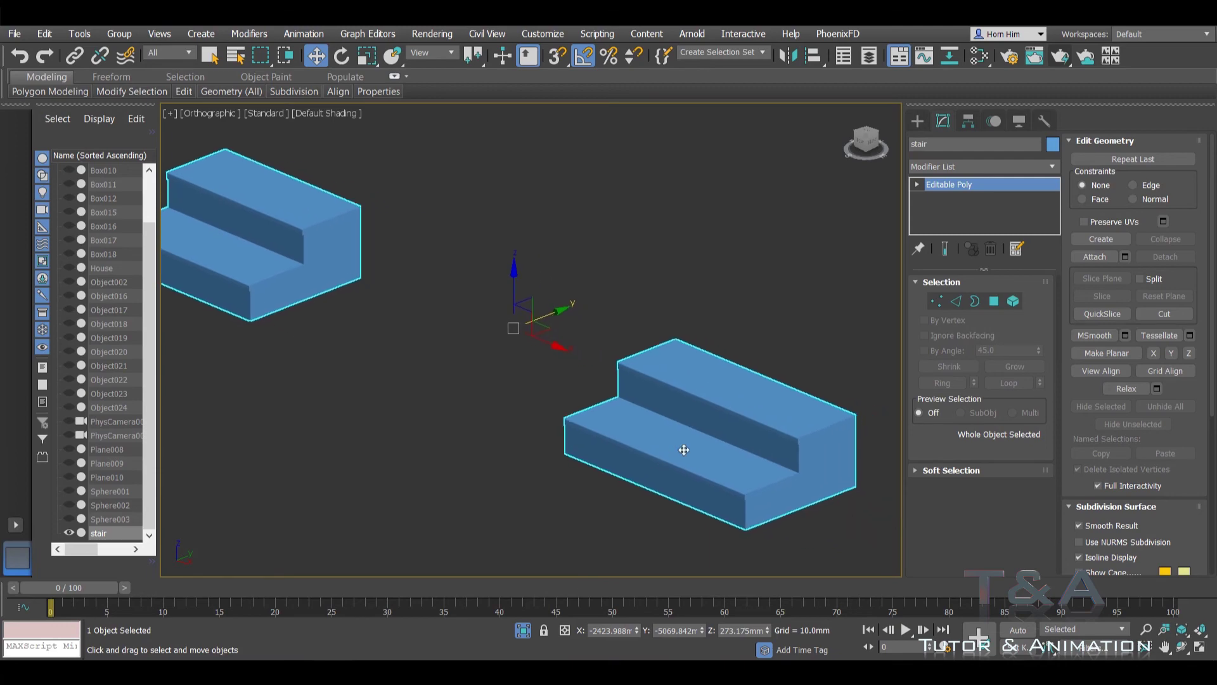
Step: Turn edged faces back on and orbit to inspect the chamfered steps
key("F4")
scroll(793, 432, "up", 3)
scroll(755, 426, "up", 2)
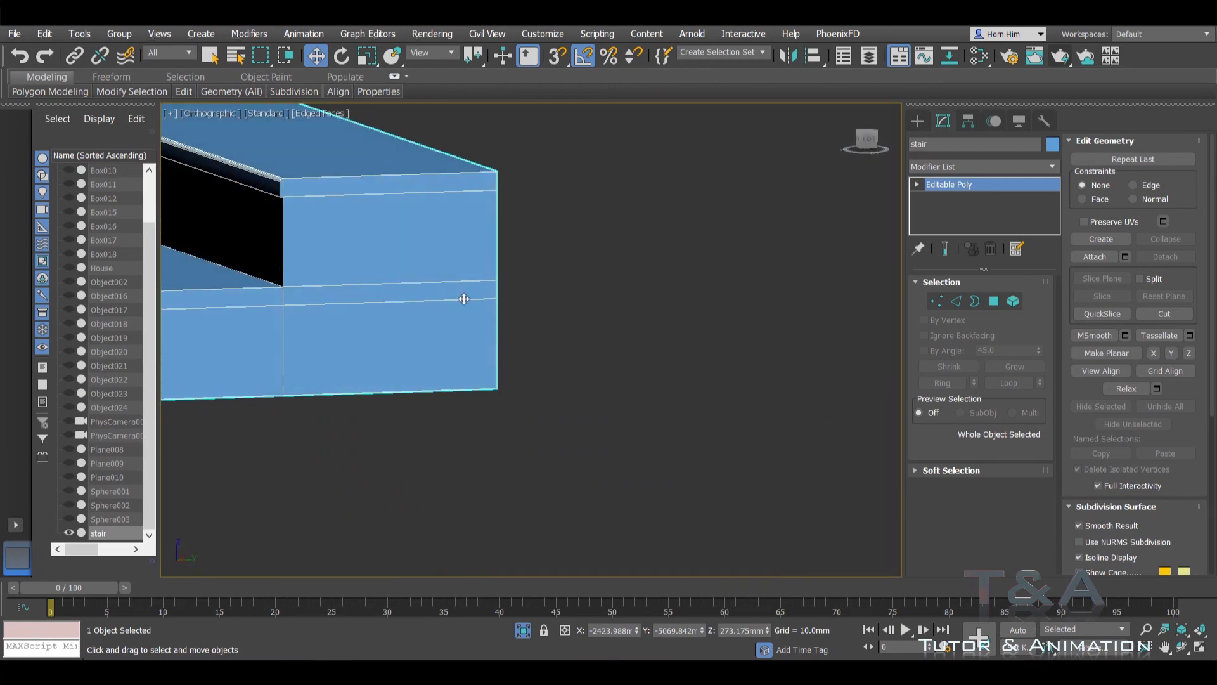
scroll(639, 338, "down", 2)
scroll(638, 338, "up", 3)
scroll(654, 322, "down", 1)
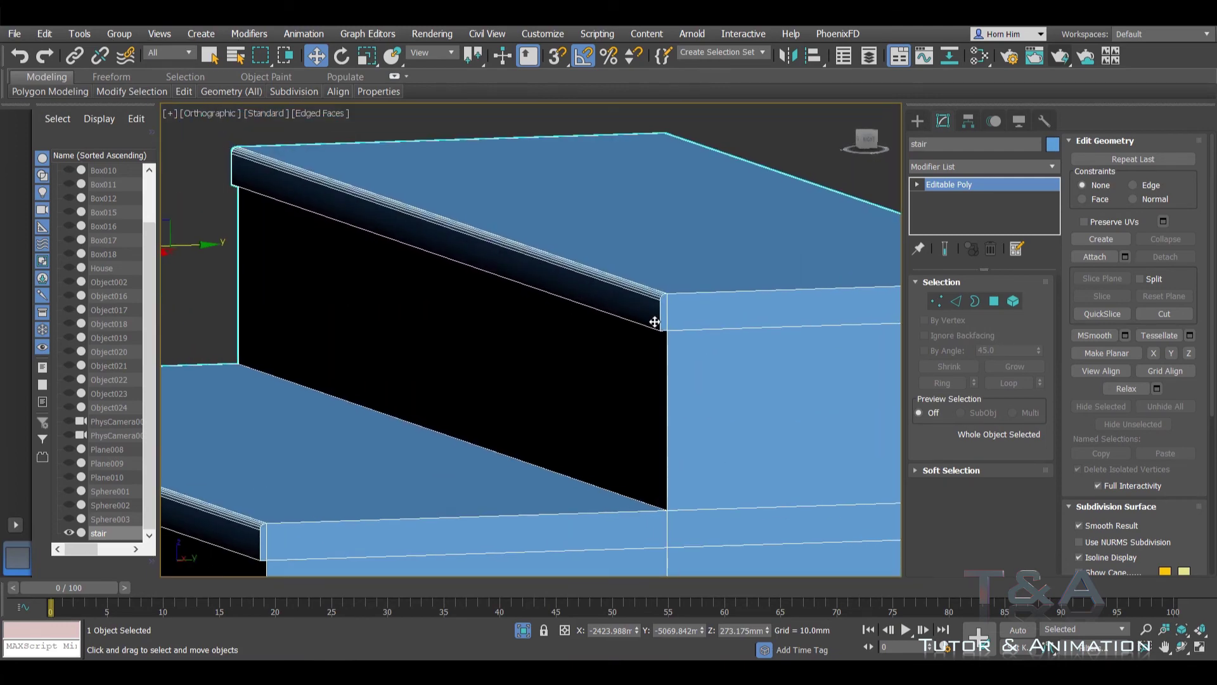
scroll(654, 322, "down", 4)
middle_click_drag(653, 324, 904, 342, "alt")
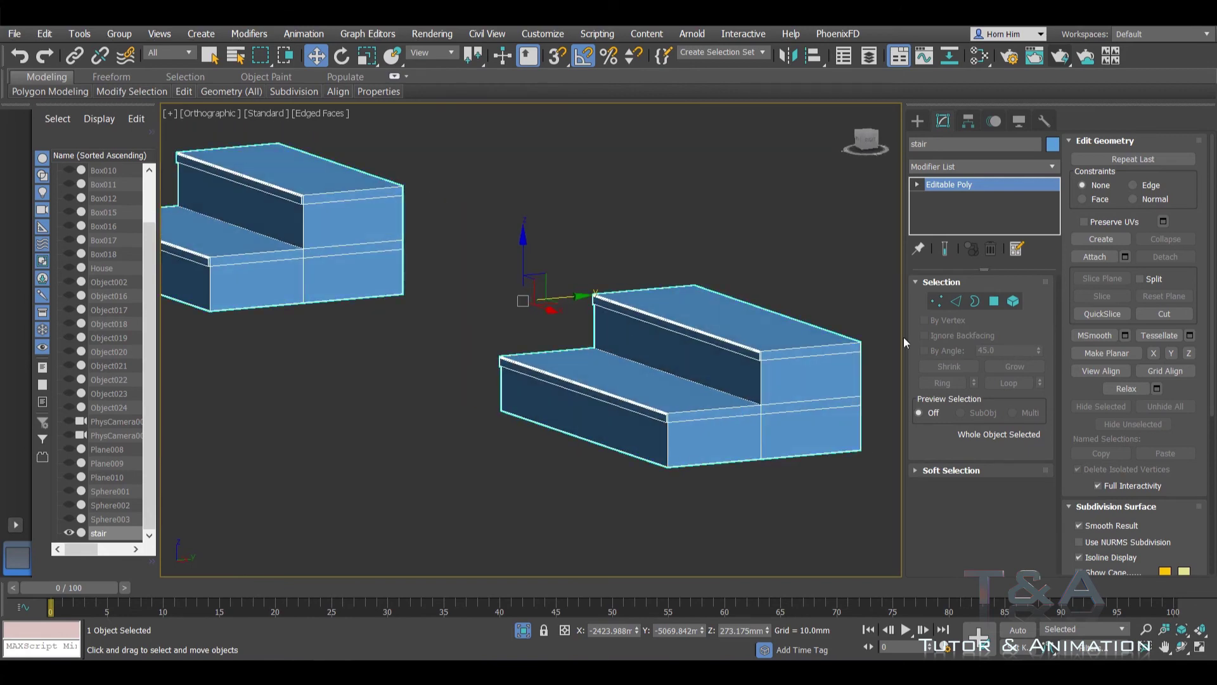
Step: Select every polygon of the stair at Polygon level and frame it
left_click(993, 301)
scroll(686, 349, "down", 10)
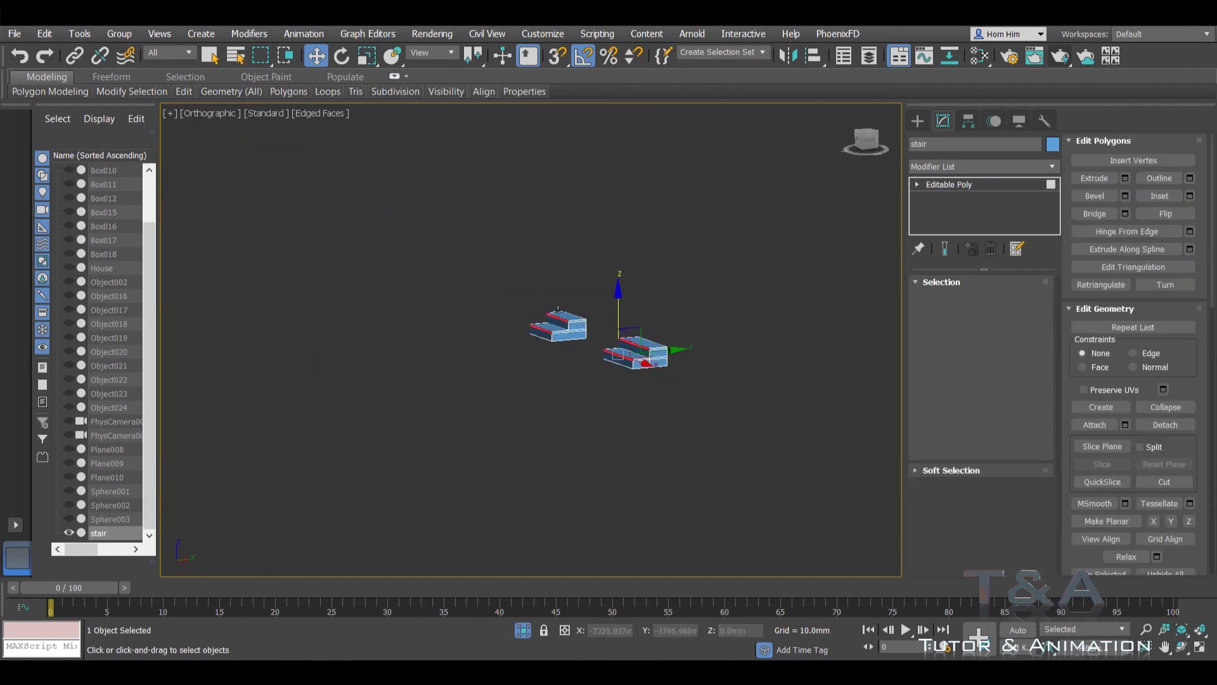
key("ctrl+a")
scroll(1151, 447, "down", 2)
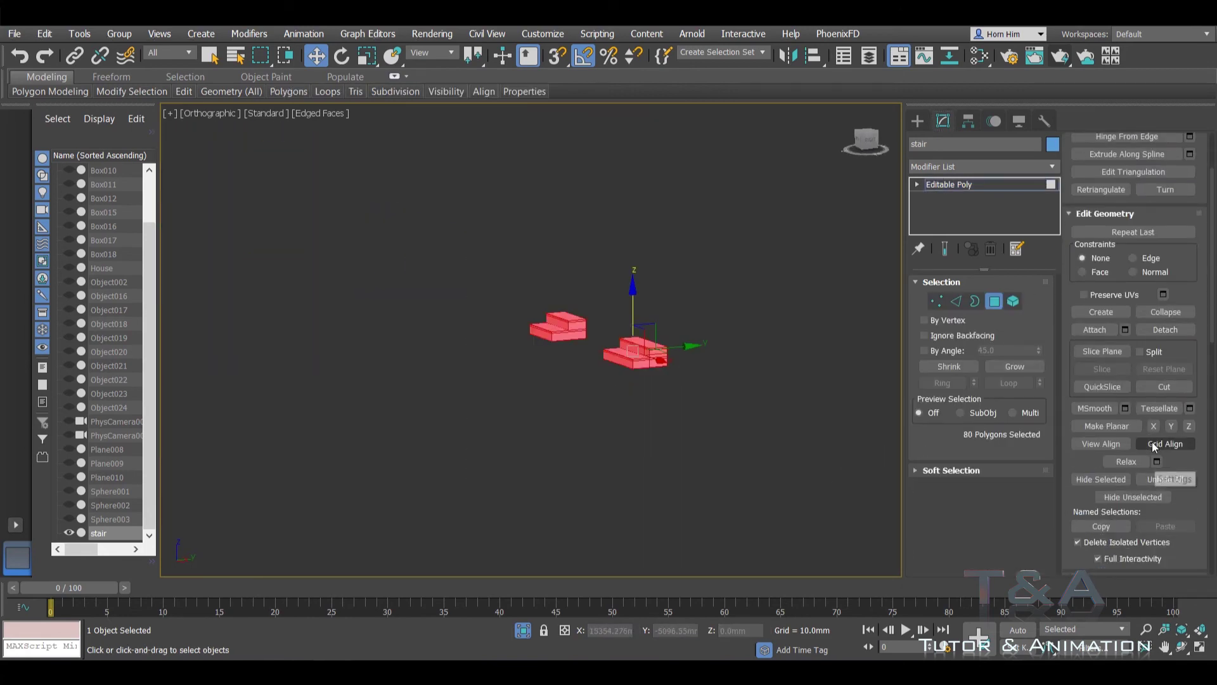
scroll(1151, 443, "down", 3)
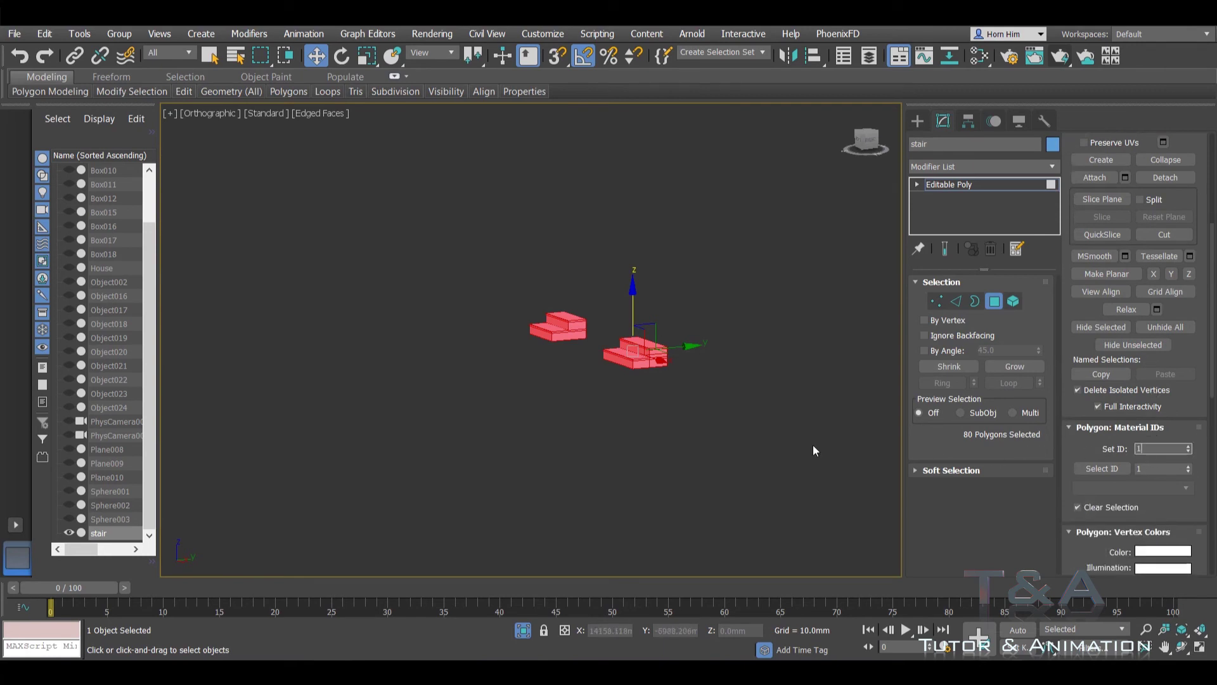
key("z")
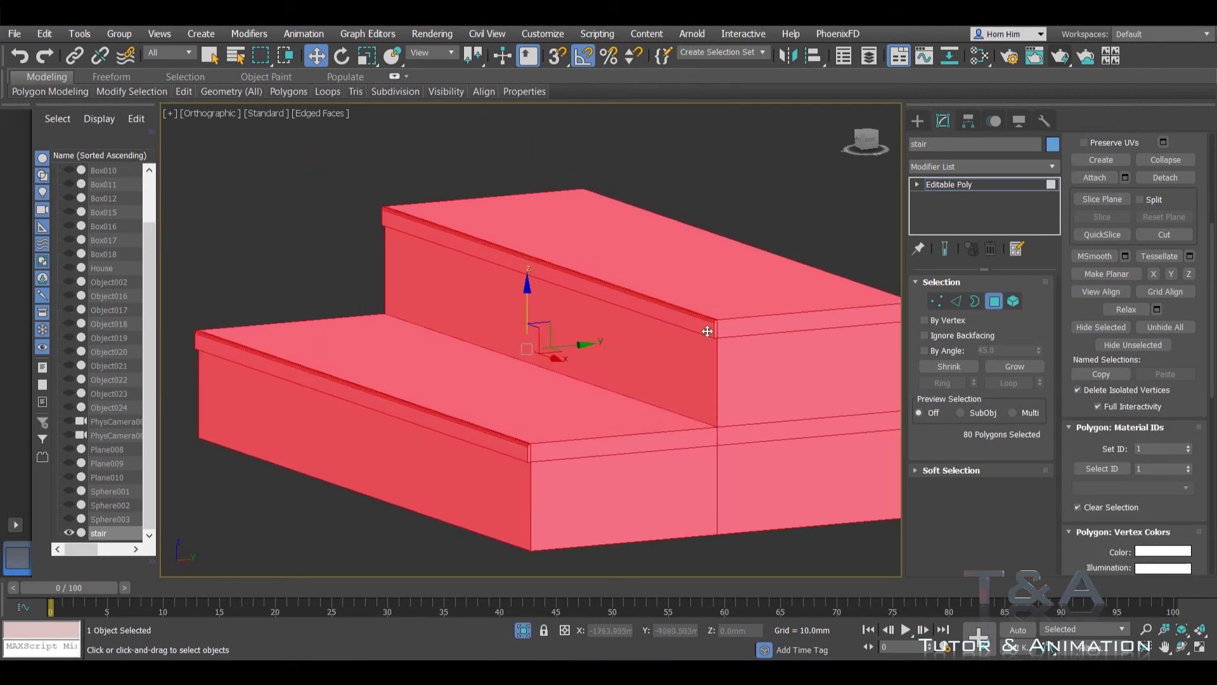
scroll(708, 331, "up", 5)
Step: Select the upper tread's front face, nosing chamfer strips and top faces
left_click(732, 353)
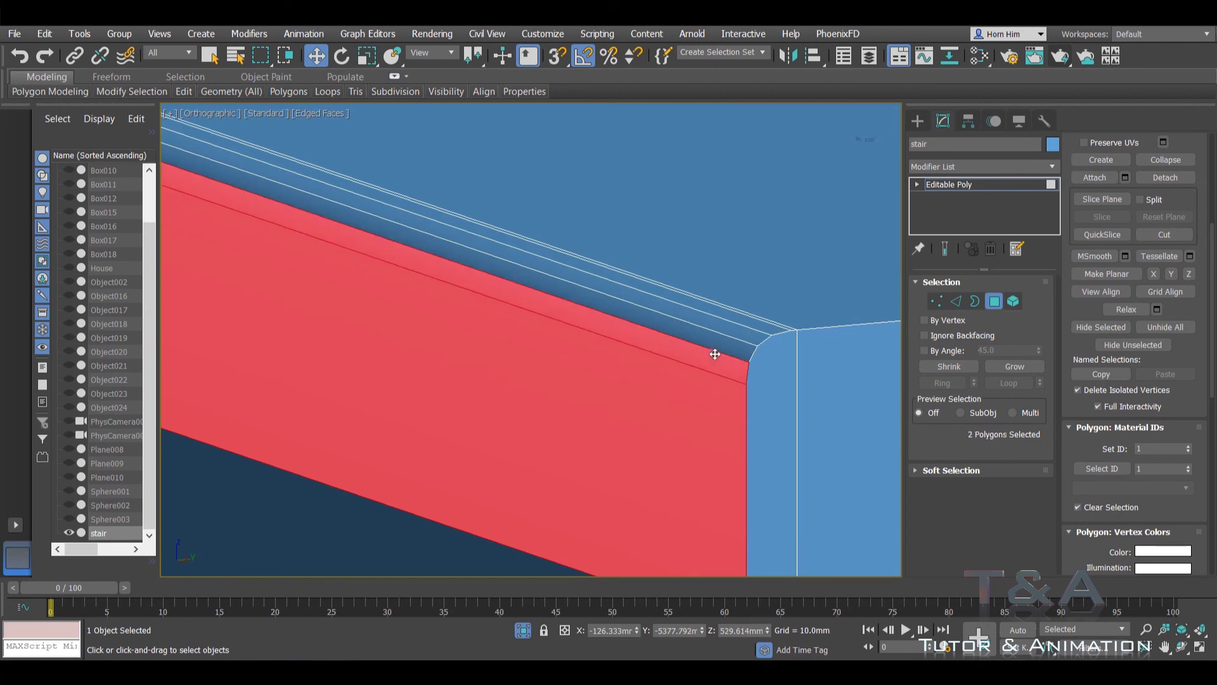
left_click(718, 347, "ctrl")
left_click(741, 319, "ctrl")
middle_click_drag(742, 319, 757, 326, "alt")
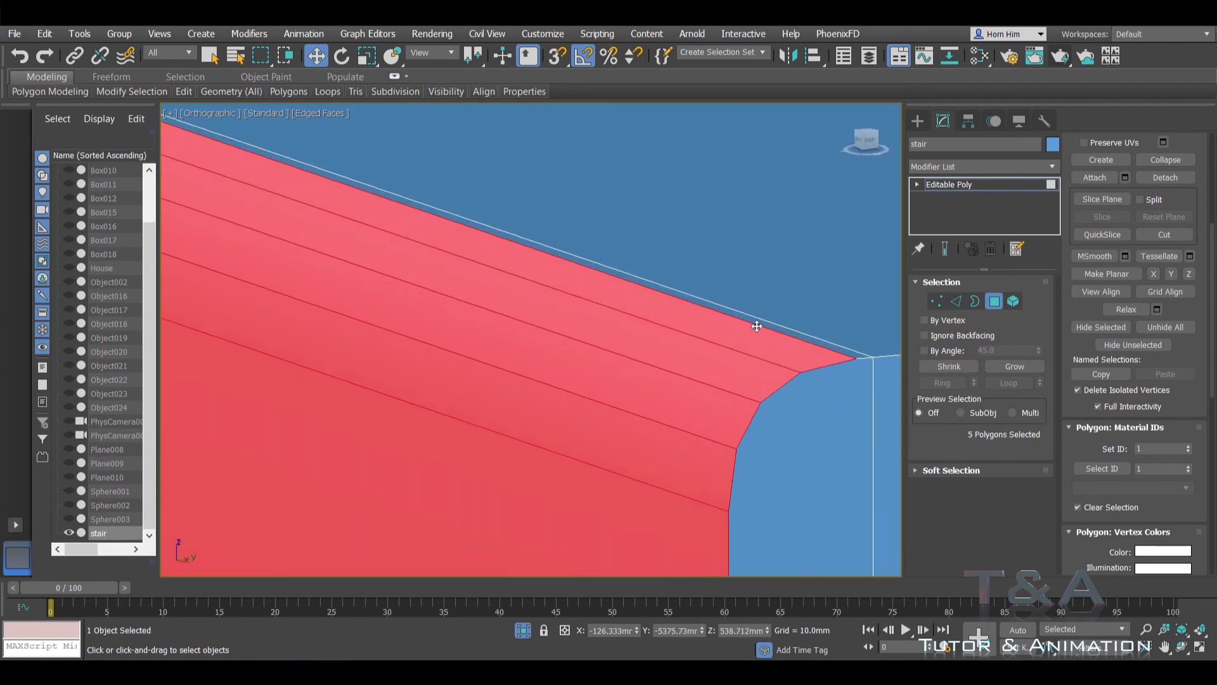
left_click(757, 326, "ctrl")
left_click(774, 294, "ctrl")
scroll(774, 294, "down", 10)
middle_click_drag(632, 293, 732, 394)
scroll(732, 393, "up", 2)
scroll(761, 396, "up", 3)
scroll(784, 401, "down", 2)
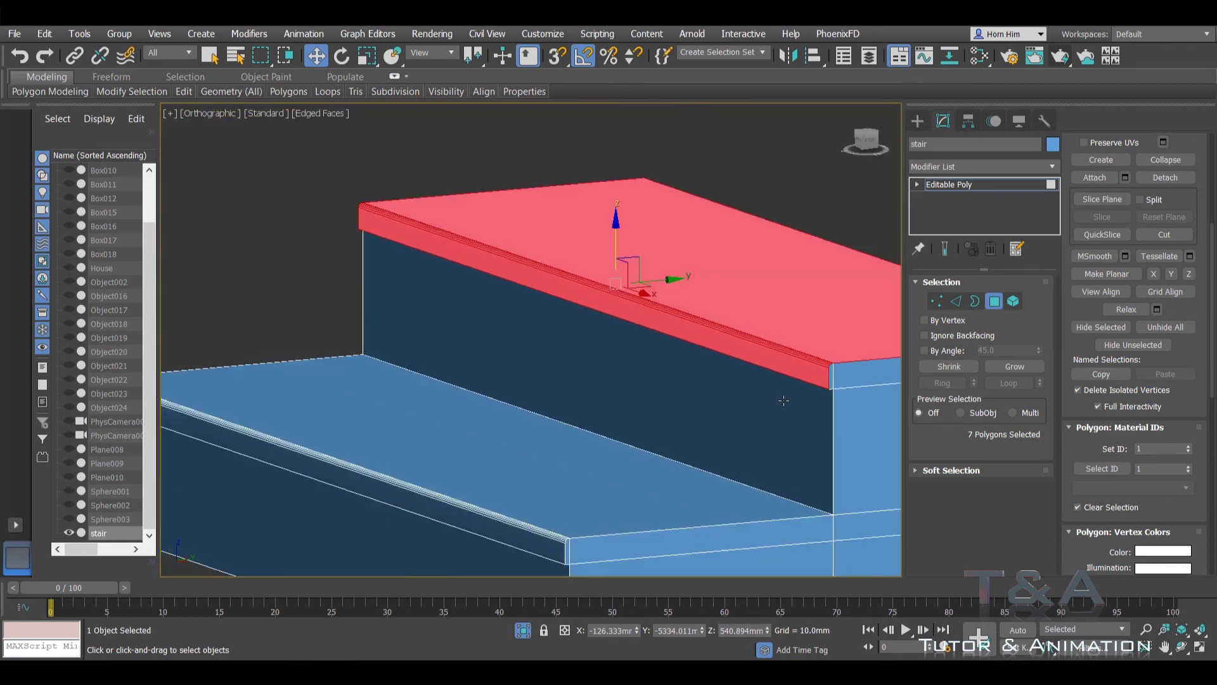
scroll(783, 400, "down", 3)
scroll(665, 488, "up", 3)
scroll(666, 488, "up", 2)
Step: Add the lower tread's front face and rounded nosing strips to the selection
middle_click_drag(665, 570, 599, 478)
left_click(599, 478, "ctrl")
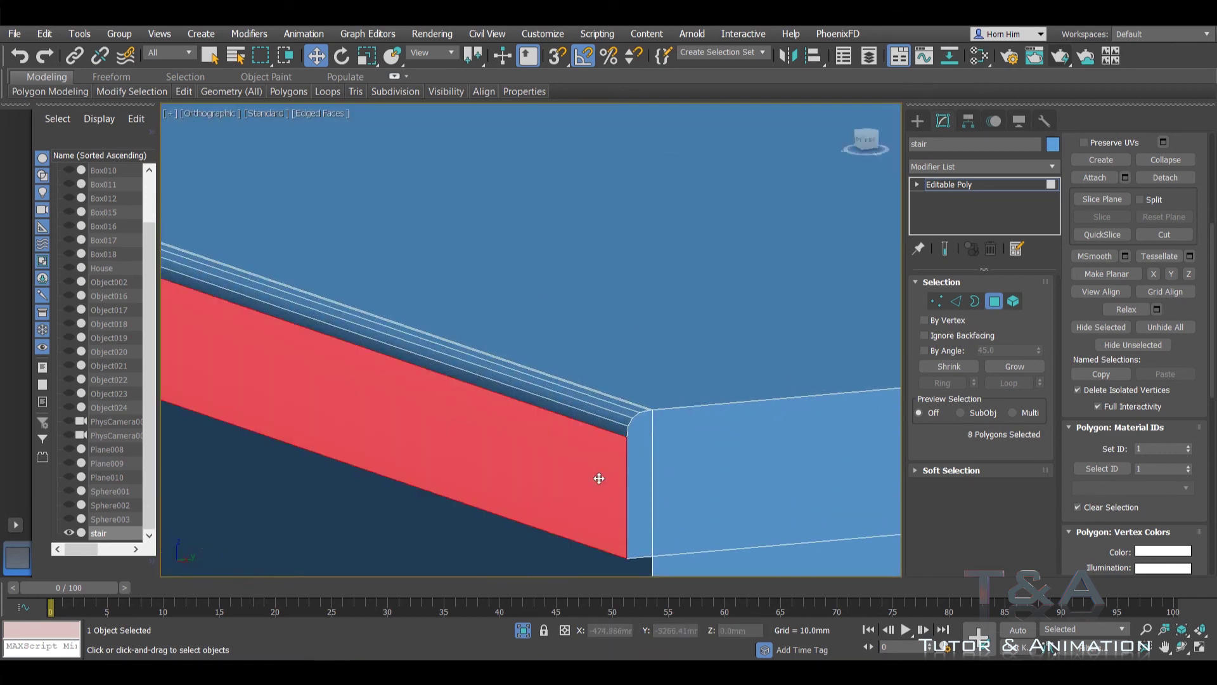
left_click(602, 420, "ctrl")
left_click(607, 414, "ctrl")
middle_click_drag(618, 404, 649, 393, "alt")
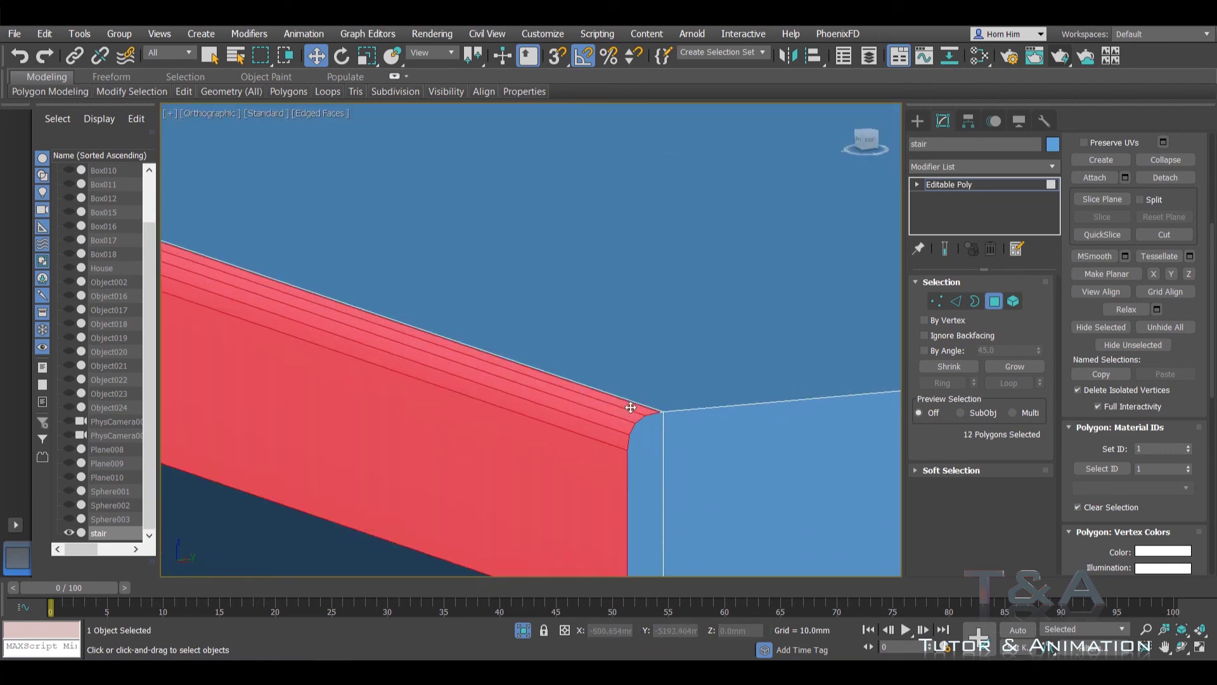
left_click(650, 394, "ctrl")
middle_click_drag(712, 340, 710, 355, "alt")
scroll(710, 355, "down", 4)
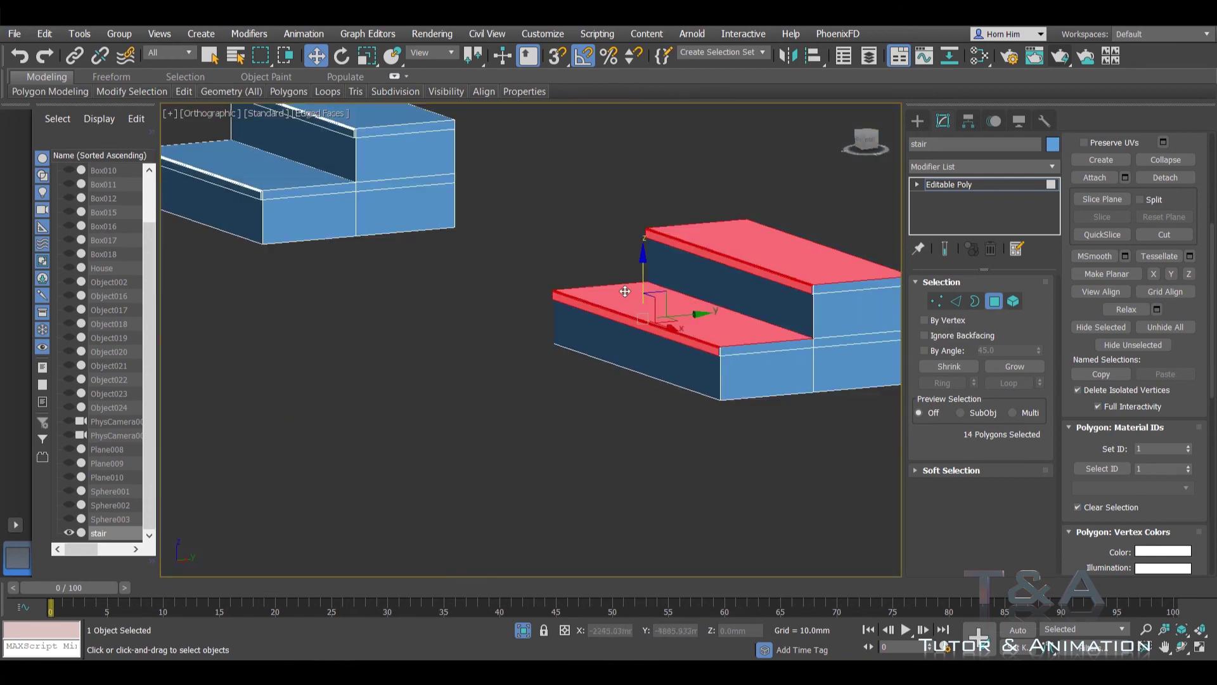
middle_click_drag(634, 291, 419, 324)
scroll(419, 324, "up", 5)
scroll(380, 380, "up", 2)
Step: Add the other stair's upper tread front, nosing strips and top face
left_click(348, 462, "ctrl")
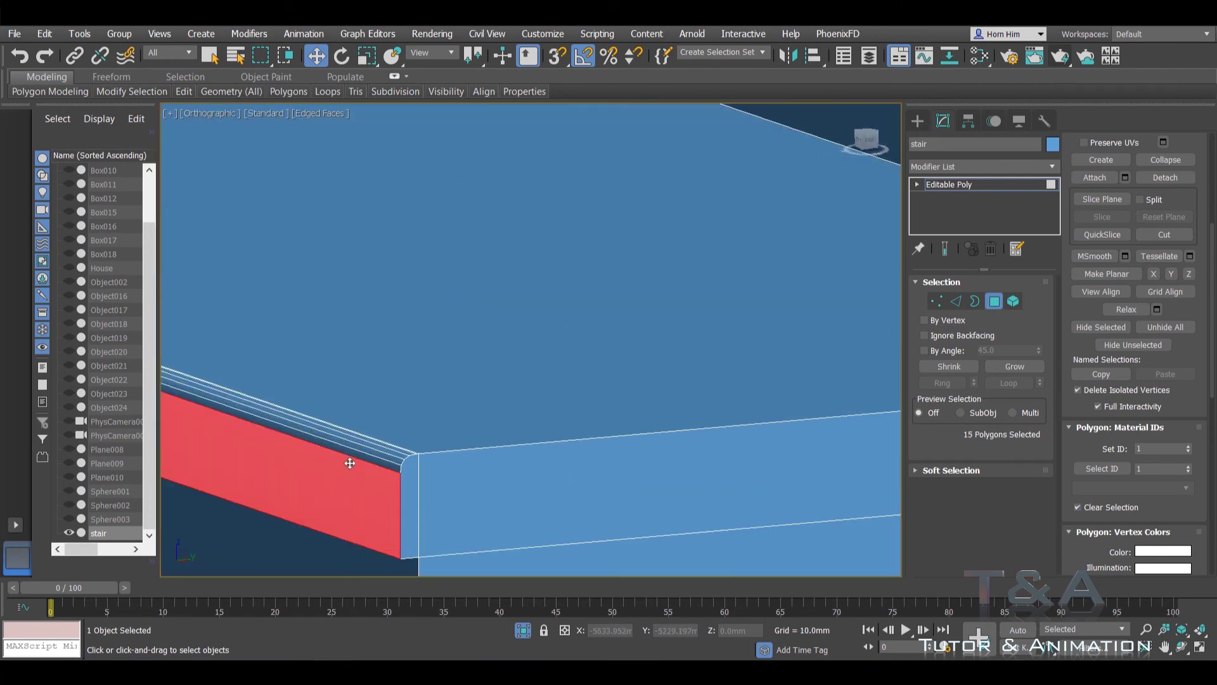
left_click(357, 448, "ctrl")
left_click(367, 438, "ctrl")
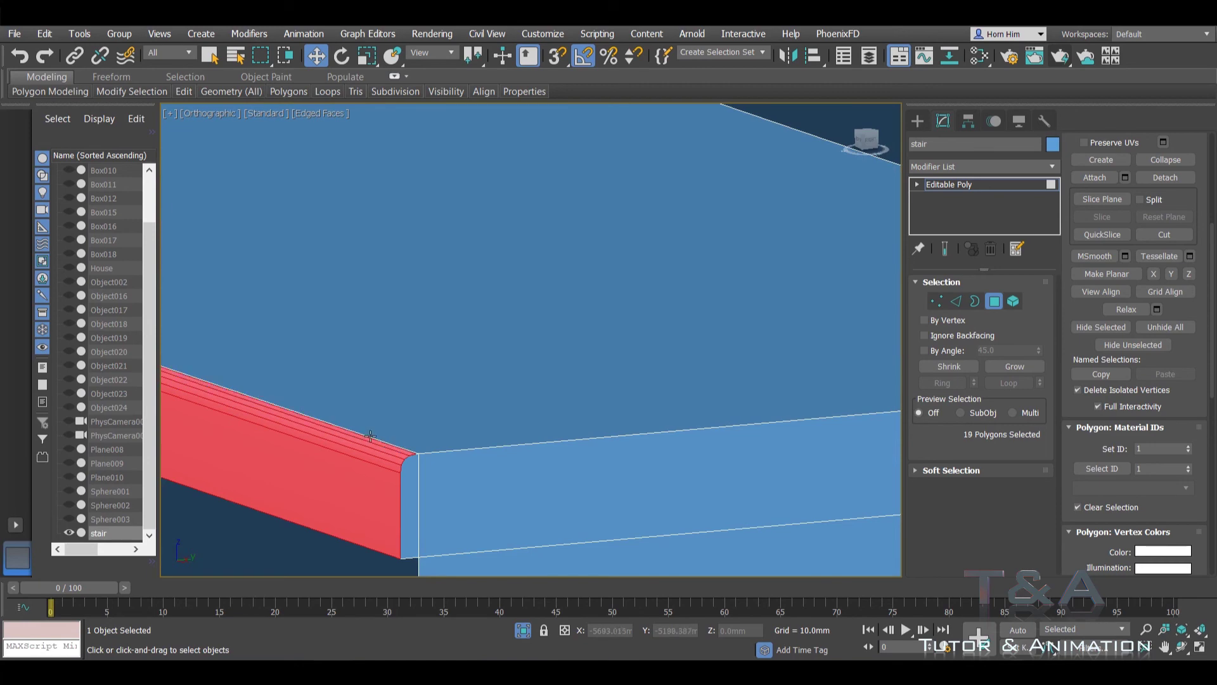
middle_click_drag(368, 437, 440, 422, "alt")
left_click(450, 400, "ctrl")
left_click(505, 362, "ctrl")
mouse_move(506, 361)
middle_mouse_down("alt")
mouse_move(660, 230)
mouse_move(533, 435)
middle_mouse_up("alt")
scroll(533, 436, "down", 5)
scroll(558, 438, "up", 5)
Step: Add the remaining tread front, nosing strips and top face, then exit Polygon level
left_click(438, 555, "ctrl")
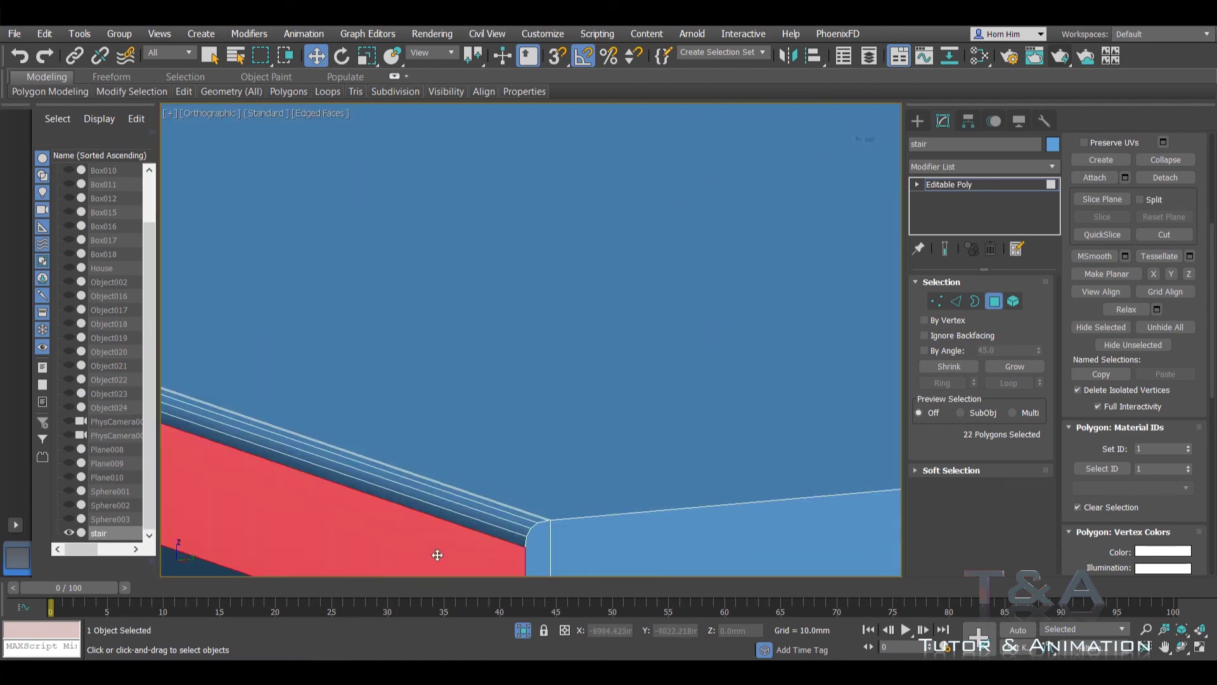
left_click(476, 551, "ctrl")
left_click(510, 485, "ctrl")
left_click(525, 456, "ctrl")
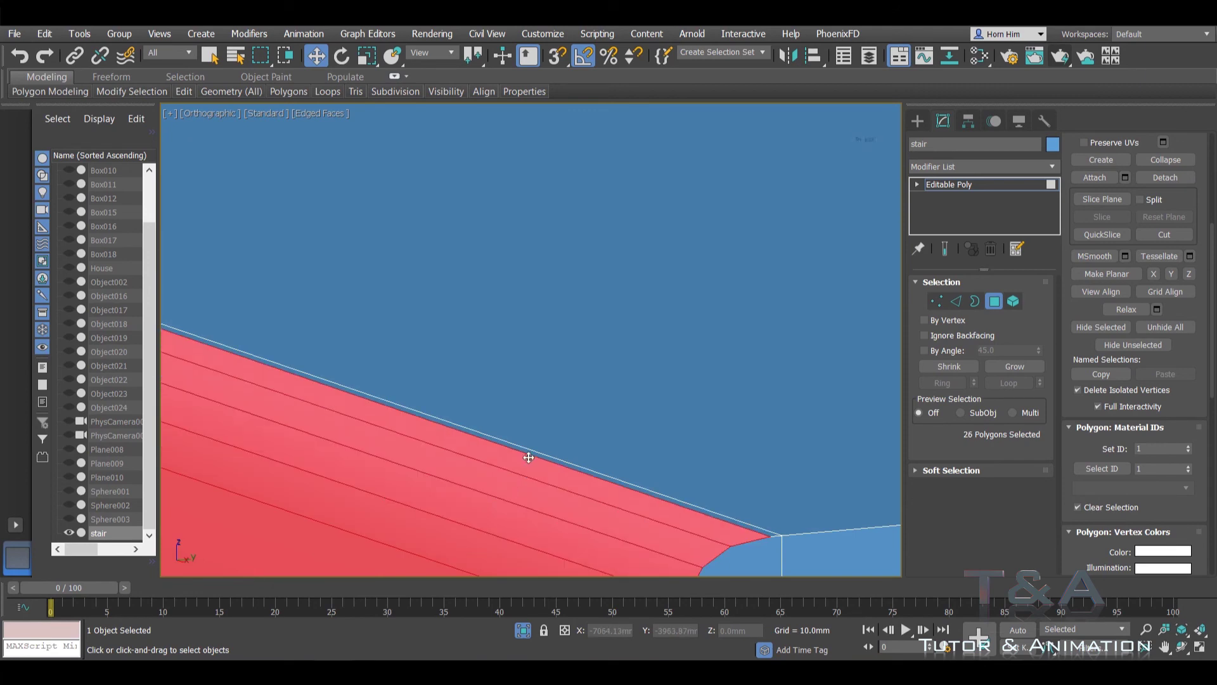
left_click(535, 444, "ctrl")
scroll(539, 392, "down", 1)
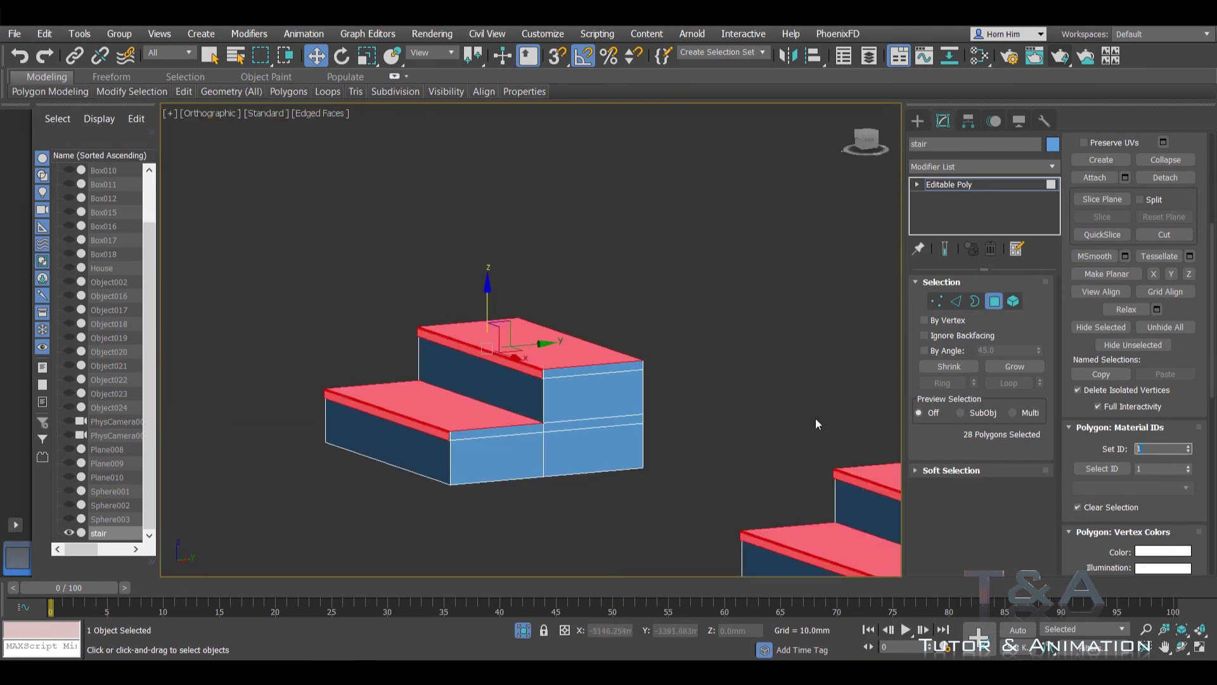
middle_click_drag(635, 395, 525, 316)
left_click(994, 301)
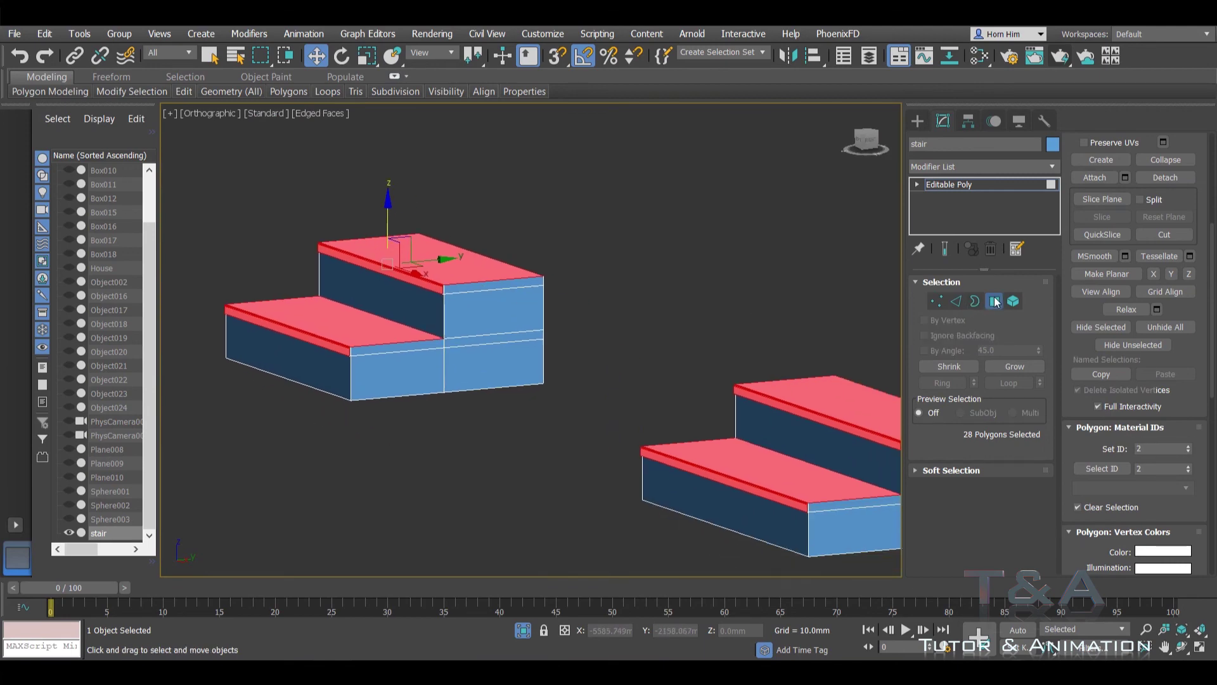
middle_click_drag(748, 353, 720, 340)
Step: In the Slate Material Editor, delete the two Arch & Design sub-material nodes
left_click(978, 58)
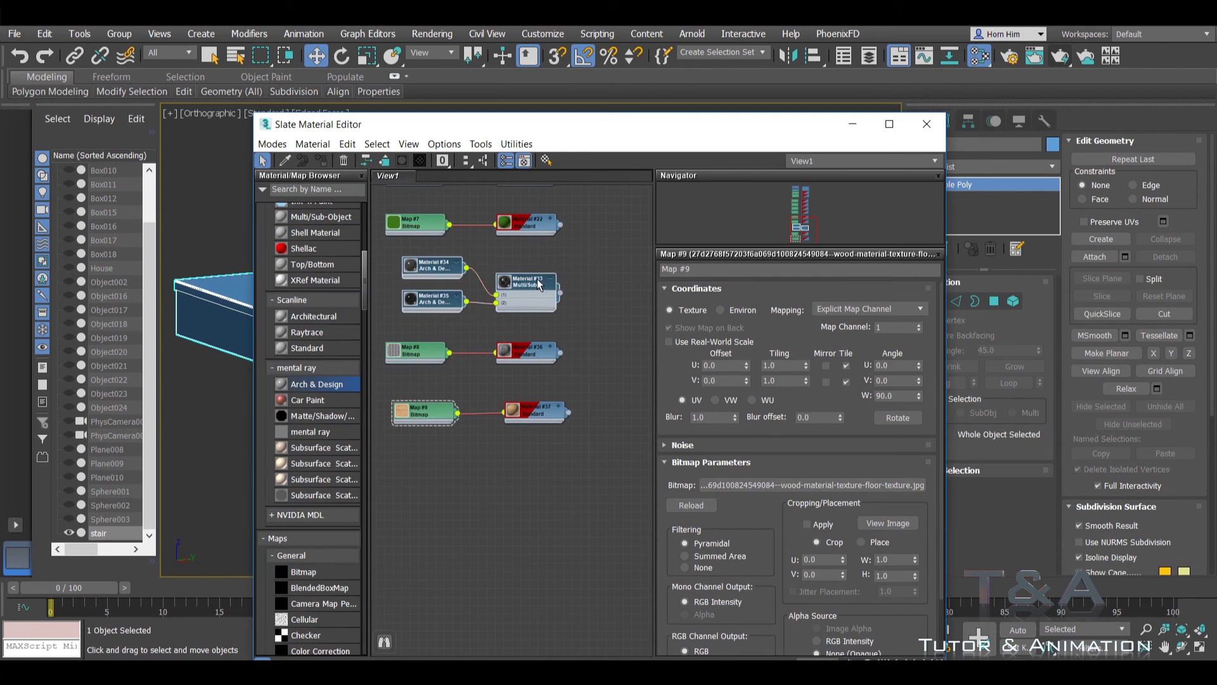
left_click_drag(535, 291, 543, 470, "shift")
left_click(520, 502)
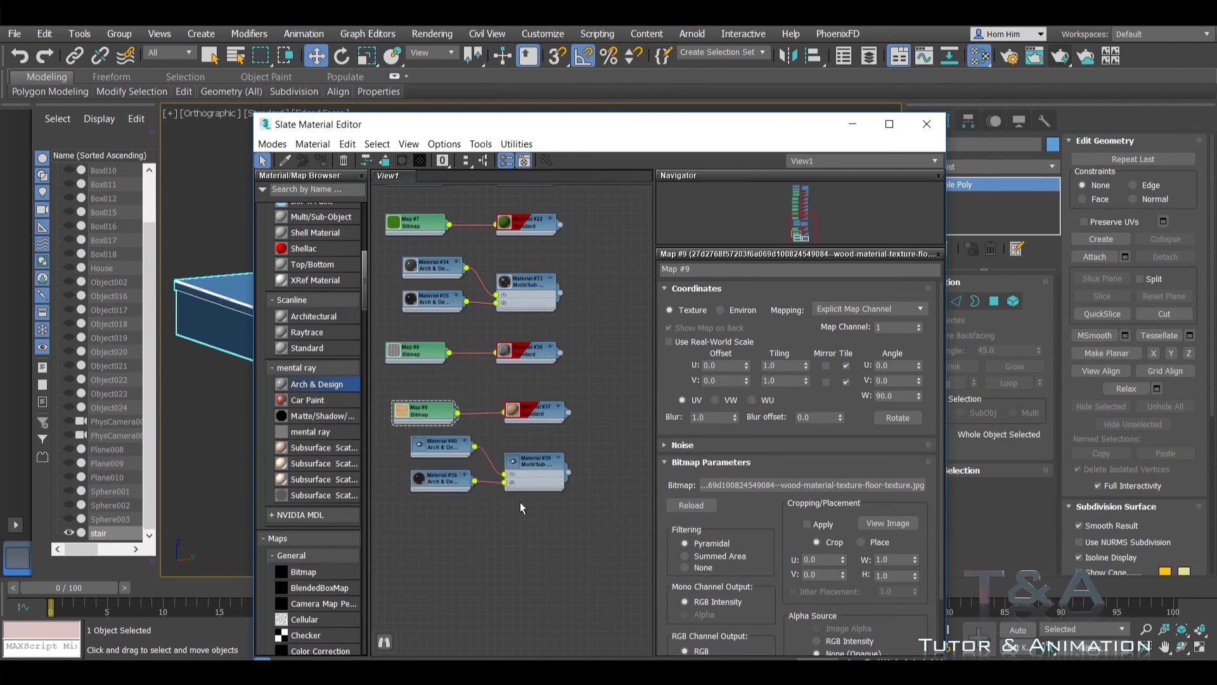
scroll(519, 501, "up", 3)
middle_click_drag(499, 454, 496, 354)
left_click_drag(474, 312, 468, 470)
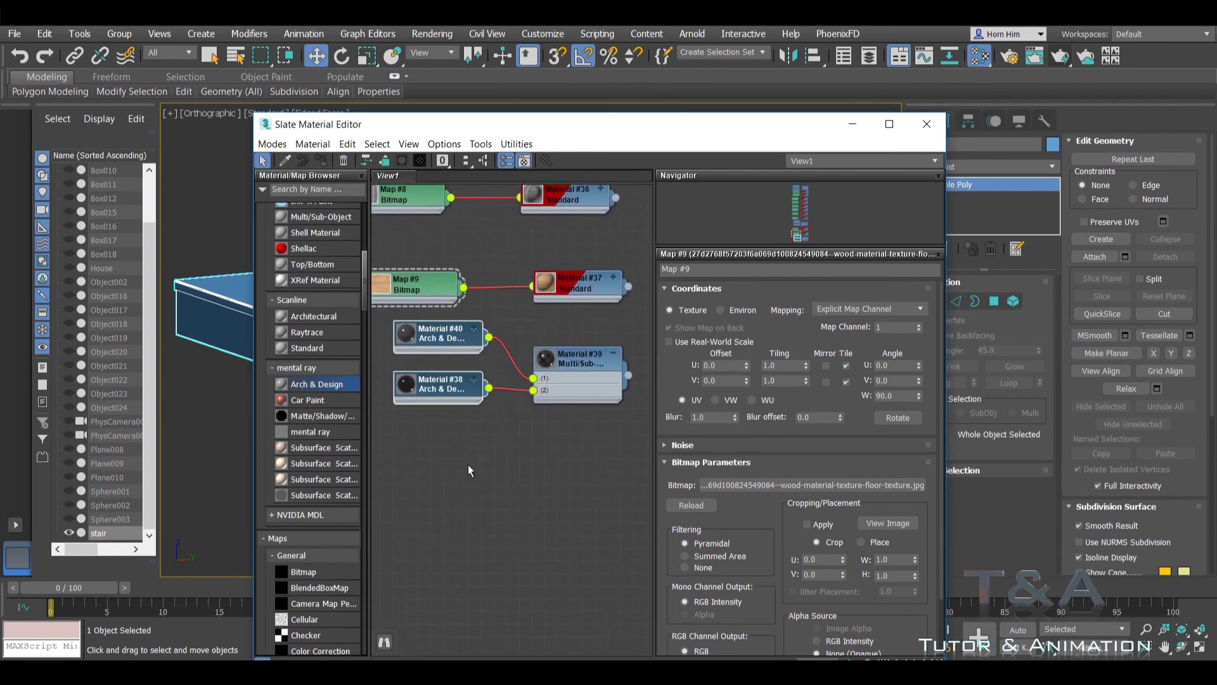
key("Delete")
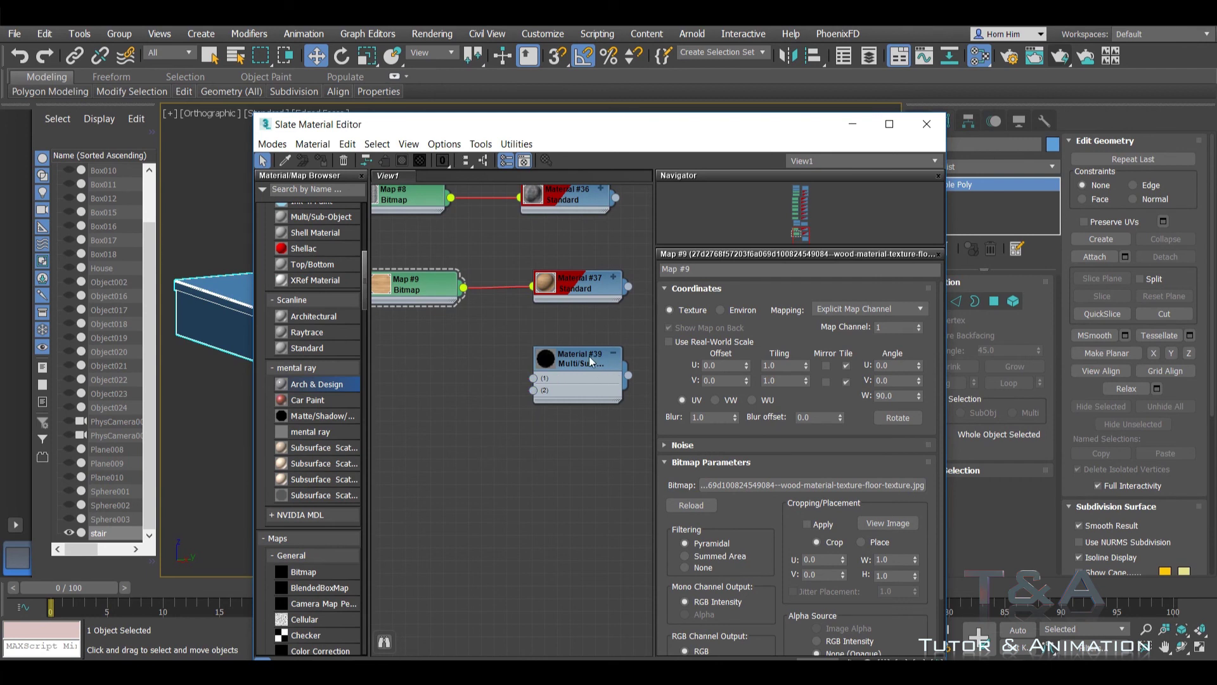
Step: Wire new Standard materials #41 and #42 into Material #39's sub-material slots 1 and 2
double_click(589, 356)
left_click(322, 160)
left_click_drag(434, 129, 431, 161)
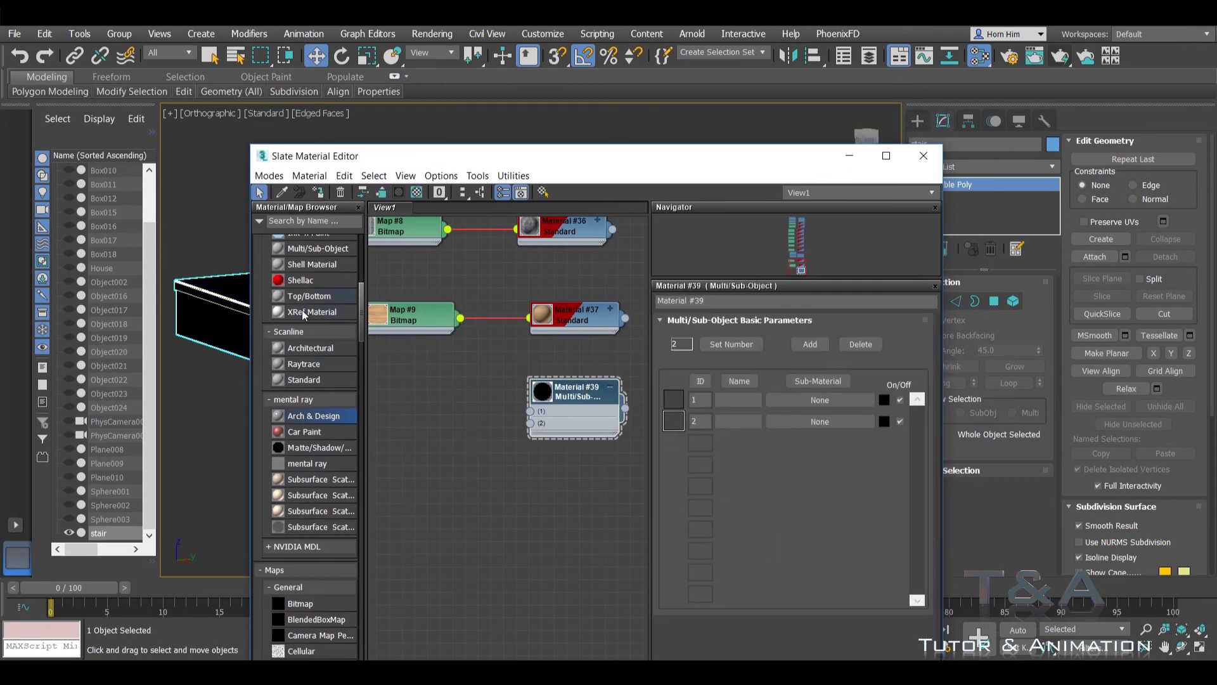
left_click_drag(303, 379, 436, 385)
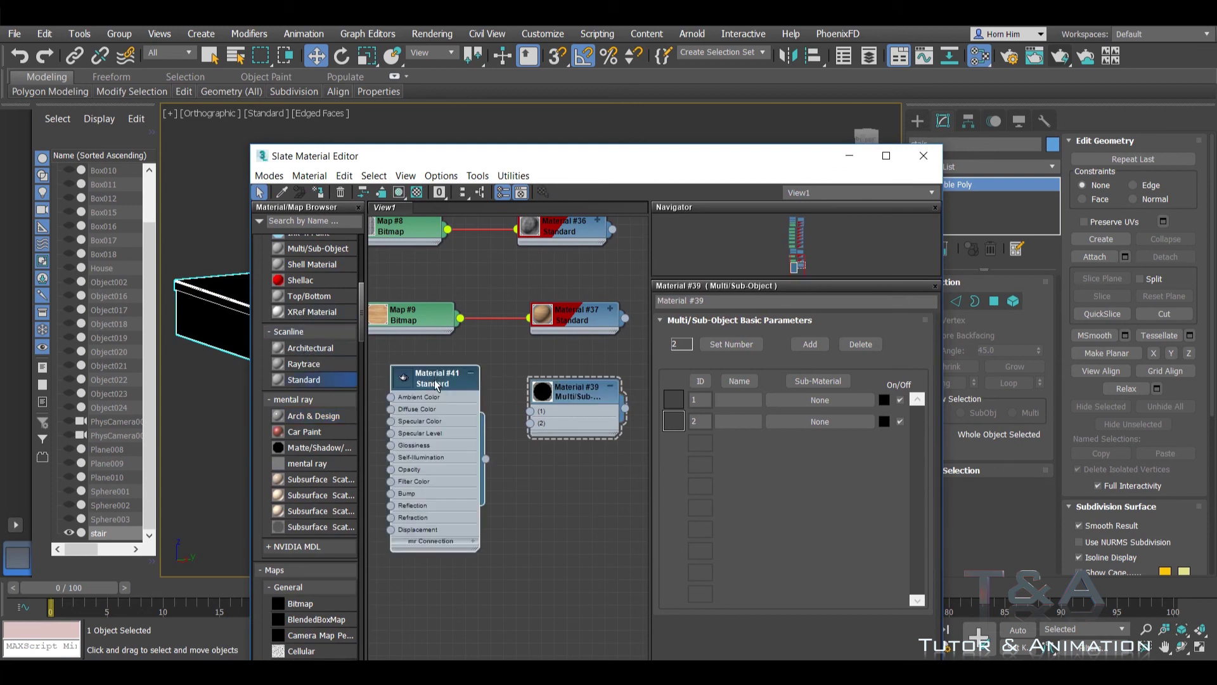
left_click(474, 381)
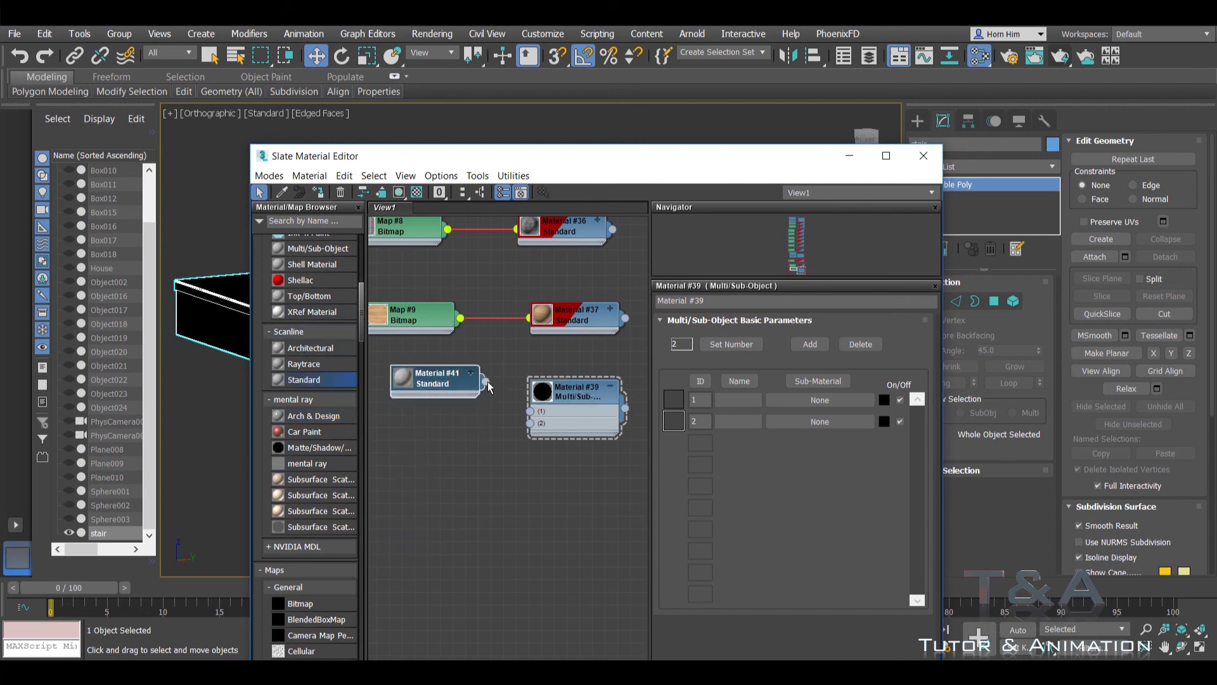
left_click_drag(486, 382, 543, 406)
left_click(562, 434)
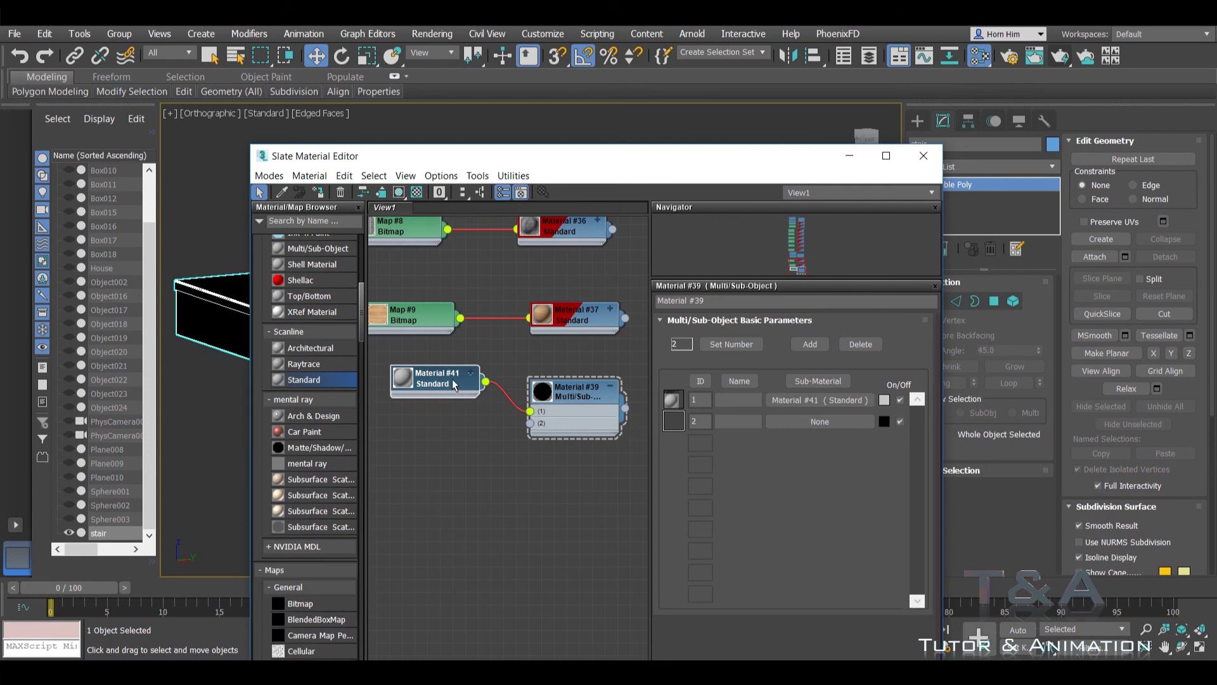
left_click_drag(453, 385, 454, 436, "shift")
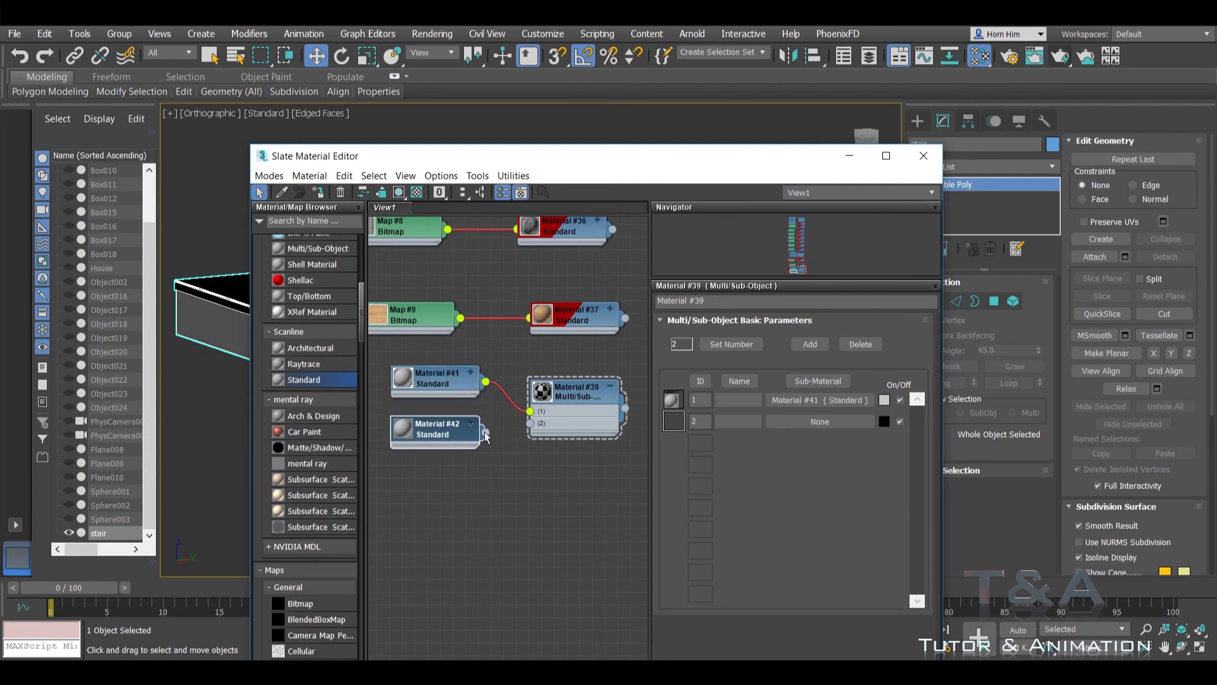
left_click_drag(553, 420, 530, 424)
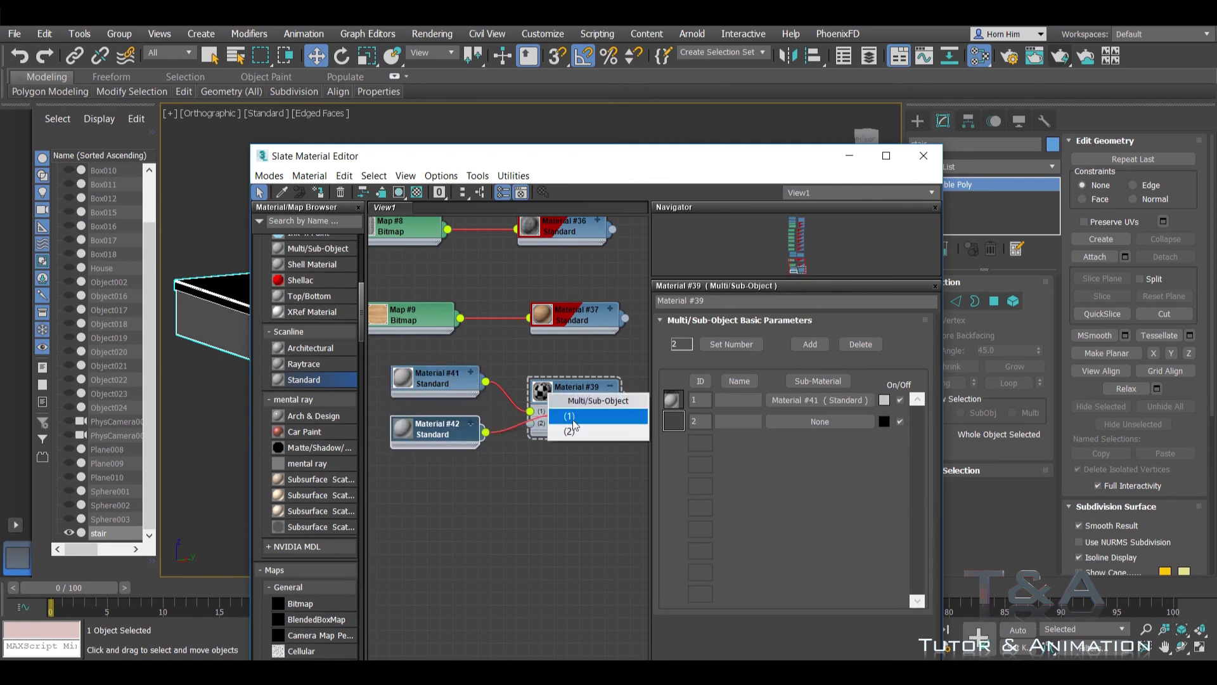
Step: Give Material #41 a pale yellow diffuse colour and check it on the stairs
double_click(442, 379)
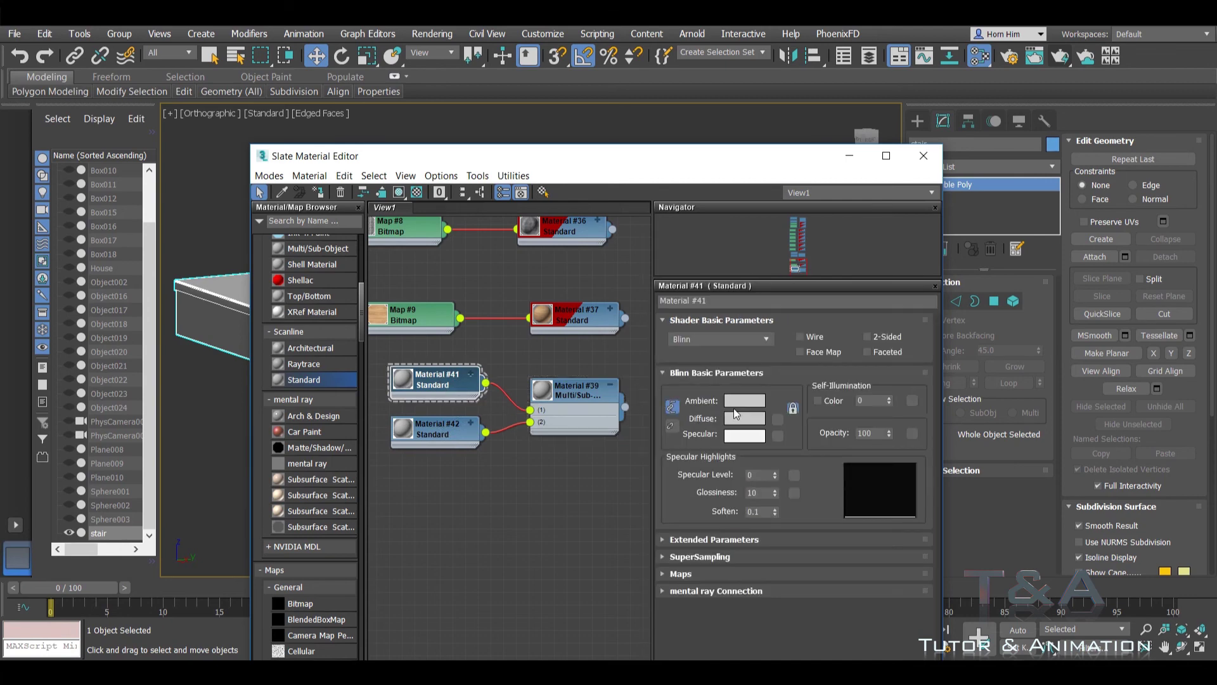
left_click(744, 418)
left_click(288, 124)
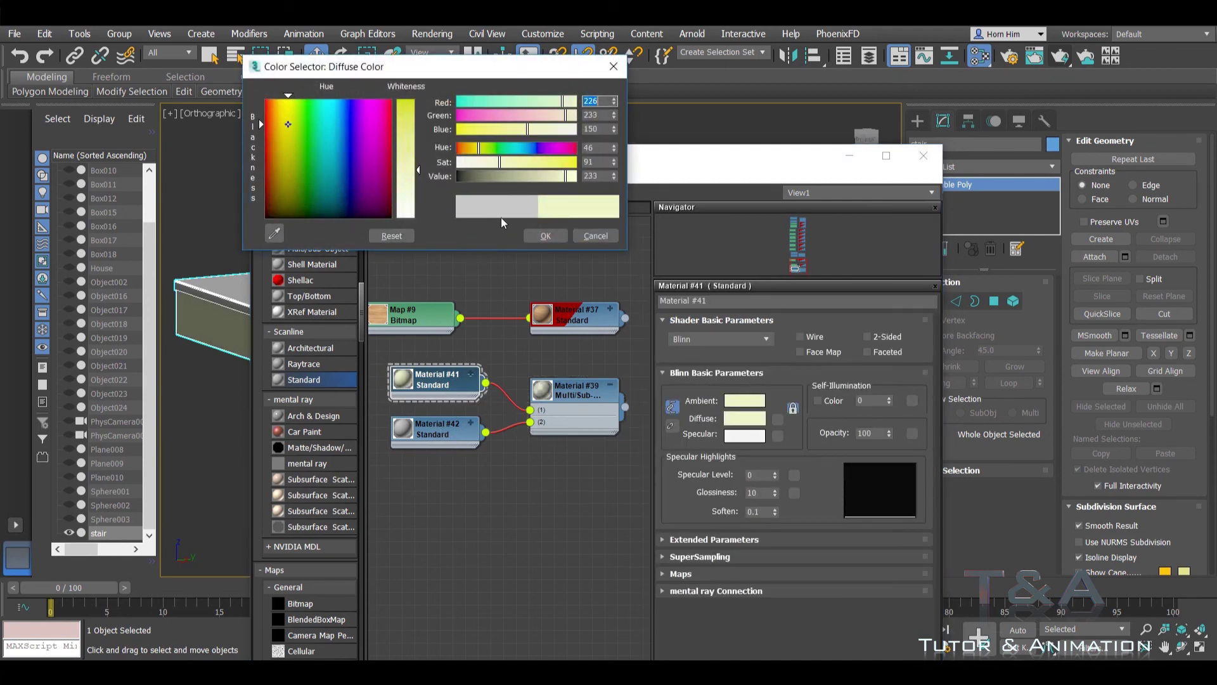
left_click(544, 235)
left_click_drag(551, 157, 530, 535)
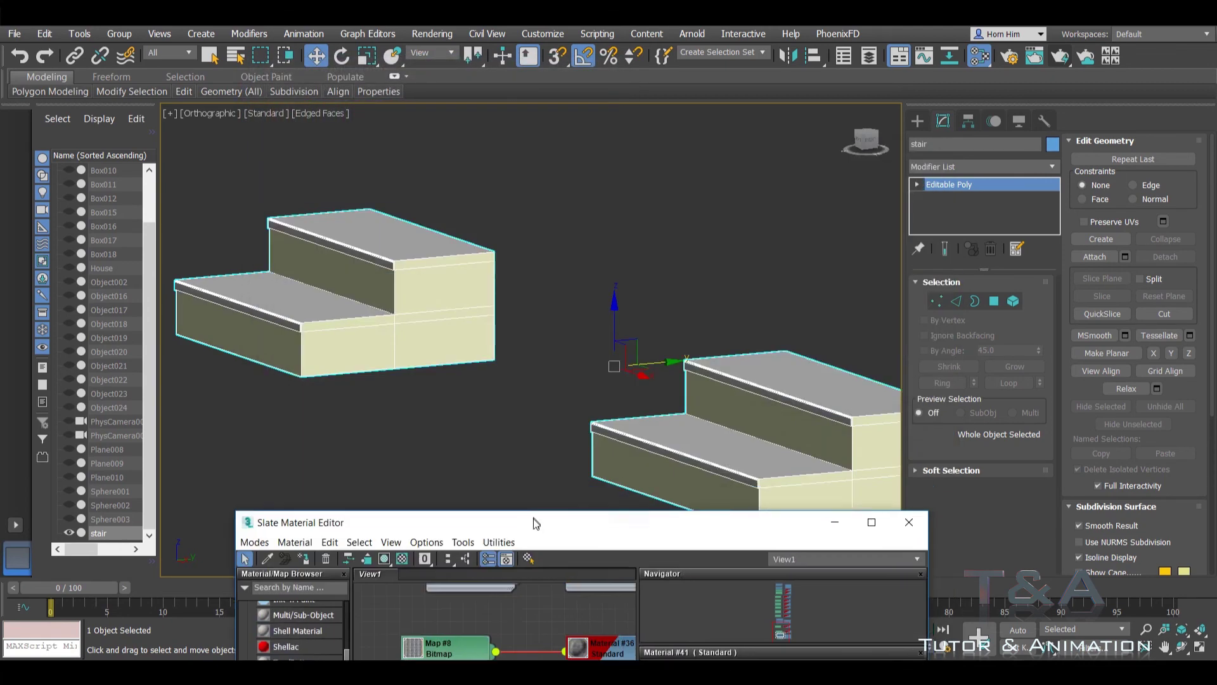
middle_click_drag(515, 383, 489, 332)
scroll(489, 332, "down", 3)
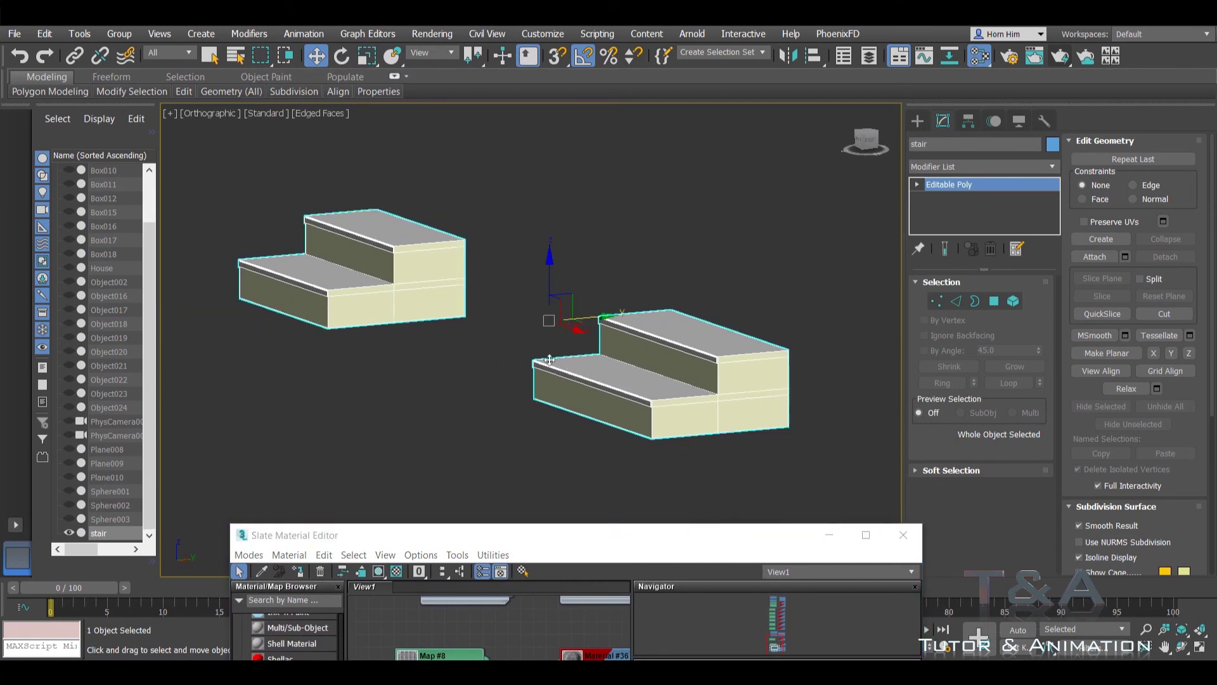
middle_click_drag(572, 455, 556, 418)
left_click_drag(557, 535, 455, 232)
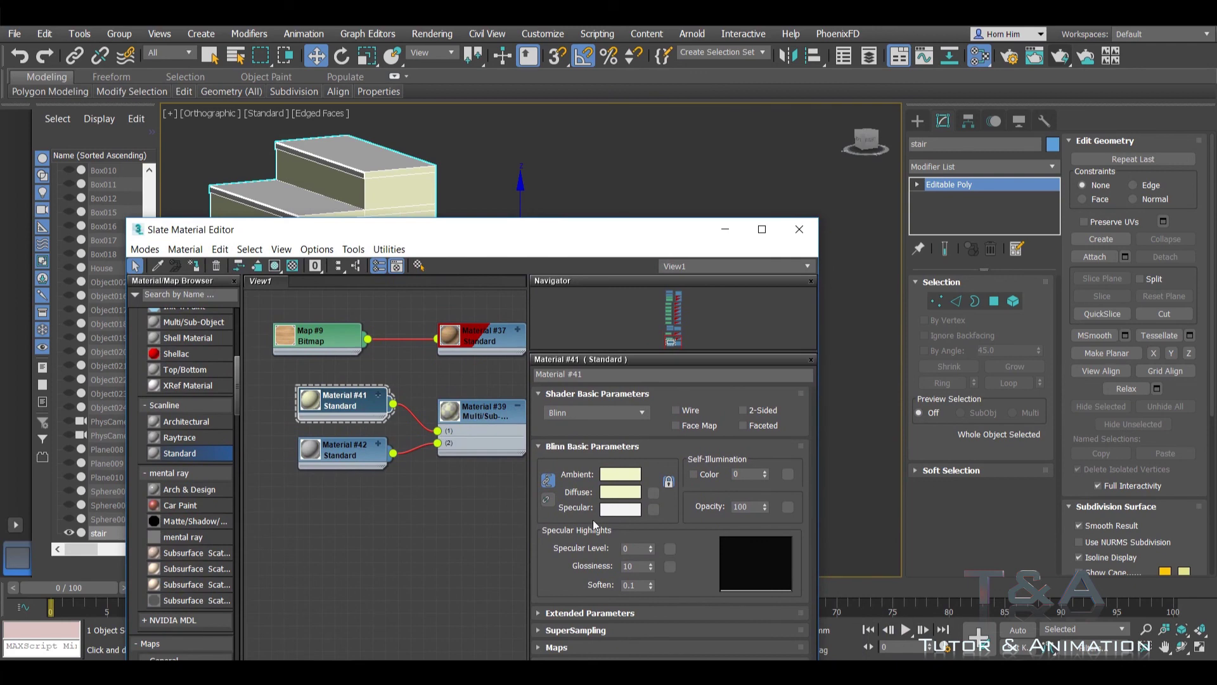
Step: Load the medieval black stones bitmap into Material #41's diffuse and show it on the stair
left_click(653, 493)
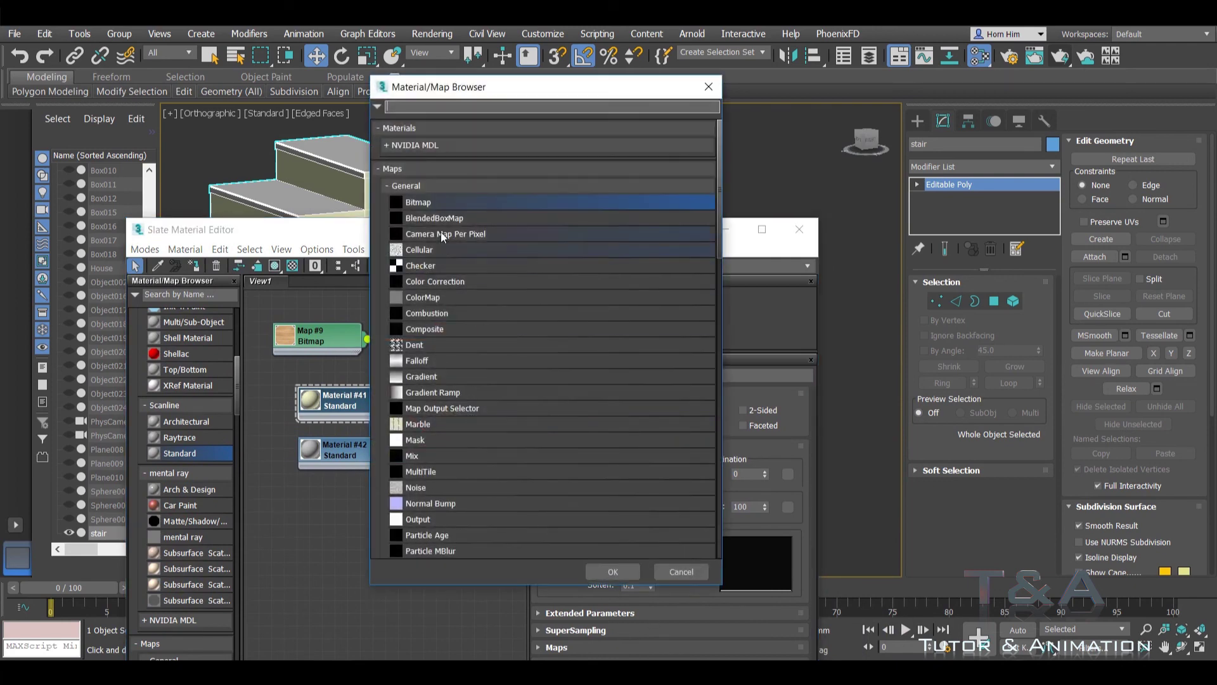
left_click(633, 570)
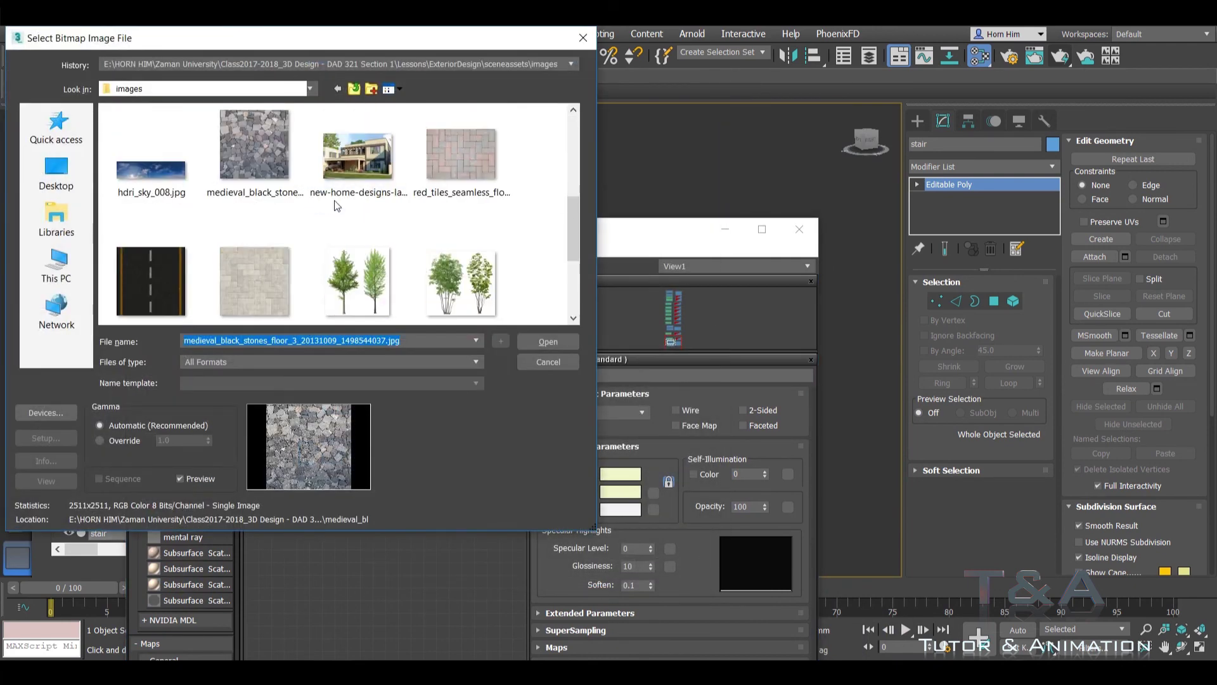
double_click(276, 151)
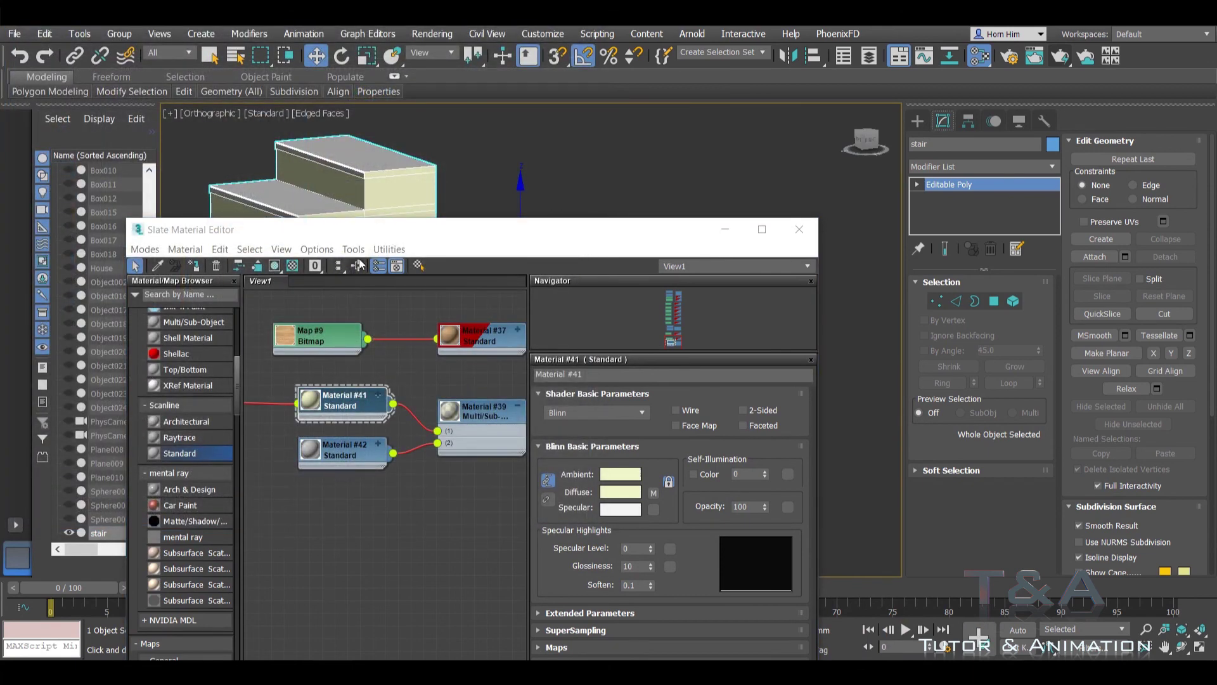
left_click_drag(376, 240, 477, 346)
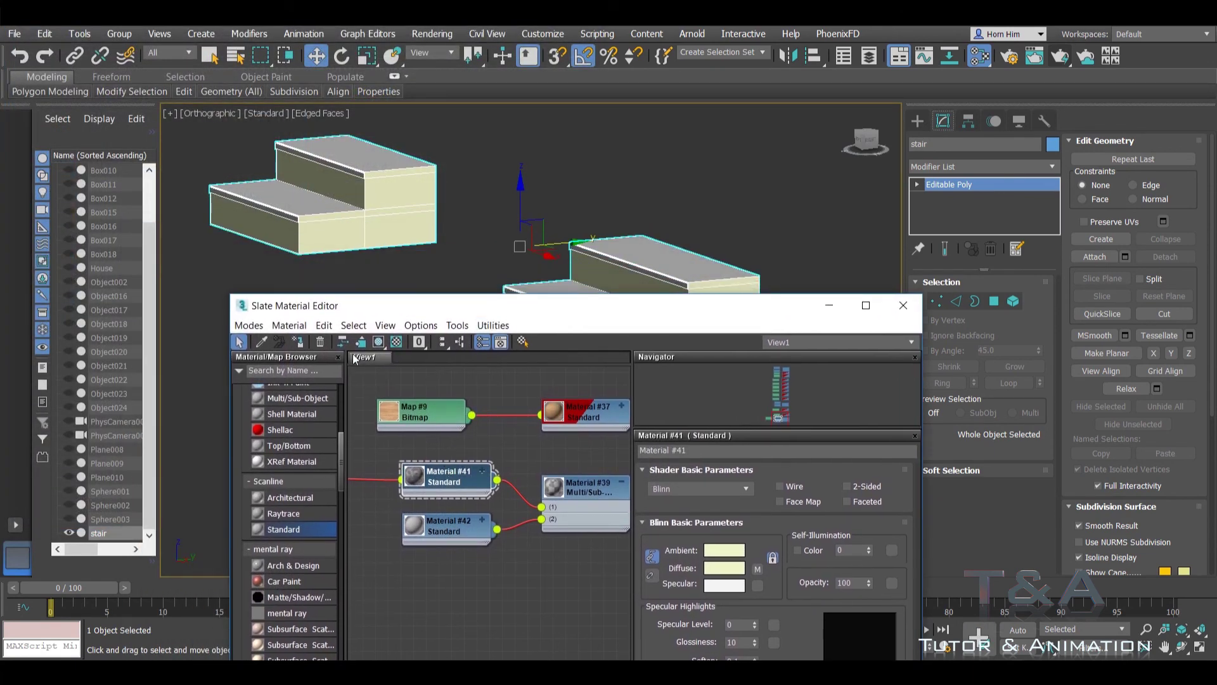
left_click(384, 345)
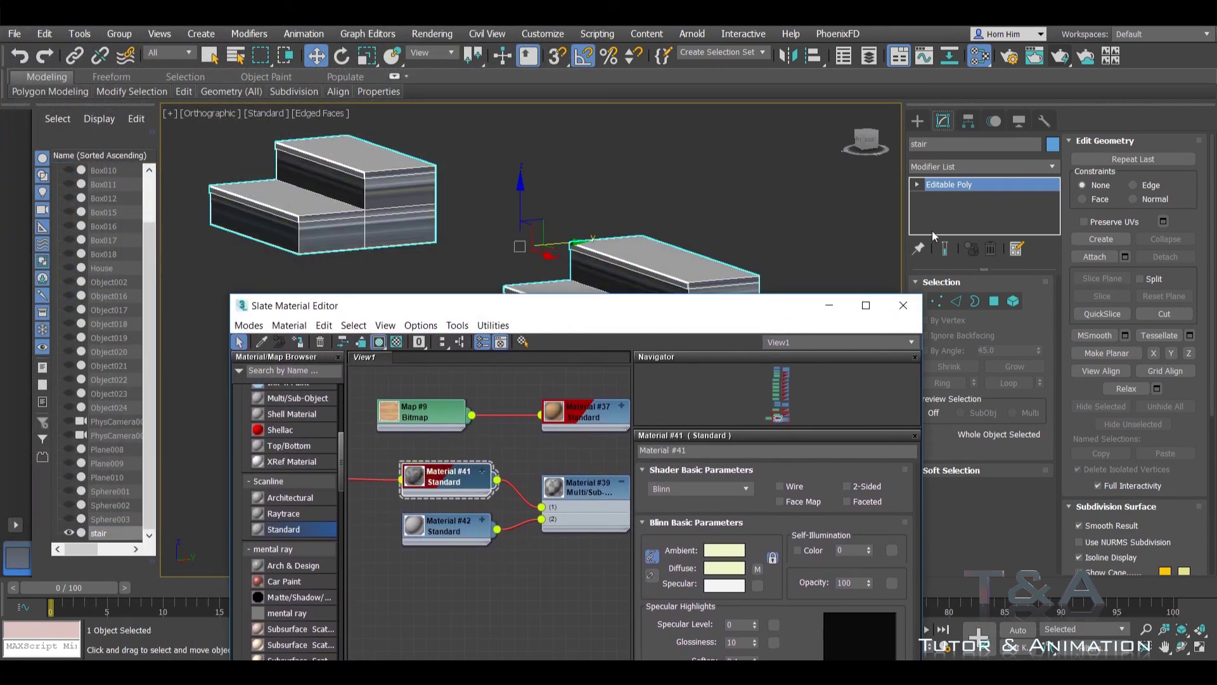
Step: Add a box-projection UVW Map modifier to the stair with height about 1234.751mm
left_click(972, 167)
key("u")
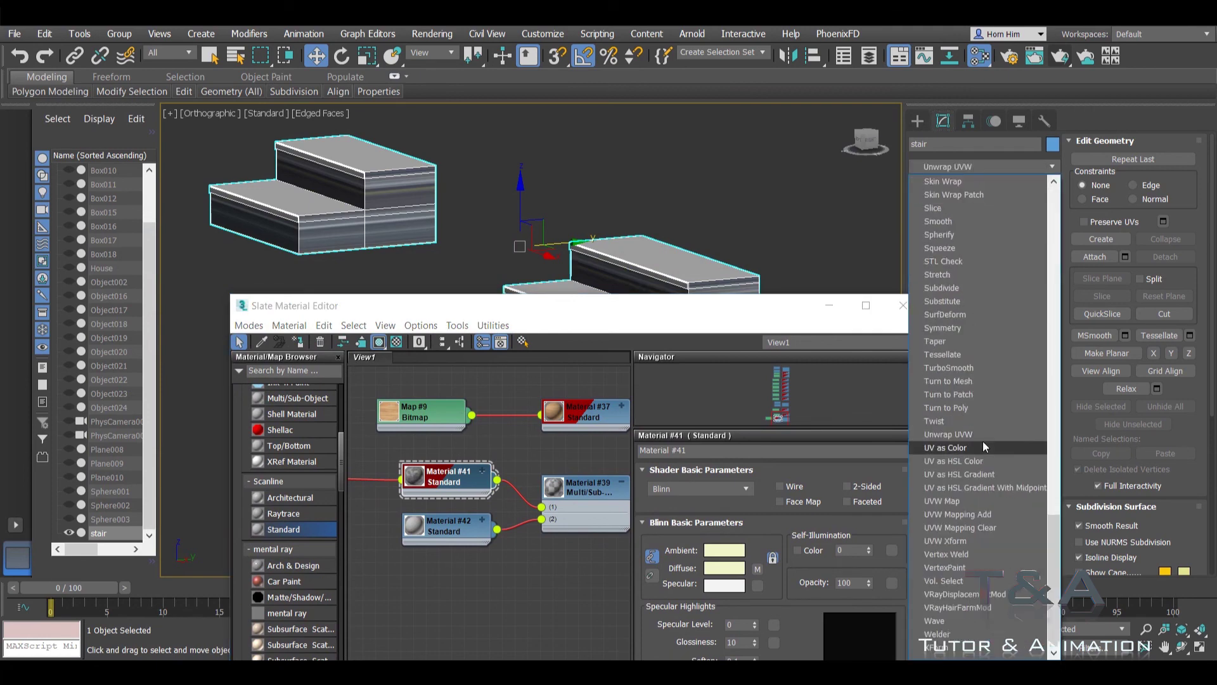
left_click(971, 500)
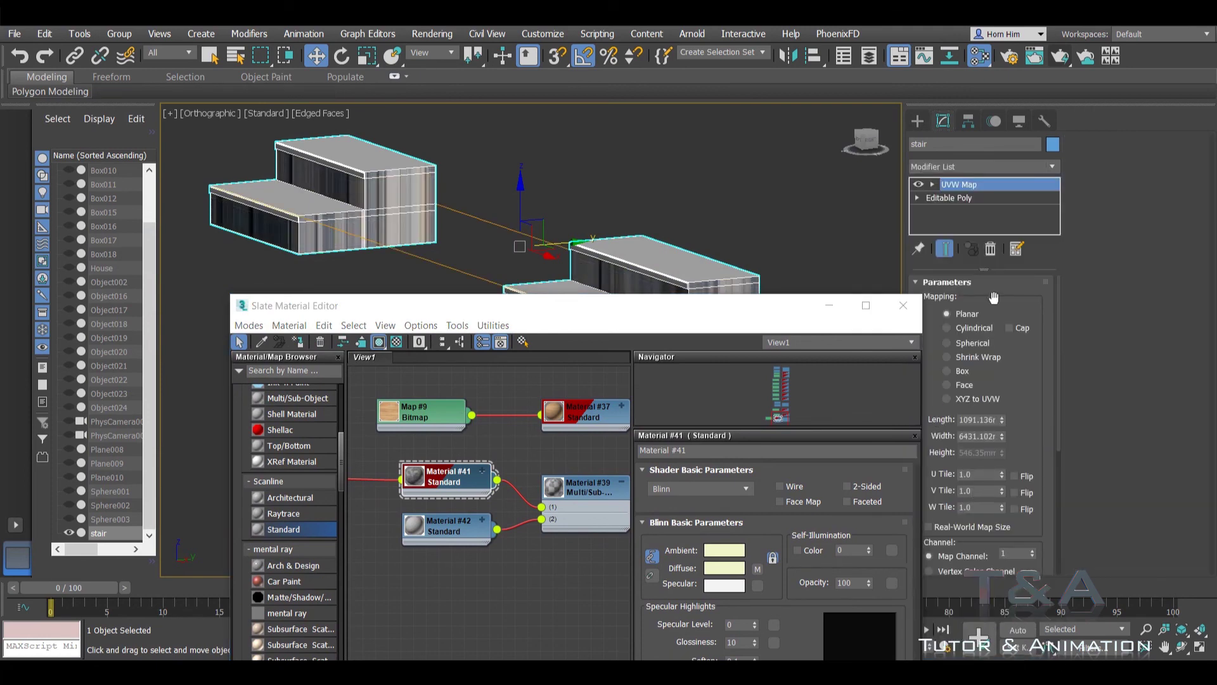
left_click(947, 371)
scroll(517, 224, "up", 2)
scroll(516, 224, "up", 3)
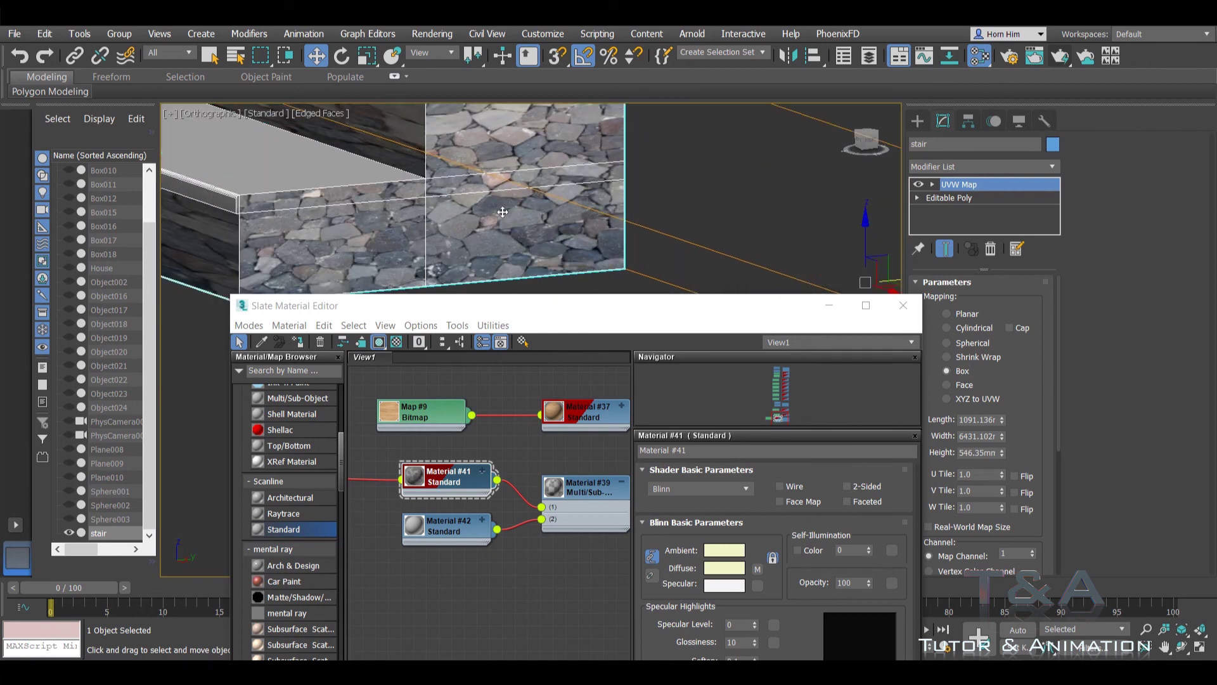
scroll(517, 224, "up", 2)
scroll(517, 224, "down", 2)
scroll(543, 225, "down", 2)
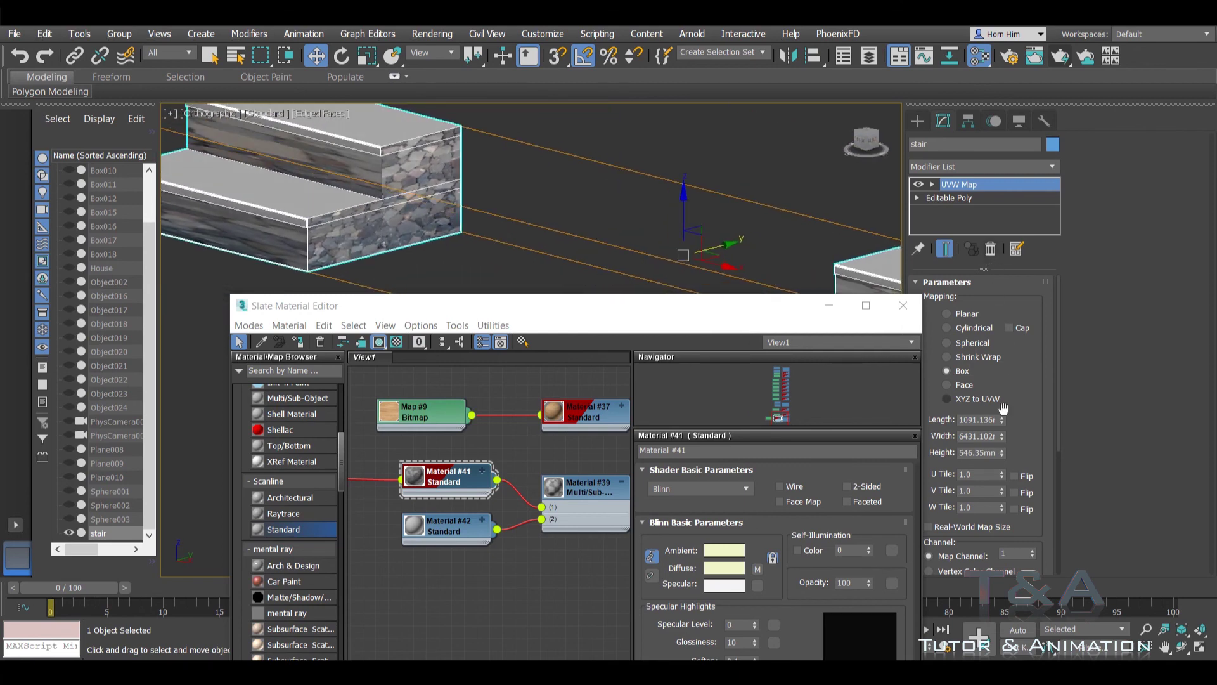
left_click_drag(1002, 453, 992, 372)
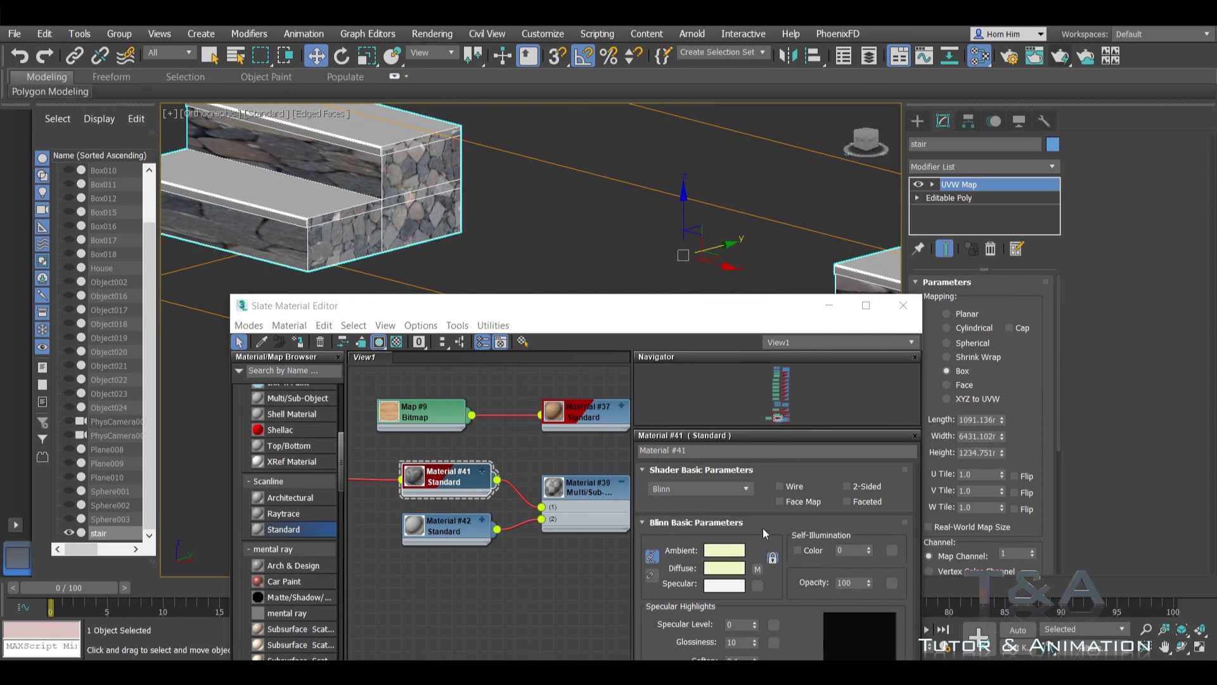
Step: Tile the stone at U 6.0 with mapping length 6186.742, then clone it as Map #11 for Material #42
middle_click_drag(460, 512, 570, 513)
left_click(409, 478)
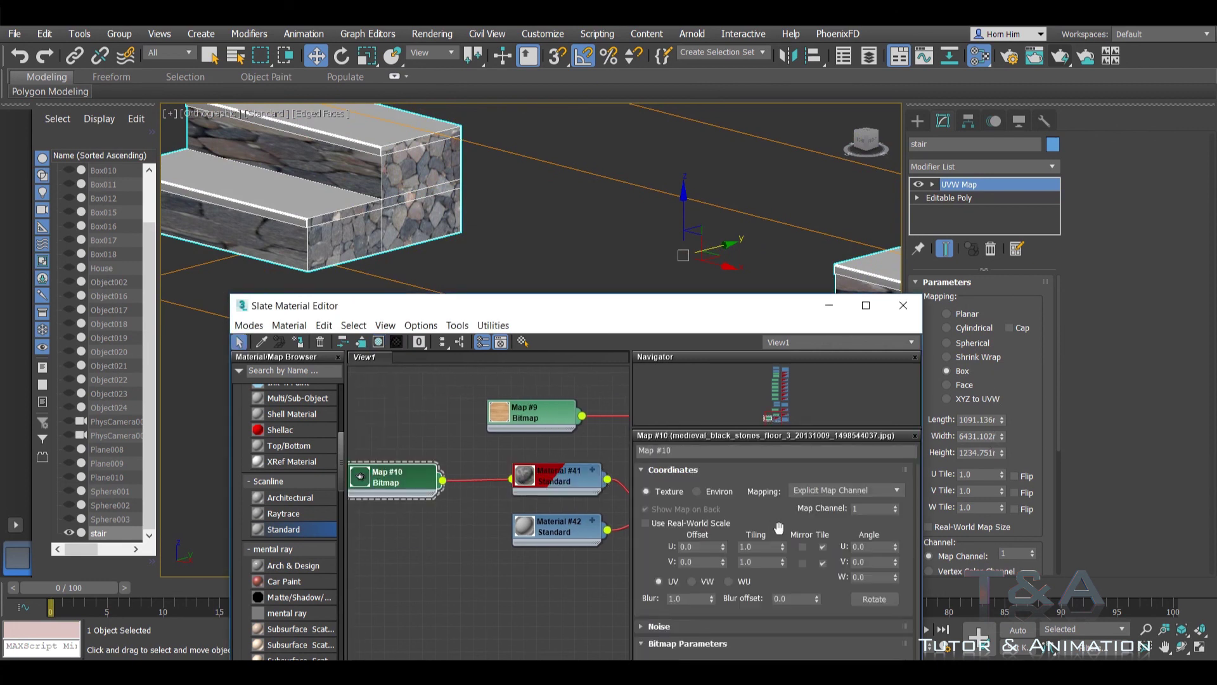
left_click_drag(784, 547, 779, 516)
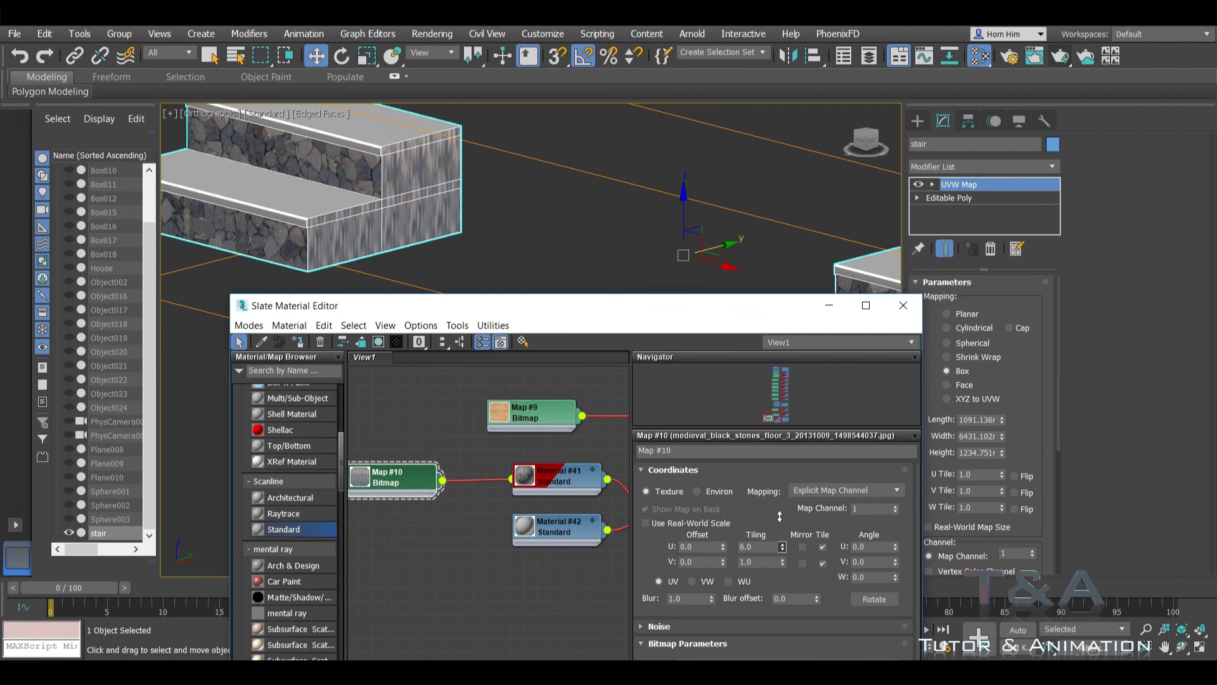
left_click_drag(1001, 420, 995, 124)
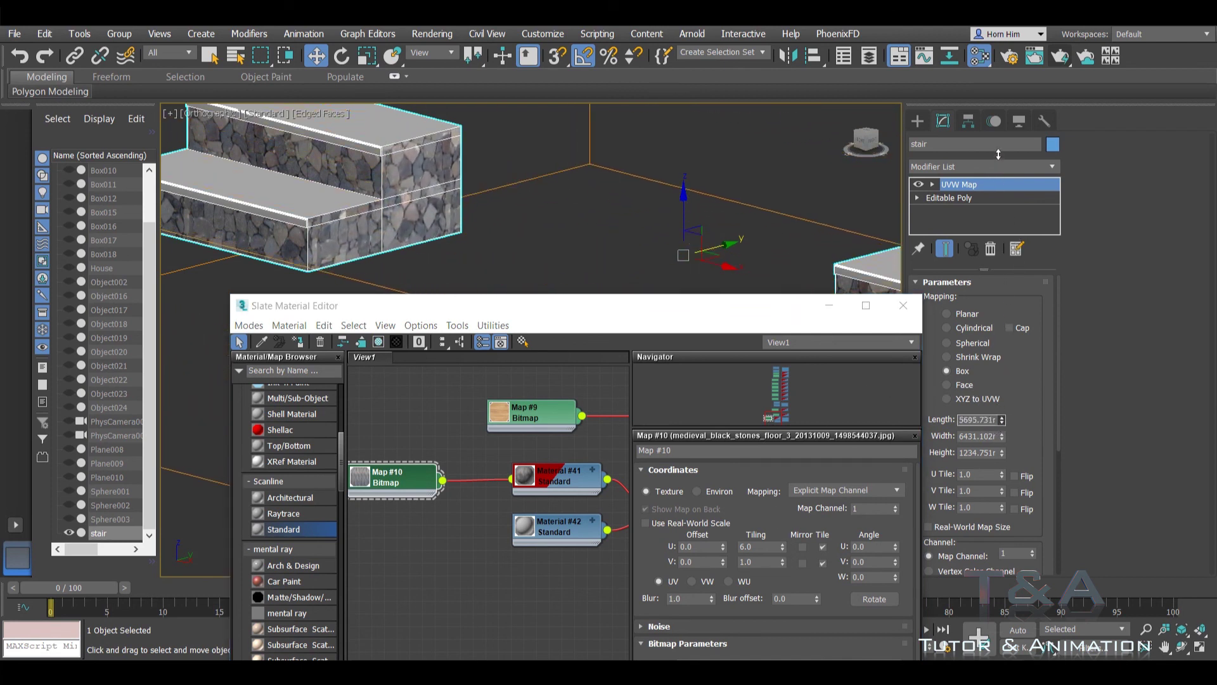
middle_click_drag(472, 156, 532, 190)
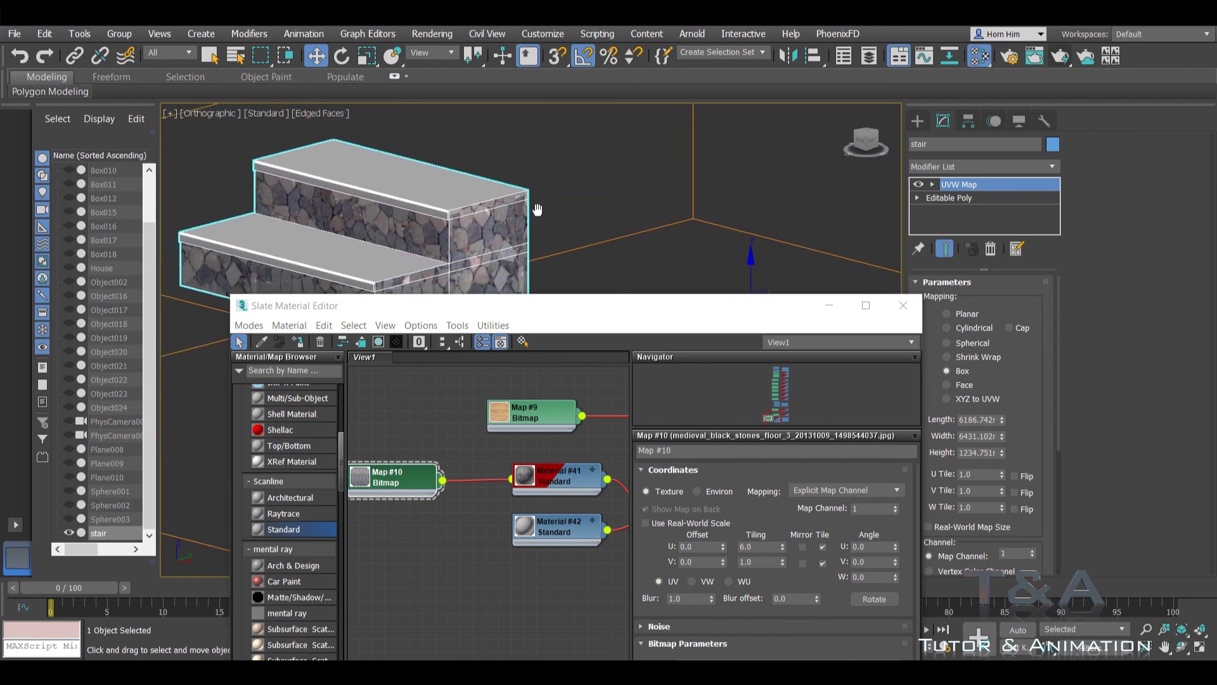
scroll(563, 245, "up", 3)
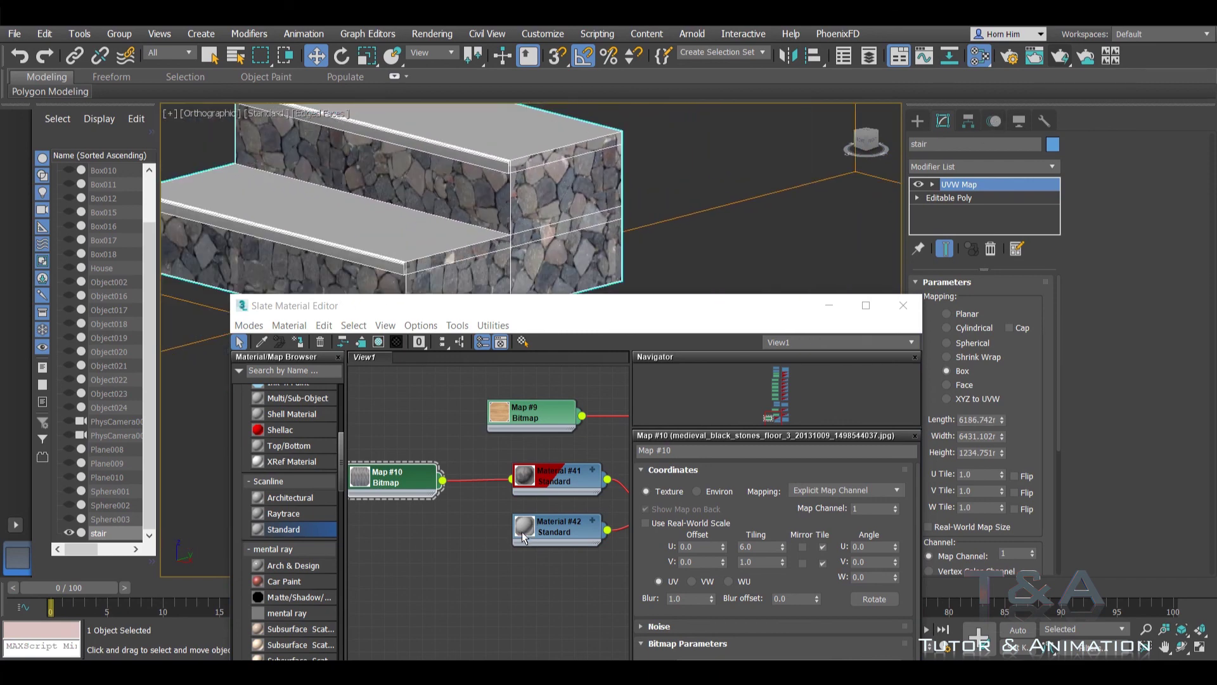
mouse_move(398, 482)
left_mouse_down("shift")
mouse_move(397, 544)
mouse_move(512, 529)
left_mouse_up("shift")
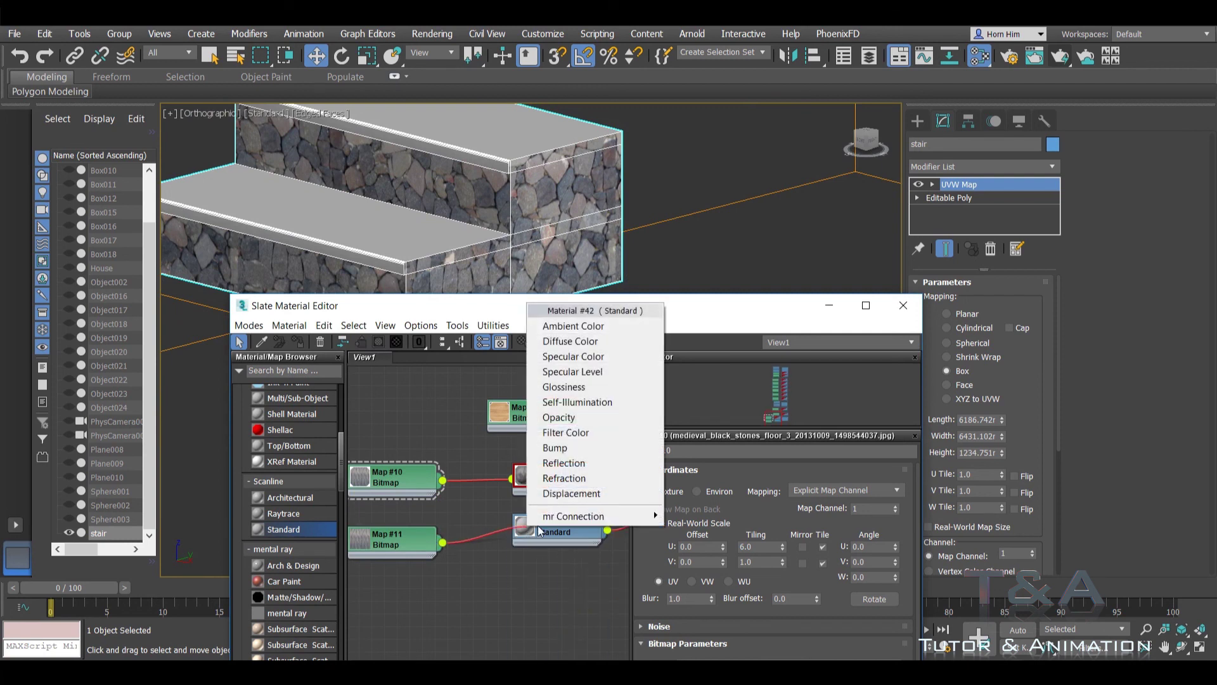
Step: Load breccia-aurora-marble.jpg into Map #11 on Material #42's diffuse and show it in the viewport
left_click(593, 343)
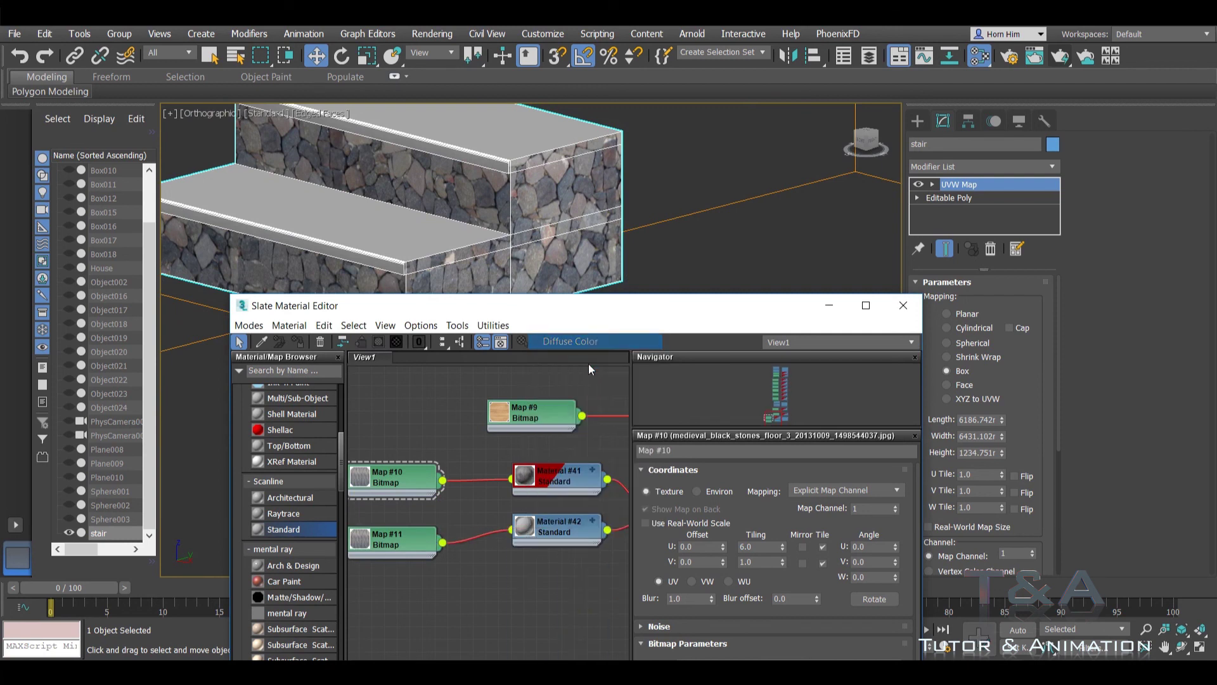
left_click(408, 549)
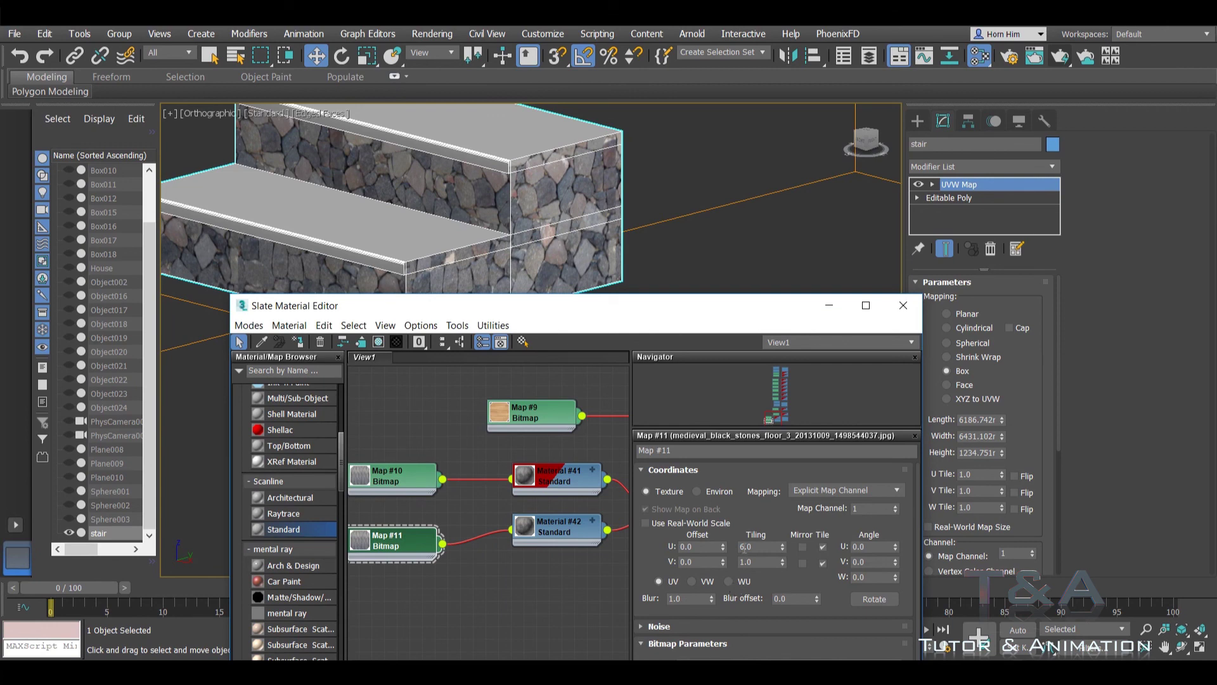
left_click_drag(712, 318, 678, 232)
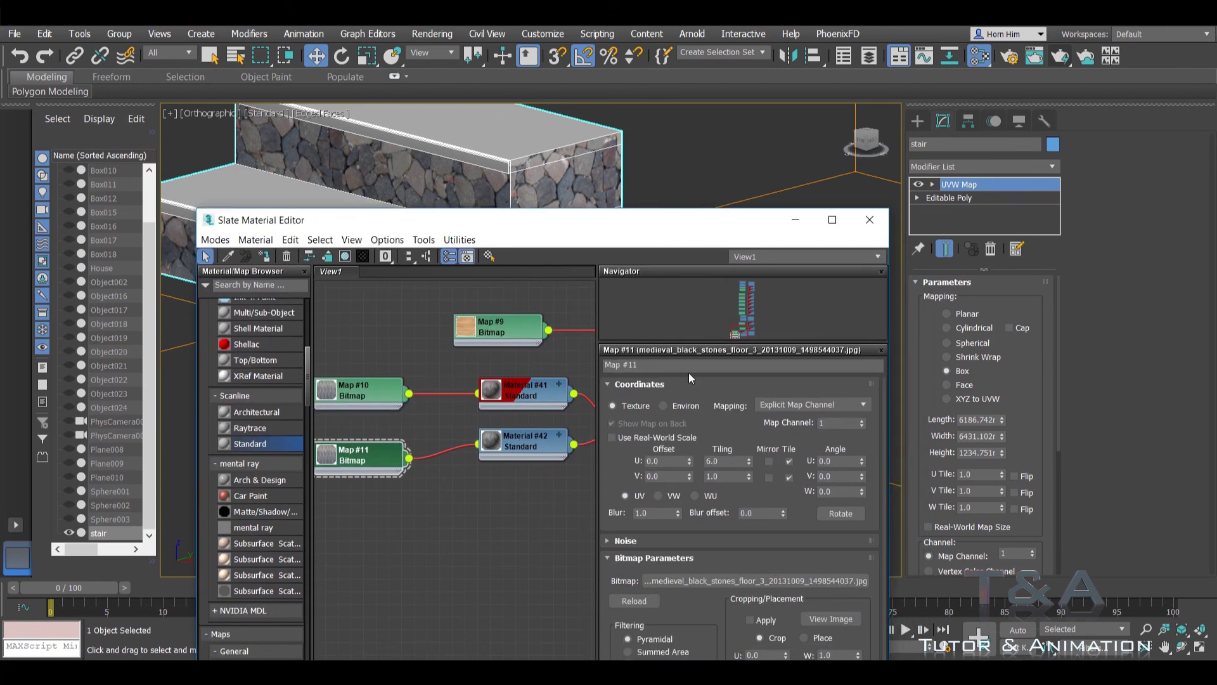
left_click(711, 580)
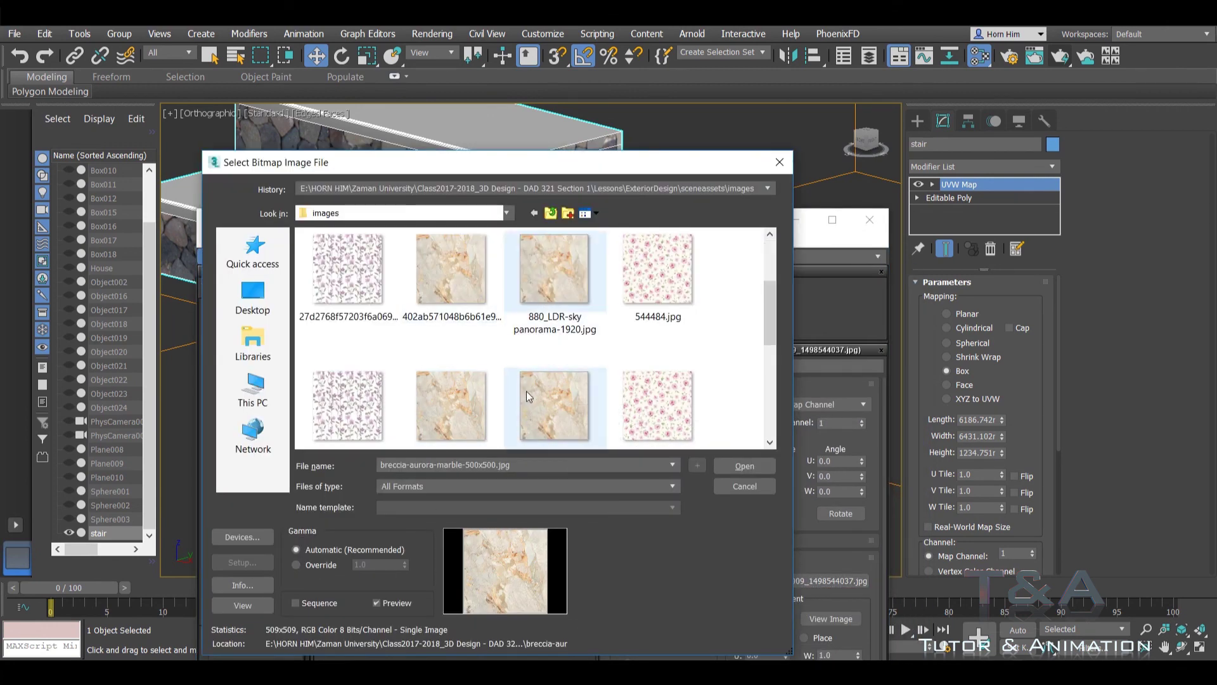
right_click(461, 263)
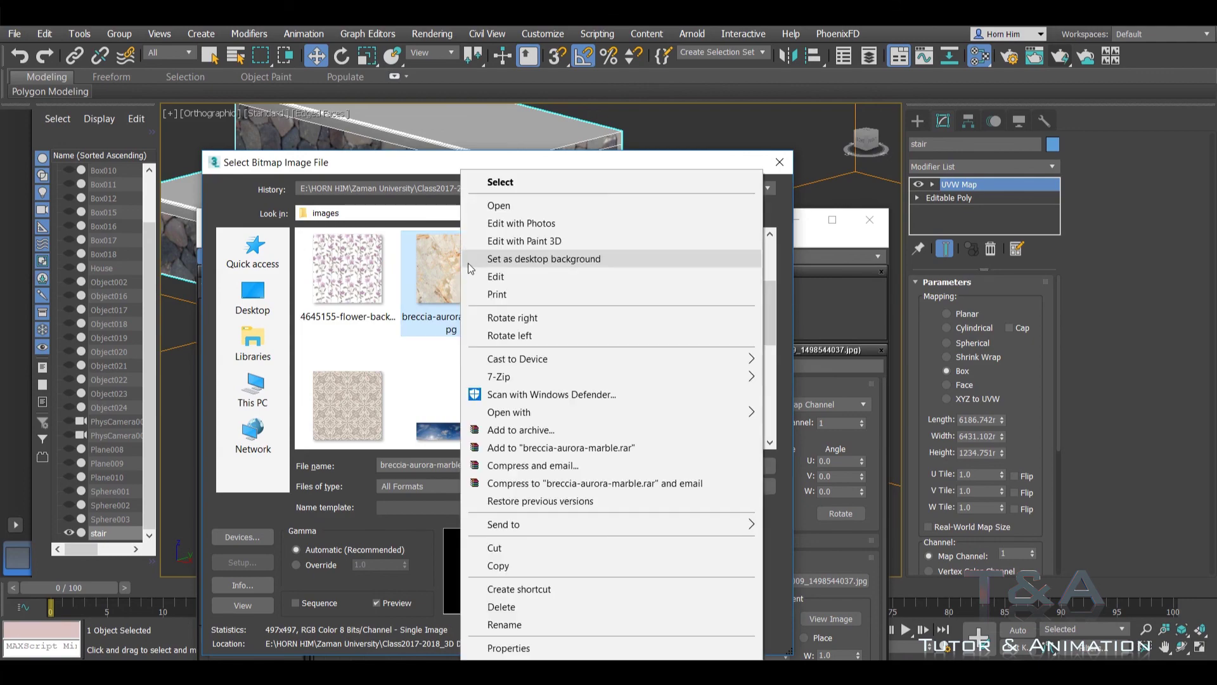
left_click(477, 210)
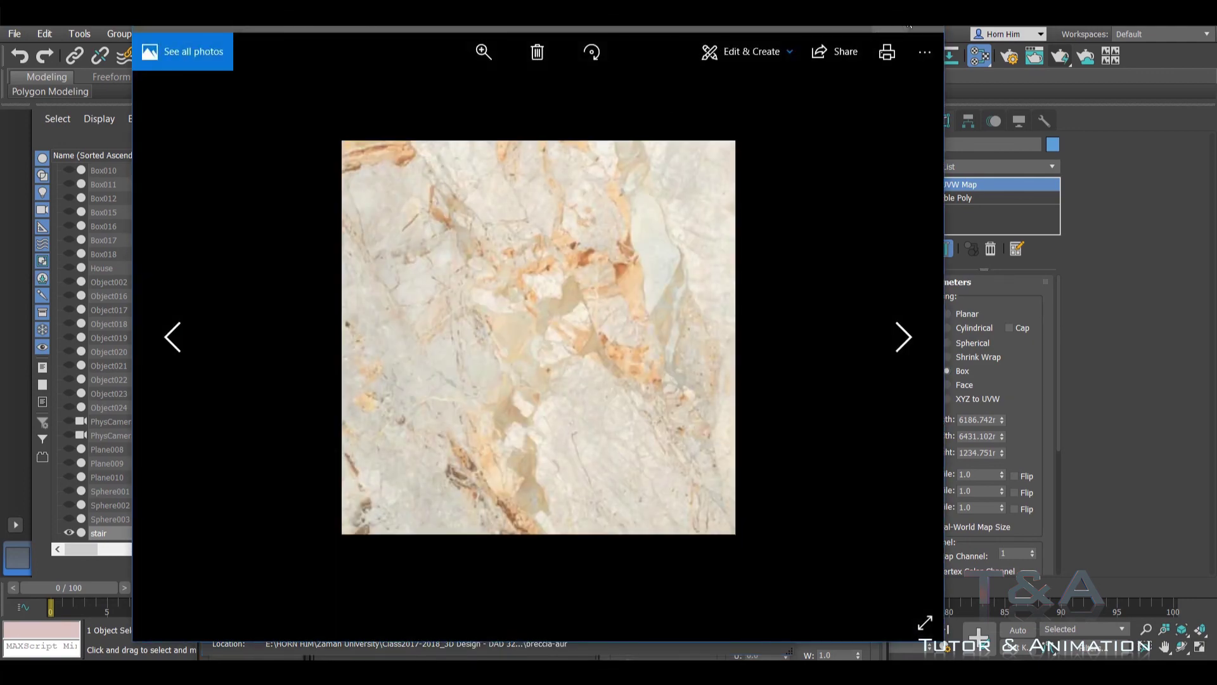
left_click(909, 27)
left_click(729, 464)
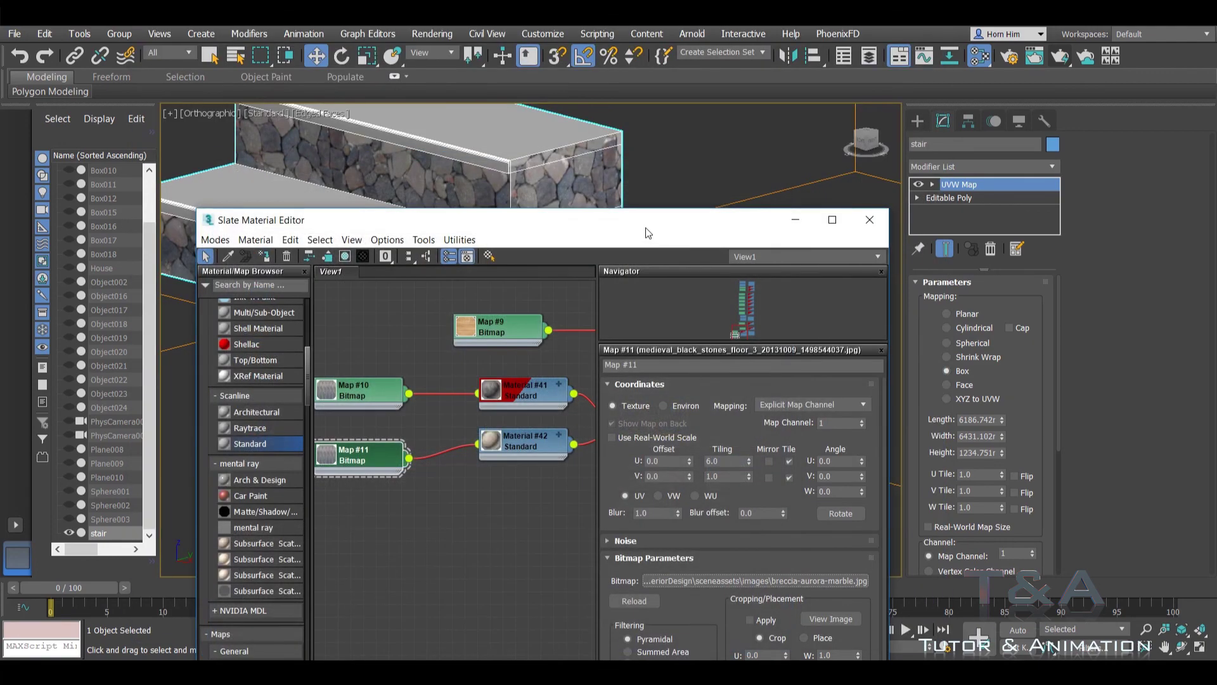
left_click(550, 532)
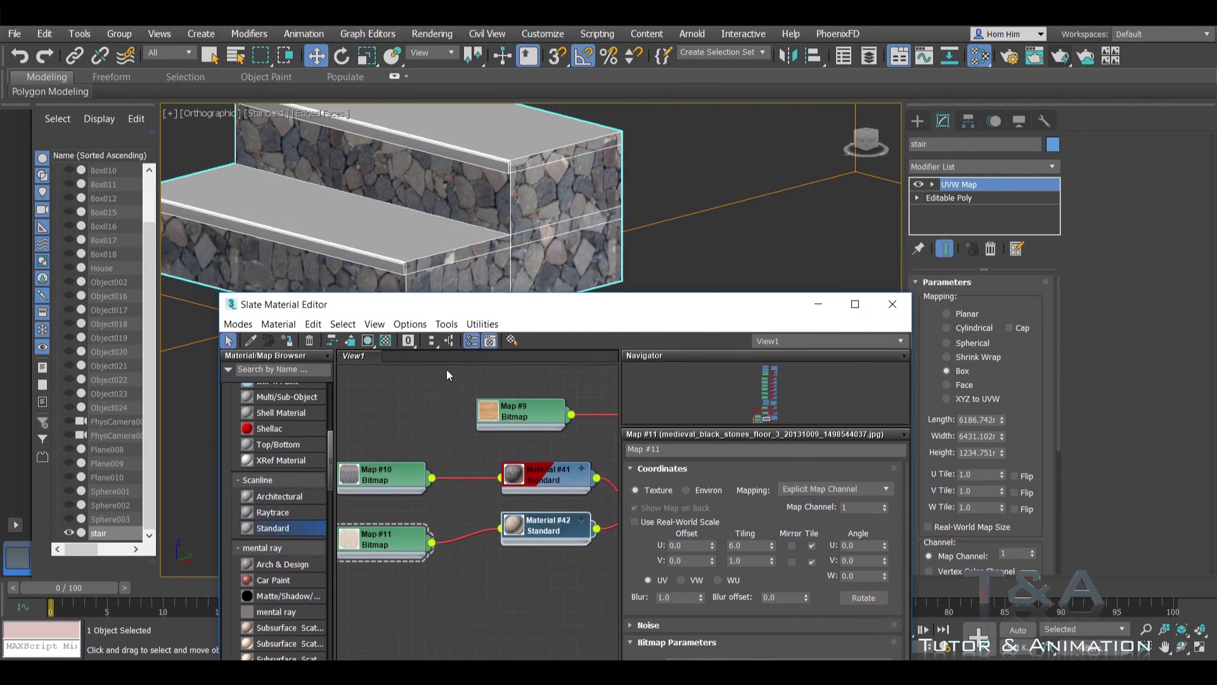
left_click(365, 346)
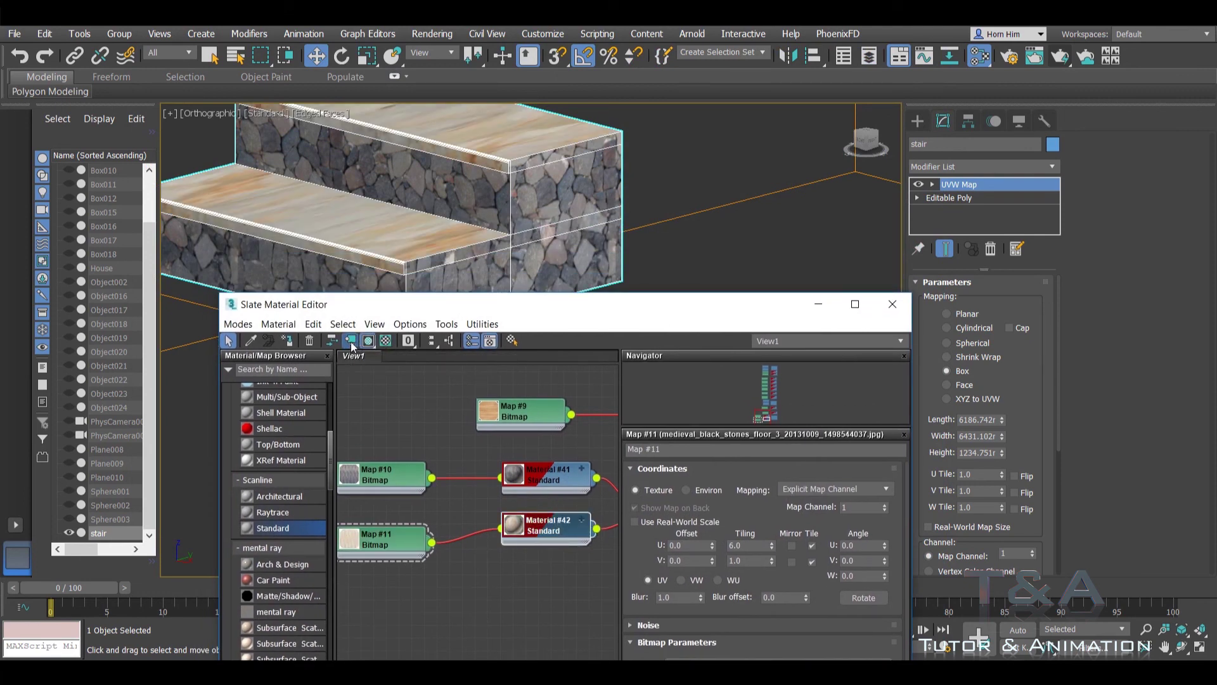
Step: Adjust the marble texture's U tiling to 3.2 while viewing the stair without edge wireframe
left_click_drag(445, 297, 448, 327)
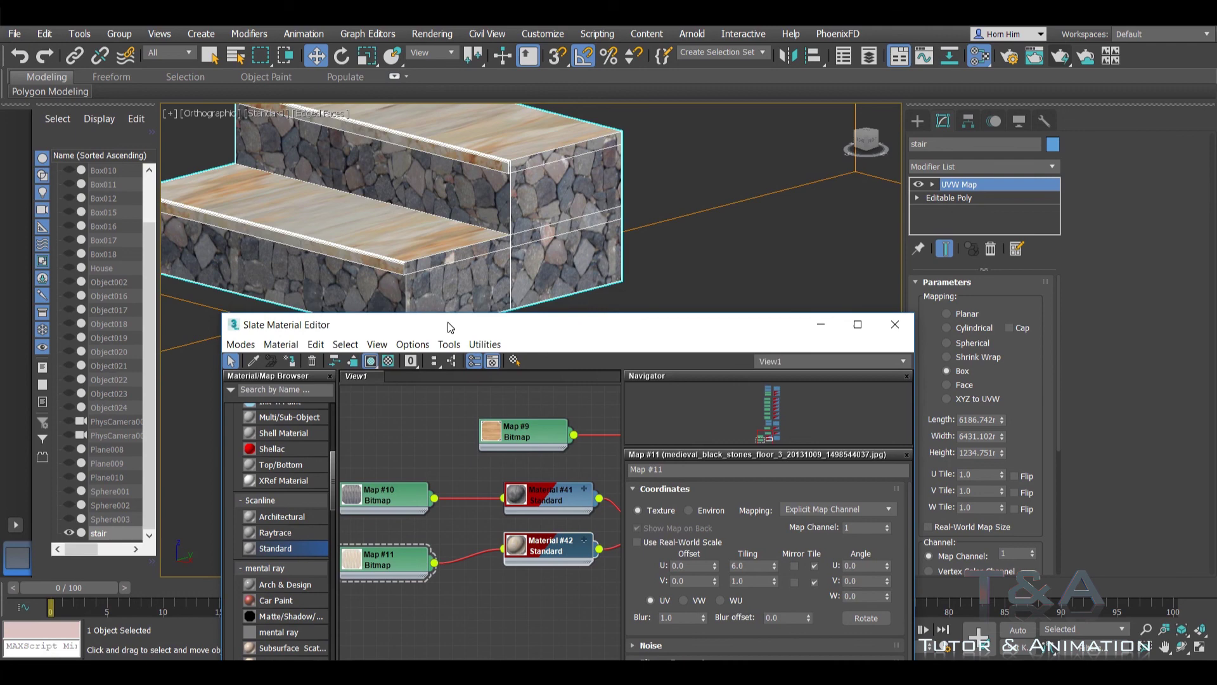
left_click(400, 553)
scroll(542, 217, "up", 3)
middle_click_drag(556, 245, 552, 238, "alt")
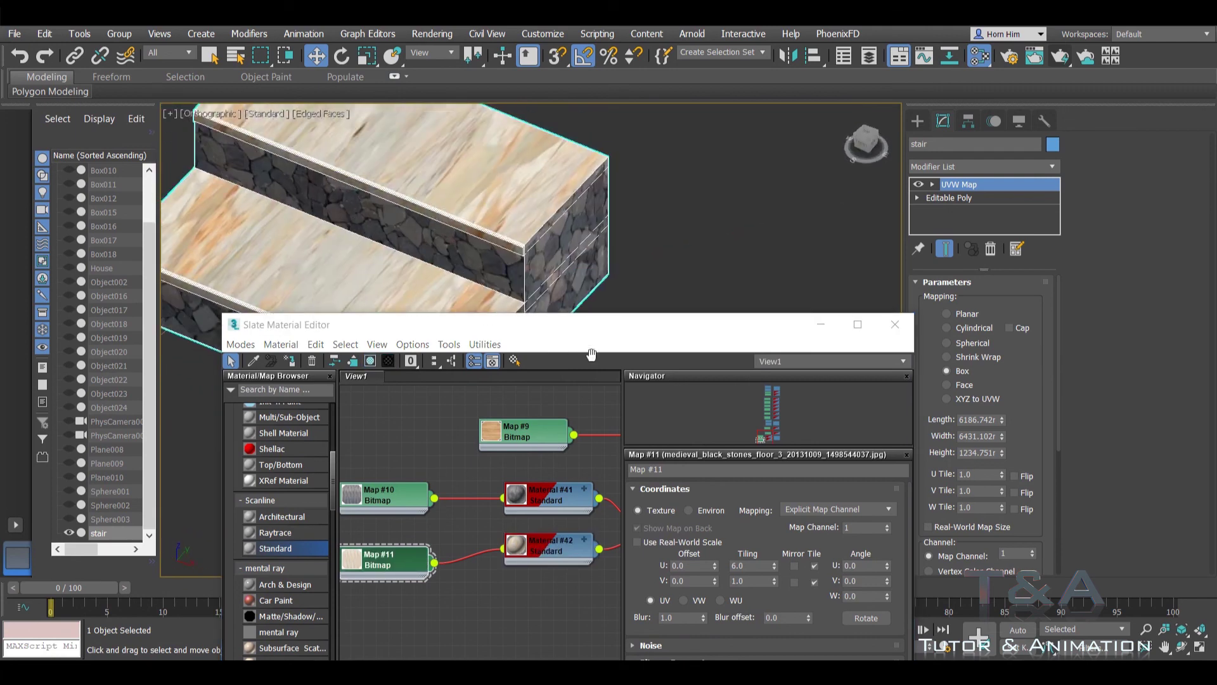
scroll(560, 277, "up", 2)
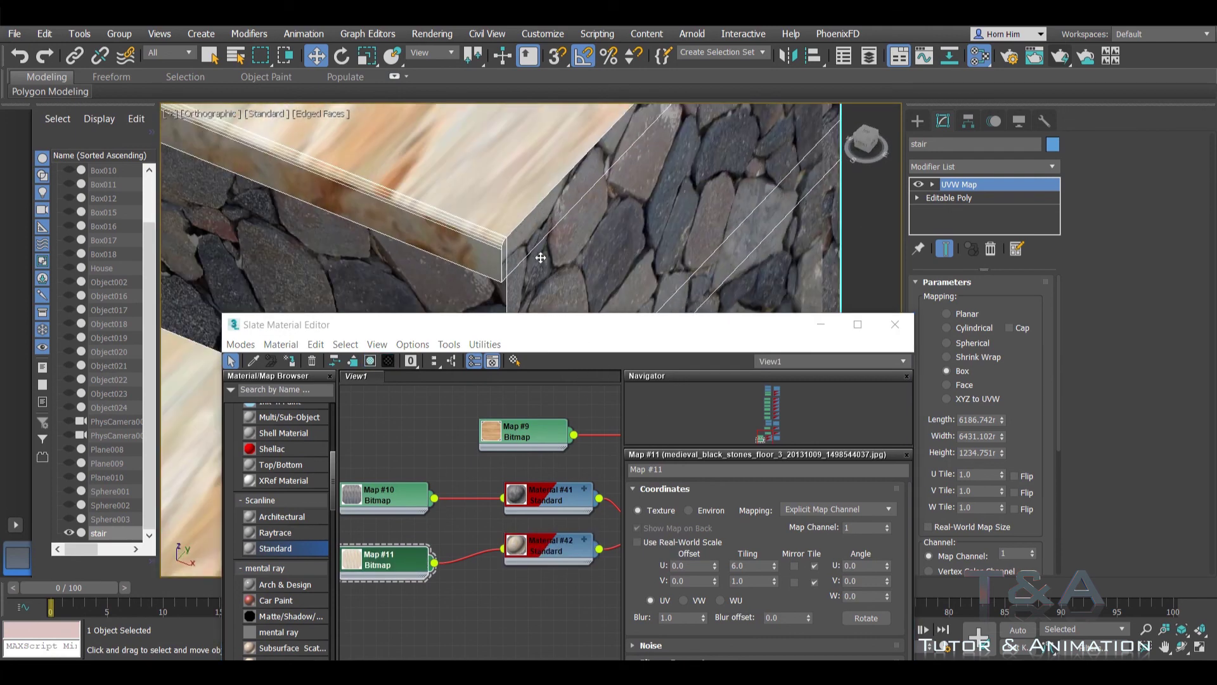
scroll(586, 279, "up", 2)
key("F4")
scroll(587, 278, "down", 2)
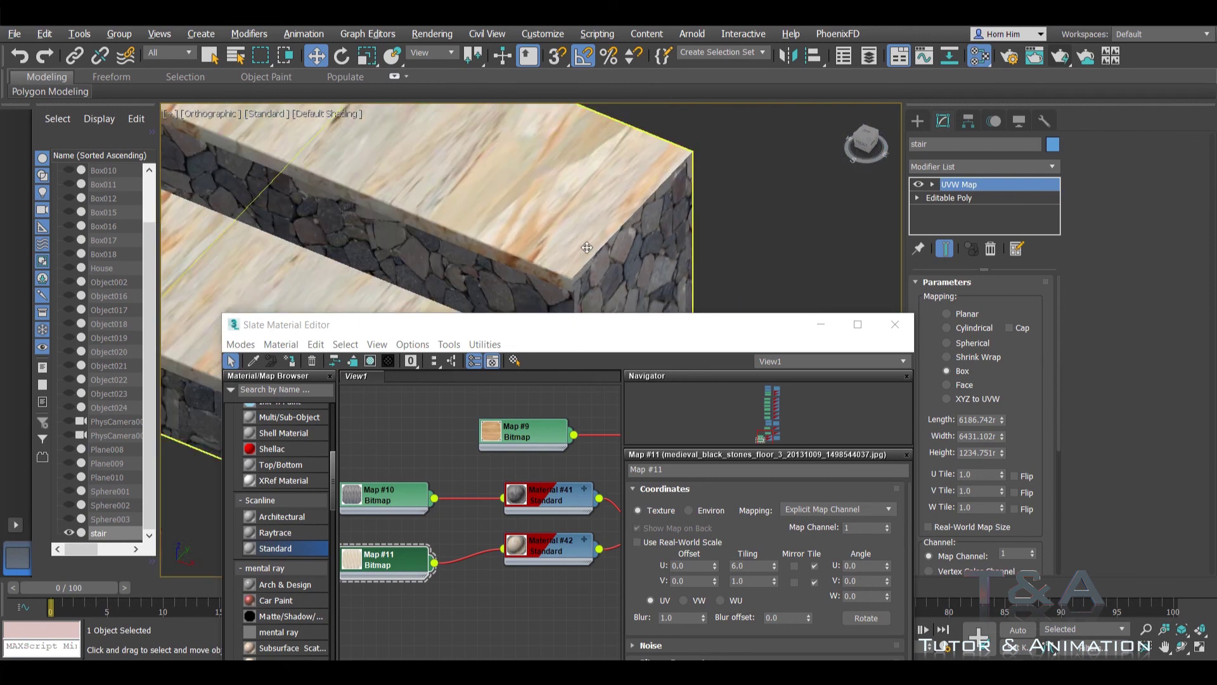
scroll(587, 279, "down", 2)
scroll(589, 286, "down", 1)
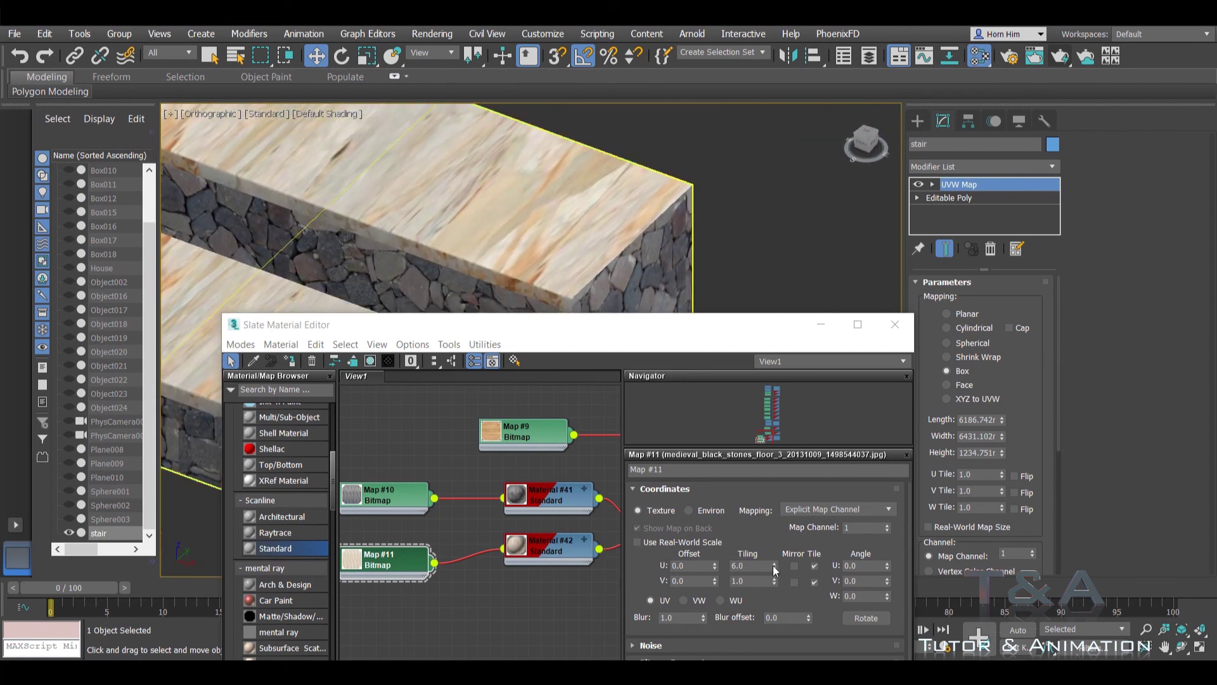
left_click_drag(774, 568, 775, 583)
scroll(641, 249, "down", 4)
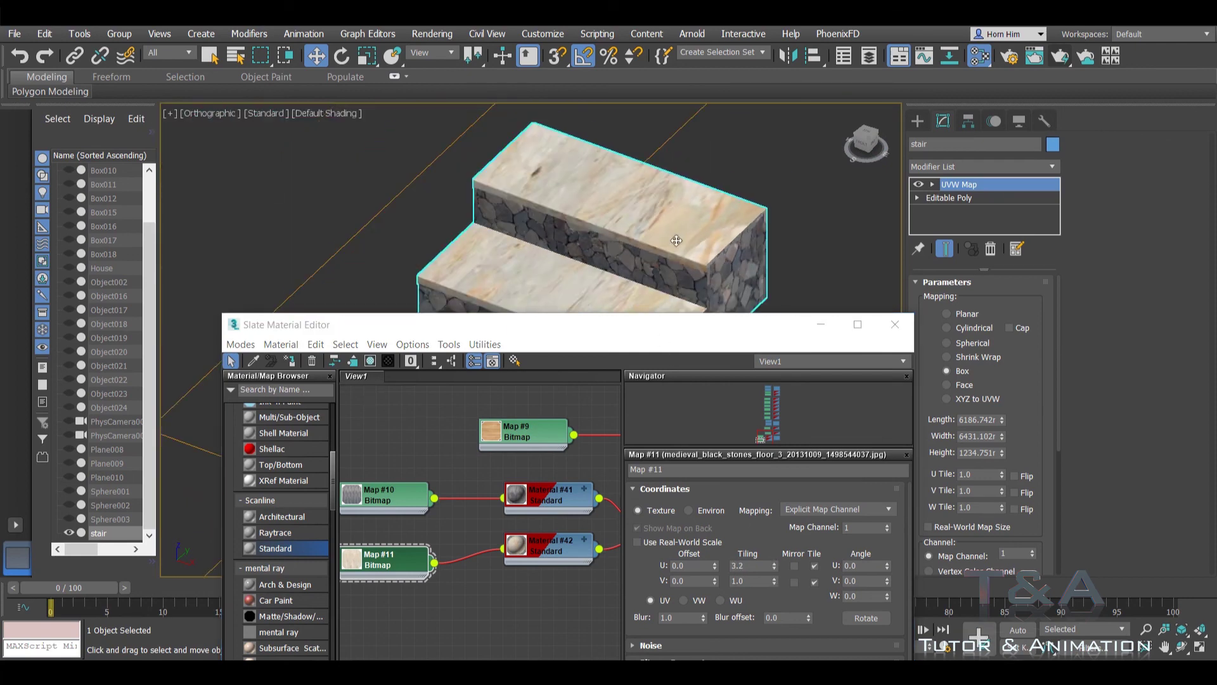
Step: Close the material editor and frame the textured stair in the viewport
left_click(885, 325)
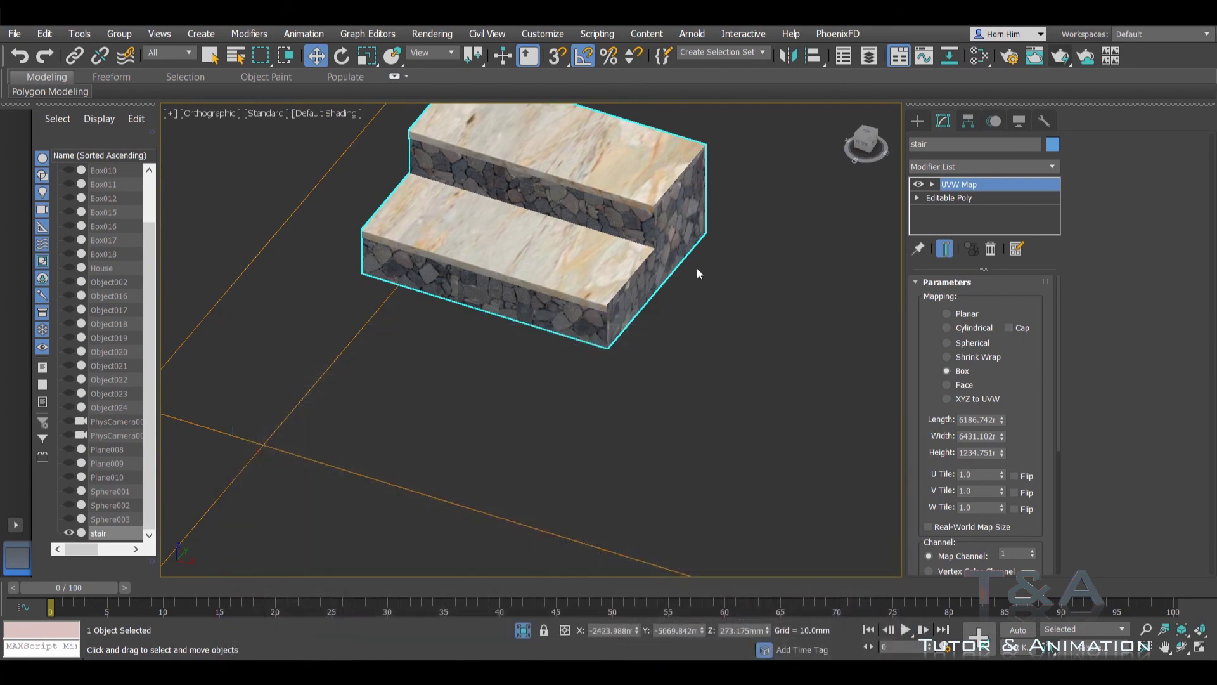
scroll(697, 267, "up", 5)
scroll(697, 267, "up", 4)
mouse_move(697, 267)
middle_mouse_down()
mouse_move(748, 299)
mouse_move(665, 355)
middle_mouse_up()
key("z")
scroll(641, 385, "up", 8)
scroll(640, 385, "up", 2)
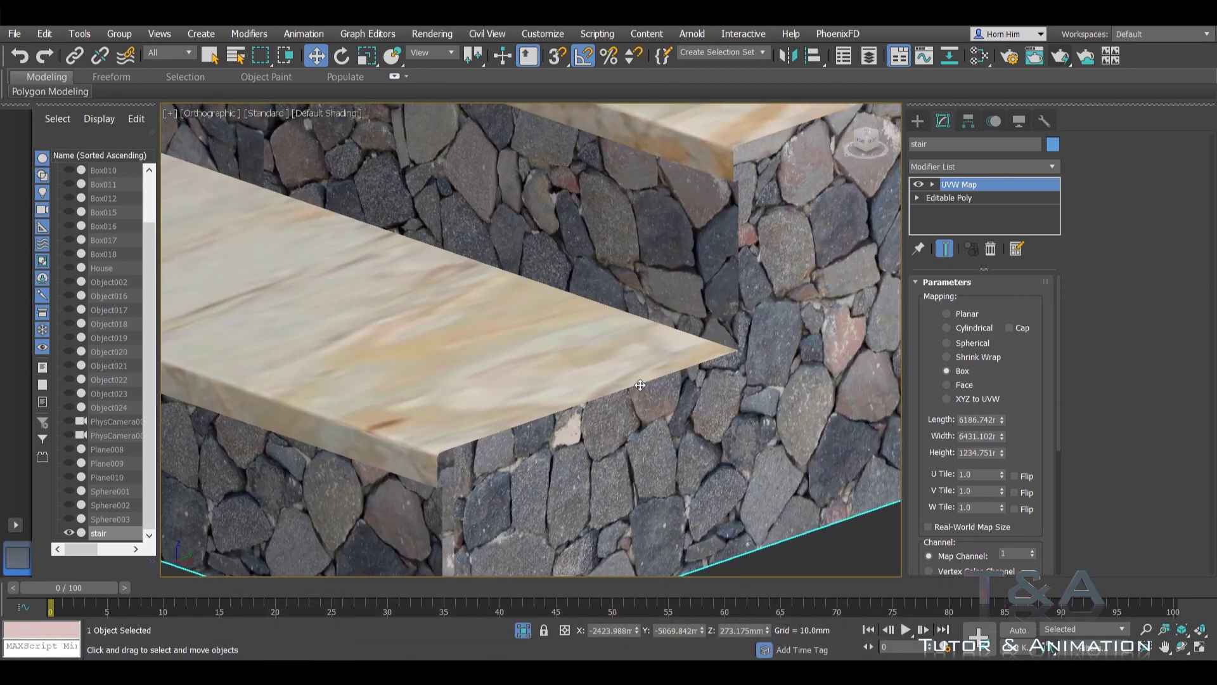
scroll(640, 384, "down", 4)
left_click(748, 168)
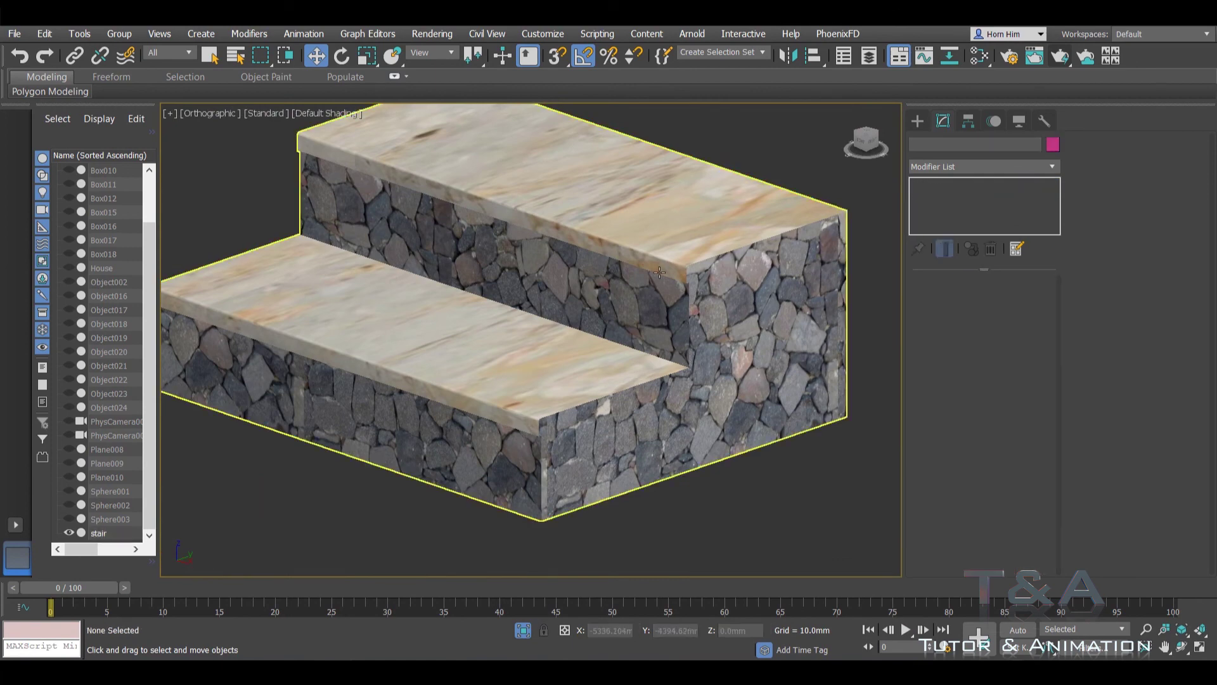
Step: Unhide all scene objects and orbit to a high overview of porch and lawn
right_click(653, 275)
left_click(678, 145)
scroll(588, 317, "down", 3)
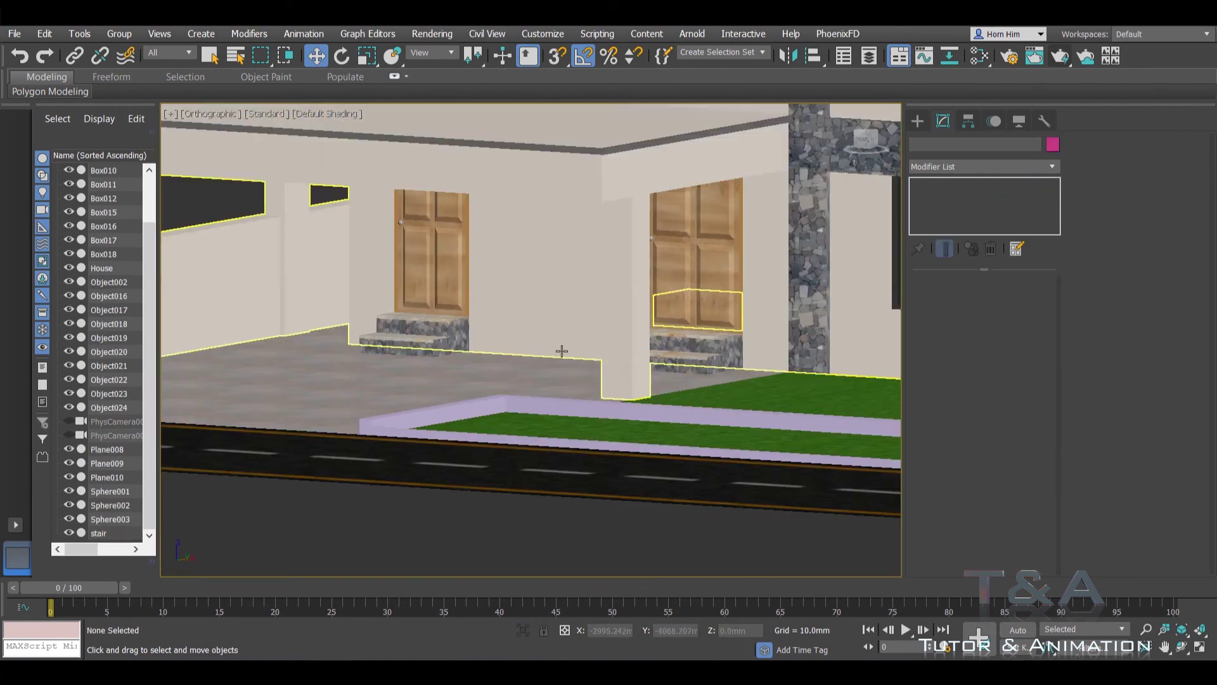
middle_click_drag(583, 329, 534, 507, "alt")
scroll(548, 440, "up", 2)
scroll(548, 440, "up", 2)
scroll(571, 469, "up", 3)
scroll(657, 345, "up", 5)
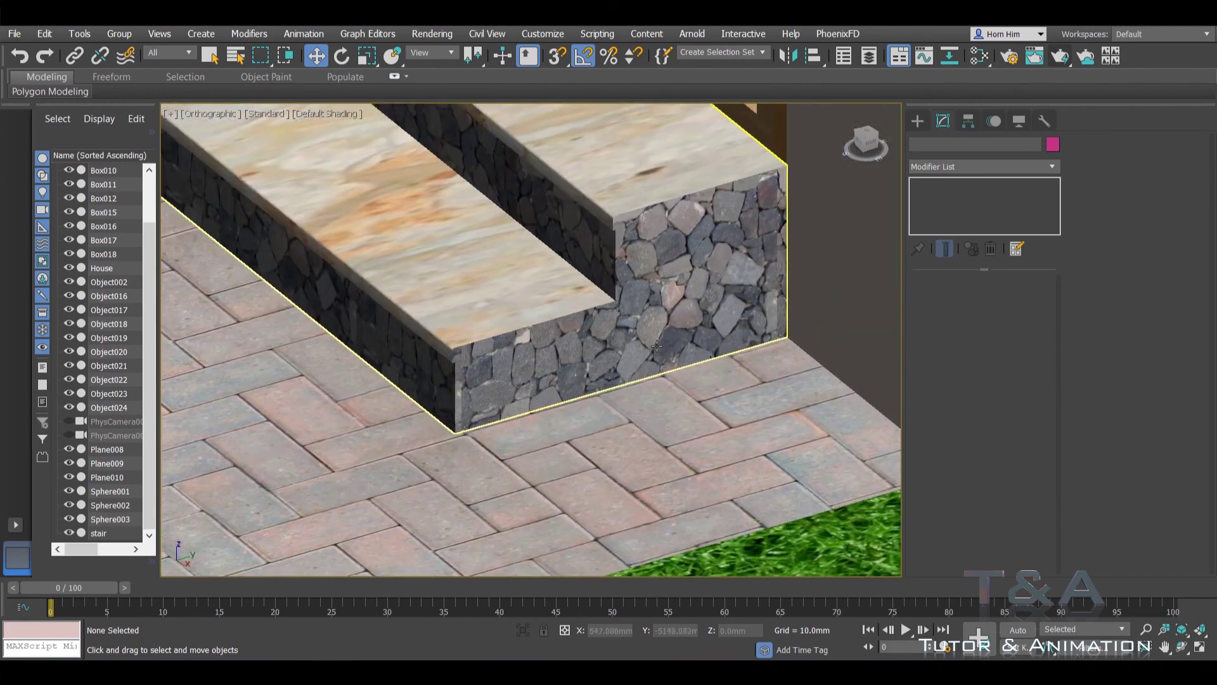
scroll(661, 356, "down", 5)
Step: Orbit to a low front view of the stairs, then switch to the PhysCamera001 view
middle_click_drag(661, 356, 736, 350, "alt")
scroll(736, 349, "down", 5)
scroll(446, 374, "up", 3)
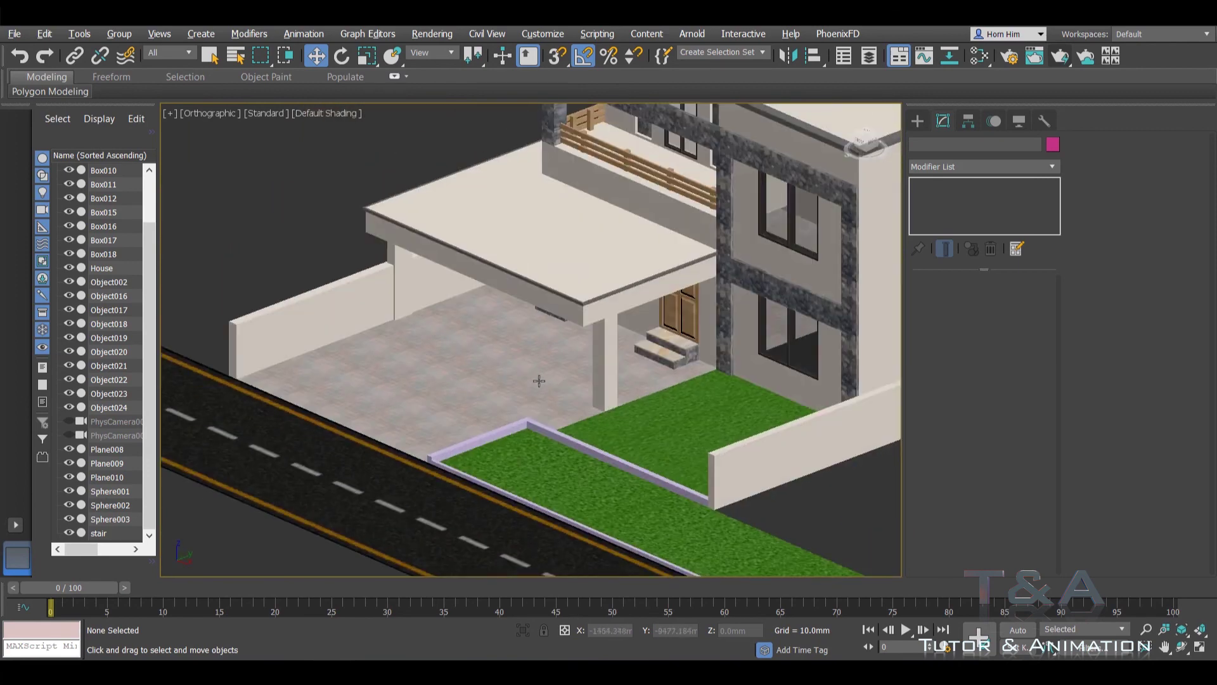
mouse_move(447, 376)
middle_mouse_down("alt")
mouse_move(510, 355)
mouse_move(489, 388)
middle_mouse_up("alt")
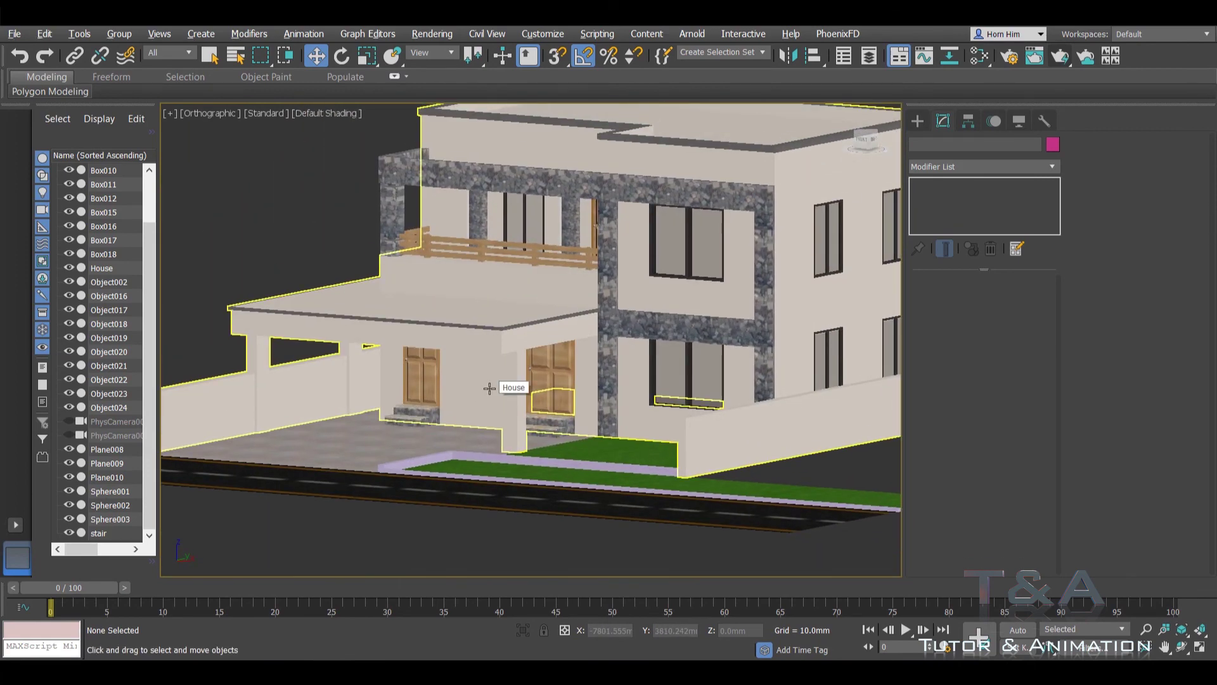
key("alt+w")
key("alt+w")
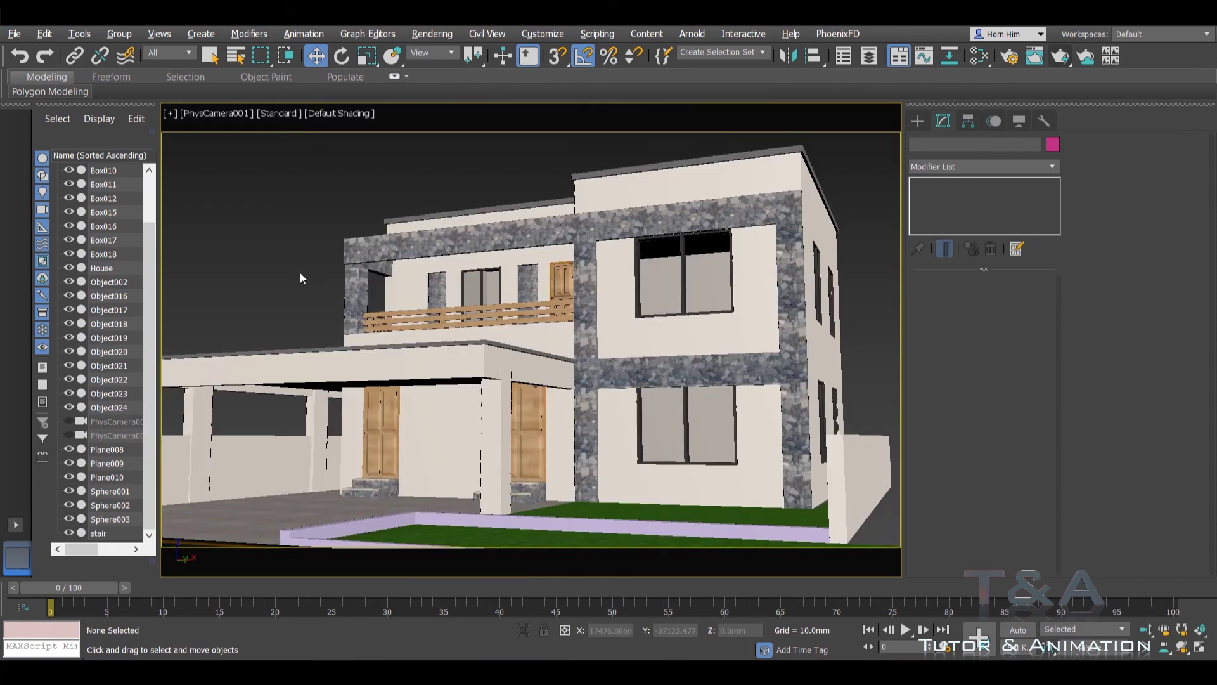